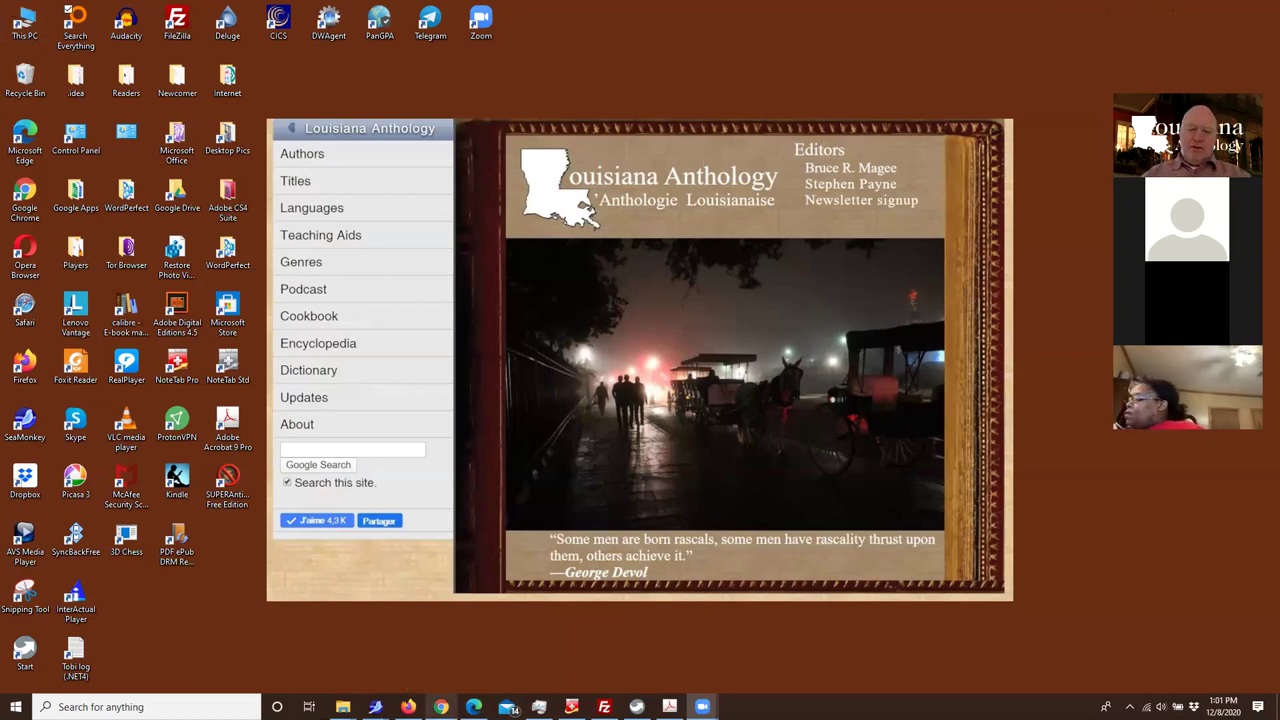
Open the Louisiana Anthology home page in a new tab beside the Moodle Q&A forum
left_click(441, 707)
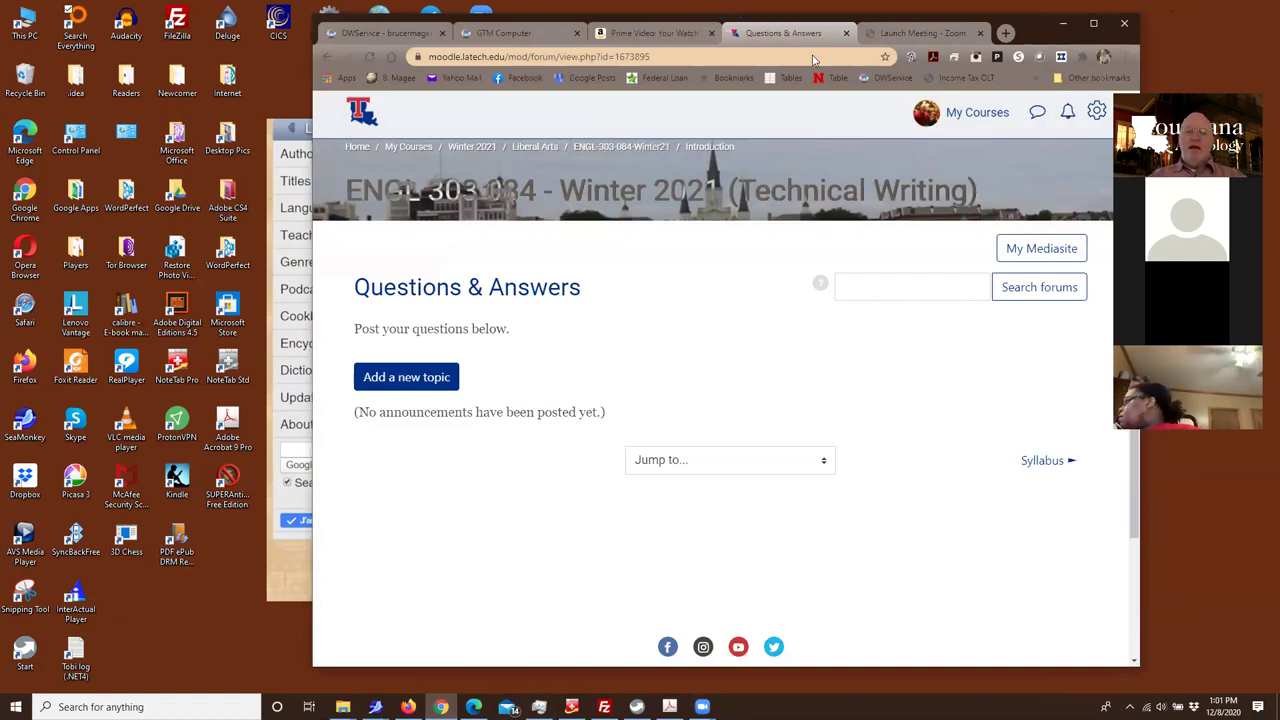
left_click_drag(1028, 32, 770, 92)
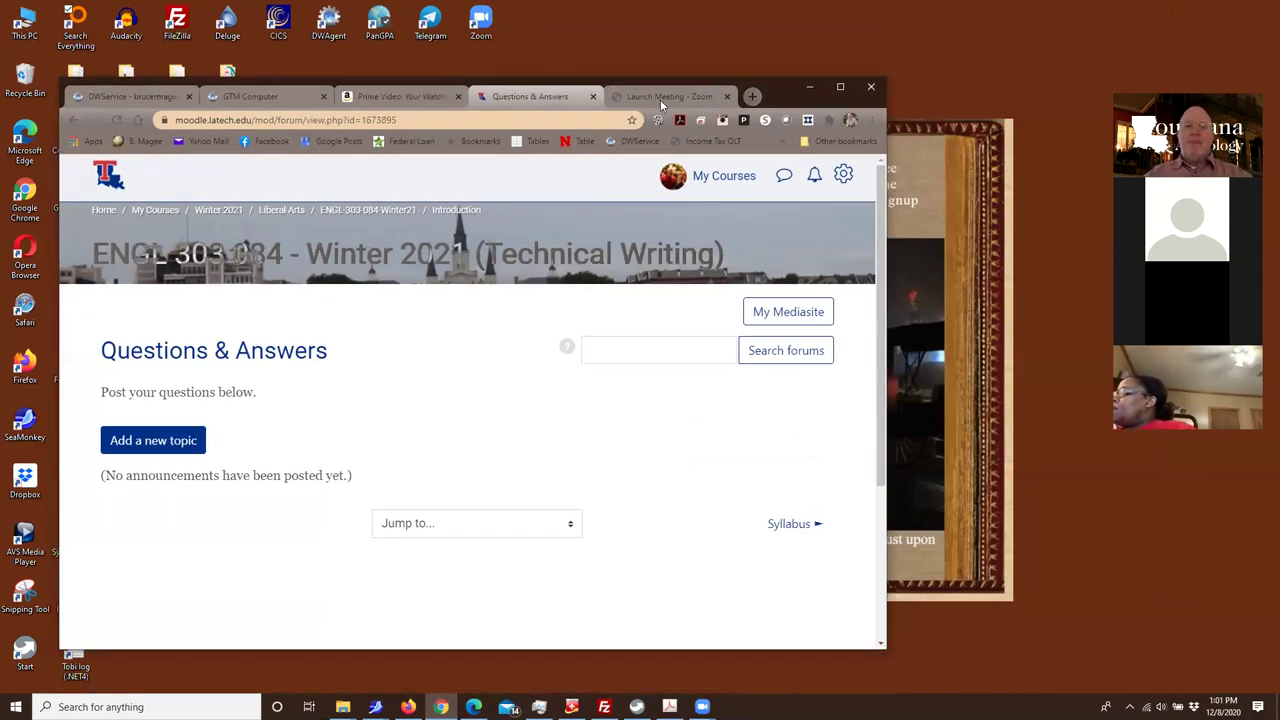
left_click(752, 96)
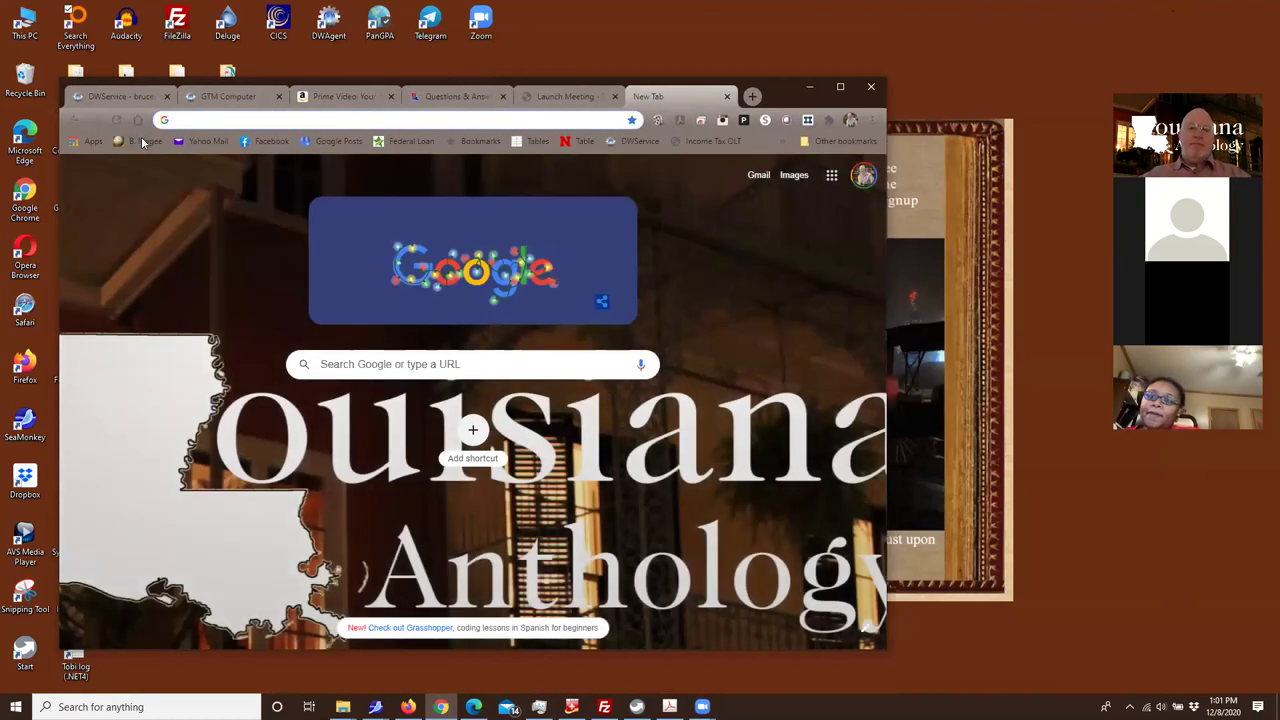
left_click(143, 142)
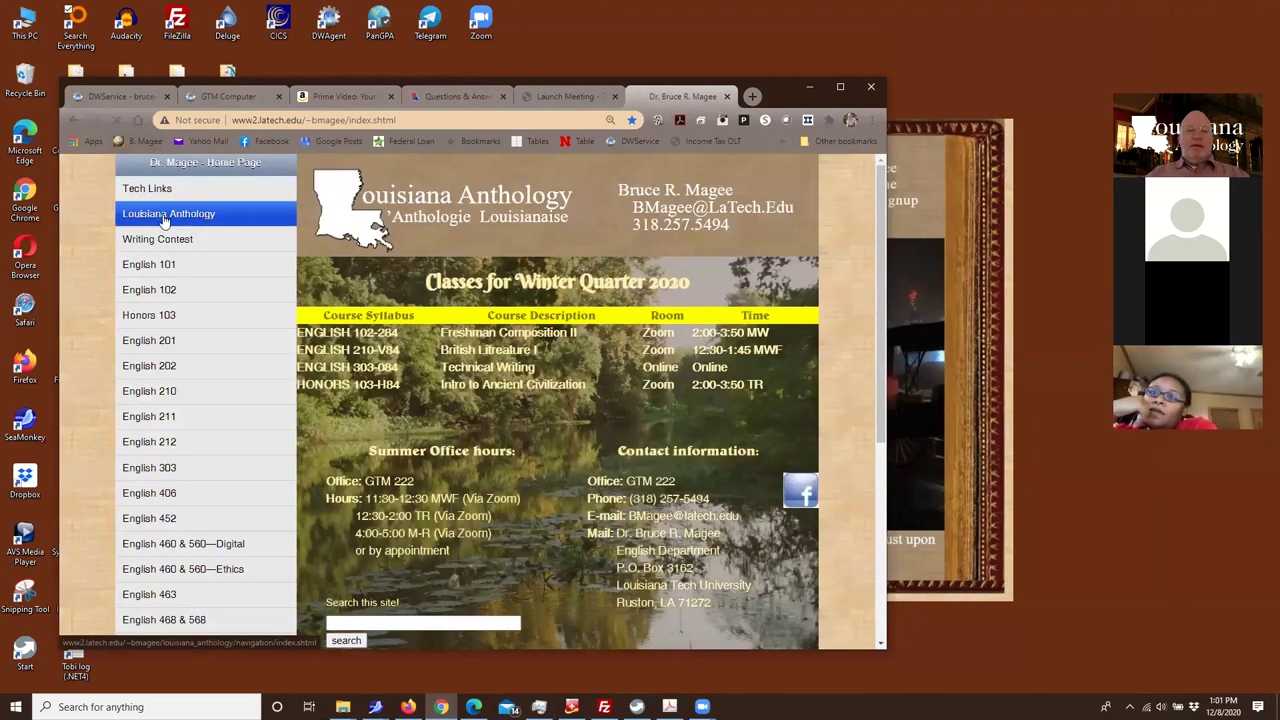
left_click(165, 218)
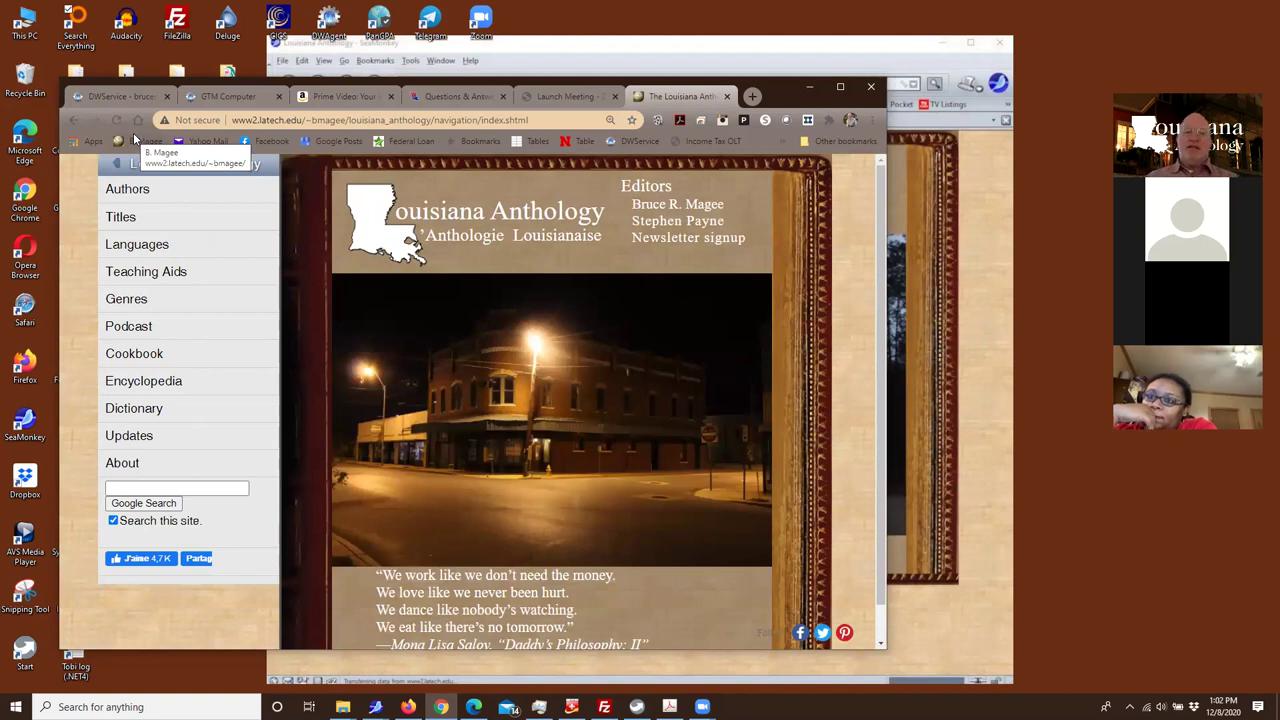
Open Naughty Marietta from the end of the anthology's authors table of contents
left_click(138, 197)
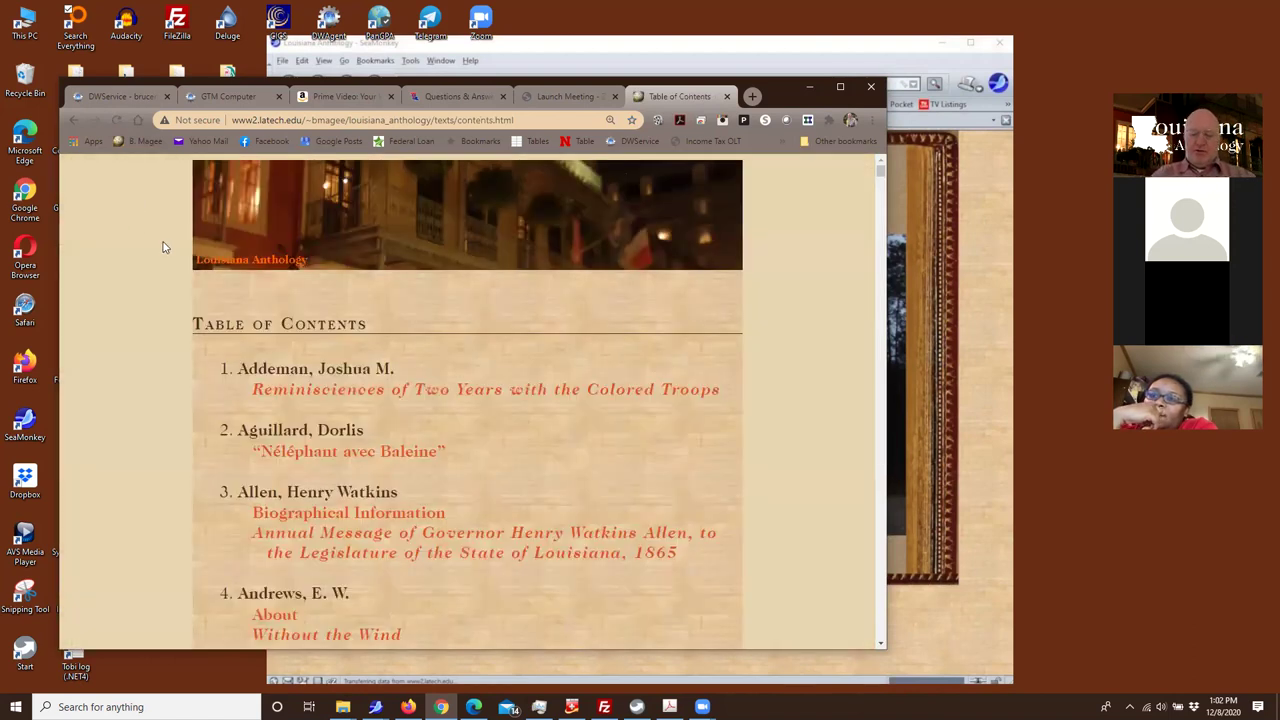
key("End")
scroll(155, 278, "up", 3)
scroll(155, 285, "down", 3)
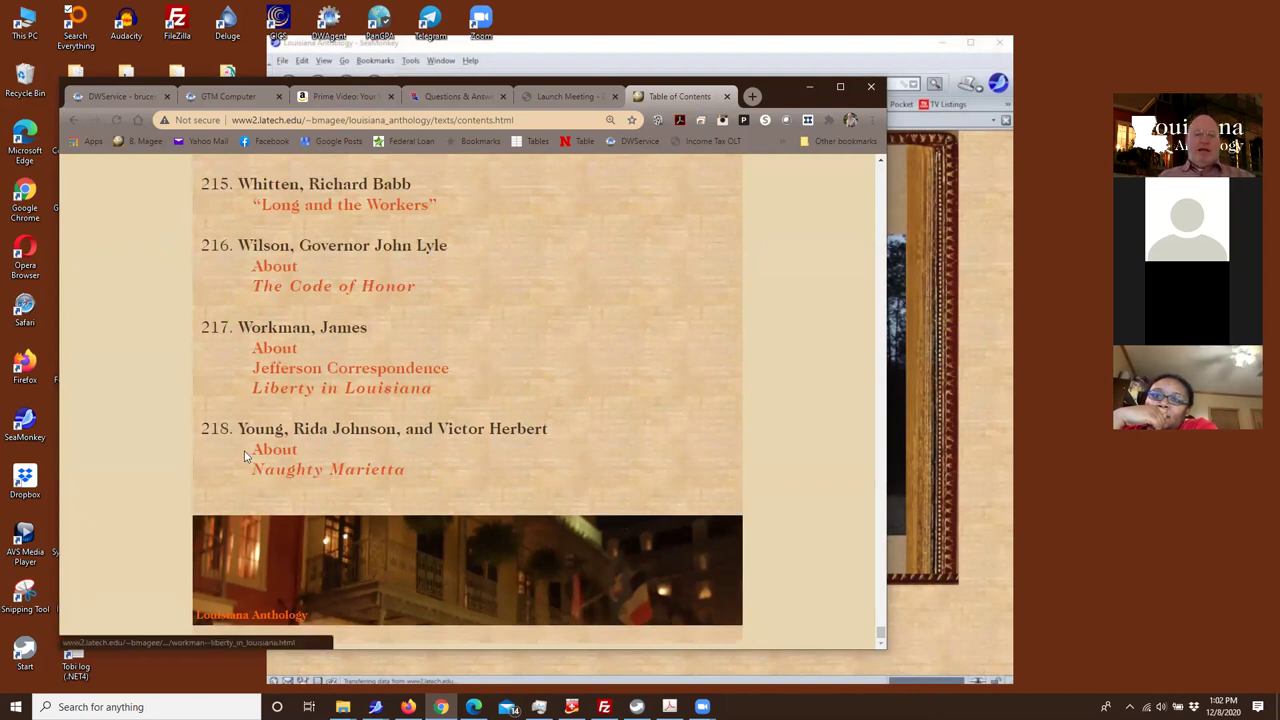
left_click(273, 479)
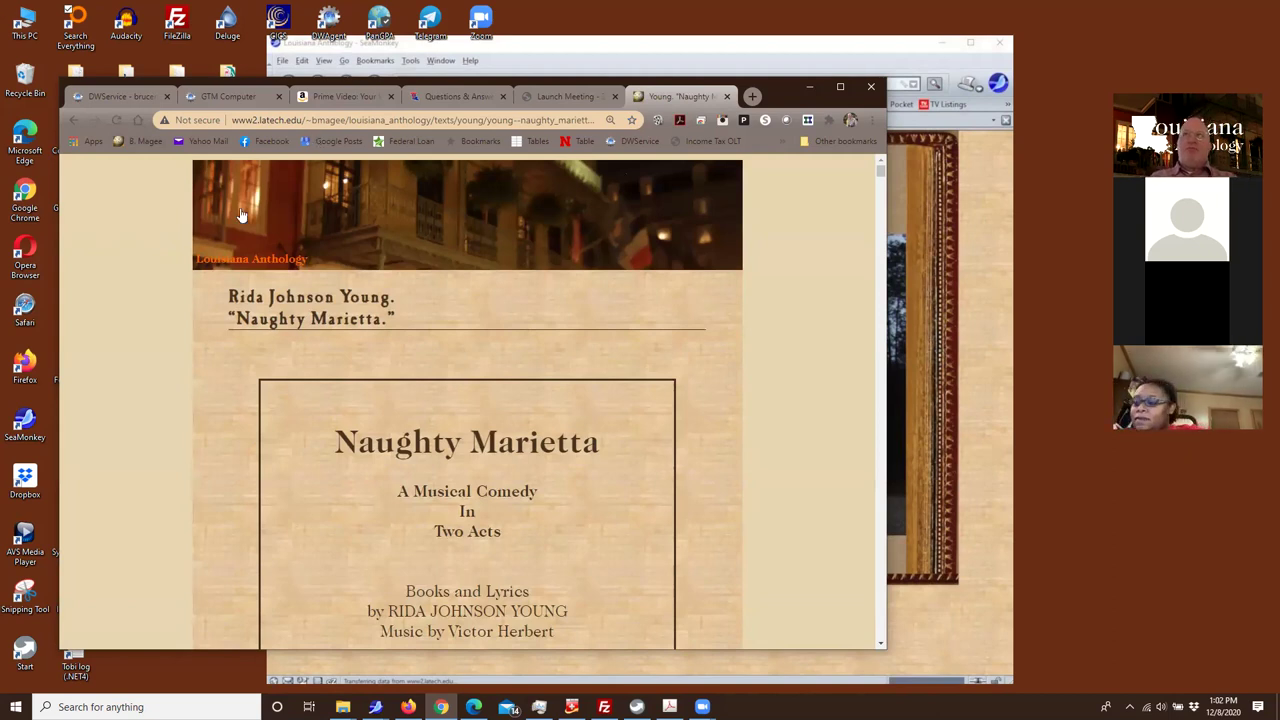
Scroll through the Naughty Marietta lyrics down to the Source citations
scroll(290, 272, "down", 3)
scroll(340, 340, "down", 12)
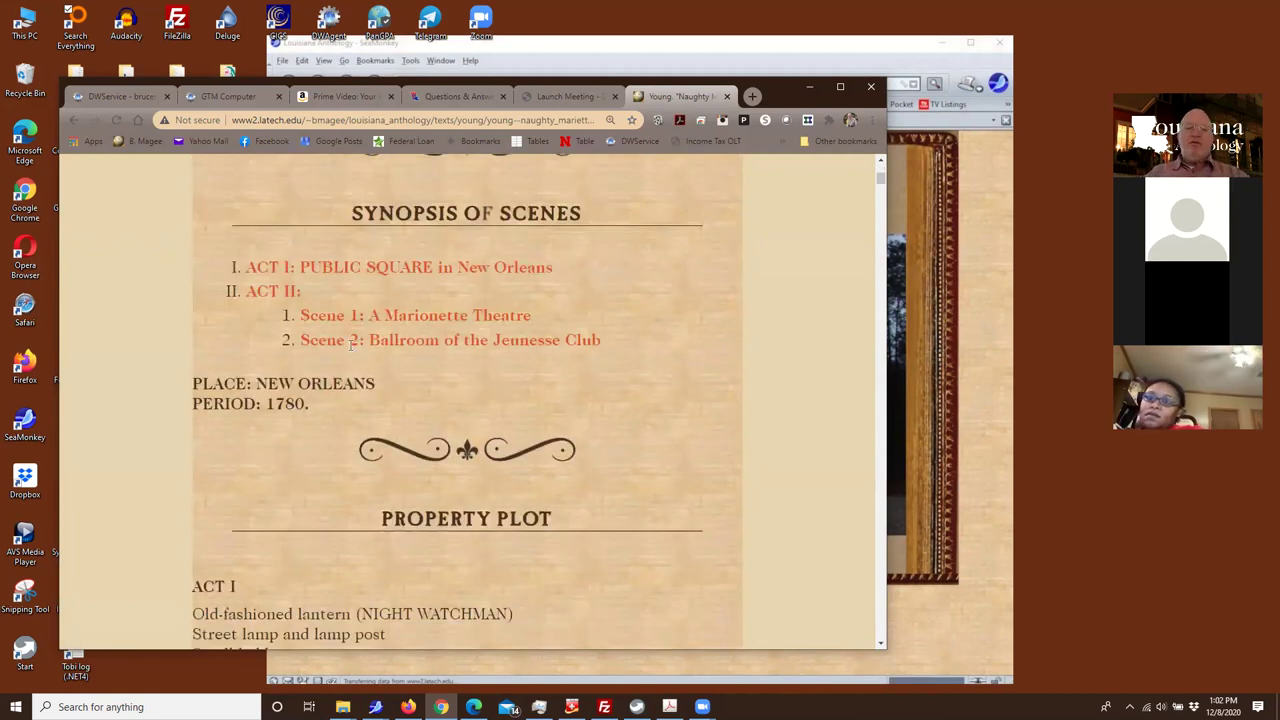
scroll(360, 364, "down", 4)
scroll(368, 366, "up", 4)
scroll(370, 368, "down", 15)
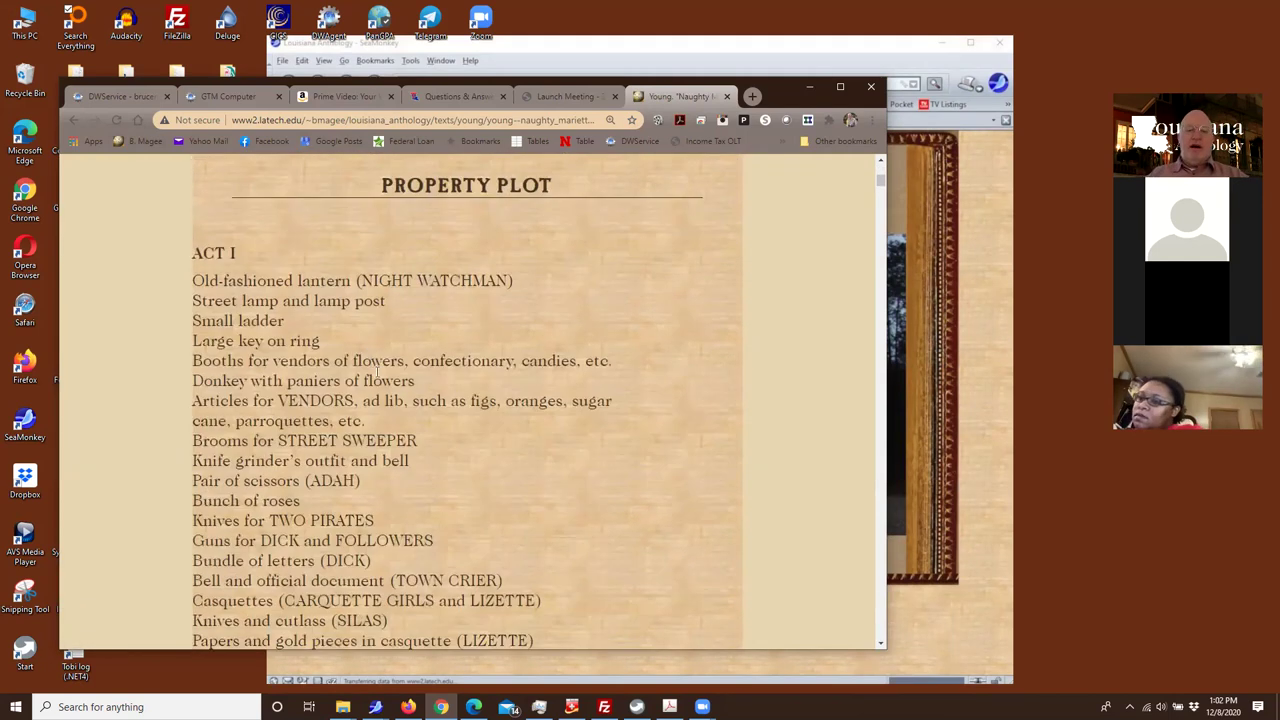
scroll(405, 390, "down", 18)
scroll(425, 400, "down", 4)
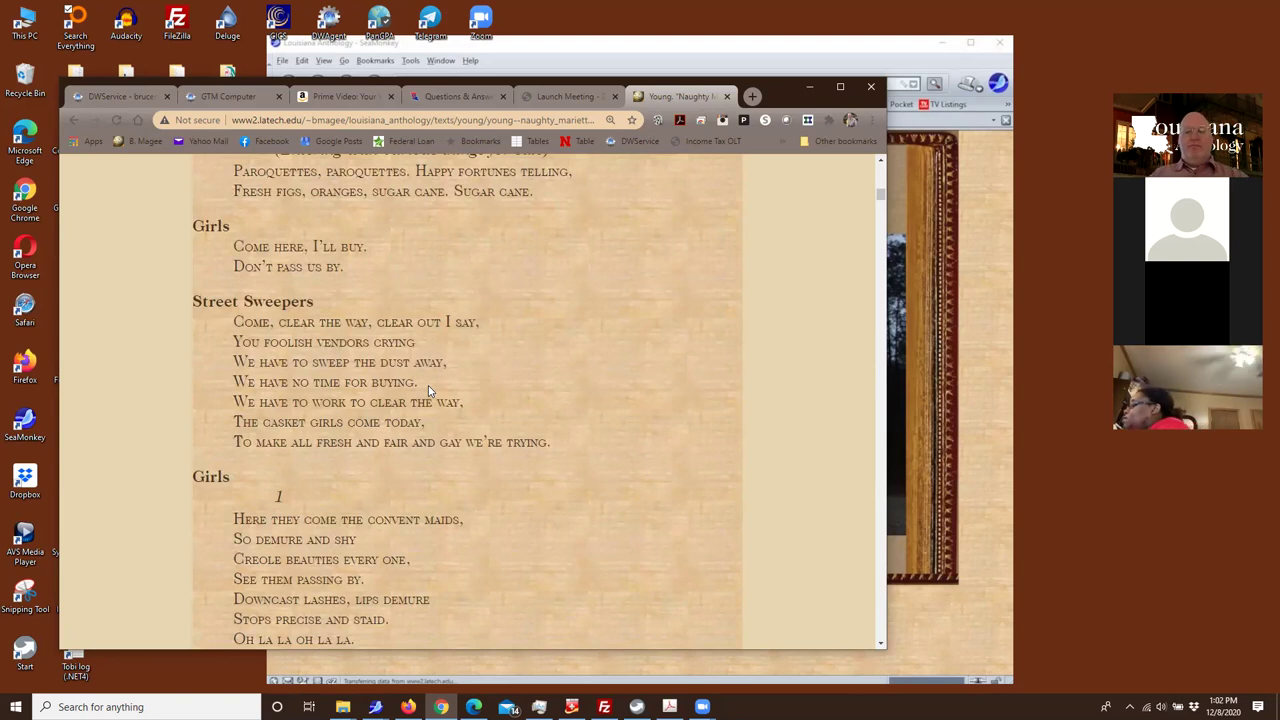
scroll(428, 385, "down", 20)
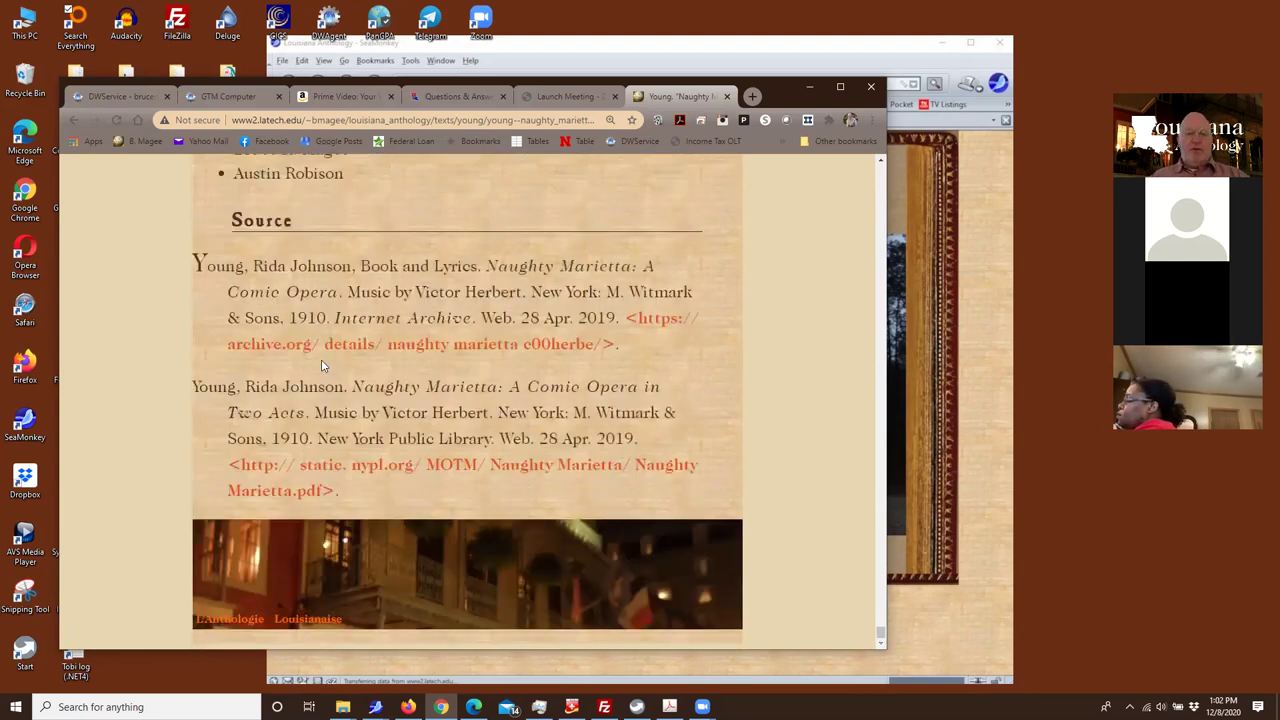
left_click(310, 348)
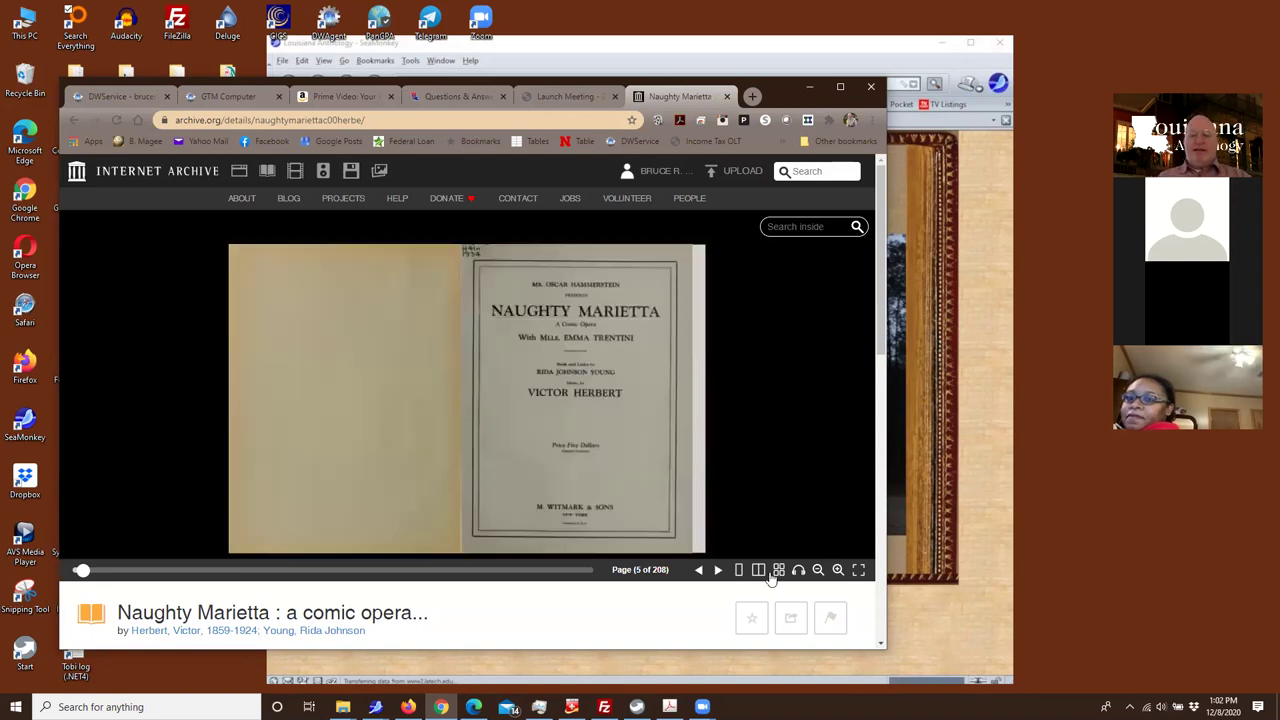
left_click(717, 570)
left_click(717, 570)
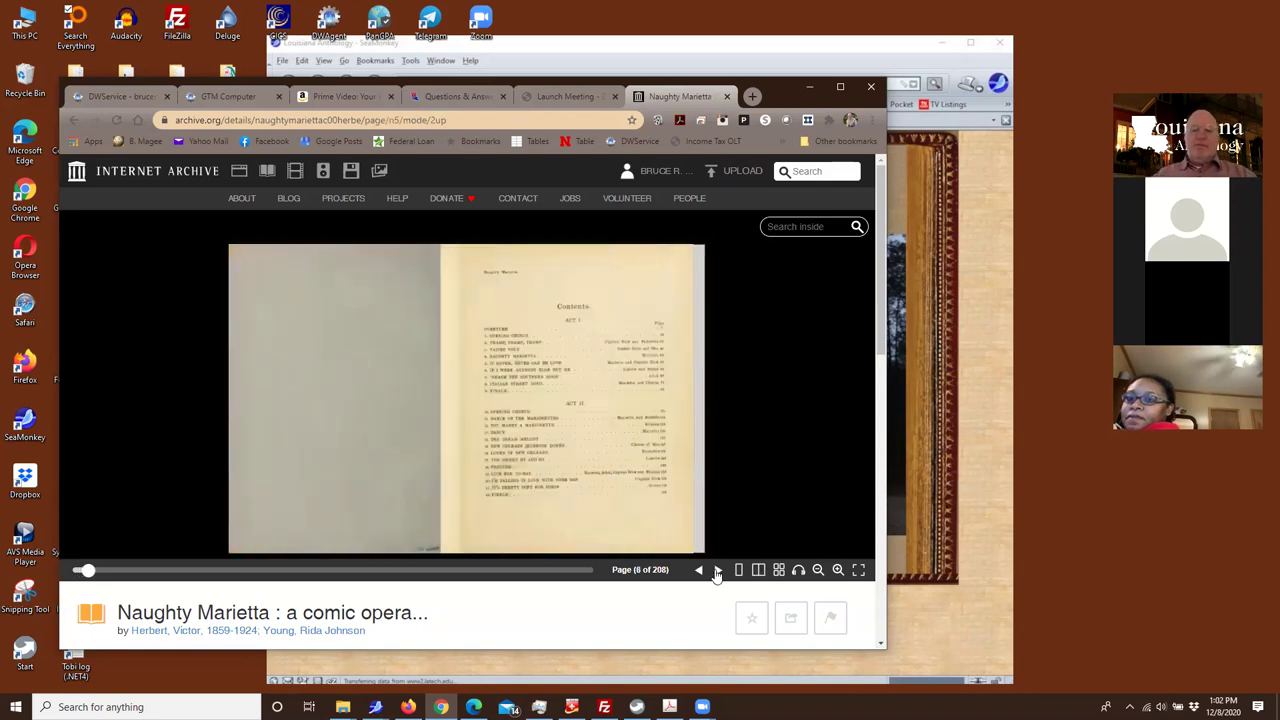
left_click(717, 570)
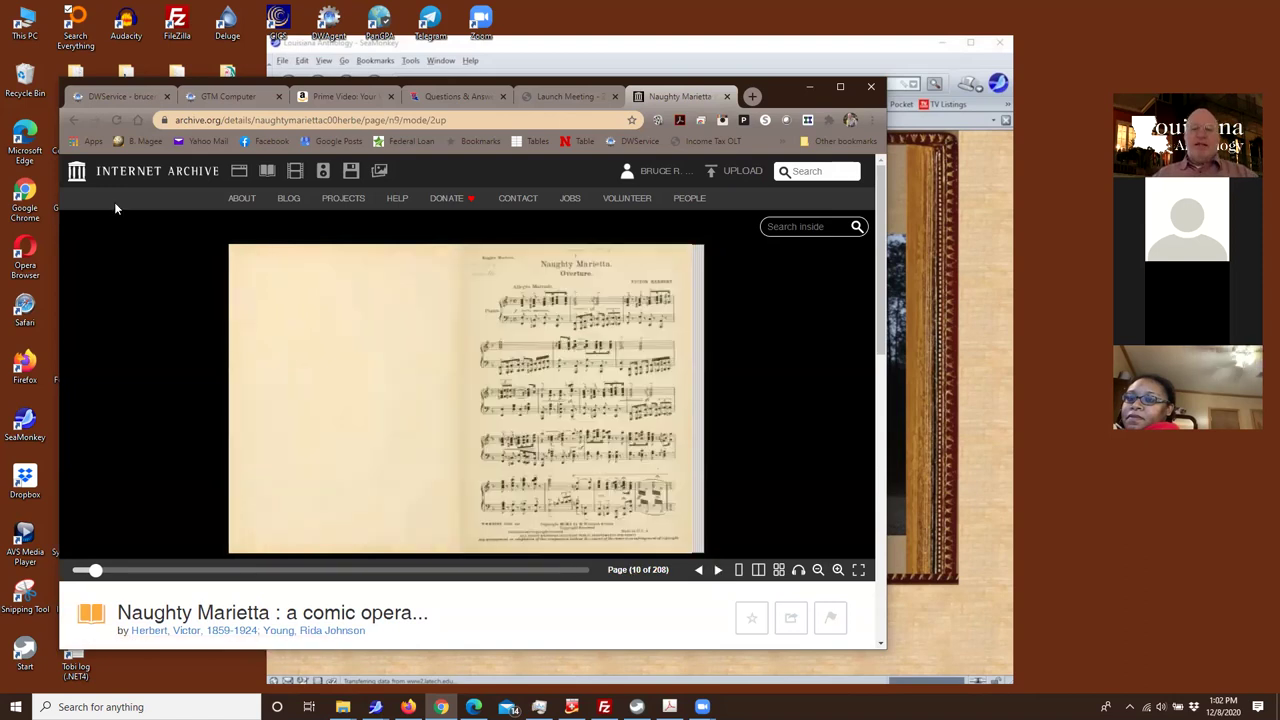
left_click(73, 119)
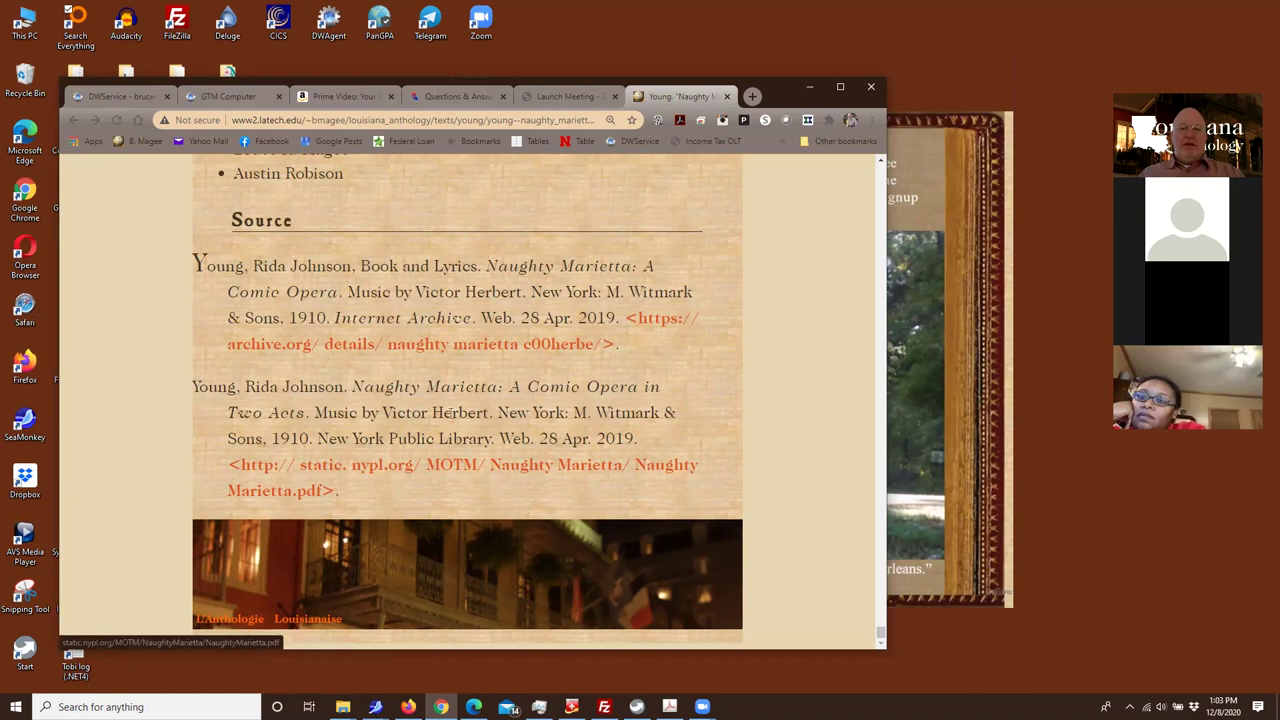
Follow a glossary term link into the play's dialogue and back to the glossary
scroll(212, 419, "up", 3)
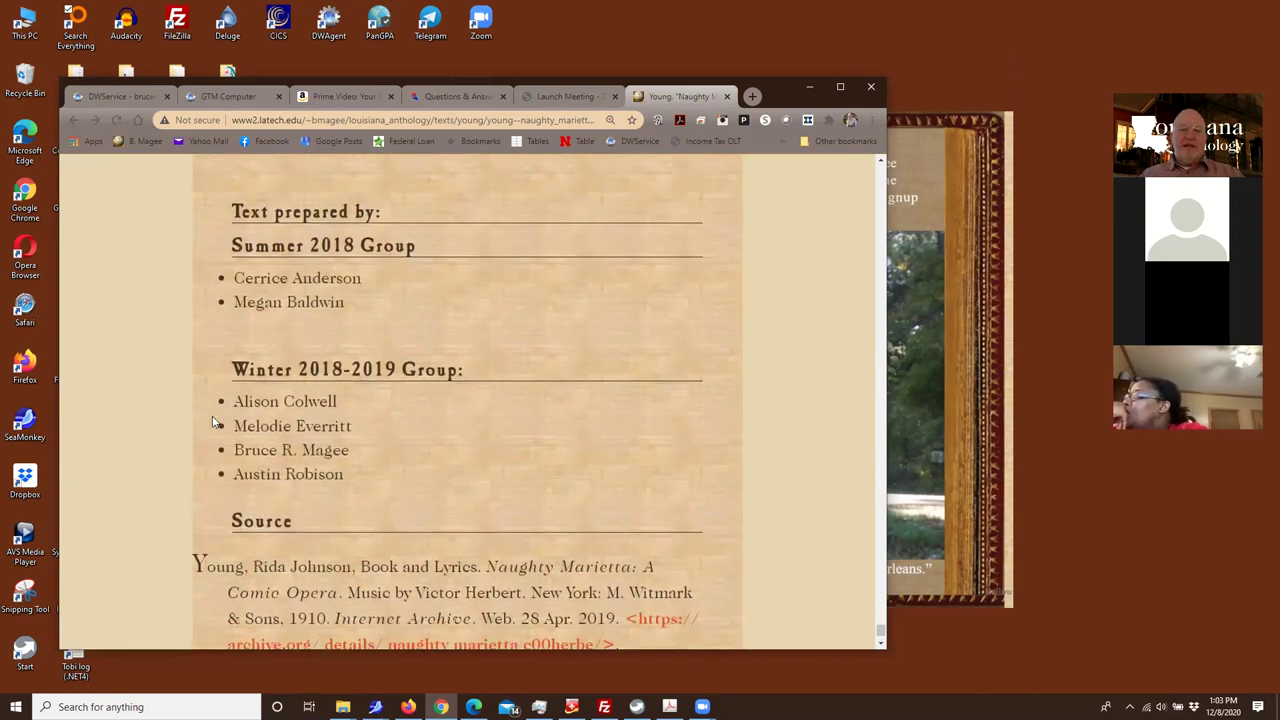
scroll(212, 419, "down", 3)
scroll(215, 422, "up", 8)
scroll(217, 424, "up", 8)
scroll(220, 423, "down", 6)
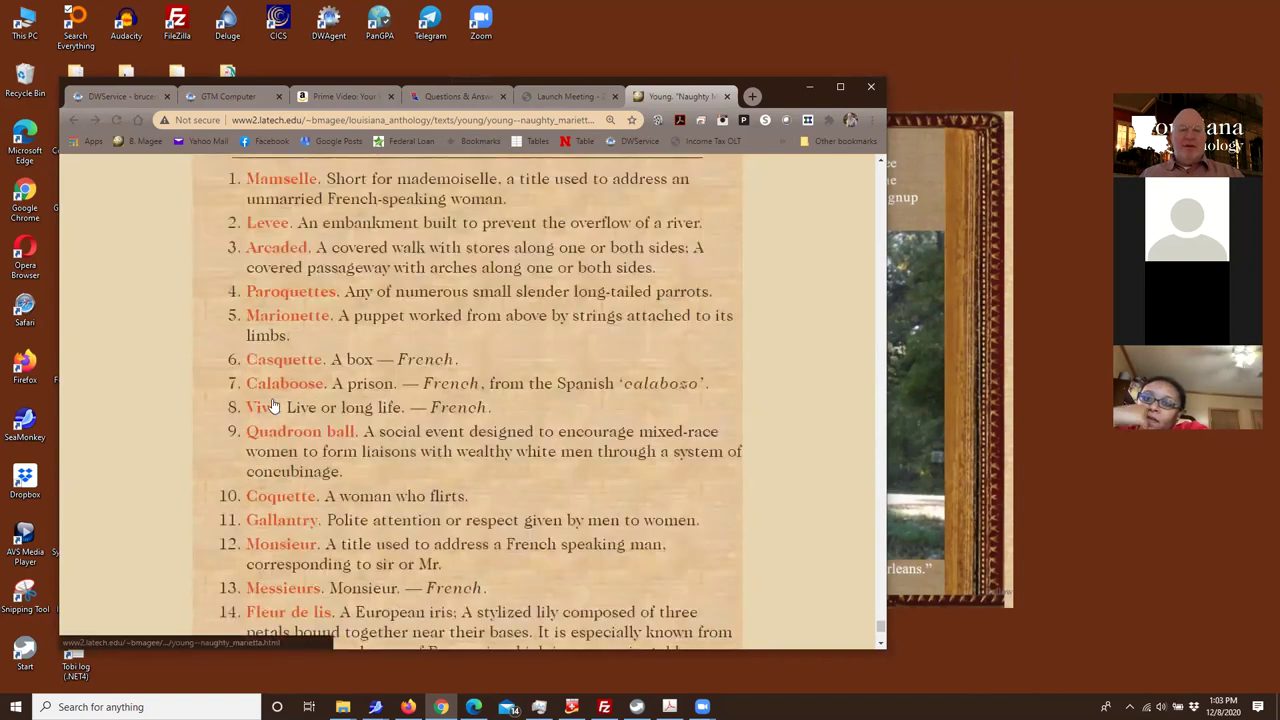
left_click(281, 383)
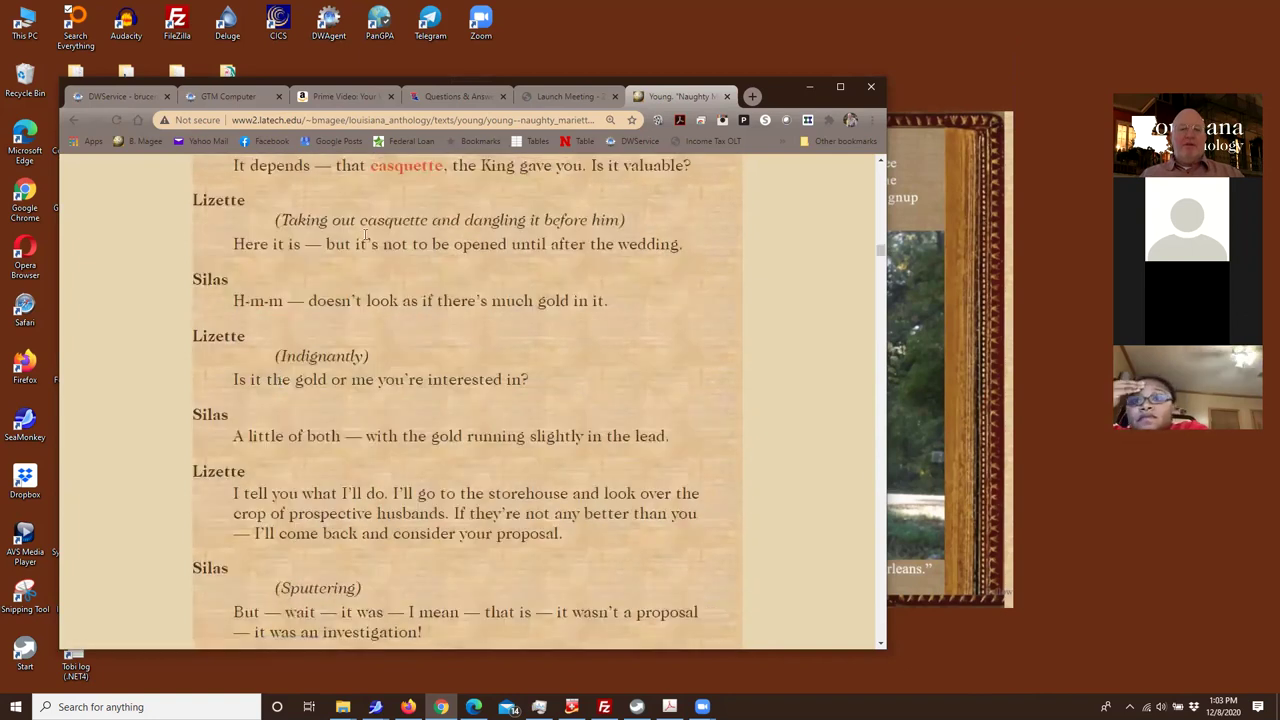
left_click(400, 166)
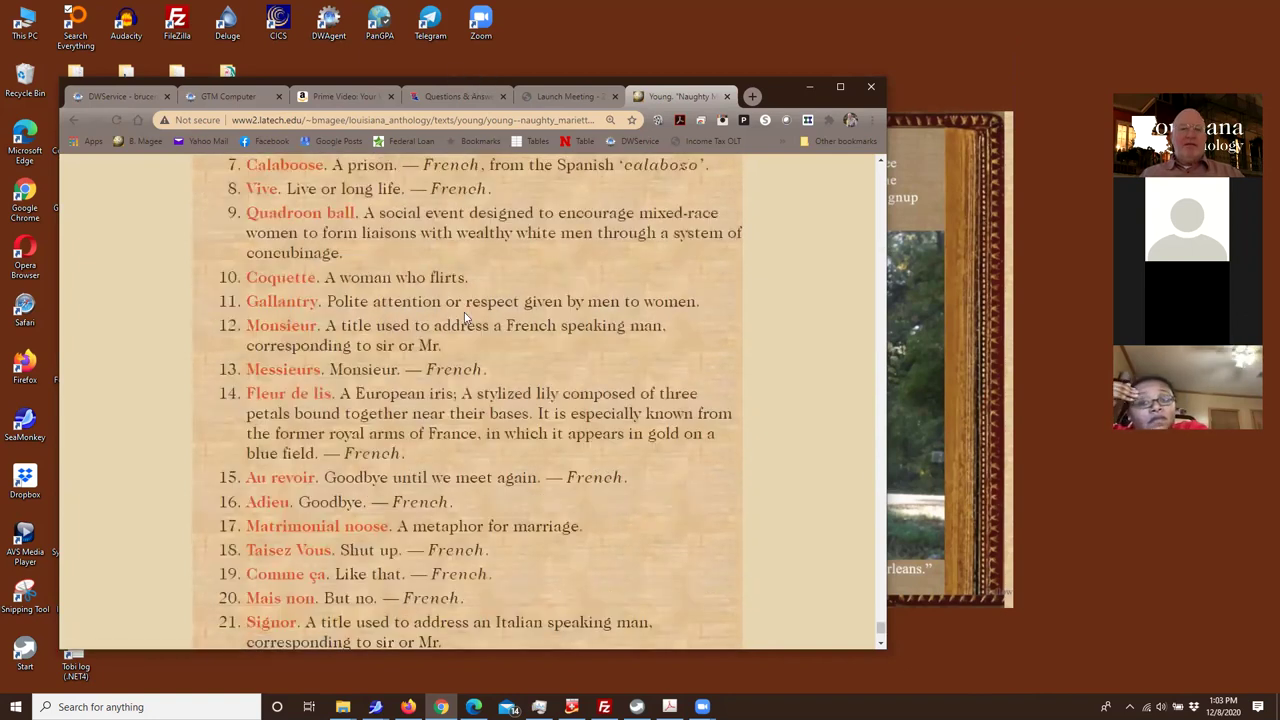
scroll(265, 350, "up", 3)
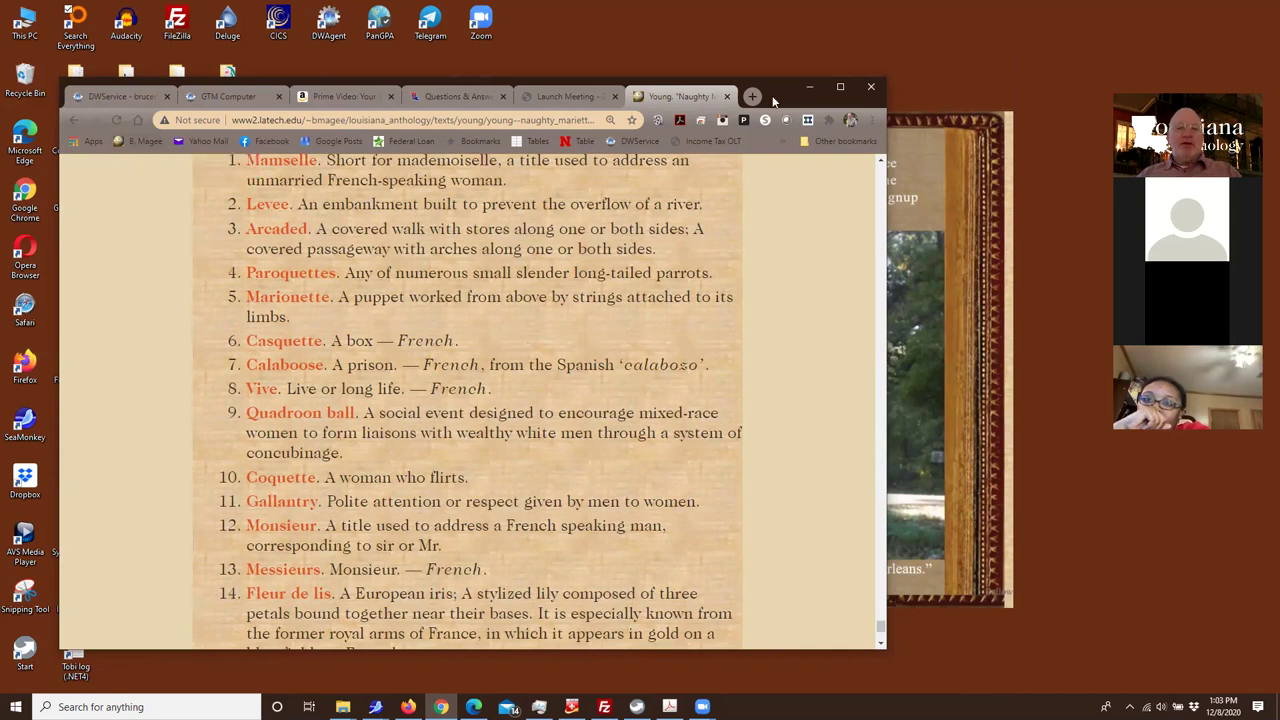
Shift the browser window right, return to the play's top, and select the Dropbox desktop icon
left_click_drag(842, 89, 955, 64)
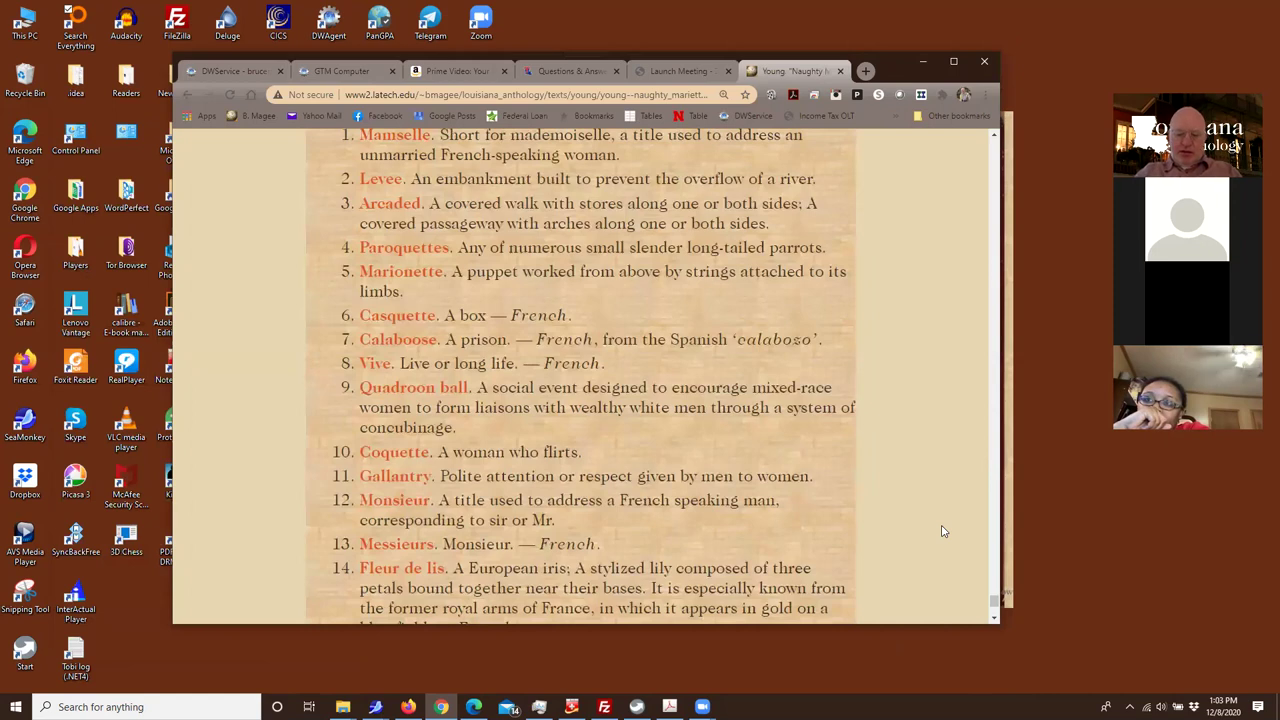
key("Home")
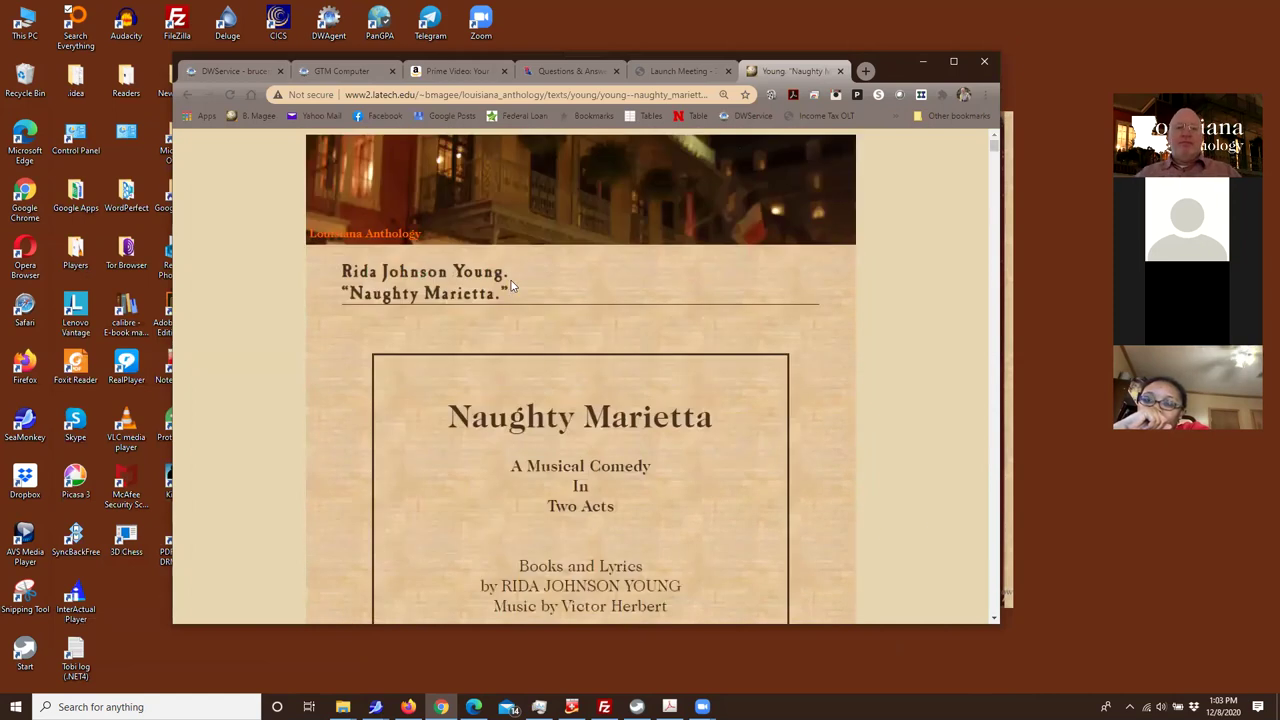
scroll(469, 313, "down", 1)
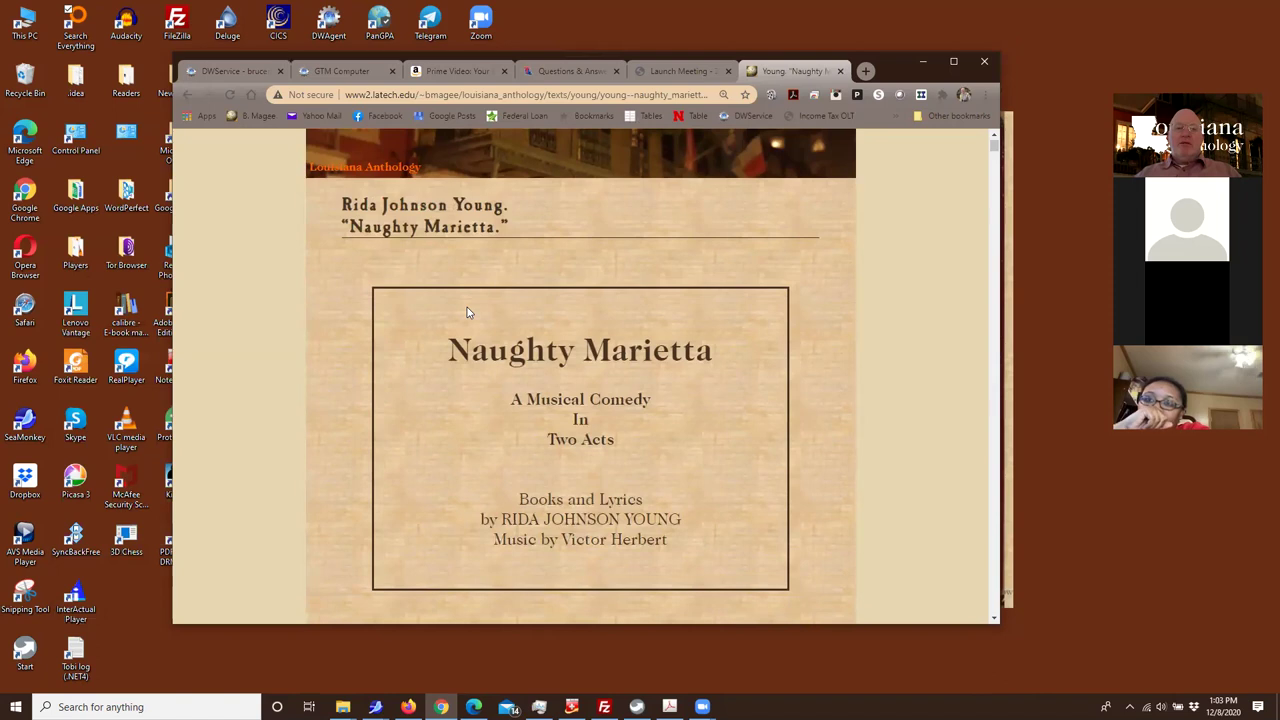
left_click(24, 479)
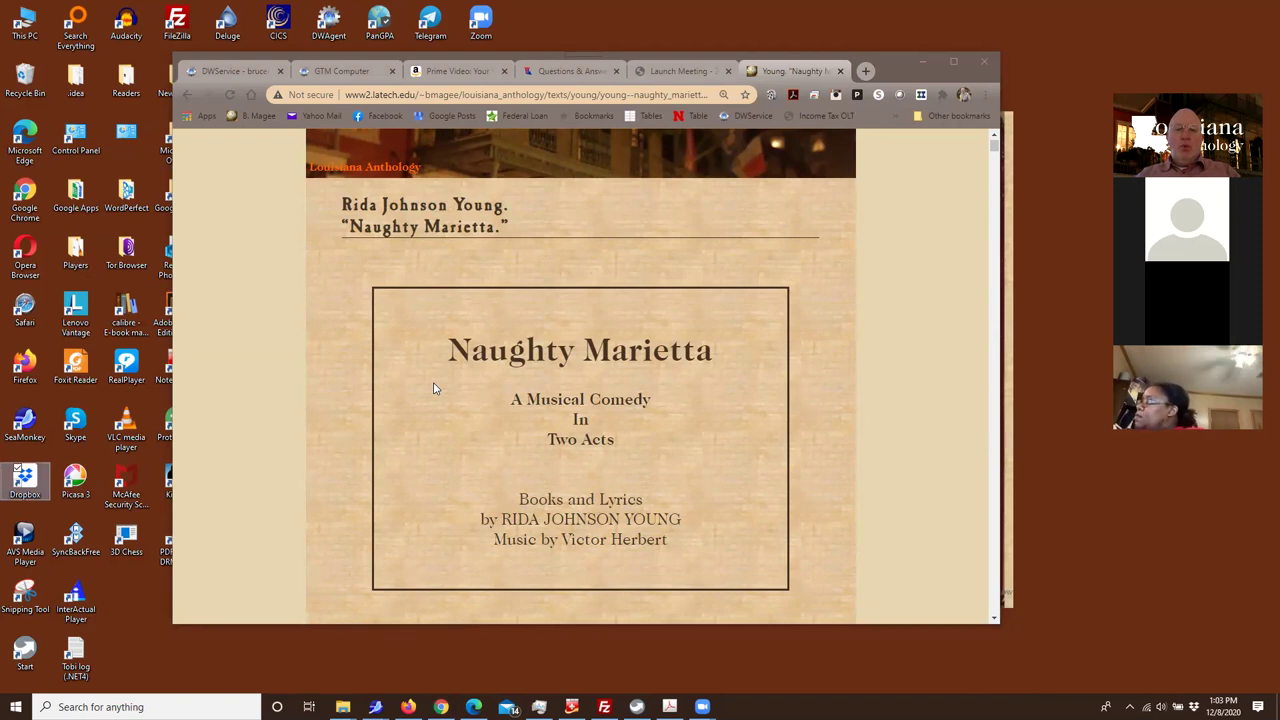
Replace the Naughty Marietta tab with a blank tab and open the Dropbox folder
left_click(840, 71)
left_click(866, 71)
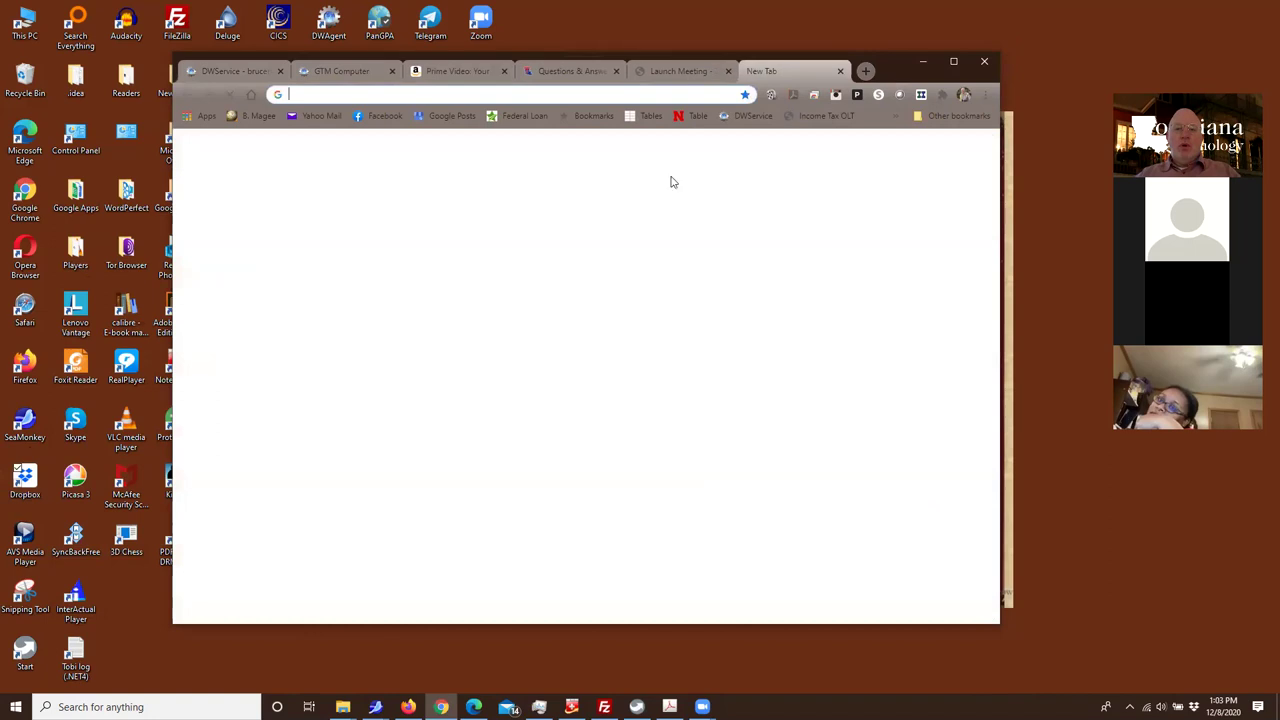
left_click(27, 481)
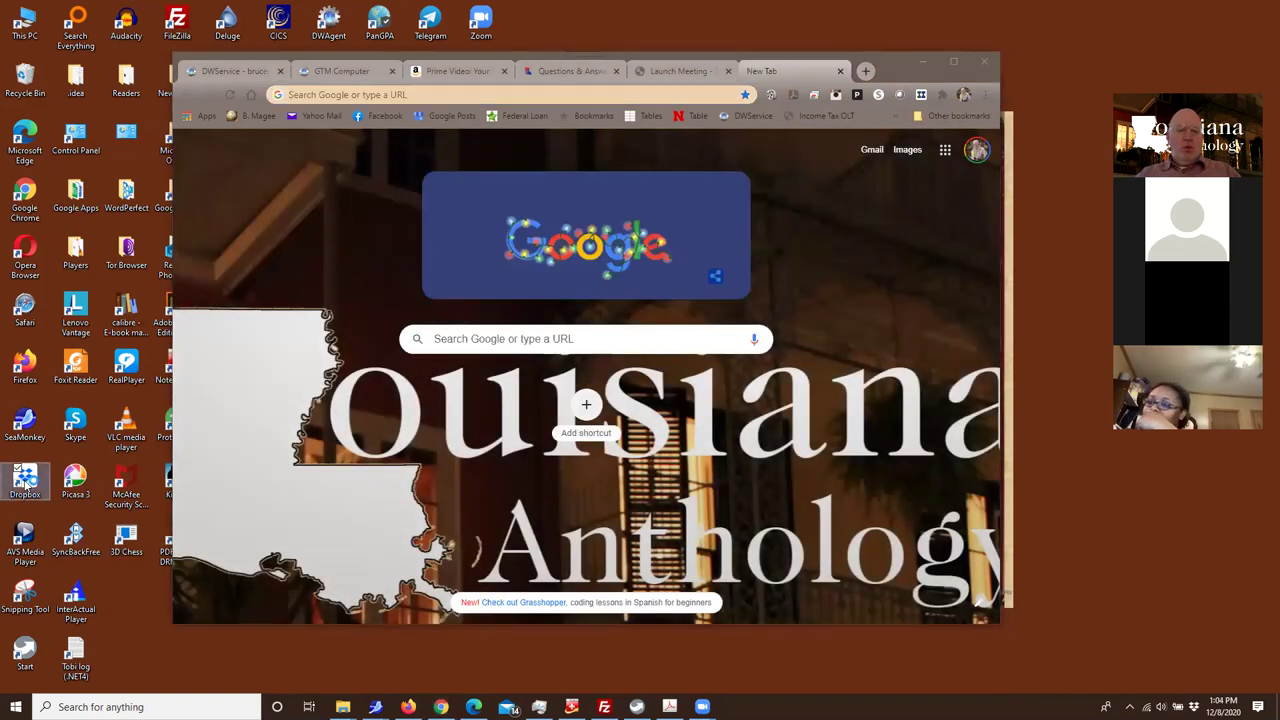
double_click(25, 481)
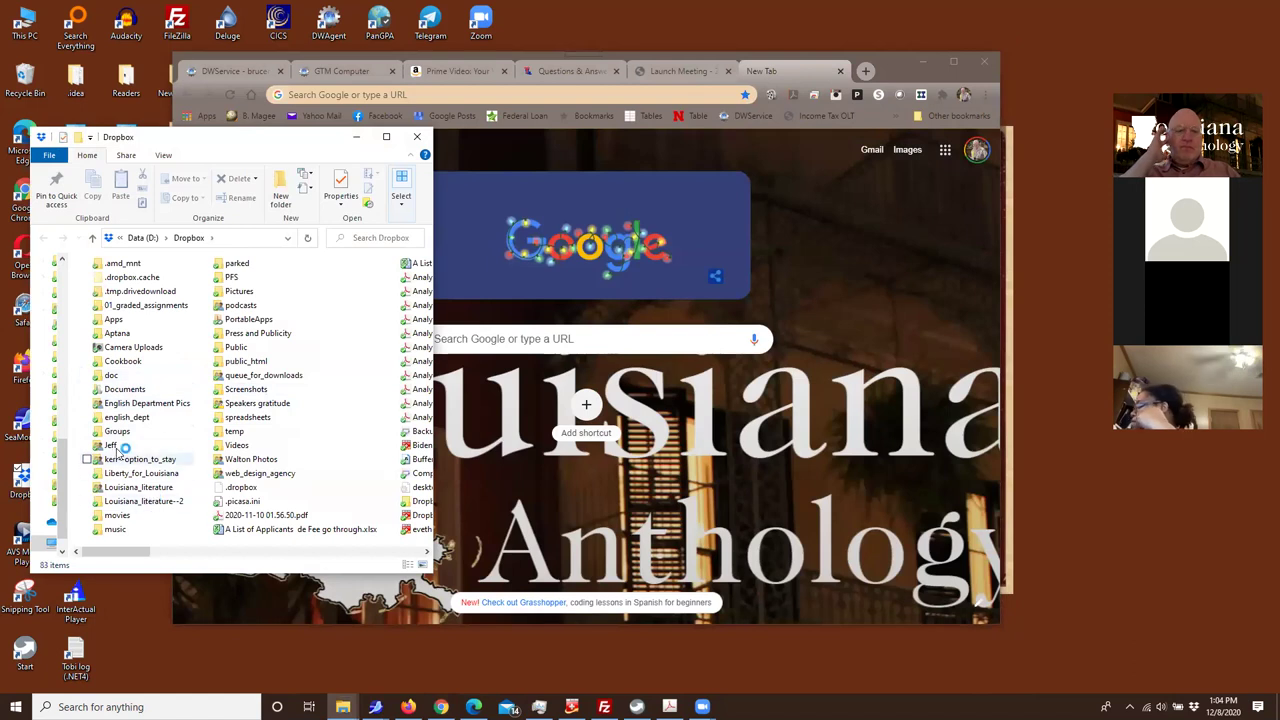
Go to Groups > faulkner--mosquitoes > texts > faulkner--mosquitoes and load faulkner--mosquitoes.html in Chrome
double_click(115, 431)
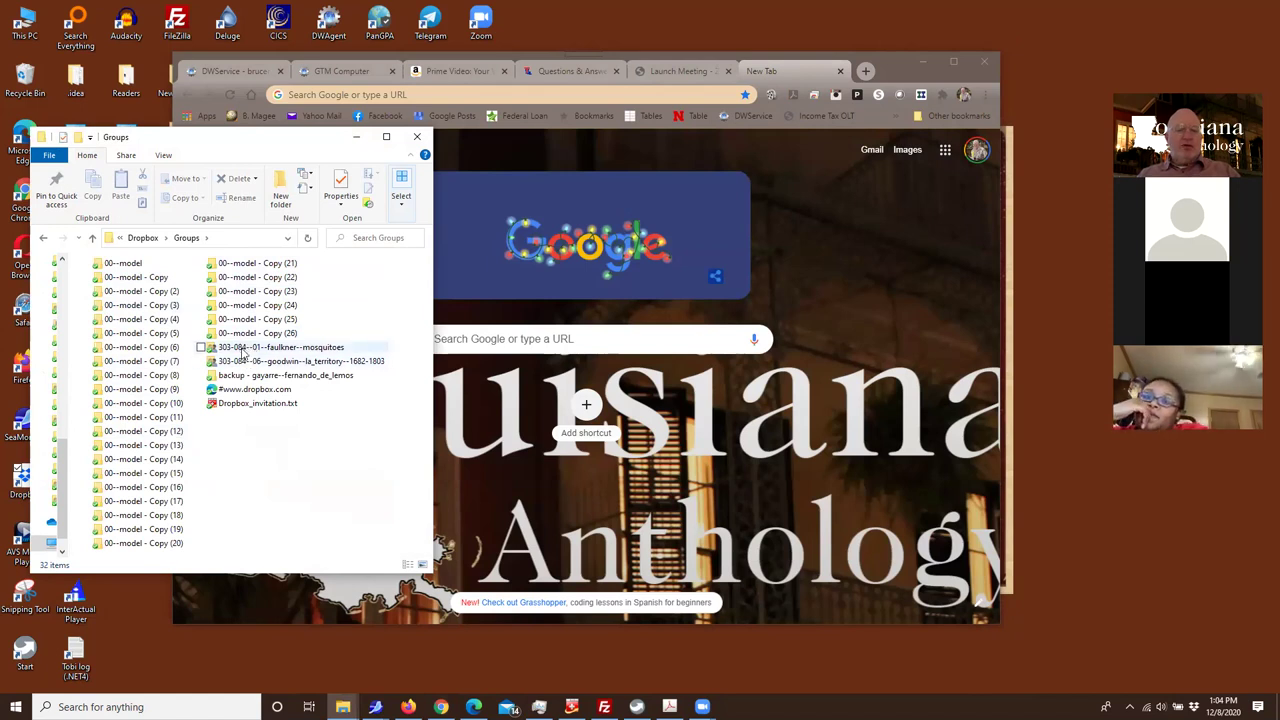
double_click(241, 349)
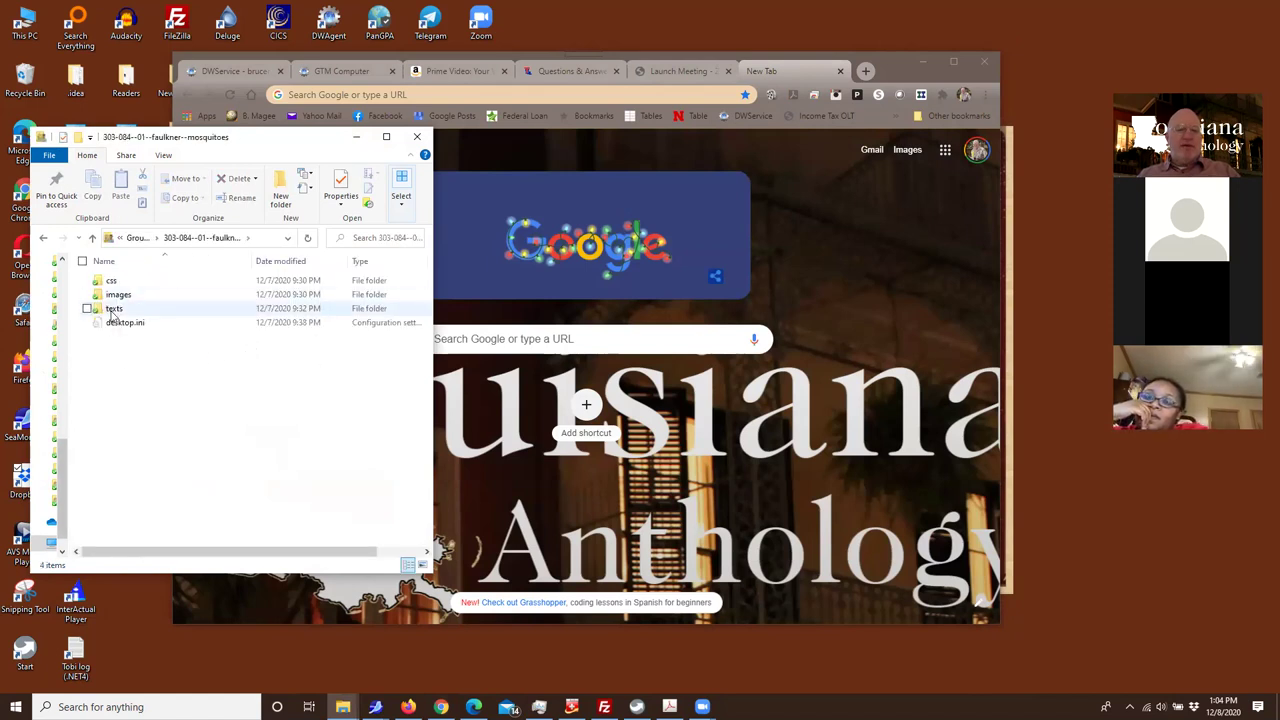
double_click(112, 312)
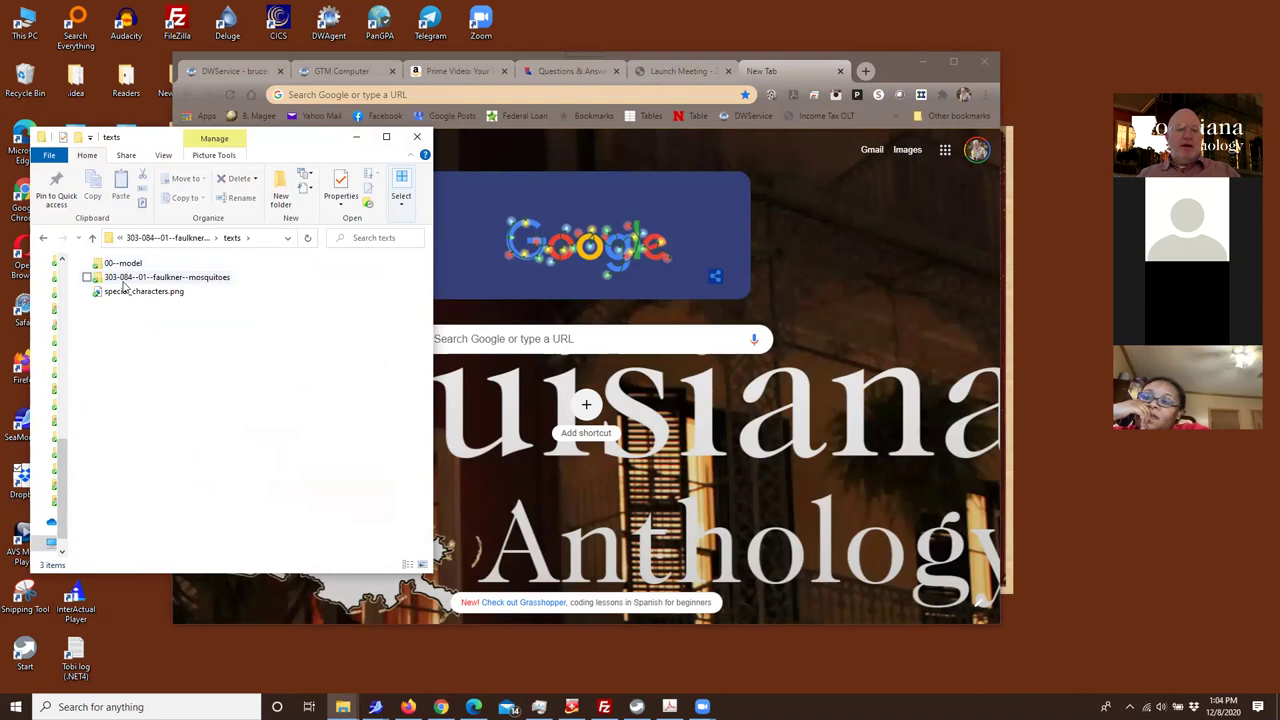
double_click(123, 281)
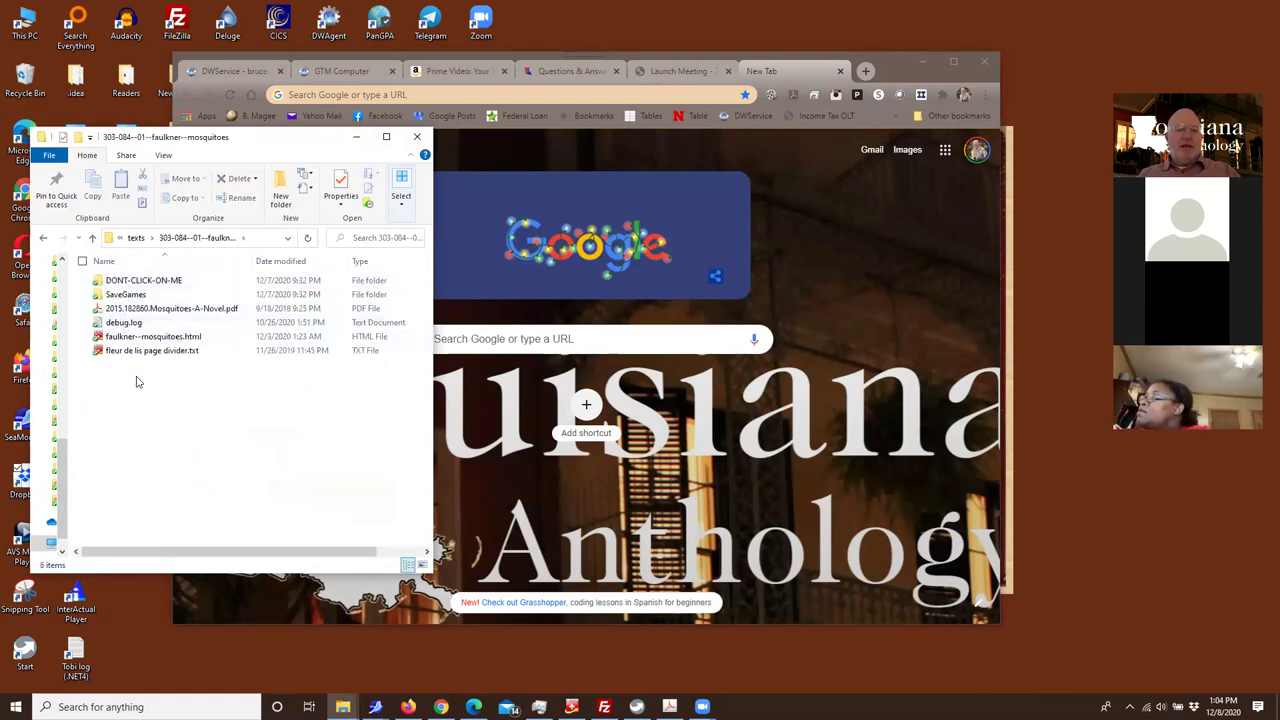
left_click_drag(128, 338, 780, 375)
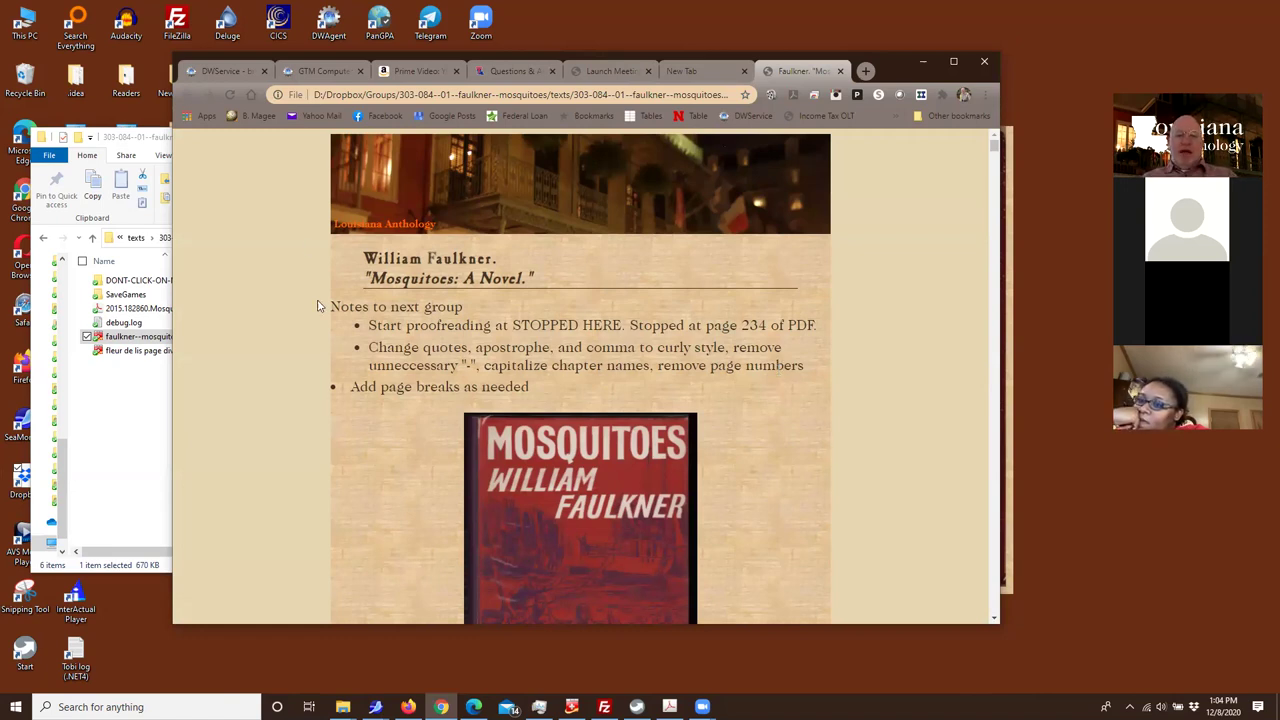
Select the notes text, narrow Chrome, and select 2015.182860.Mosquitoes-A-Novel.pdf in the texts folder
left_click_drag(328, 305, 575, 392)
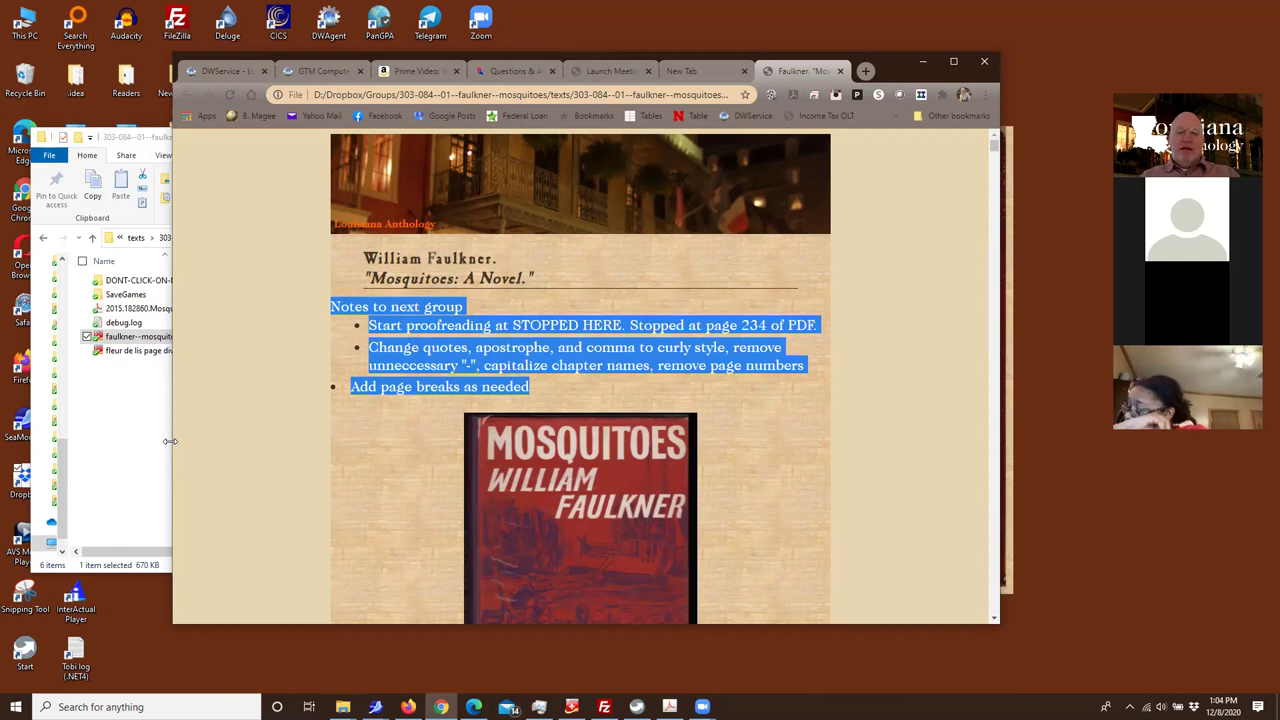
left_click_drag(170, 441, 408, 441)
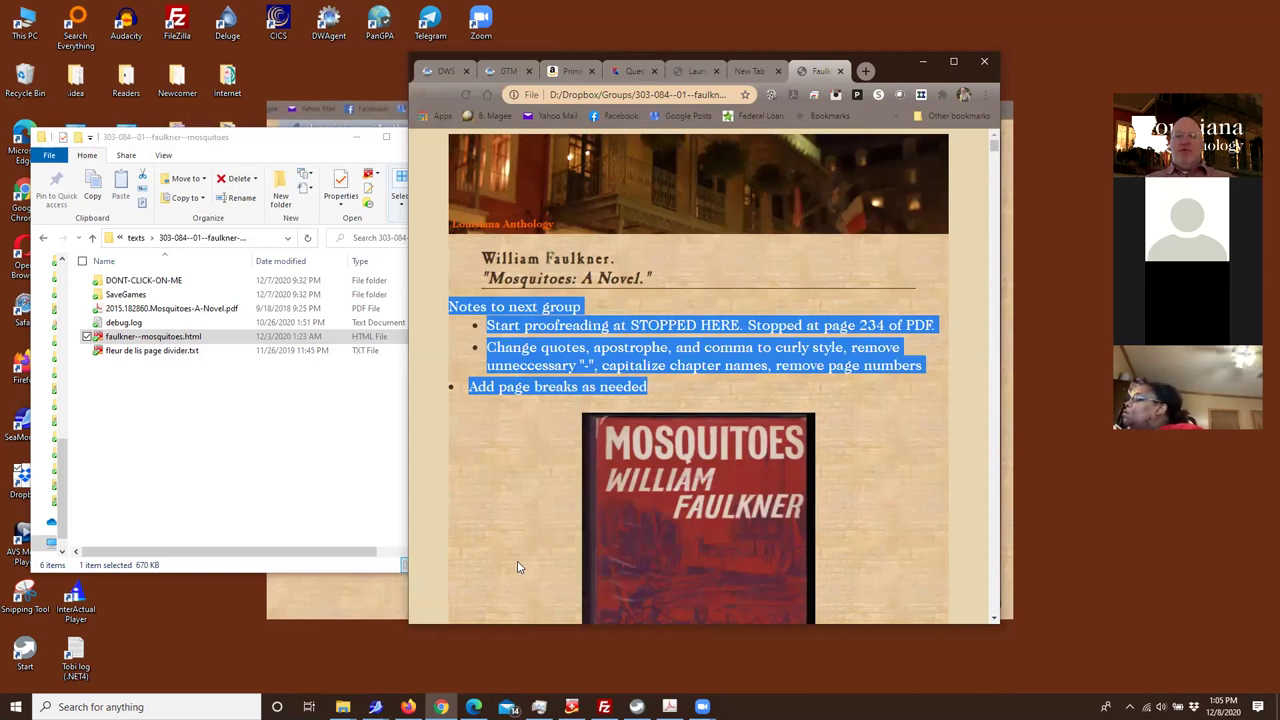
left_click(147, 310)
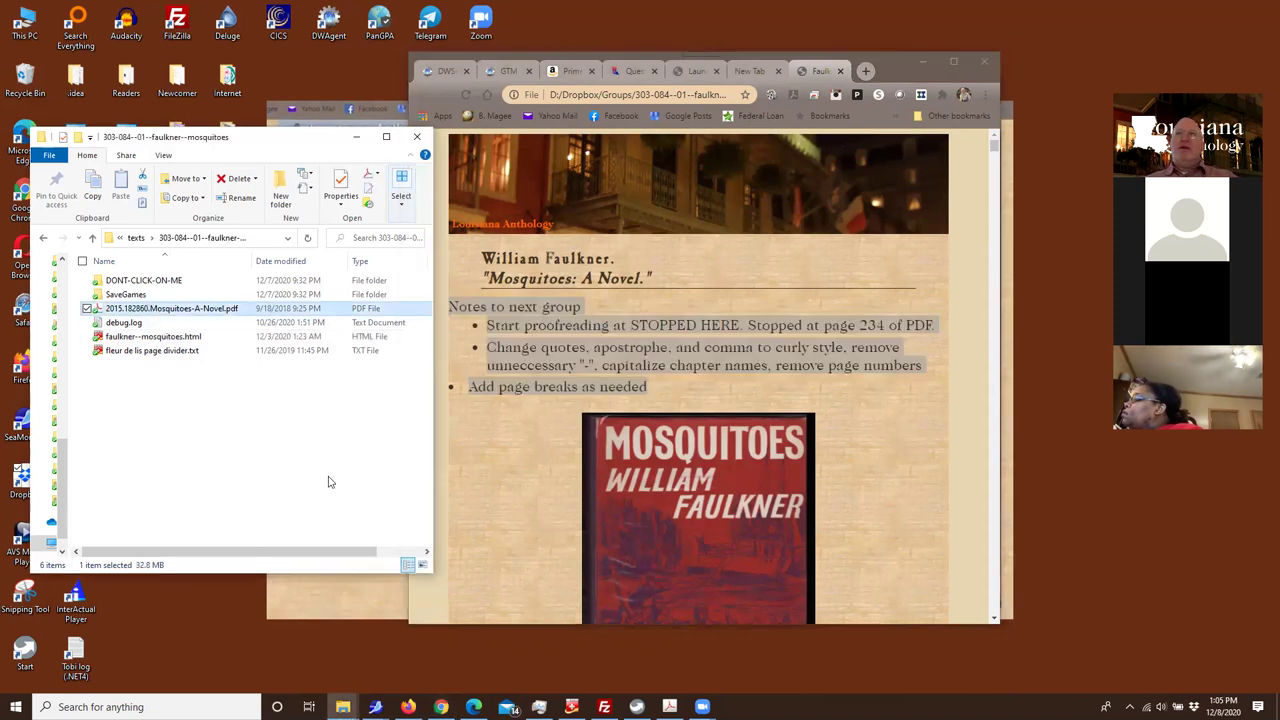
Open the Mosquitoes PDF in Acrobat and jump to page 234
key("Return")
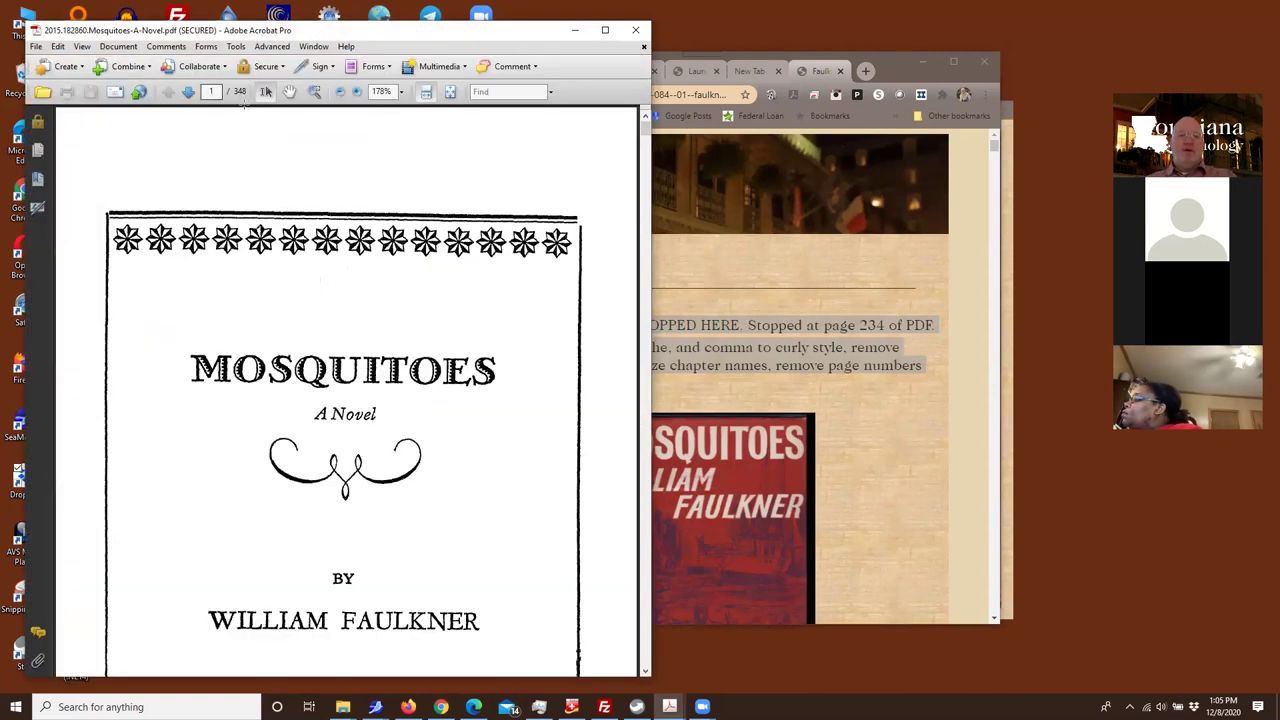
left_click(205, 90)
type("234")
key("Return")
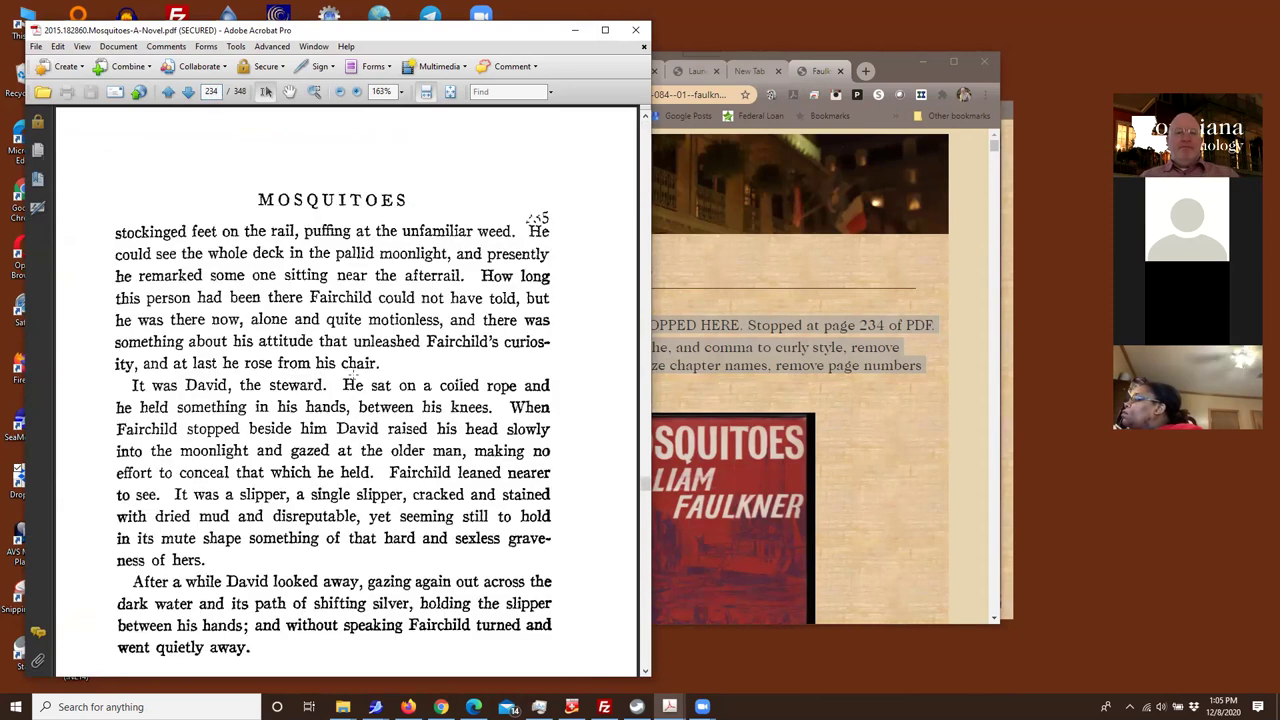
scroll(373, 402, "down", 10)
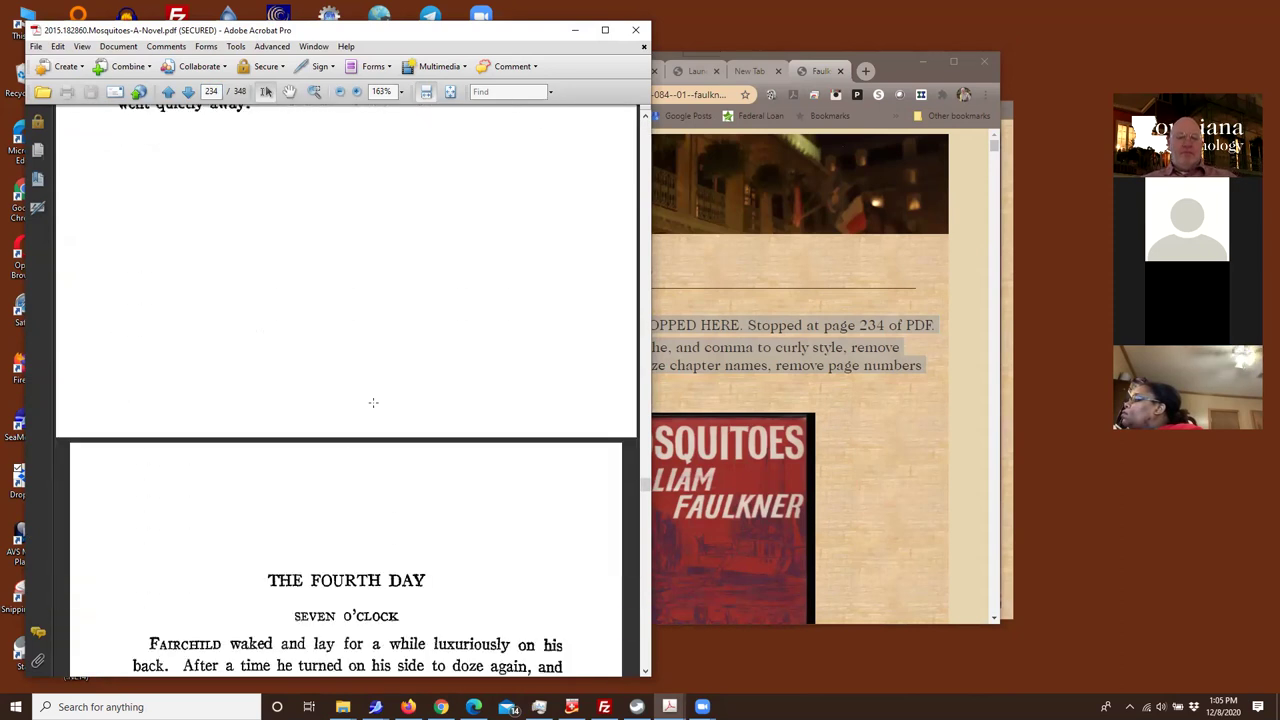
scroll(373, 402, "down", 2)
scroll(372, 400, "up", 3)
scroll(370, 398, "down", 3)
scroll(368, 393, "up", 6)
scroll(368, 393, "up", 5)
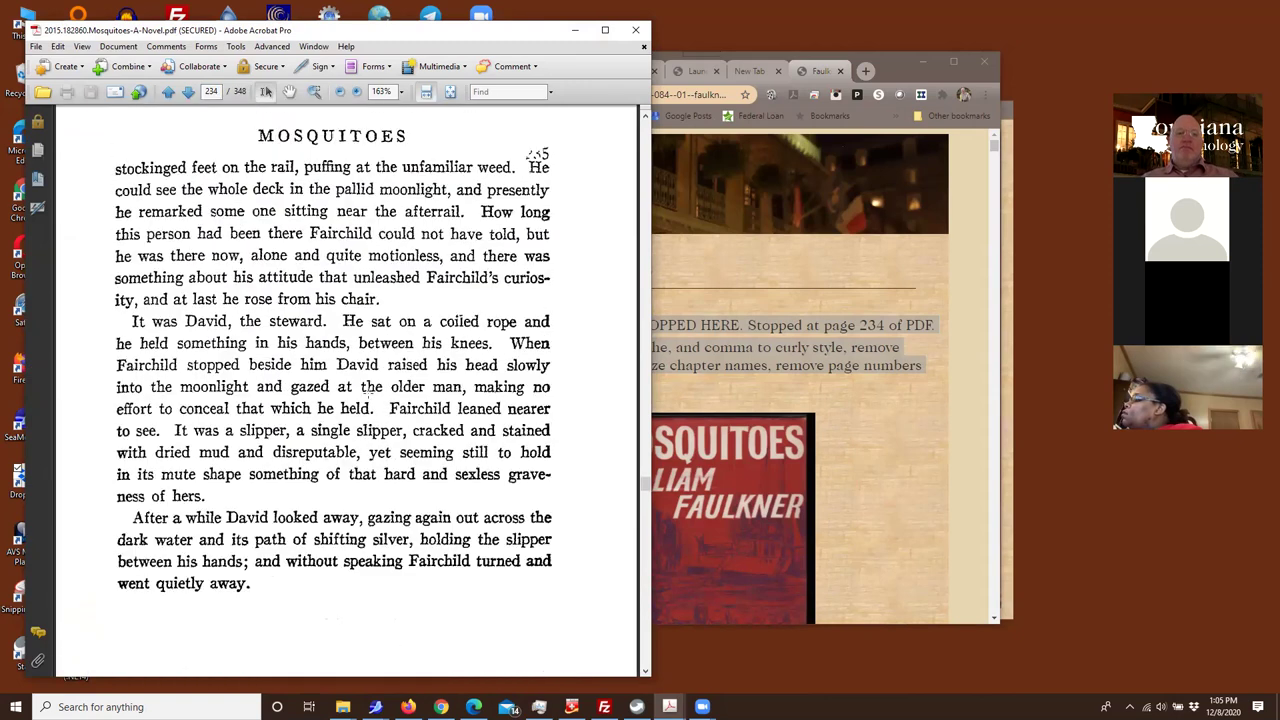
Bring the notes page forward and select the curly-style instruction in the notes
left_click(886, 71)
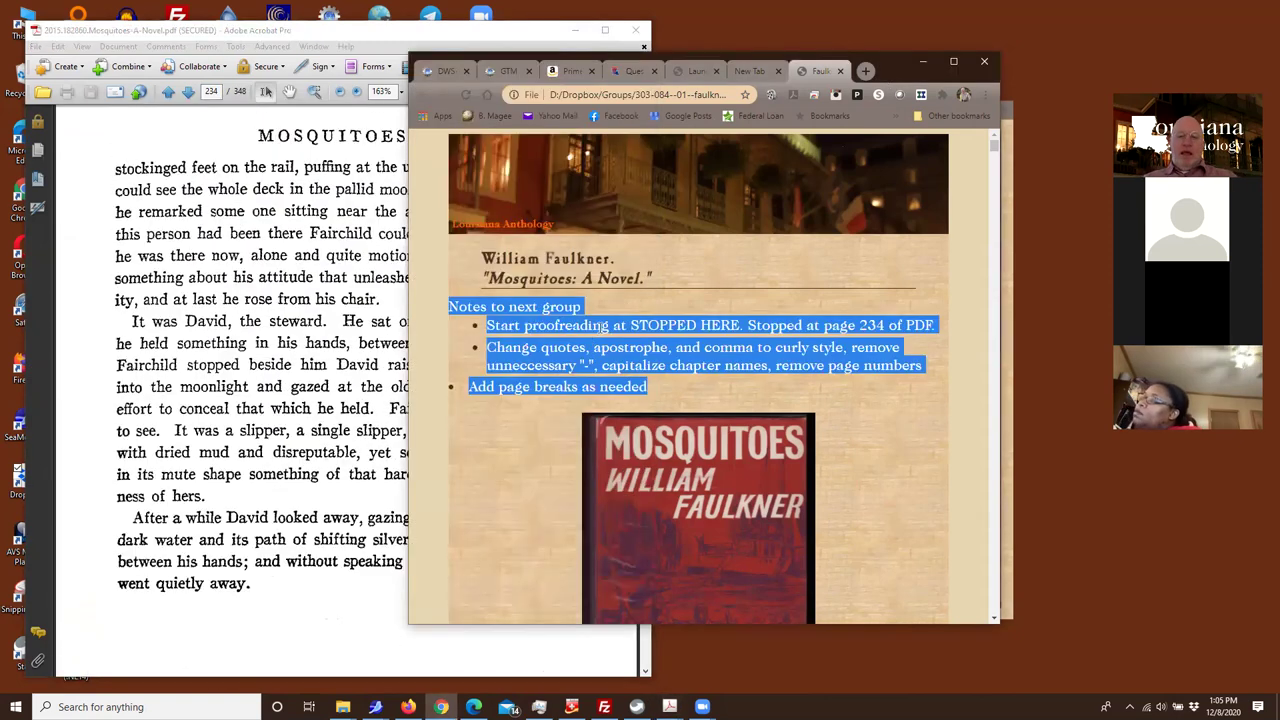
left_click(603, 325)
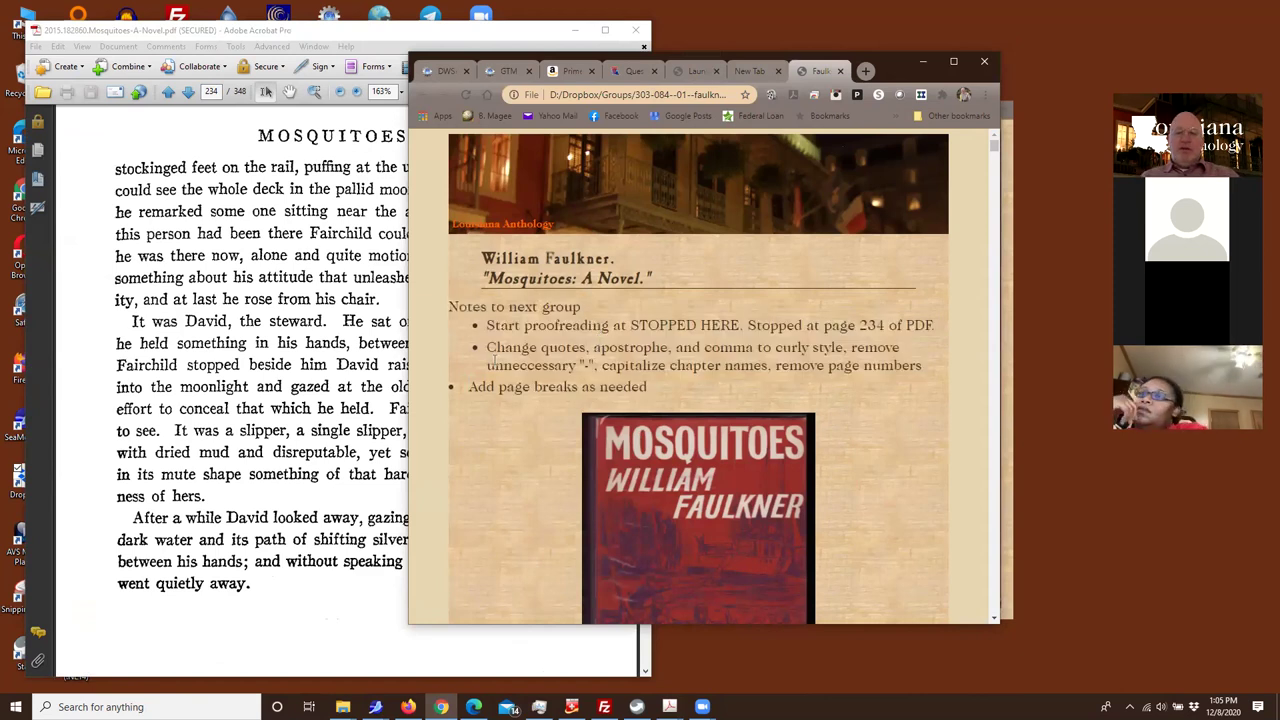
left_click_drag(487, 347, 588, 366)
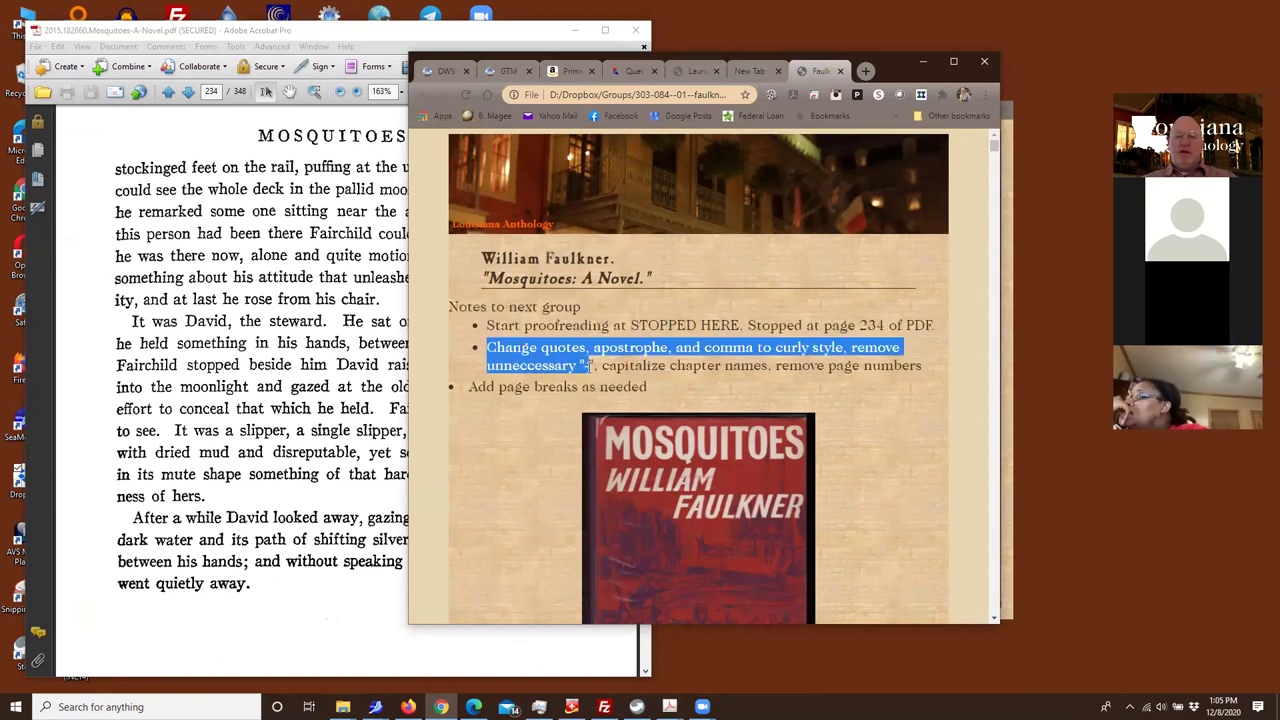
left_click_drag(487, 347, 598, 369)
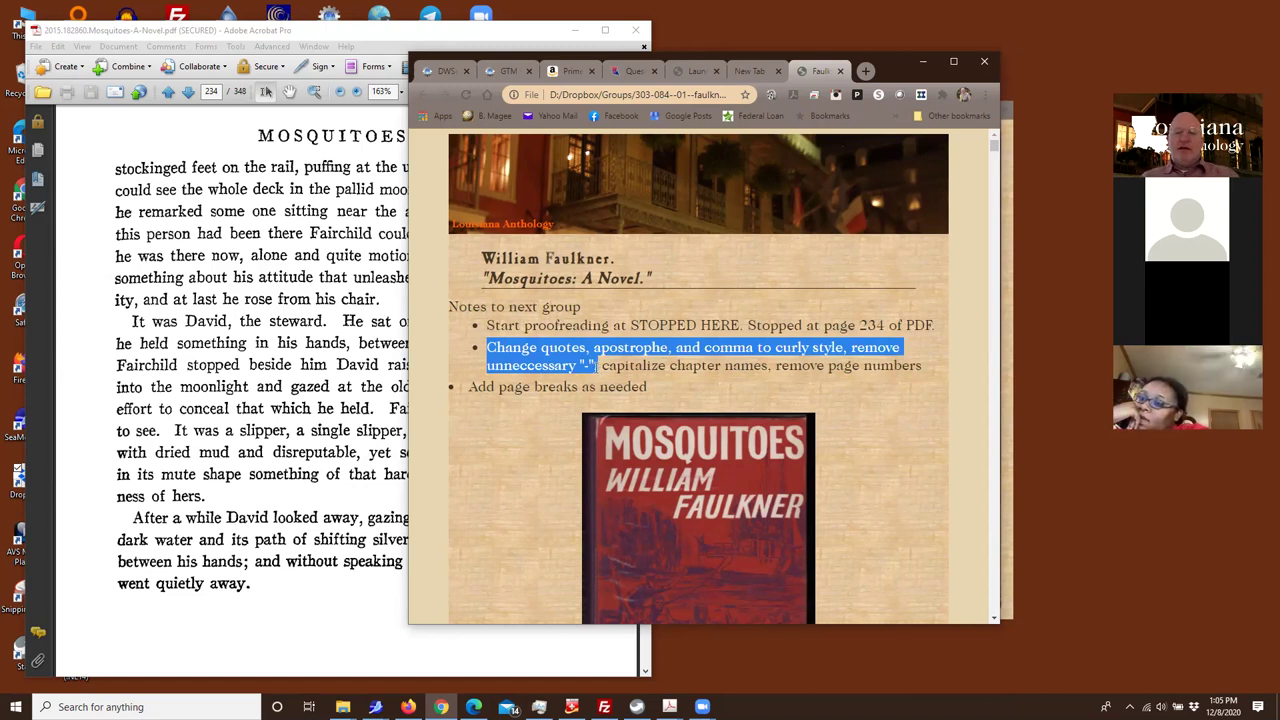
left_click_drag(618, 366, 928, 369)
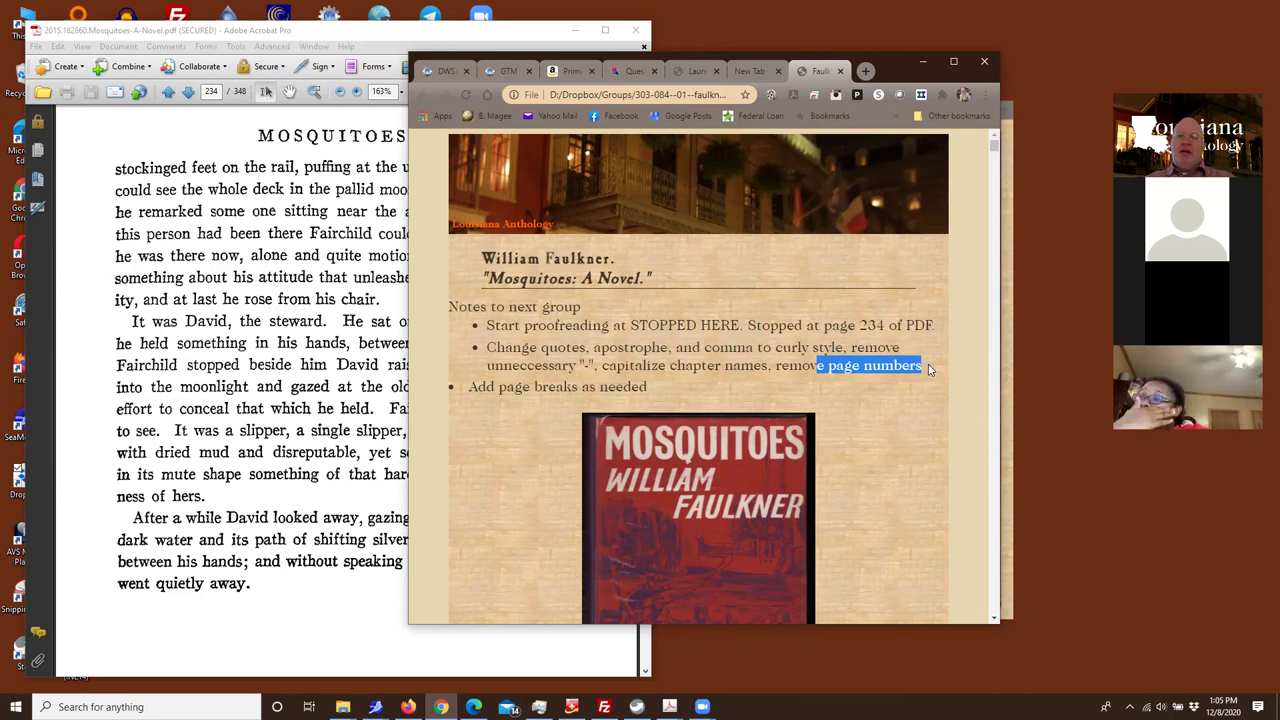
Find 'stopped here' on the Mosquitoes page
left_click(652, 344)
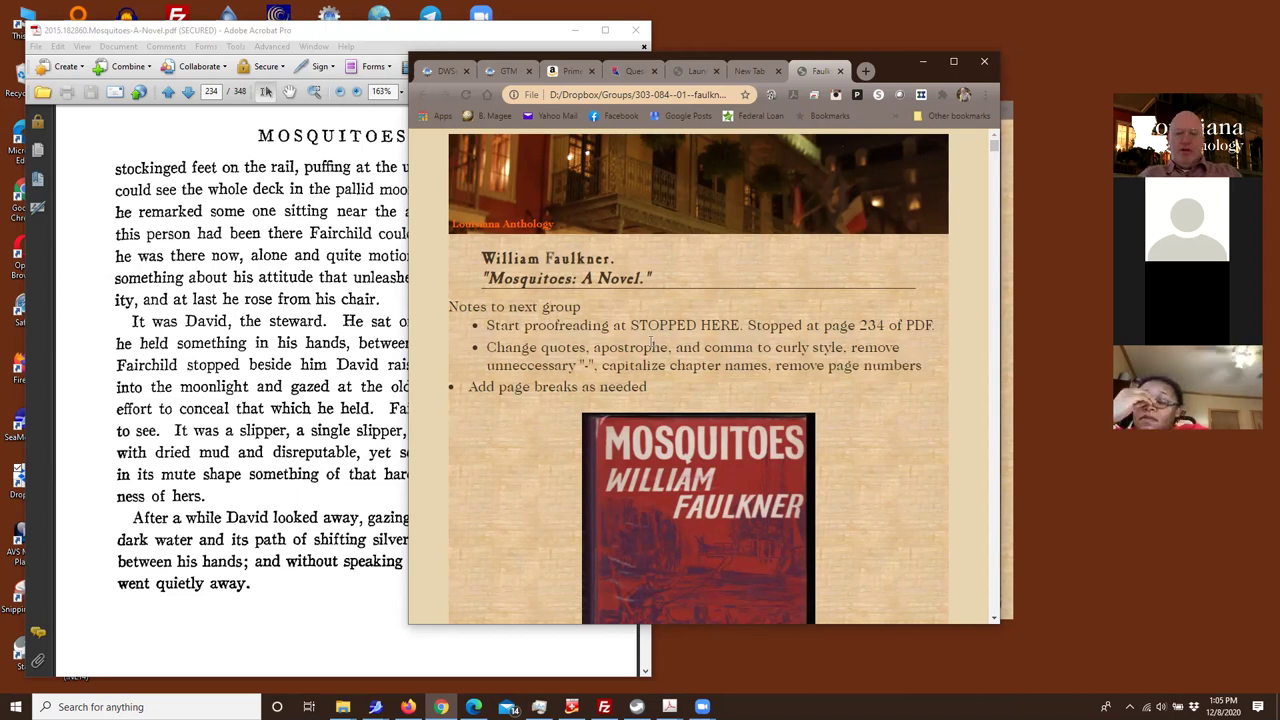
key("ctrl+f")
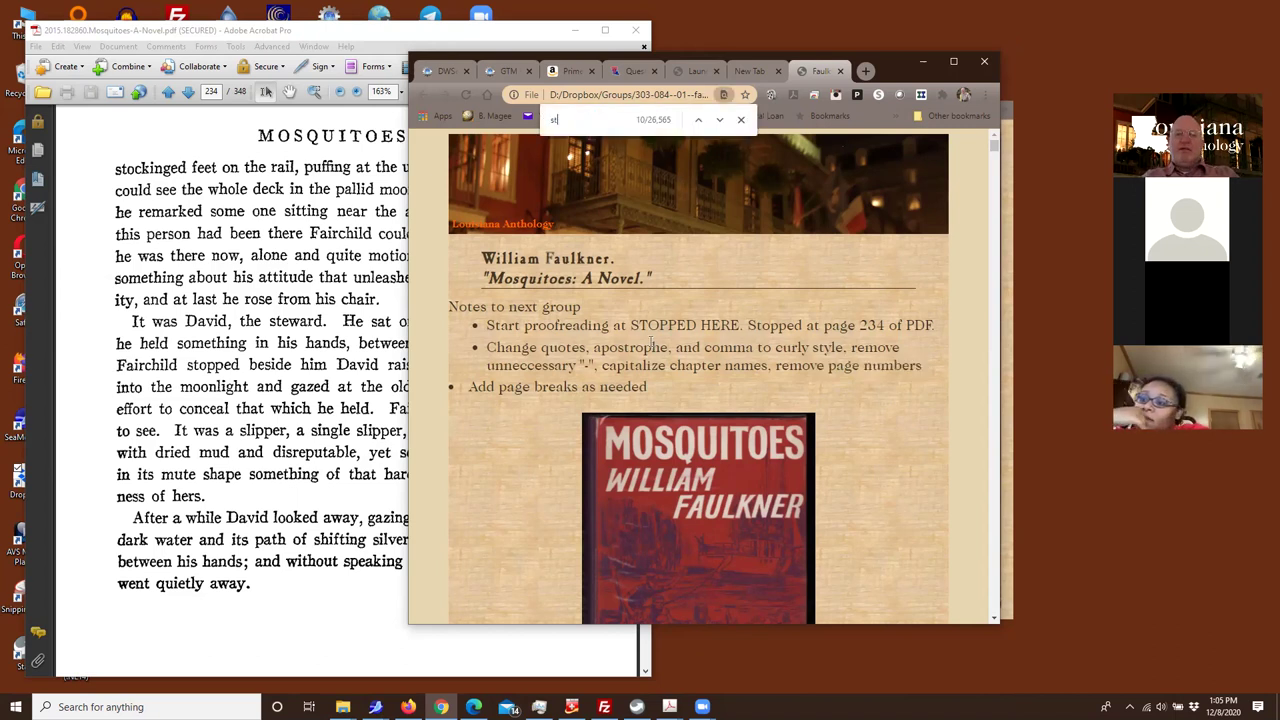
type("stopped here")
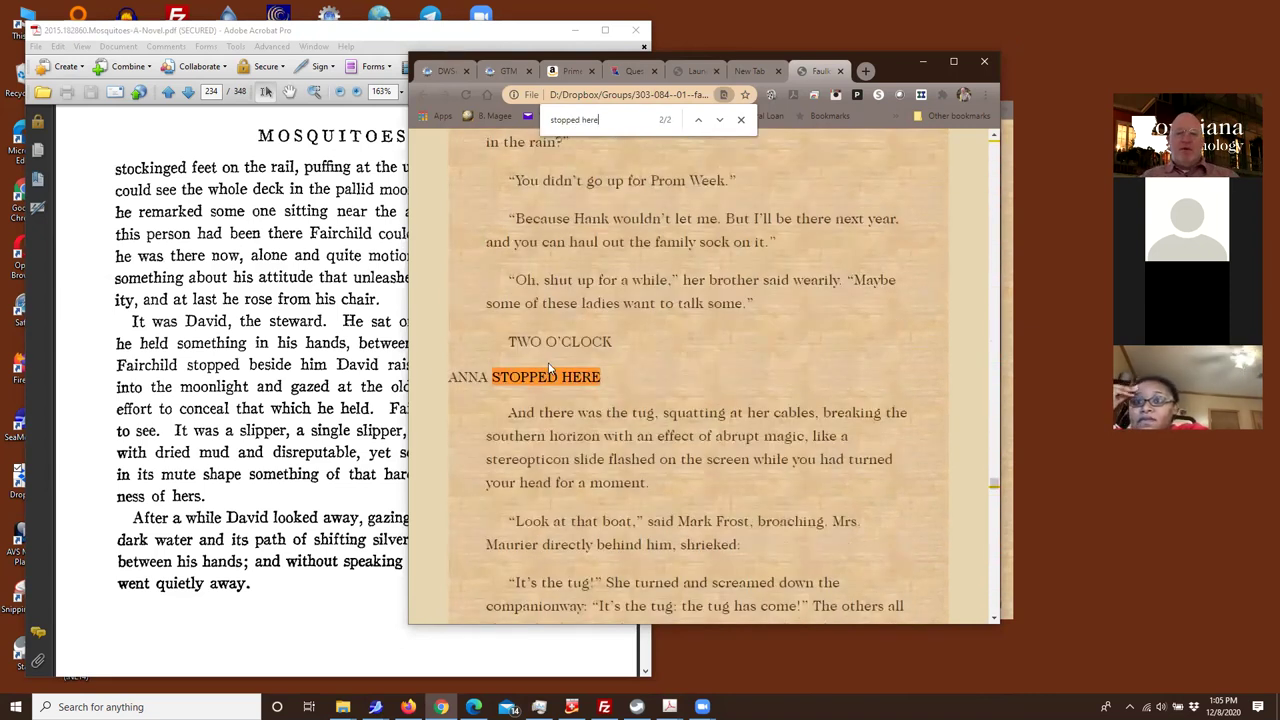
Bring the Mosquitoes PDF forward and scroll back up through its pages
left_click(284, 410)
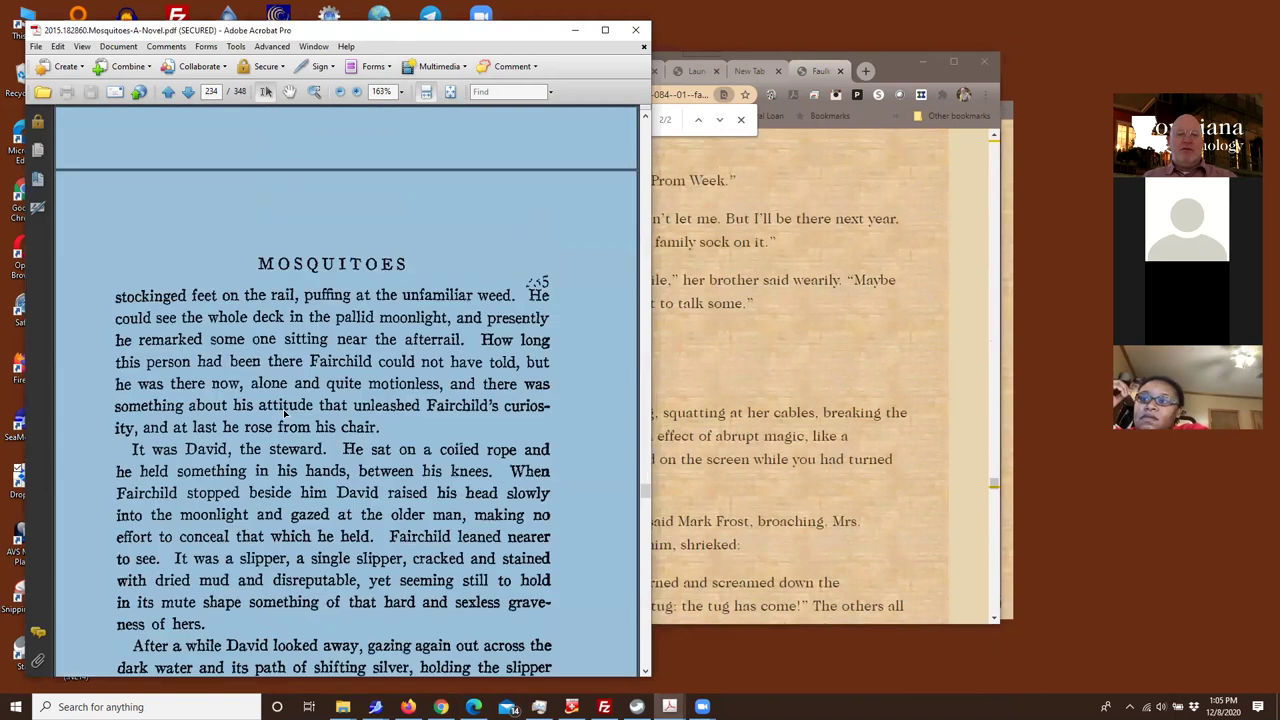
scroll(282, 411, "up", 5)
scroll(284, 411, "up", 5)
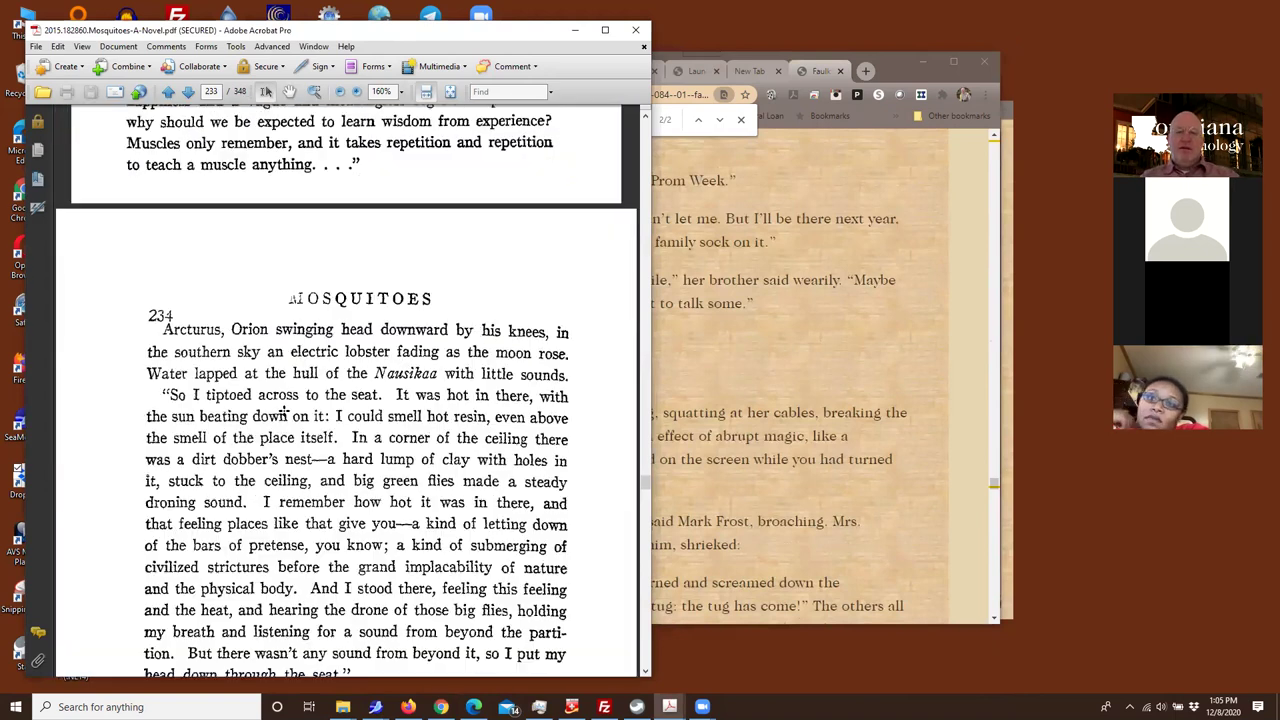
scroll(288, 414, "up", 8)
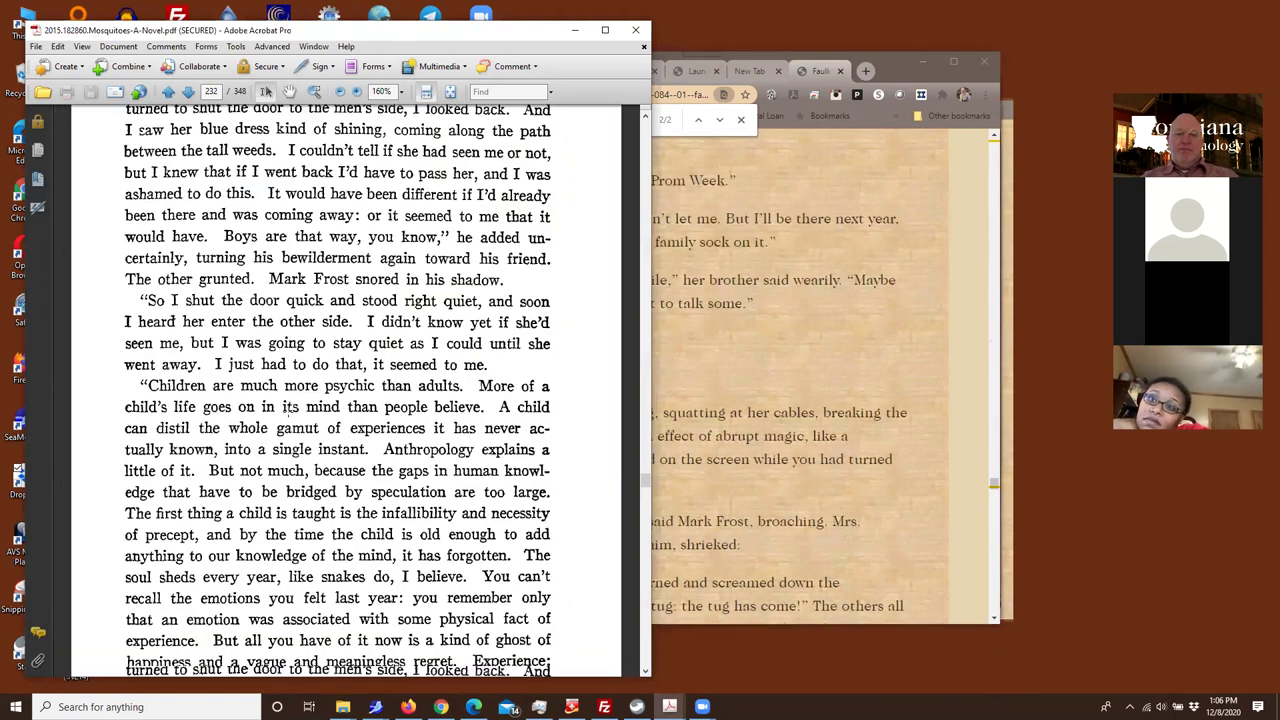
scroll(289, 412, "up", 12)
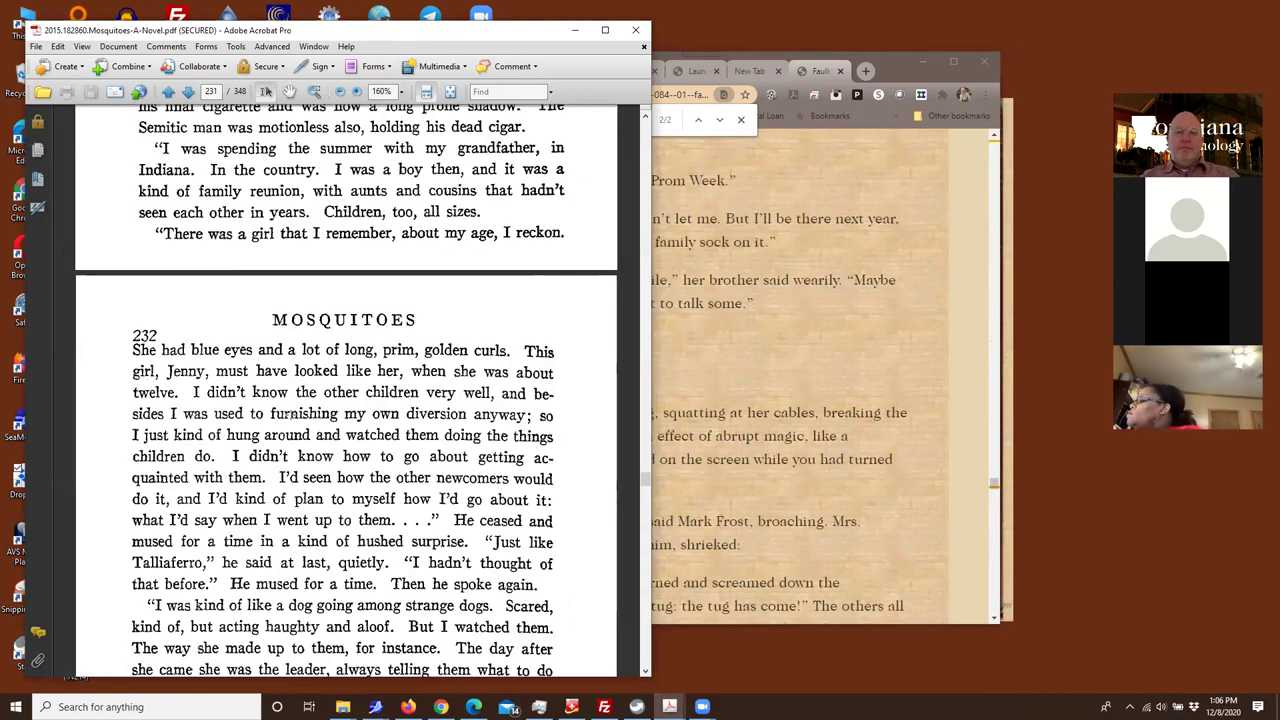
scroll(291, 414, "up", 15)
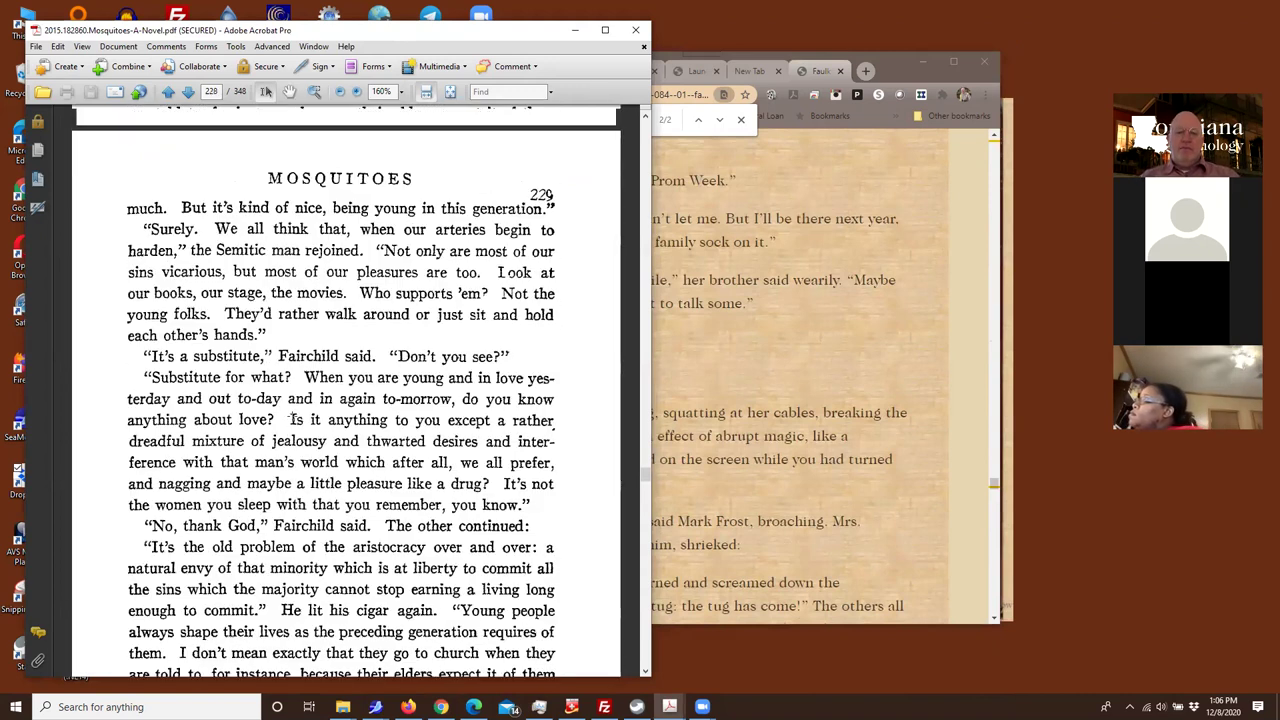
Rerun the 'stopped here' search in Chrome to show the marker
left_click(722, 258)
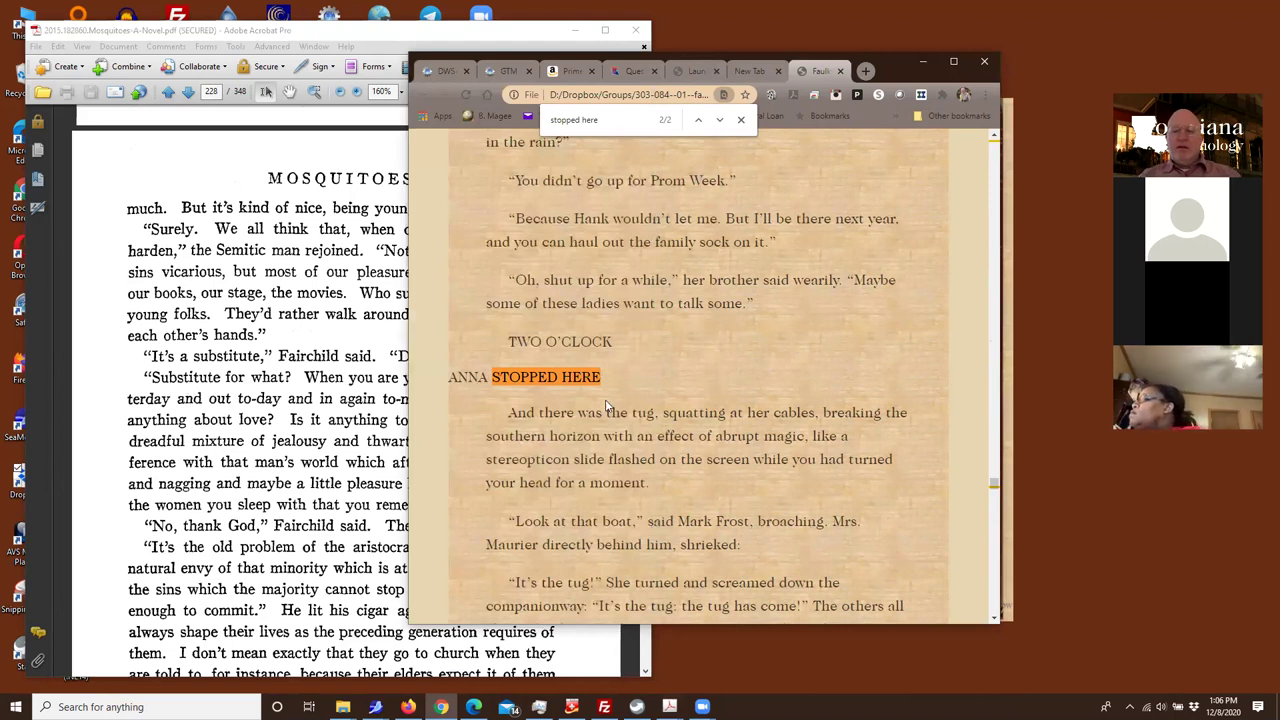
key("ctrl+f")
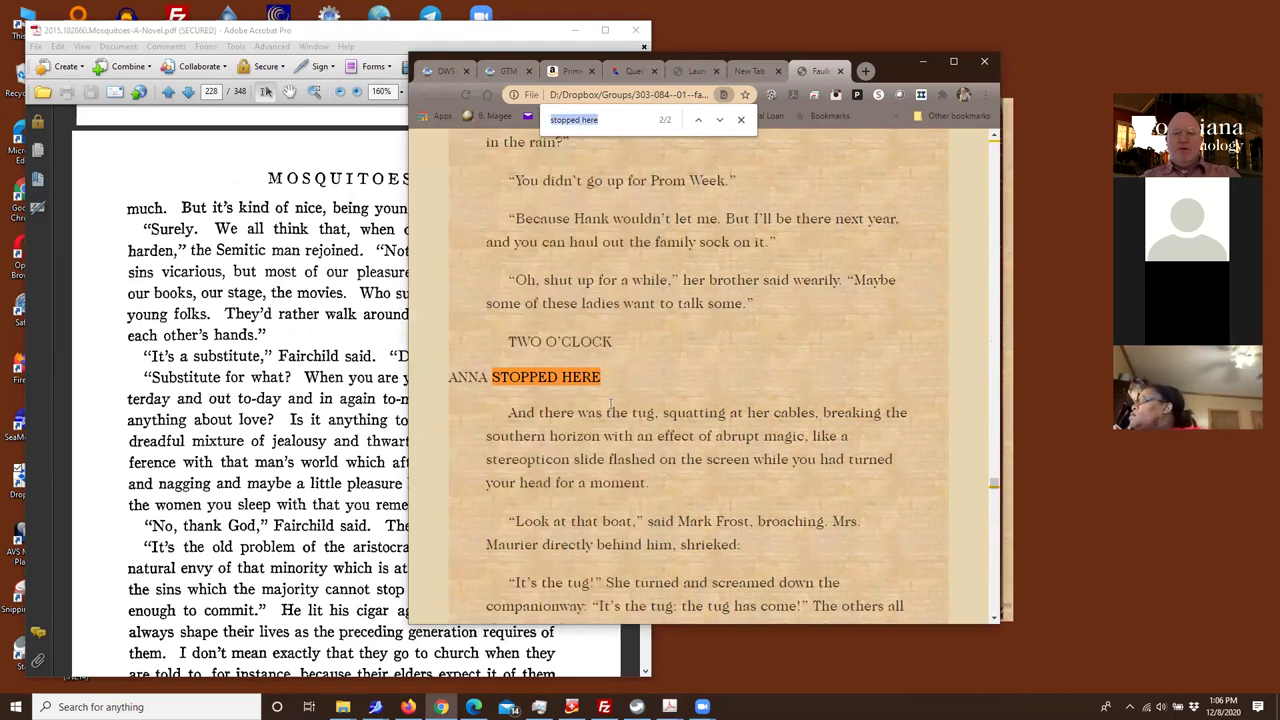
key("Return")
key("Return")
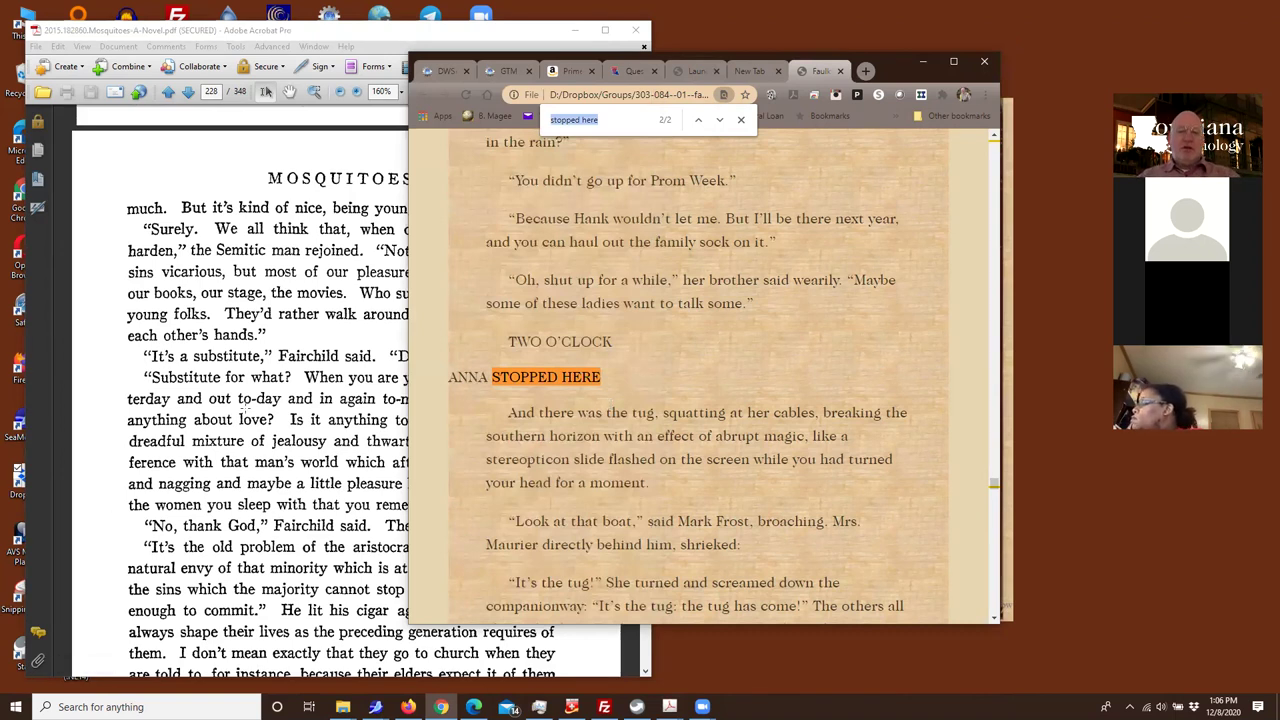
Search the Mosquitoes PDF for 'shut up' and dismiss the no-matches notice
left_click(160, 356)
key("ctrl+a")
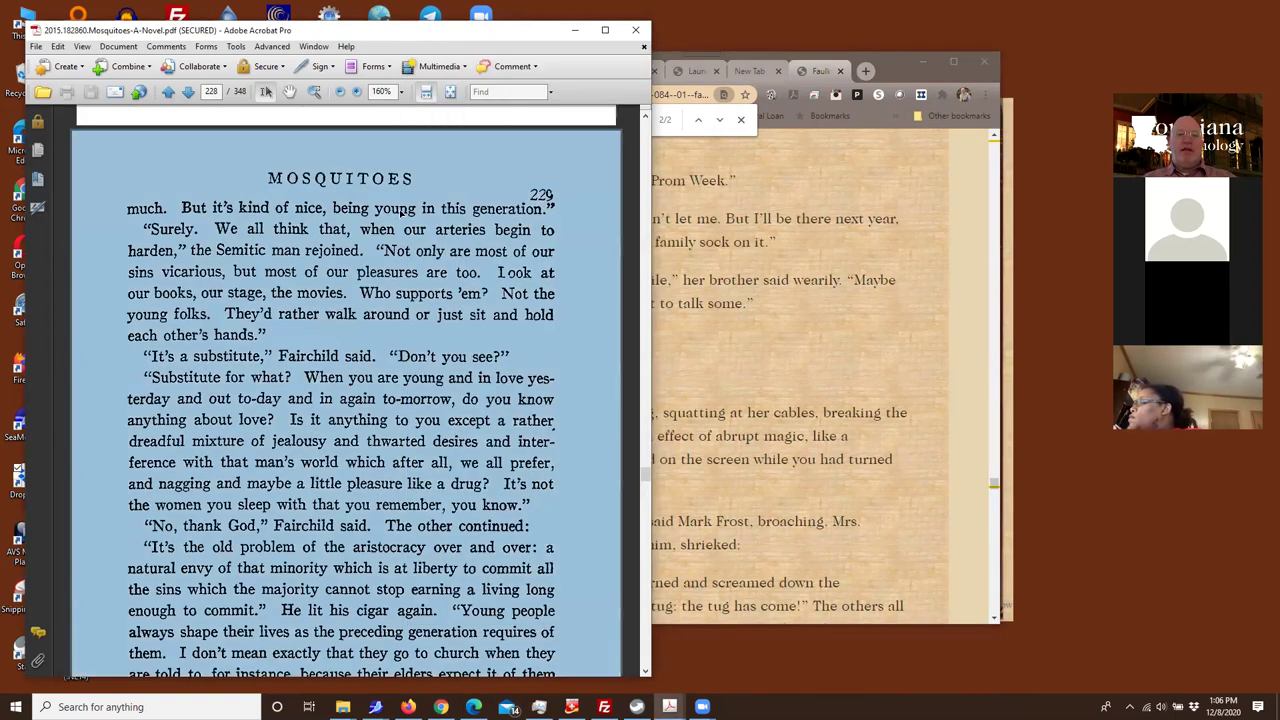
left_click(498, 90)
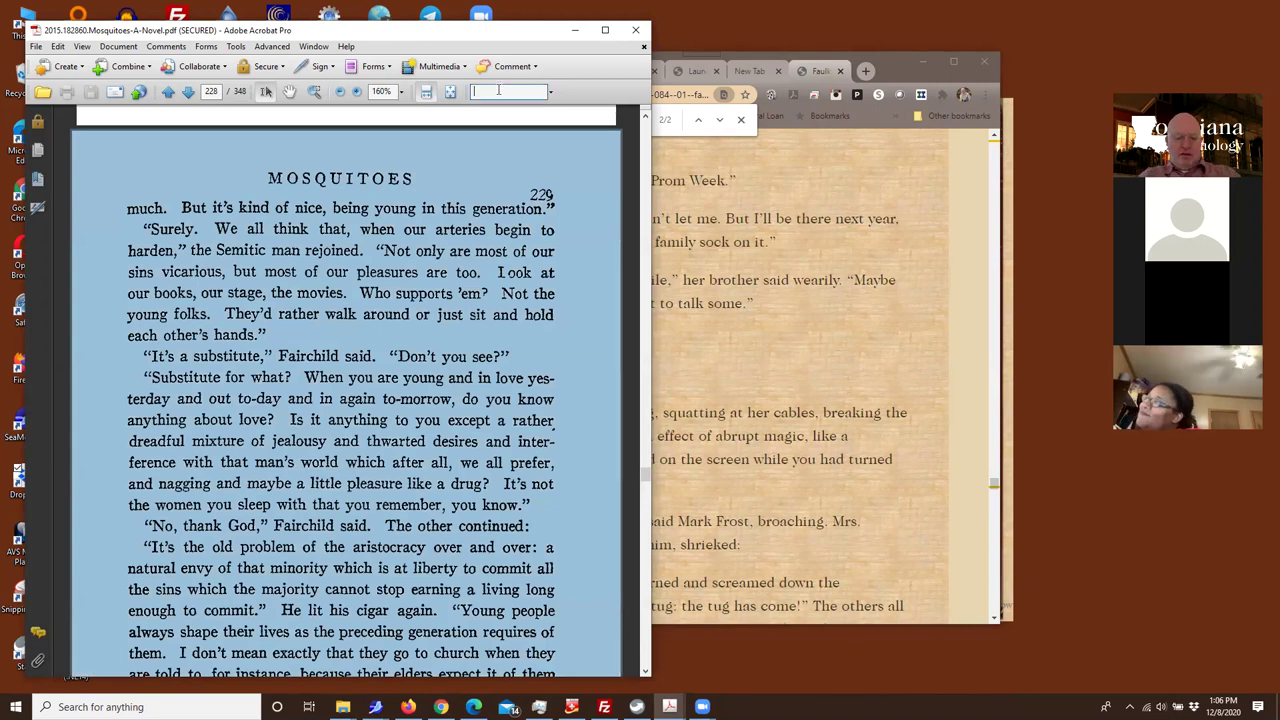
type("shut up")
key("Return")
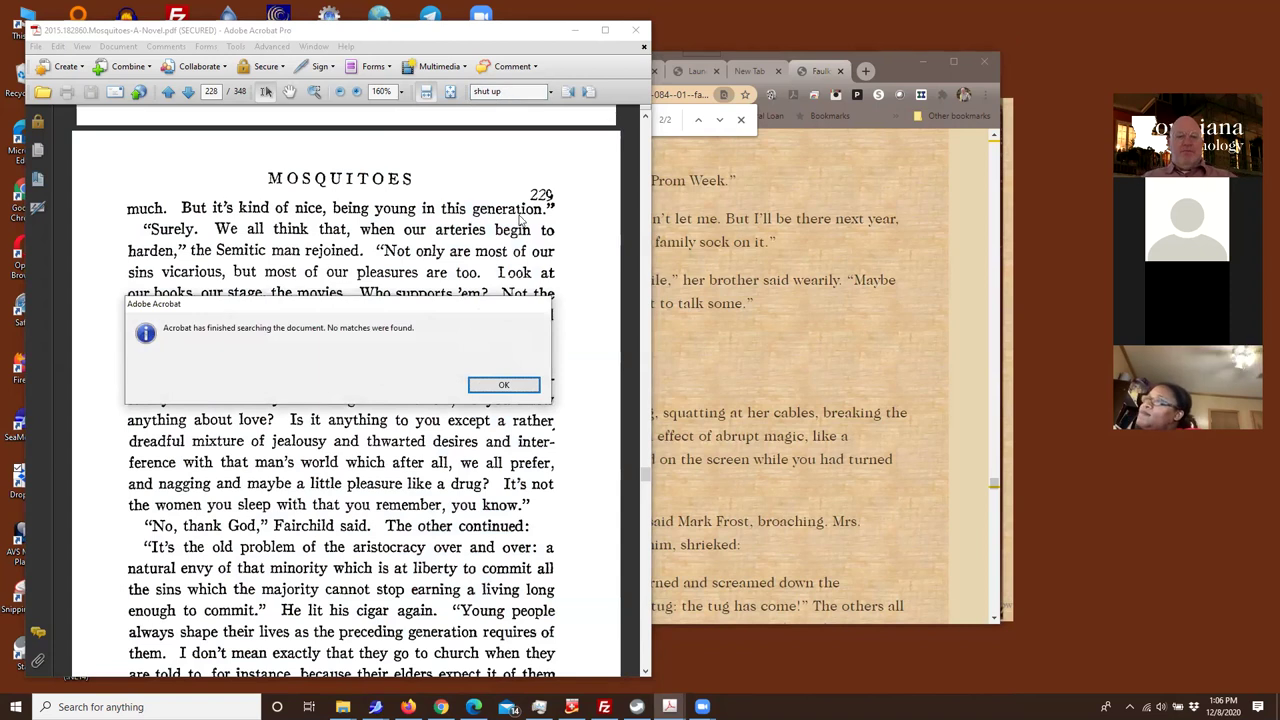
left_click(477, 384)
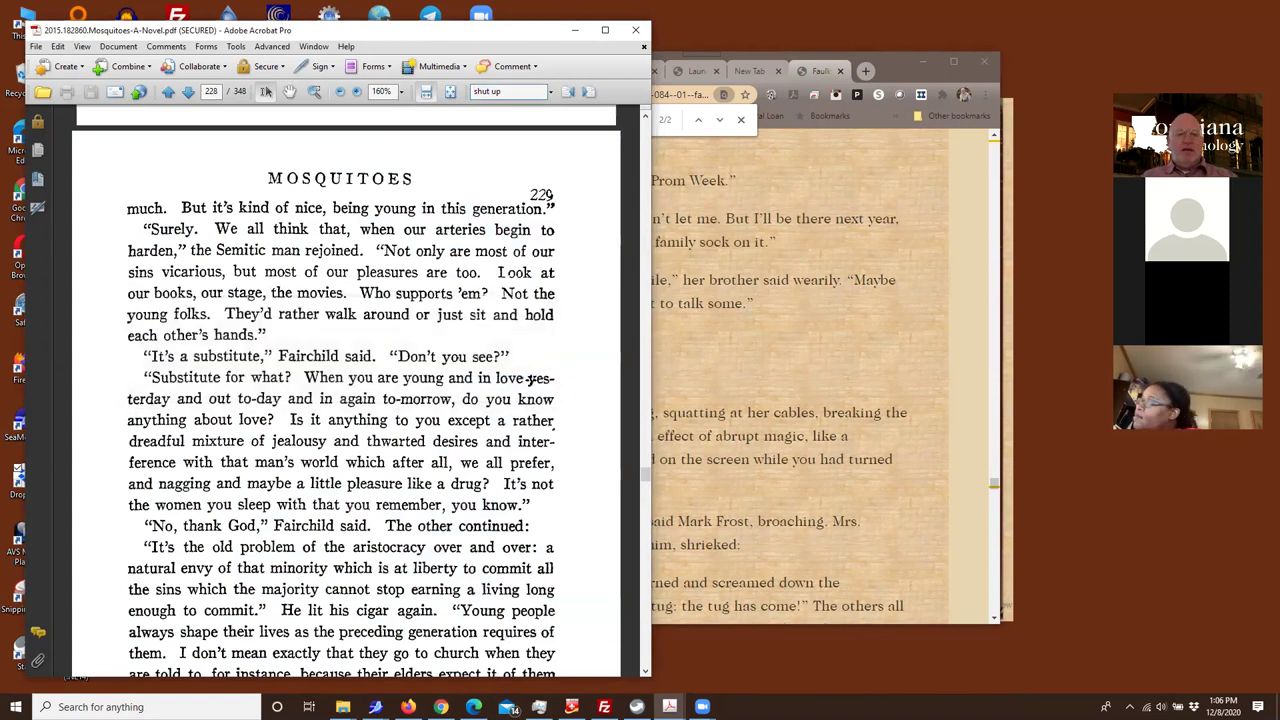
Glance at the browser copy, then return to the PDF and clear the accidental select-all
left_click(798, 346)
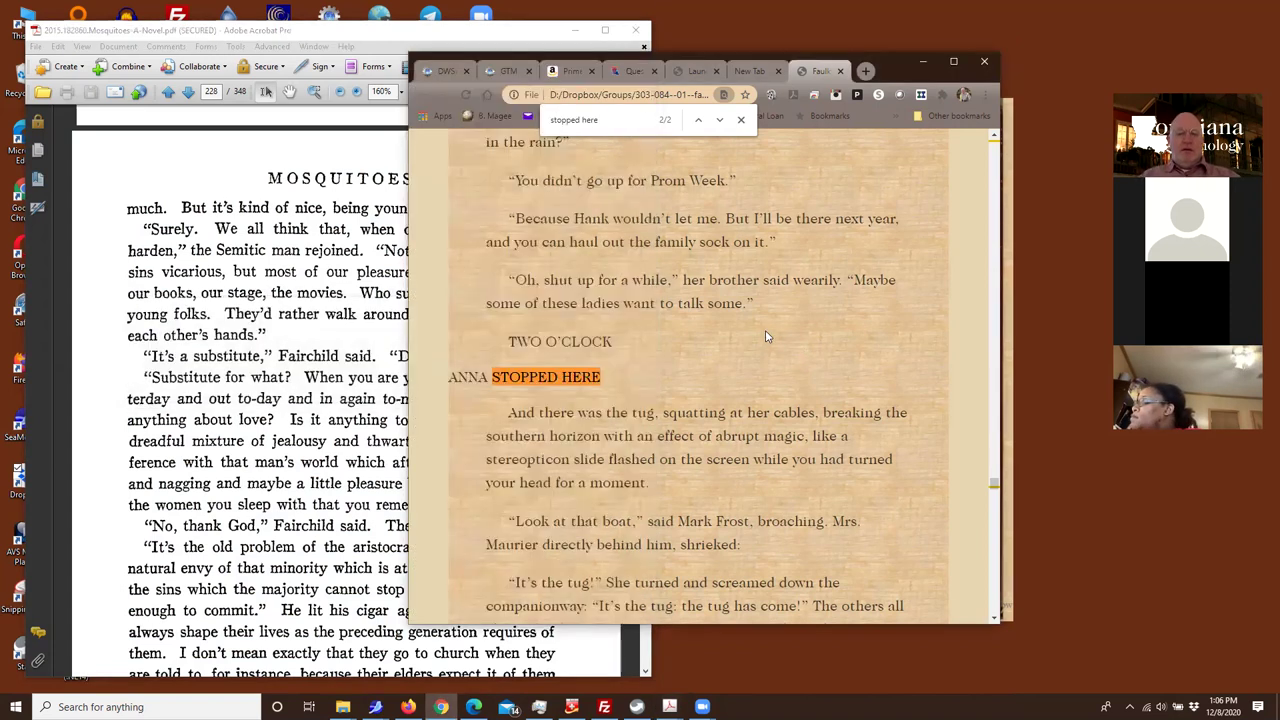
scroll(312, 420, "down", 3)
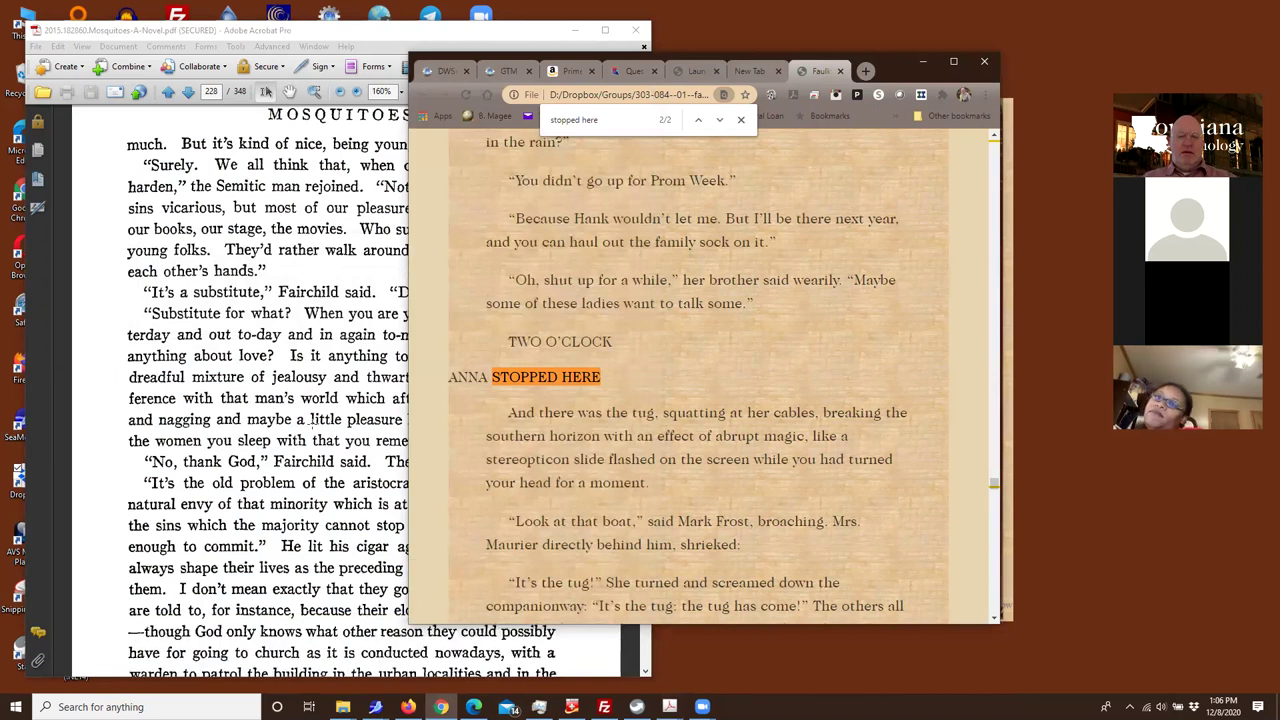
left_click(312, 420)
key("ctrl+a")
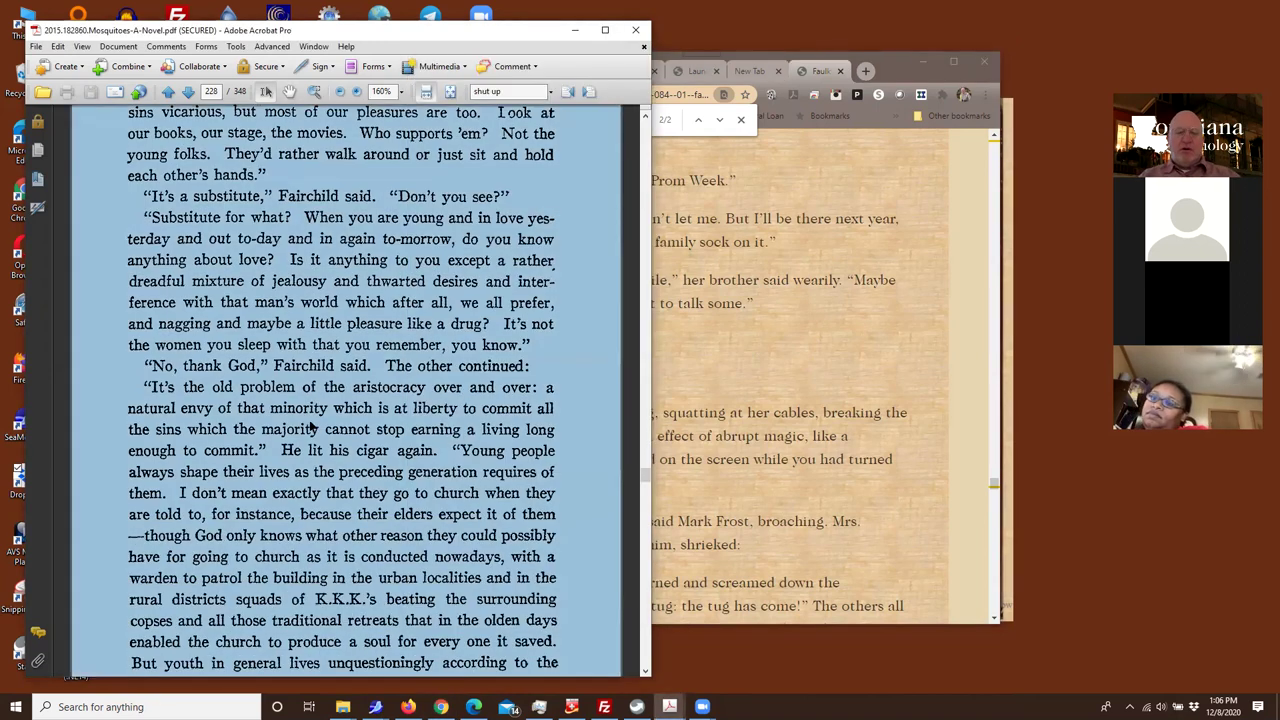
left_click(310, 422)
Scroll the PDF down from page 228 toward the TWO O'CLOCK passage, checking the browser copy
scroll(310, 420, "down", 10)
scroll(310, 422, "down", 20)
scroll(310, 422, "down", 10)
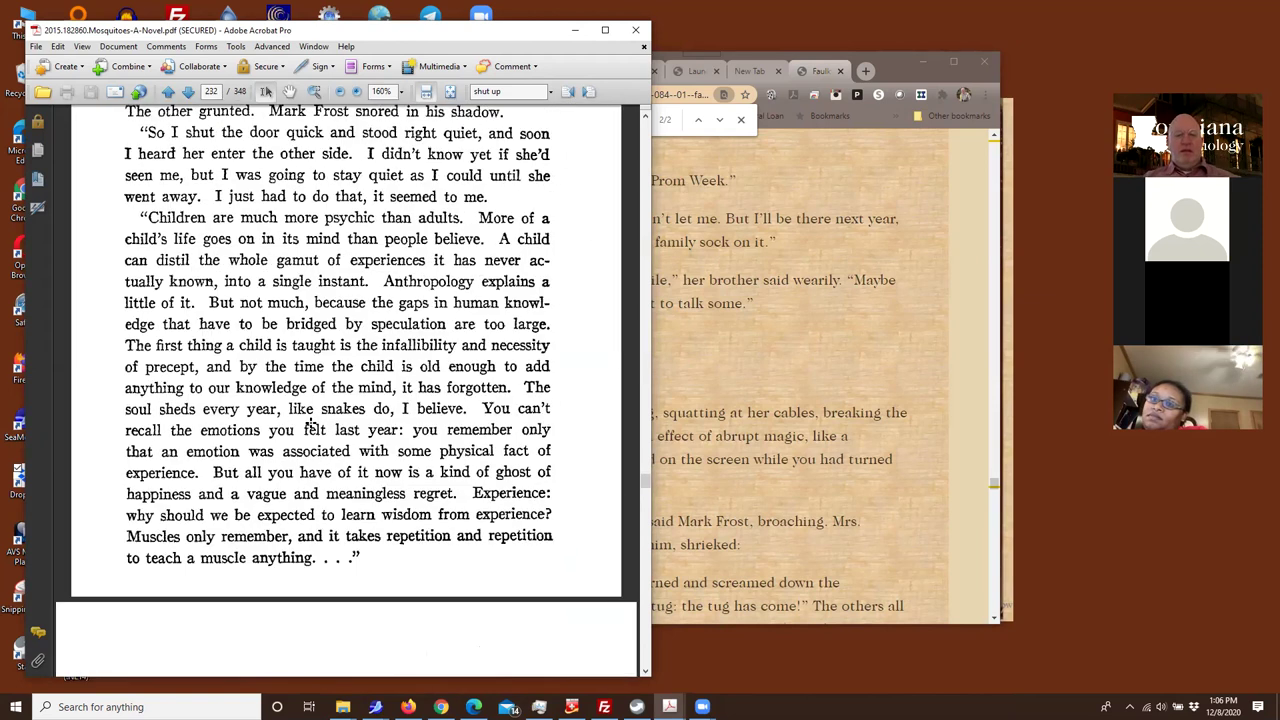
scroll(310, 422, "down", 15)
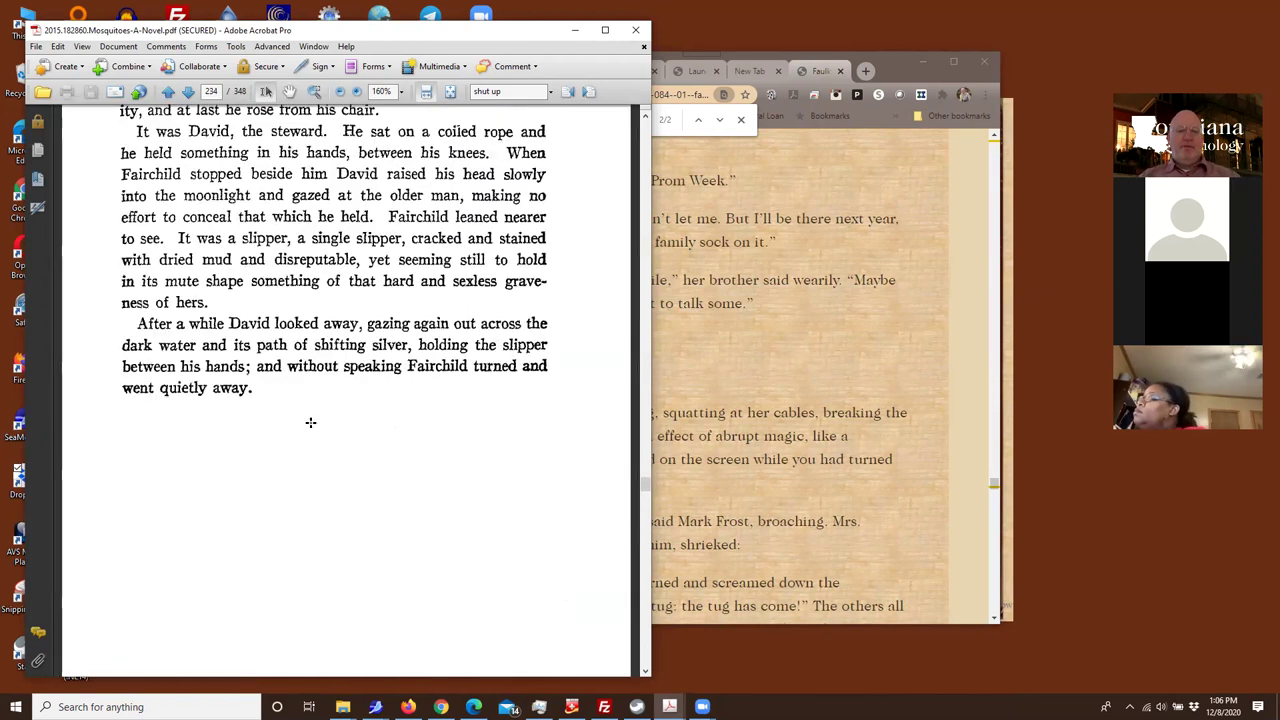
scroll(310, 422, "down", 12)
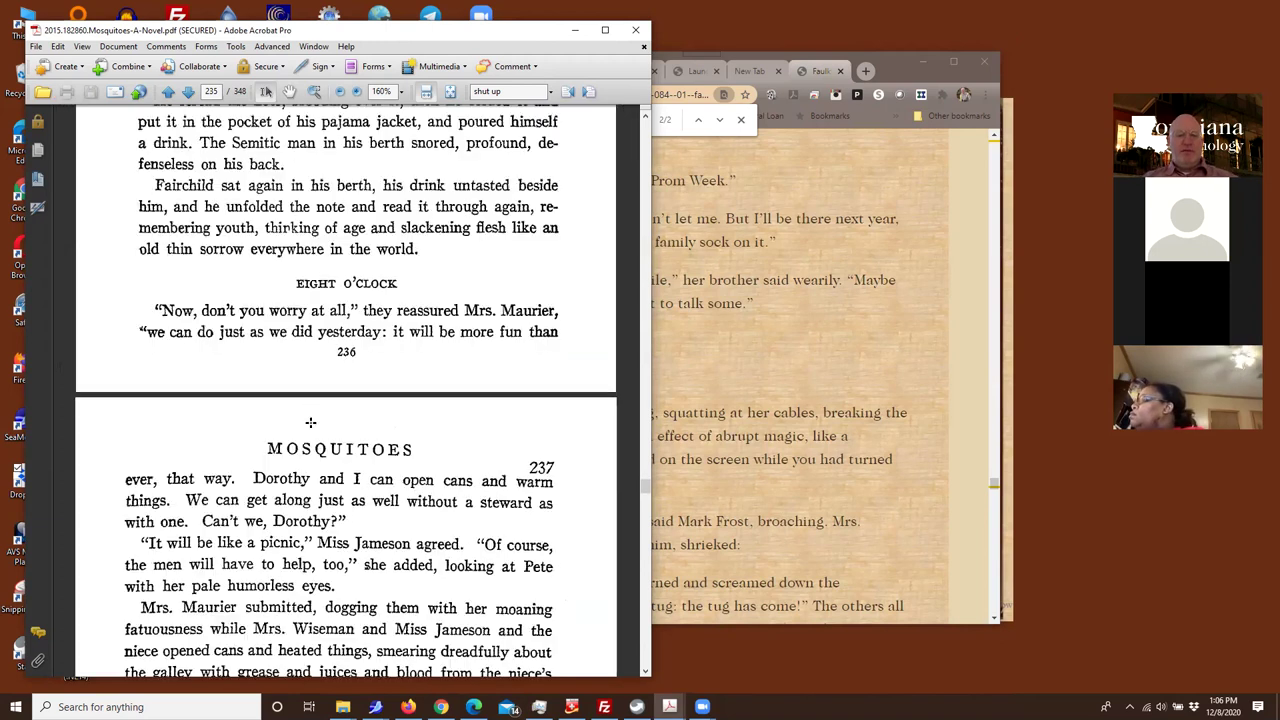
scroll(310, 422, "down", 15)
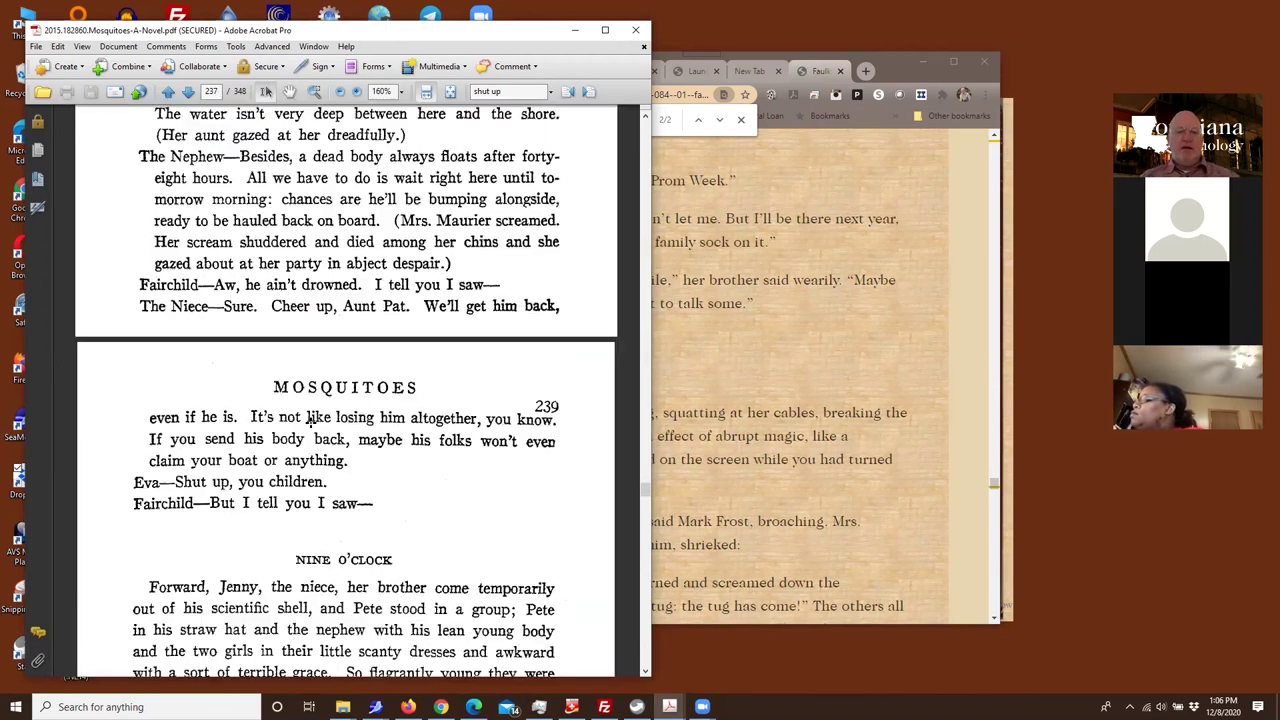
scroll(310, 422, "down", 6)
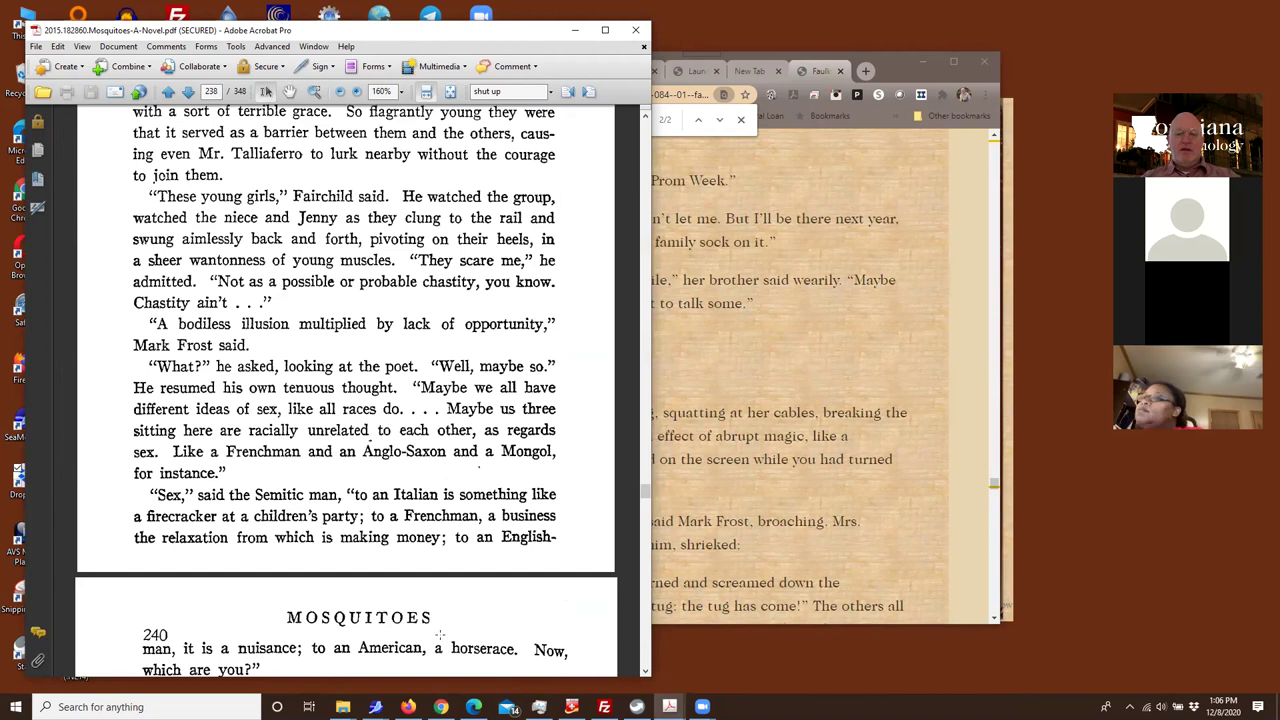
left_click(854, 397)
left_click(97, 505)
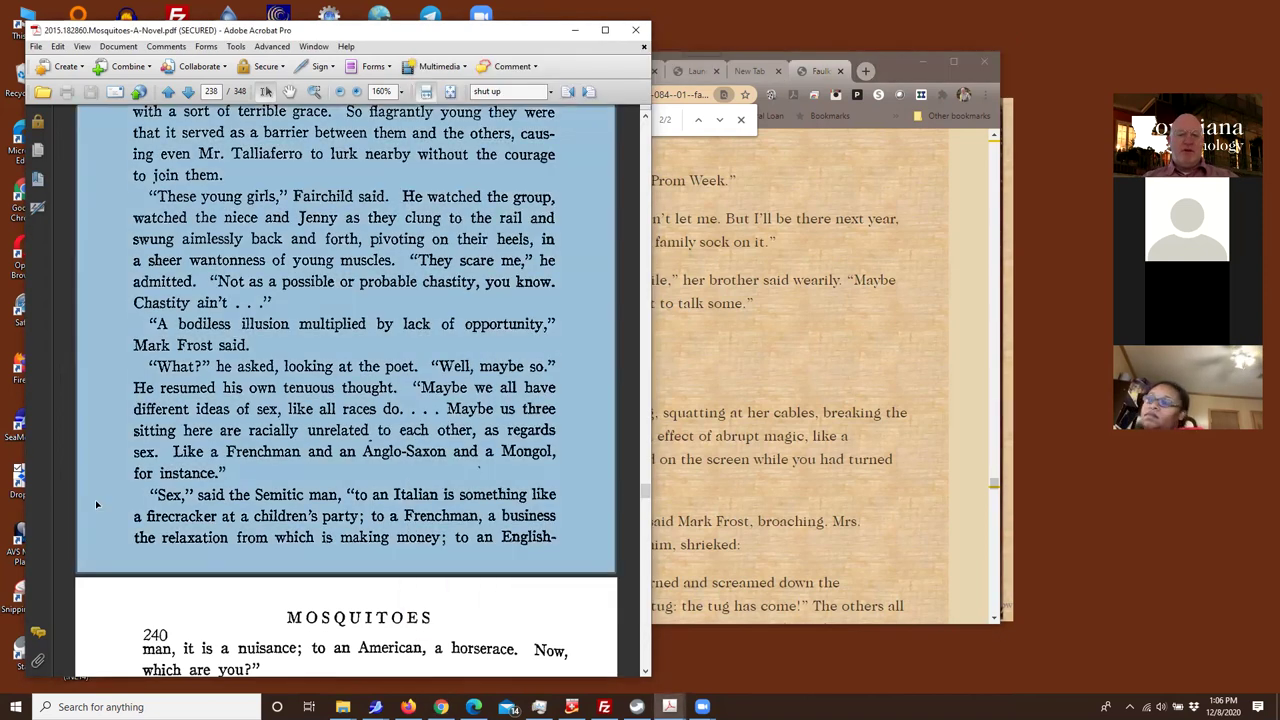
scroll(97, 505, "down", 10)
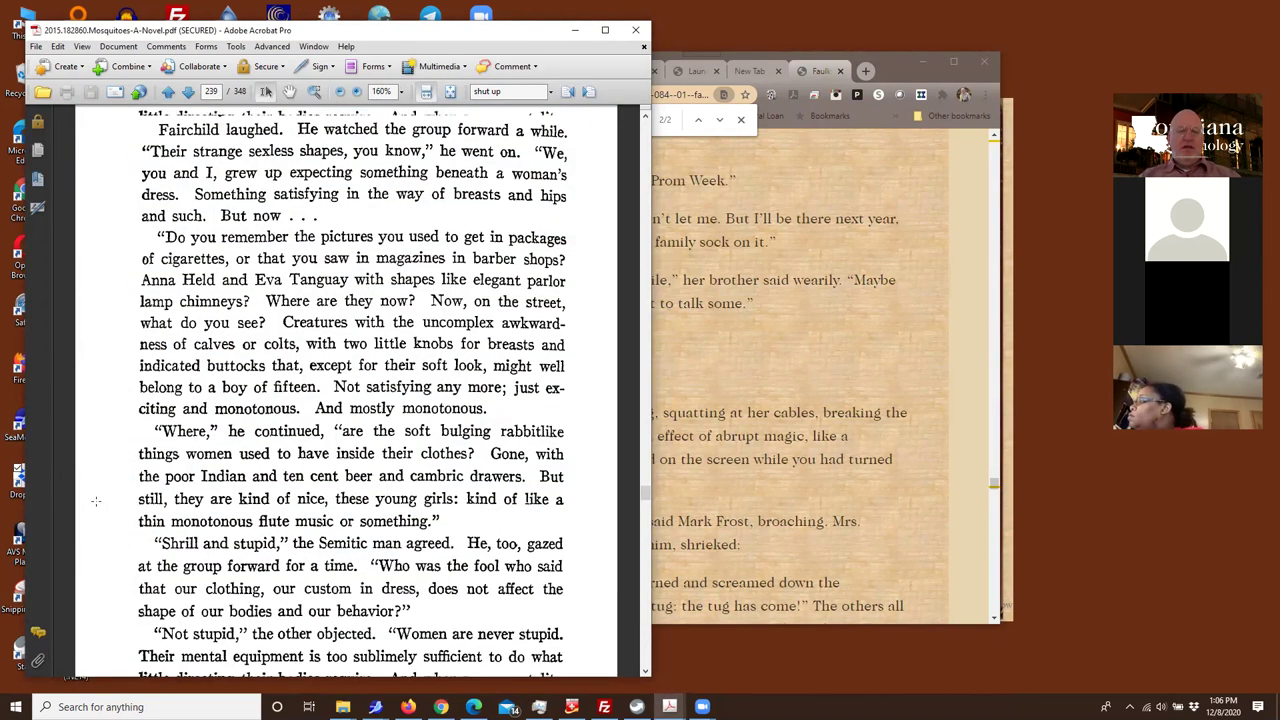
scroll(96, 501, "down", 15)
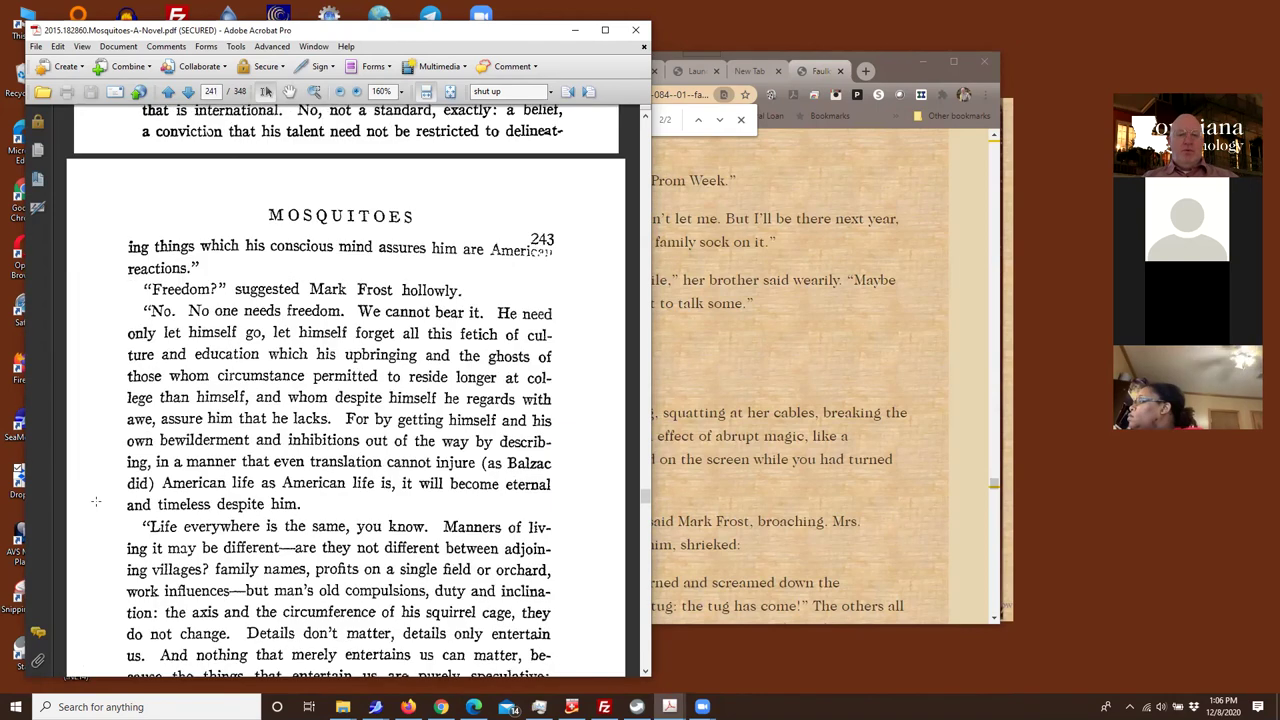
scroll(96, 501, "down", 8)
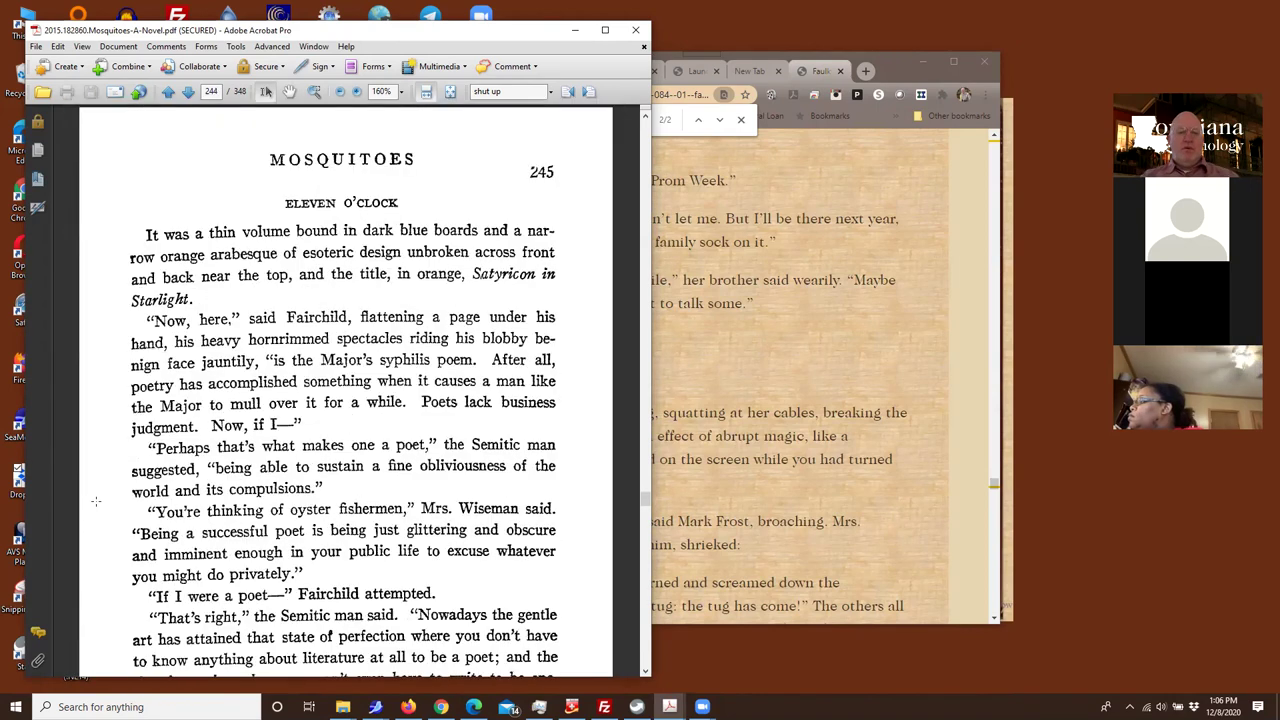
scroll(96, 501, "down", 15)
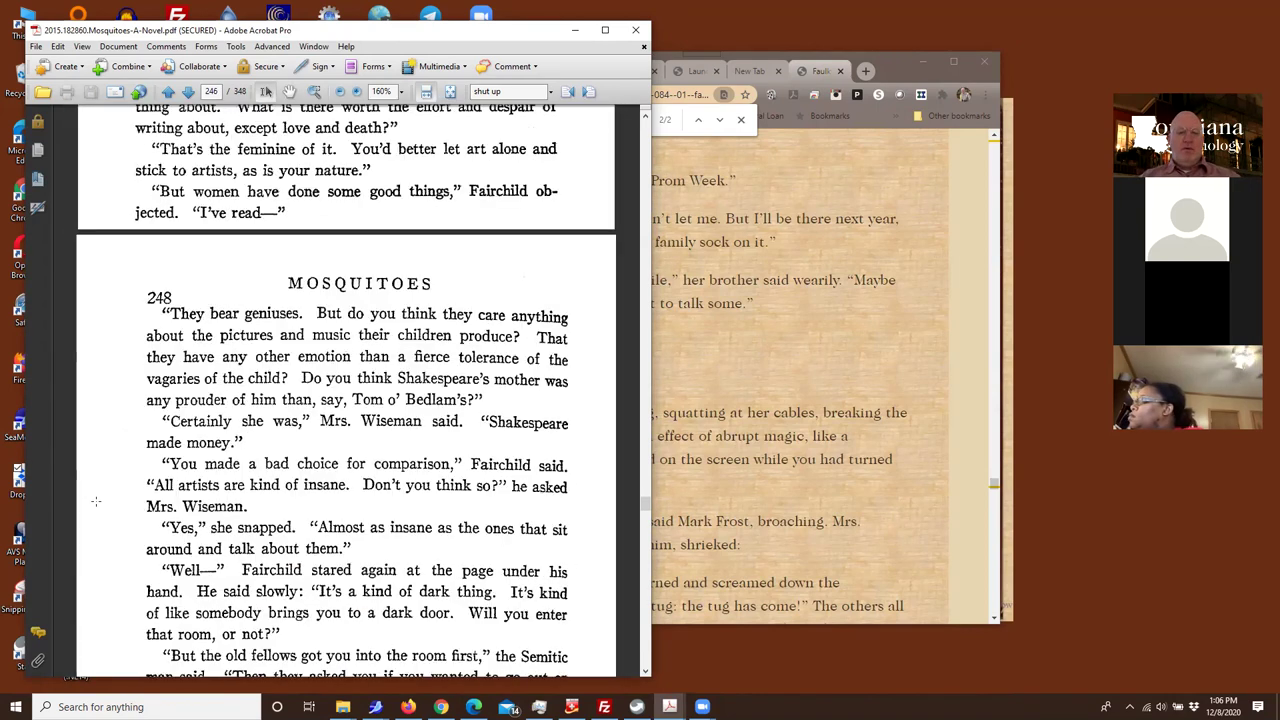
scroll(96, 501, "down", 15)
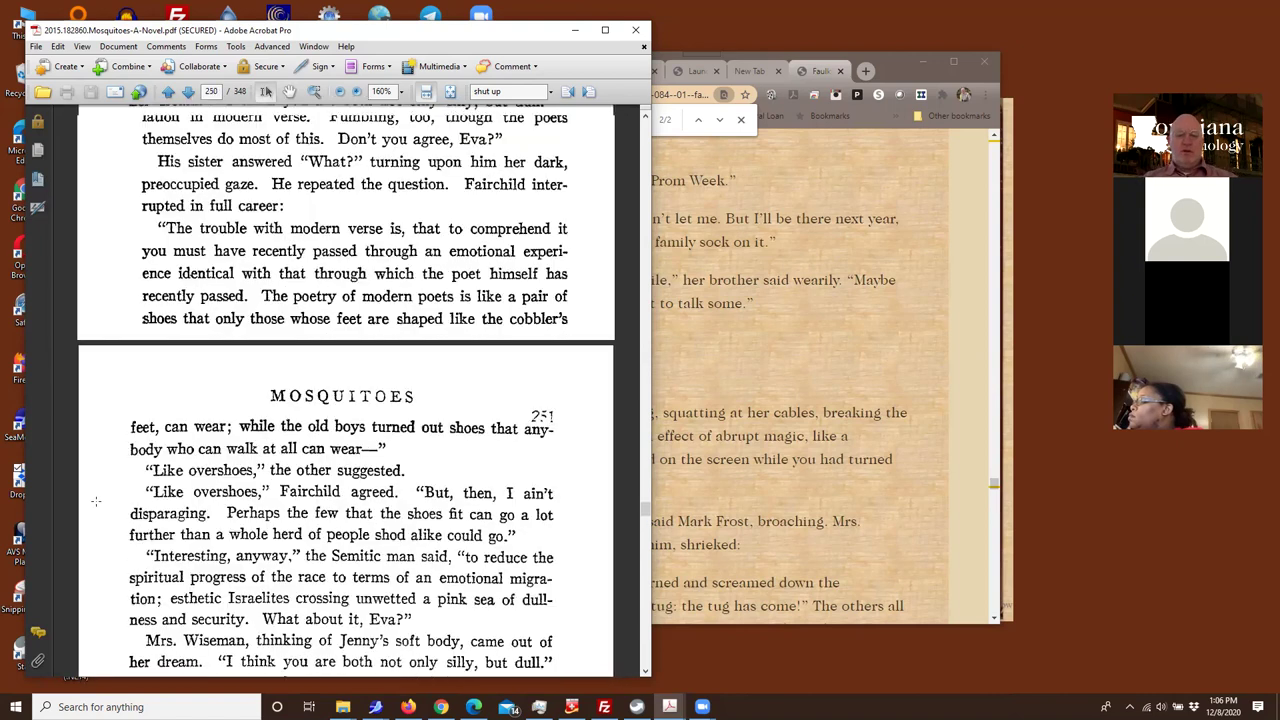
scroll(96, 501, "down", 15)
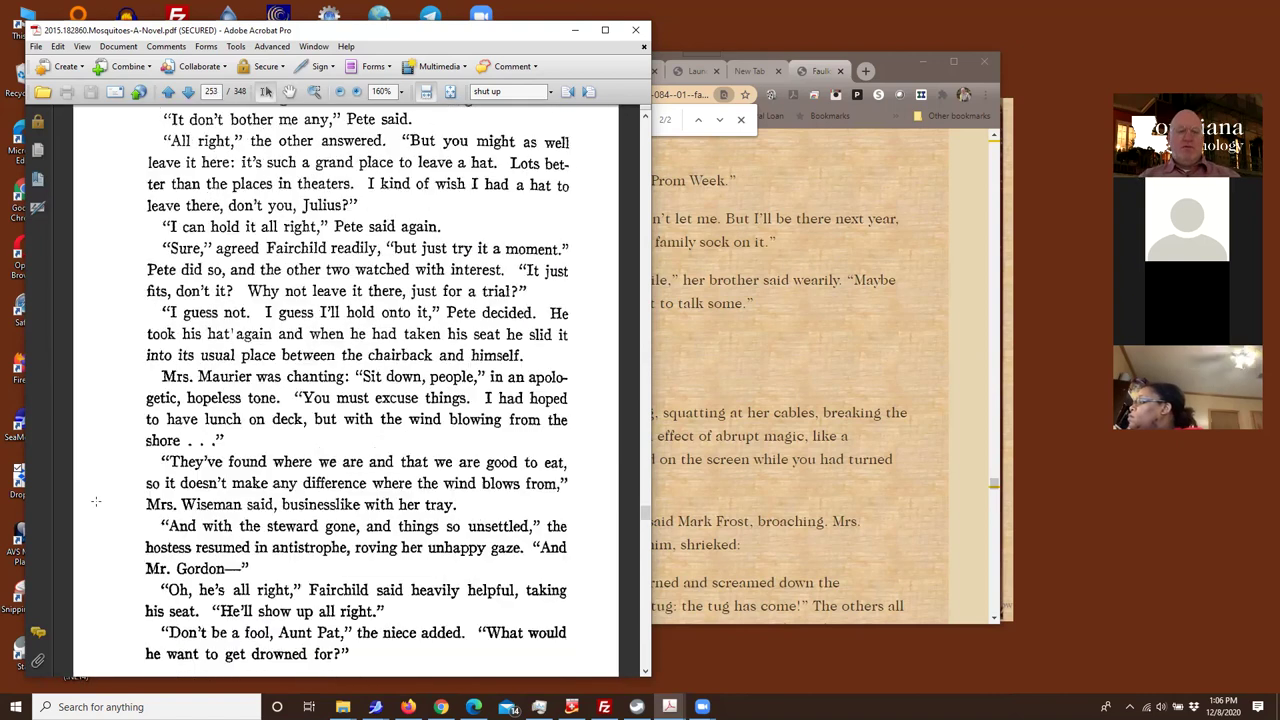
scroll(96, 501, "down", 15)
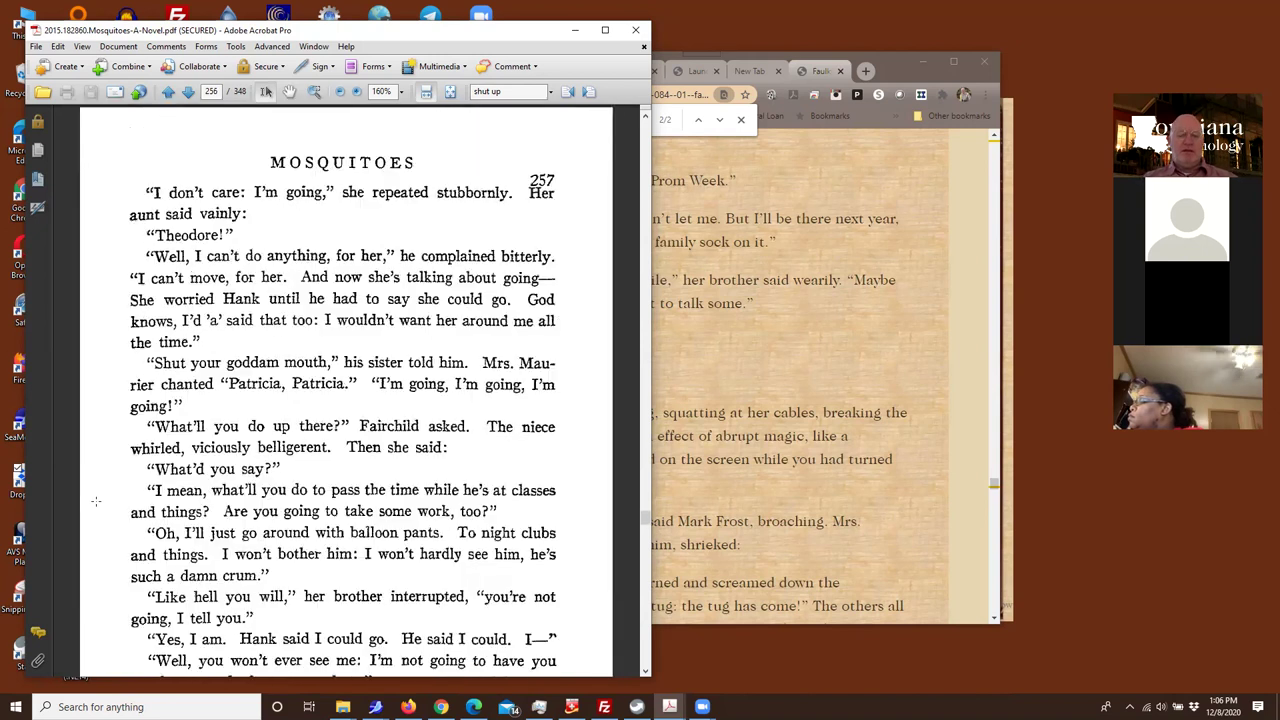
scroll(96, 501, "down", 9)
scroll(96, 501, "up", 4)
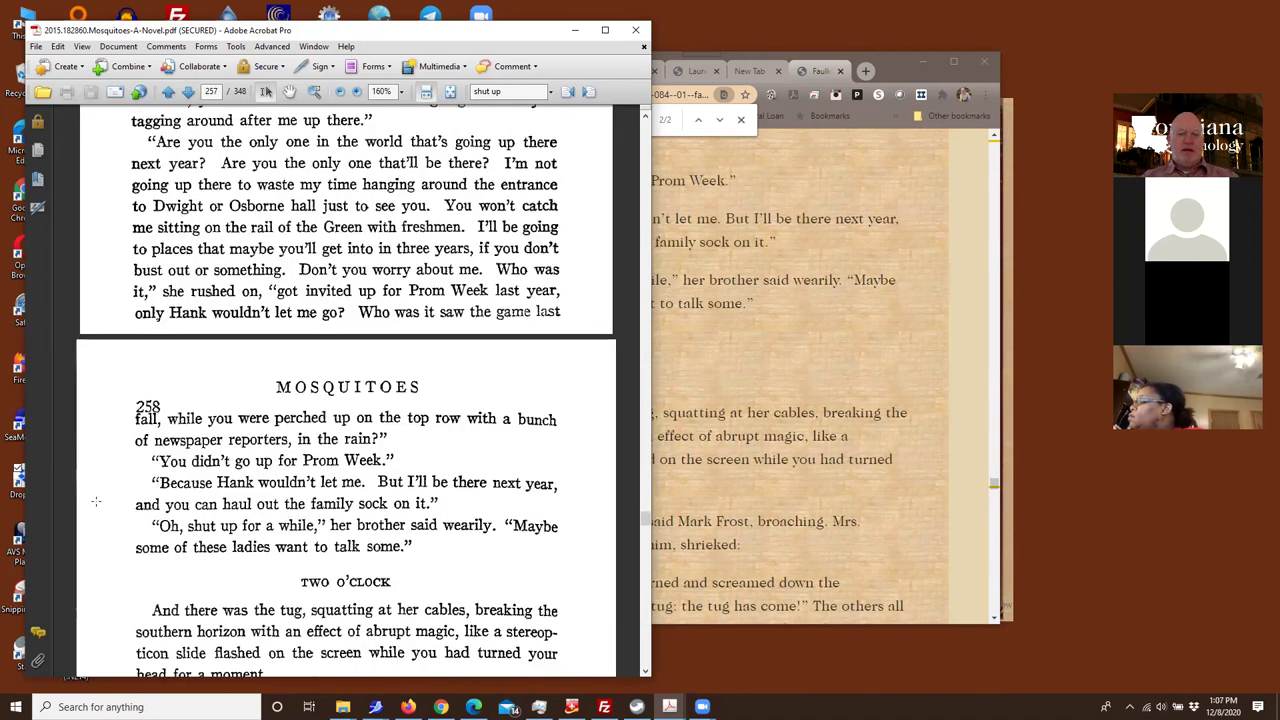
Compare with the browser copy, clear the selection on page 258, and select page number 257
left_click(816, 450)
left_click(117, 544)
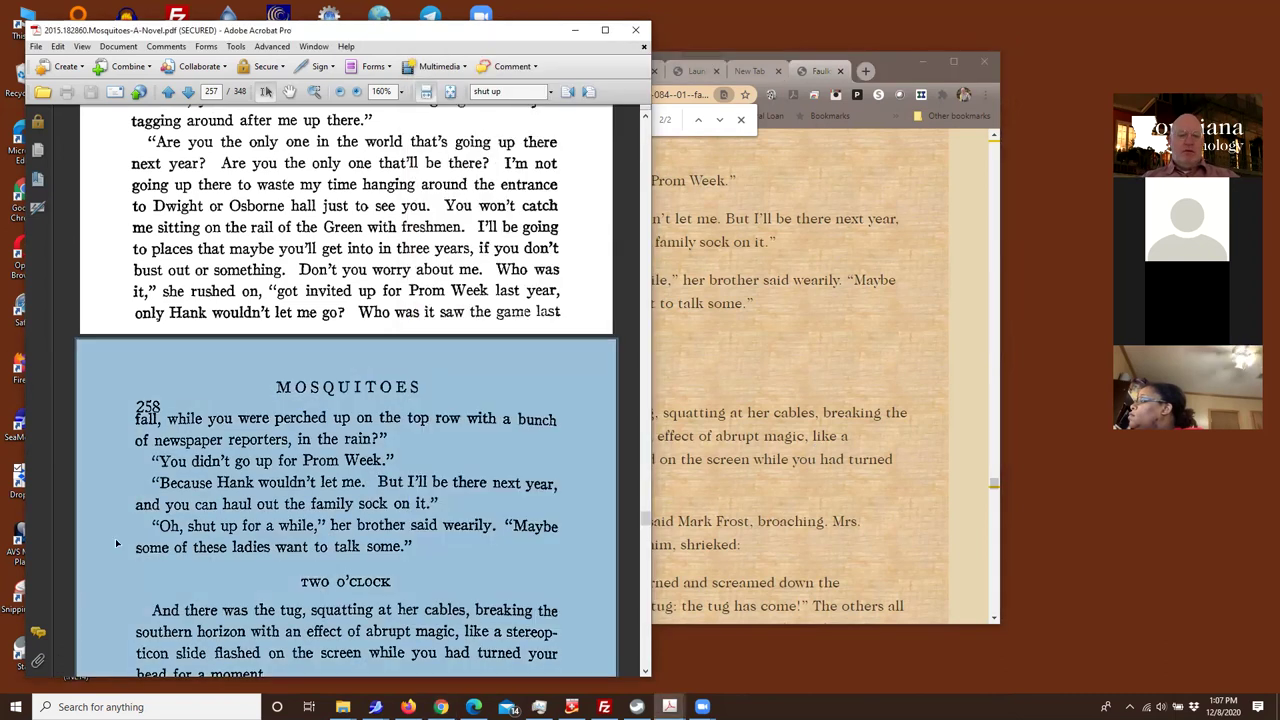
left_click(230, 527)
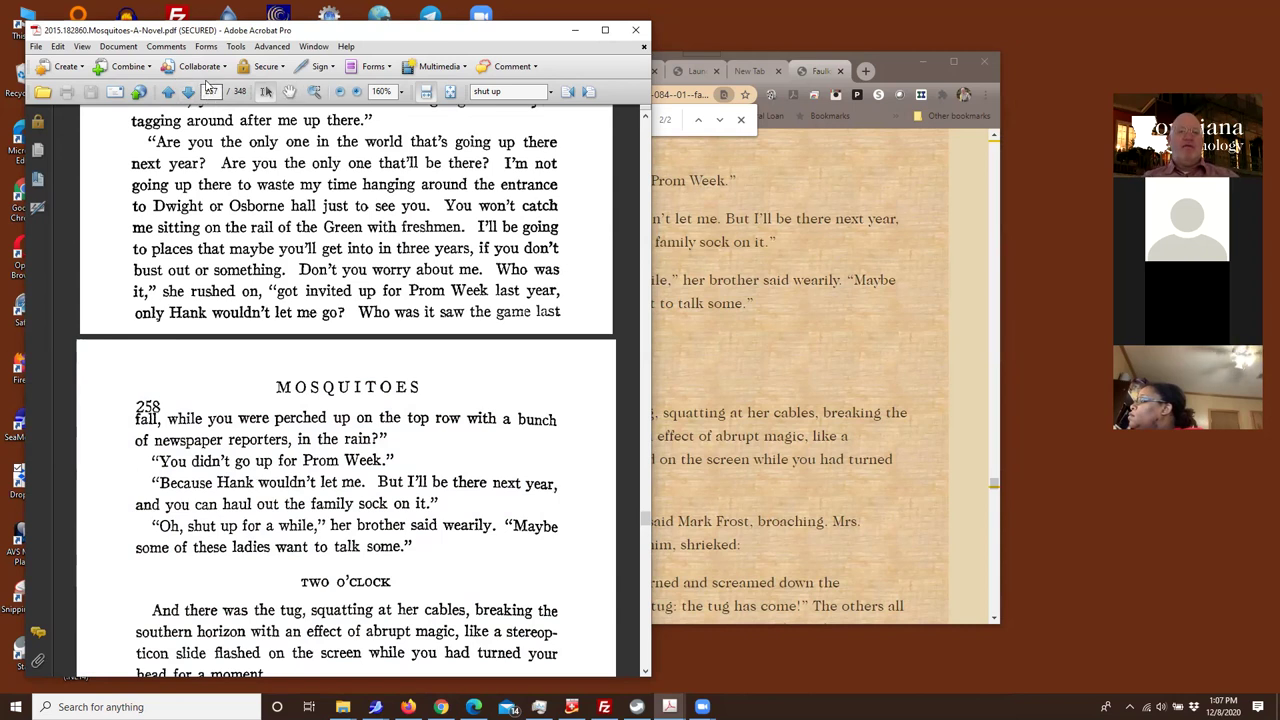
left_click(212, 88)
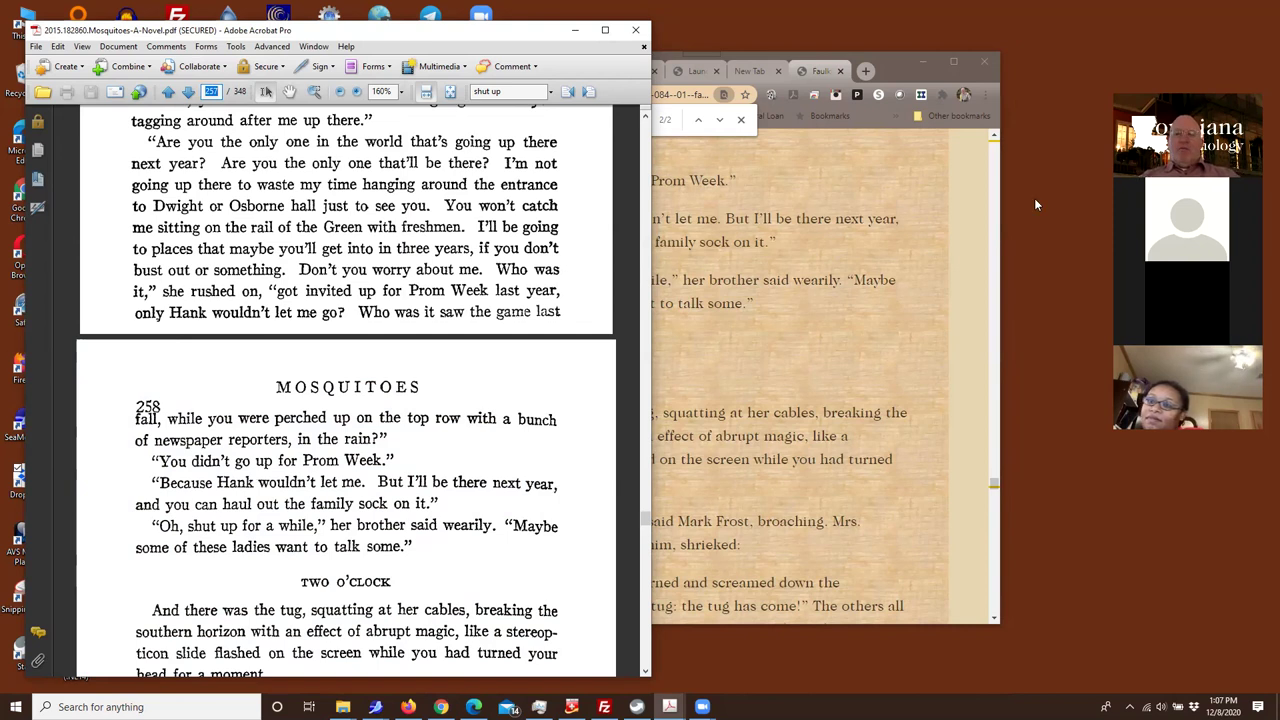
Move the browser copy forward and right, and scroll around the ANNA STOPPED HERE marker
left_click_drag(878, 56, 978, 50)
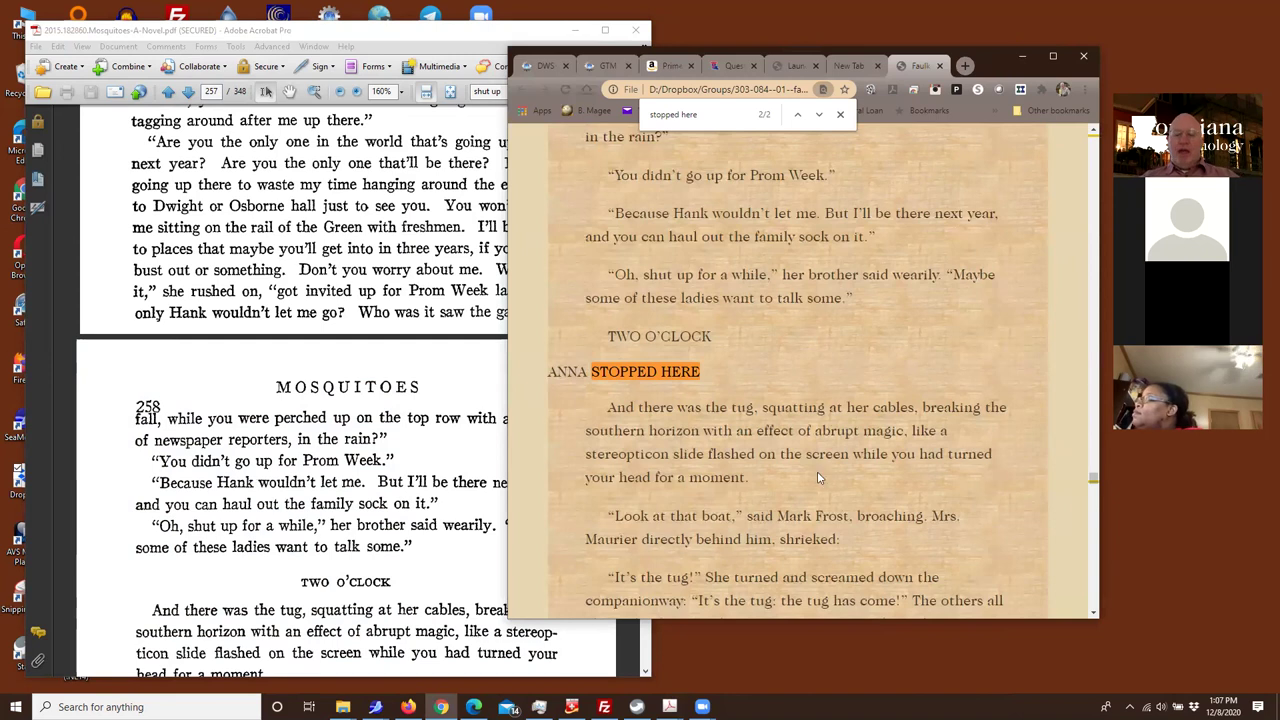
scroll(480, 438, "down", 3)
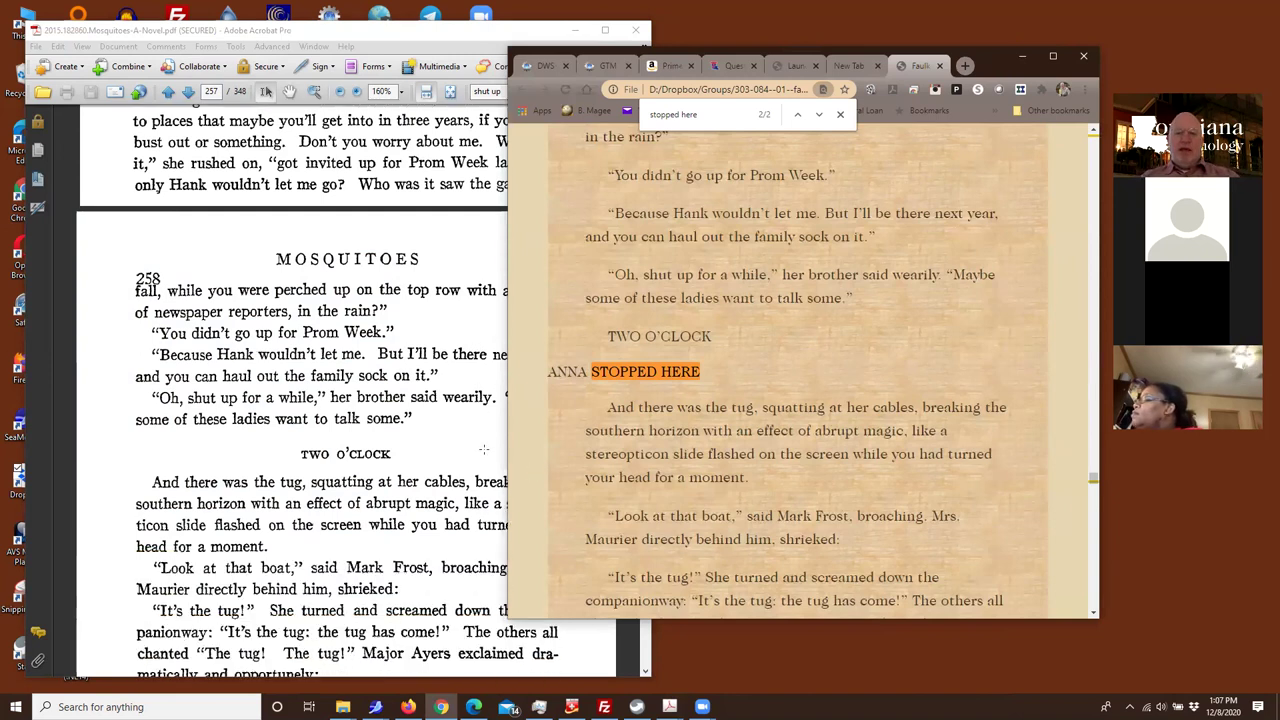
scroll(483, 442, "down", 1)
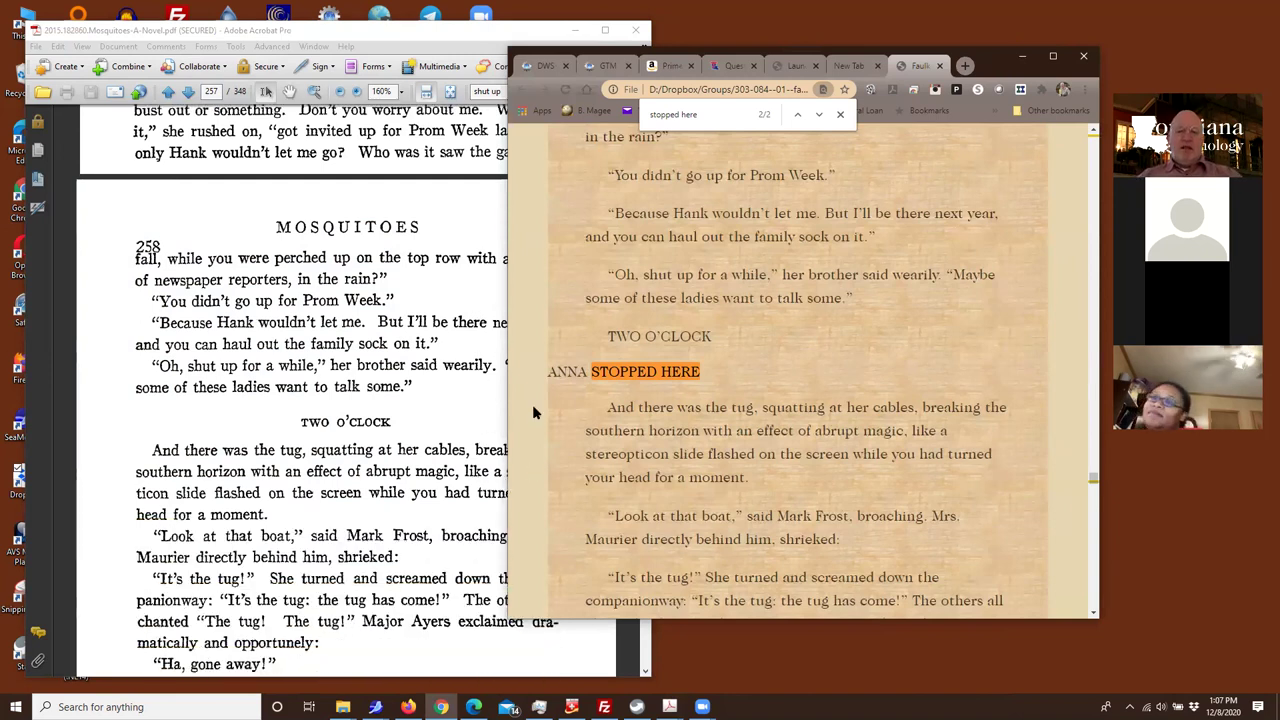
scroll(685, 350, "up", 1)
scroll(685, 350, "up", 5)
scroll(680, 365, "down", 5)
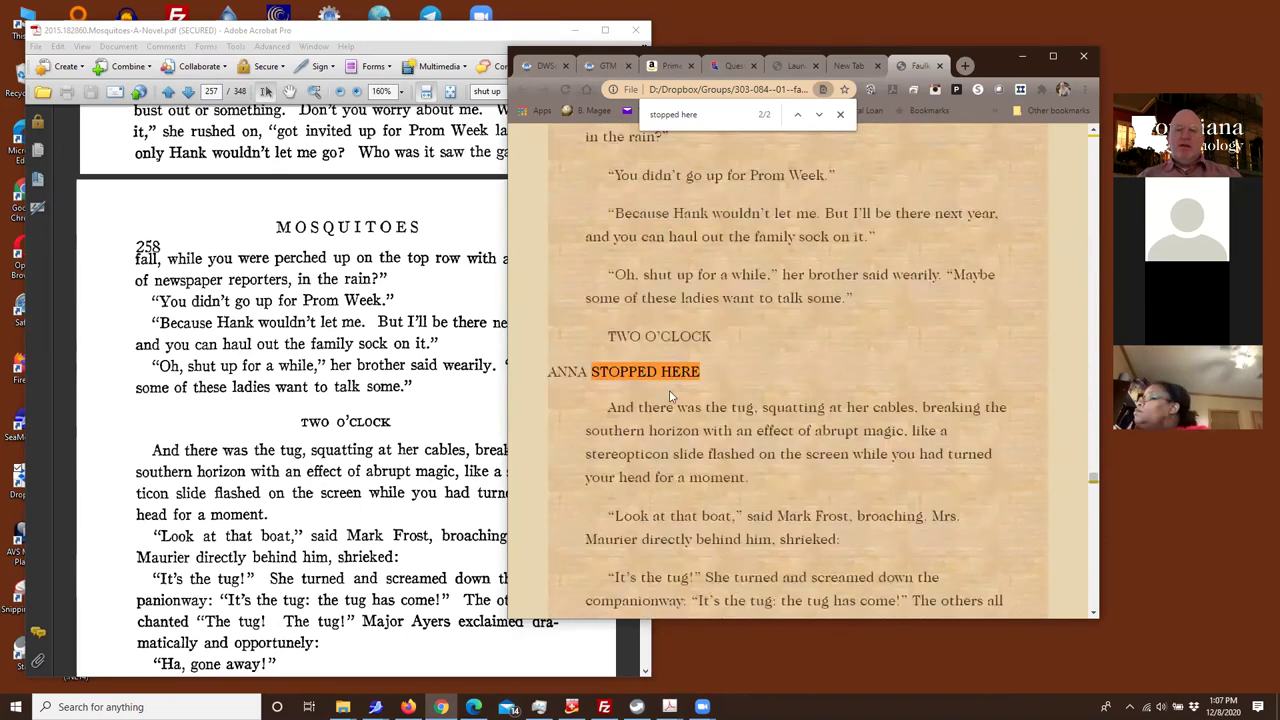
scroll(675, 378, "up", 10)
scroll(663, 387, "up", 15)
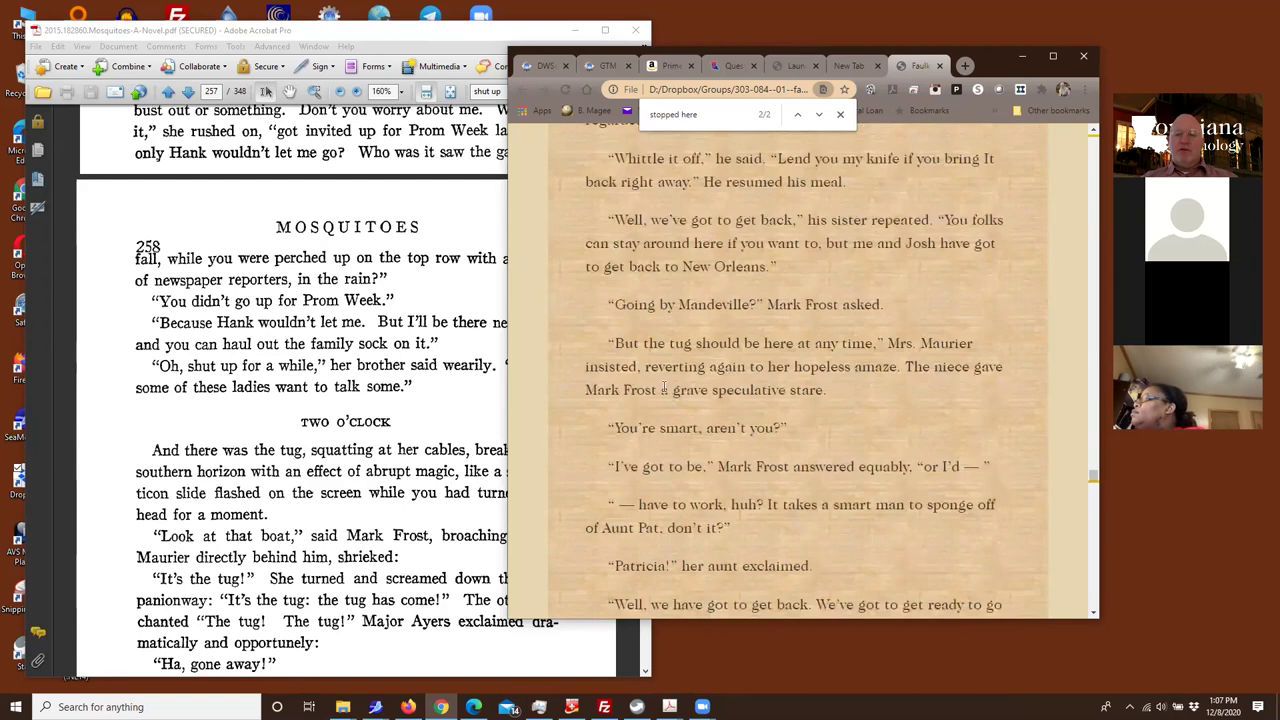
scroll(663, 387, "up", 15)
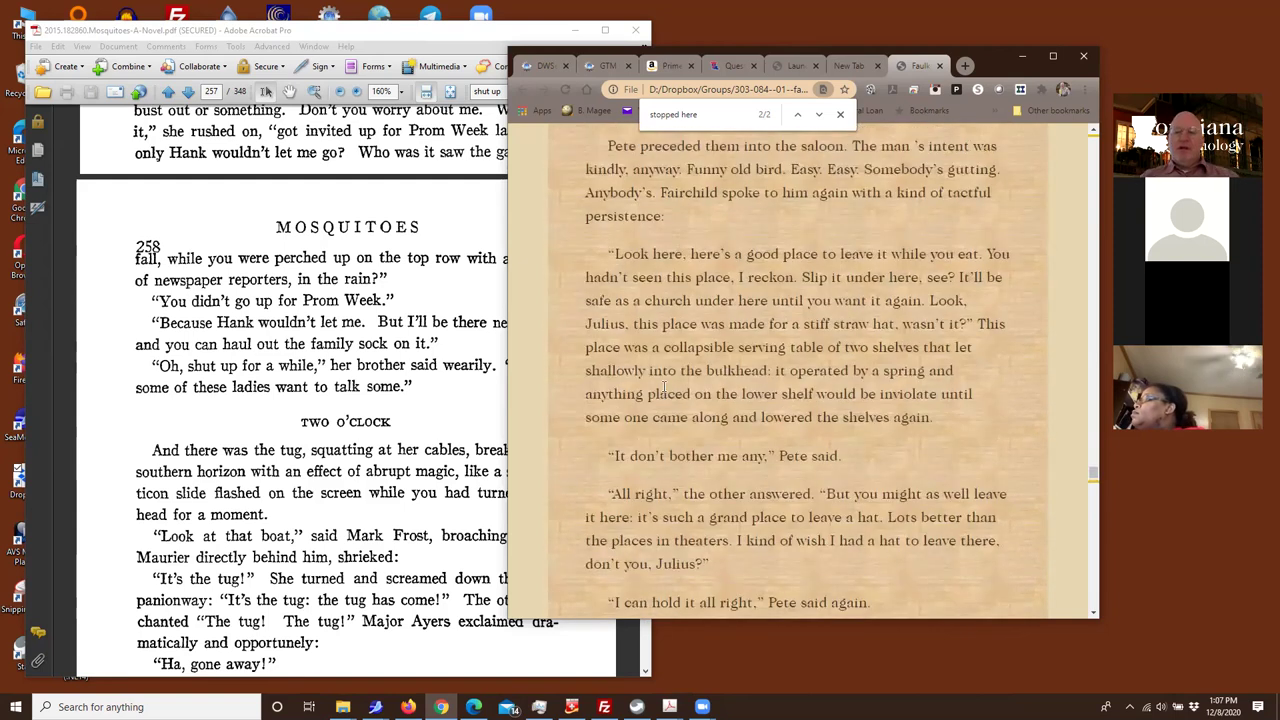
scroll(663, 390, "down", 3)
scroll(663, 390, "up", 15)
scroll(663, 390, "up", 15)
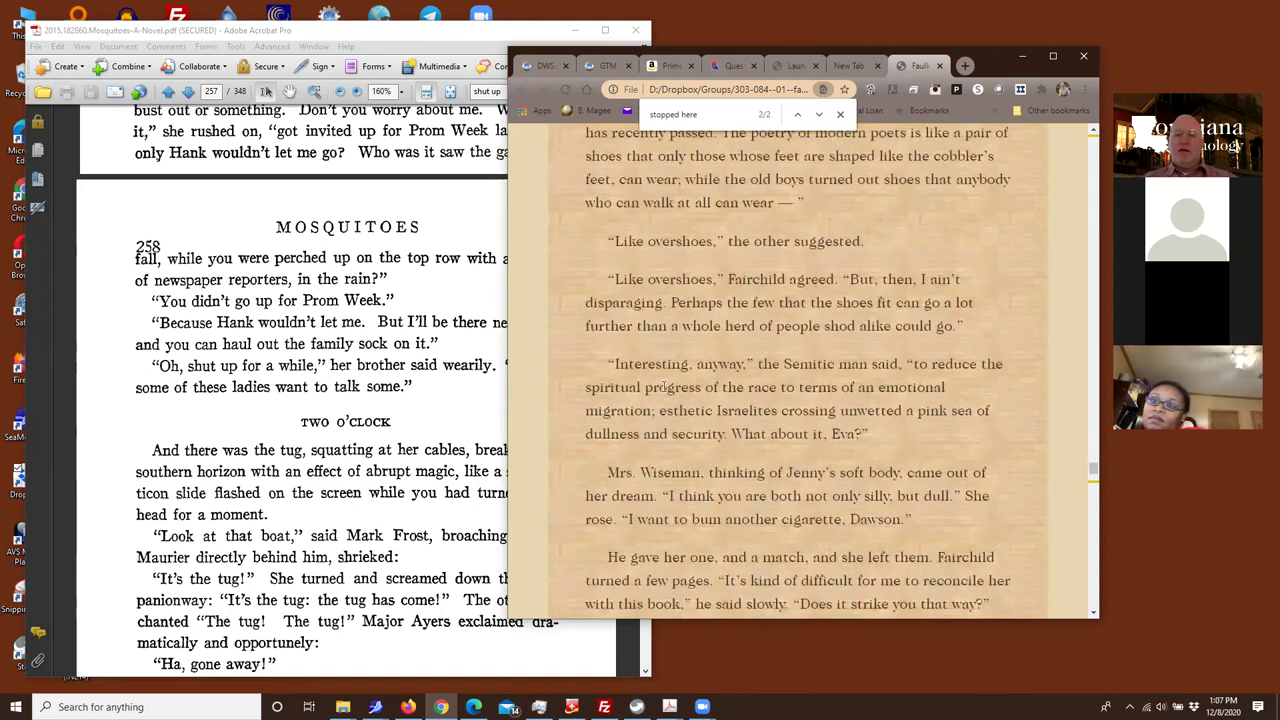
scroll(663, 390, "down", 12)
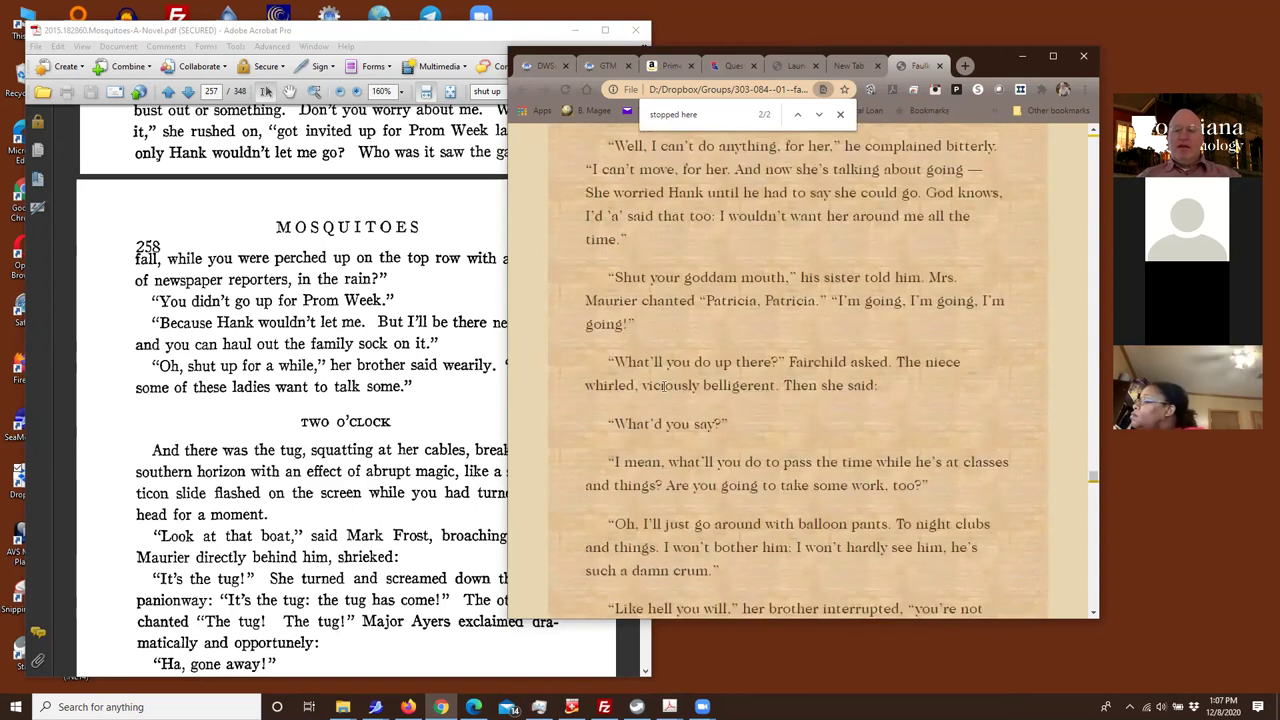
scroll(663, 390, "up", 4)
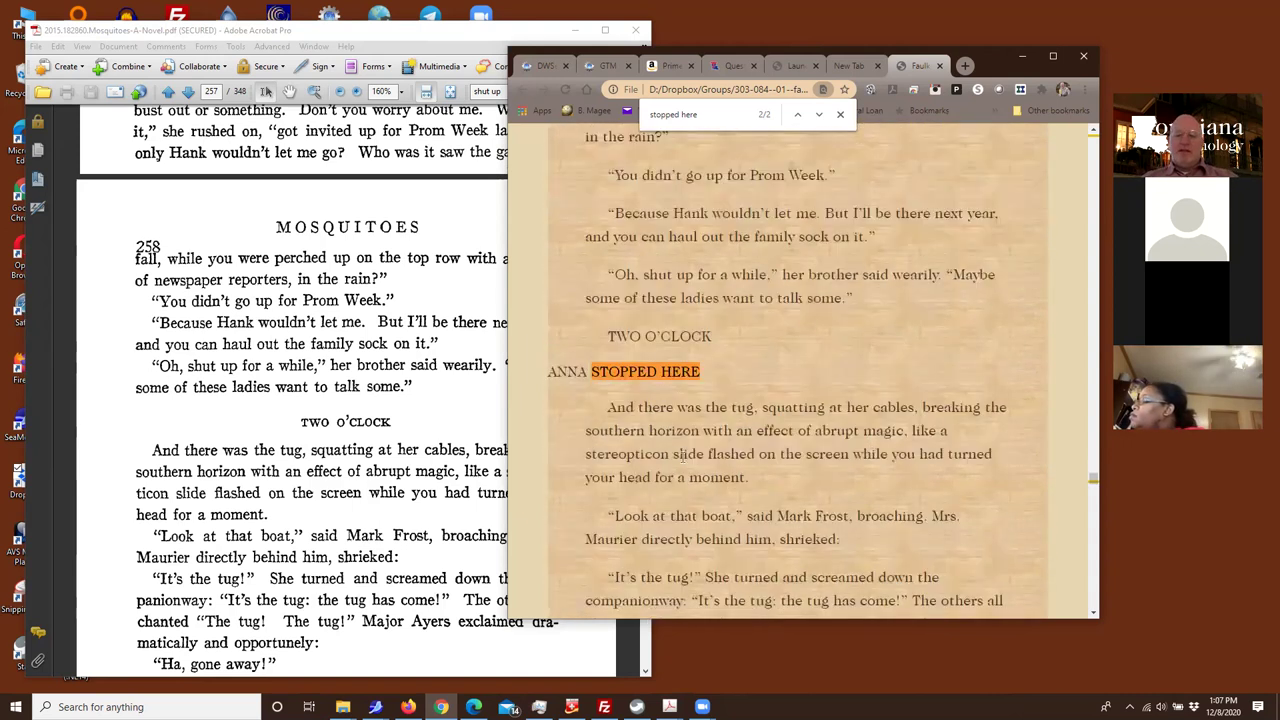
Read on past the marker and select the end of the 'Ha, gone away!' line
scroll(312, 427, "down", 3)
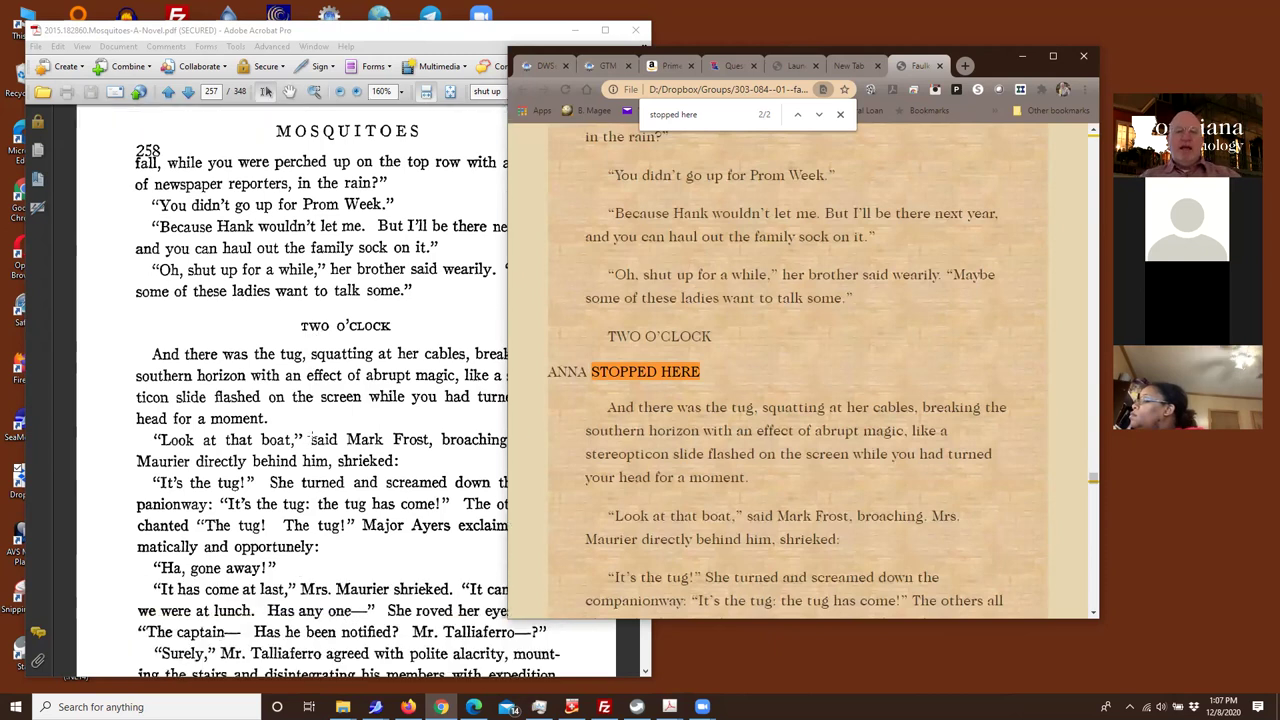
scroll(575, 405, "down", 1)
scroll(575, 405, "down", 1)
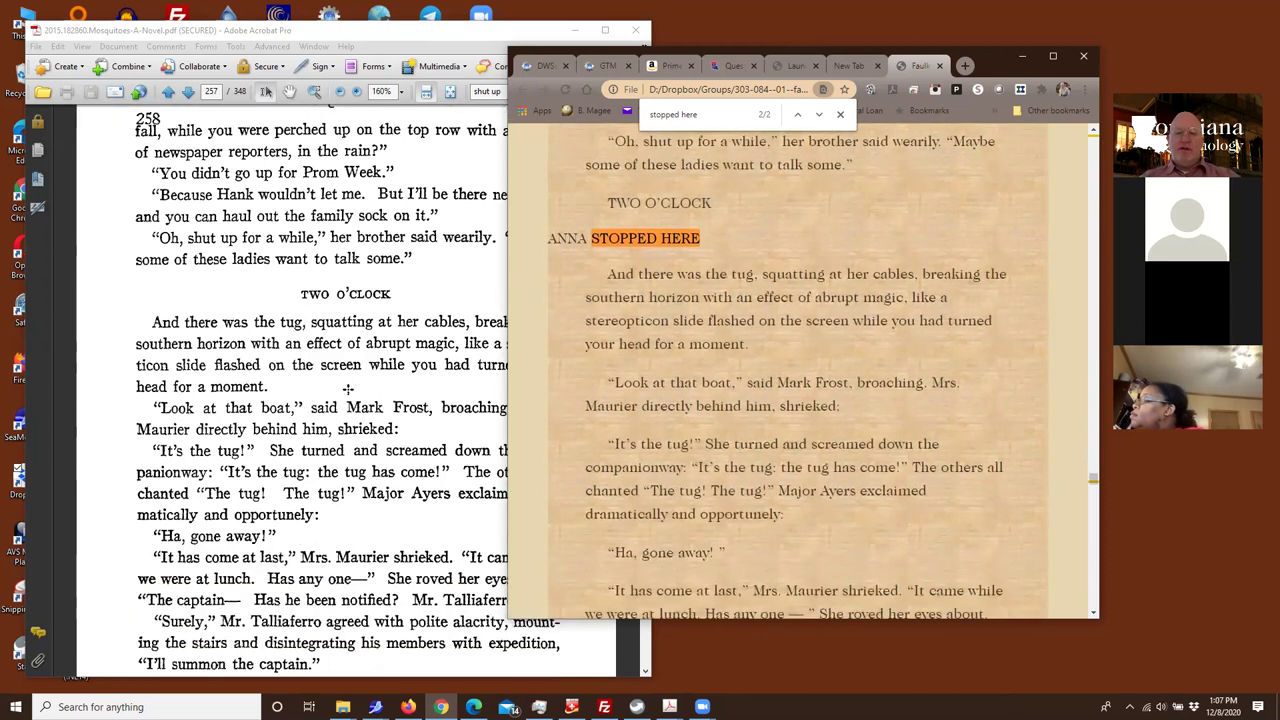
scroll(349, 393, "down", 2)
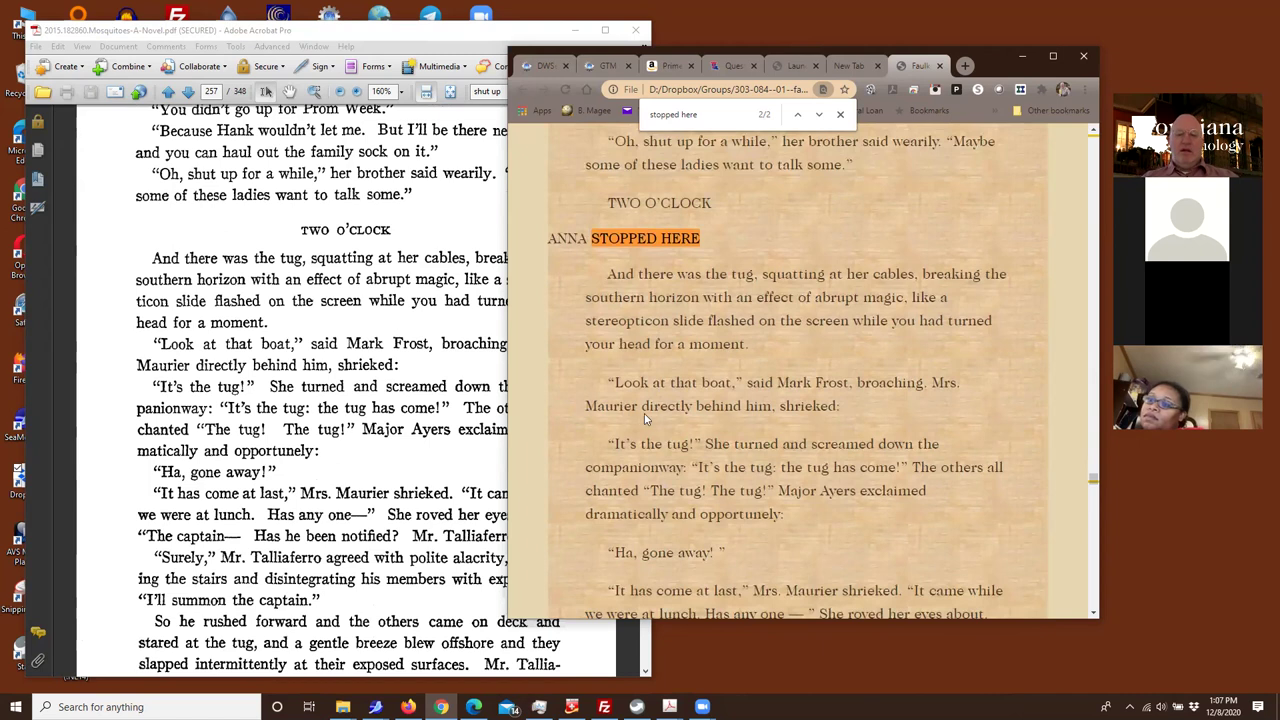
scroll(644, 413, "down", 1)
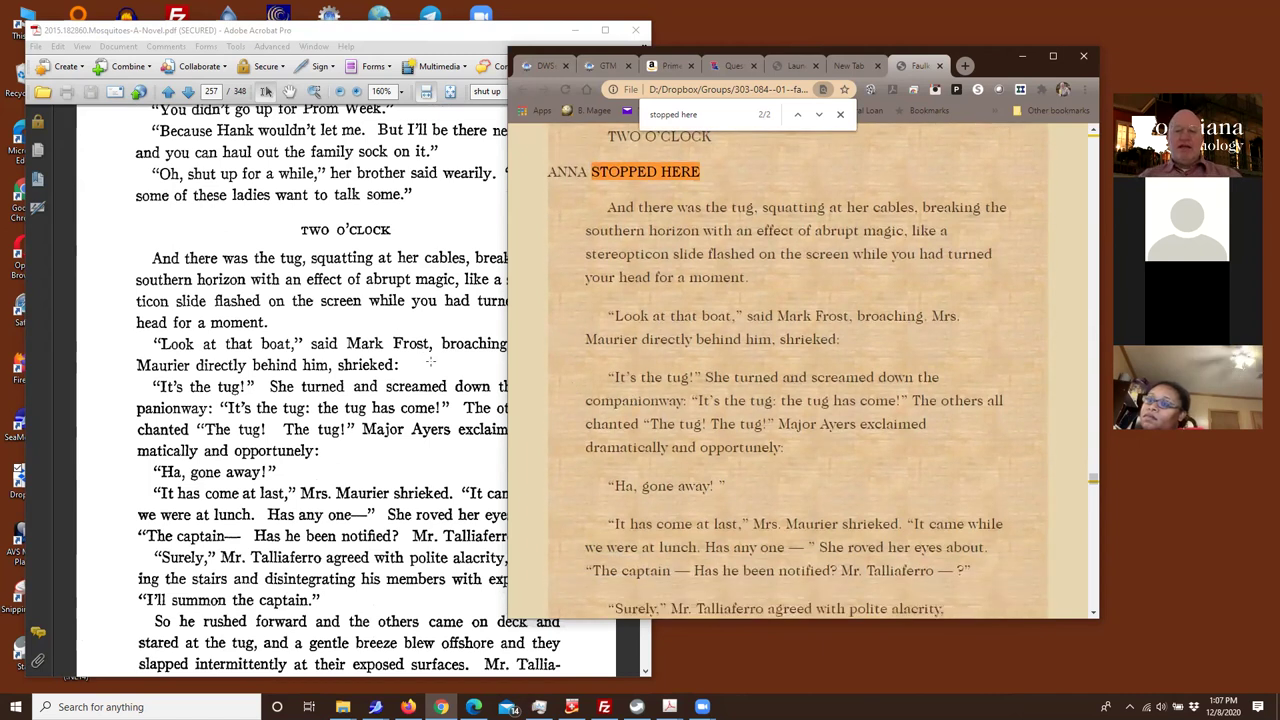
scroll(438, 378, "down", 2)
scroll(603, 391, "down", 1)
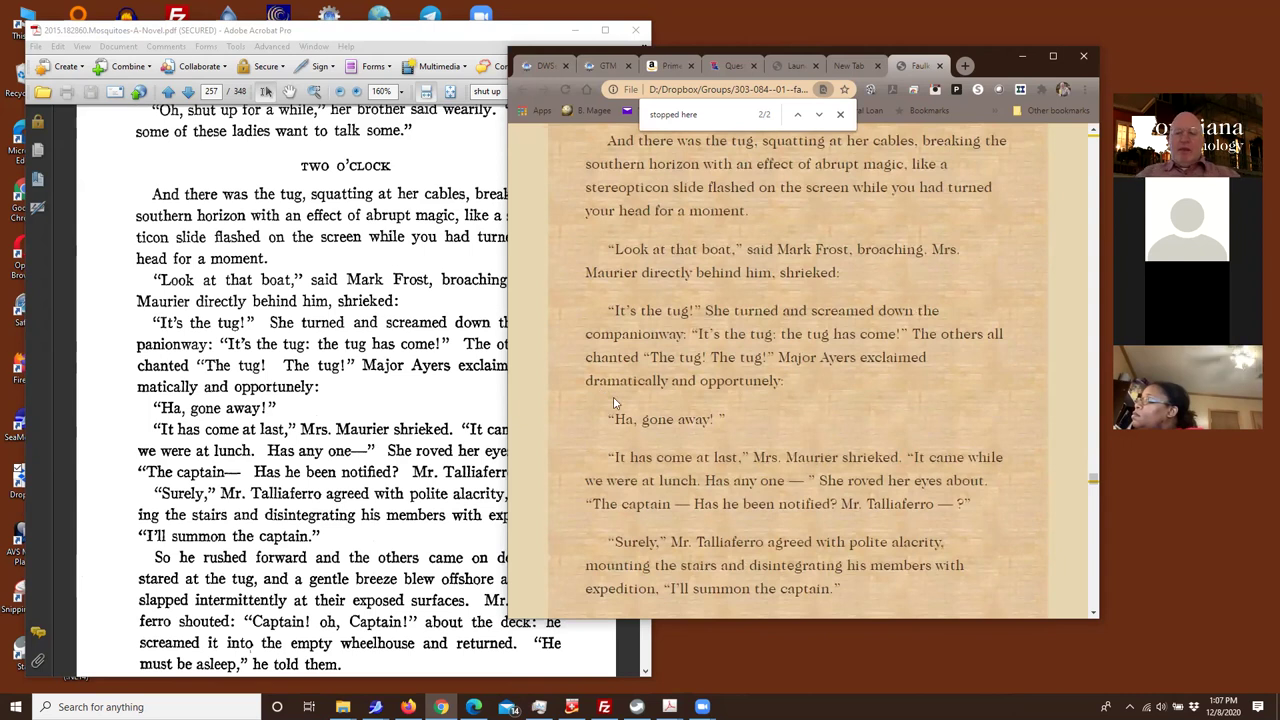
scroll(358, 417, "down", 3)
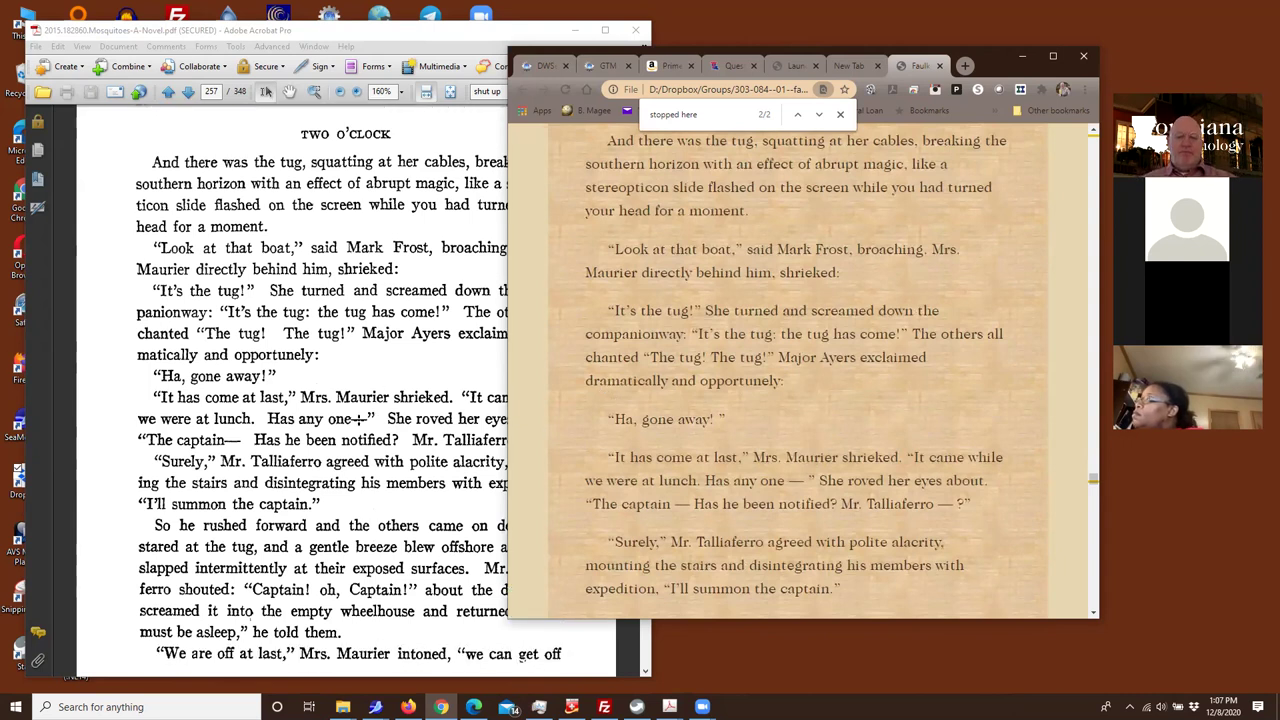
scroll(770, 336, "down", 2)
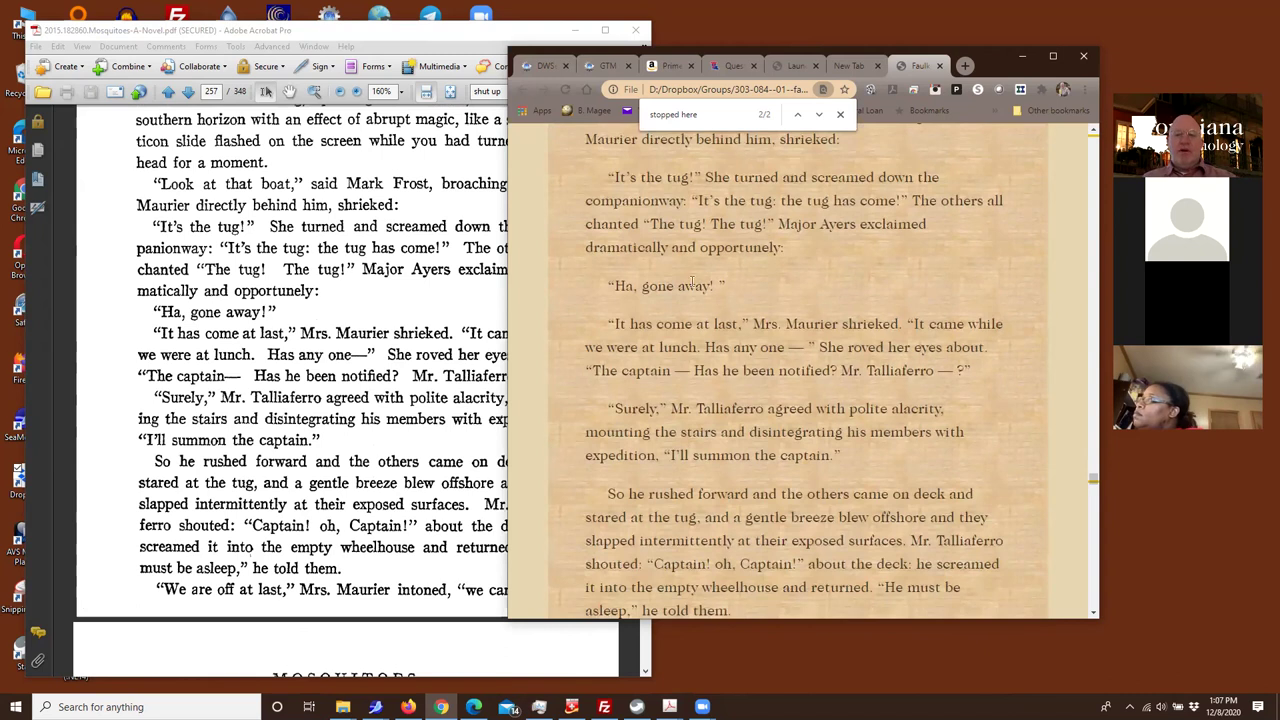
left_click_drag(694, 286, 734, 290)
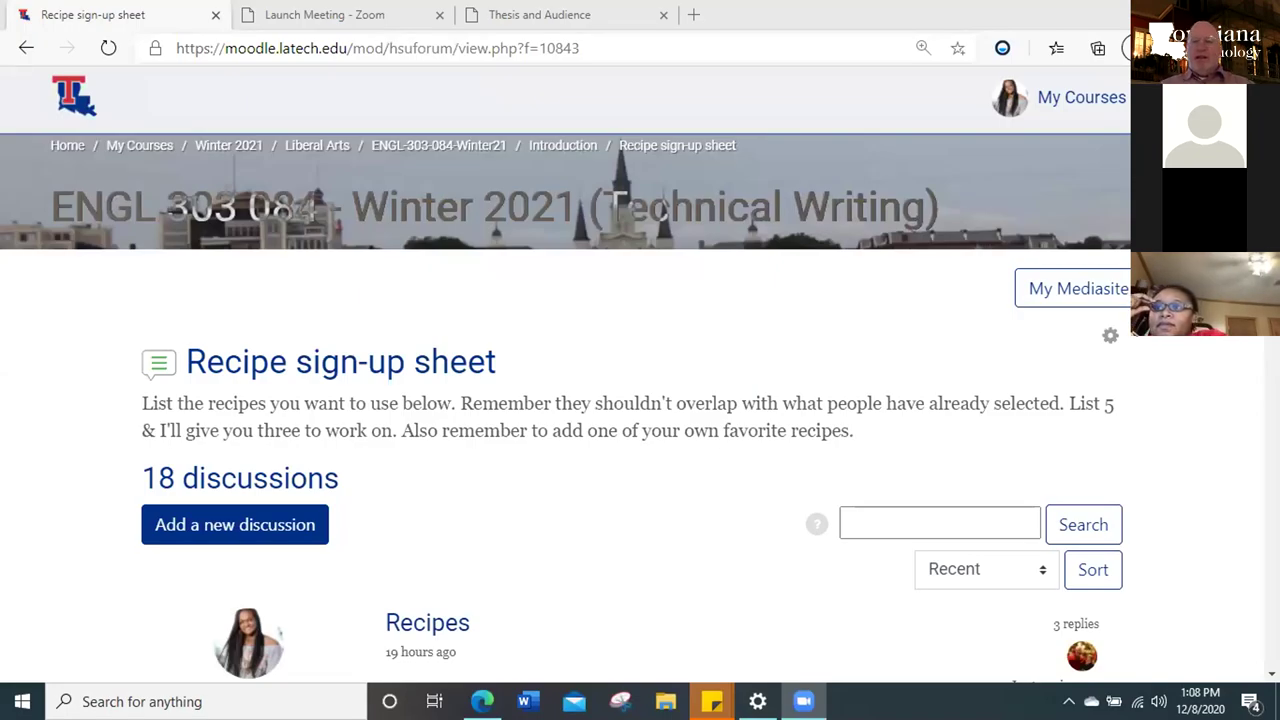
Activate the Edge window and peek at the desktop with Win+D, returning to the Recipe sign-up sheet forum
left_click(848, 97)
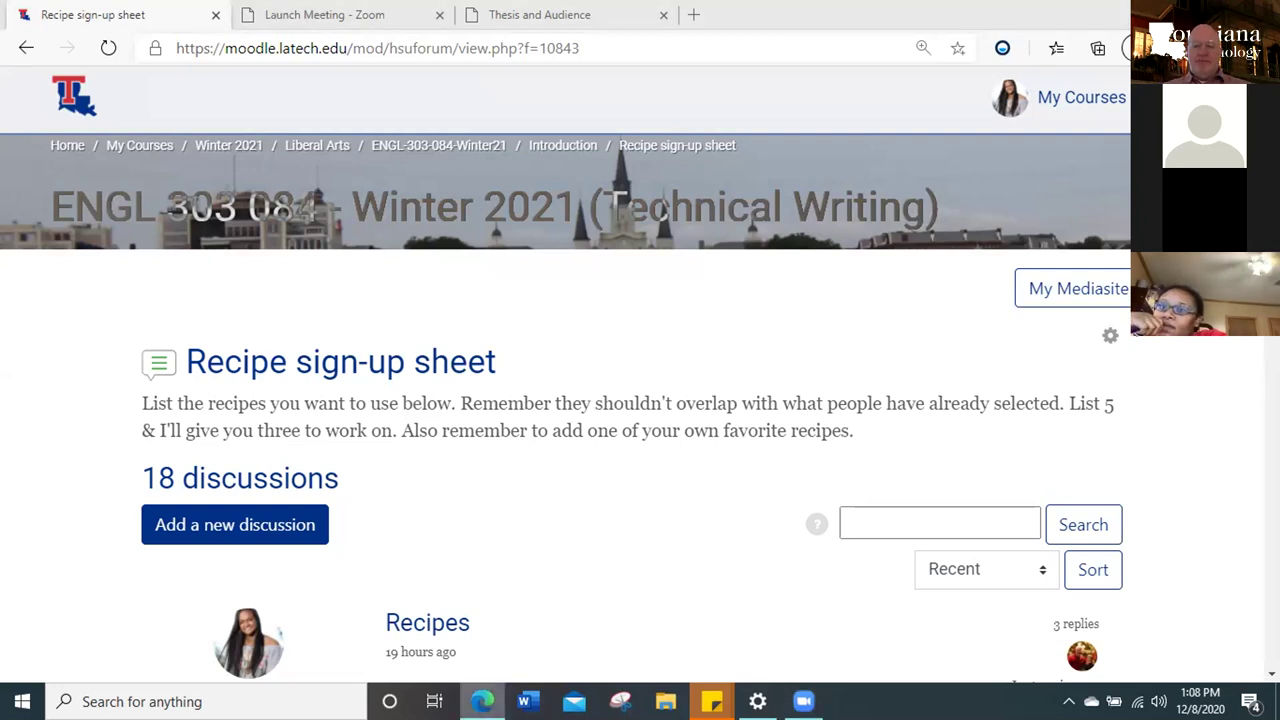
key("super+d")
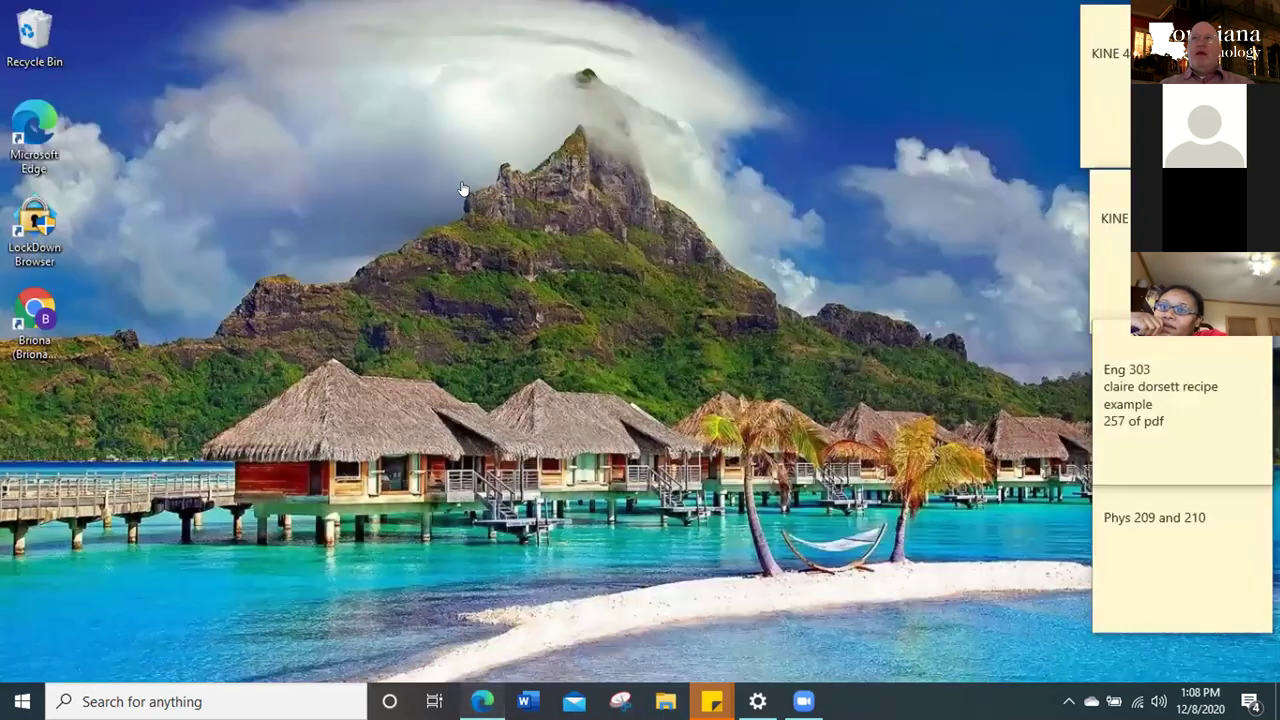
key("super+d")
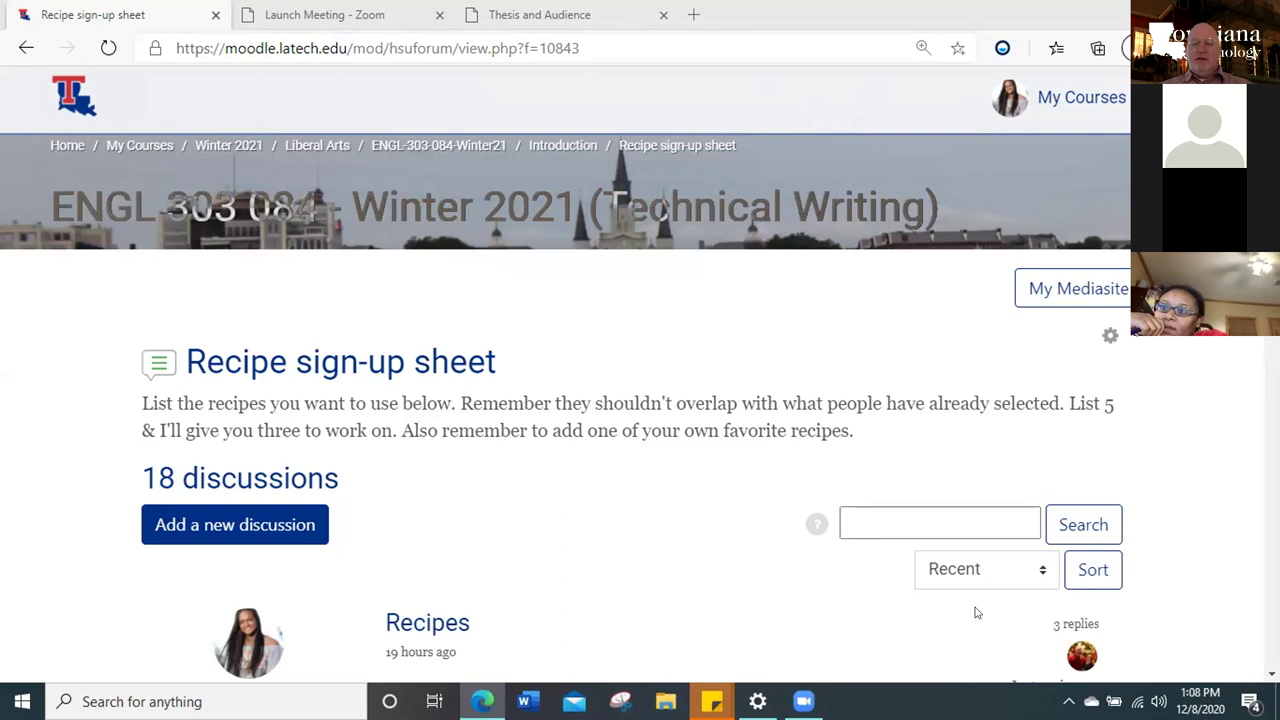
Open the Gmail inbox at gmail.com
left_click(444, 46)
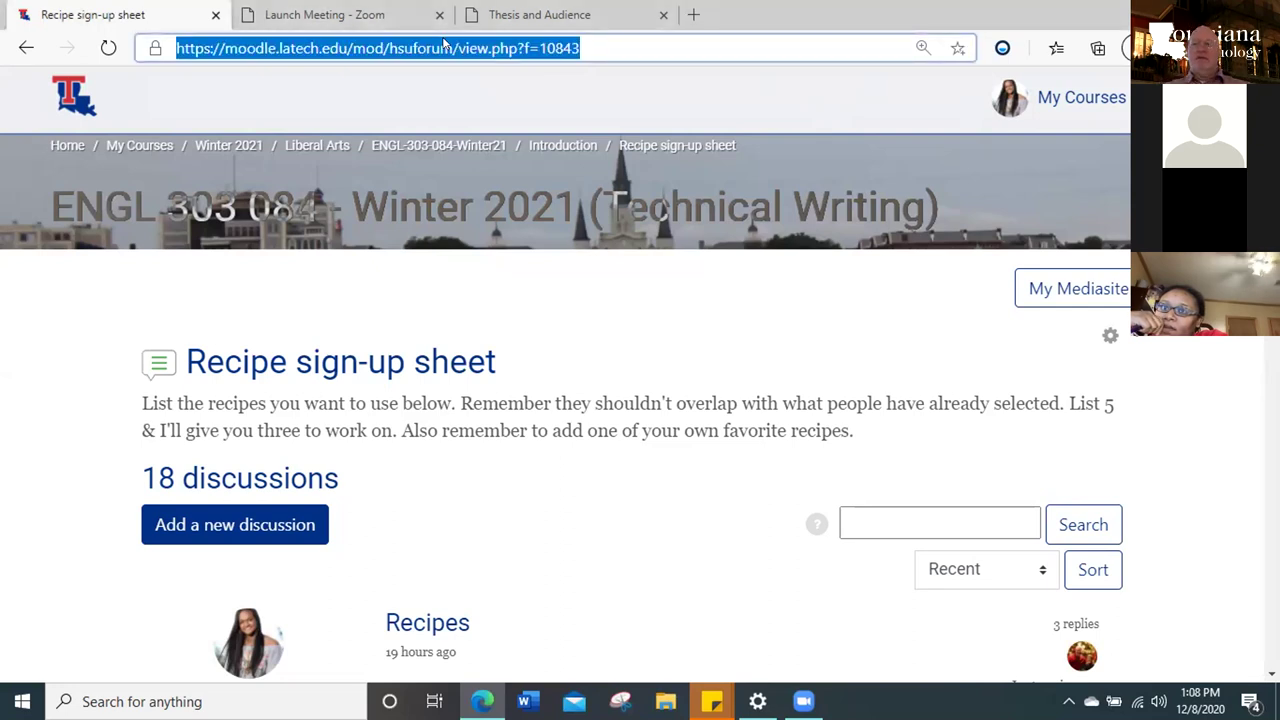
type("gmail.com")
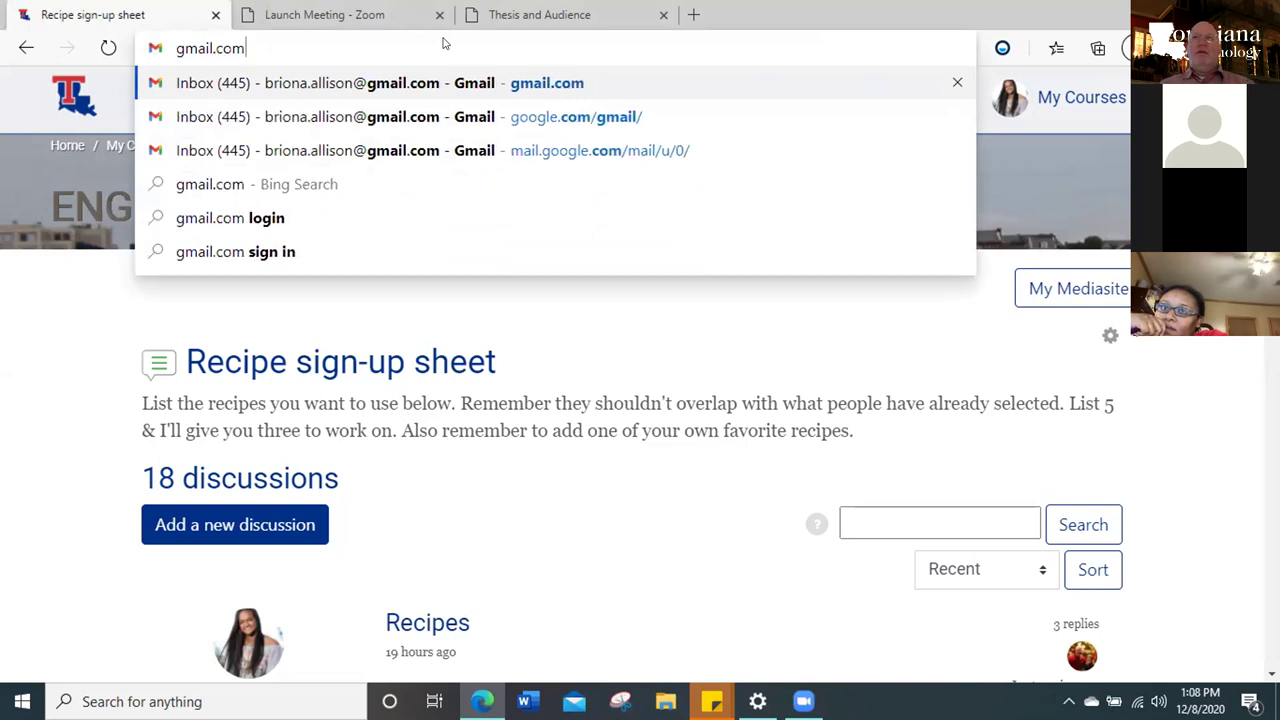
key("Return")
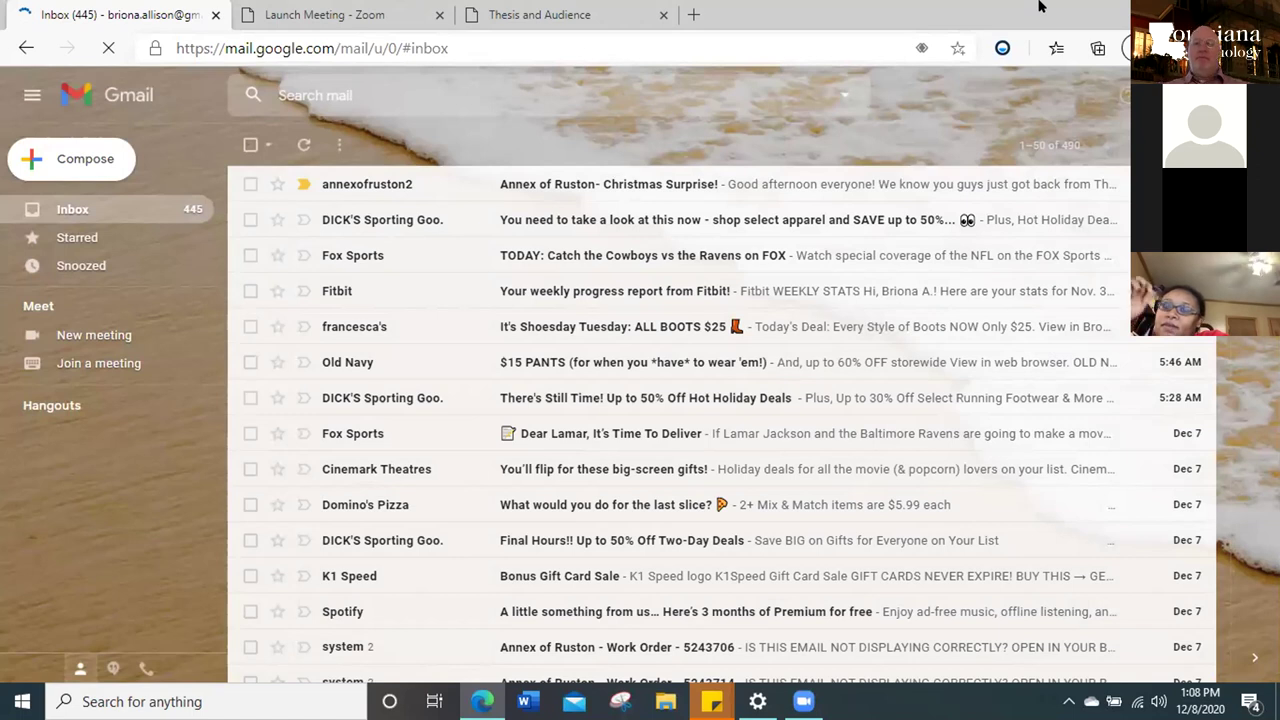
Search the web for 'install dropbox' in a new tab
key("ctrl+3")
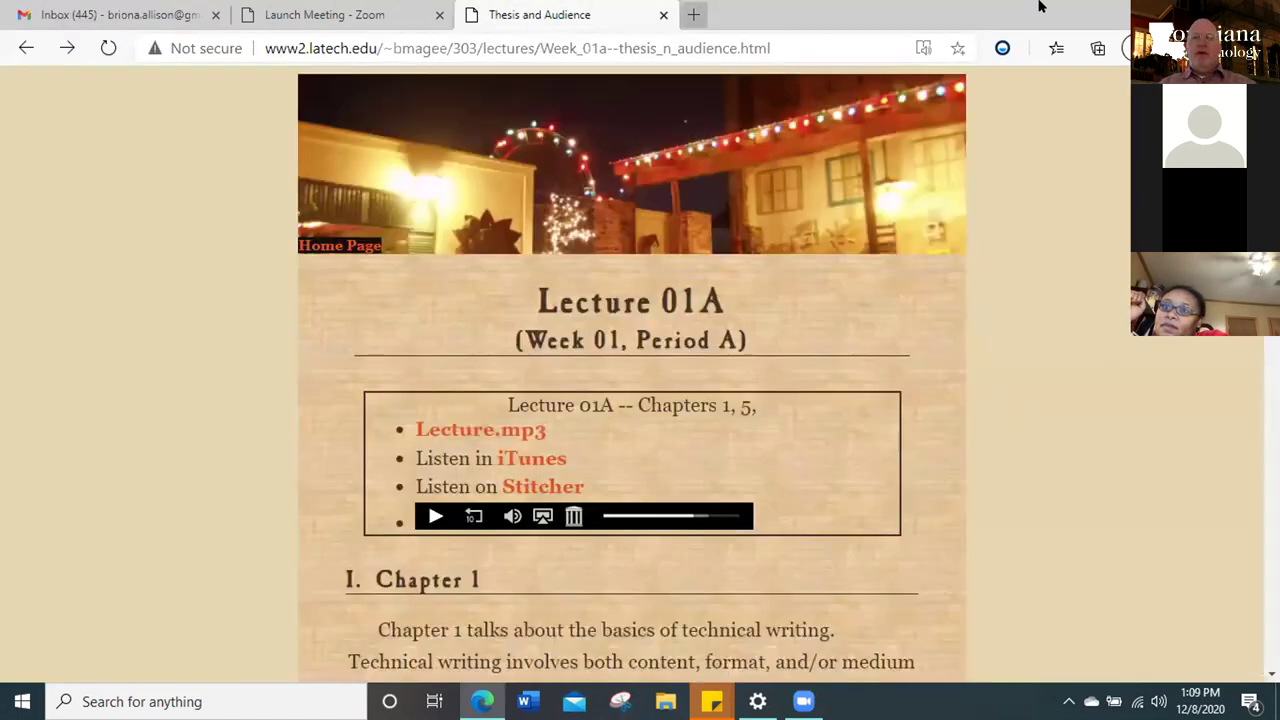
key("ctrl+t")
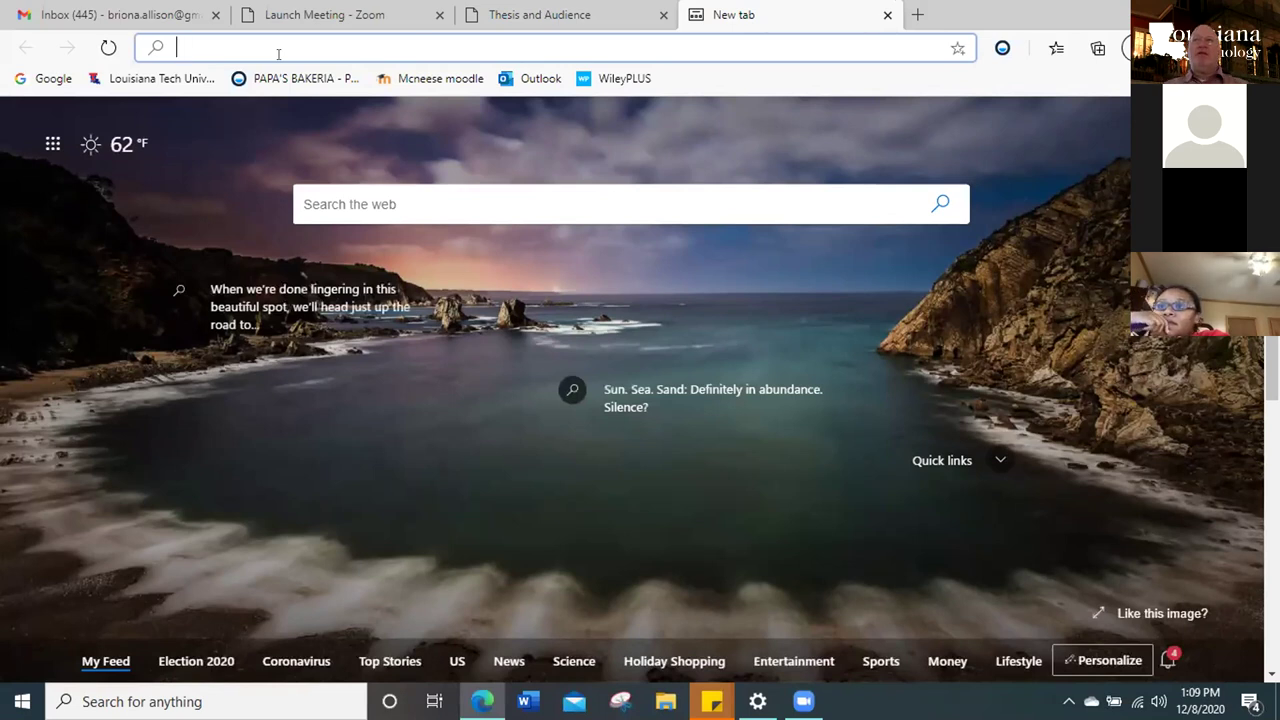
type("install")
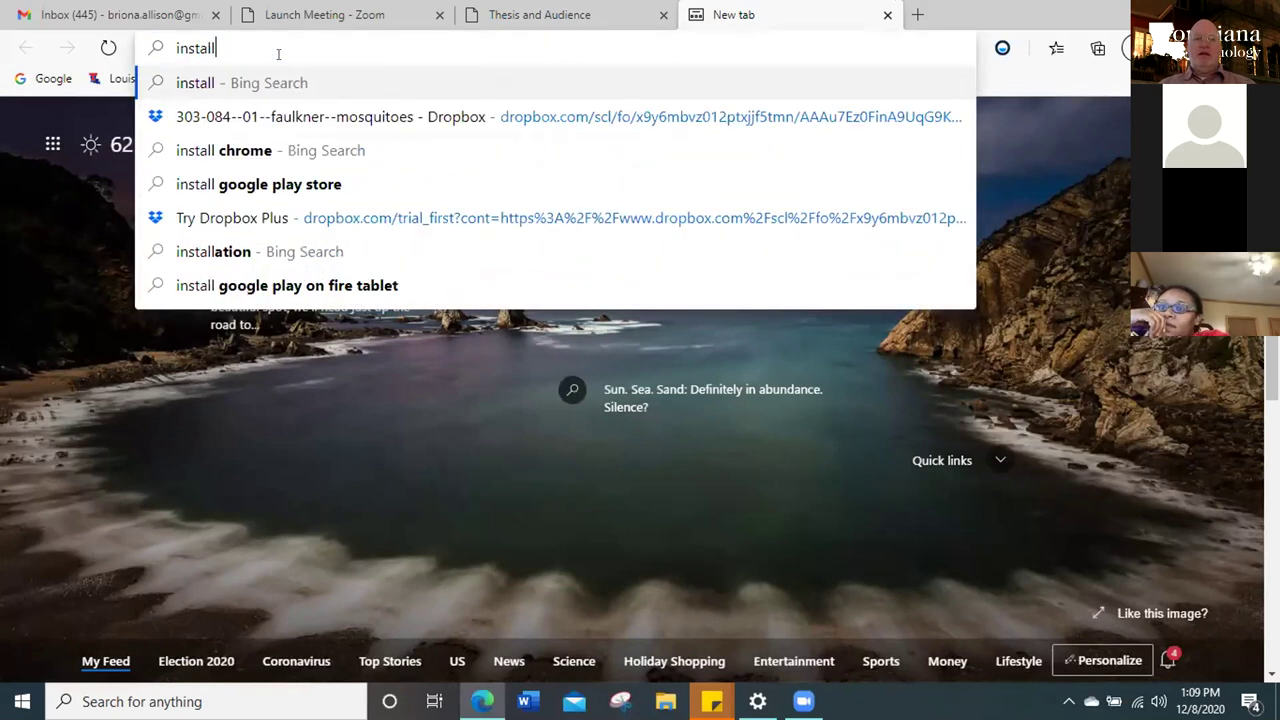
type(" dropbox")
key("Return")
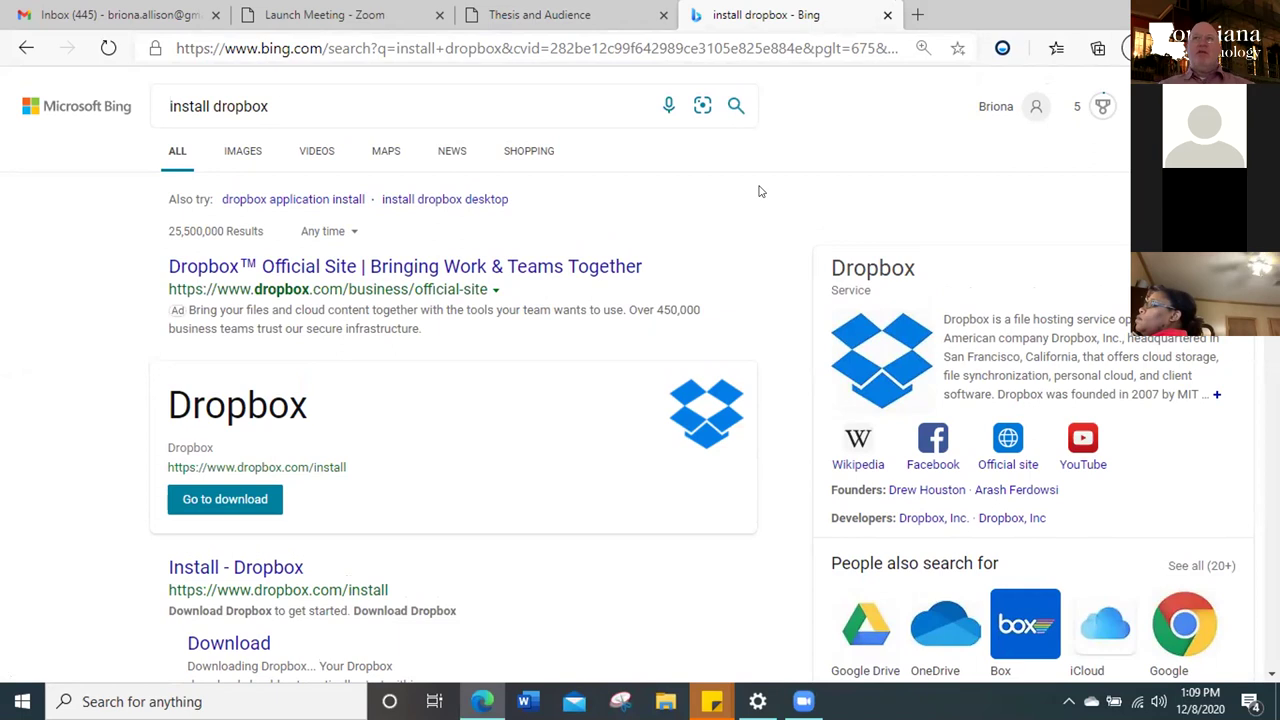
Download DropboxInstaller.exe from the Dropbox download page and run it
left_click(246, 505)
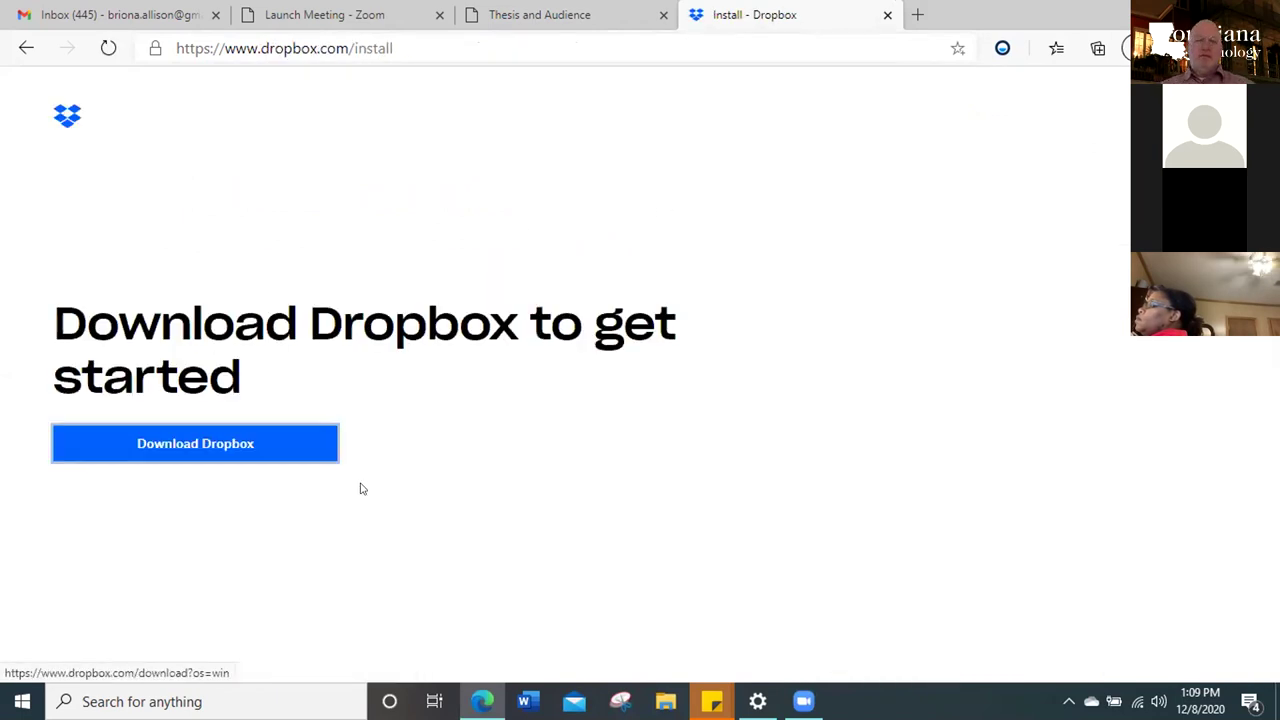
left_click(278, 447)
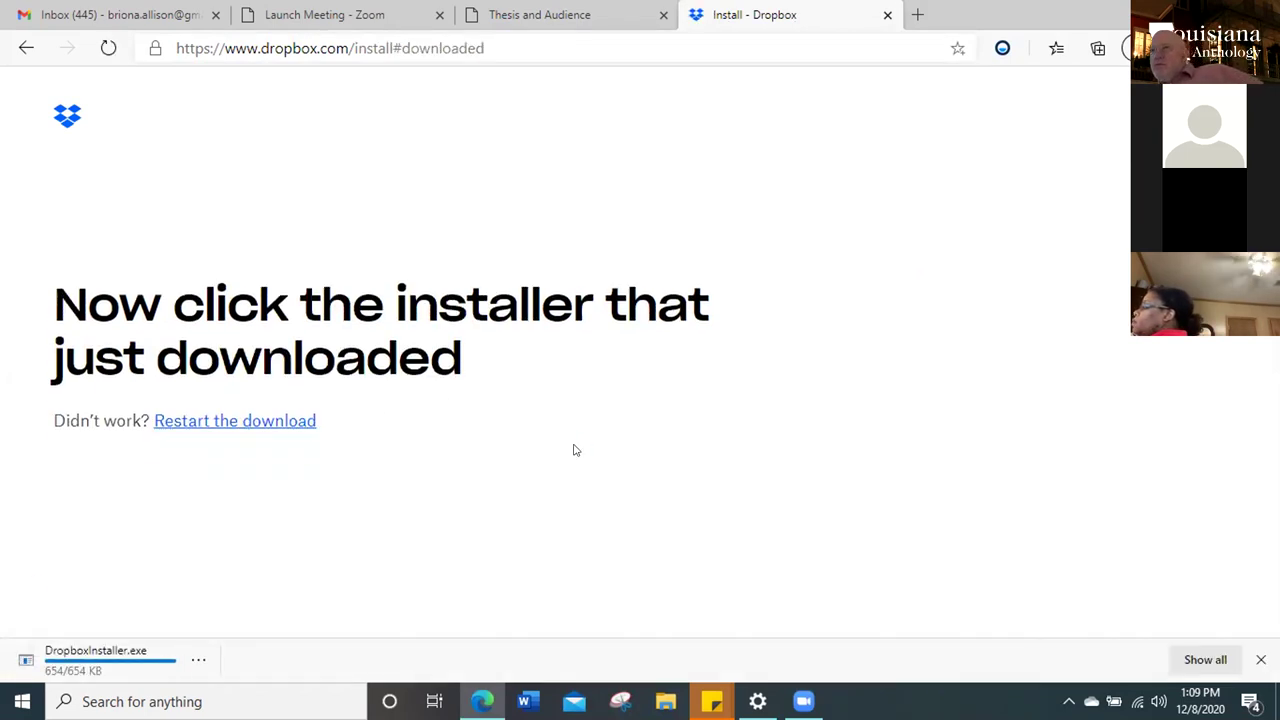
left_click(126, 655)
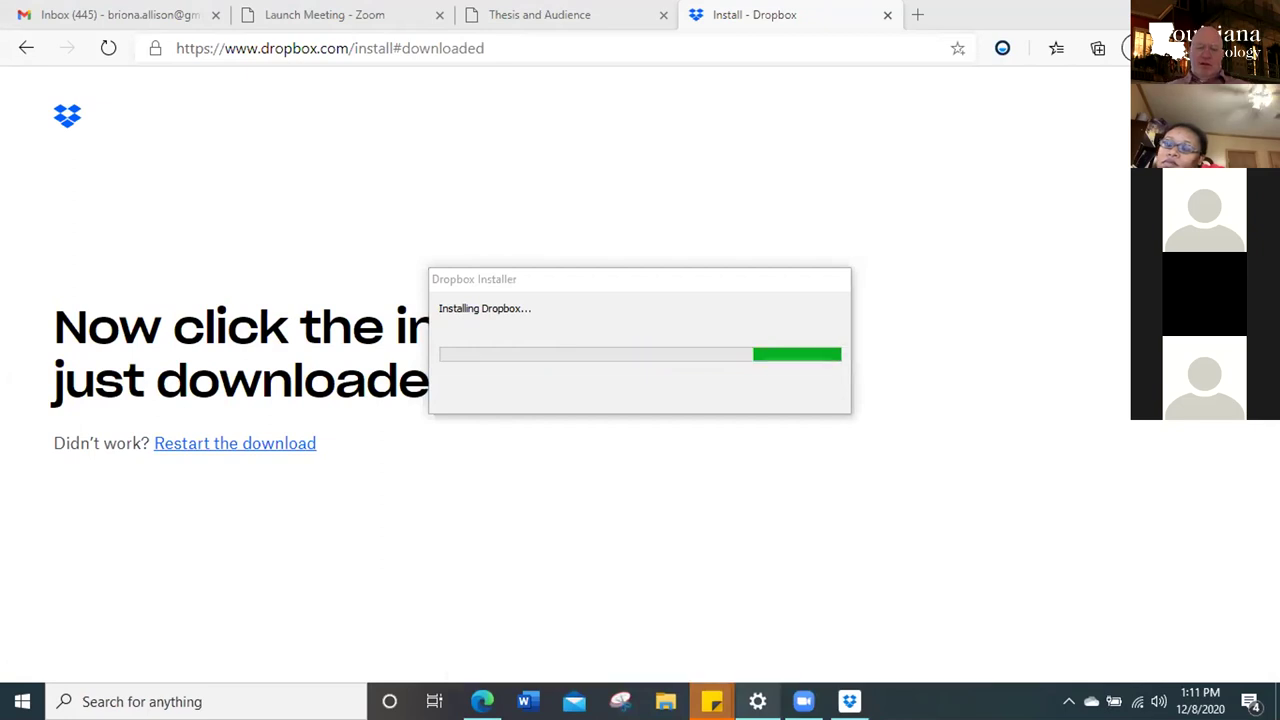
Close the camera privacy Settings window and bring the Dropbox Installer progress window forward
left_click(757, 701)
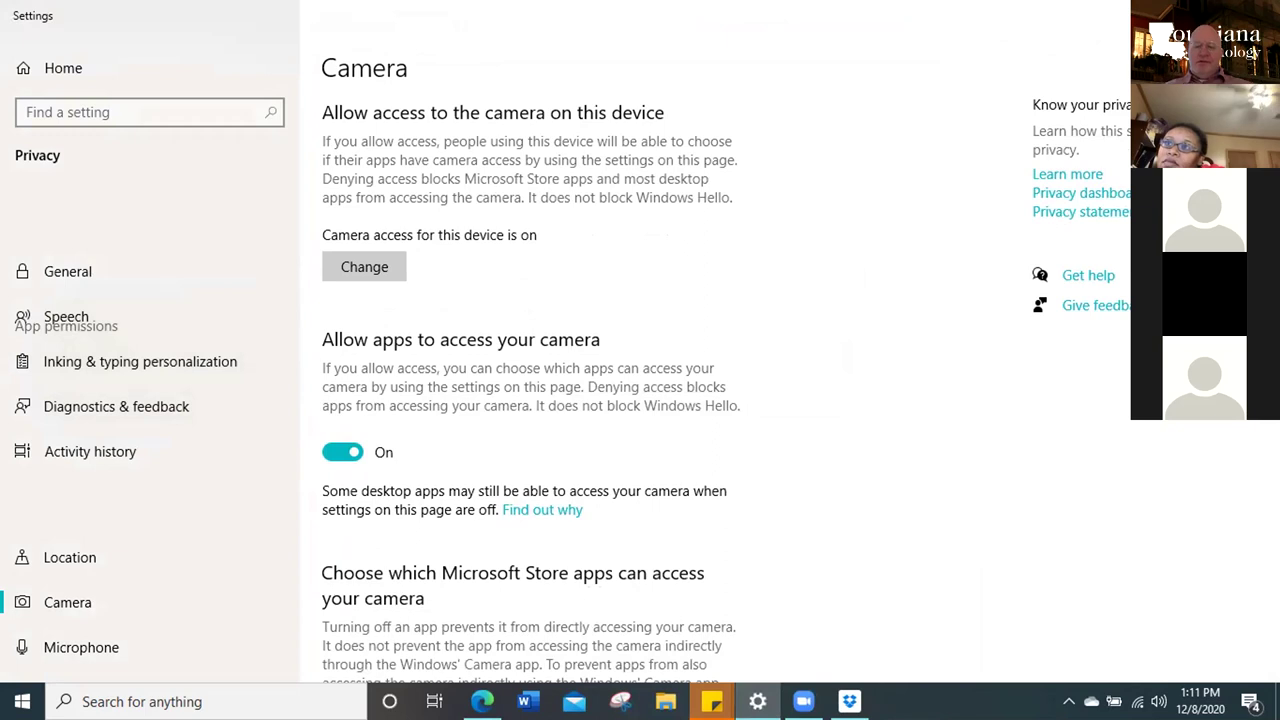
left_click(1257, 15)
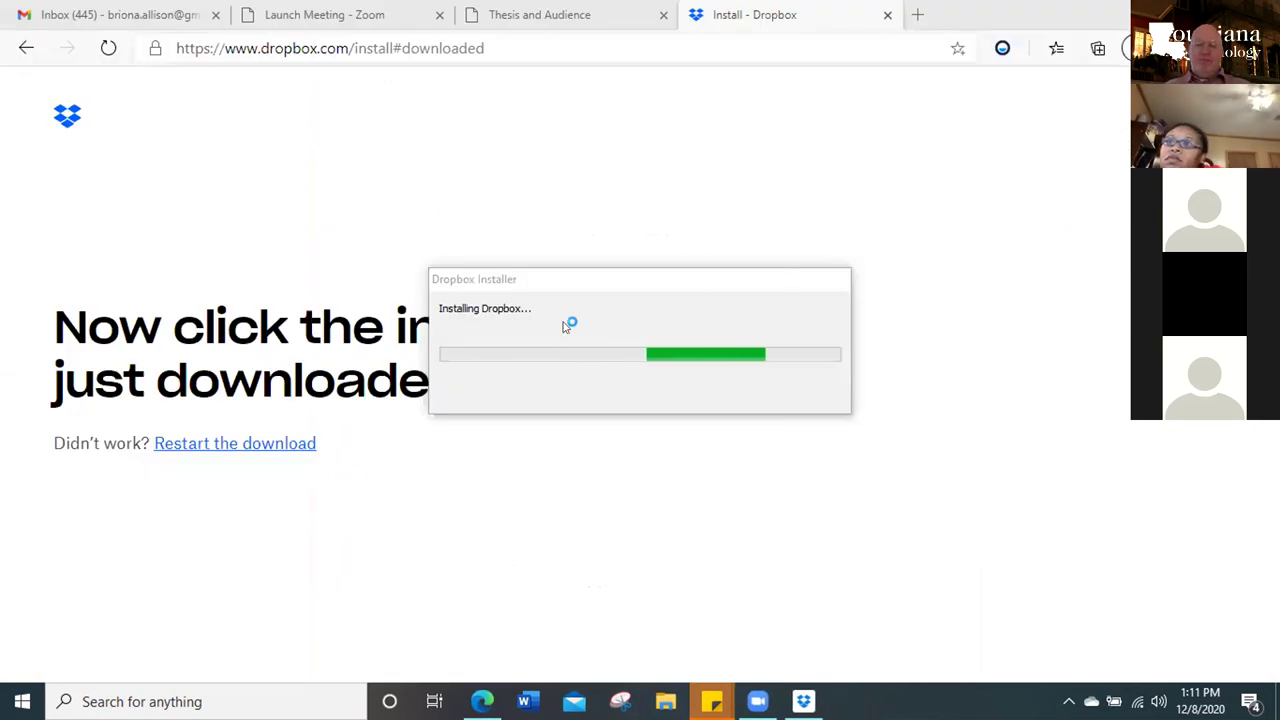
left_click(651, 283)
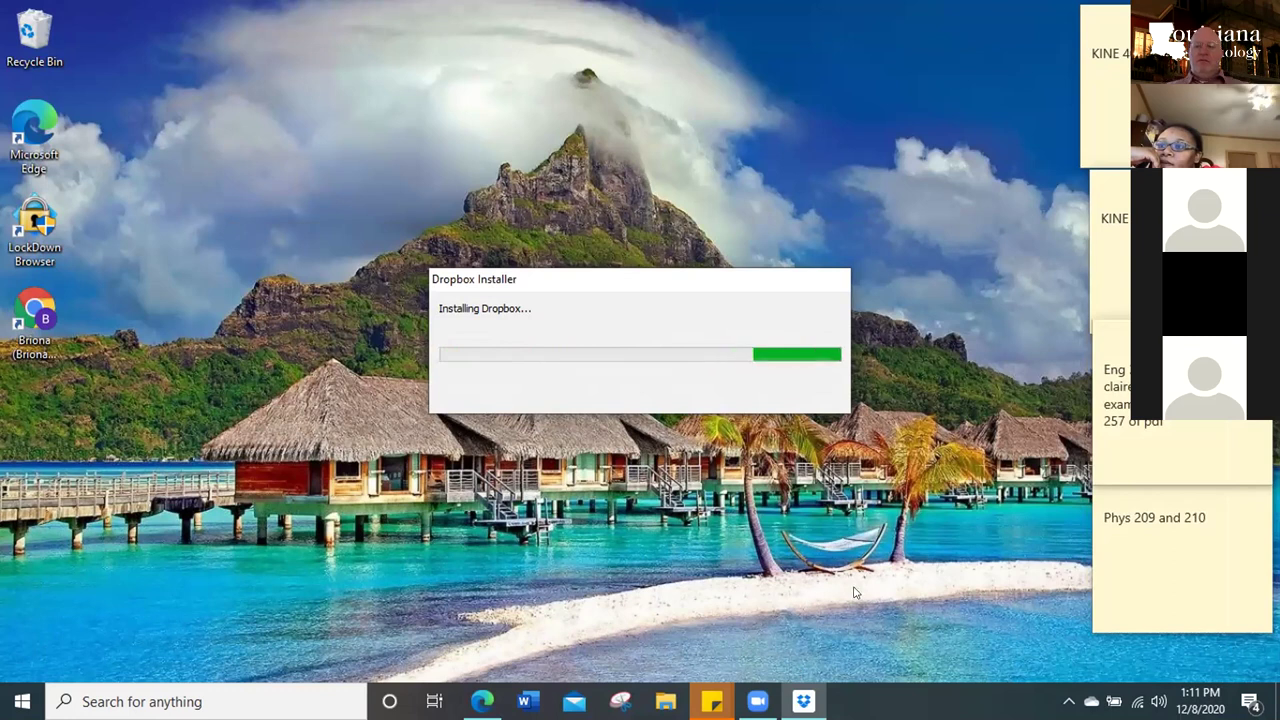
mouse_move(805, 701)
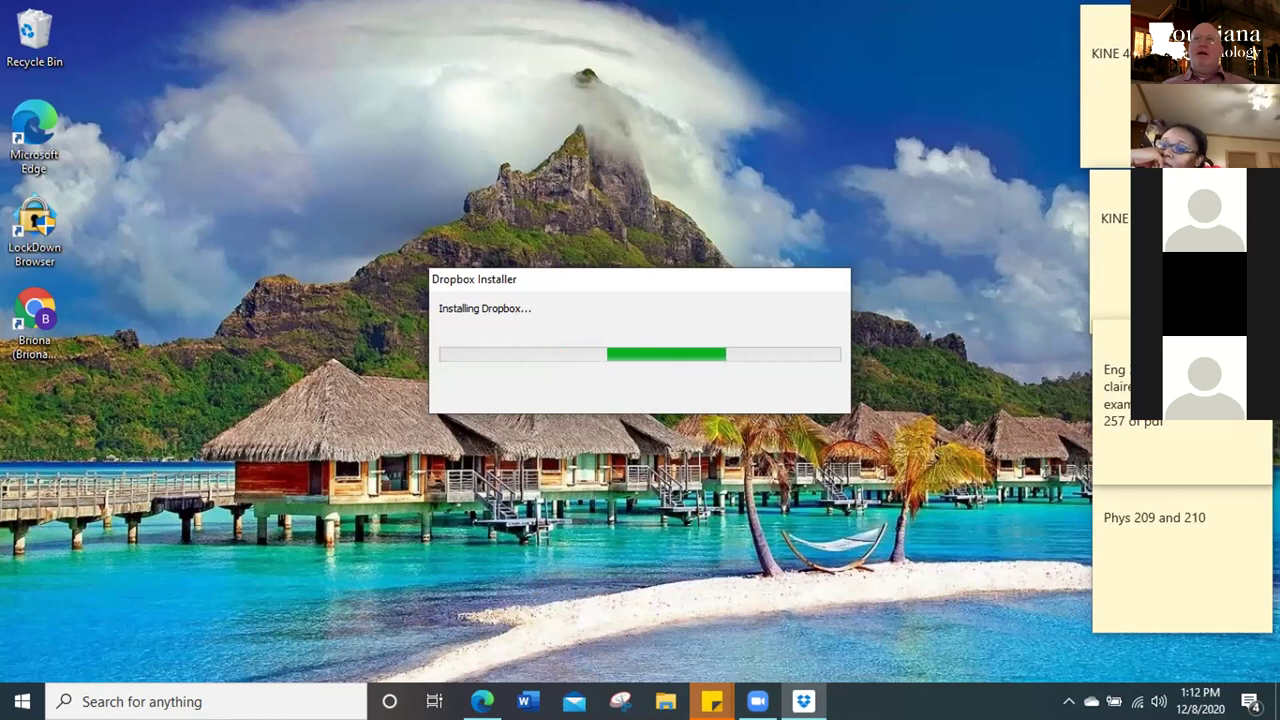
mouse_move(482, 703)
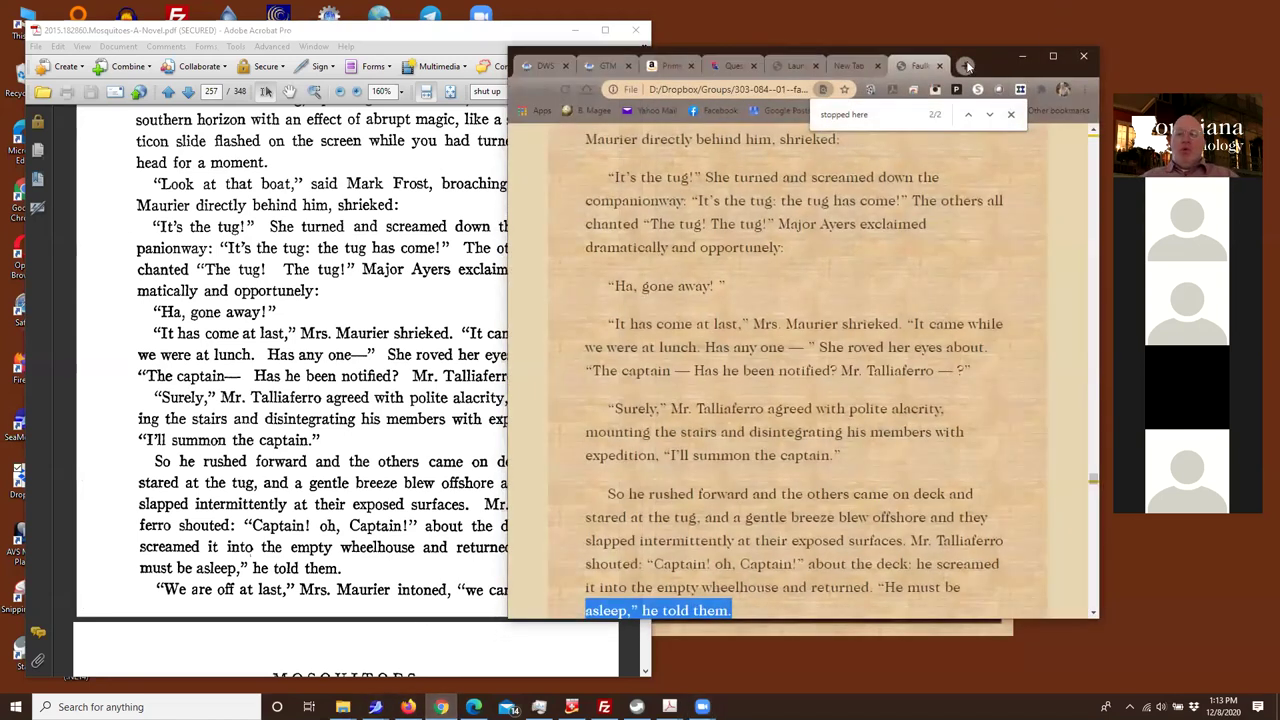
Open the English 303 syllabus from the Louisiana Anthology home page and English 303-084 course page
key("ctrl+t")
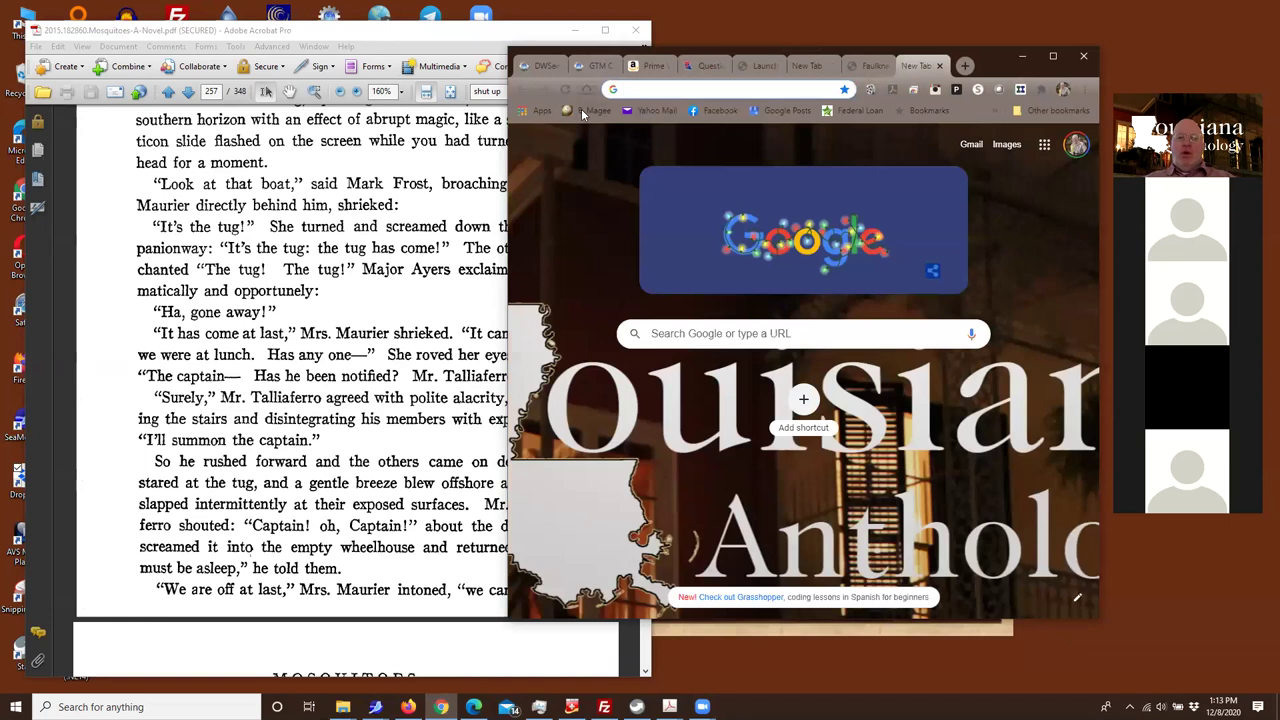
left_click(583, 112)
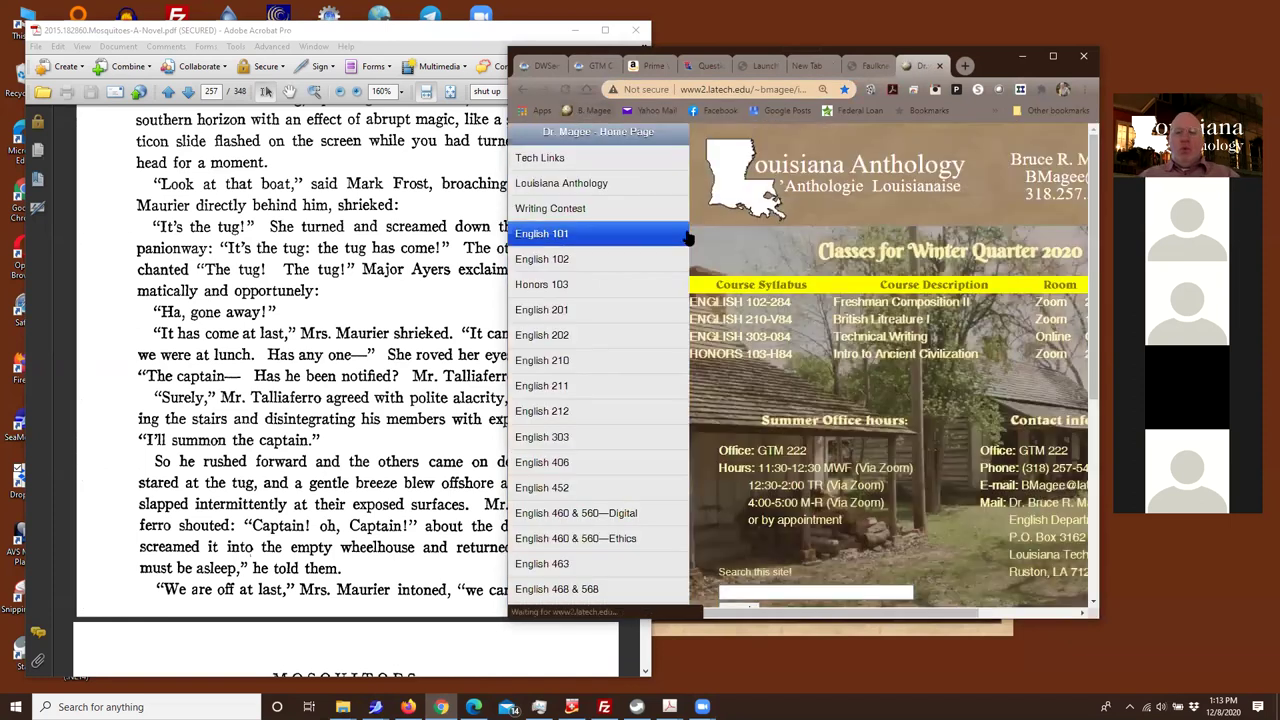
left_click(726, 338)
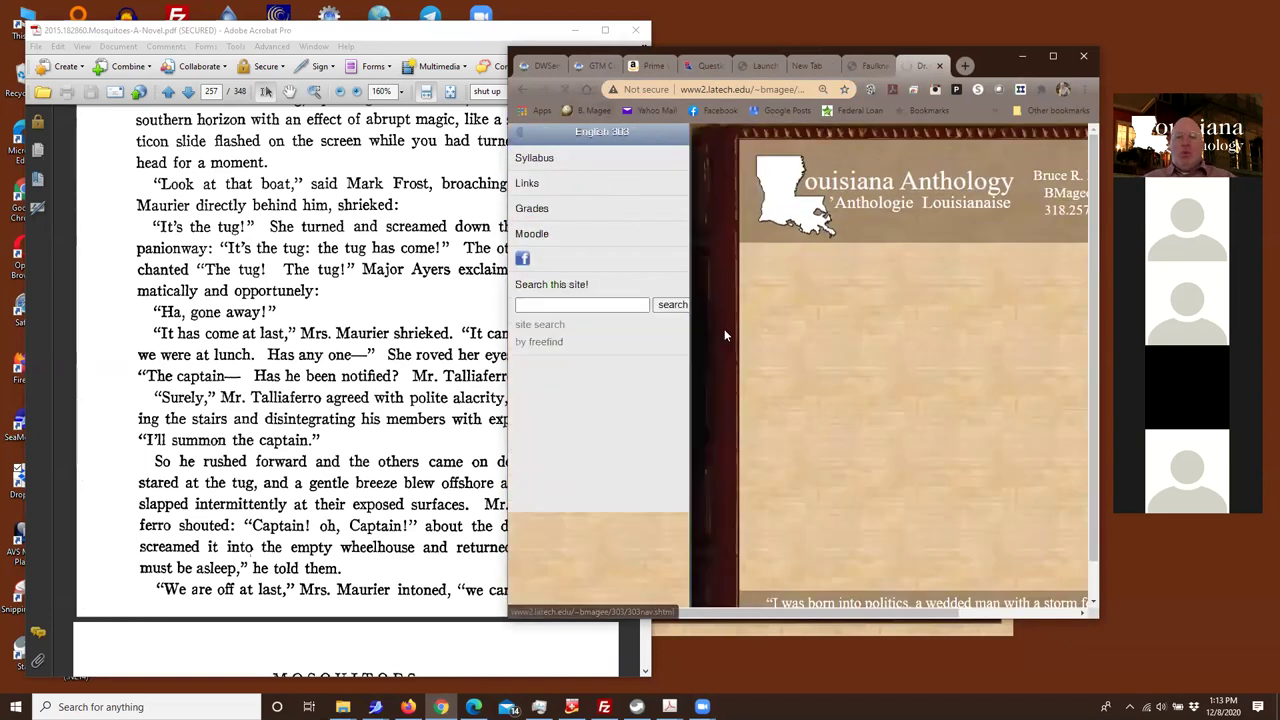
left_click(553, 162)
scroll(800, 370, "down", 6)
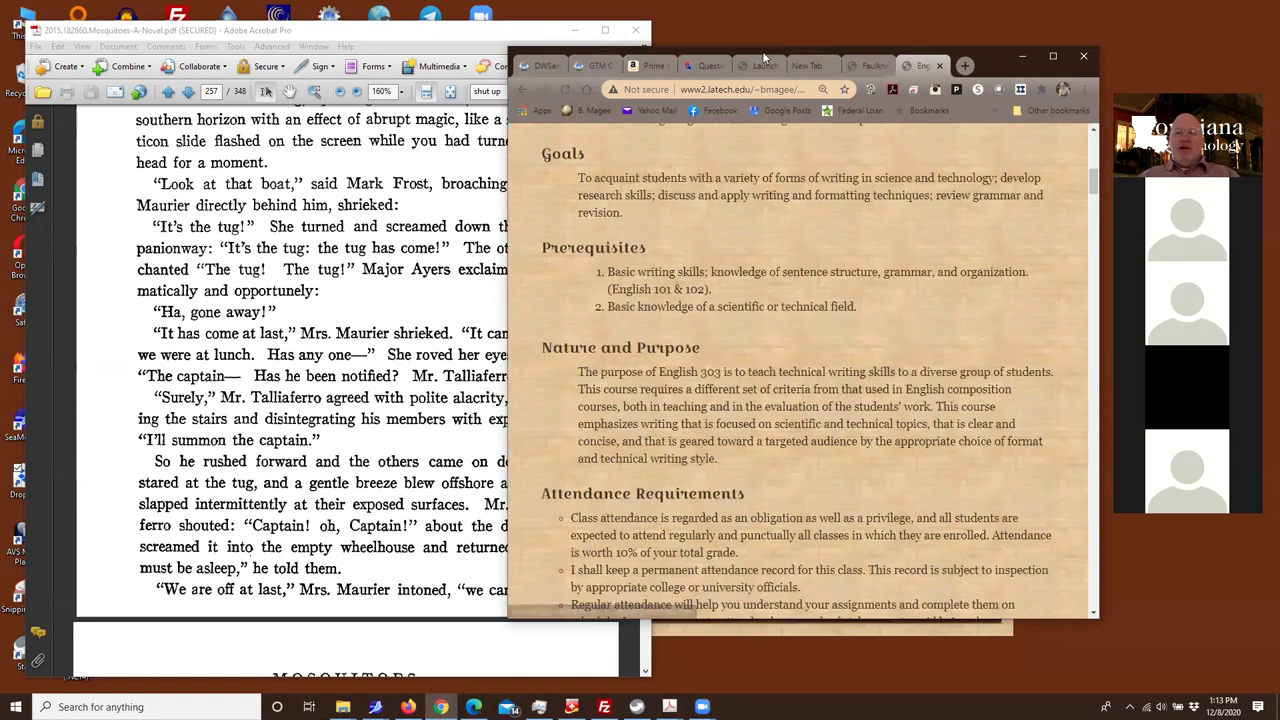
Widen the window, zoom the syllabus to 150%, and scroll to Registration Week and Week 1
left_click_drag(984, 64, 742, 25)
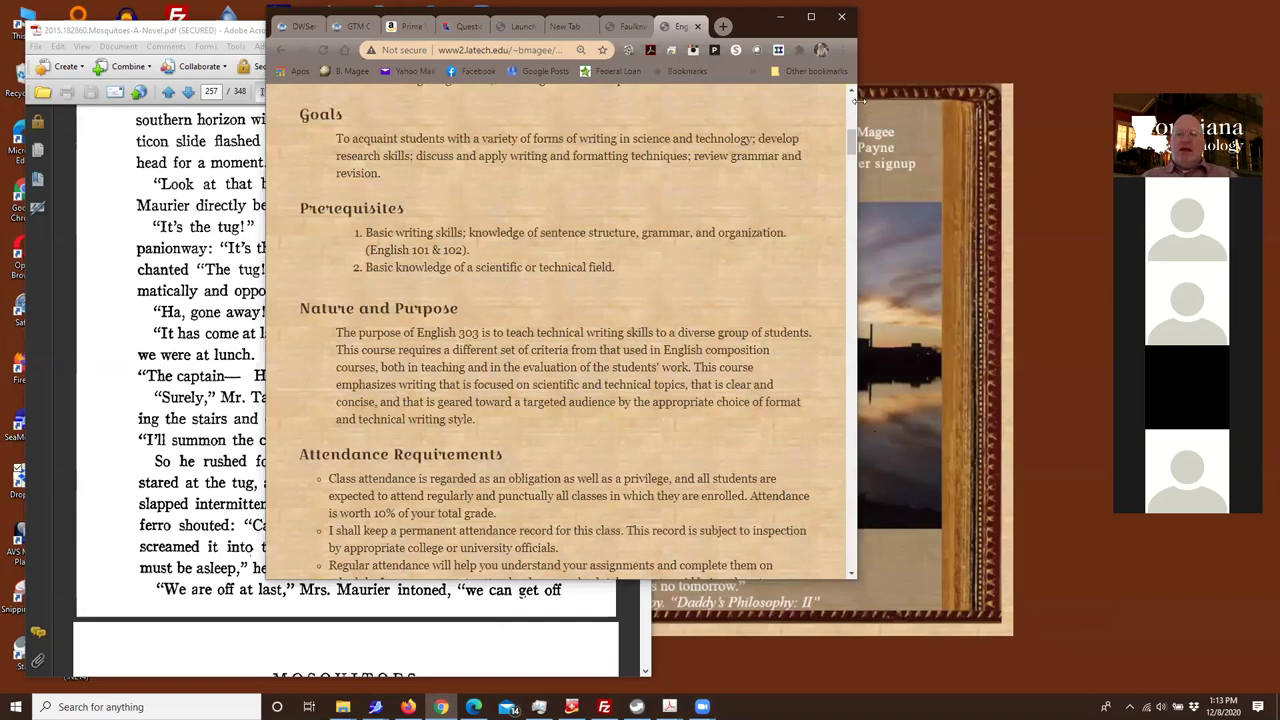
left_click_drag(858, 100, 968, 115)
key("ctrl+plus")
key("ctrl+plus")
key("ctrl+plus")
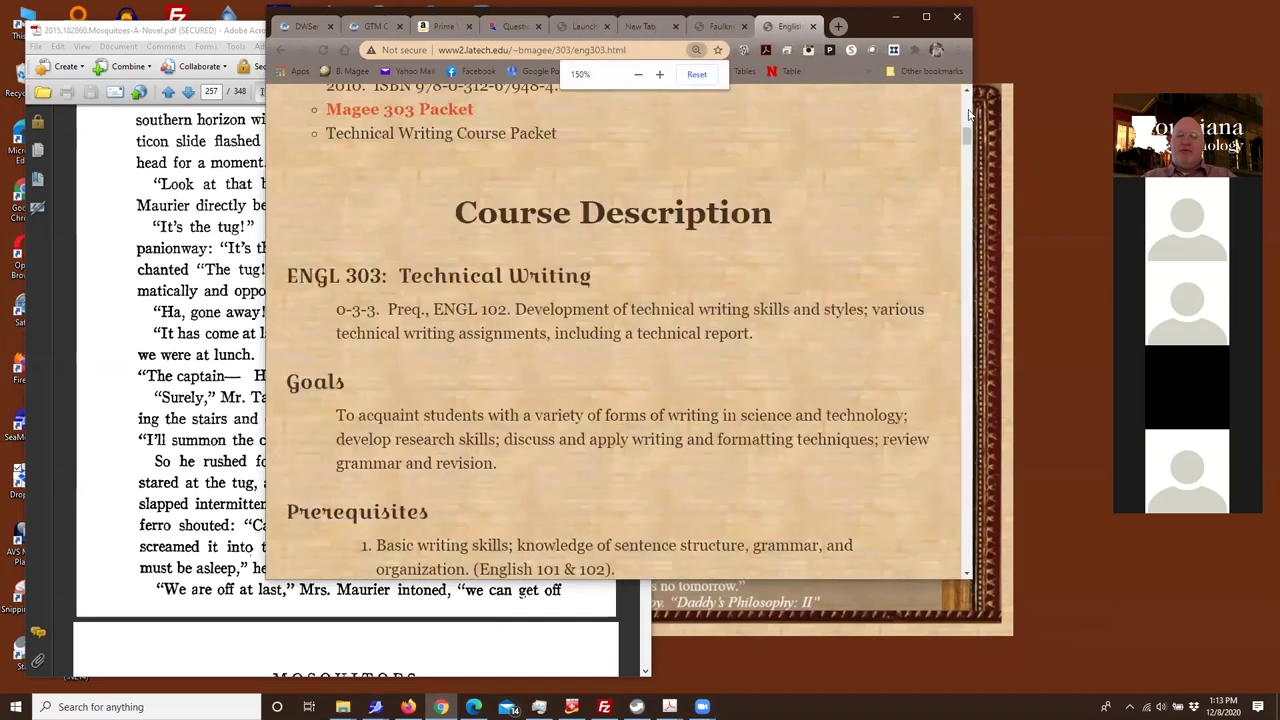
scroll(398, 100, "down", 4)
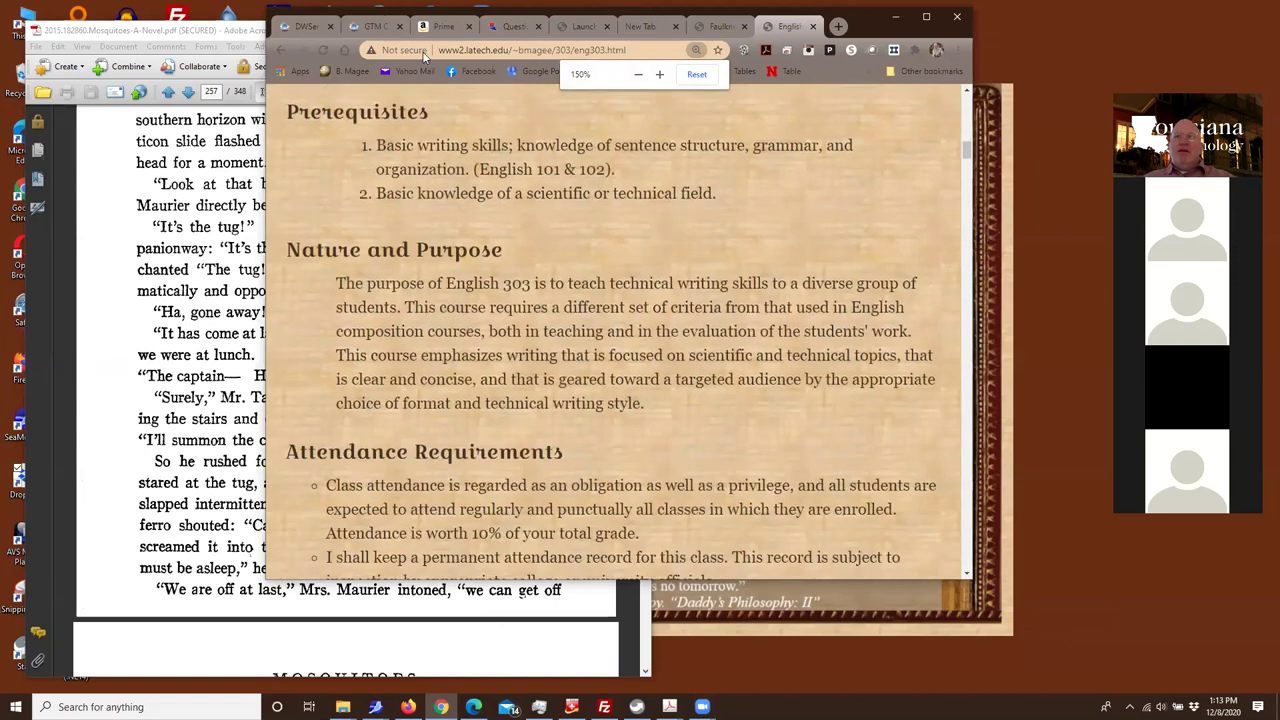
scroll(484, 250, "down", 4)
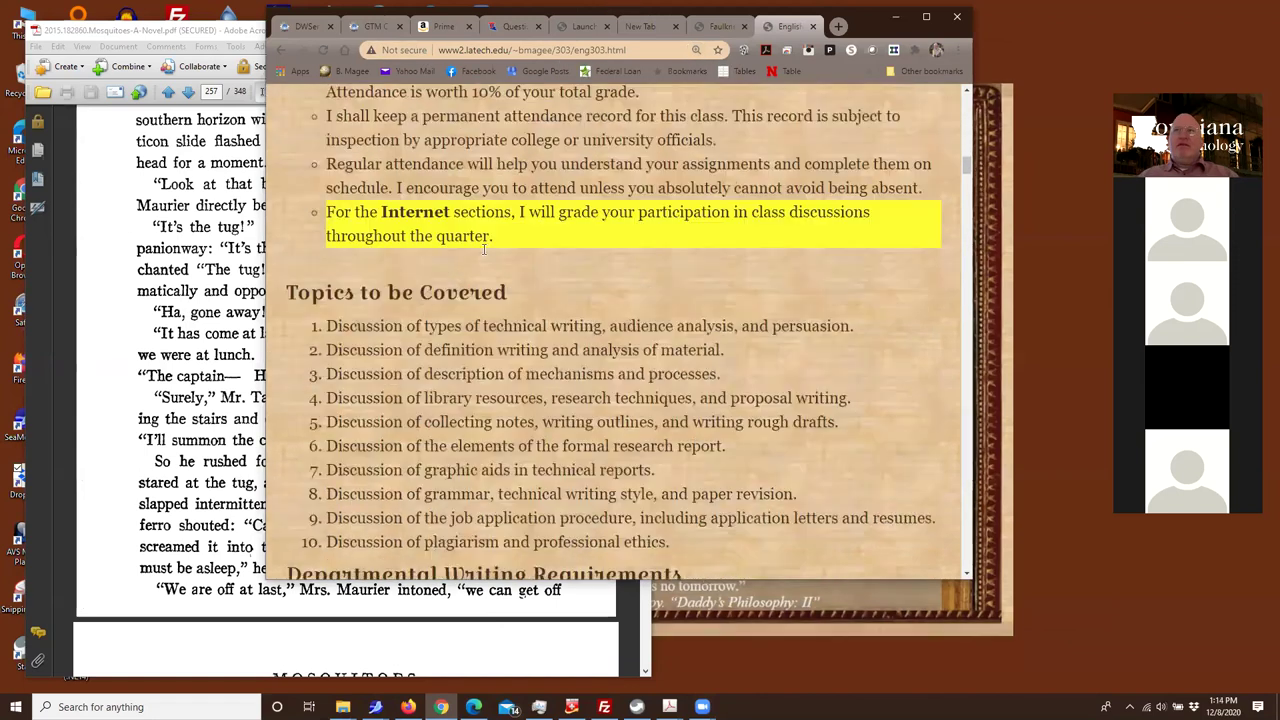
scroll(496, 276, "down", 6)
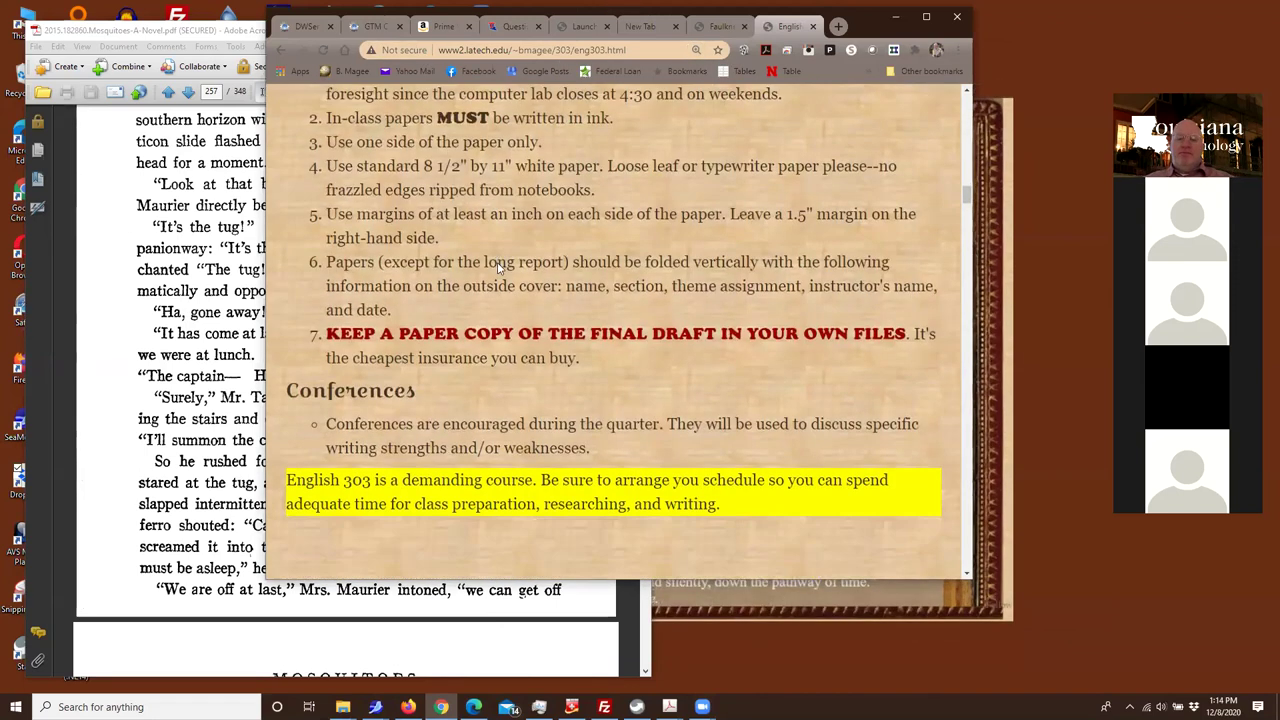
scroll(498, 262, "down", 15)
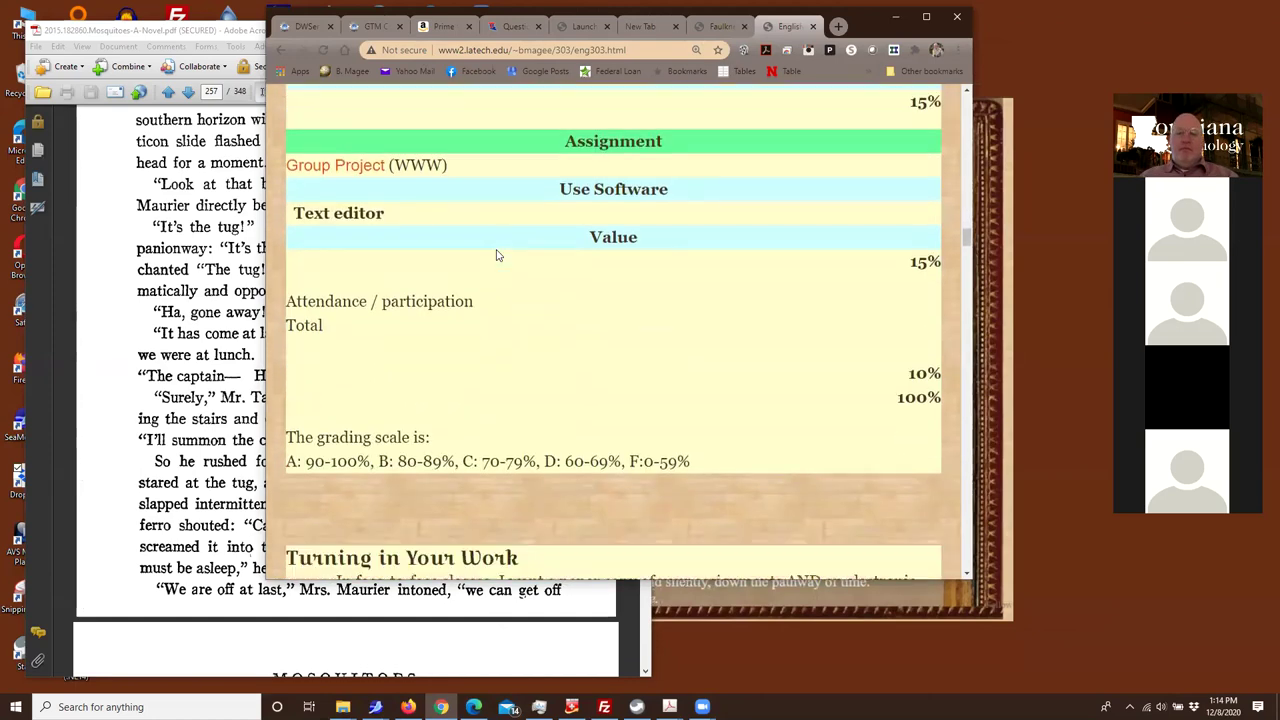
scroll(496, 256, "down", 15)
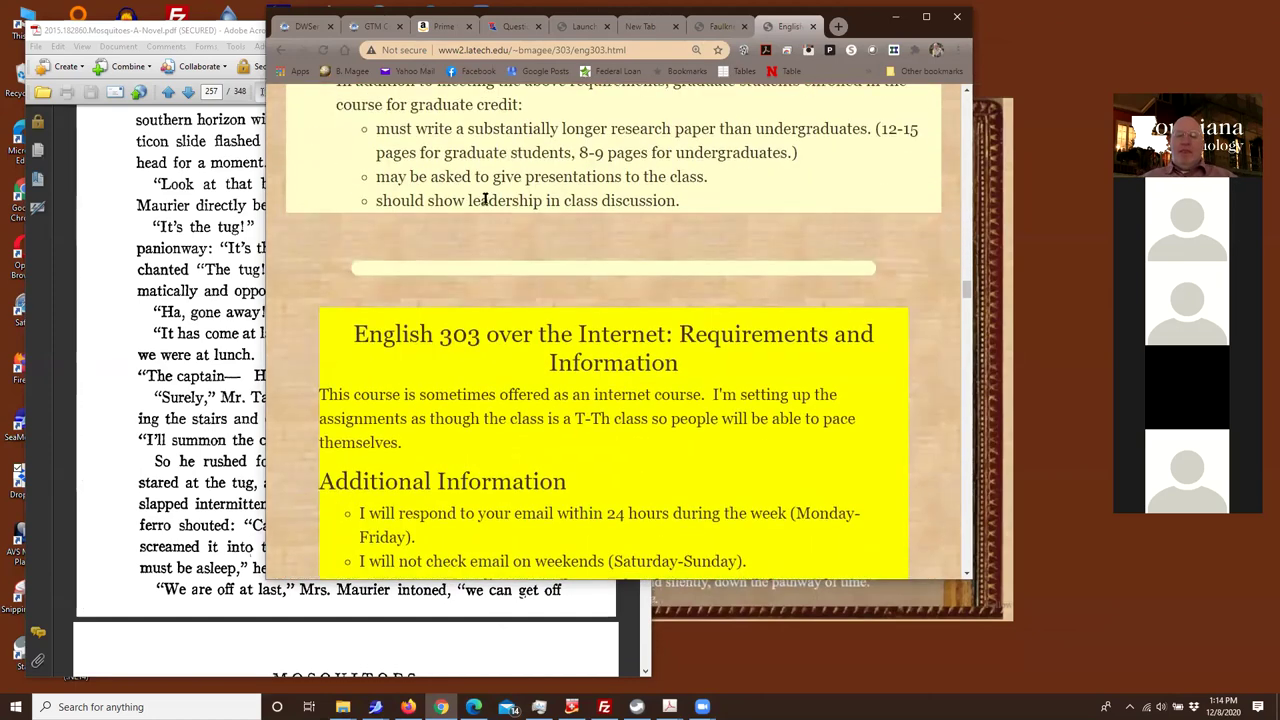
scroll(490, 215, "down", 15)
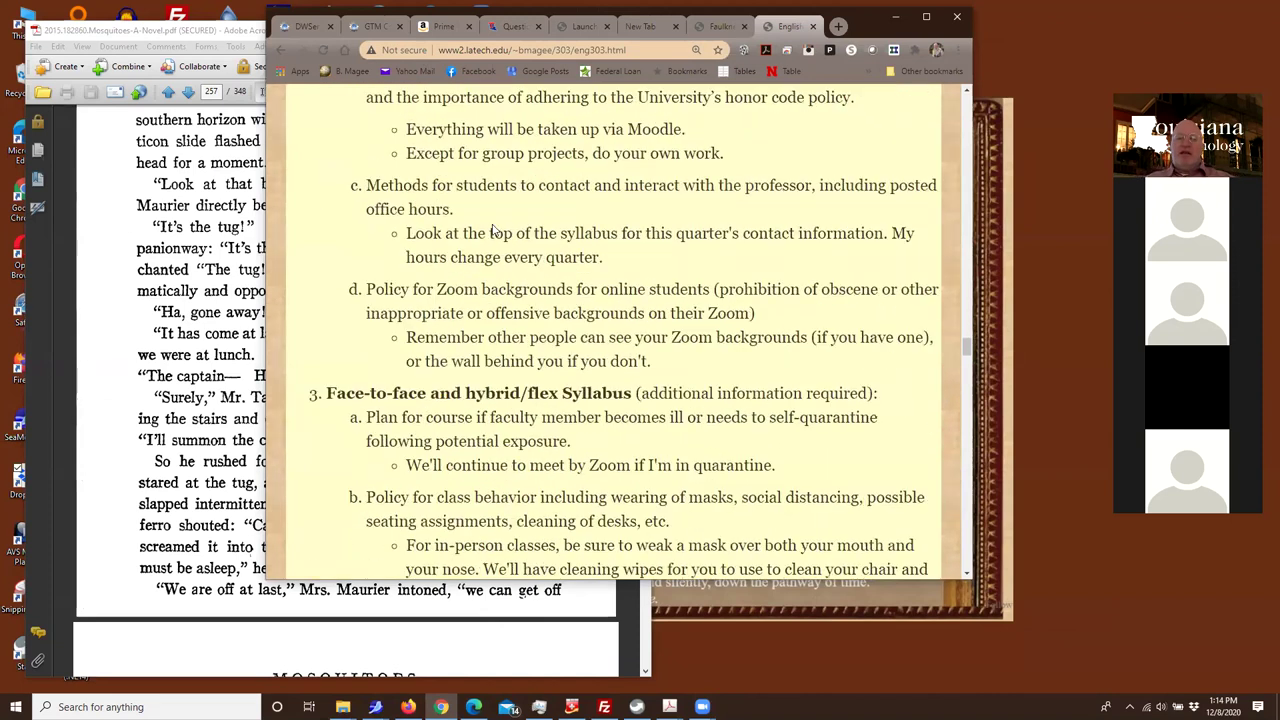
scroll(490, 225, "down", 10)
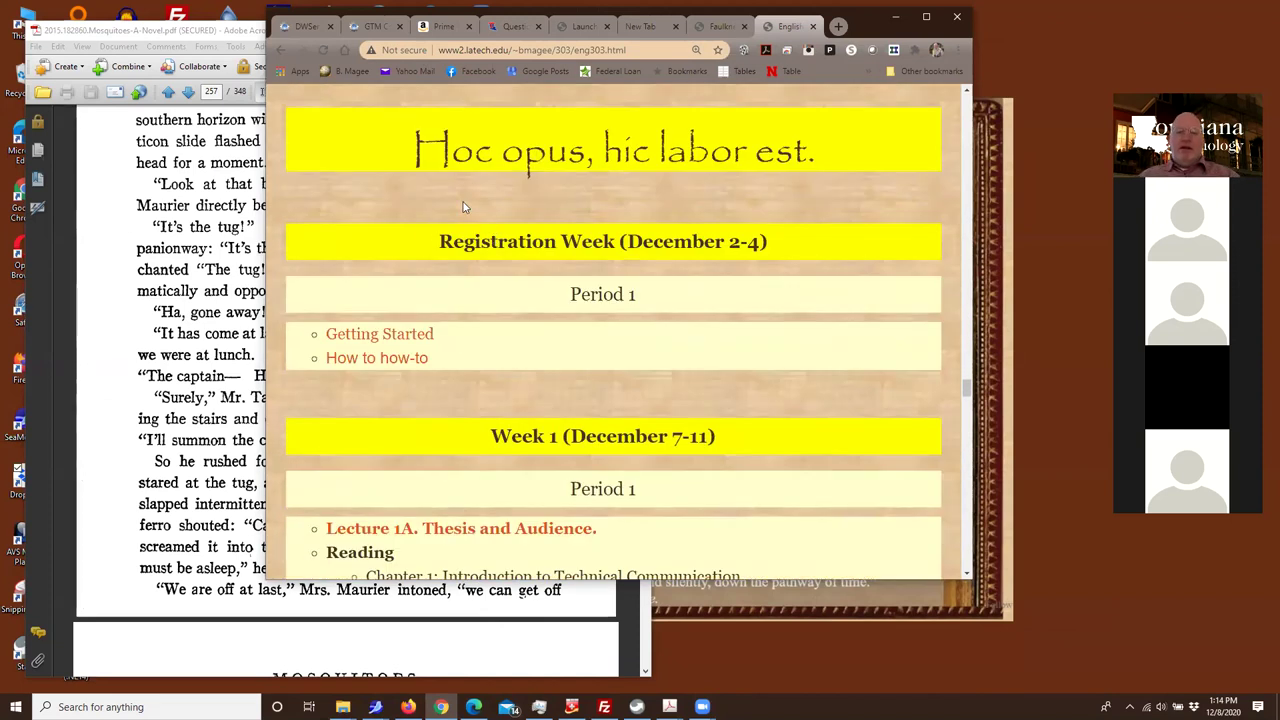
Highlight the Registration Week, Week 1 Period 1 and Period 2 items, then open the thesis exercises page
left_click_drag(310, 333, 457, 366)
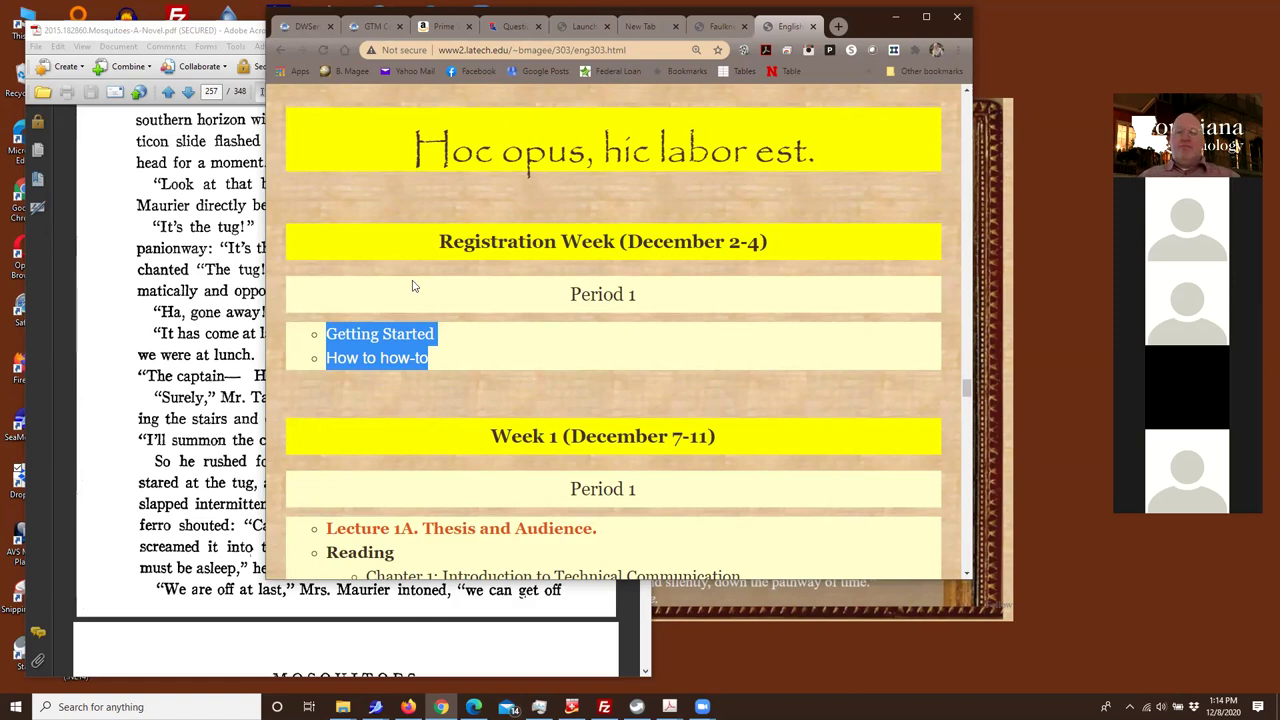
scroll(447, 355, "down", 3)
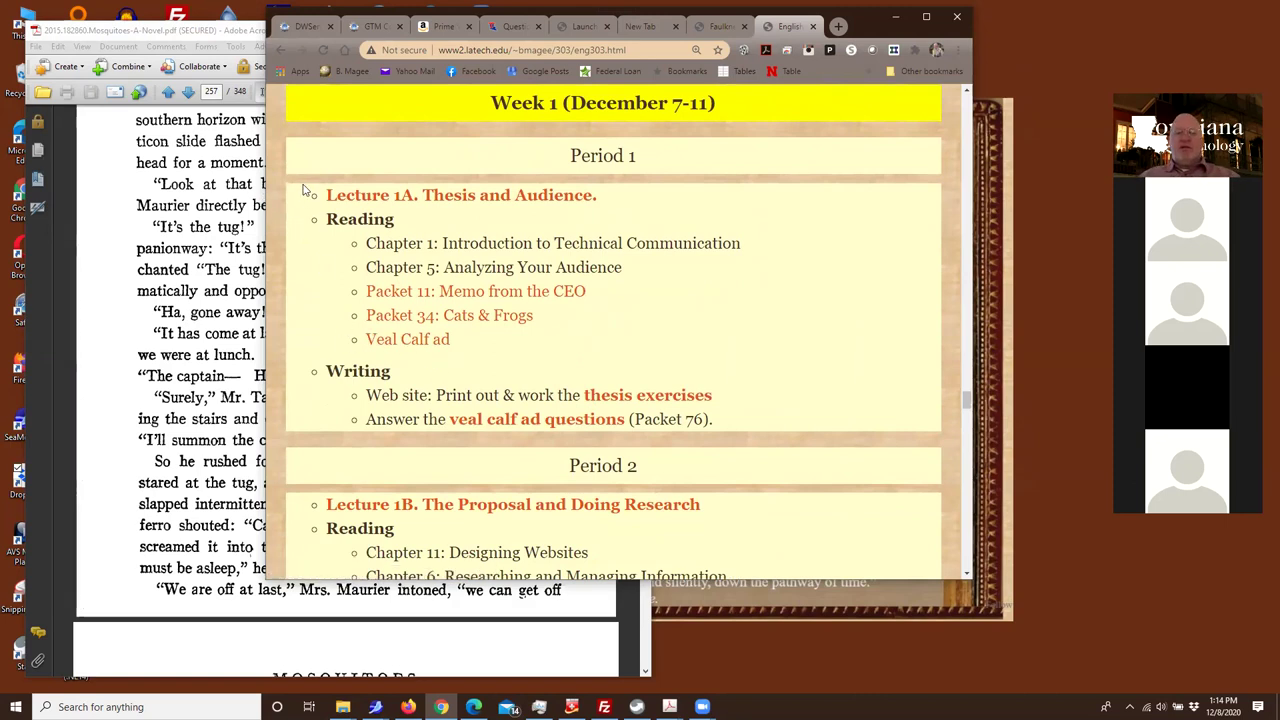
left_click_drag(310, 193, 754, 417)
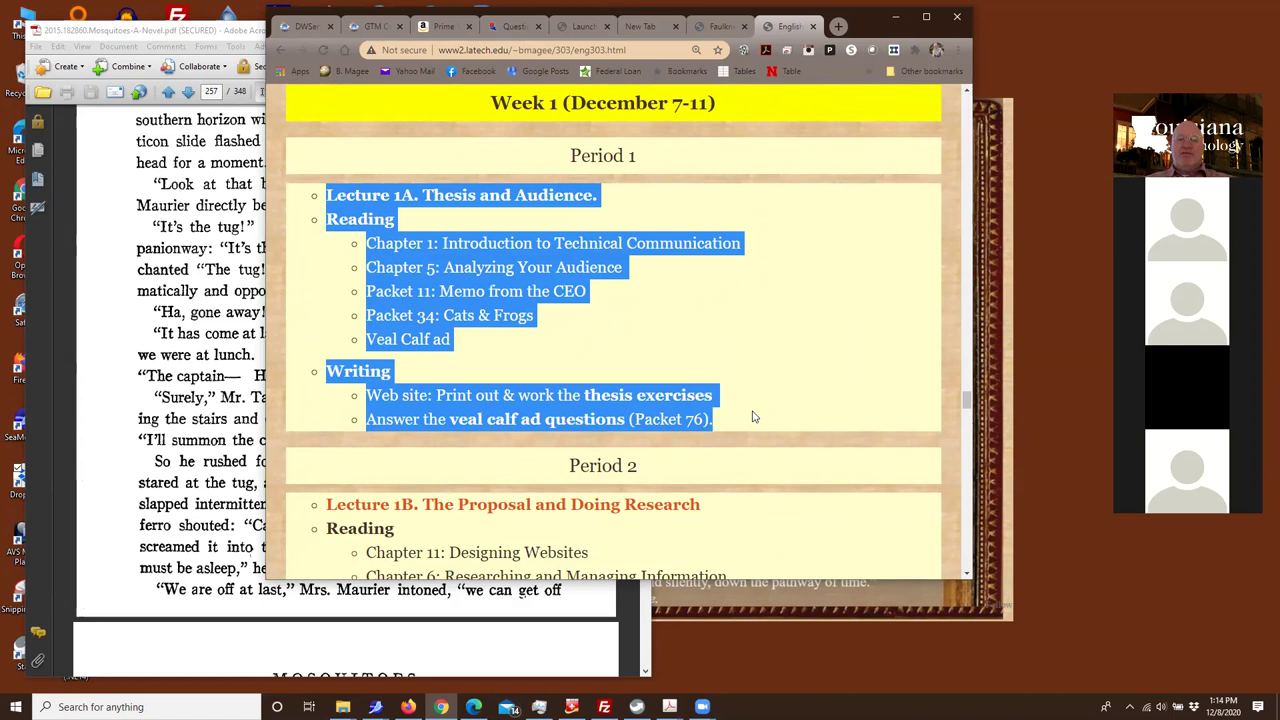
scroll(751, 413, "down", 3)
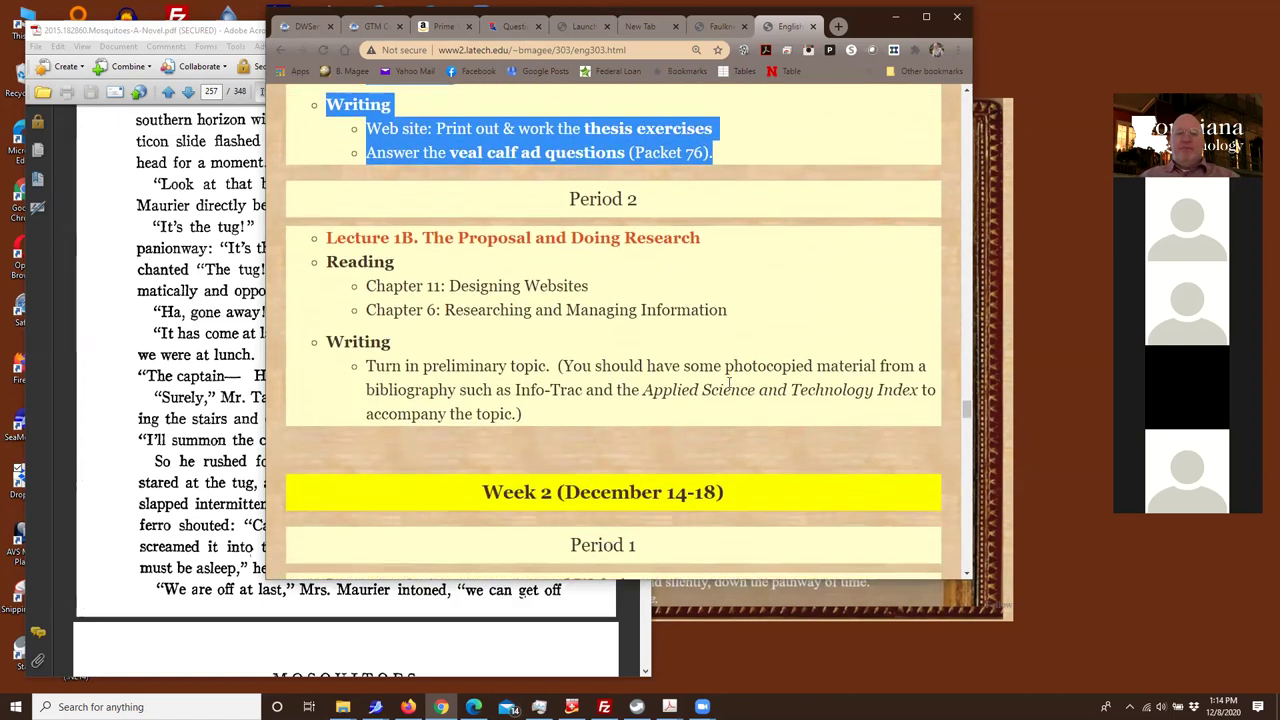
left_click_drag(318, 237, 640, 437)
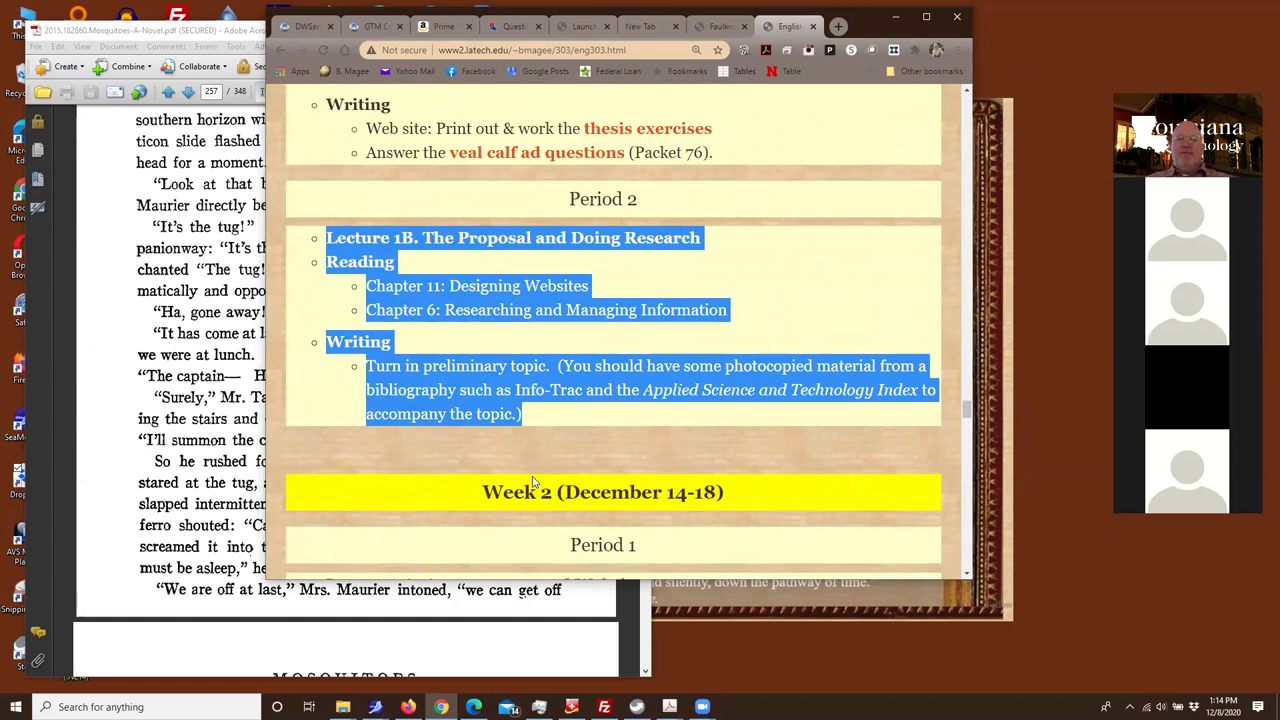
scroll(450, 348, "up", 3)
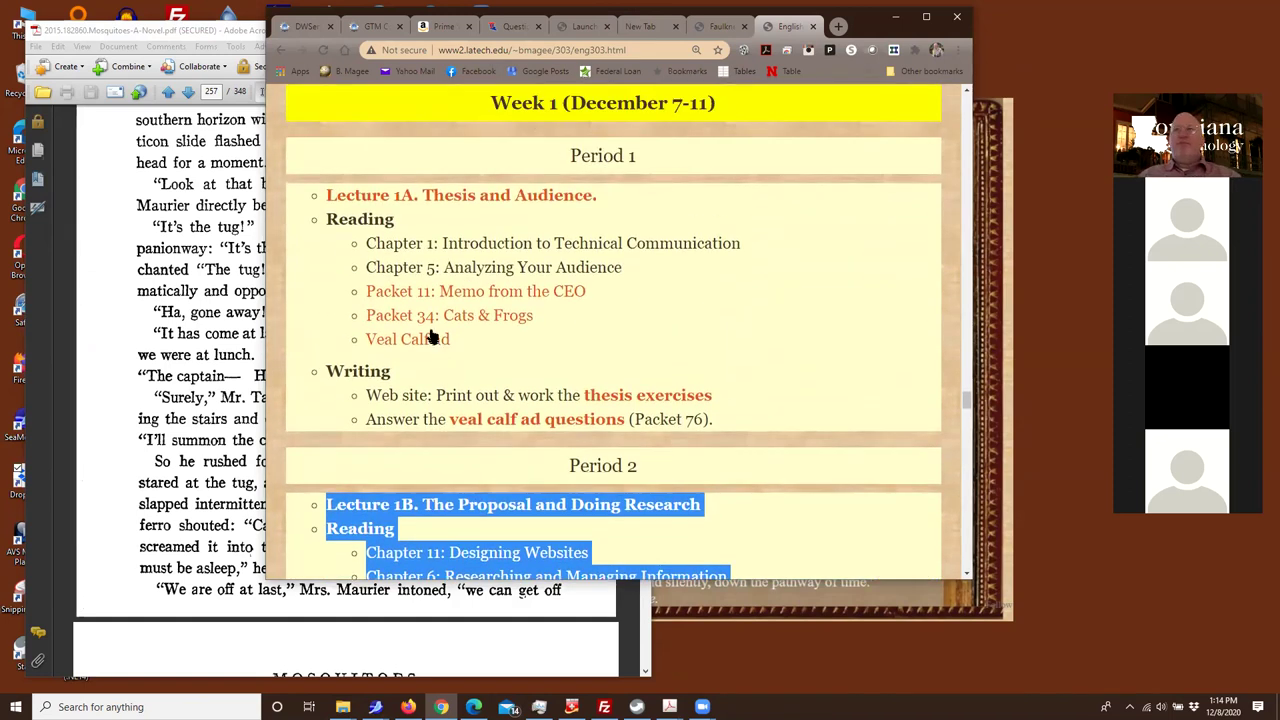
left_click(608, 394)
Scroll through the thesis exercises page and return to the syllabus
scroll(612, 398, "down", 5)
scroll(614, 400, "down", 3)
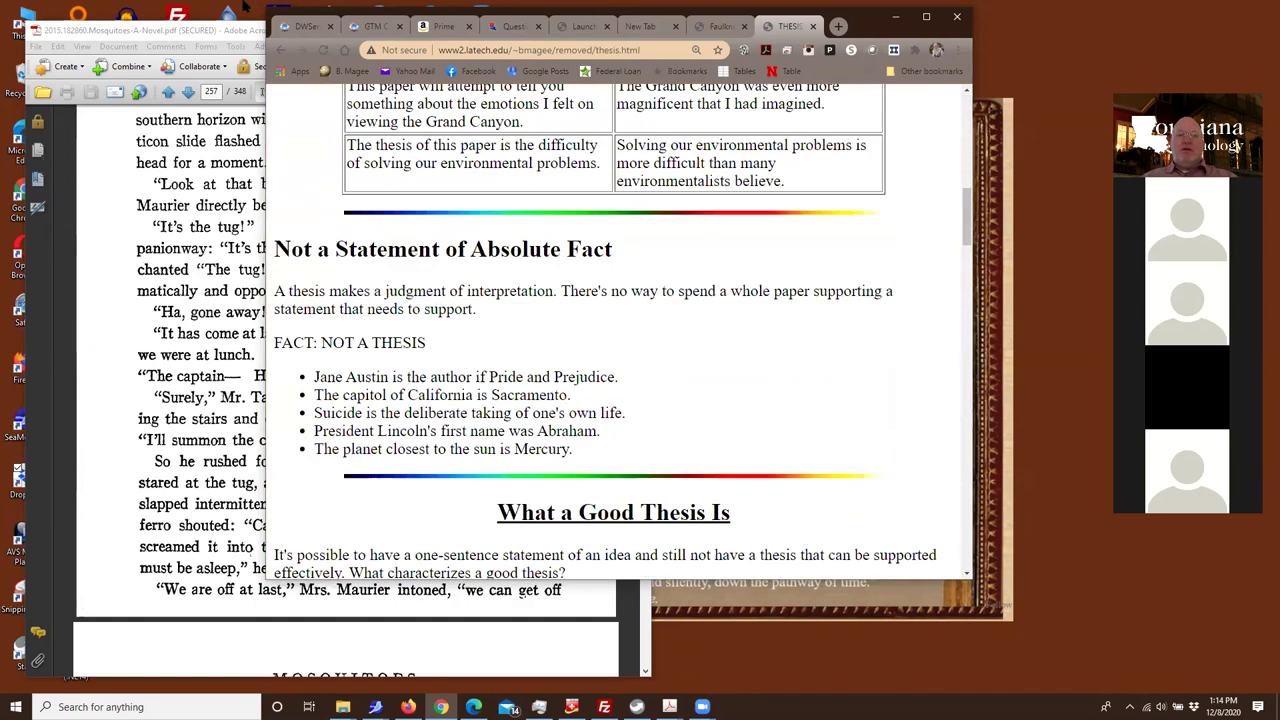
left_click(281, 50)
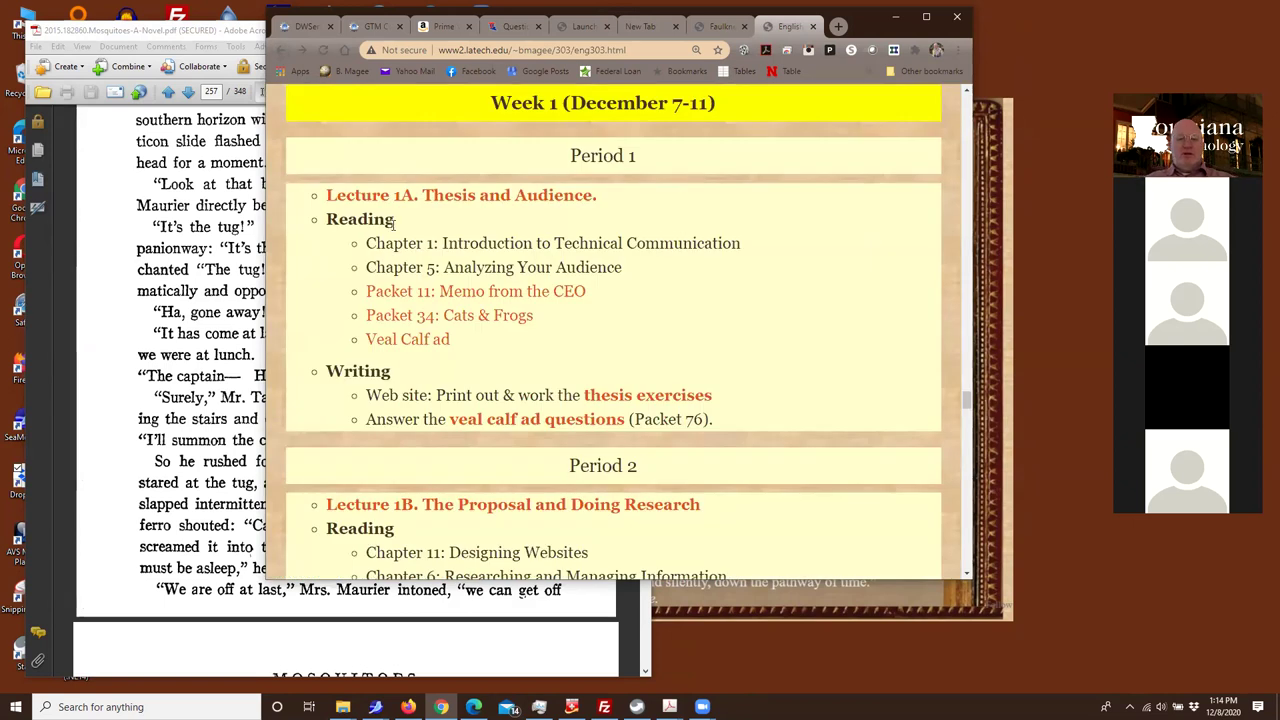
Open the Lecture 1A Thesis and Audience page and scroll to section IV, Thesis exercises
scroll(519, 360, "down", 1)
scroll(519, 360, "up", 1)
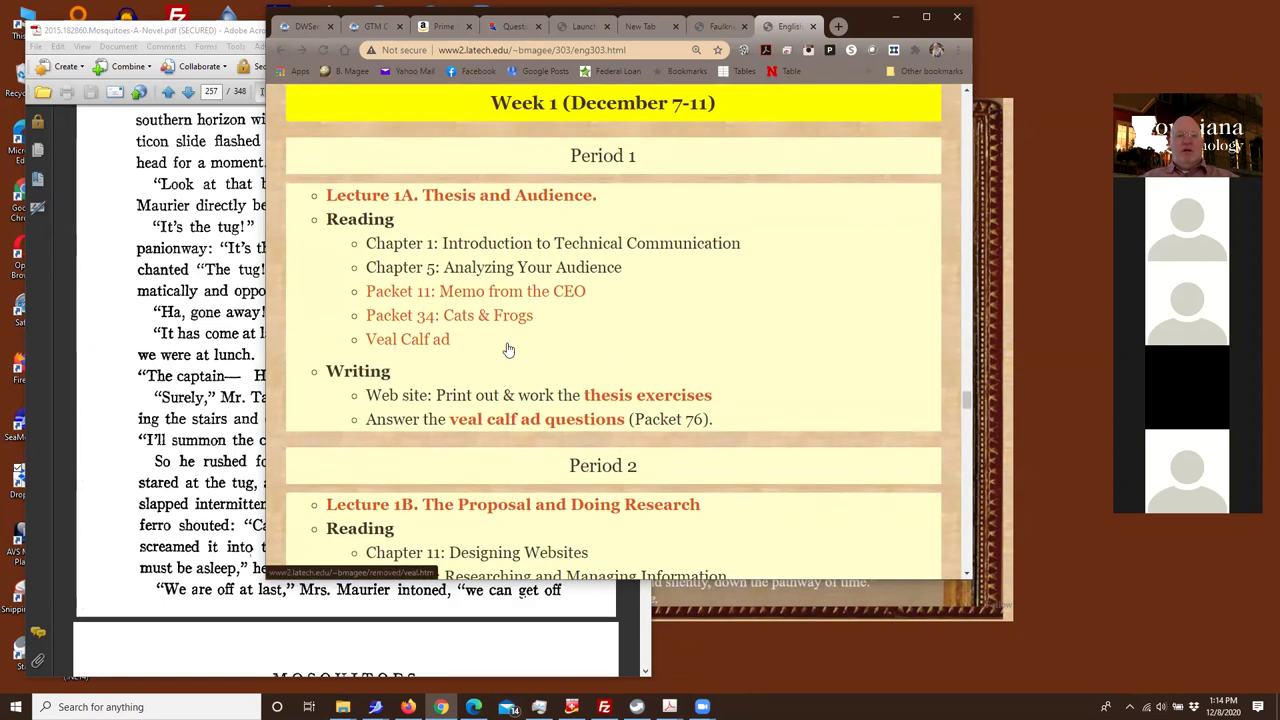
left_click(395, 200)
scroll(505, 315, "down", 2)
scroll(505, 315, "down", 10)
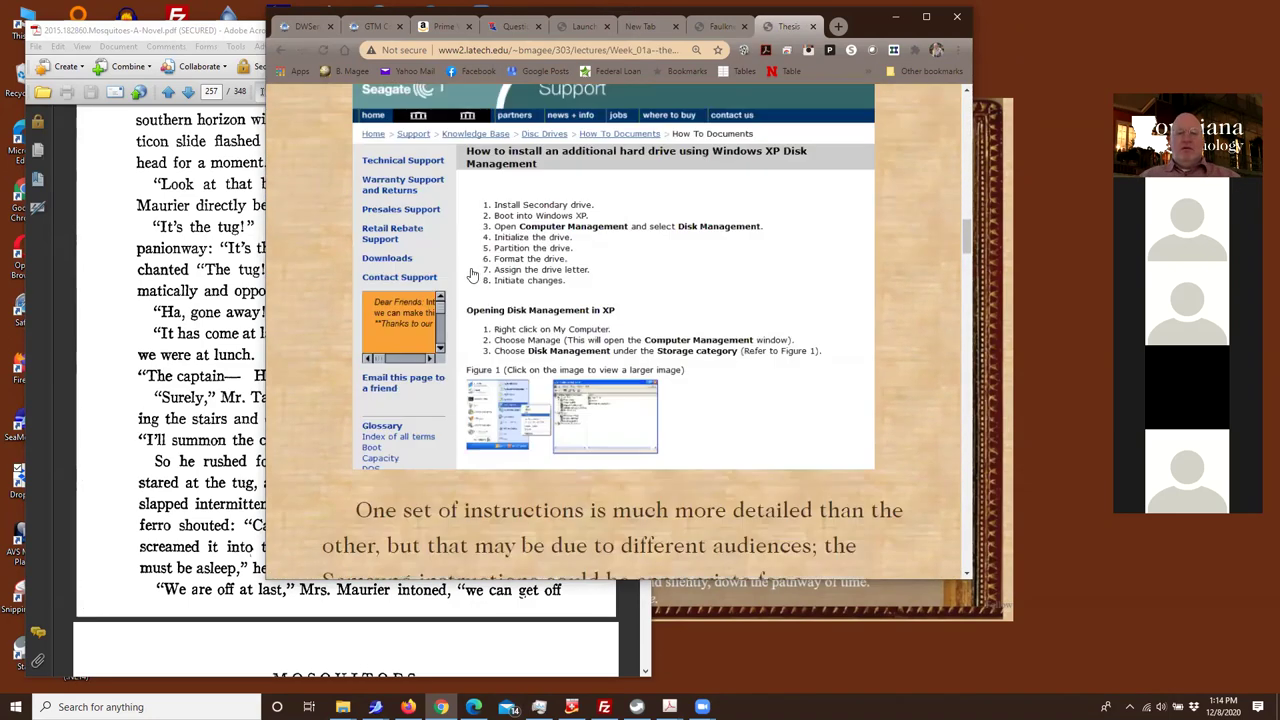
scroll(480, 290, "down", 15)
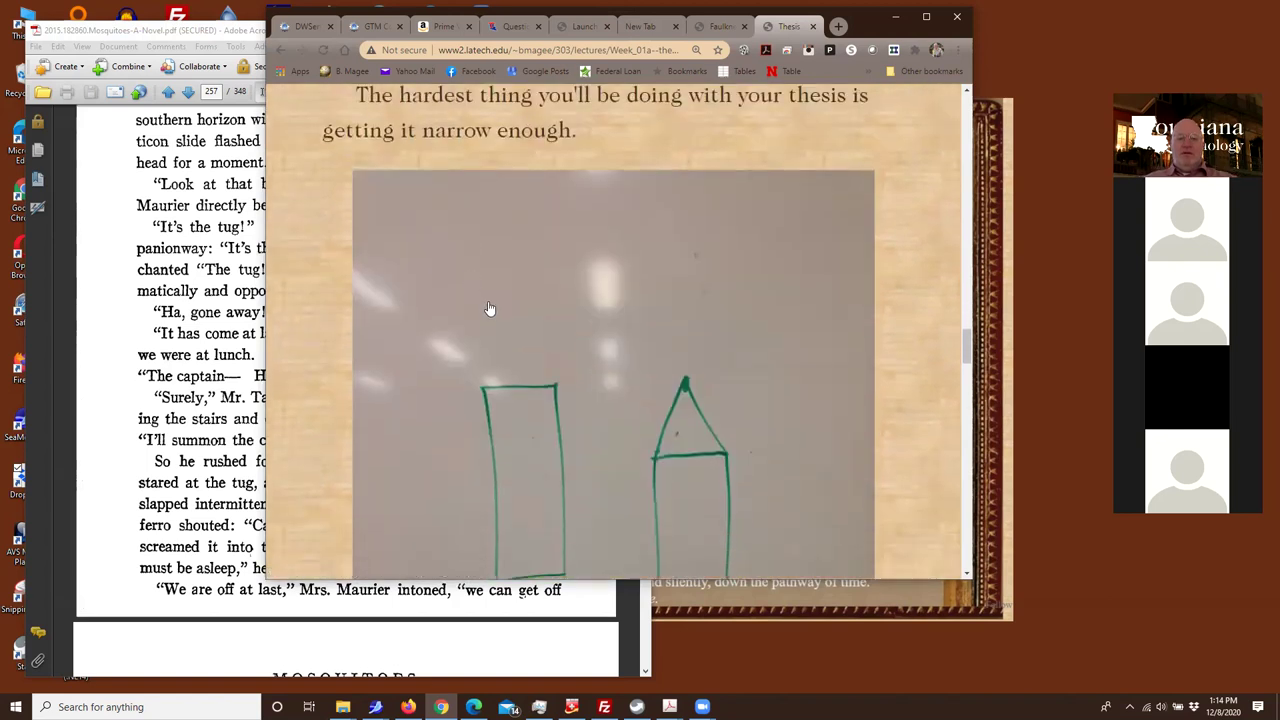
scroll(490, 309, "down", 15)
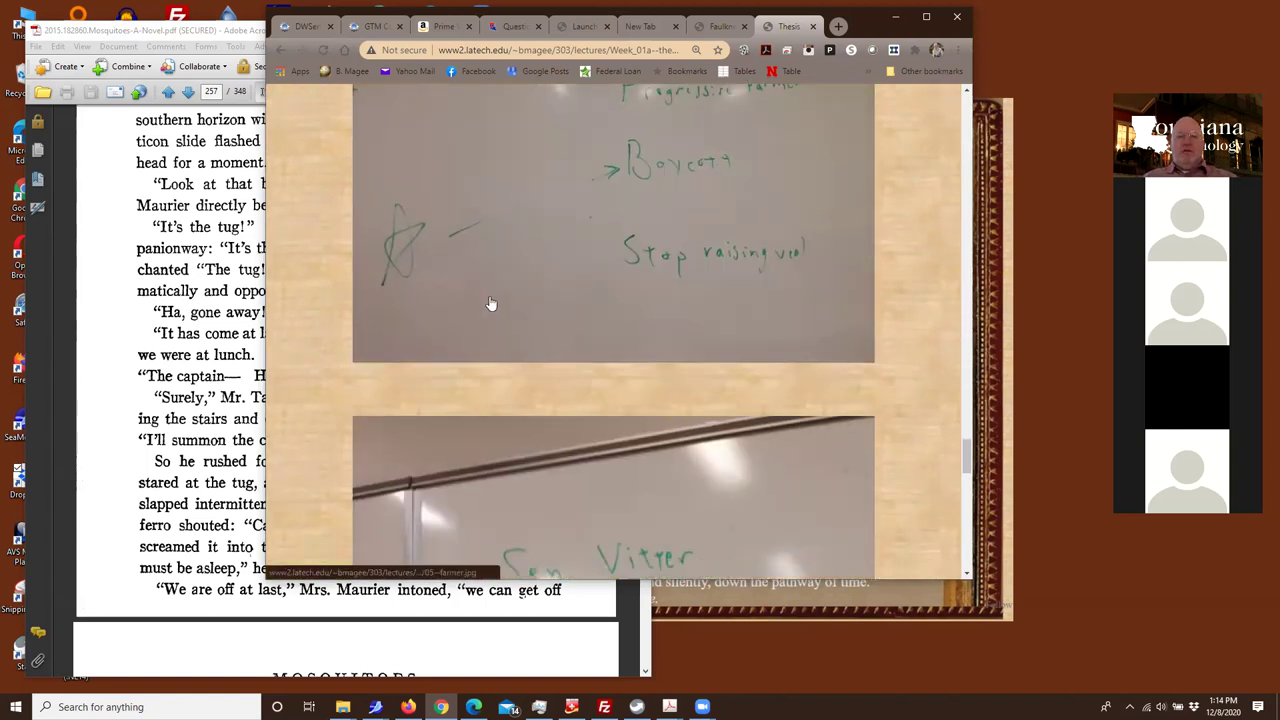
scroll(489, 300, "down", 12)
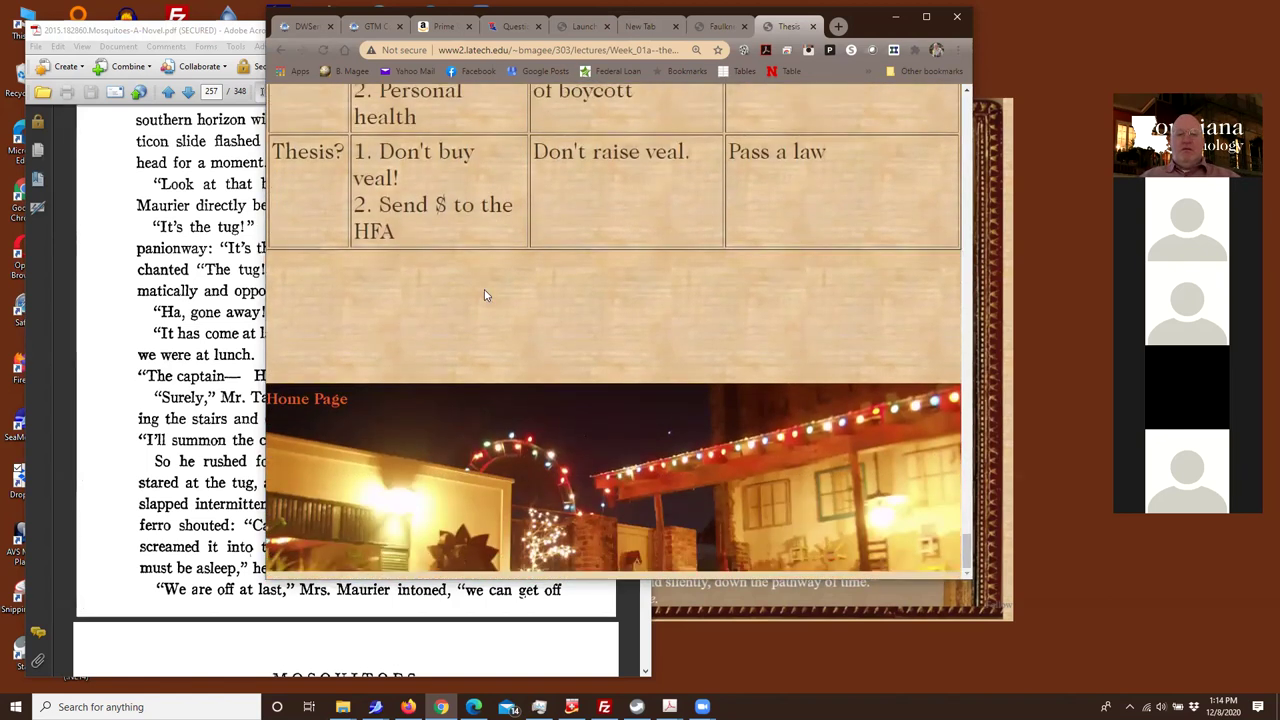
scroll(484, 292, "up", 15)
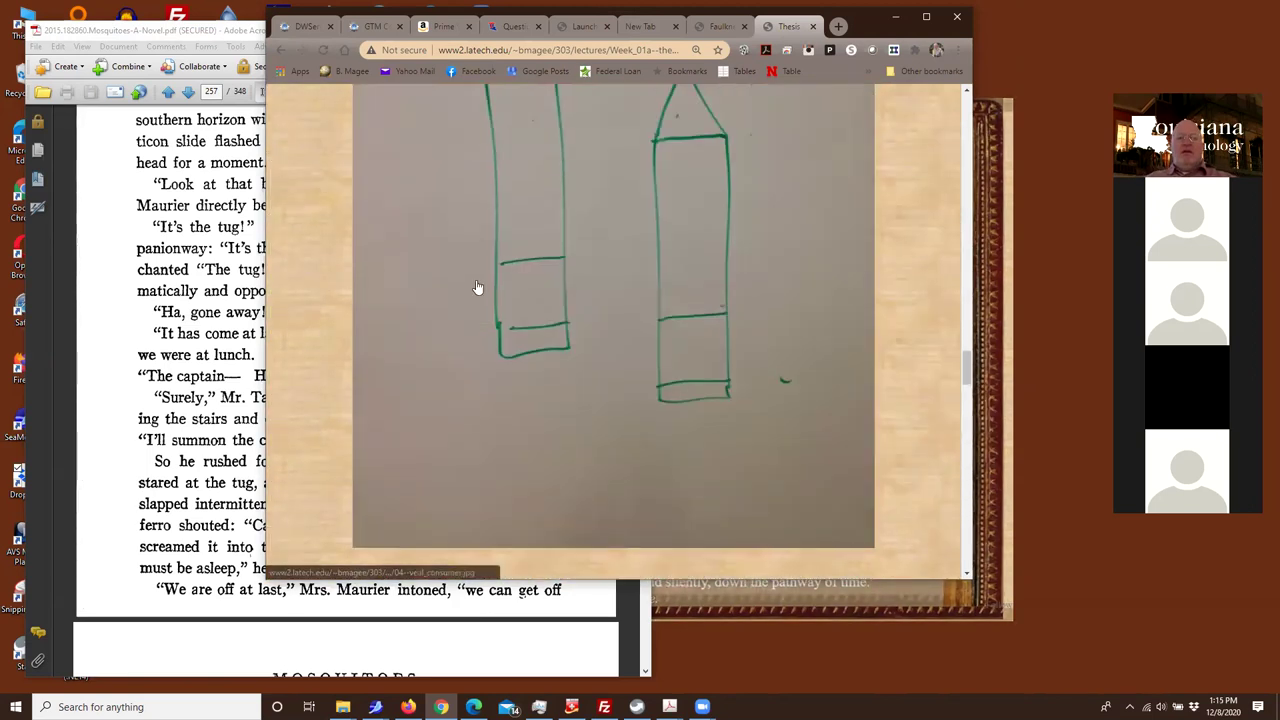
scroll(478, 287, "up", 8)
scroll(469, 272, "down", 3)
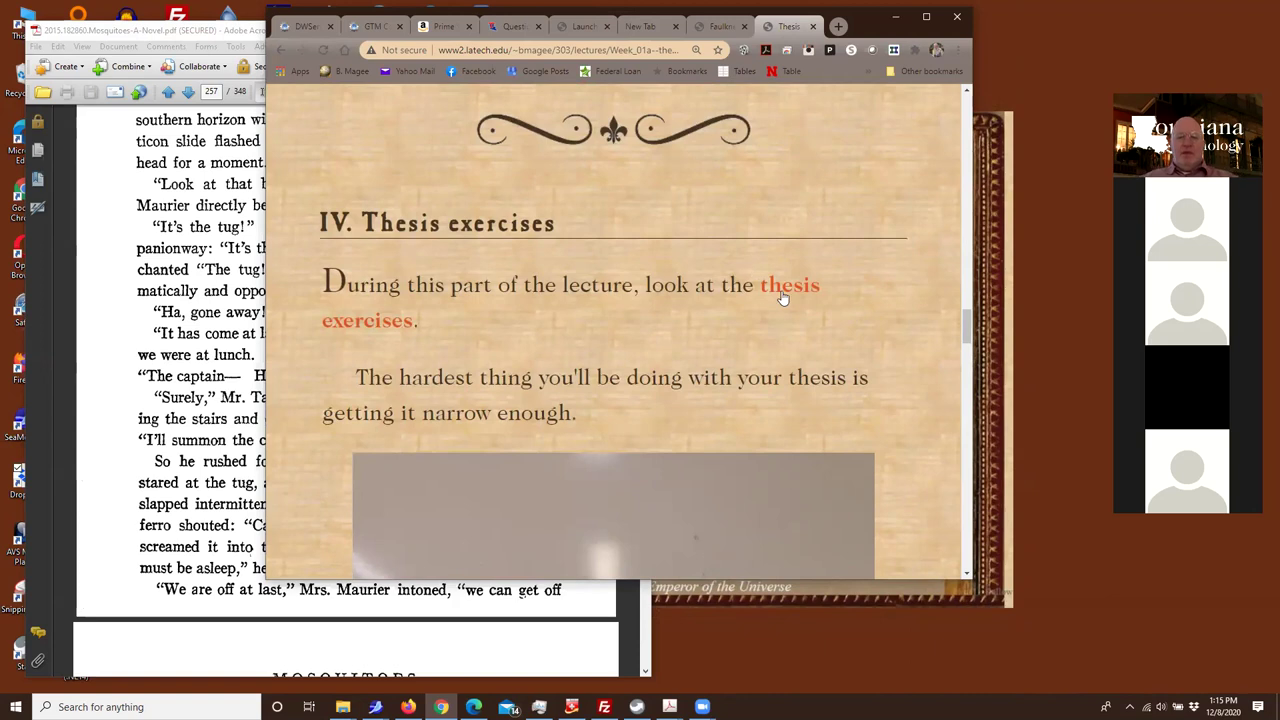
scroll(777, 357, "down", 4)
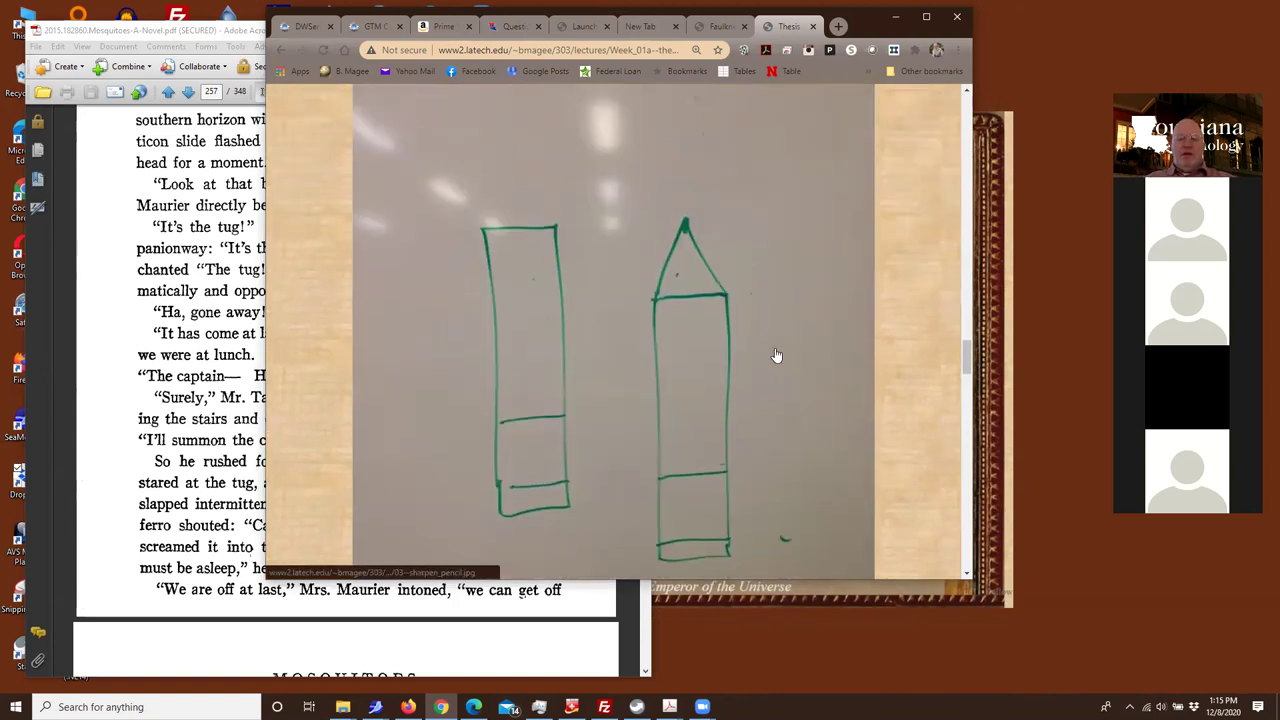
scroll(752, 309, "down", 3)
scroll(751, 318, "up", 7)
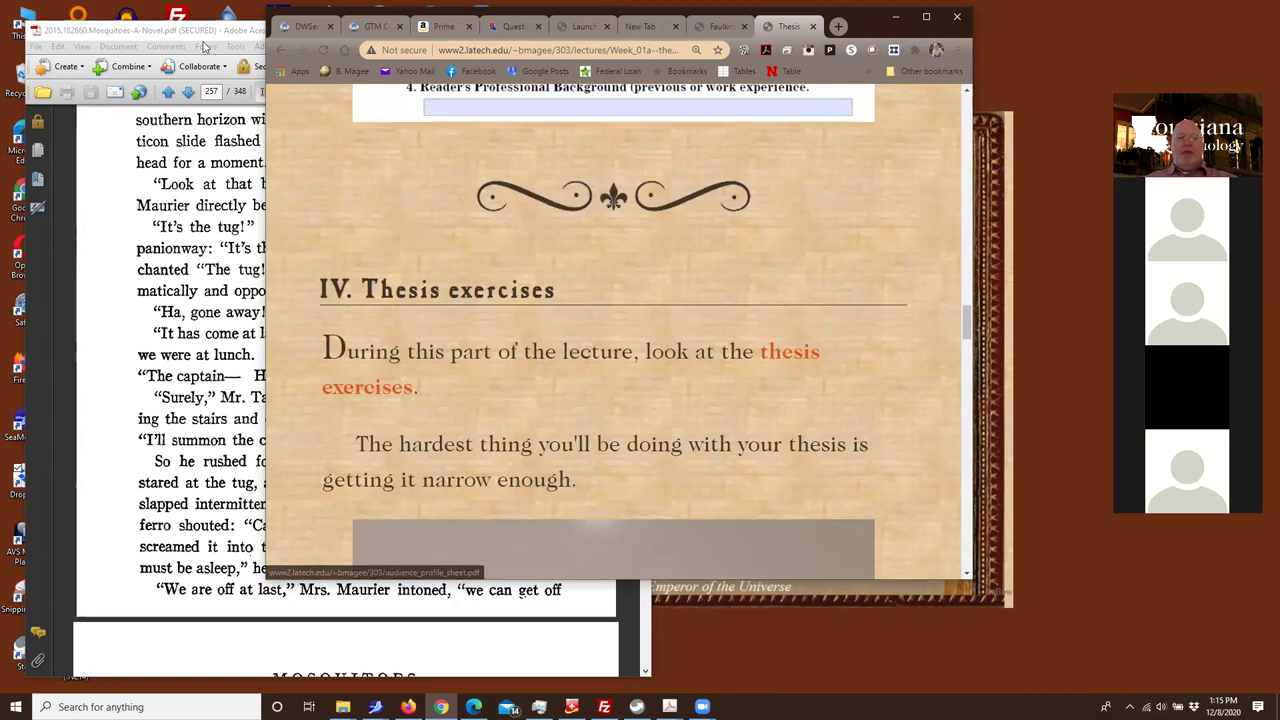
Return to the syllabus and highlight the Week 1 Period 1 and Period 2 assignment lists
left_click(279, 51)
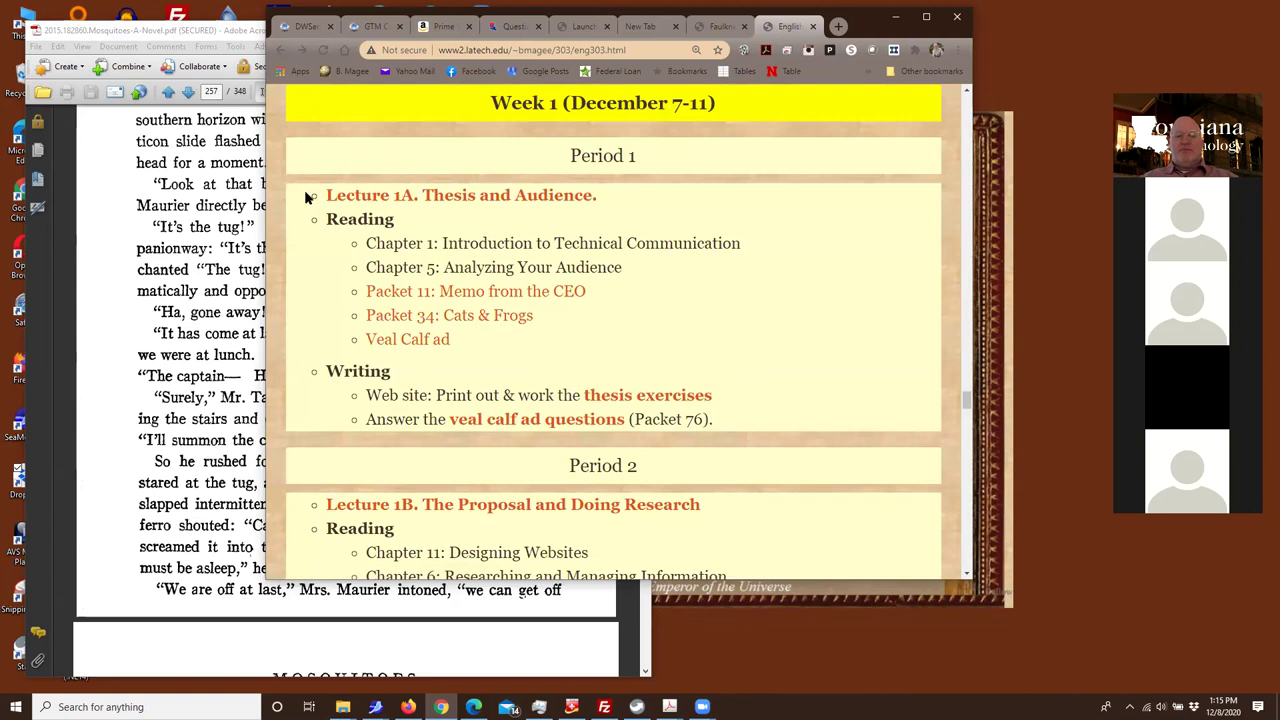
left_click_drag(312, 195, 714, 400)
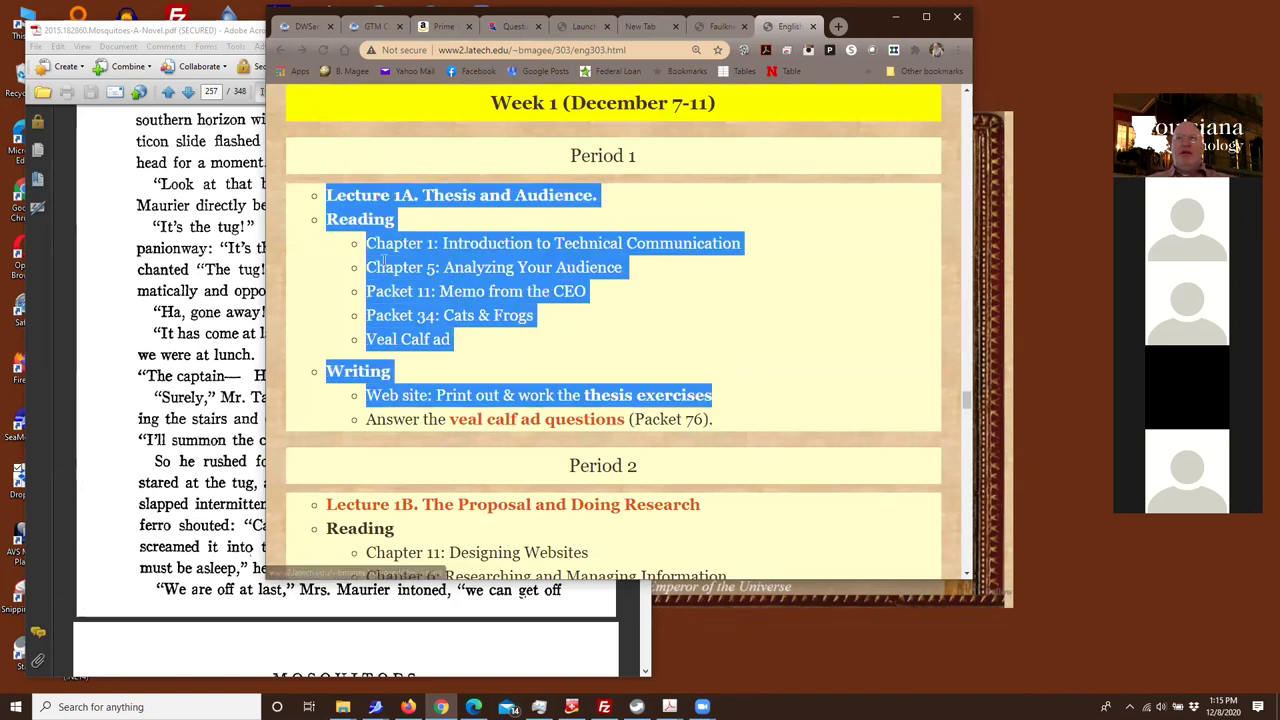
scroll(400, 240, "down", 2)
scroll(362, 246, "down", 3)
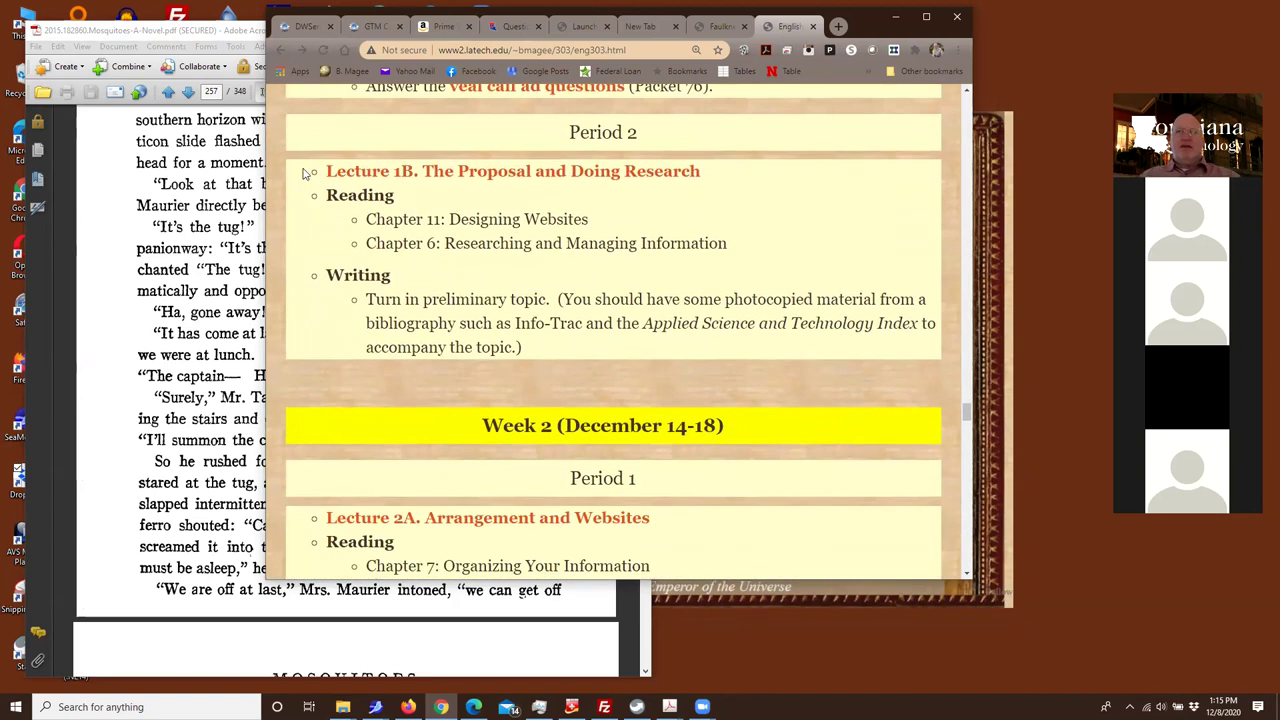
left_click_drag(306, 174, 688, 370)
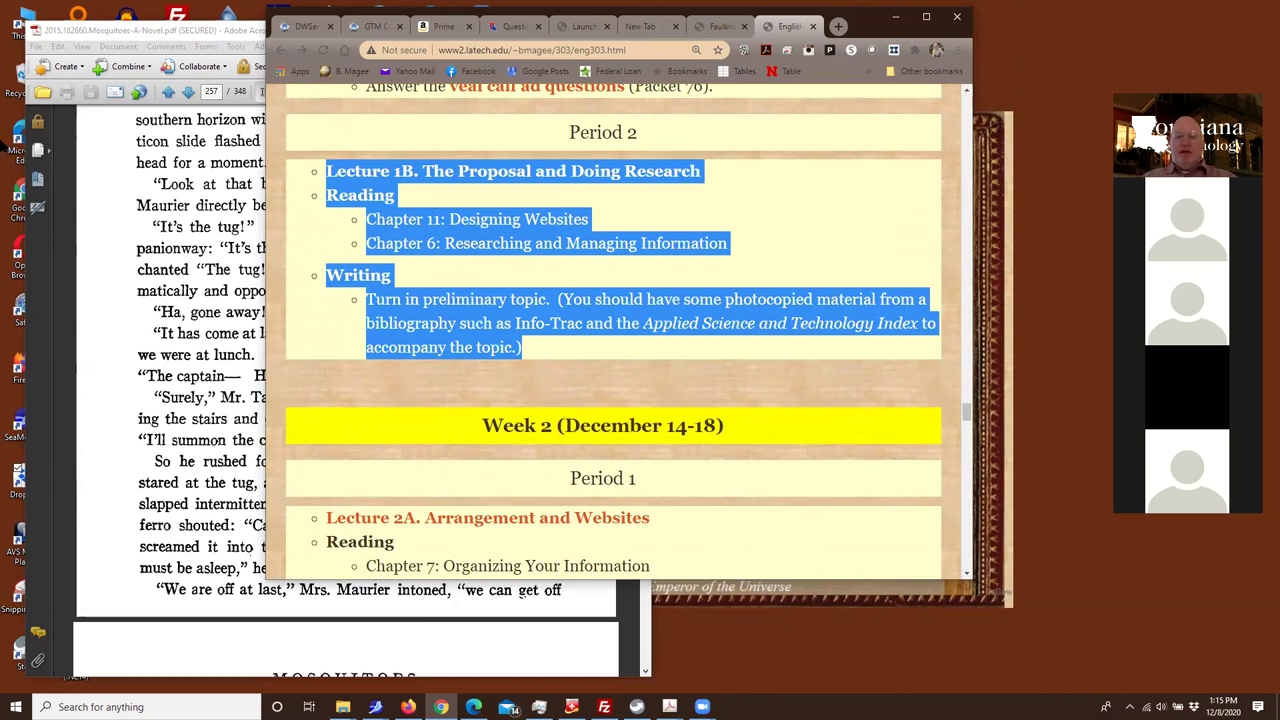
Scroll down to the Week 3 banner and back up to Week 2 Period 2's Proposal assignments
scroll(688, 403, "down", 10)
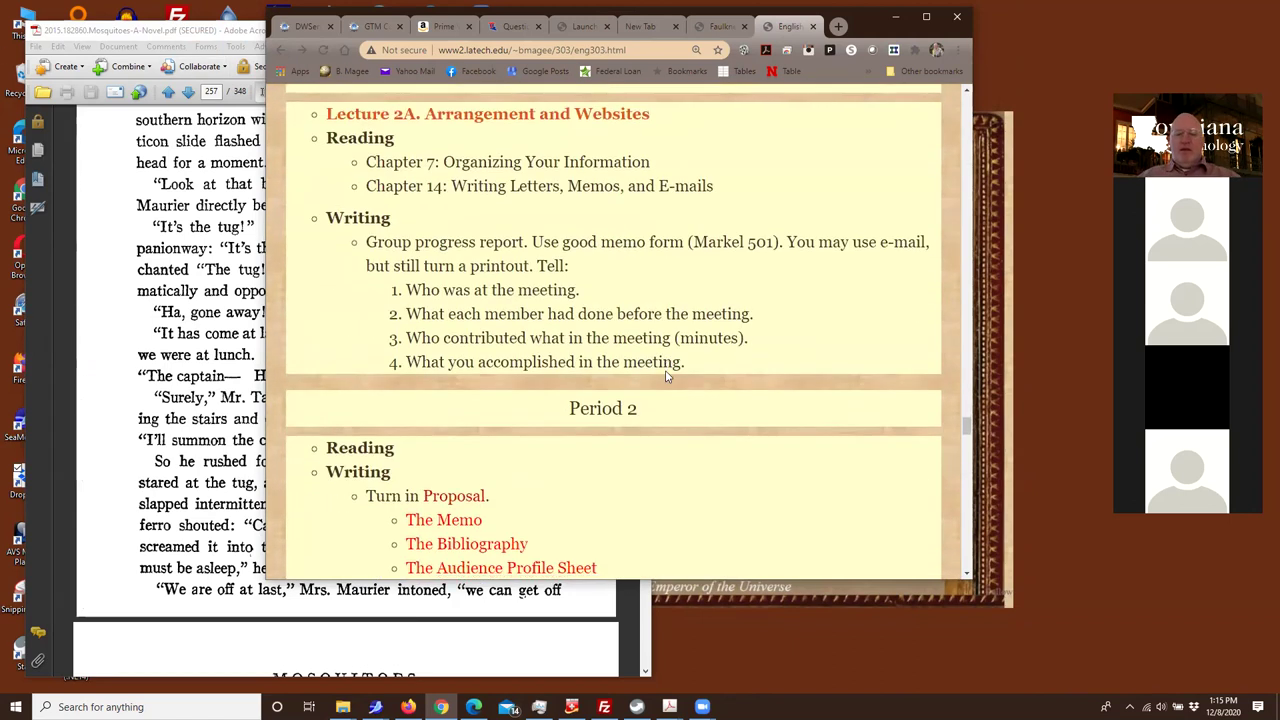
scroll(633, 352, "down", 5)
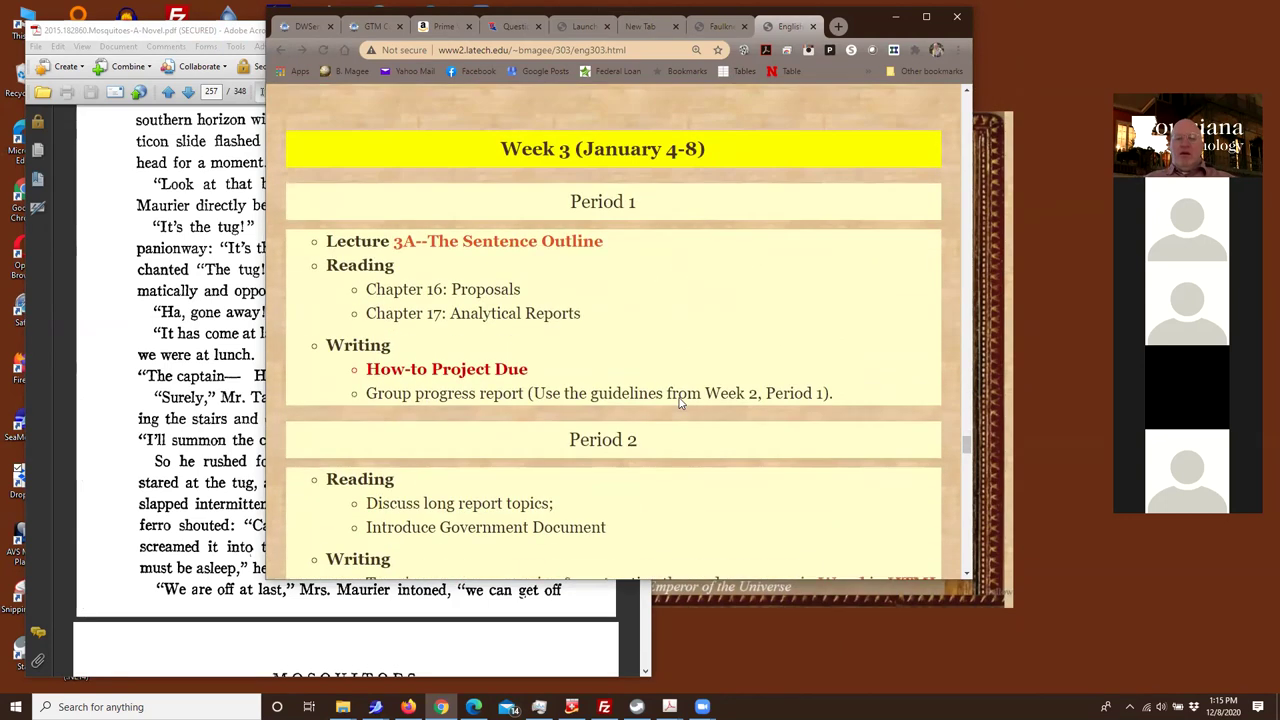
scroll(663, 363, "up", 2)
scroll(676, 395, "up", 5)
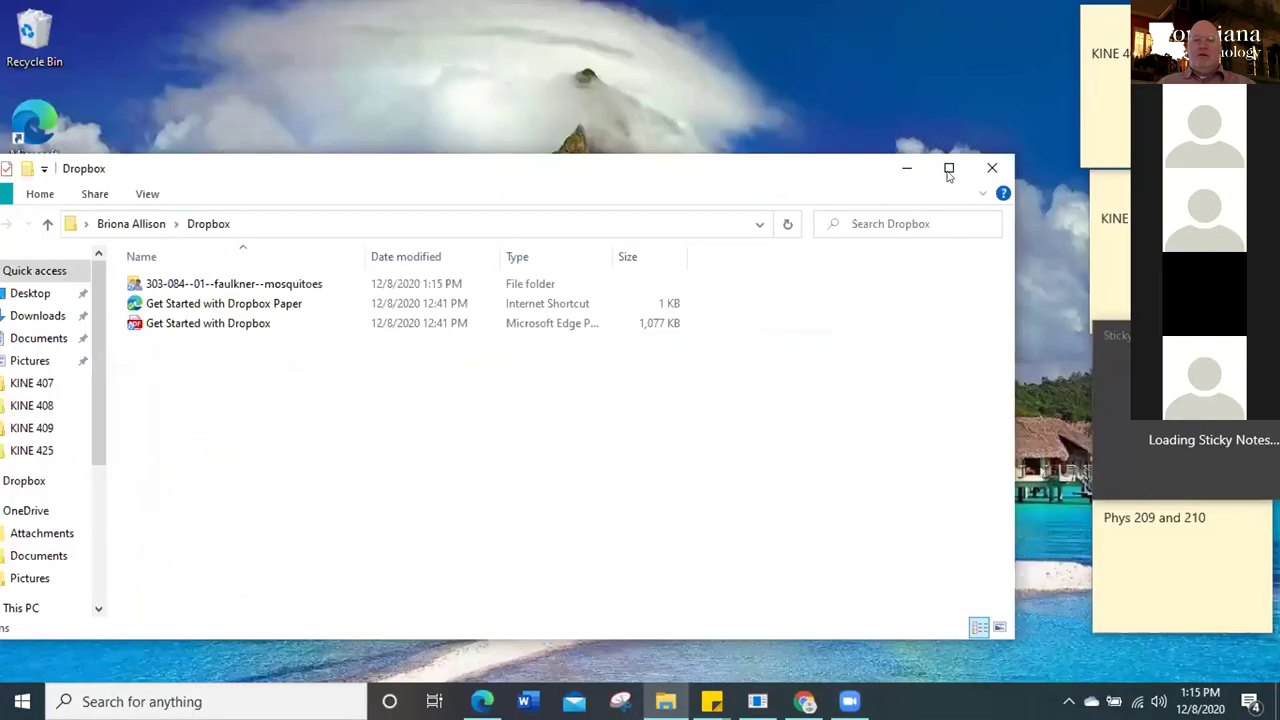
Open the texts/303-084--01--faulkner--mosquitoes folder inside the Dropbox course folder
left_click(991, 166)
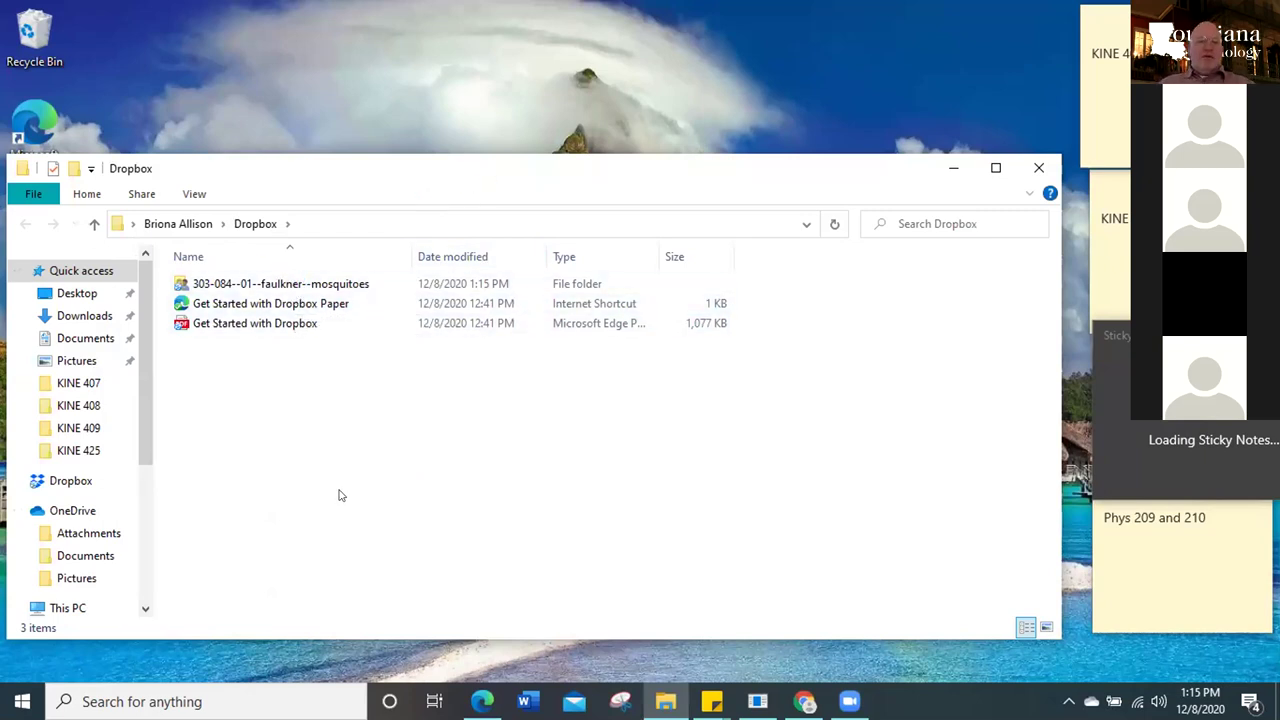
double_click(266, 284)
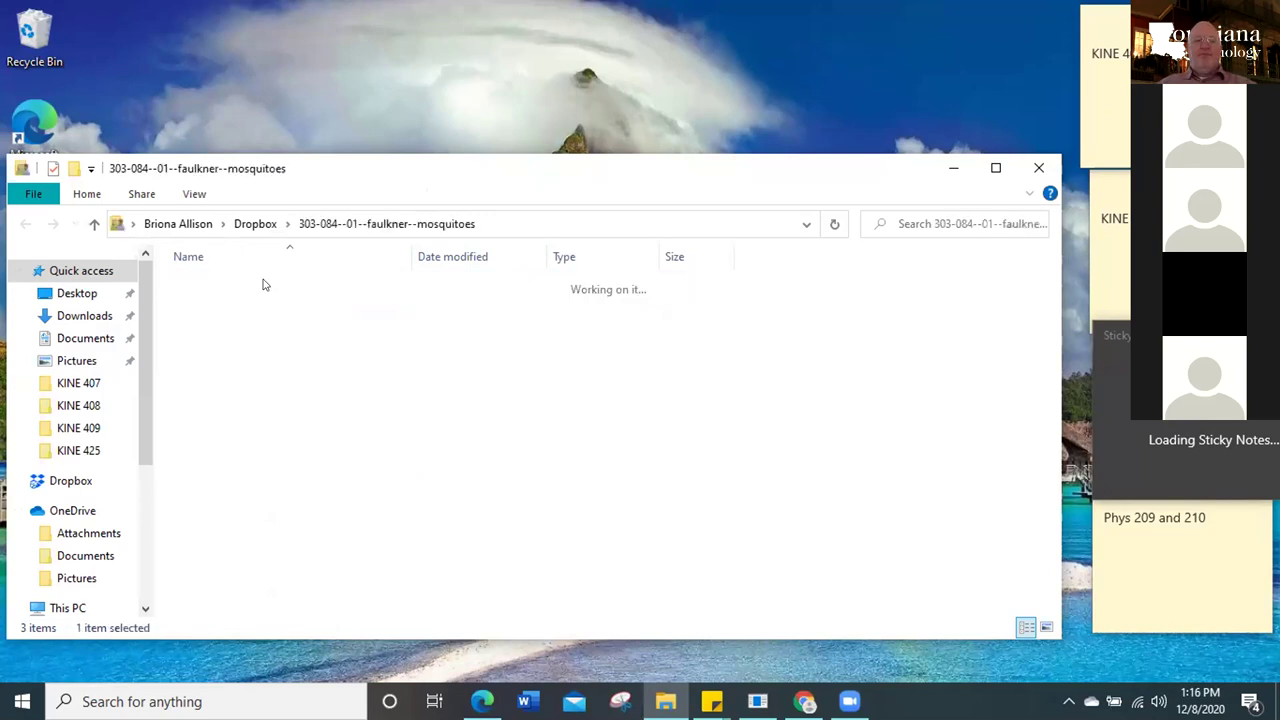
left_click(666, 403)
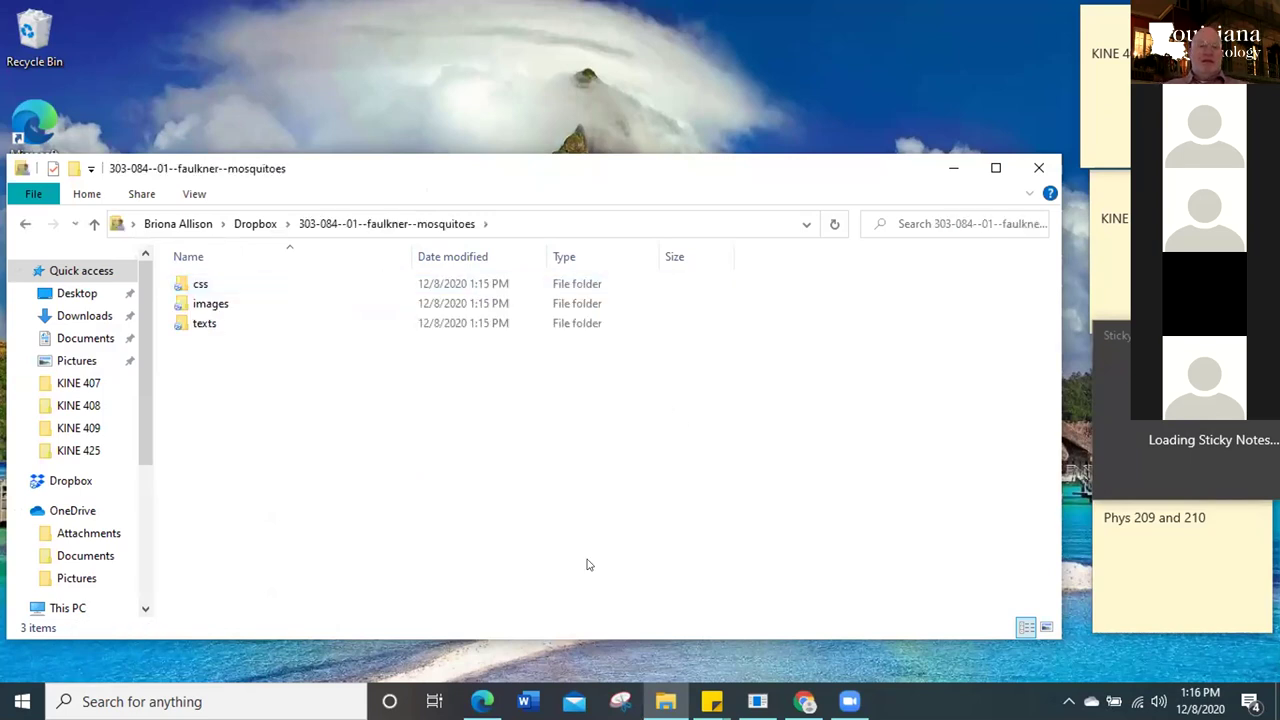
double_click(306, 322)
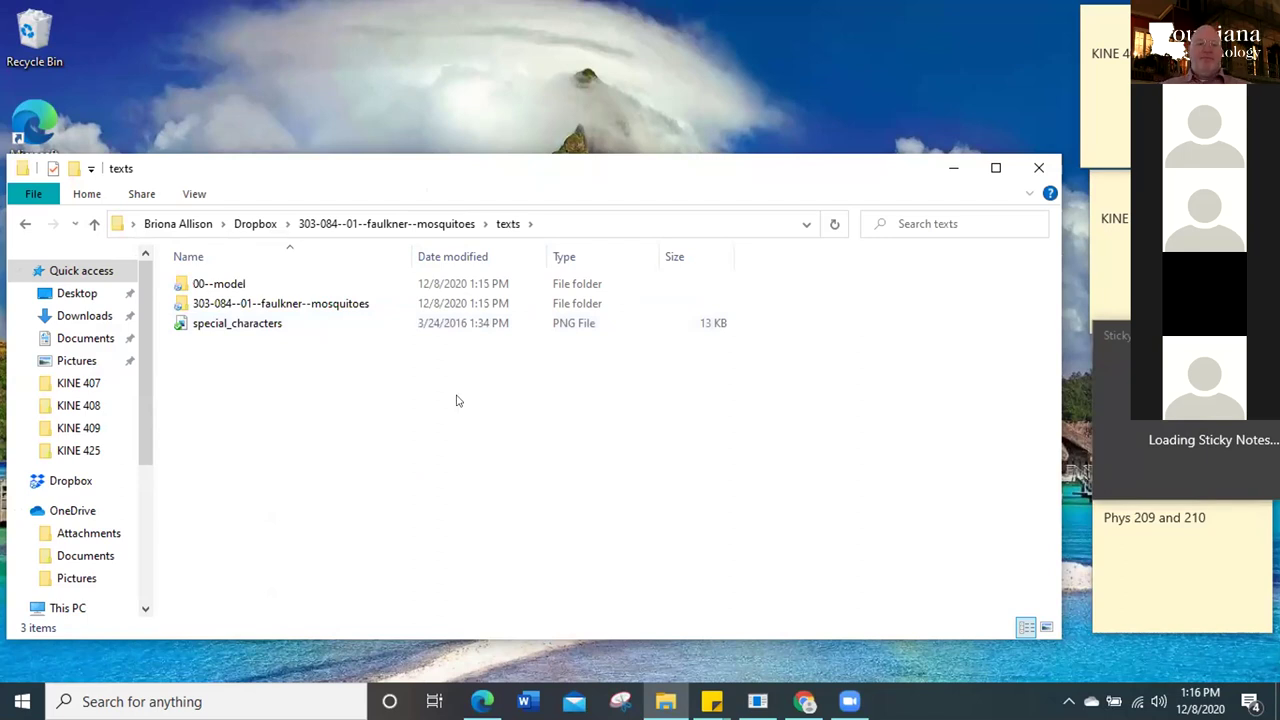
double_click(368, 306)
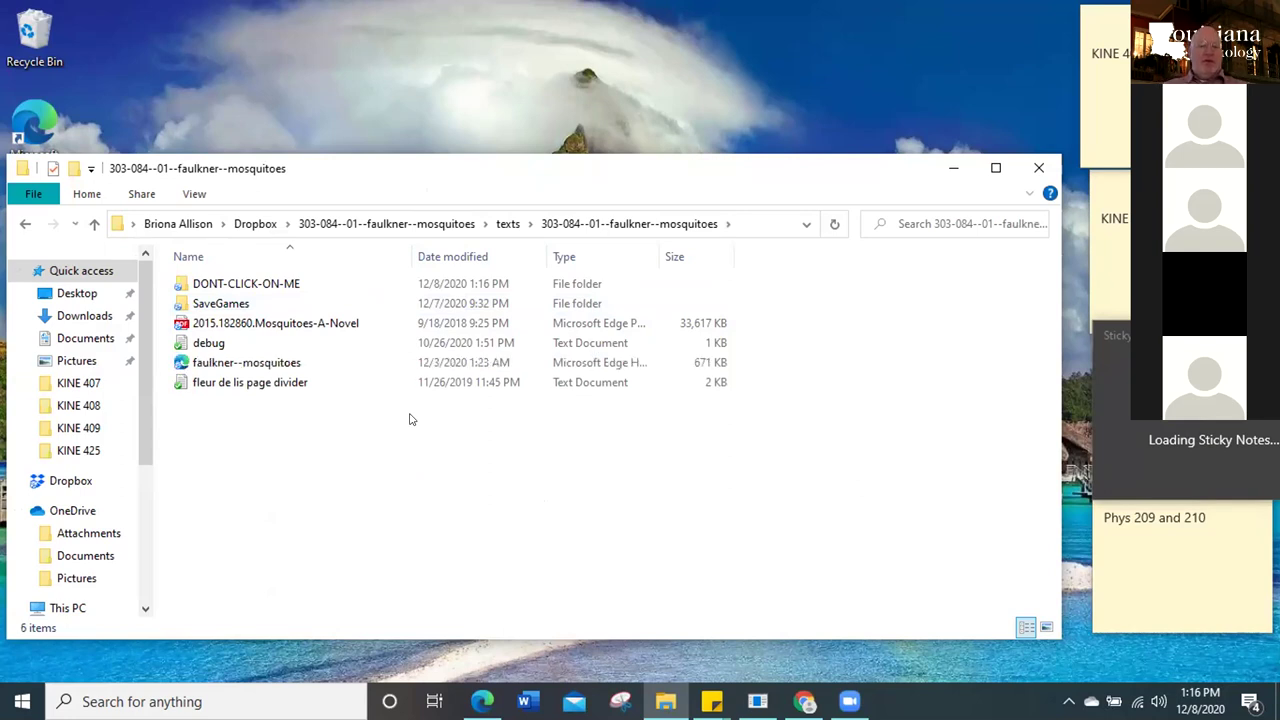
Switch the folder to List view and turn on file name extensions
left_click(193, 194)
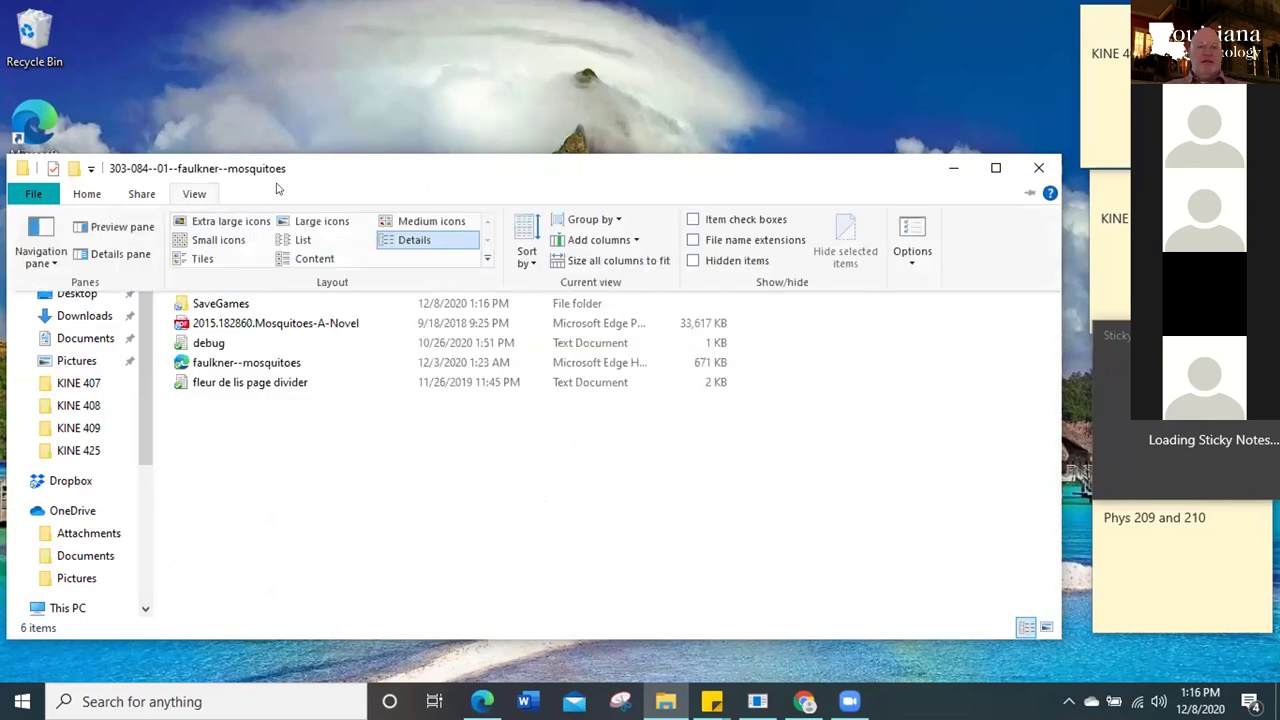
left_click(303, 243)
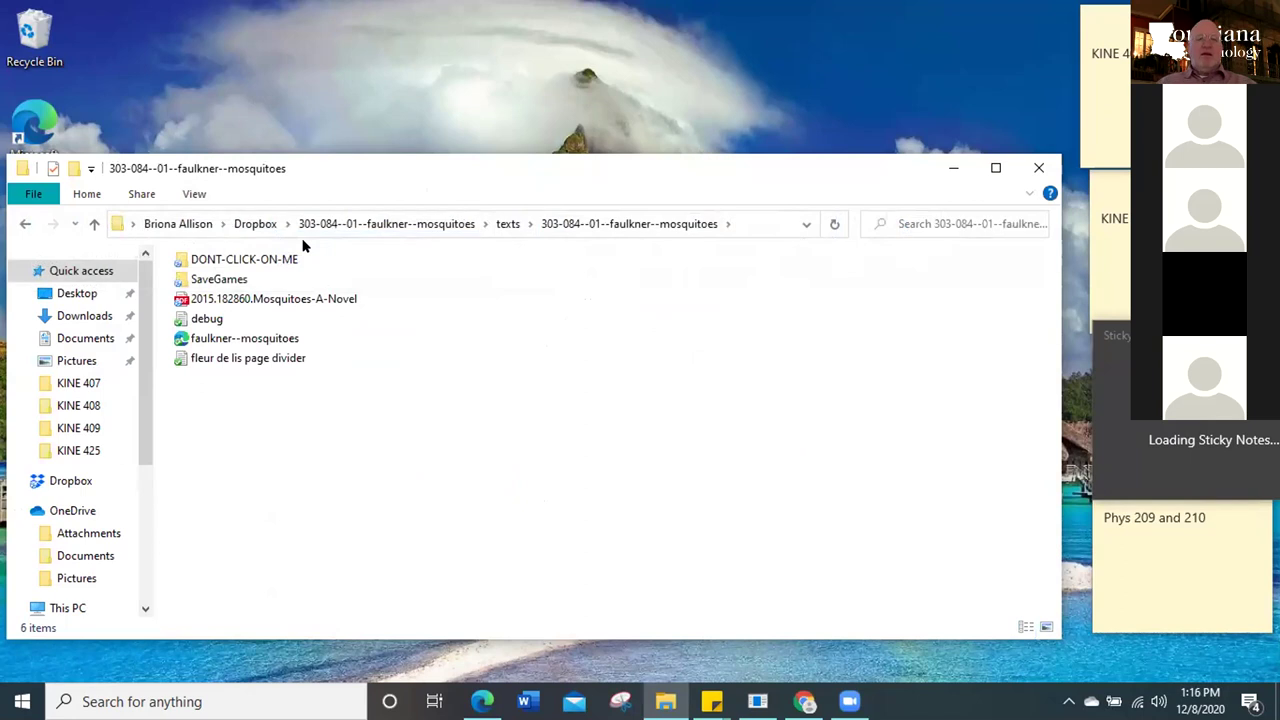
left_click(193, 195)
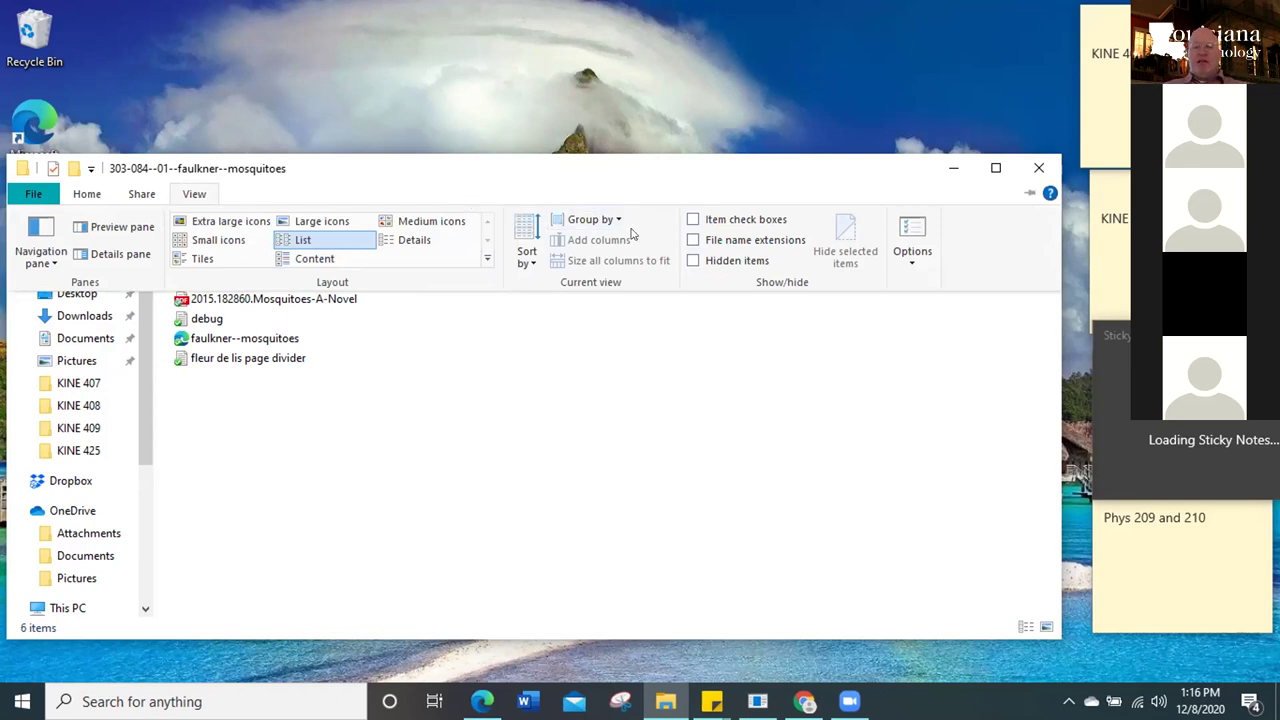
left_click(699, 247)
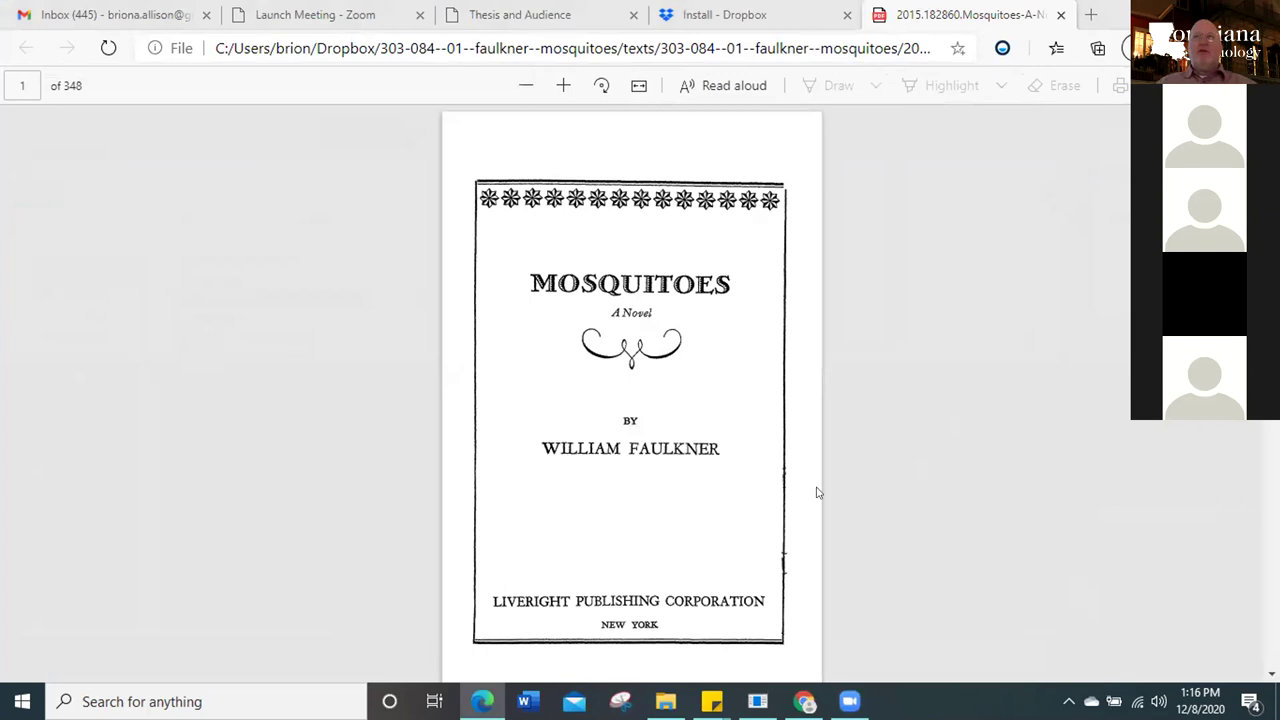
Jump the Mosquitoes PDF to page 257, then restore its window to a smaller size
mouse_move(712, 700)
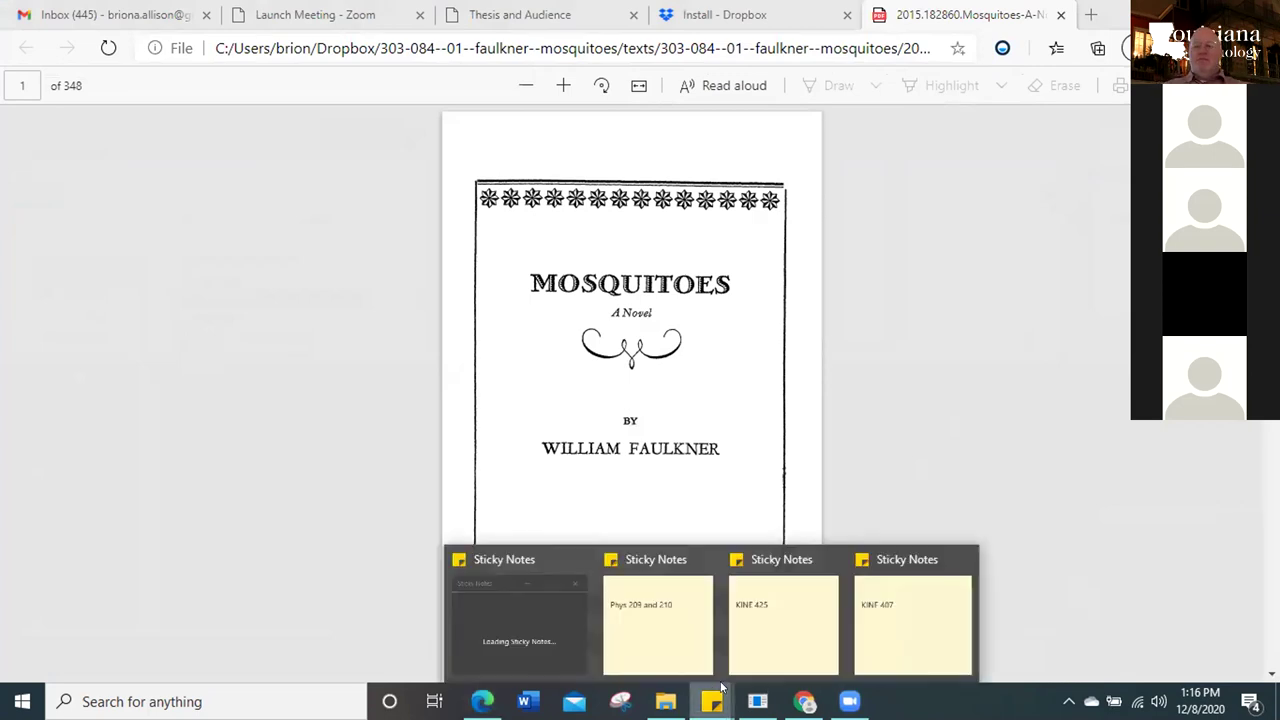
left_click(570, 622)
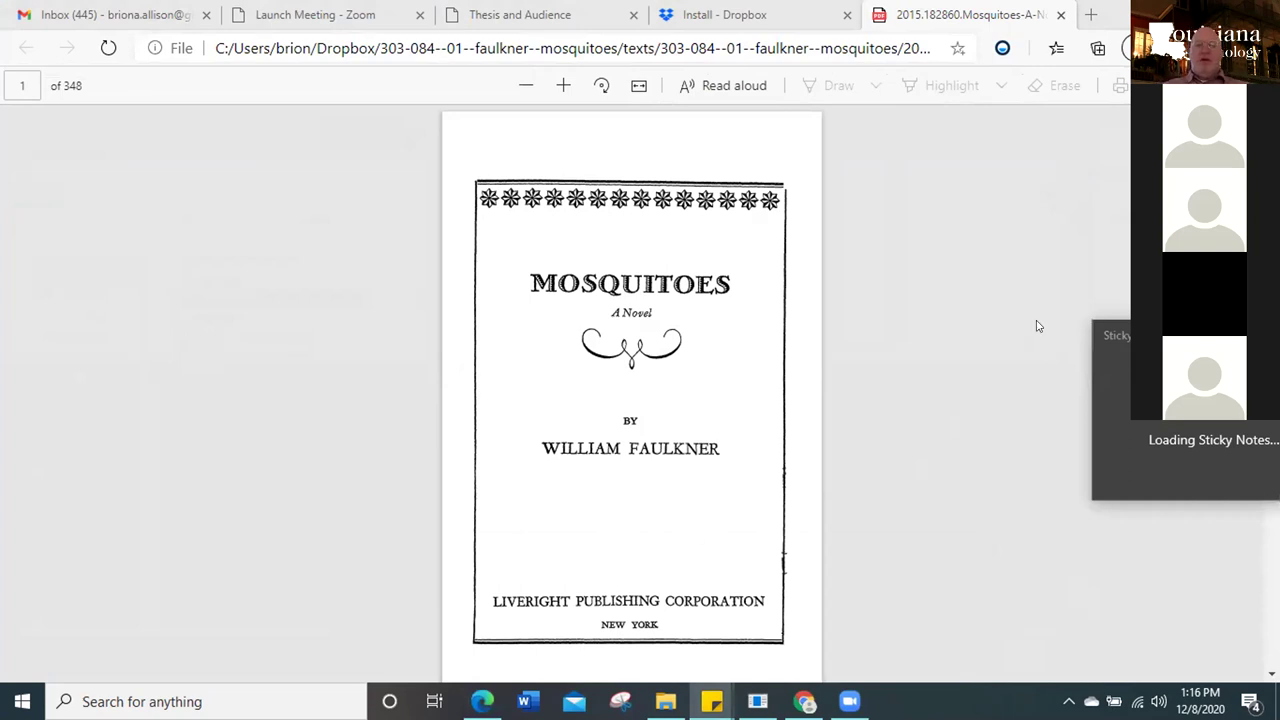
left_click(23, 80)
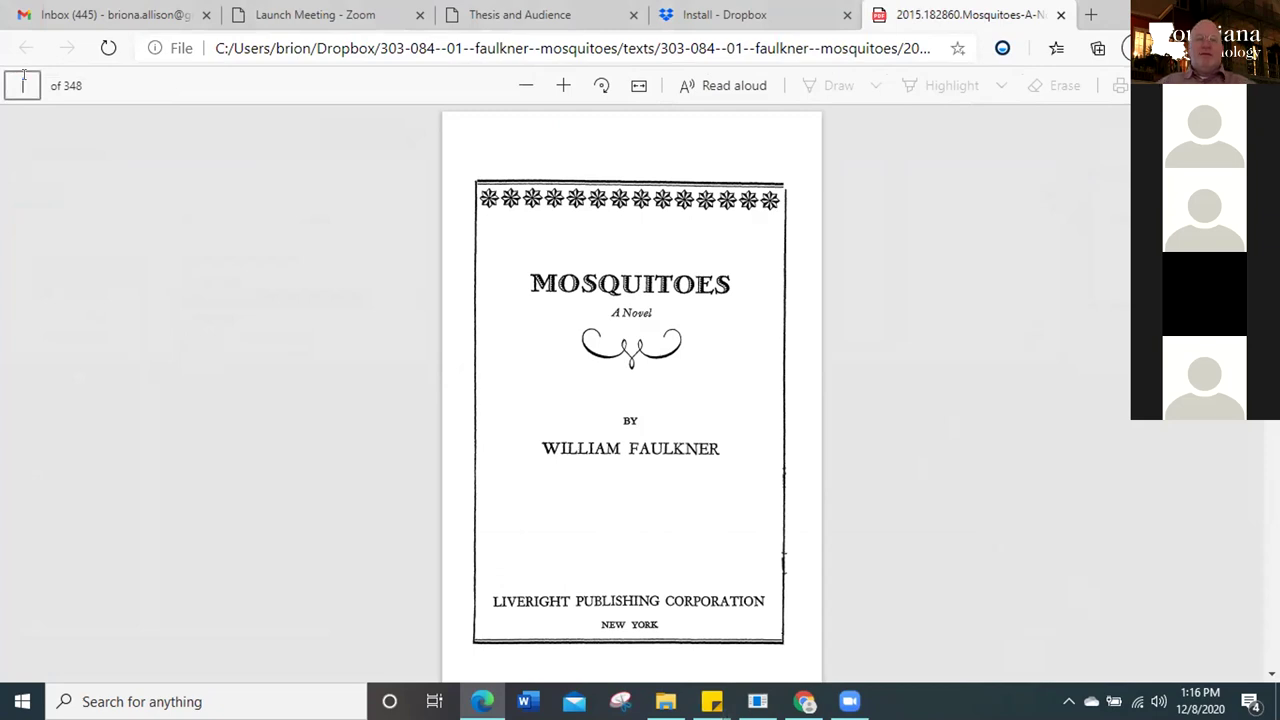
type("257")
key("Return")
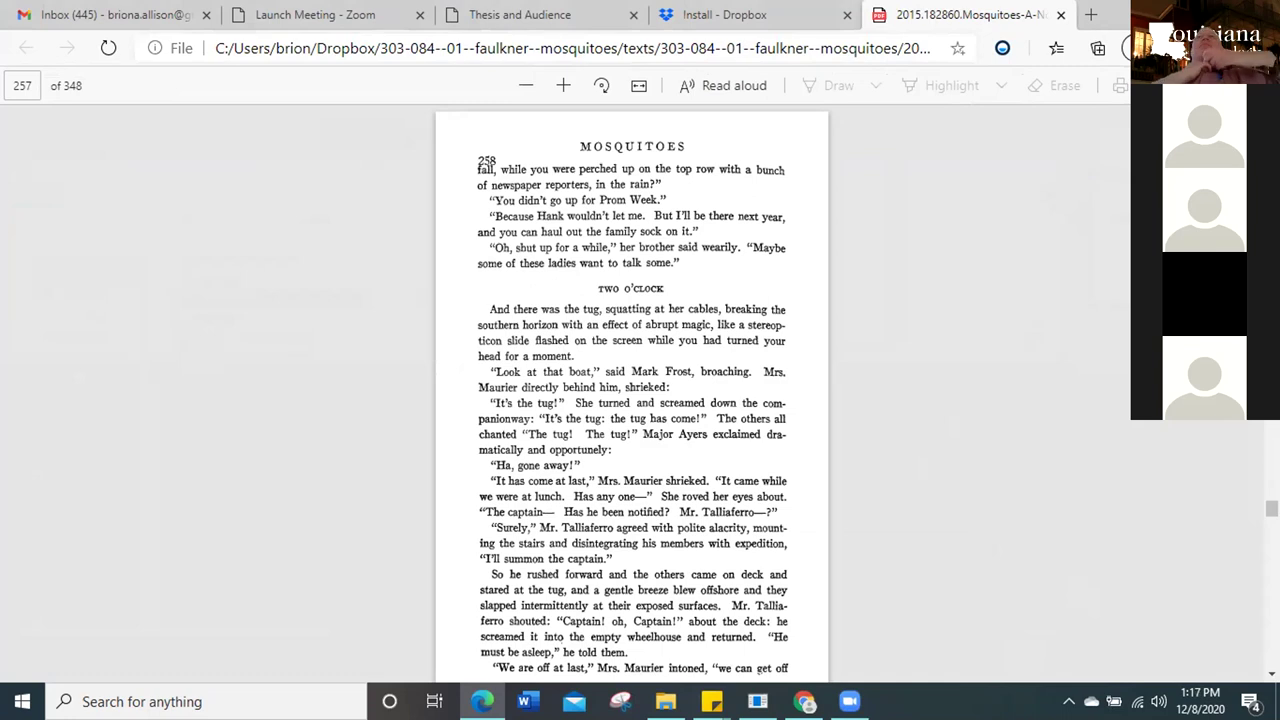
left_click(1212, 14)
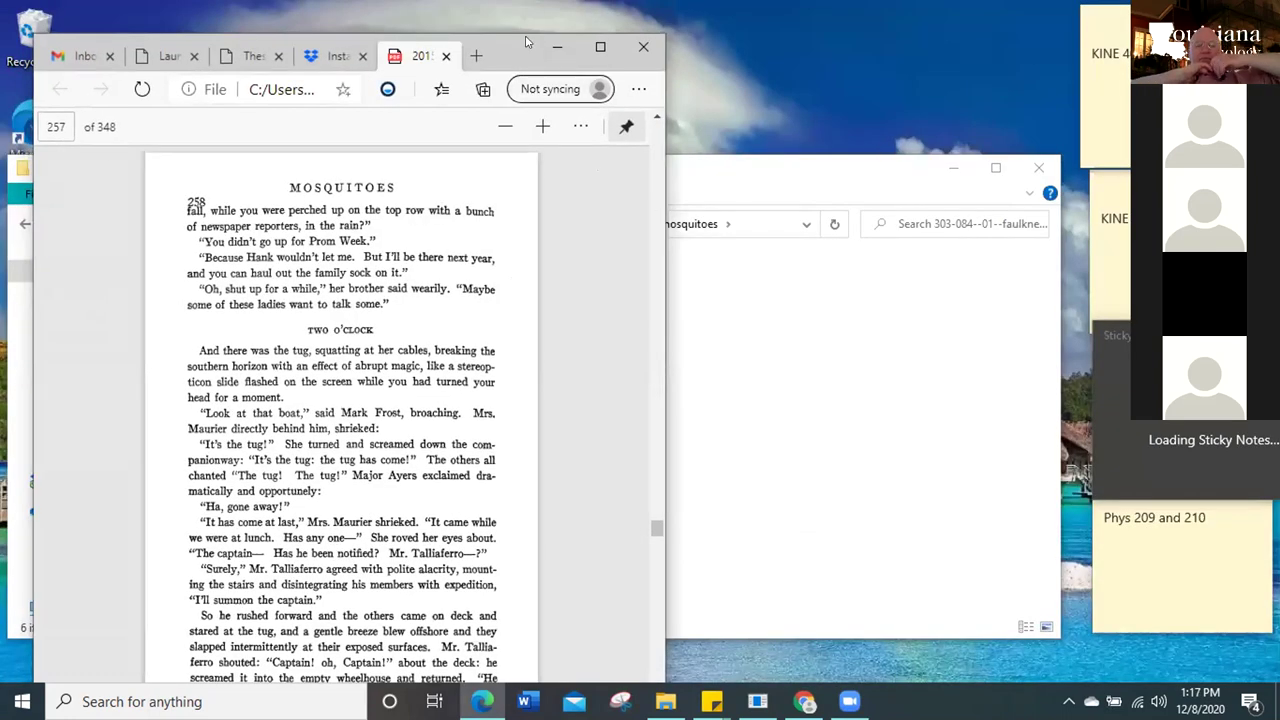
Move the novel PDF window up to the left side of the screen
left_click_drag(605, 70, 571, 38)
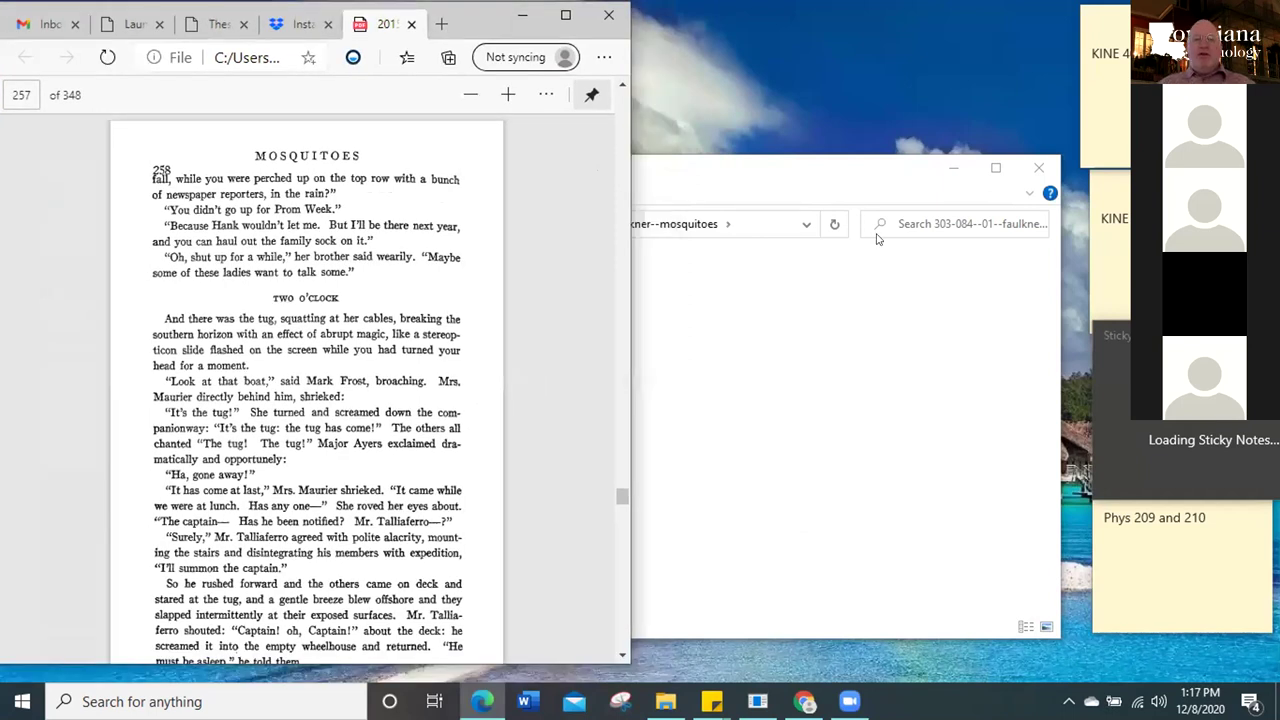
left_click(848, 180)
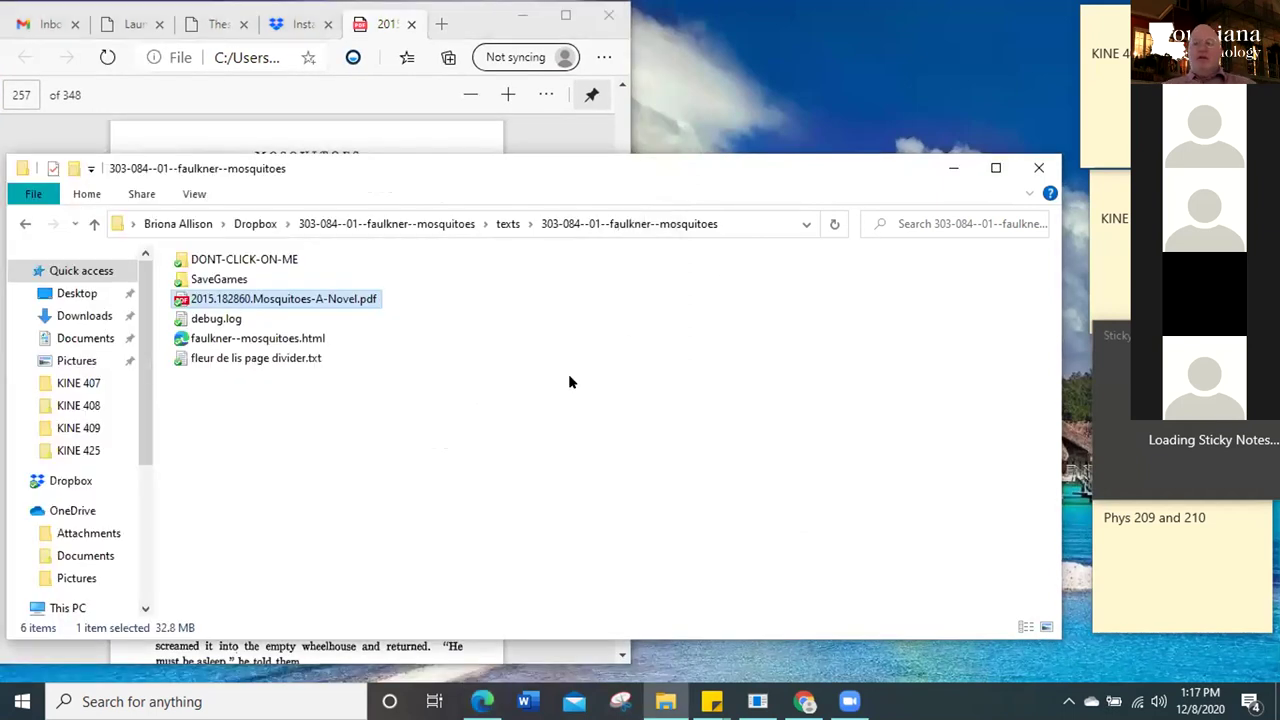
left_click(941, 175)
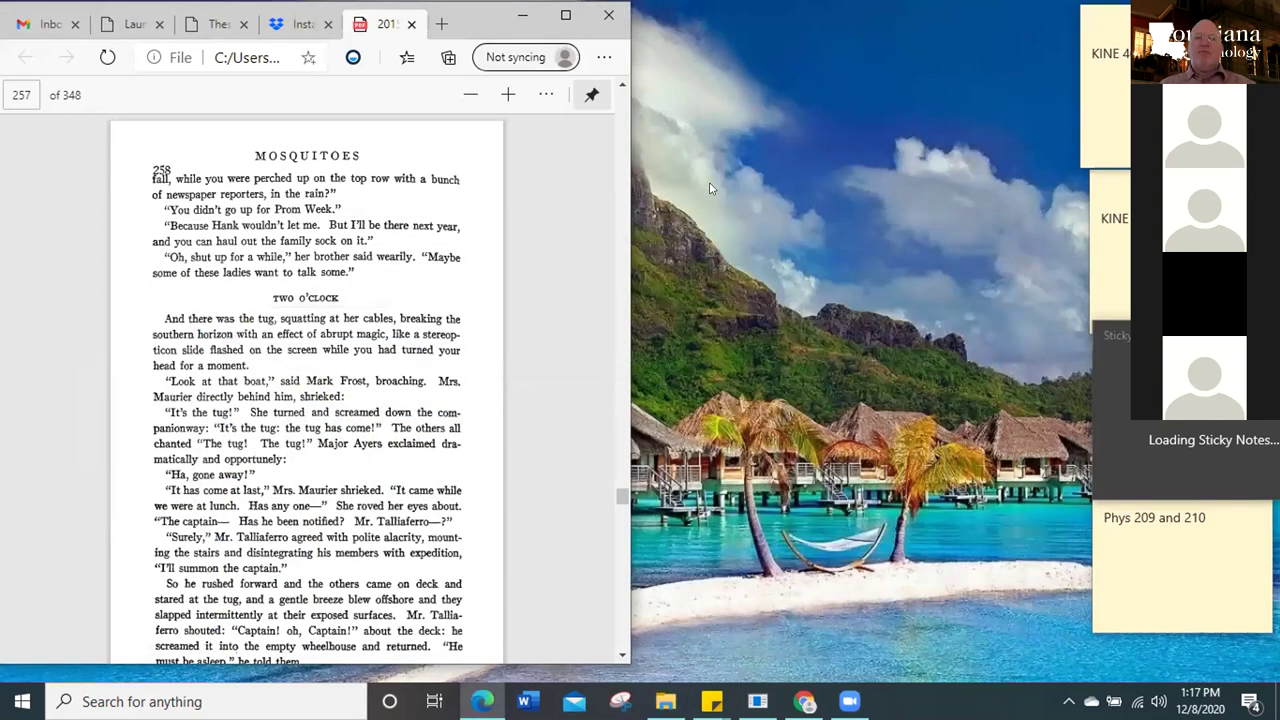
Split a blank new tab into its own Edge window and return to the Mosquitoes texts folder
left_click(441, 23)
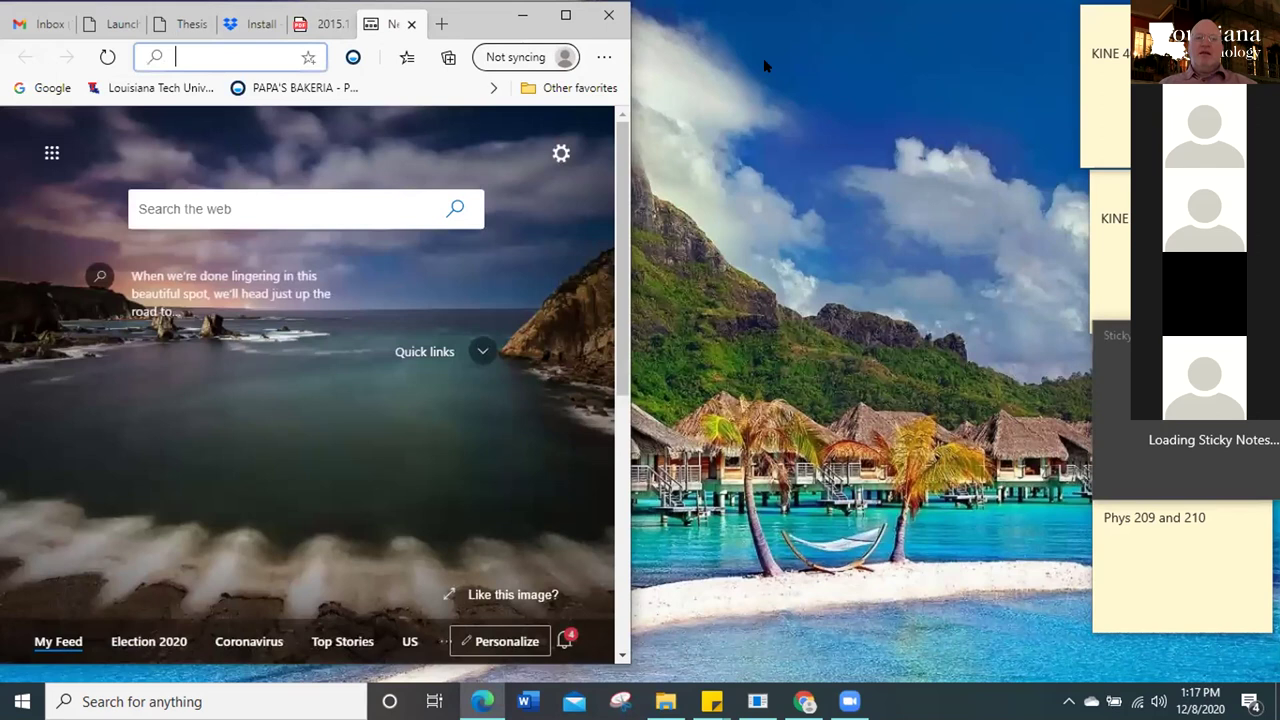
left_click_drag(763, 58, 760, 35)
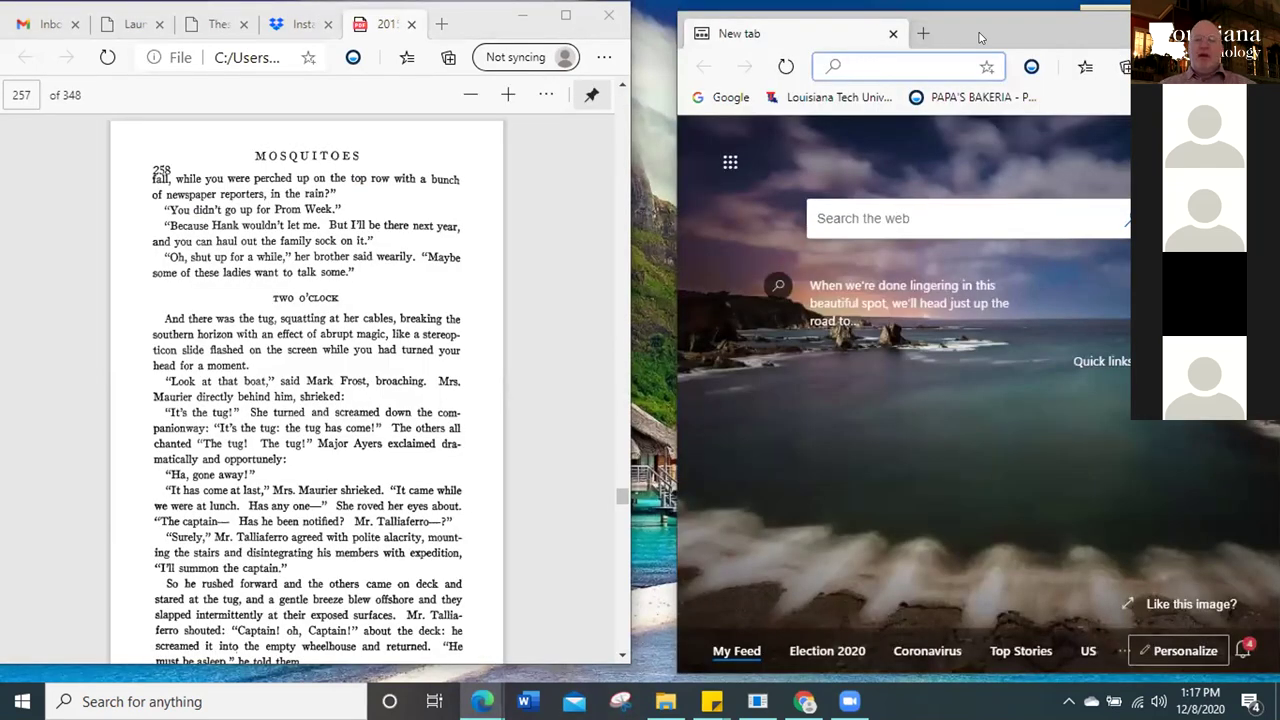
right_click(979, 17)
key("Escape")
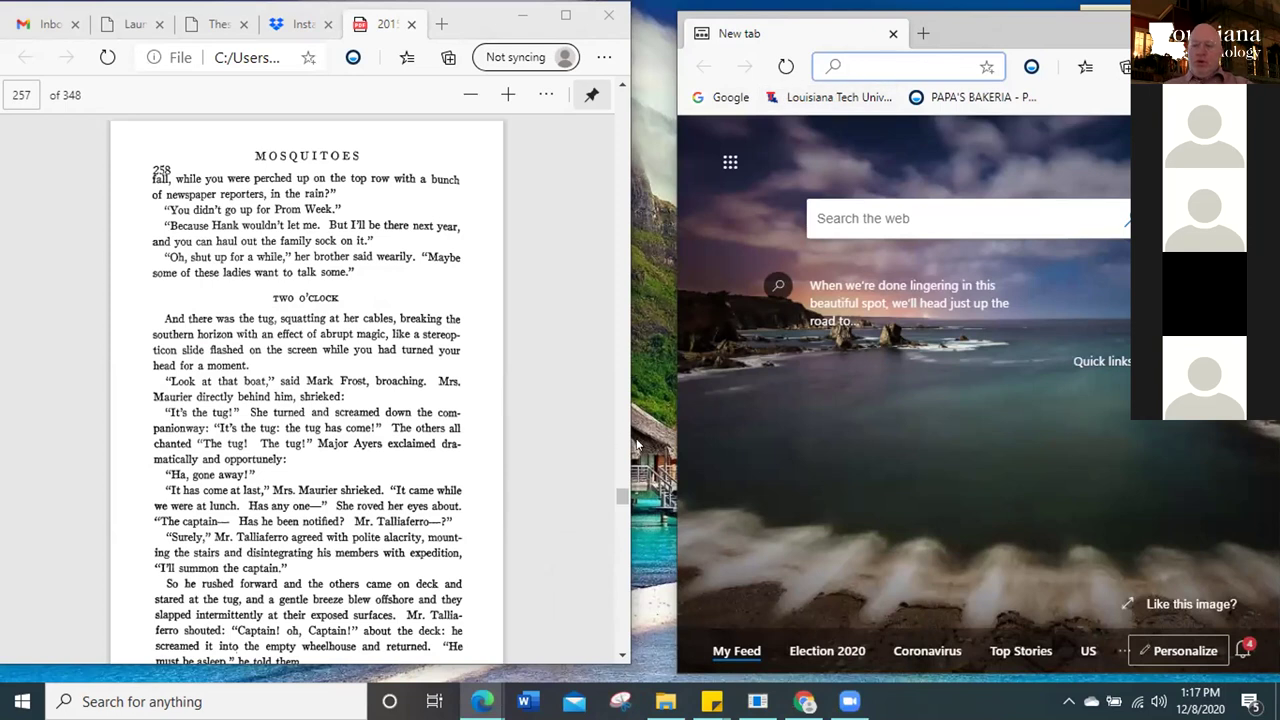
left_click(481, 701)
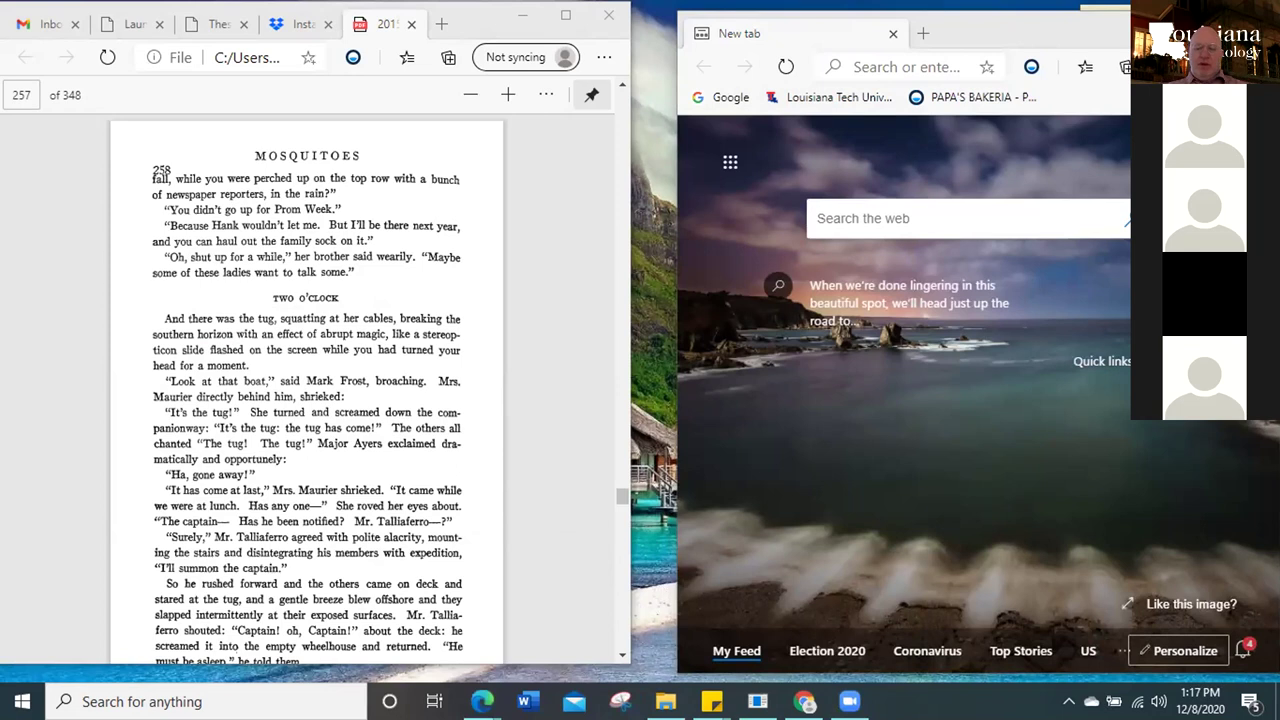
left_click(665, 701)
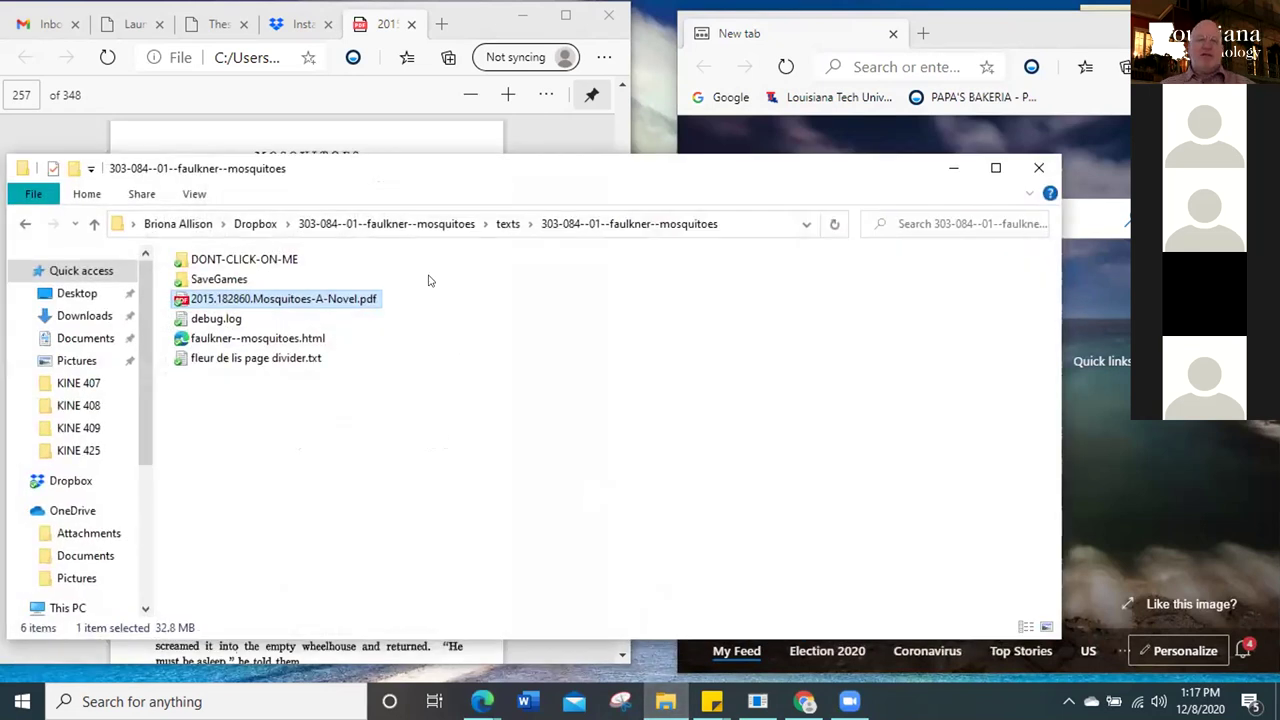
Open faulkner--mosquitoes.html from the Mosquitoes texts folder in Microsoft Edge
left_click_drag(592, 178, 704, 140)
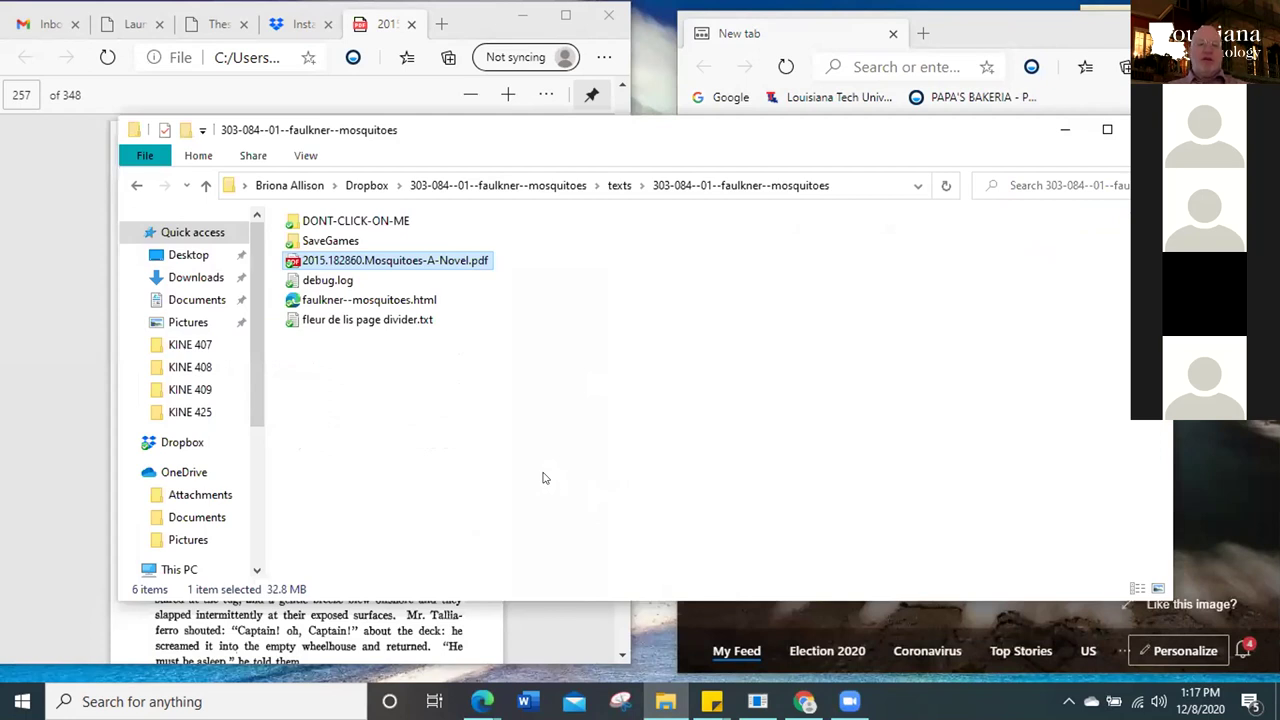
left_click(369, 300)
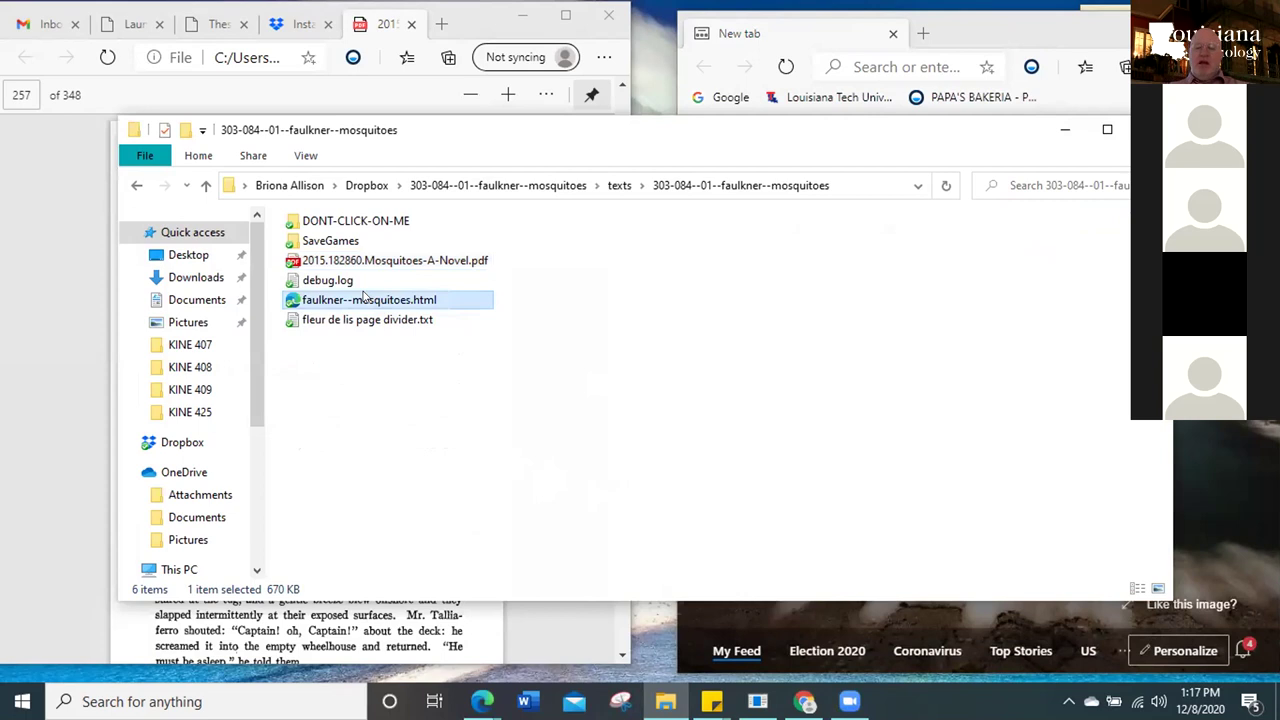
double_click(366, 297)
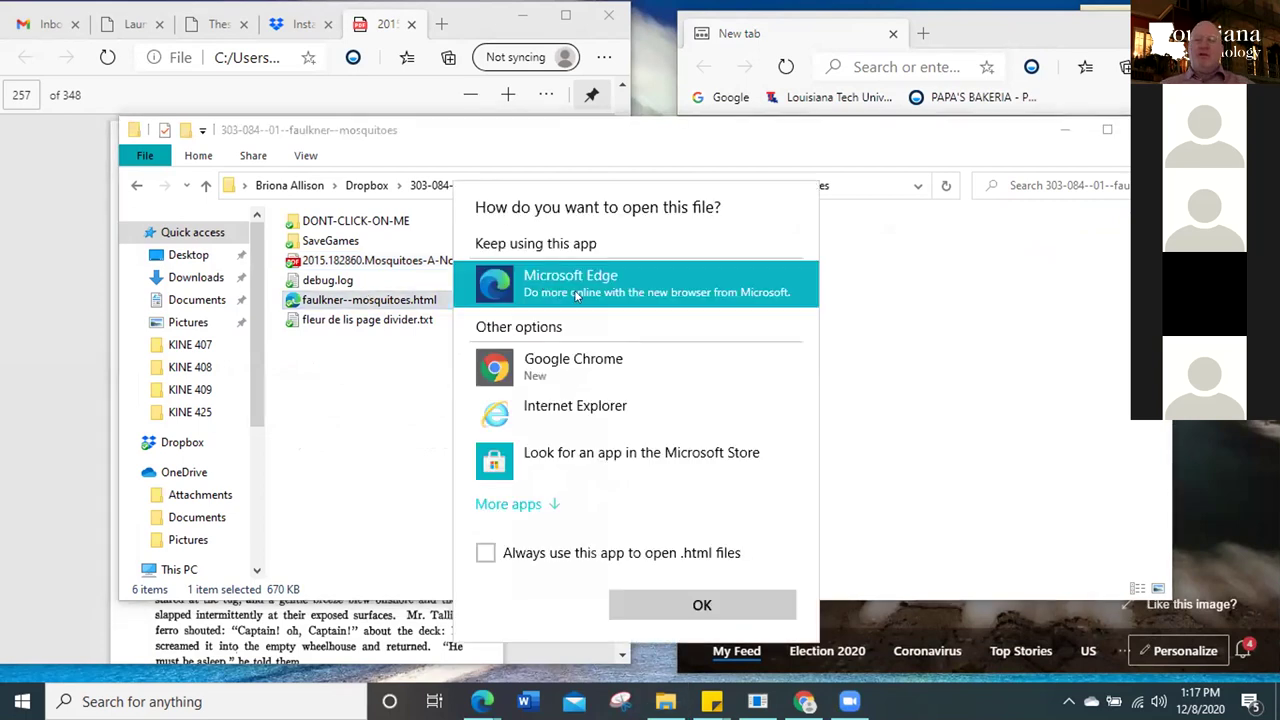
left_click(680, 600)
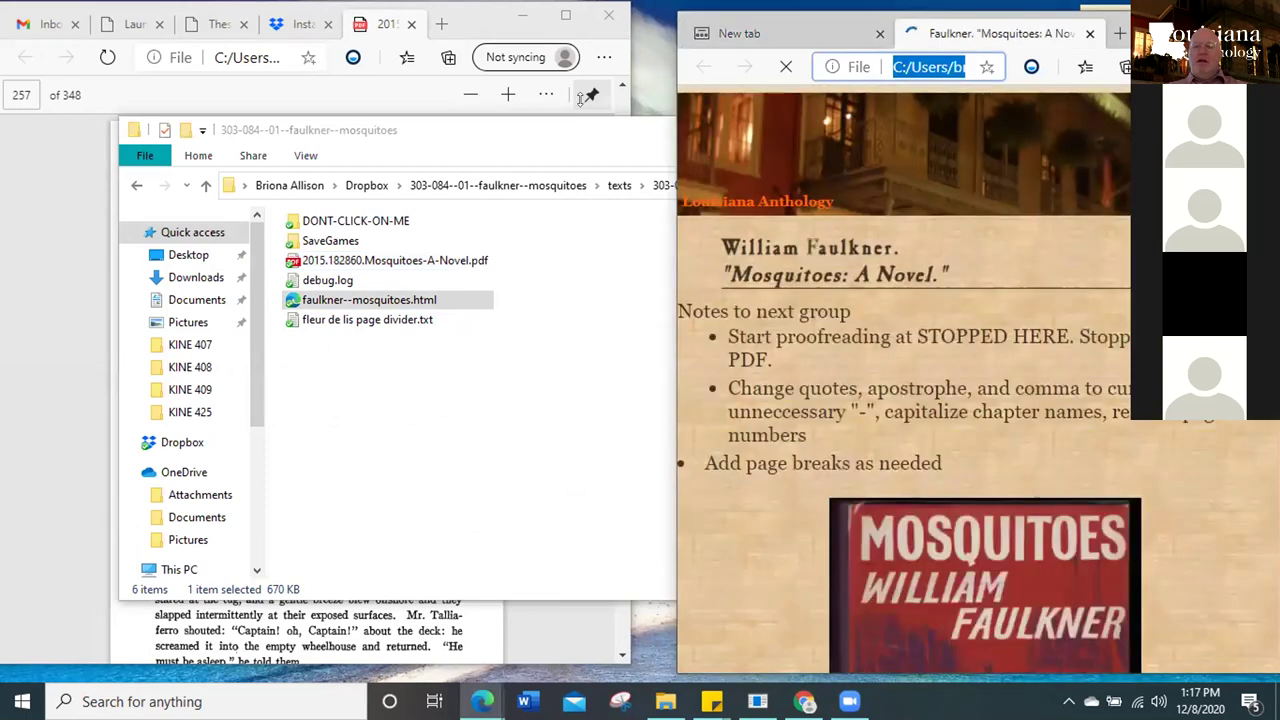
left_click(593, 142)
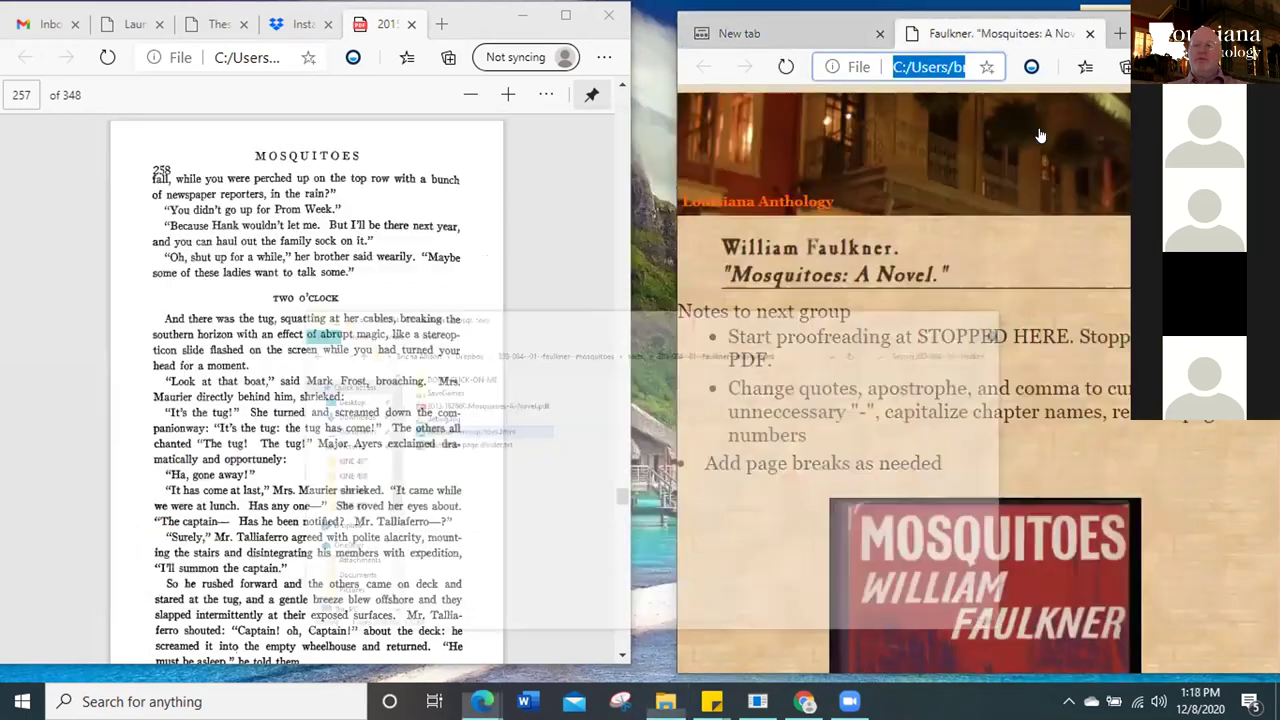
Search the Mosquitoes book page for 'stopped here'
left_click(1065, 130)
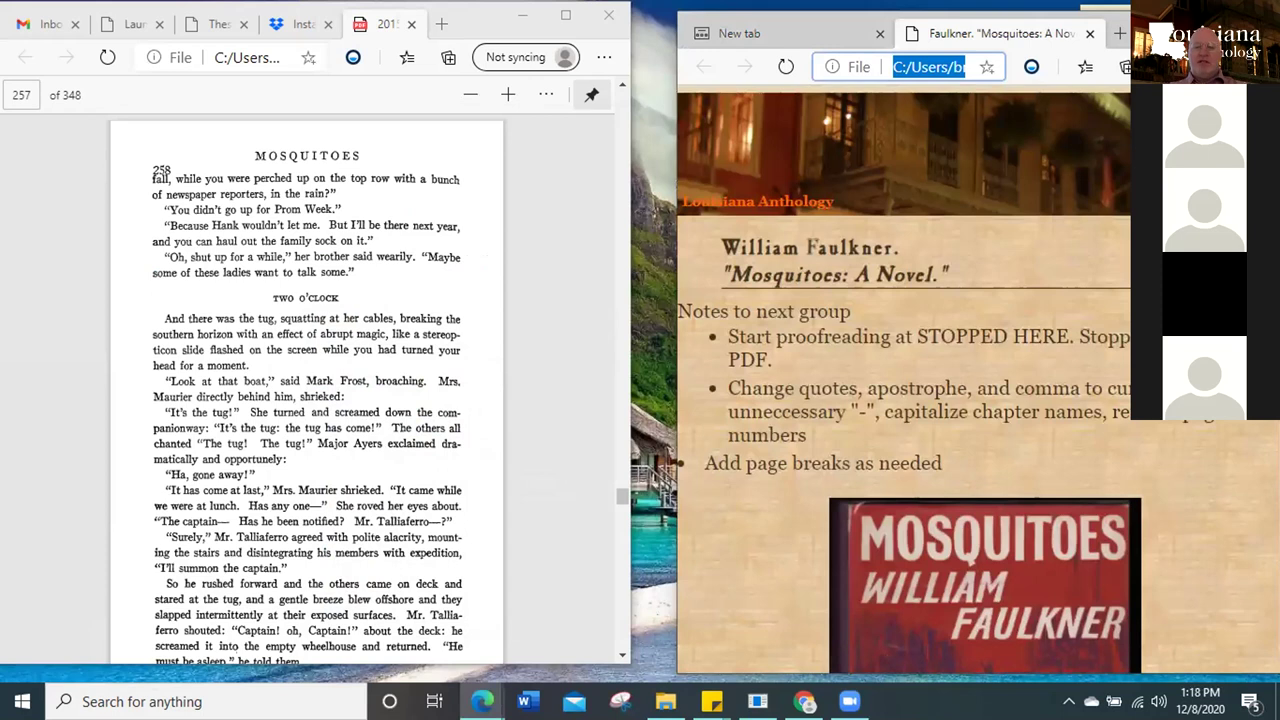
left_click_drag(1127, 27, 1105, 27)
left_click(921, 262)
key("ctrl+f")
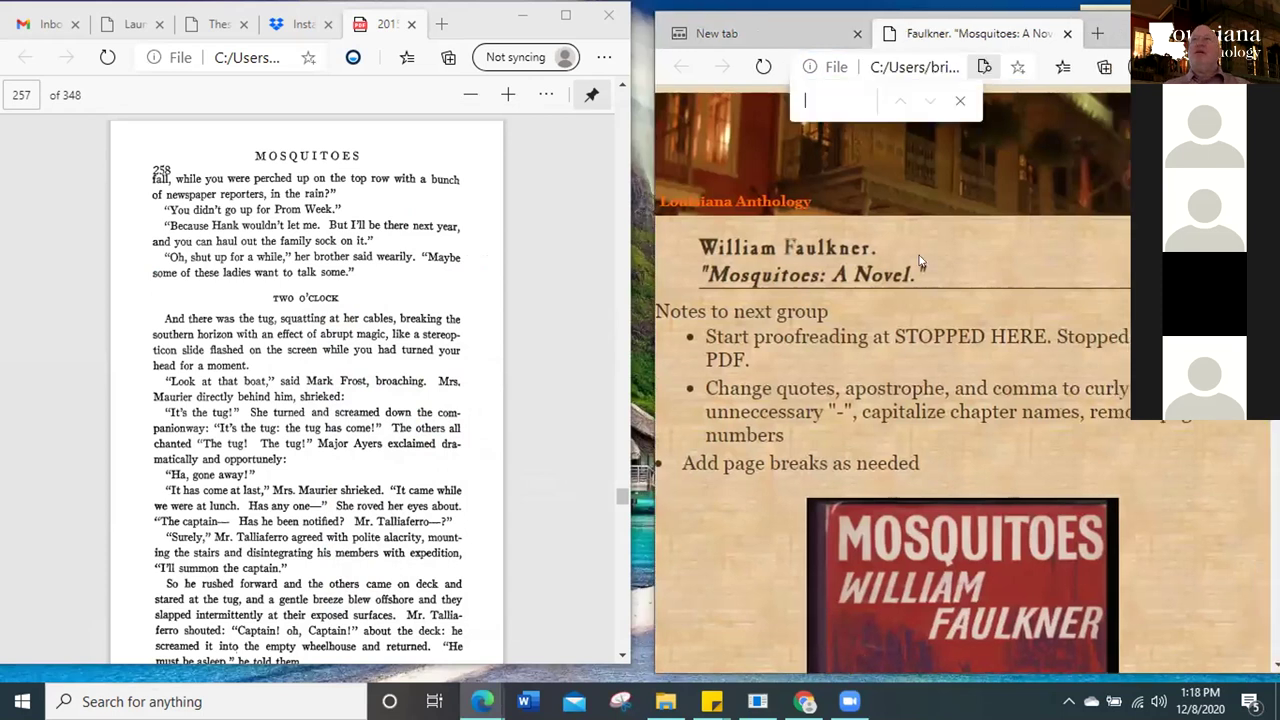
type("stopped here")
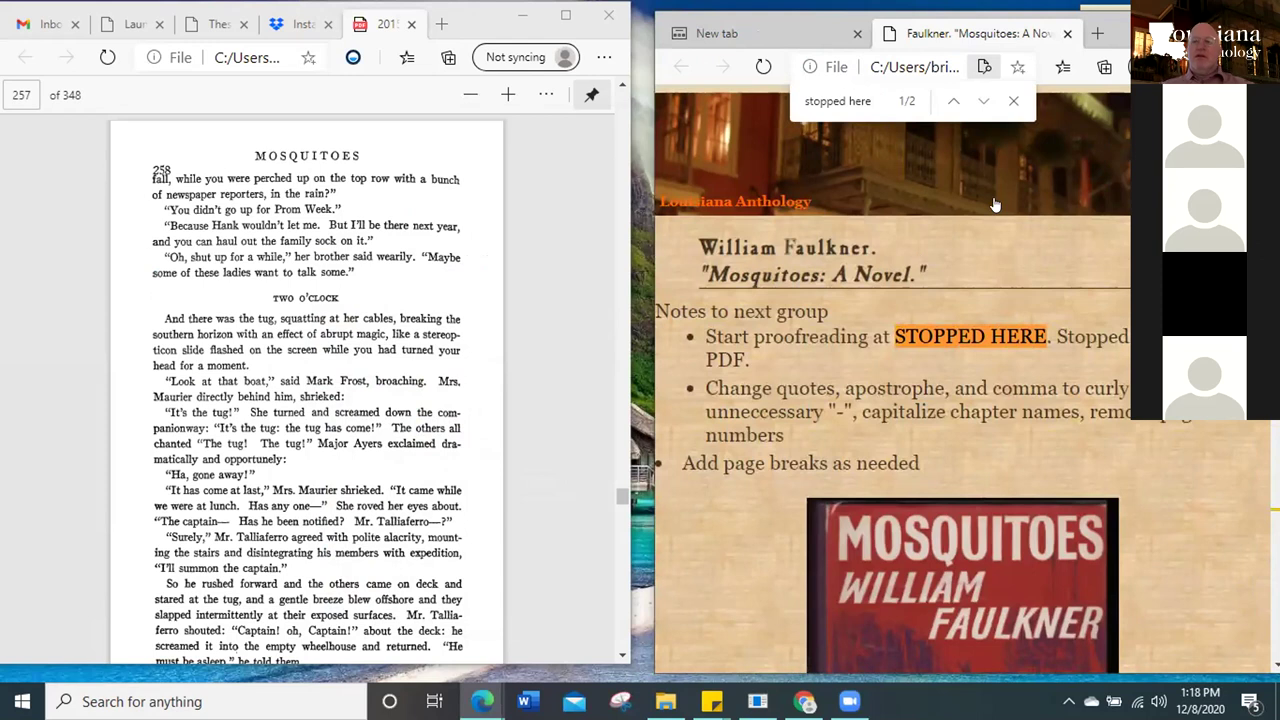
key("Return")
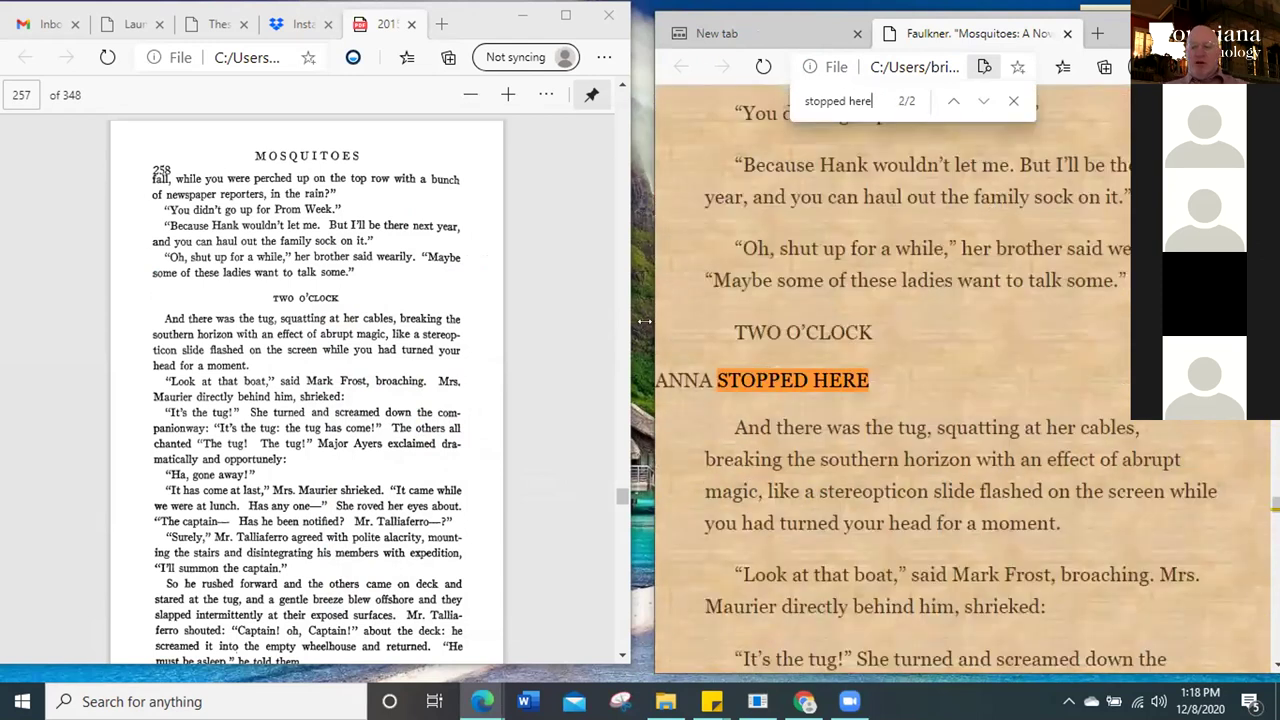
Widen the window, step to the ANNA STOPPED HERE match, and scroll to the 'Look at that boat' passage
left_click_drag(645, 321, 612, 321)
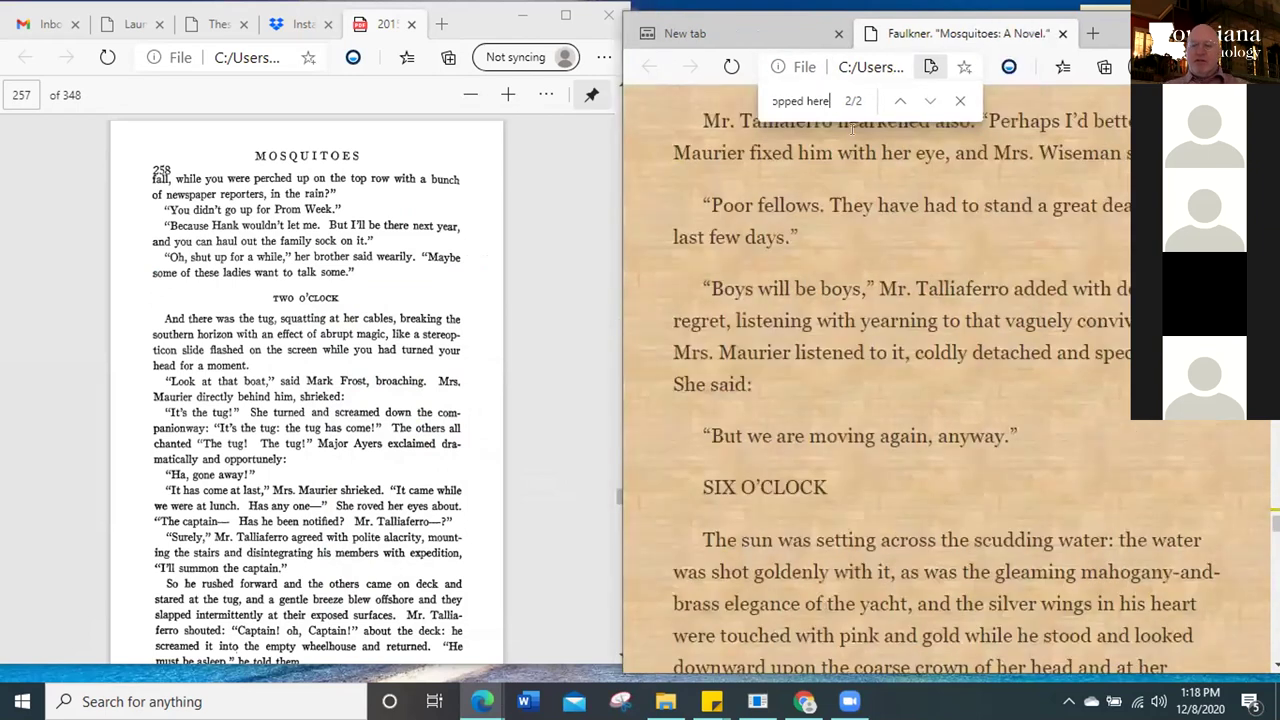
left_click(928, 100)
left_click(928, 100)
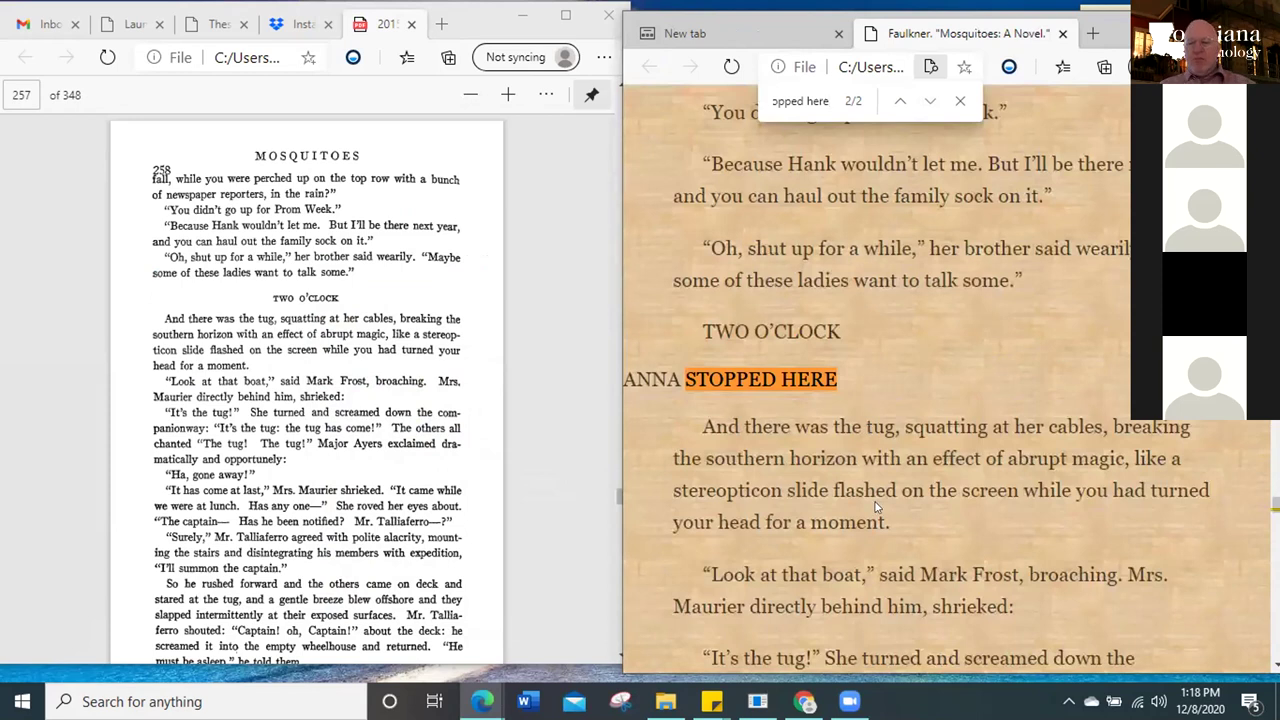
scroll(876, 508, "down", 3)
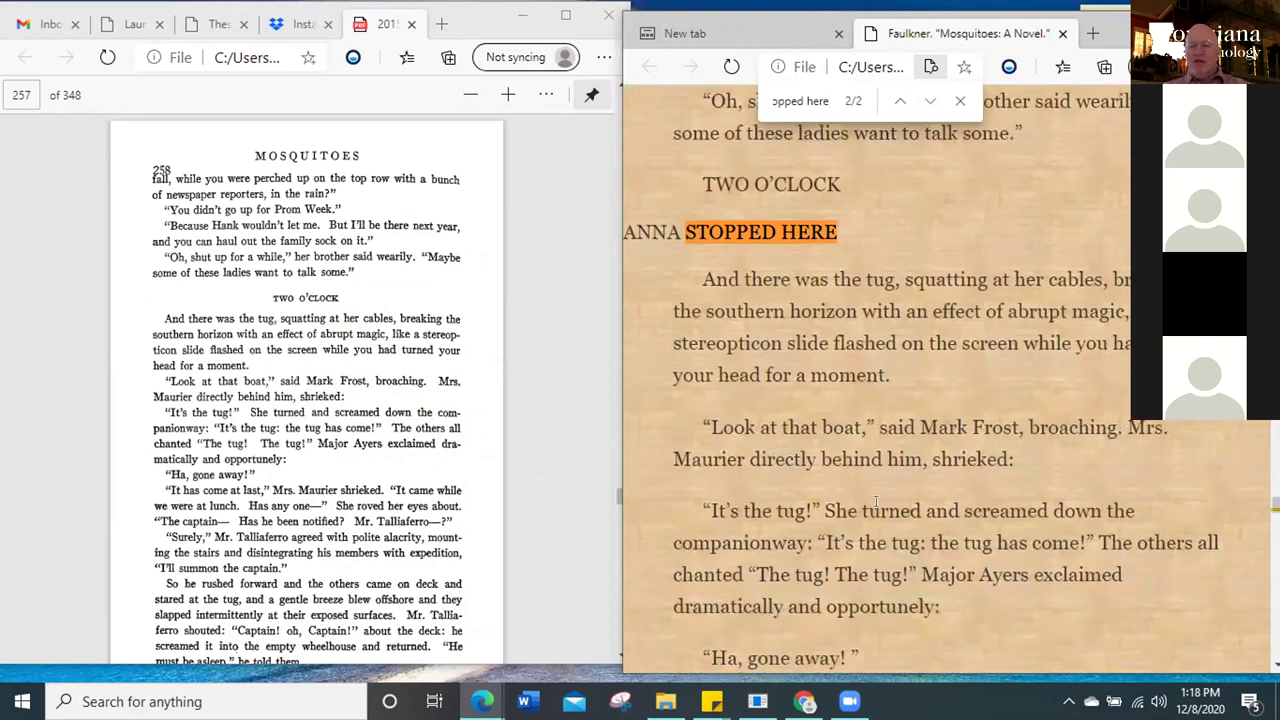
scroll(876, 508, "down", 2)
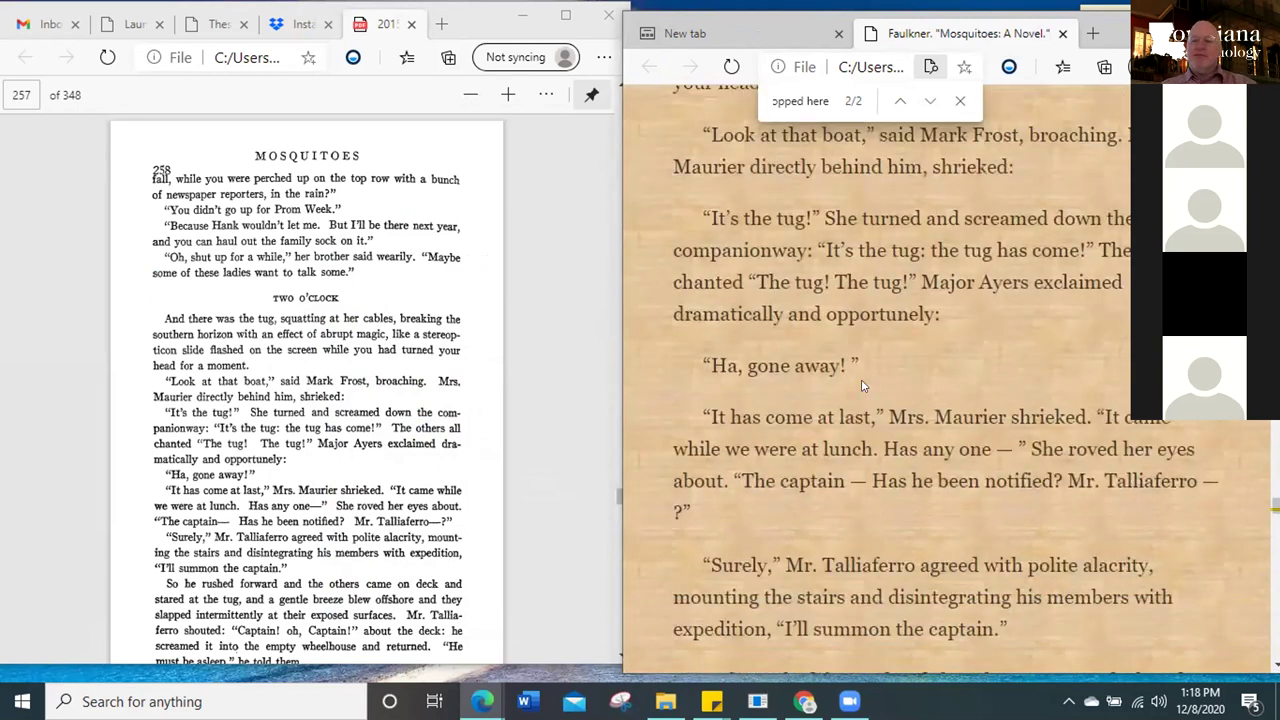
left_click_drag(861, 358, 848, 355)
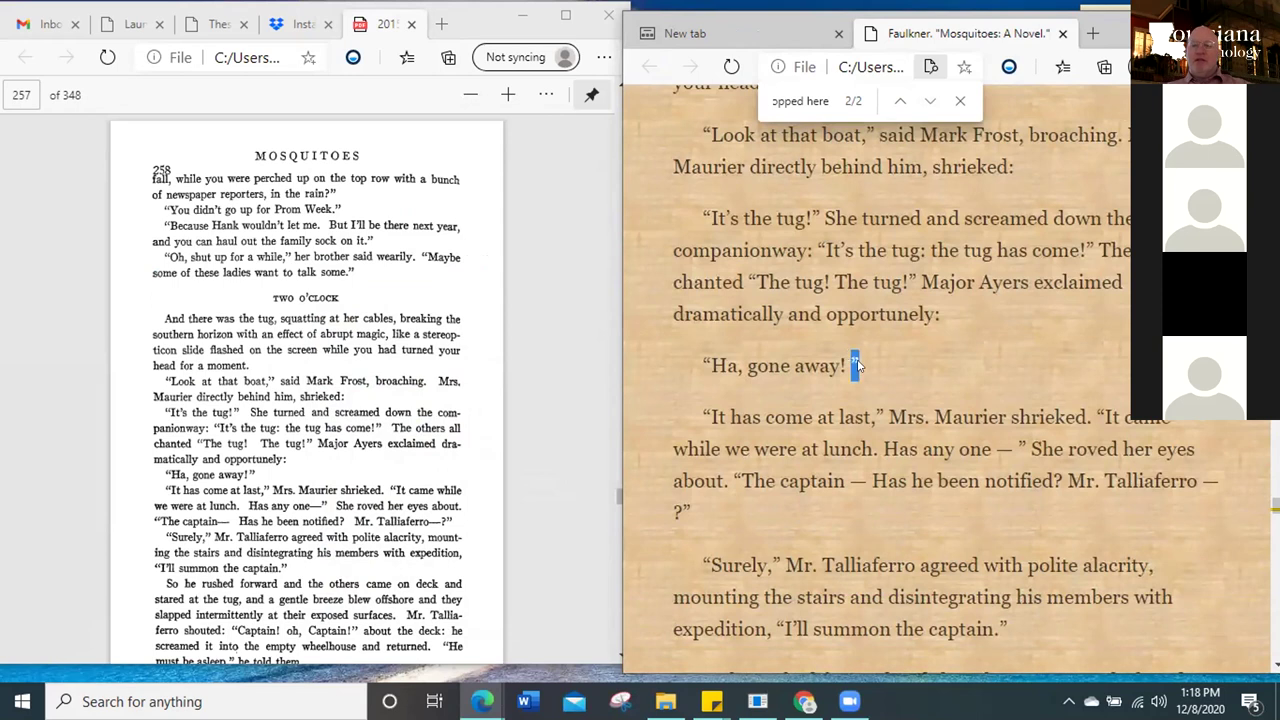
left_click(857, 388)
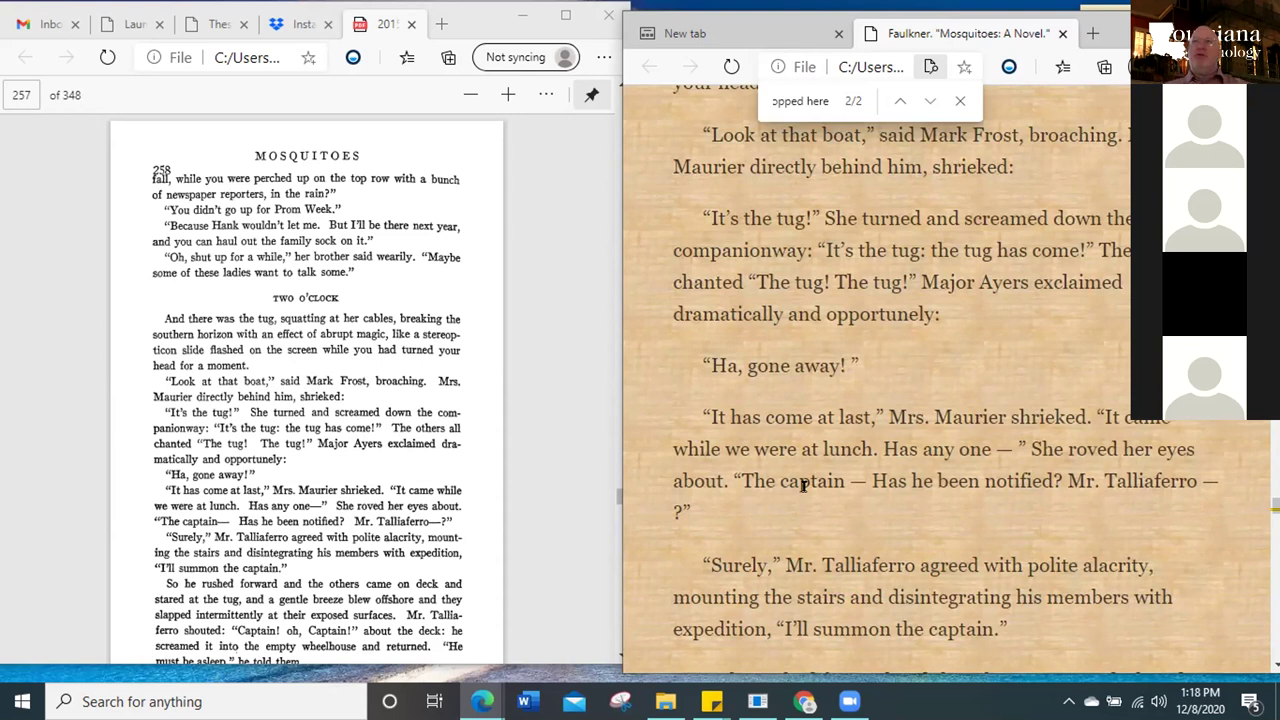
Reopen faulkner--mosquitoes.html in the browser from the Mosquitoes texts folder
left_click(665, 701)
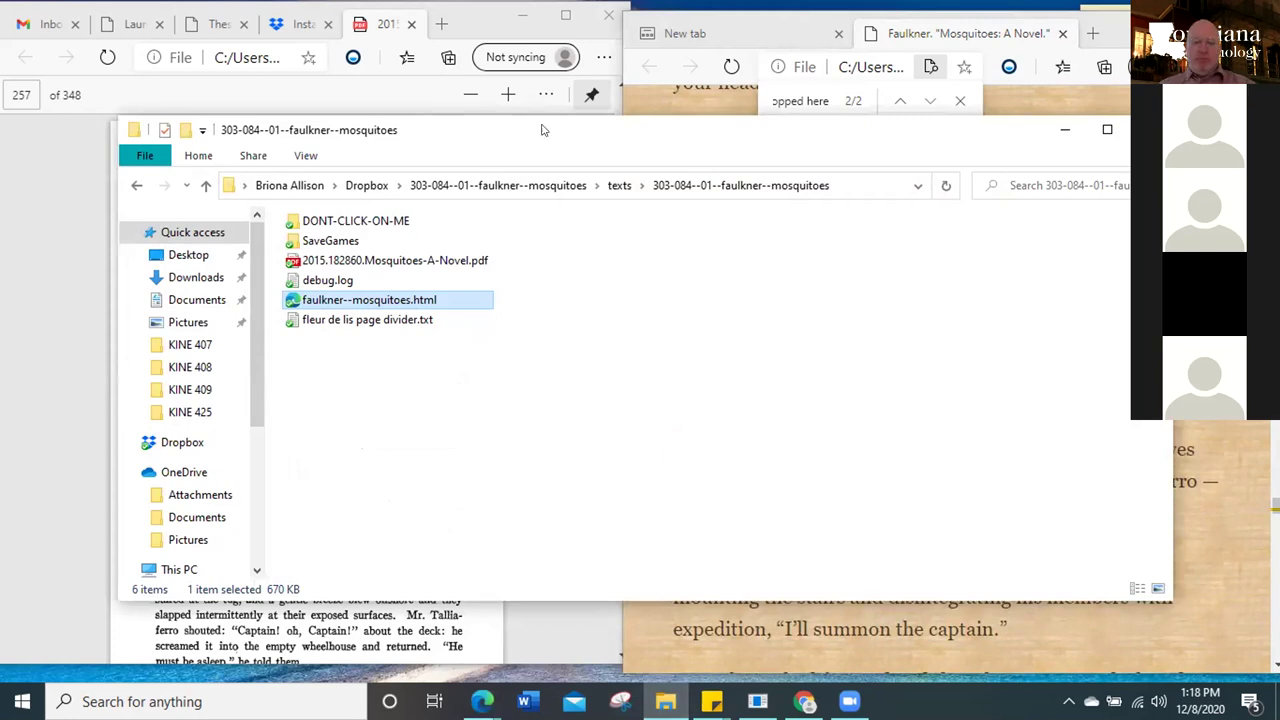
left_click_drag(543, 142, 544, 132)
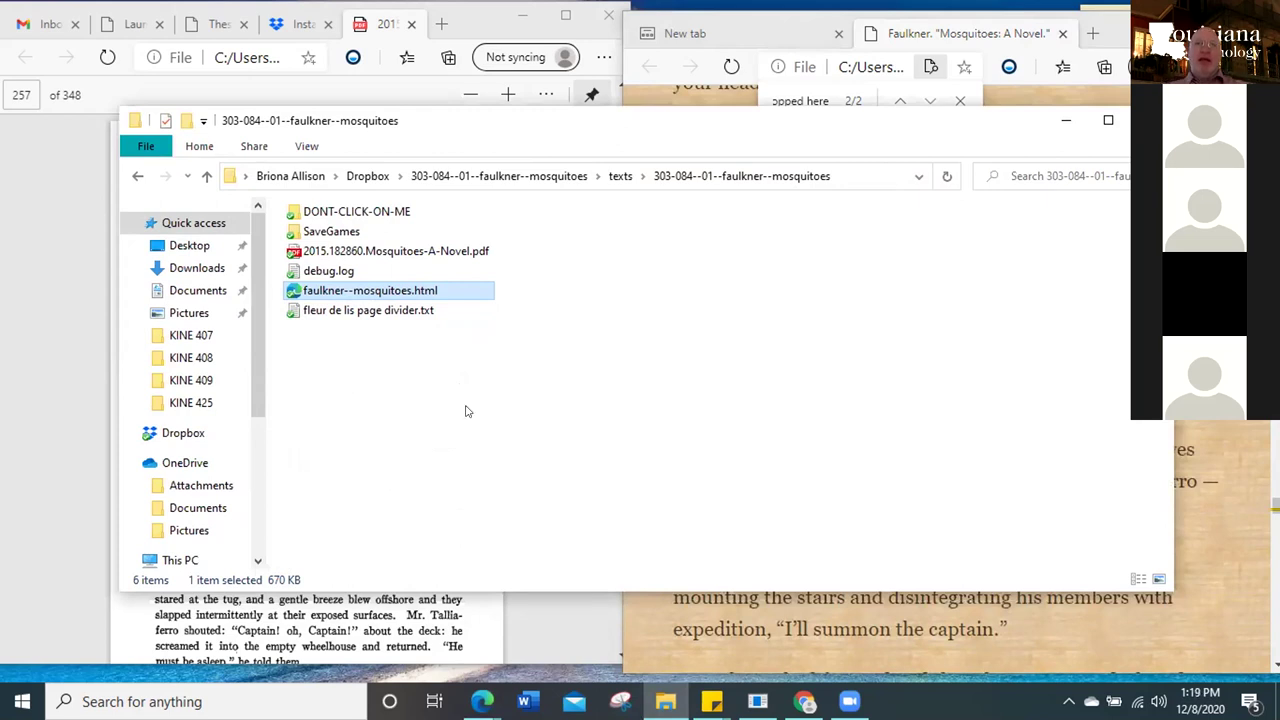
double_click(378, 290)
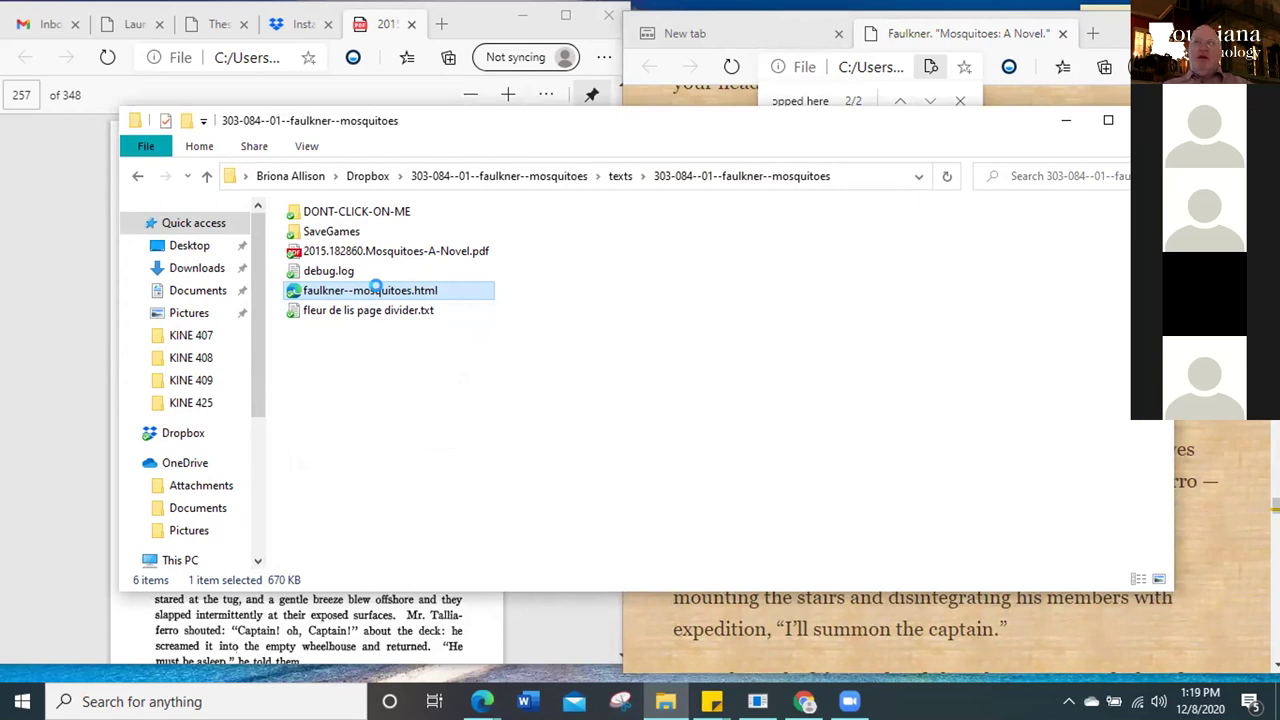
right_click(381, 291)
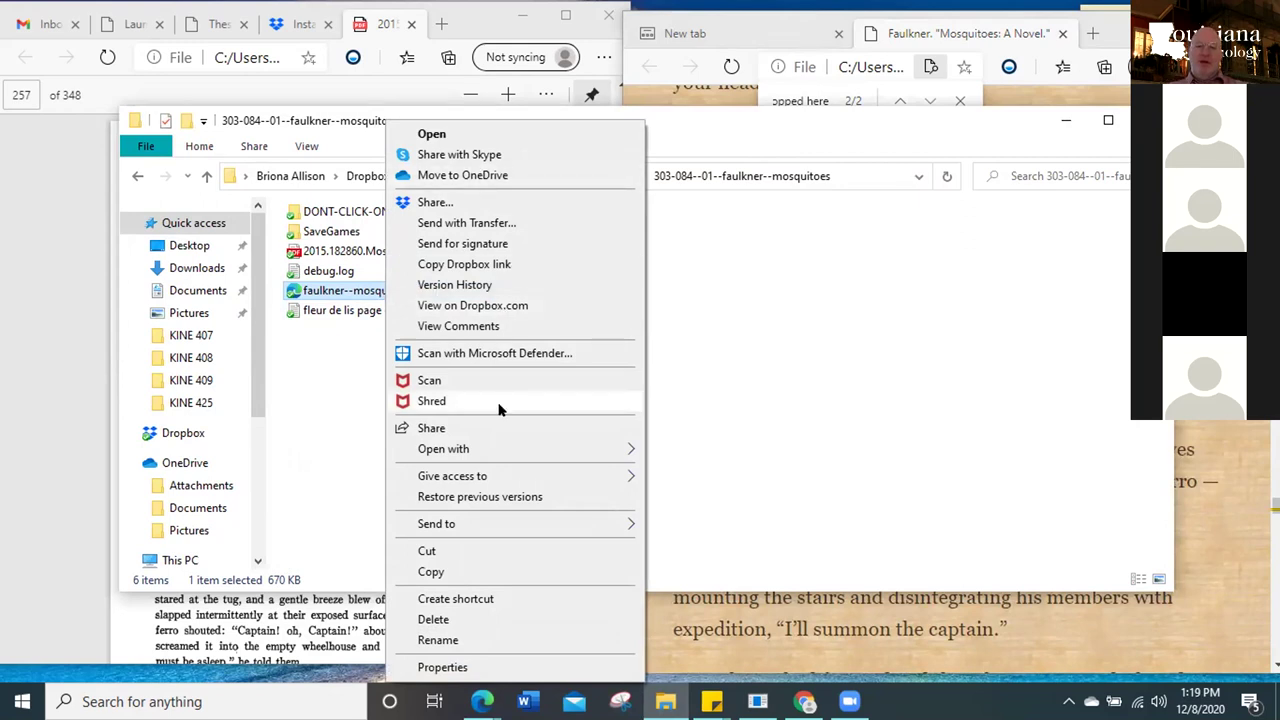
mouse_move(489, 458)
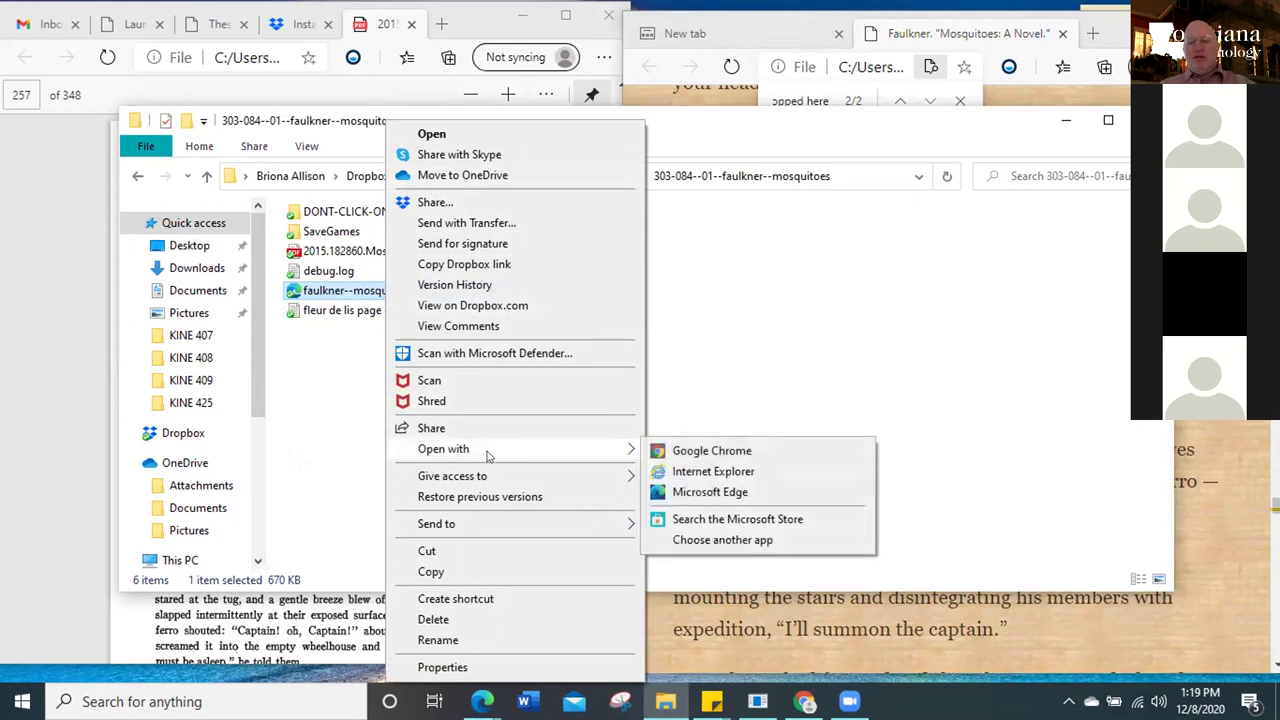
left_click(692, 492)
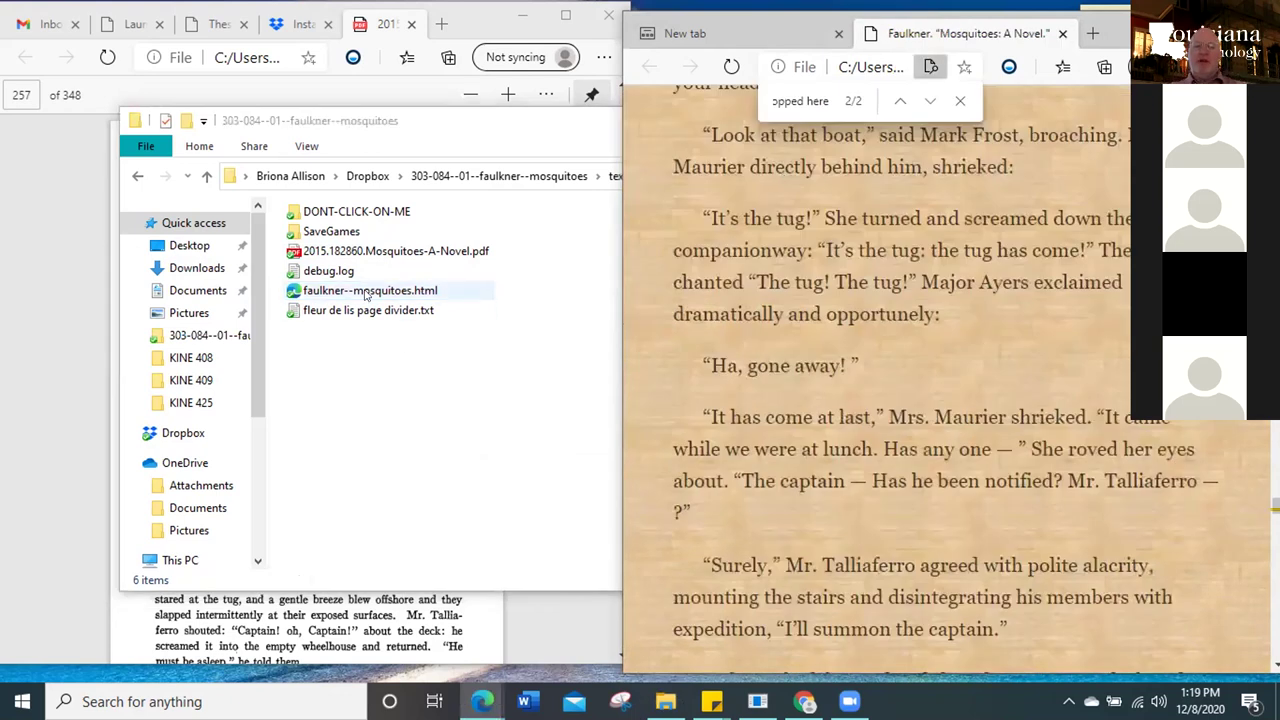
Open faulkner--mosquitoes.html in WordPad via Choose another app and More apps
right_click(370, 290)
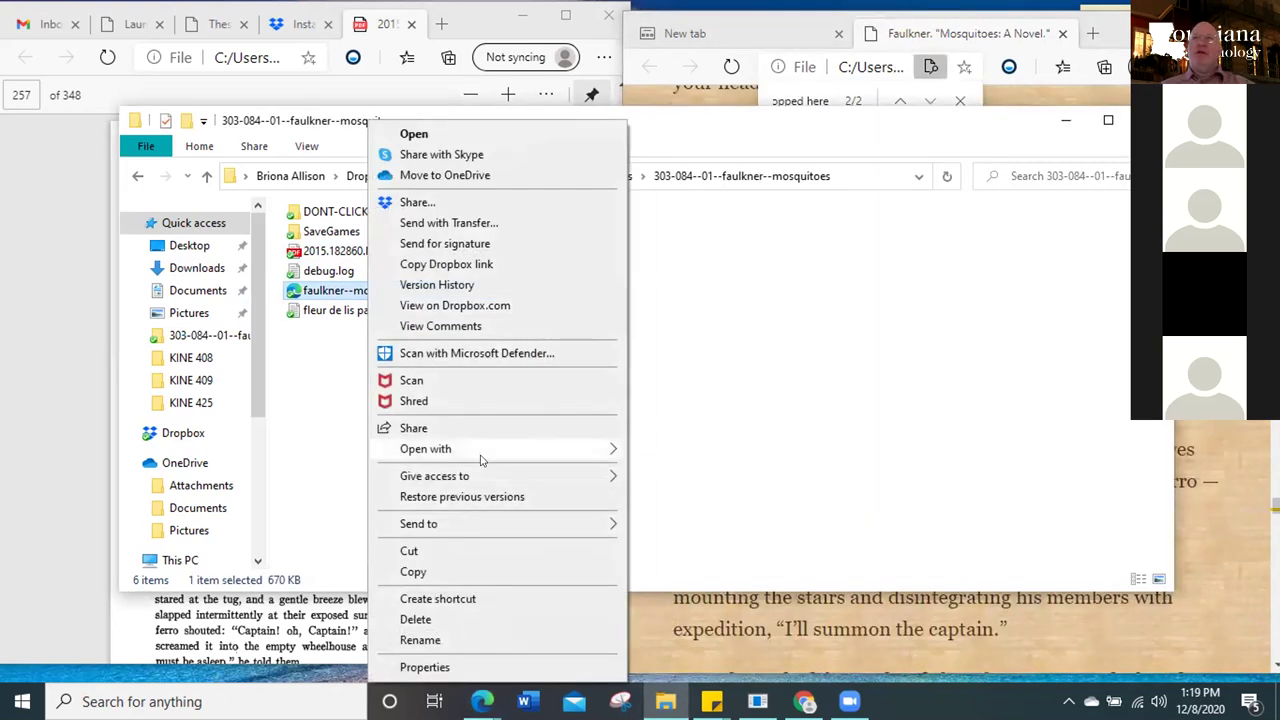
mouse_move(480, 455)
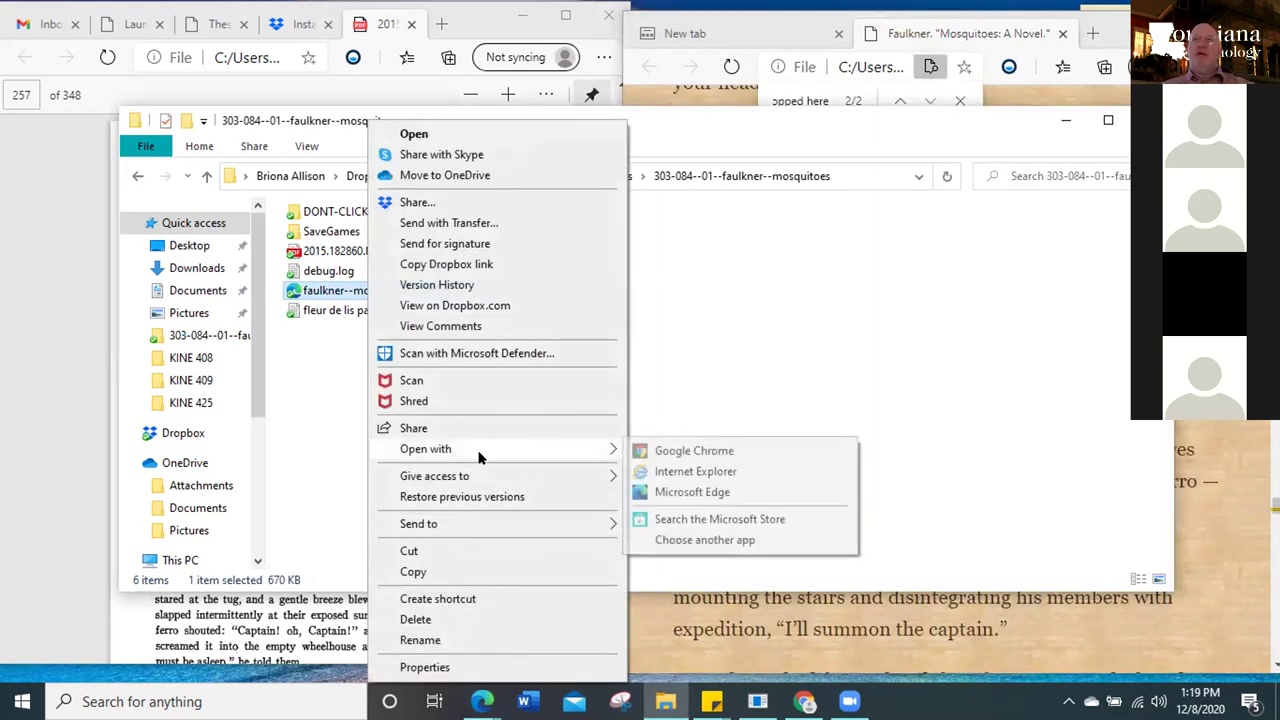
left_click(714, 539)
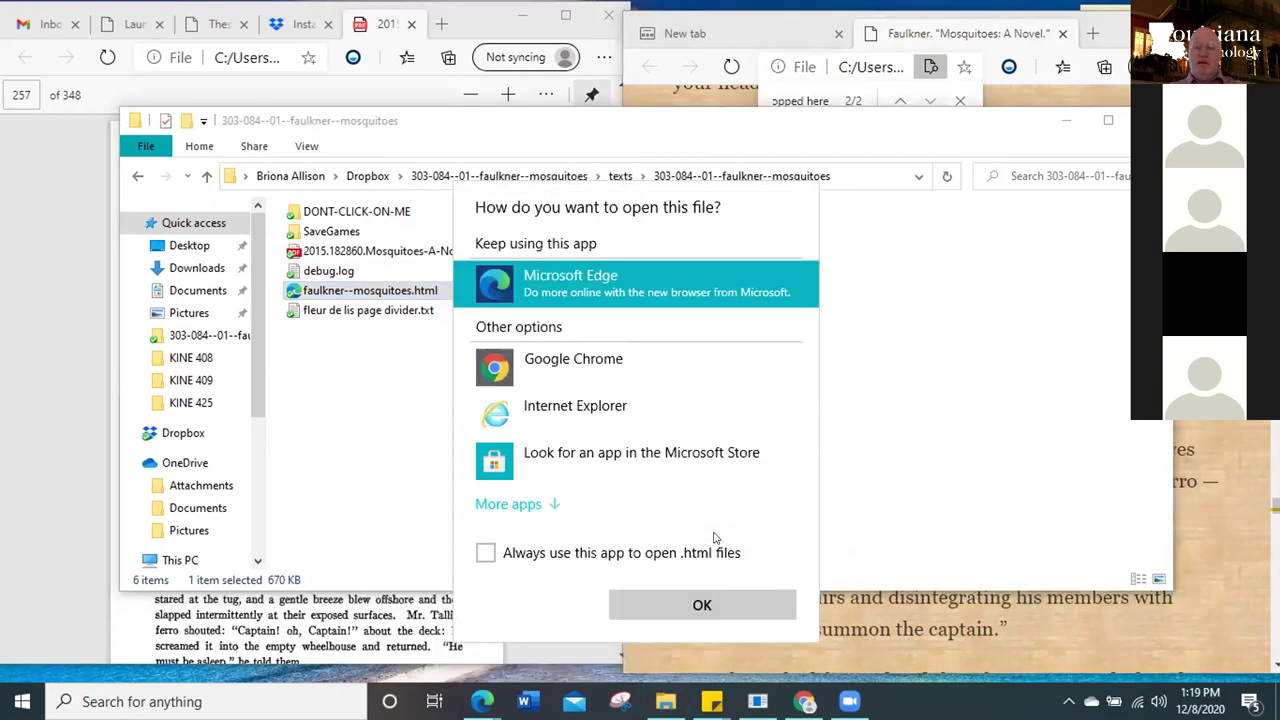
left_click(543, 508)
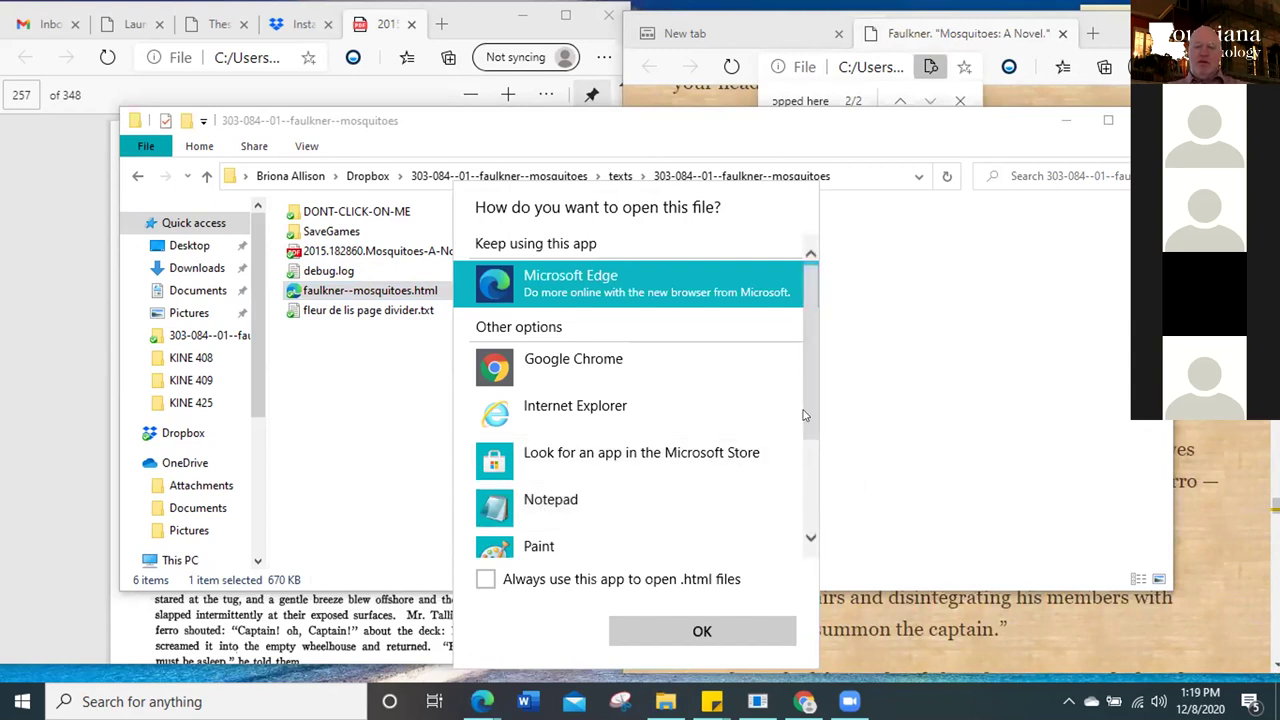
left_click_drag(805, 413, 812, 505)
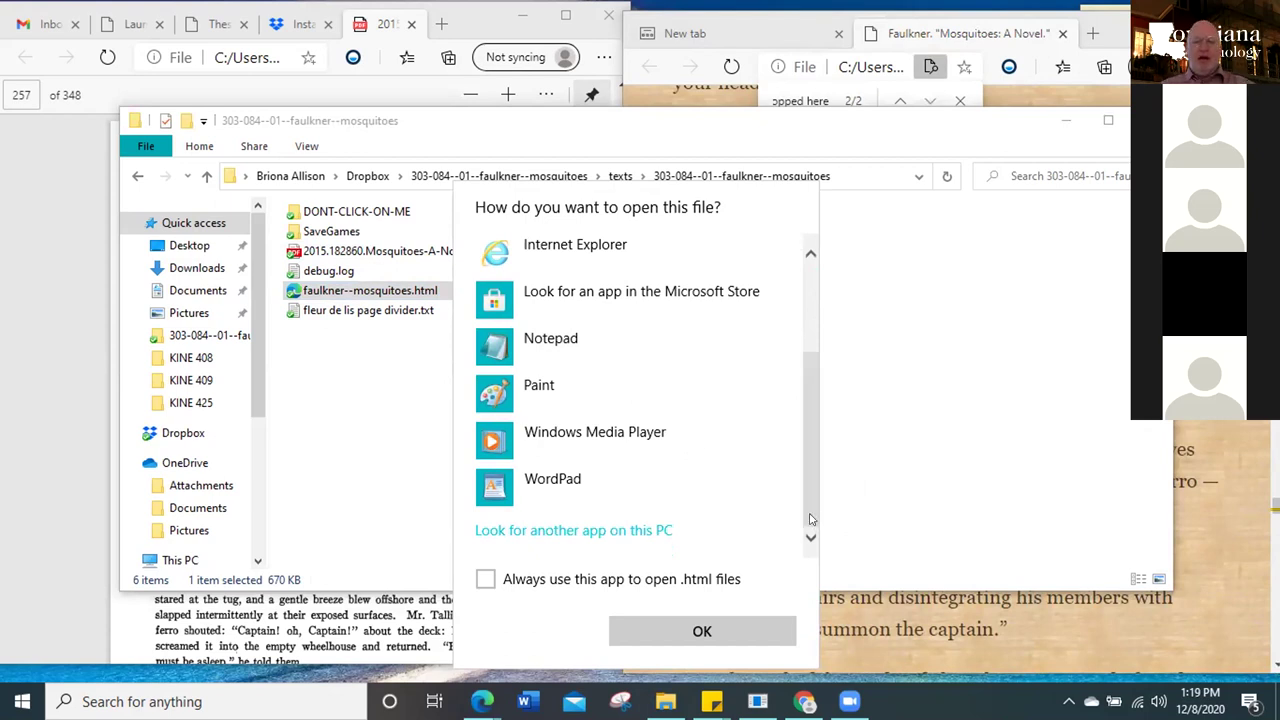
left_click(660, 490)
left_click(728, 631)
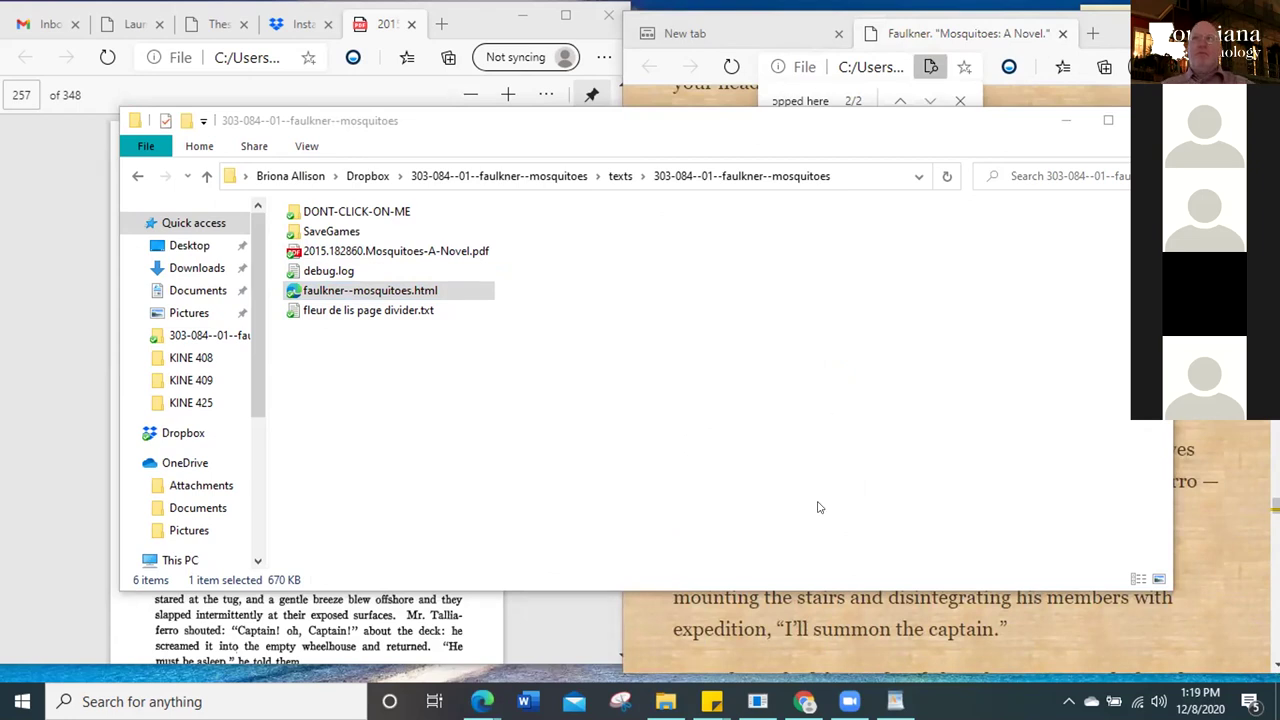
Find 'stopped here' in the WordPad source, reach the ANNA match, and move down past it
left_click(895, 701)
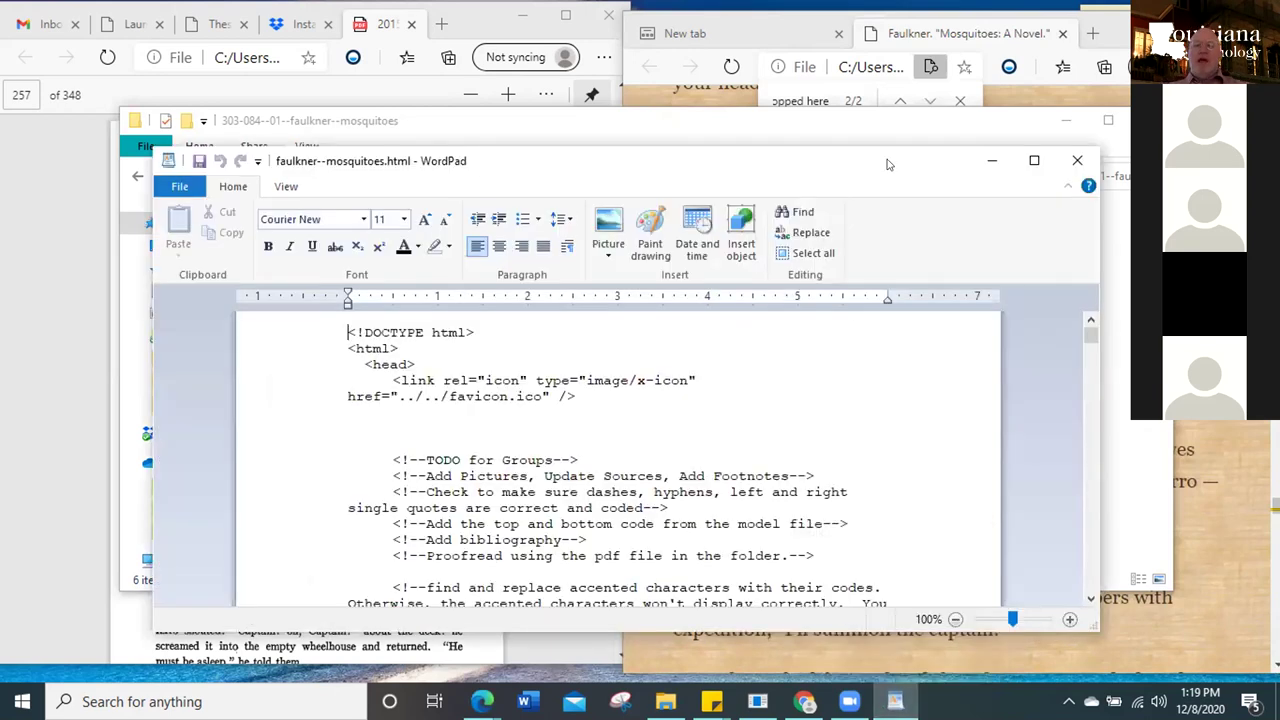
left_click_drag(886, 172, 876, 103)
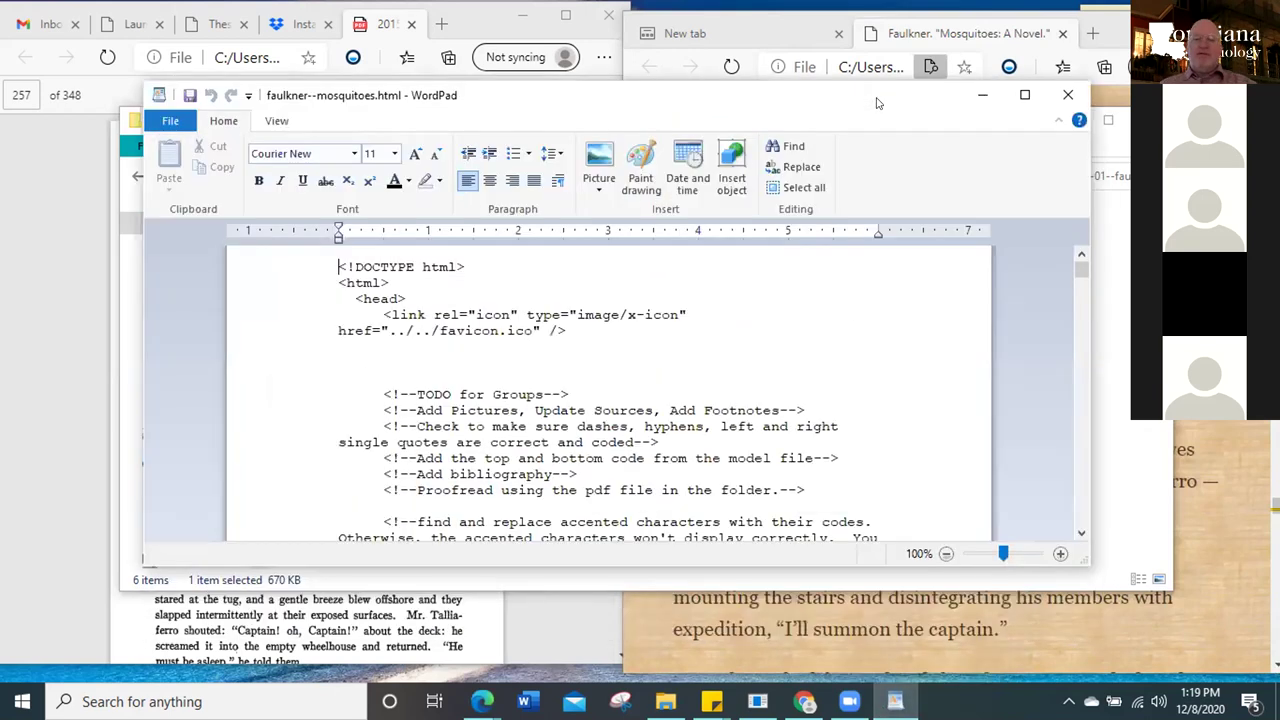
key("ctrl+f")
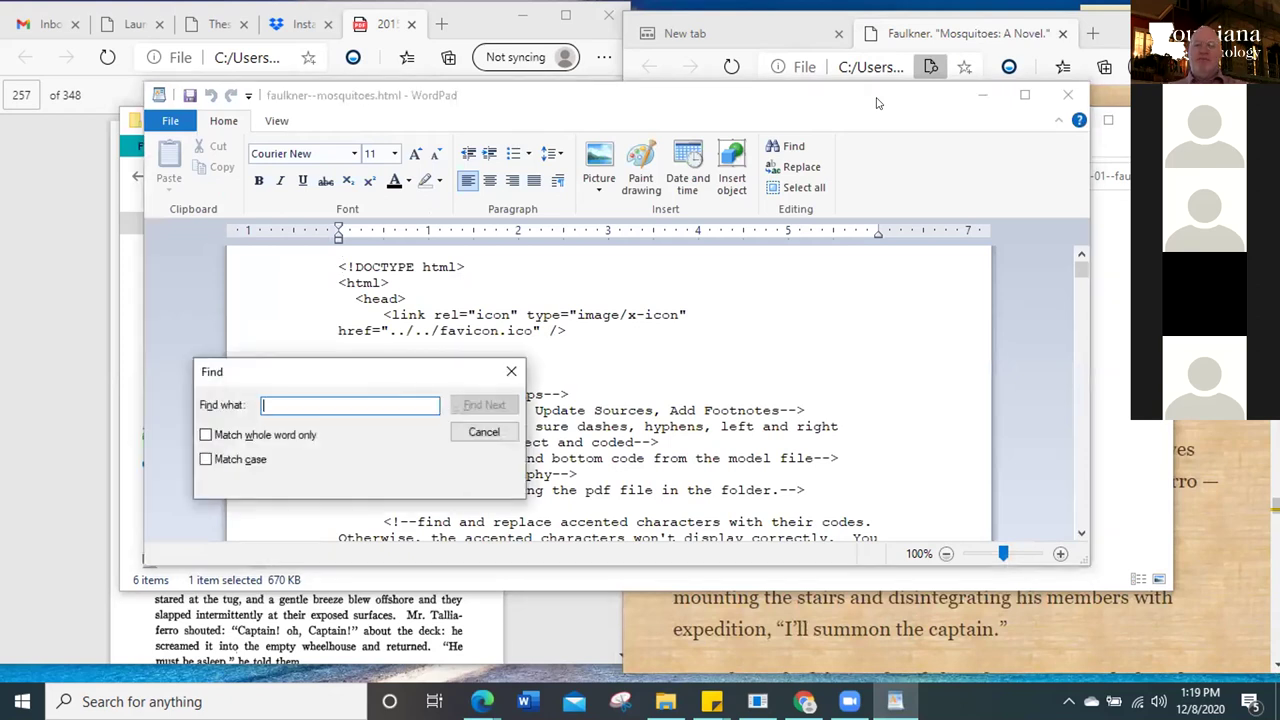
type("stopped here")
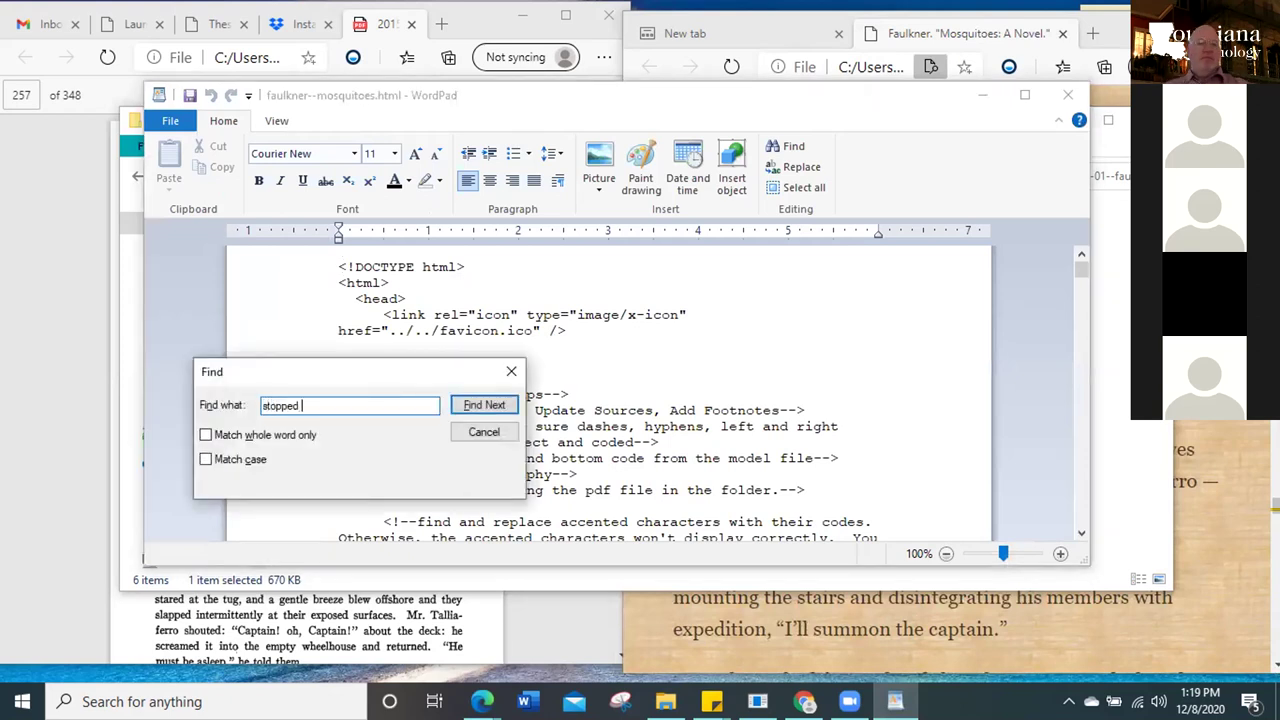
key("Return")
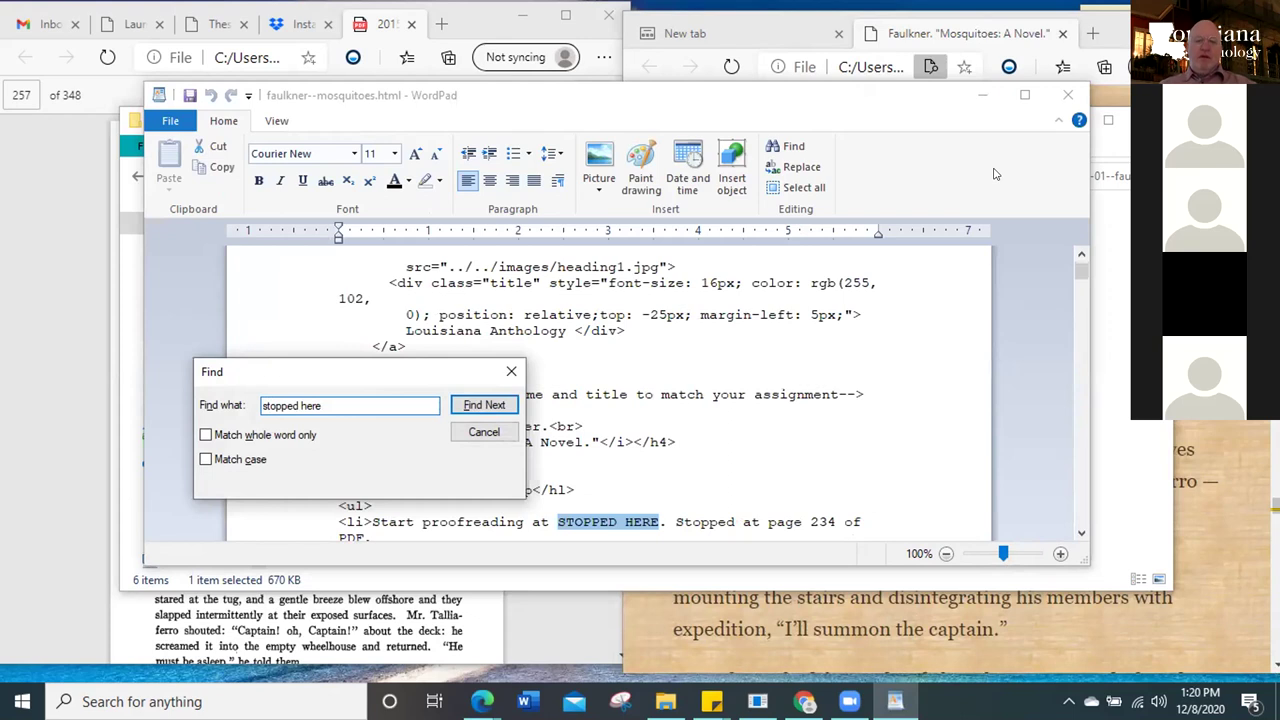
left_click(496, 404)
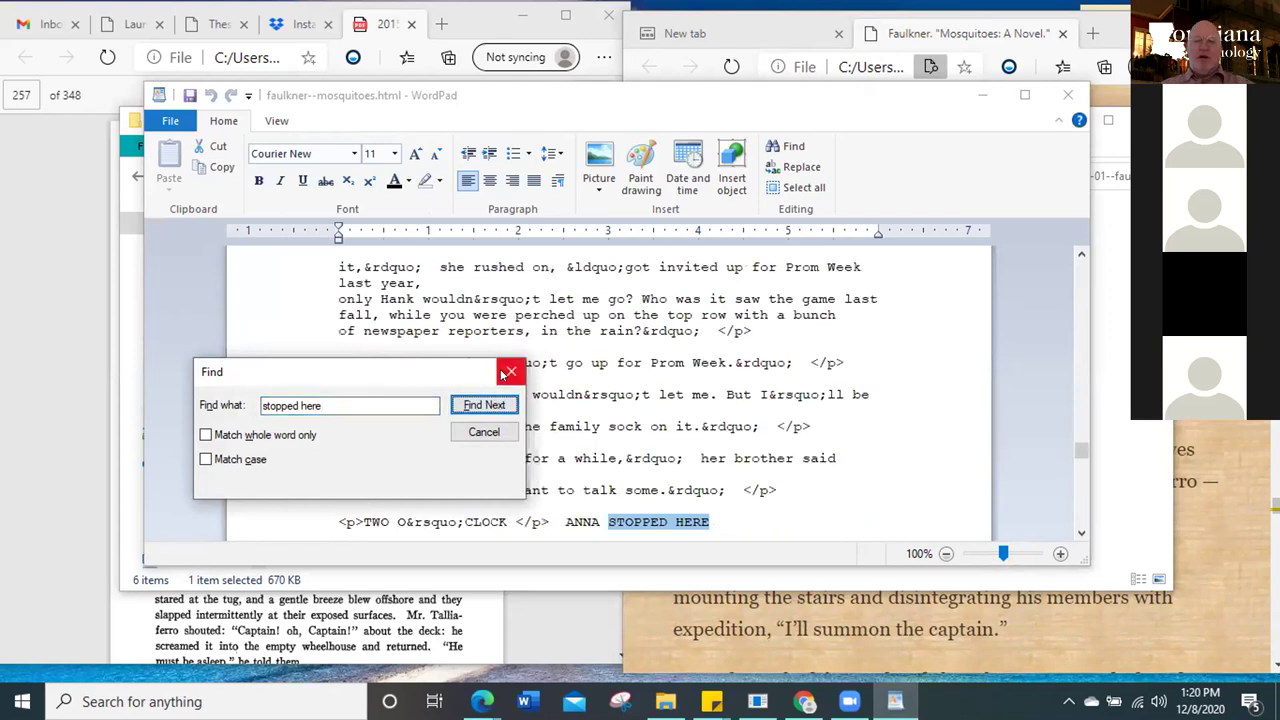
left_click(511, 371)
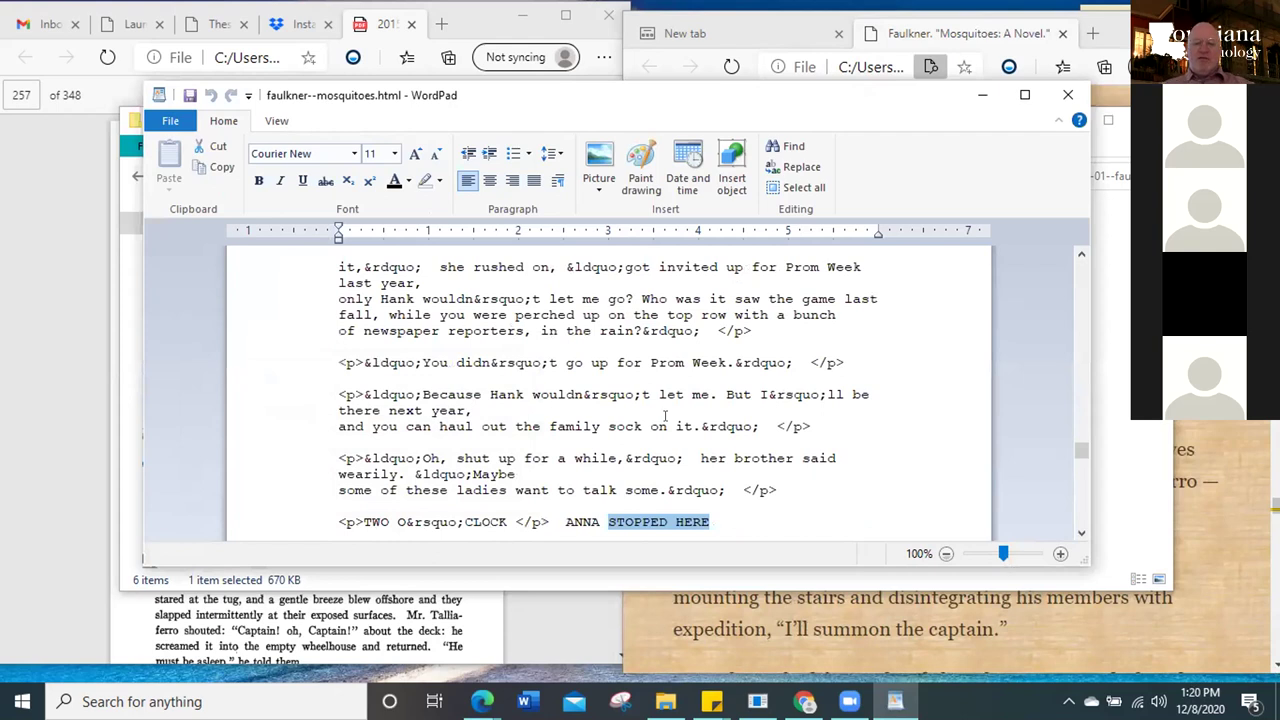
key("Down")
key("Down")
key("Down")
key("Down")
key("Down")
key("Down")
key("Down")
key("Down")
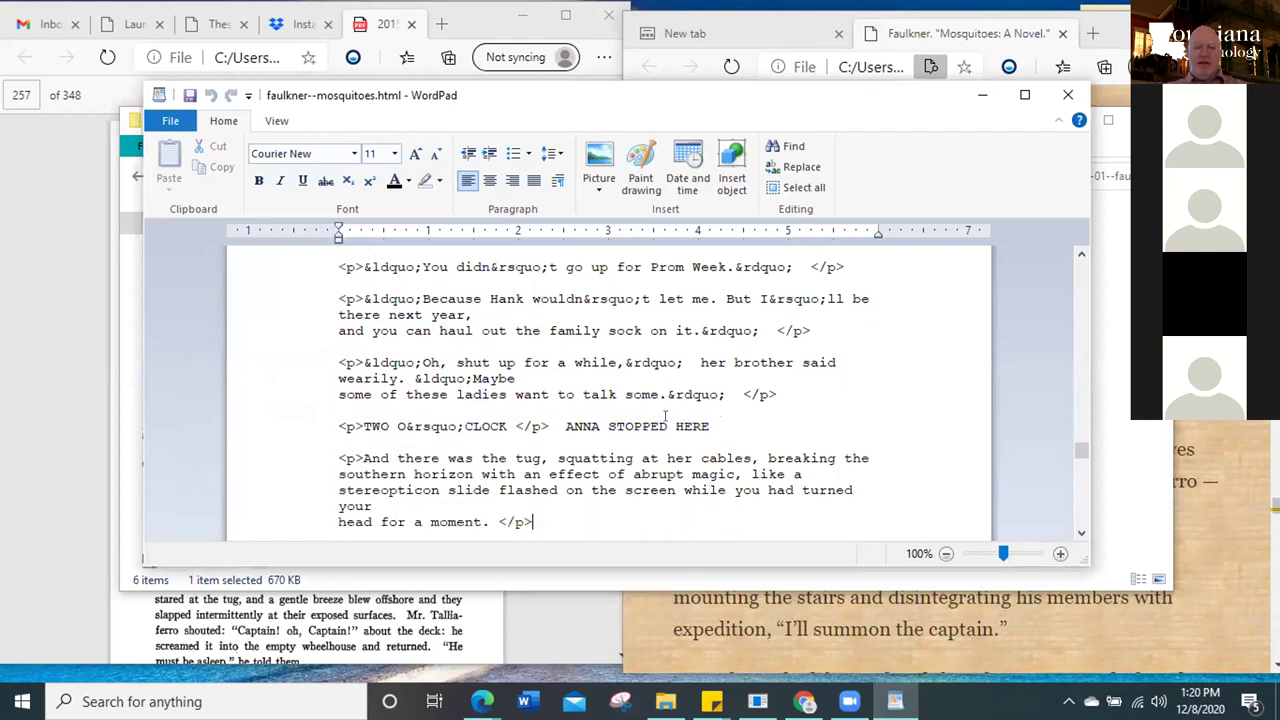
key("Down")
key("Down")
key("Down")
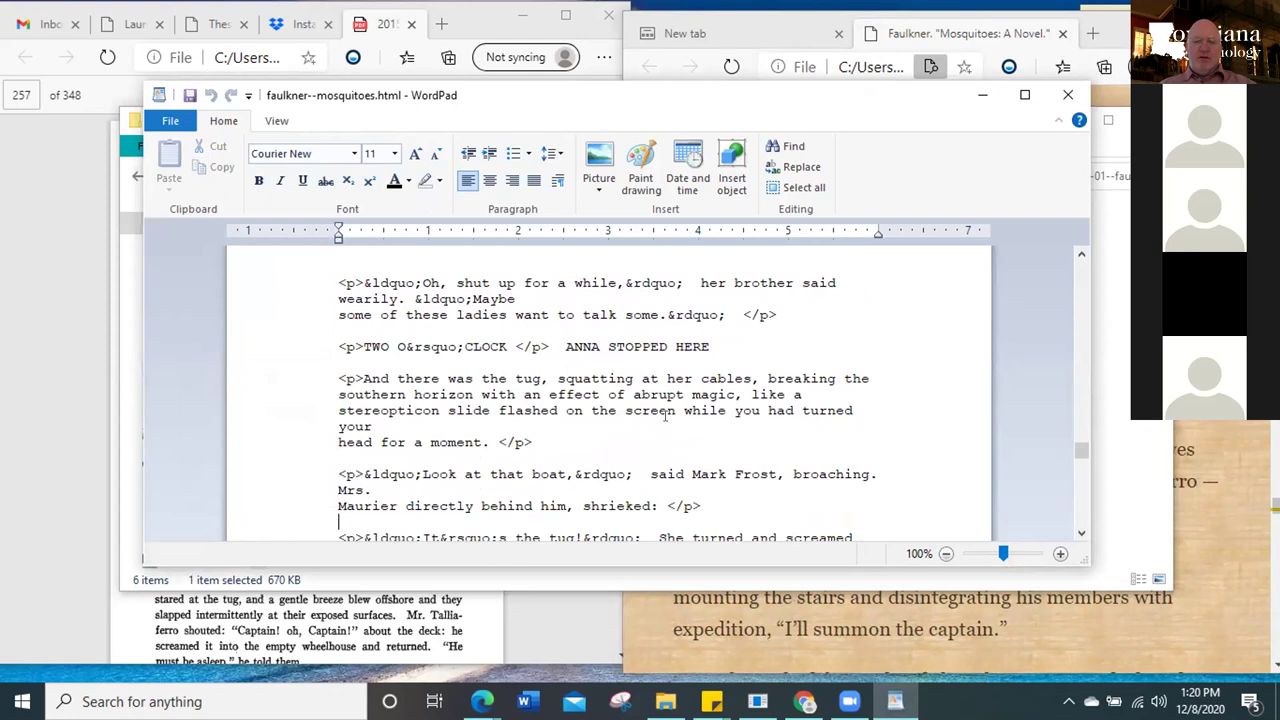
key("Down")
key("Down")
key("Down")
key("Down")
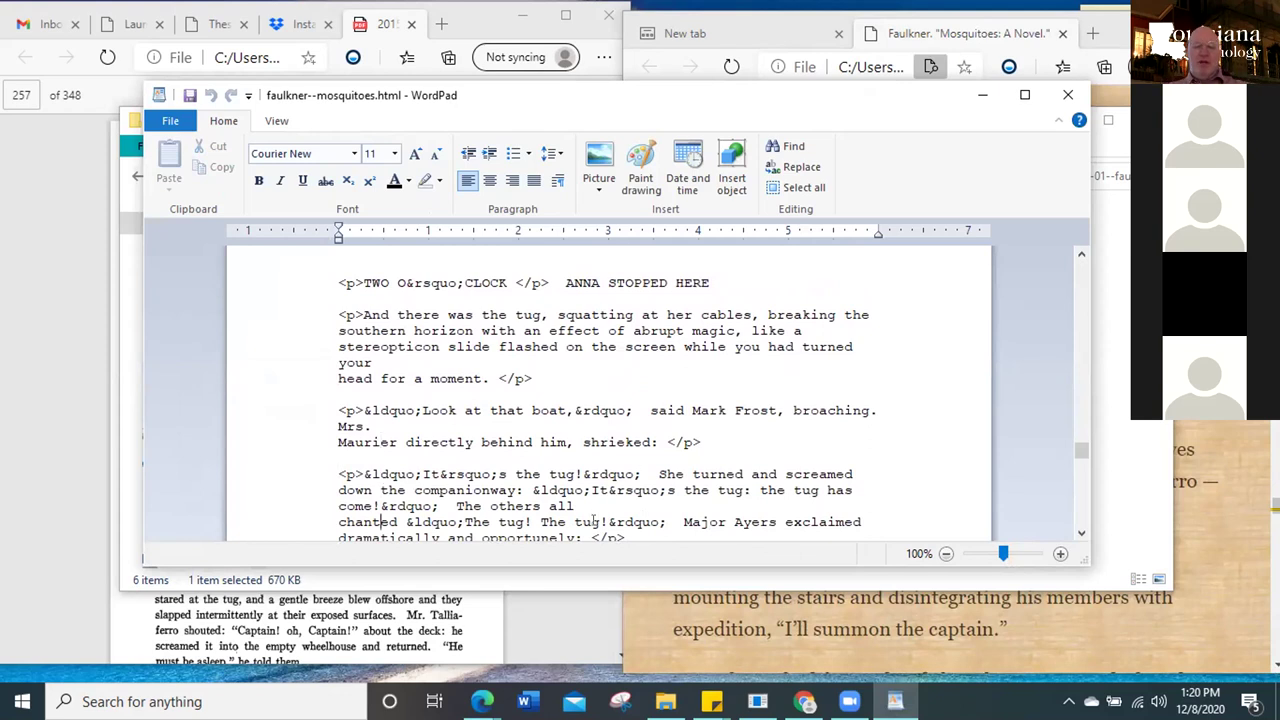
Delete the stray space after 'away!' before &rdquo; in the 'Ha, gone away!' line
key("Down")
key("Down")
key("Down")
key("Down")
key("Down")
key("Down")
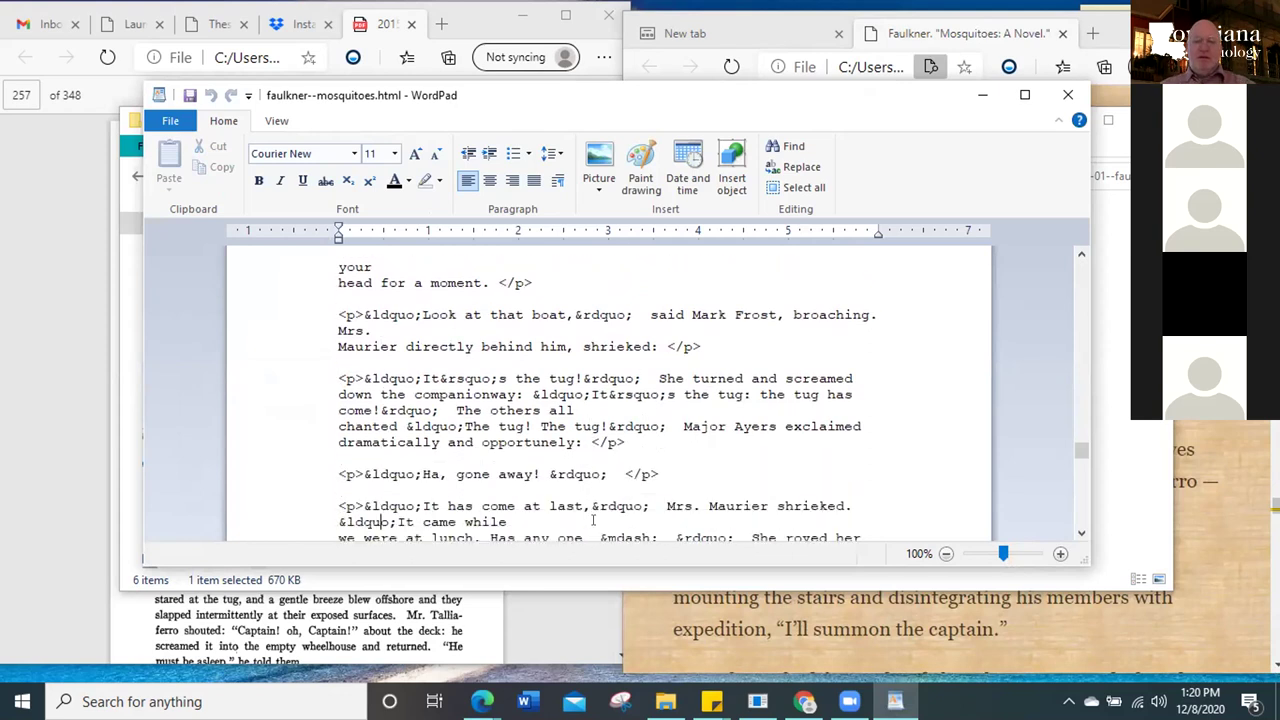
key("Down")
key("Down")
key("Down")
key("Down")
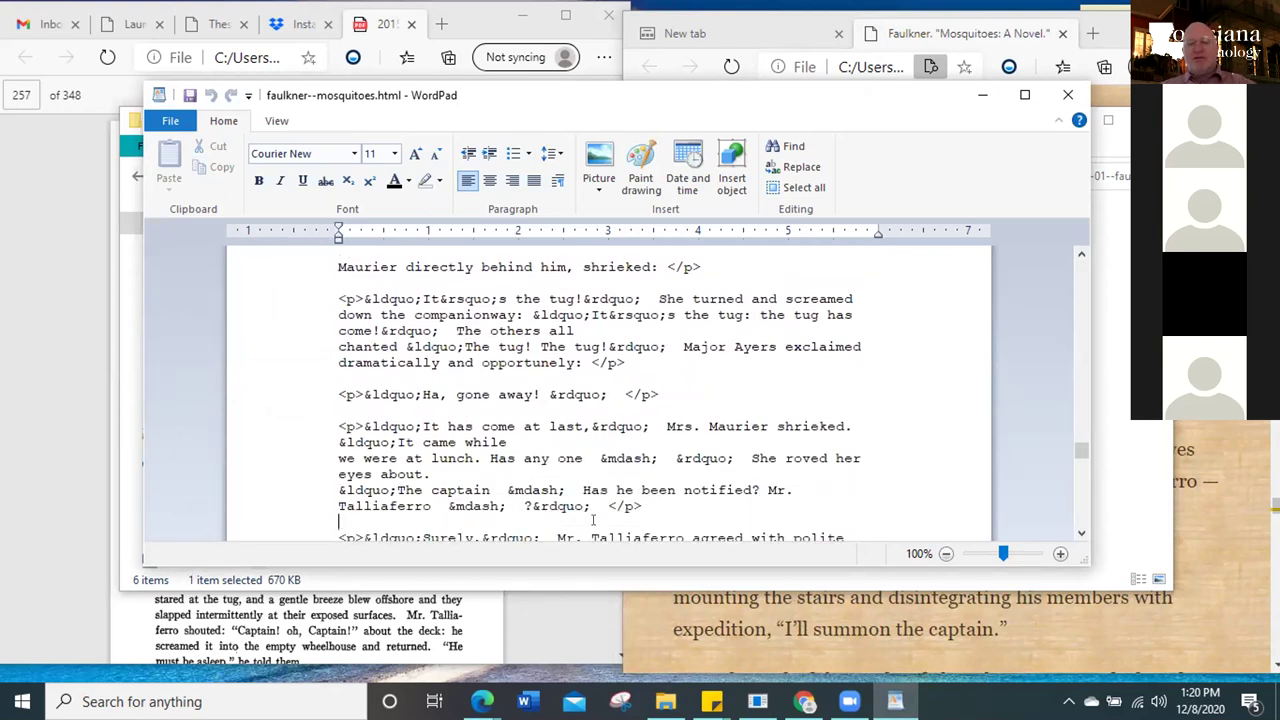
left_click(549, 394)
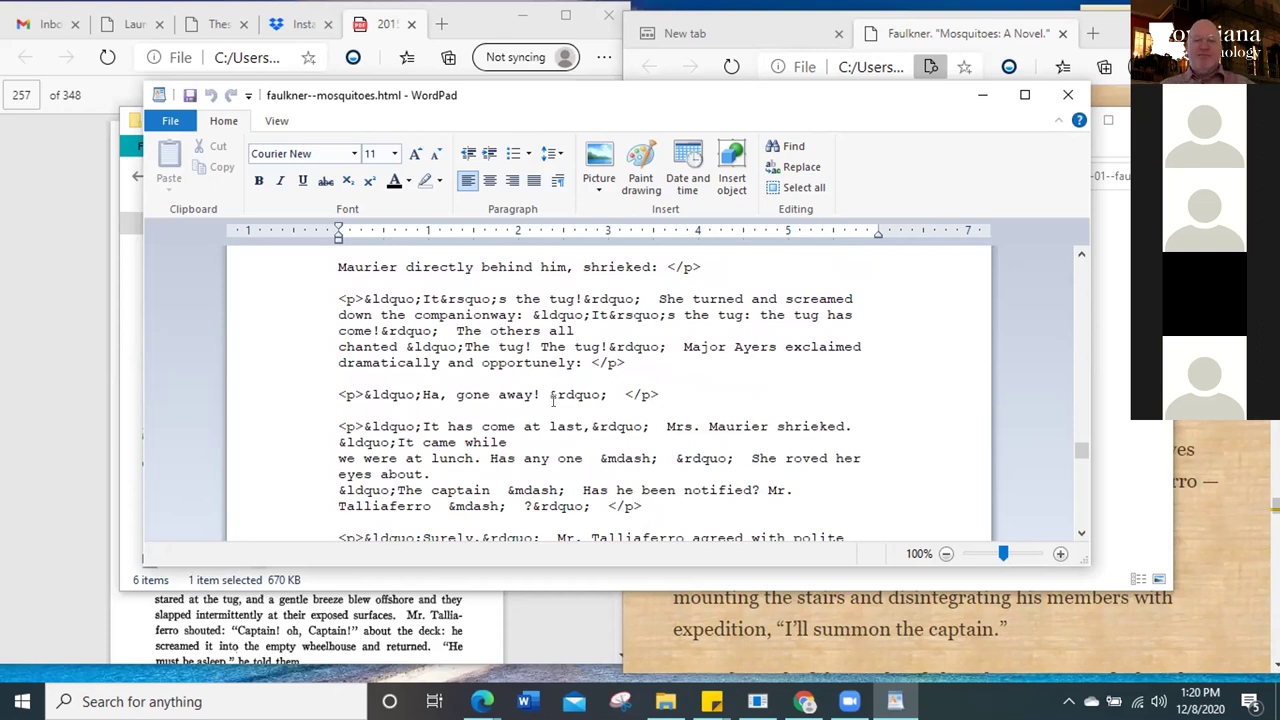
key("BackSpace")
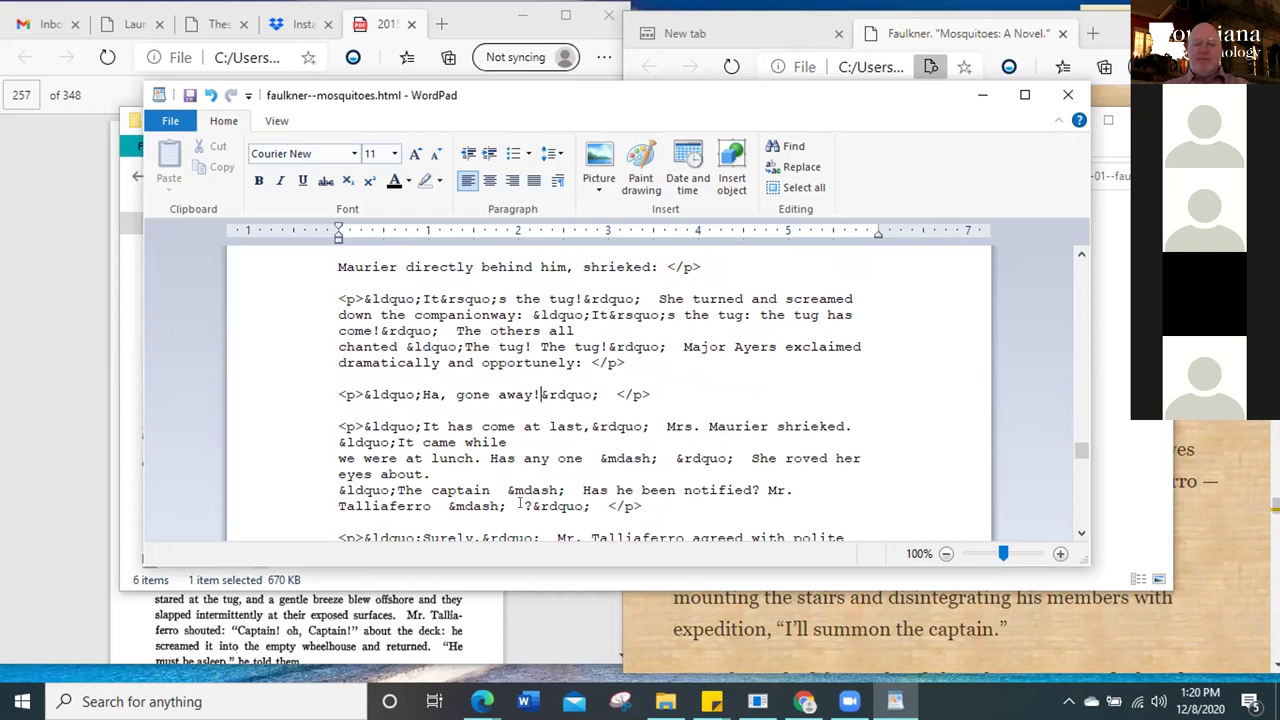
Remove the spaces around &mdash; on the Talliaferro line and type a non-breaking space code
left_click(447, 505)
key("BackSpace")
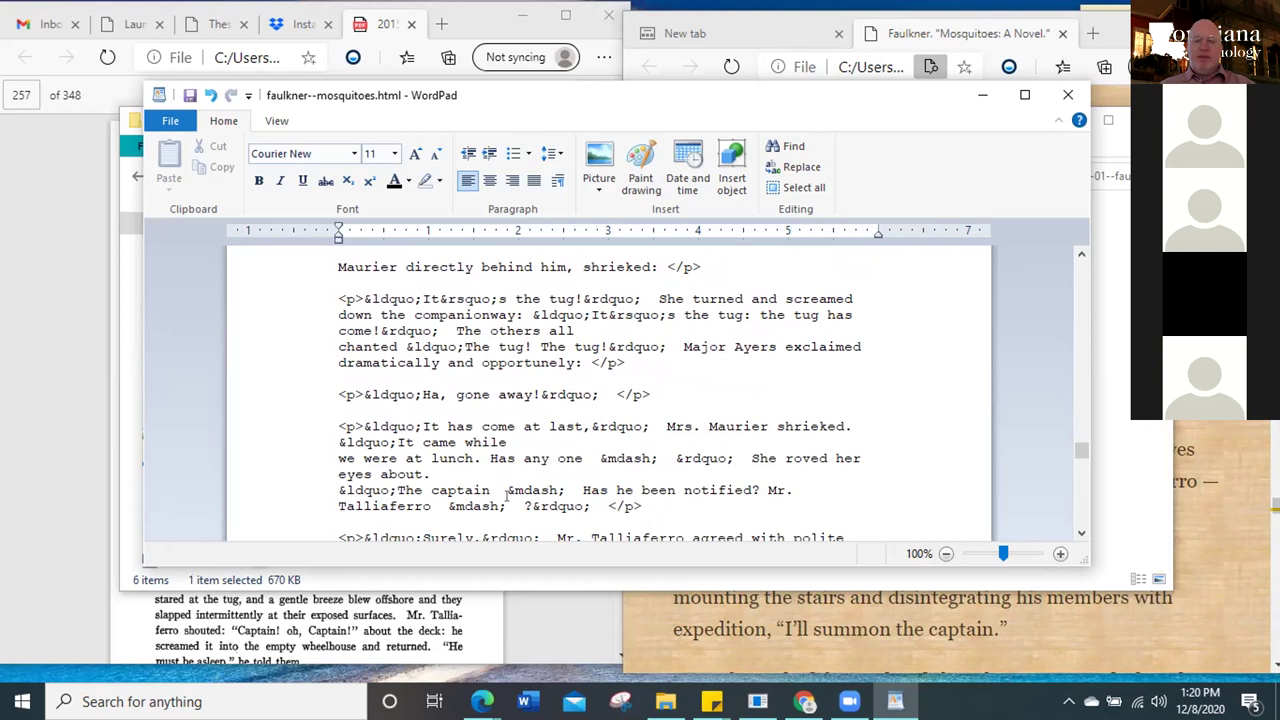
left_click(521, 505)
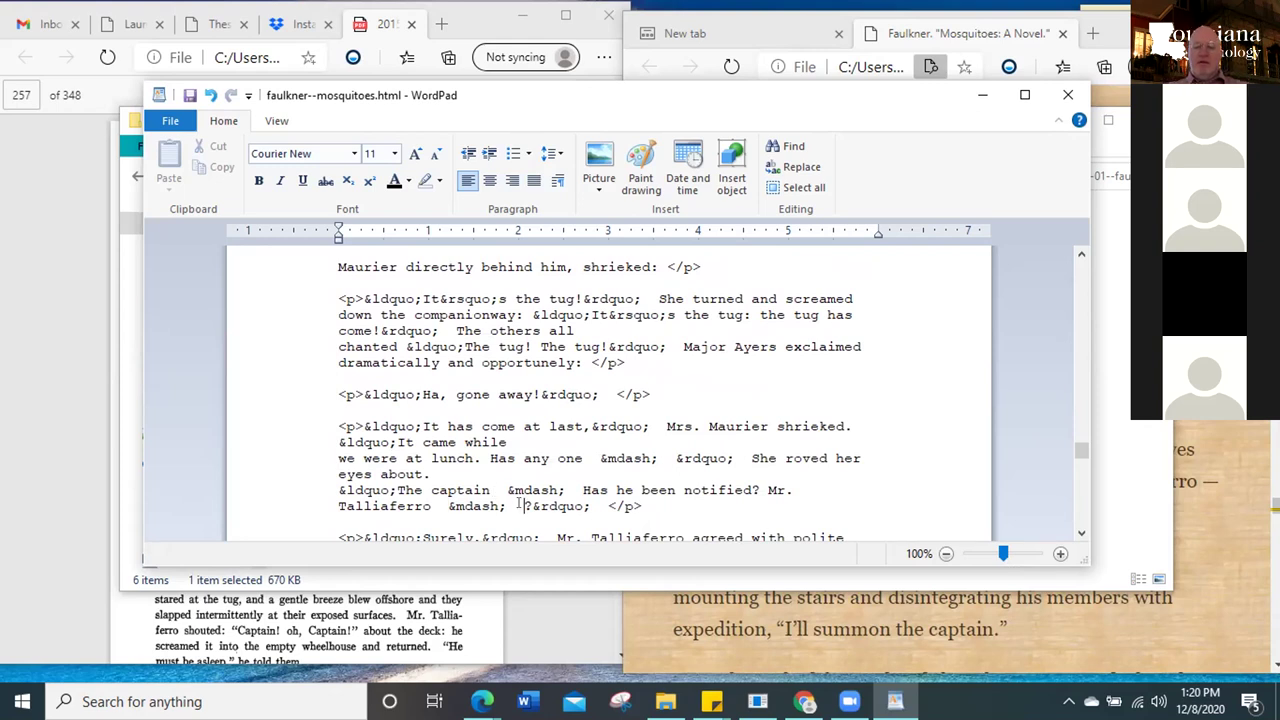
key("BackSpace")
key("BackSpace")
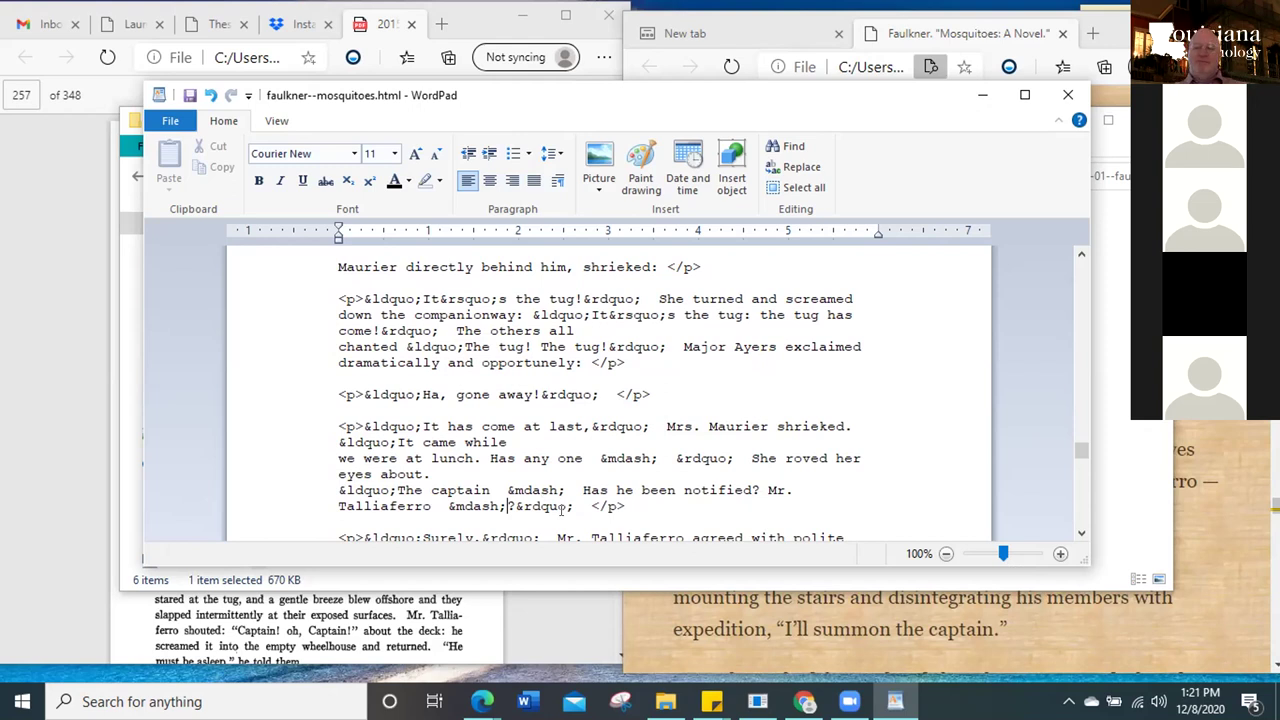
type("m")
type("&")
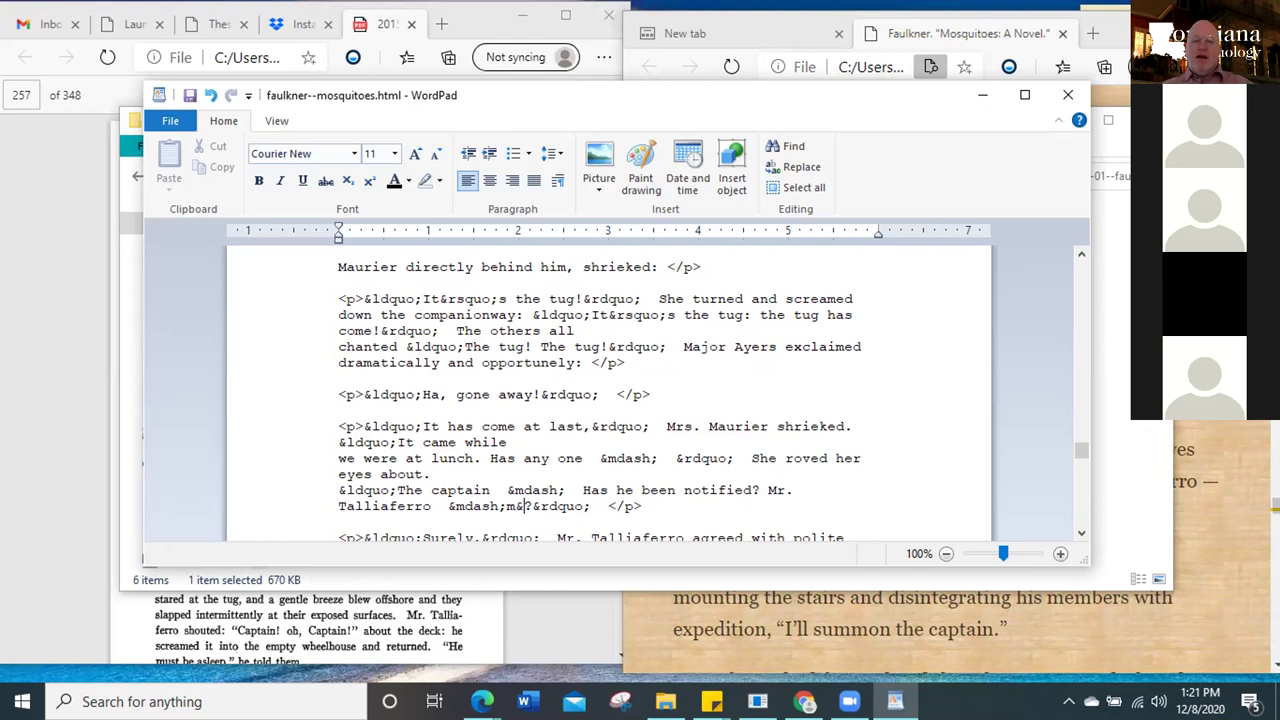
type("m")
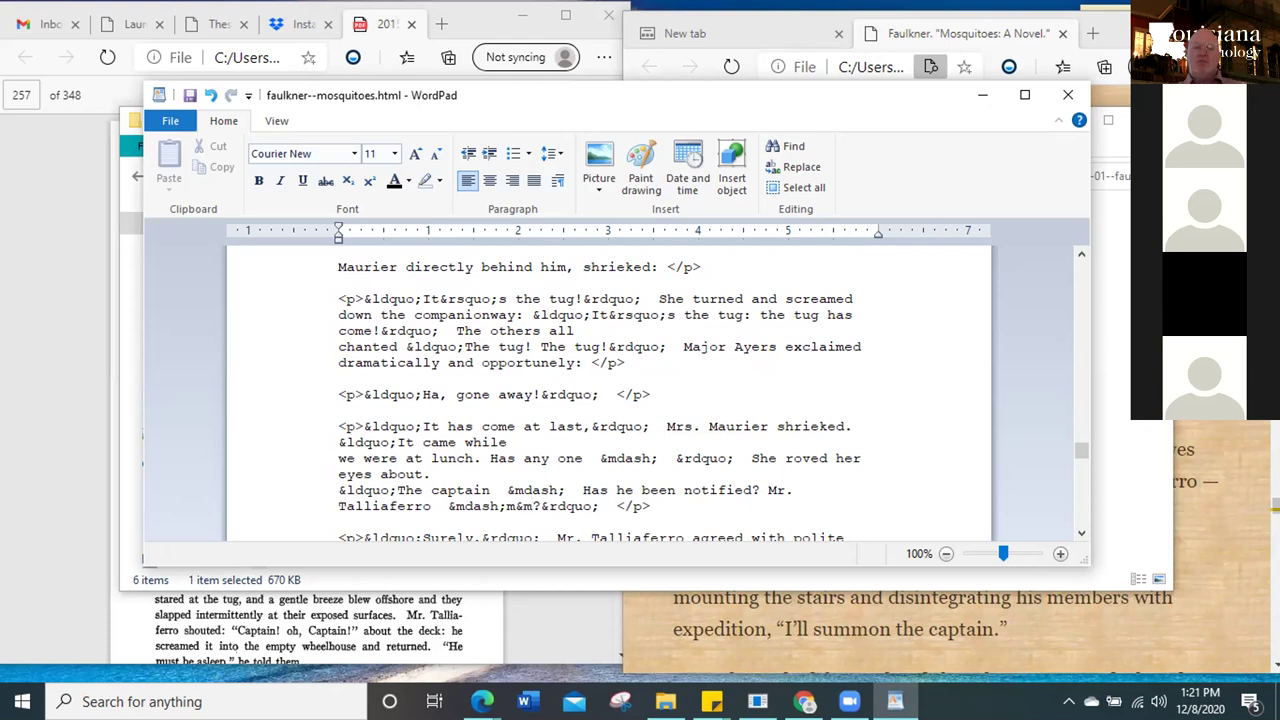
key("BackSpace")
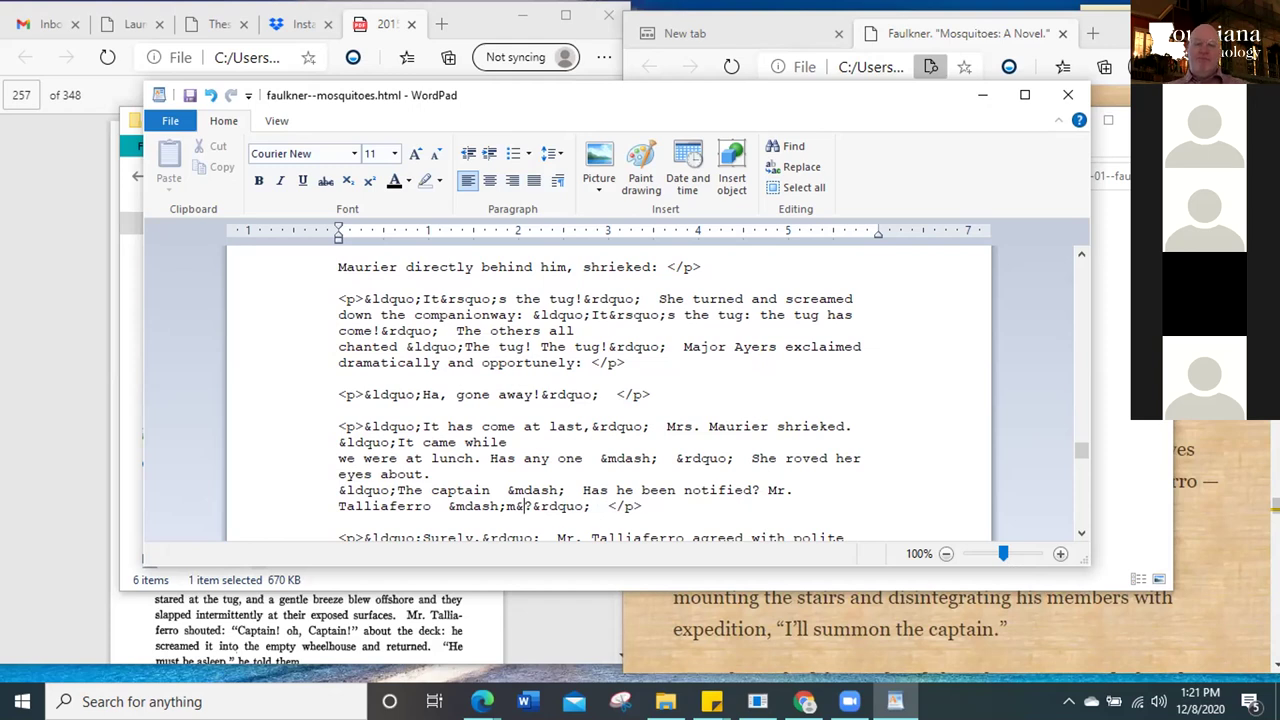
type("mb")
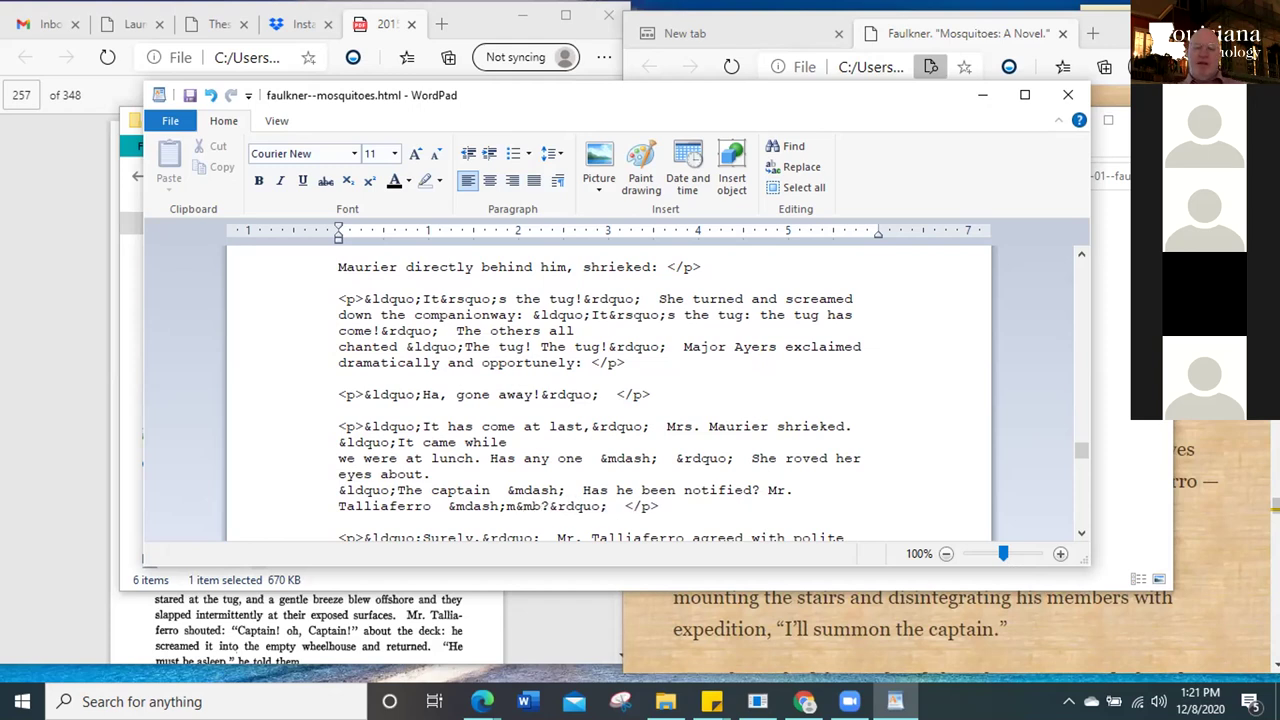
type("sp")
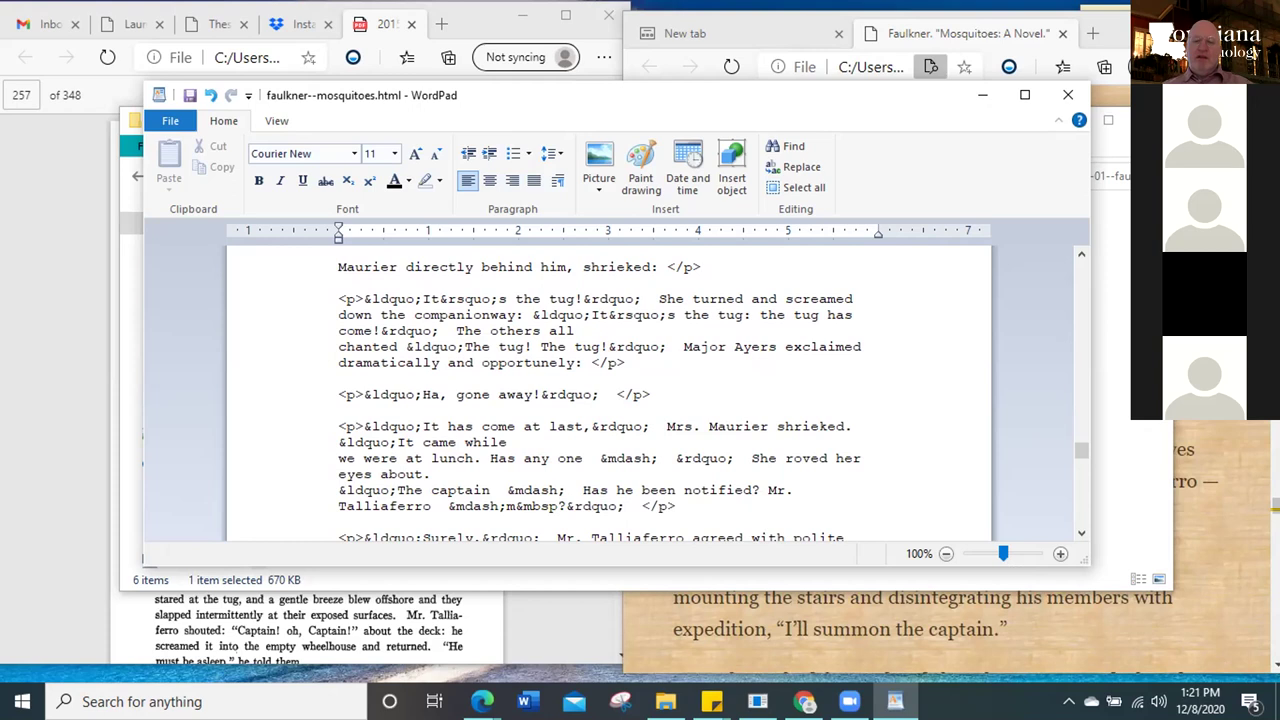
type(";")
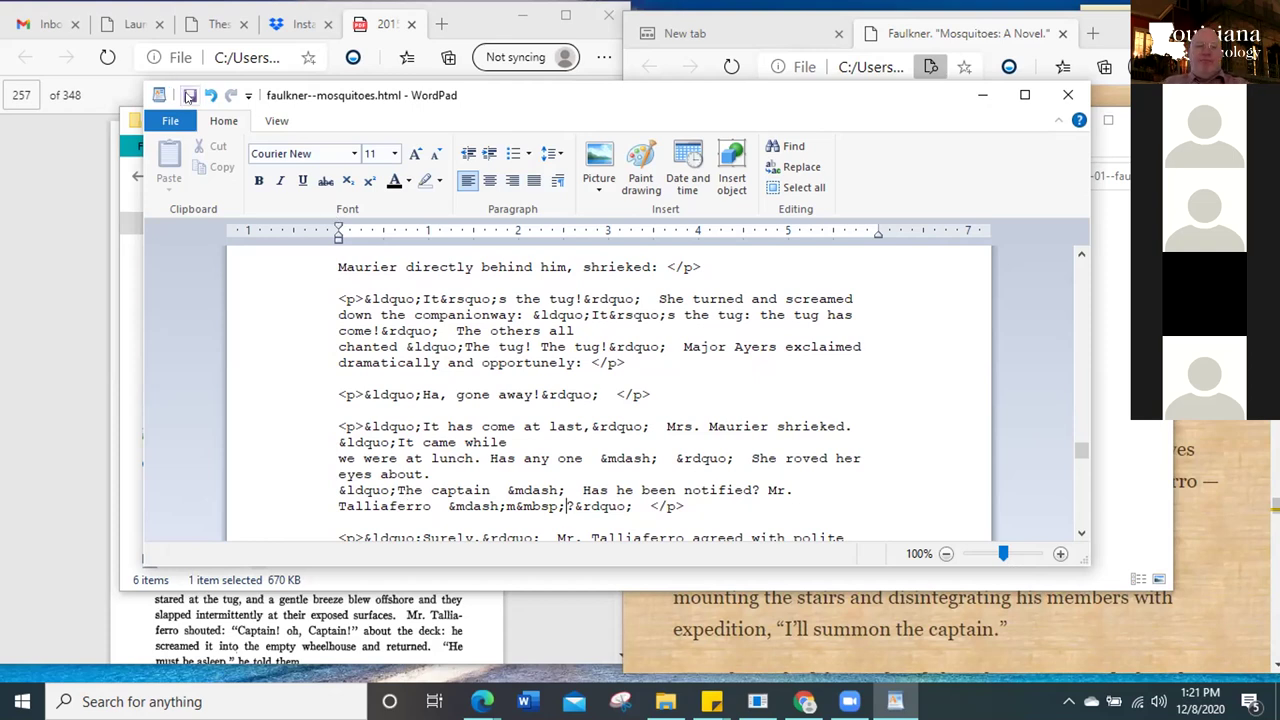
Save the HTML file and reload the novel page in Edge to view the edit
left_click(188, 96)
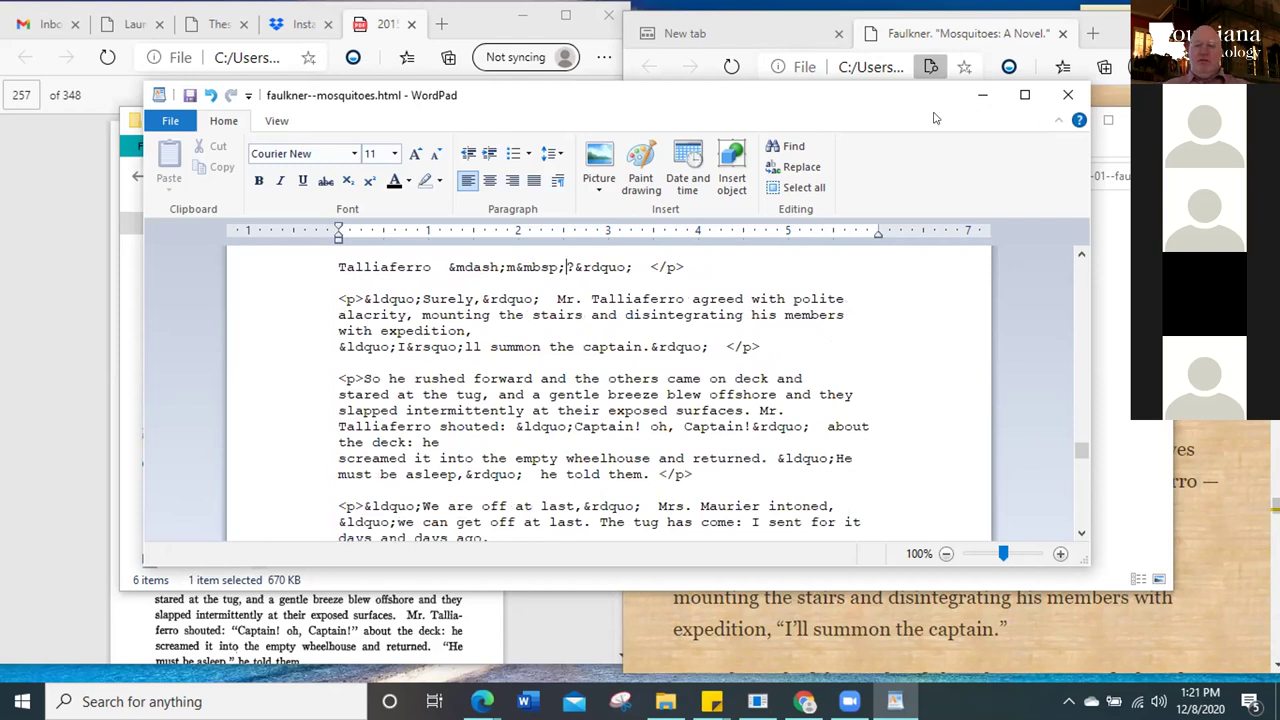
left_click(979, 101)
left_click(1068, 124)
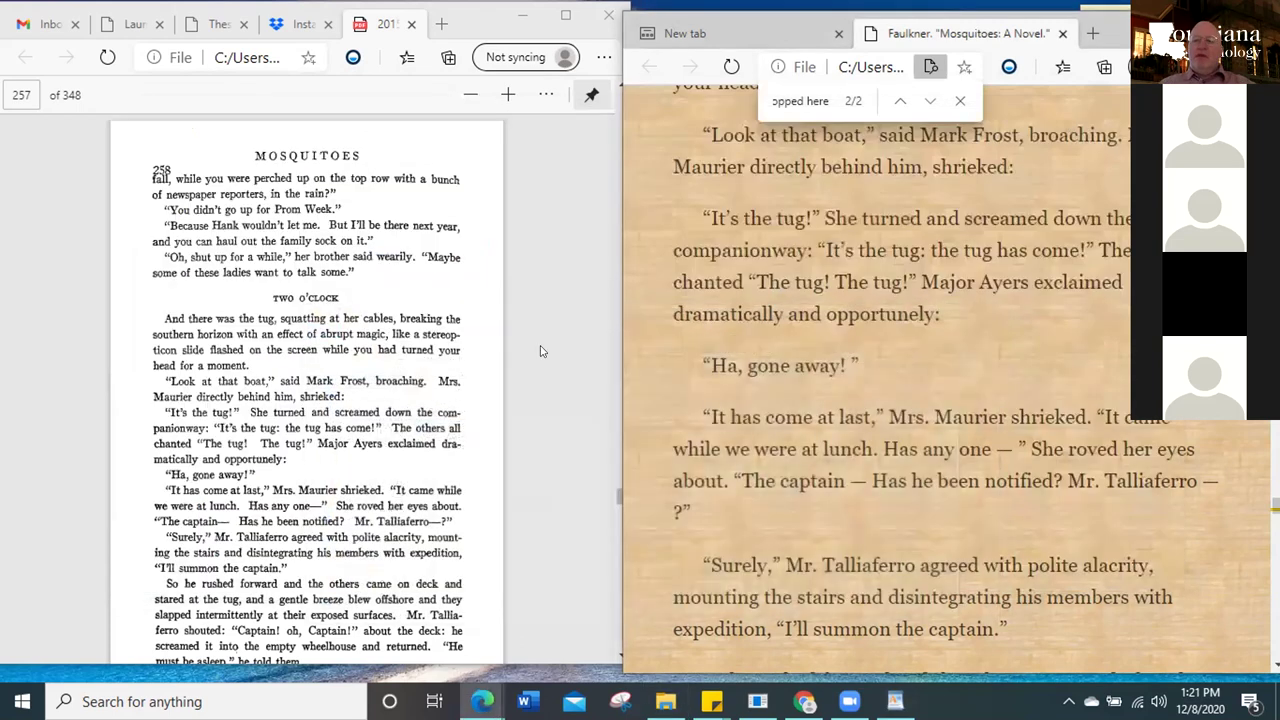
left_click(731, 66)
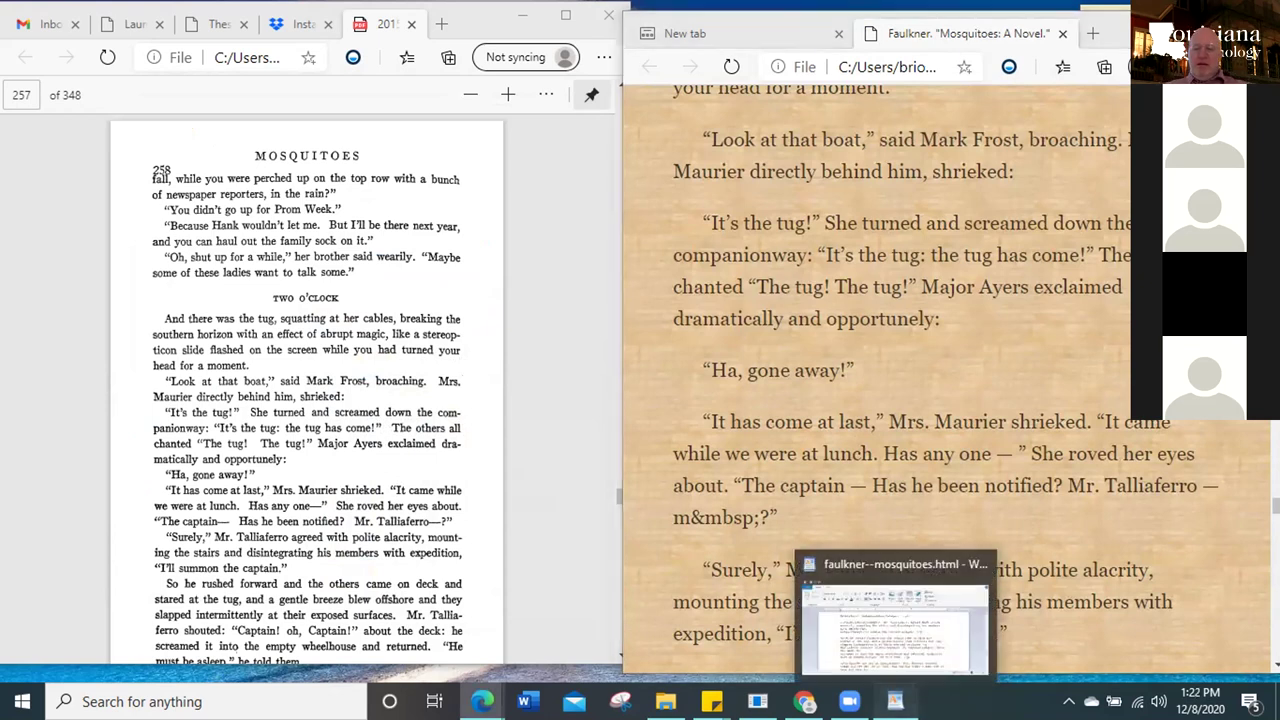
Correct the mistyped &mbsp; to &nbsp; on the Talliaferro line and save
left_click(895, 701)
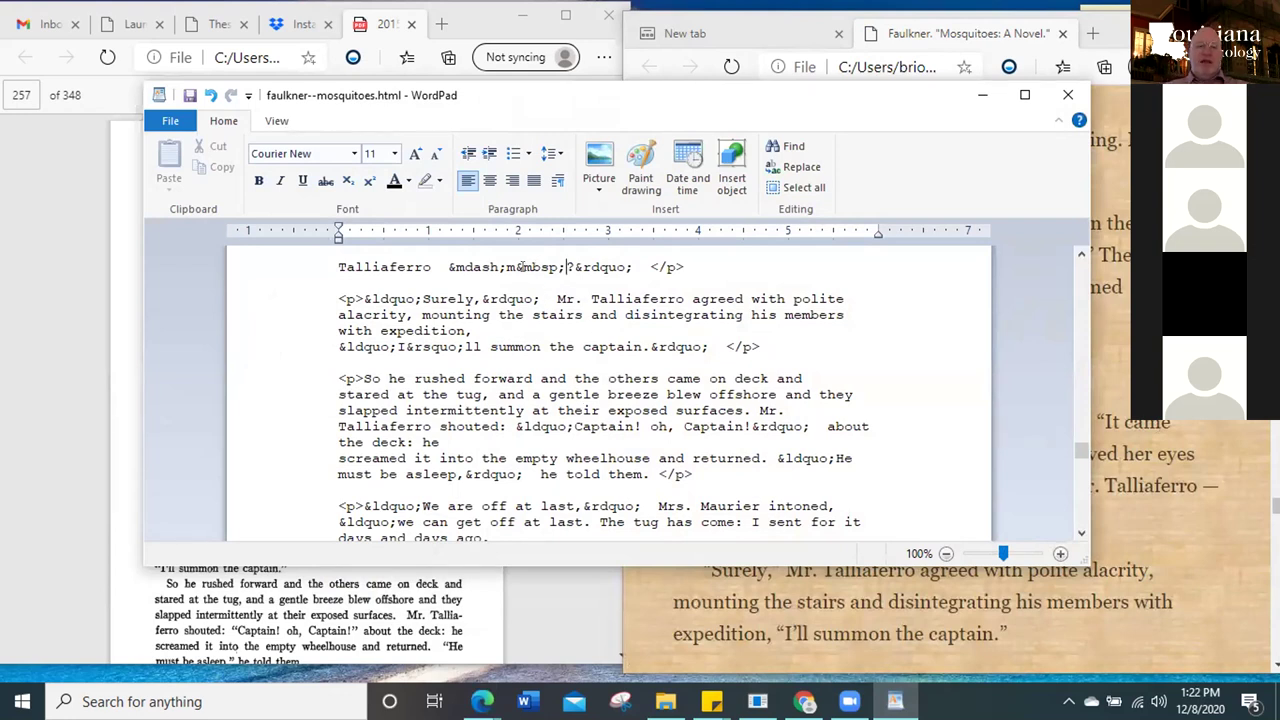
left_click(524, 267)
key("Delete")
type("n")
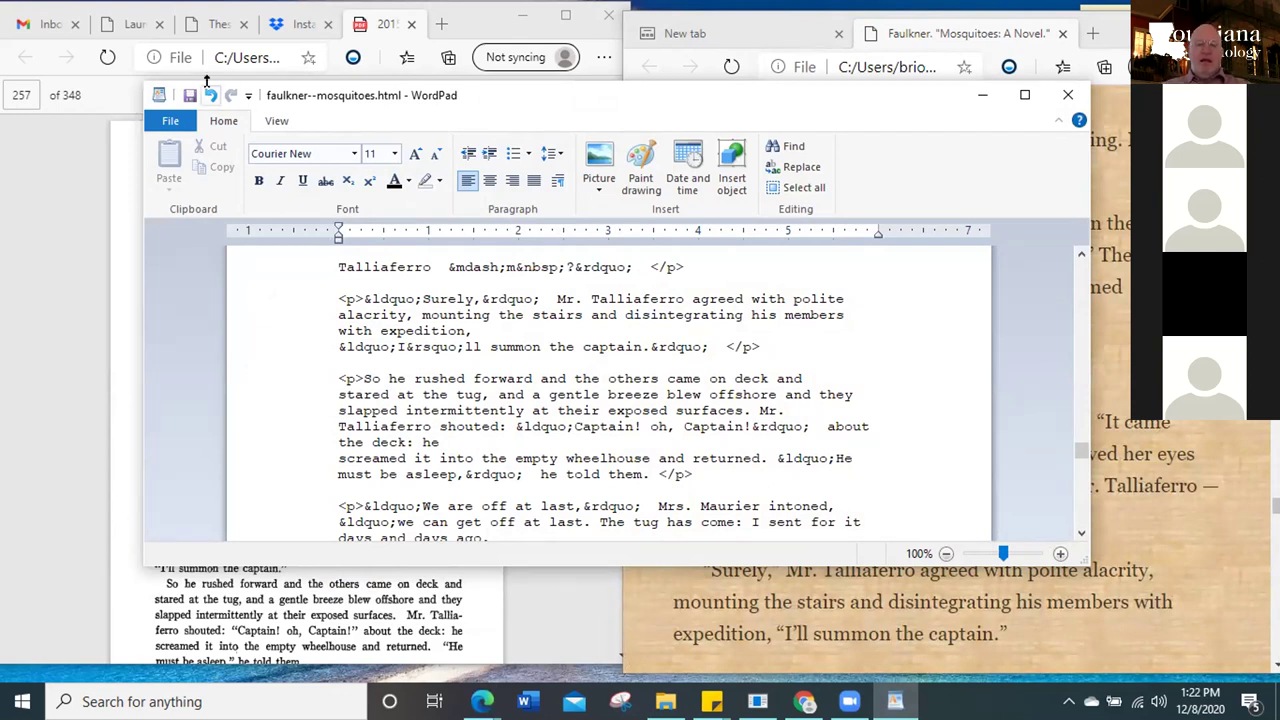
left_click(189, 97)
Delete the stray m so the line reads &mdash;&nbsp;? and save again
left_click(514, 267)
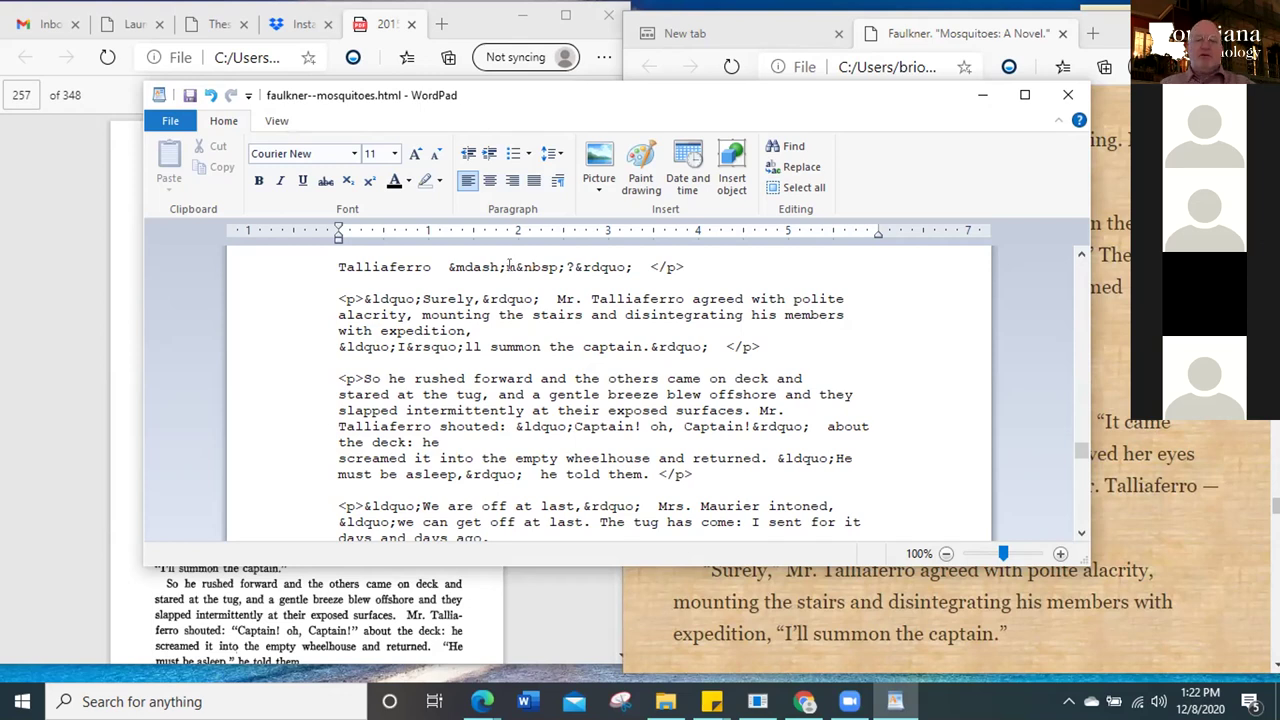
key("BackSpace")
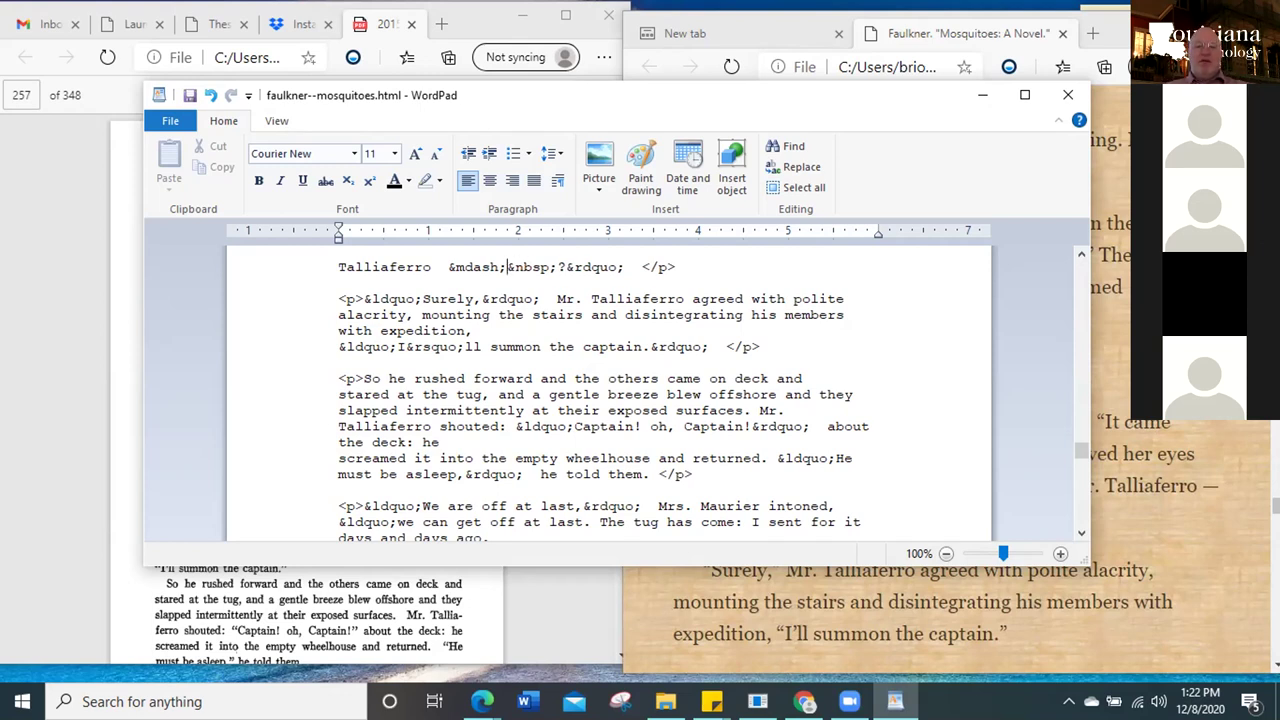
left_click(187, 95)
left_click(847, 80)
Reload the Mosquitoes page to check the Talliaferro dash, then bring WordPad's source back up
left_click(731, 66)
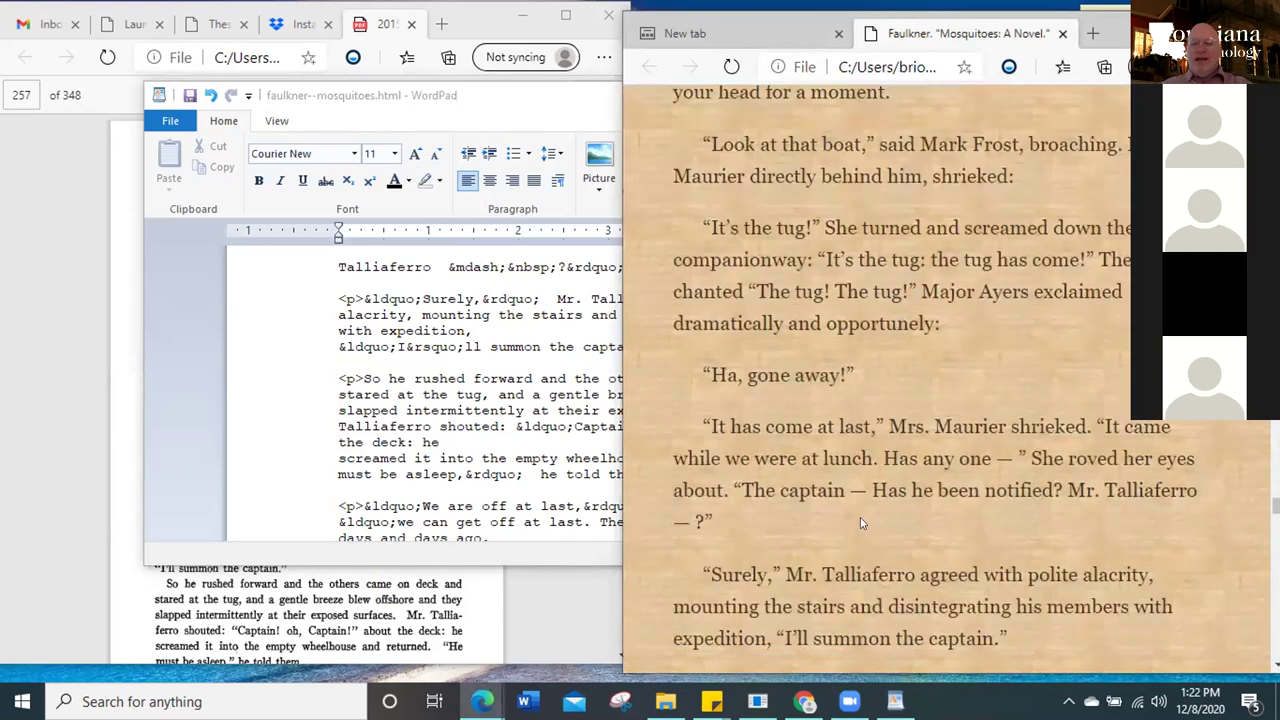
scroll(860, 517, "down", 3)
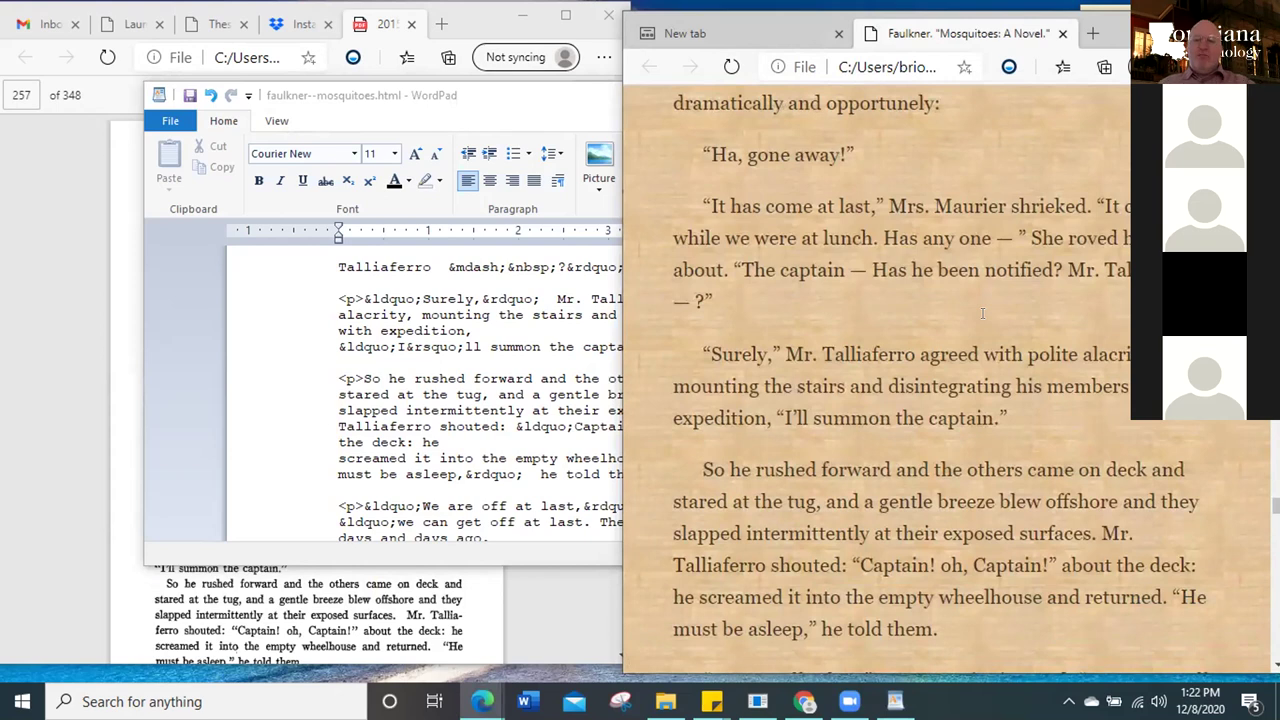
left_click(895, 701)
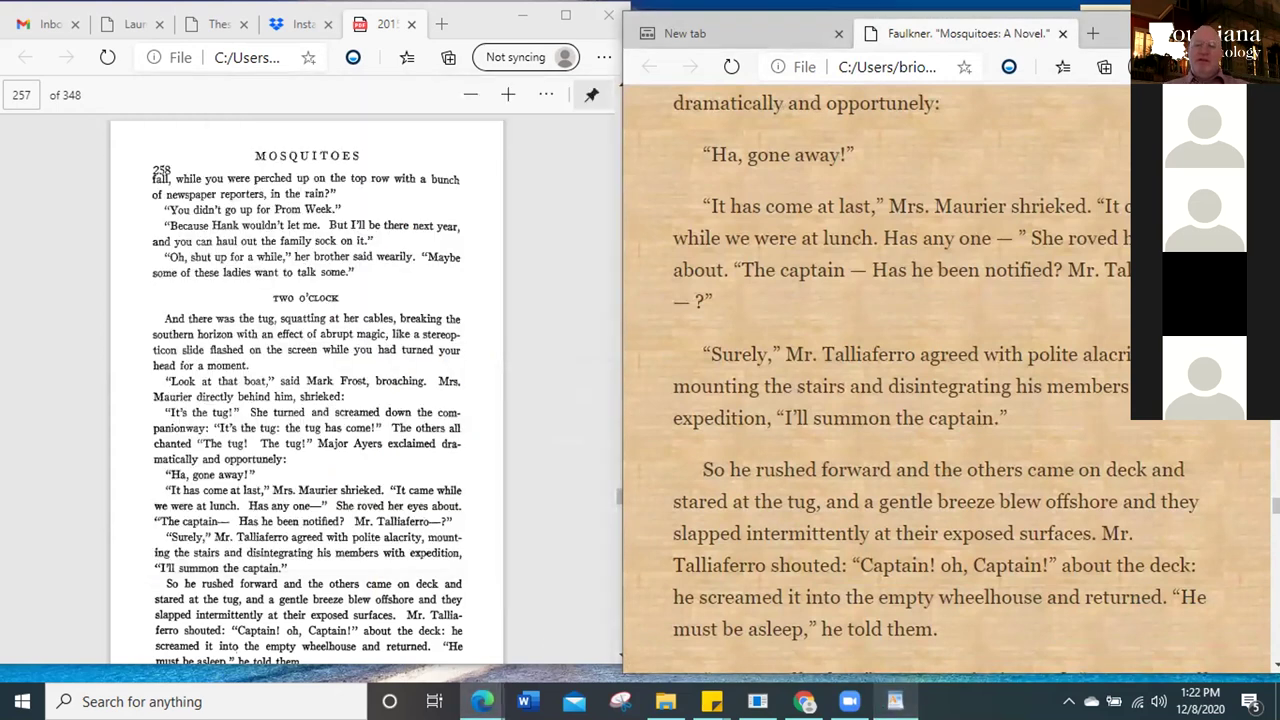
left_click(895, 701)
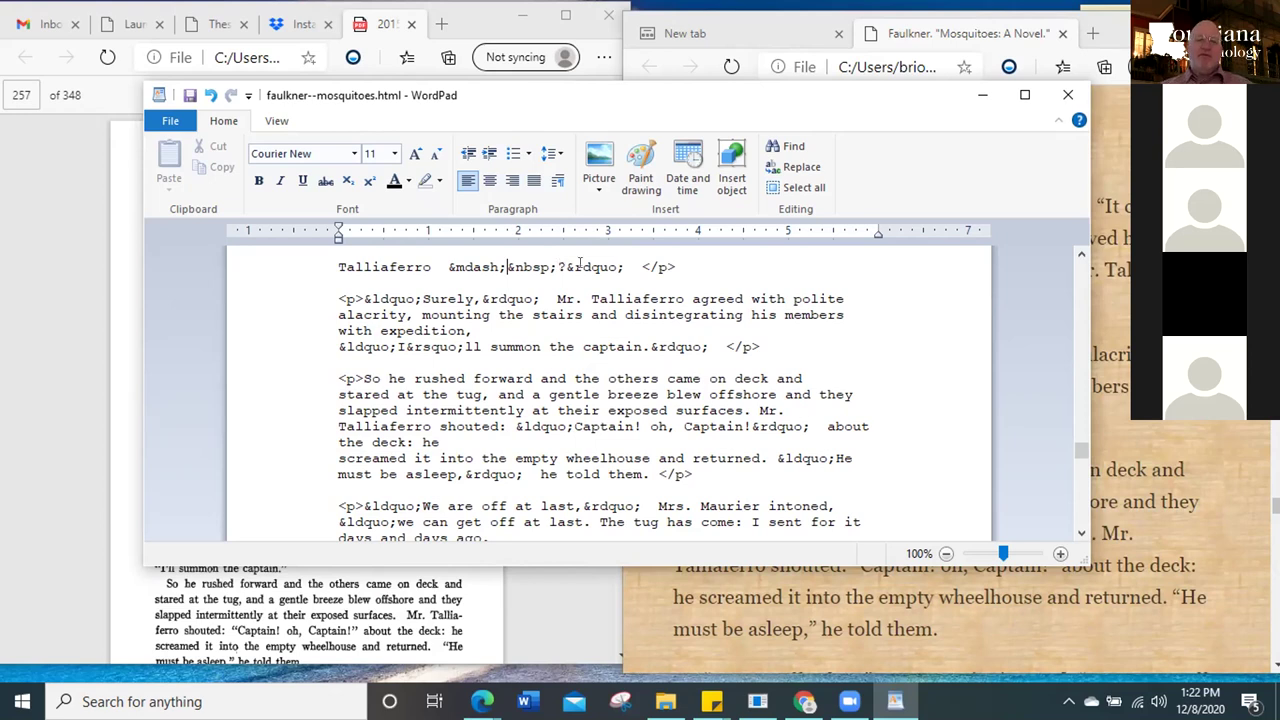
Replace the spaces after Talliaferro with &nbsp; and reload Edge to see 'Mr. Talliaferro — ?'
left_click(447, 267)
key("BackSpace")
key("BackSpace")
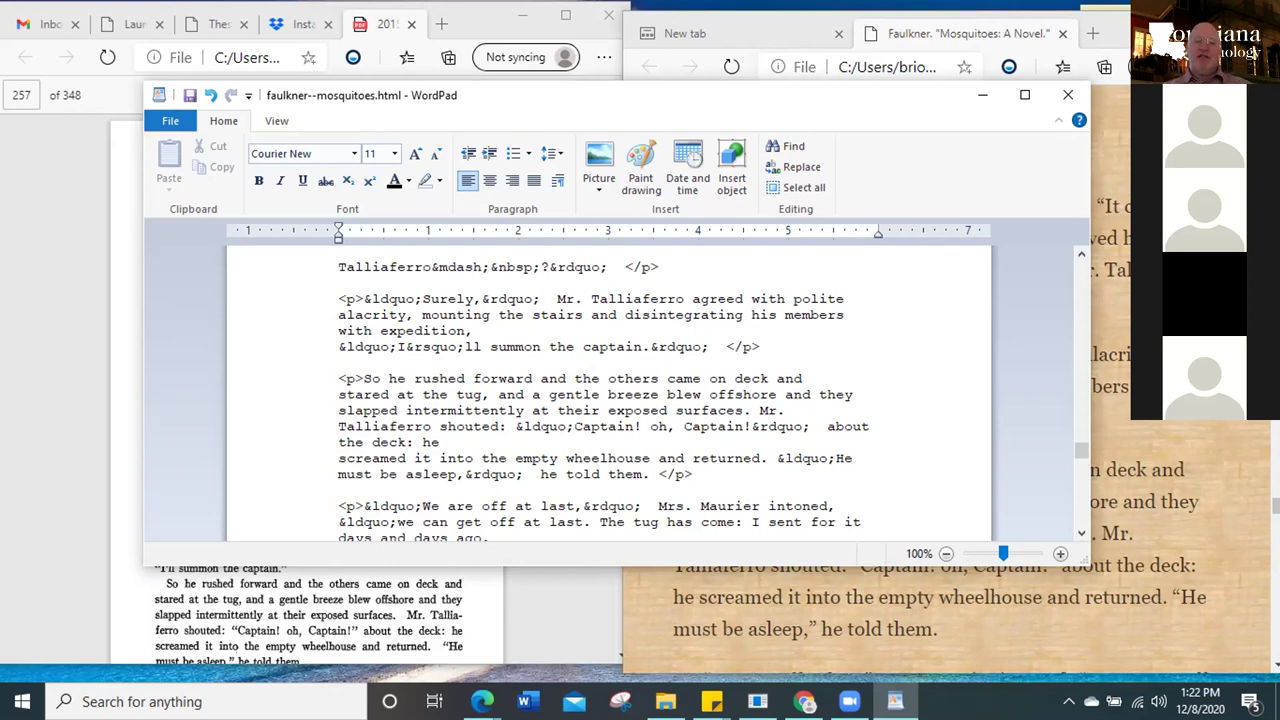
type("&nbsp;")
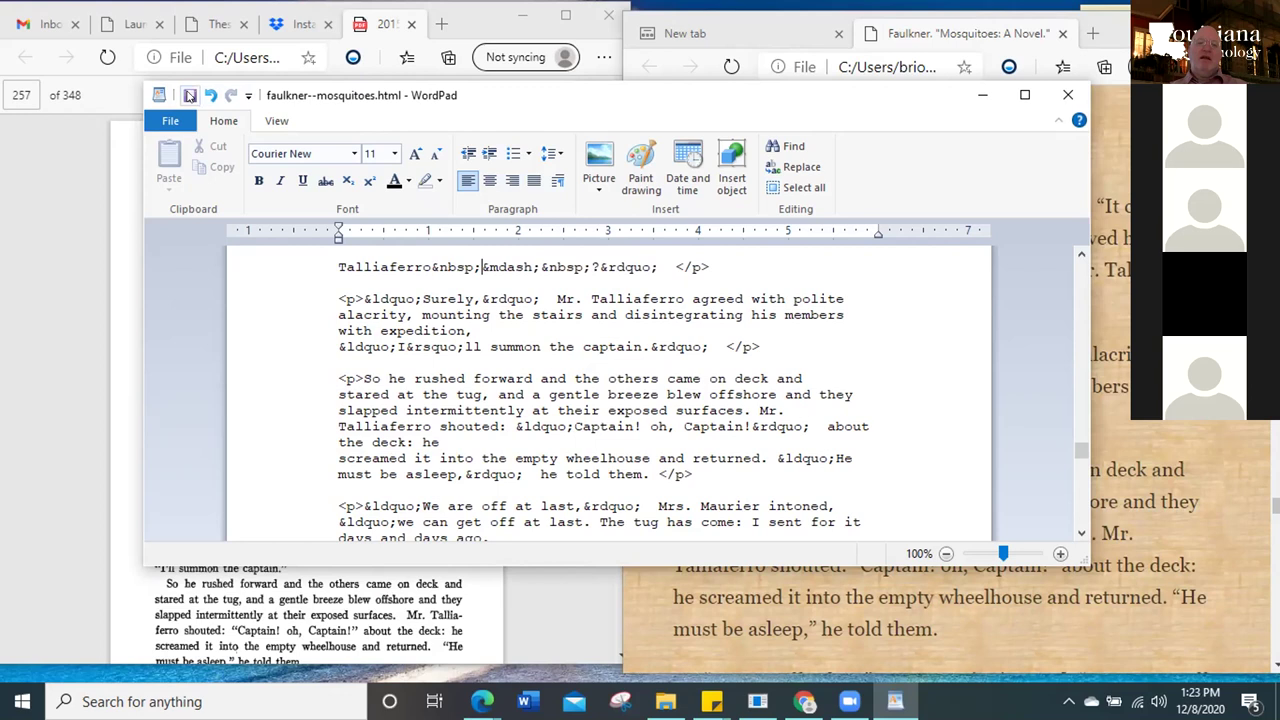
left_click(983, 99)
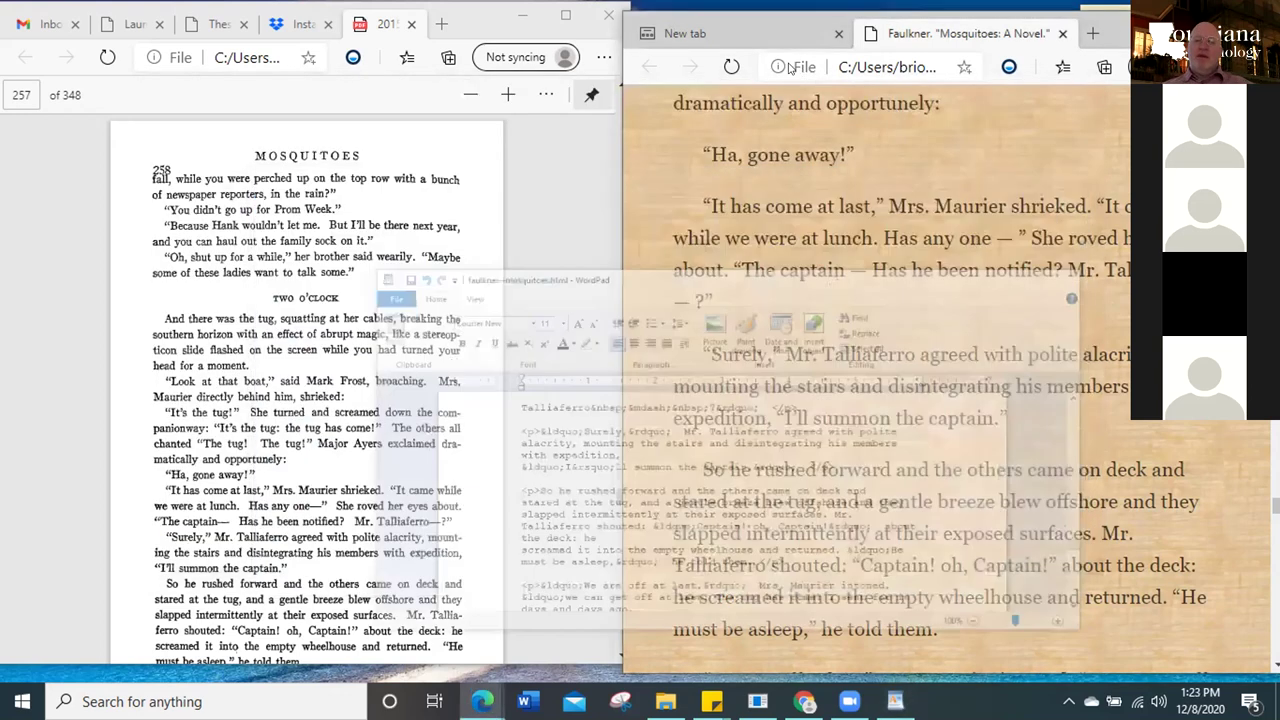
left_click(732, 66)
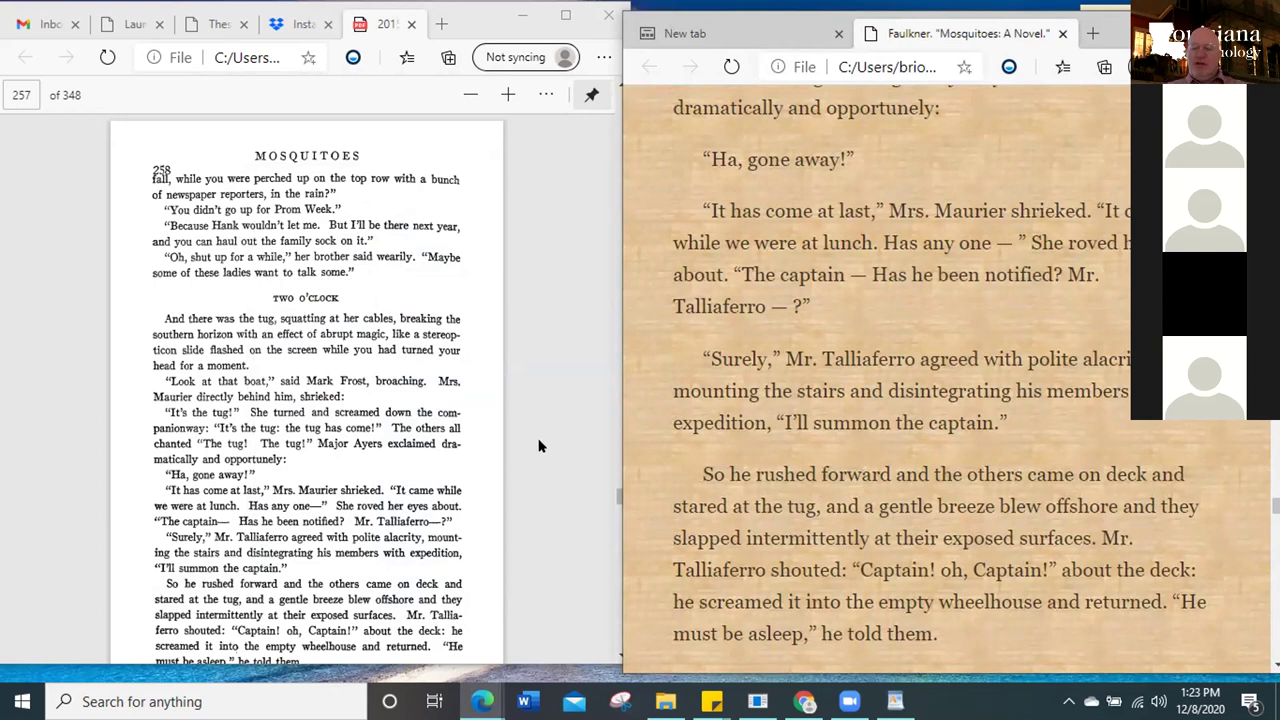
Scroll the scanned Mosquitoes PDF down to printed pages 259–260
key("Down")
key("Down")
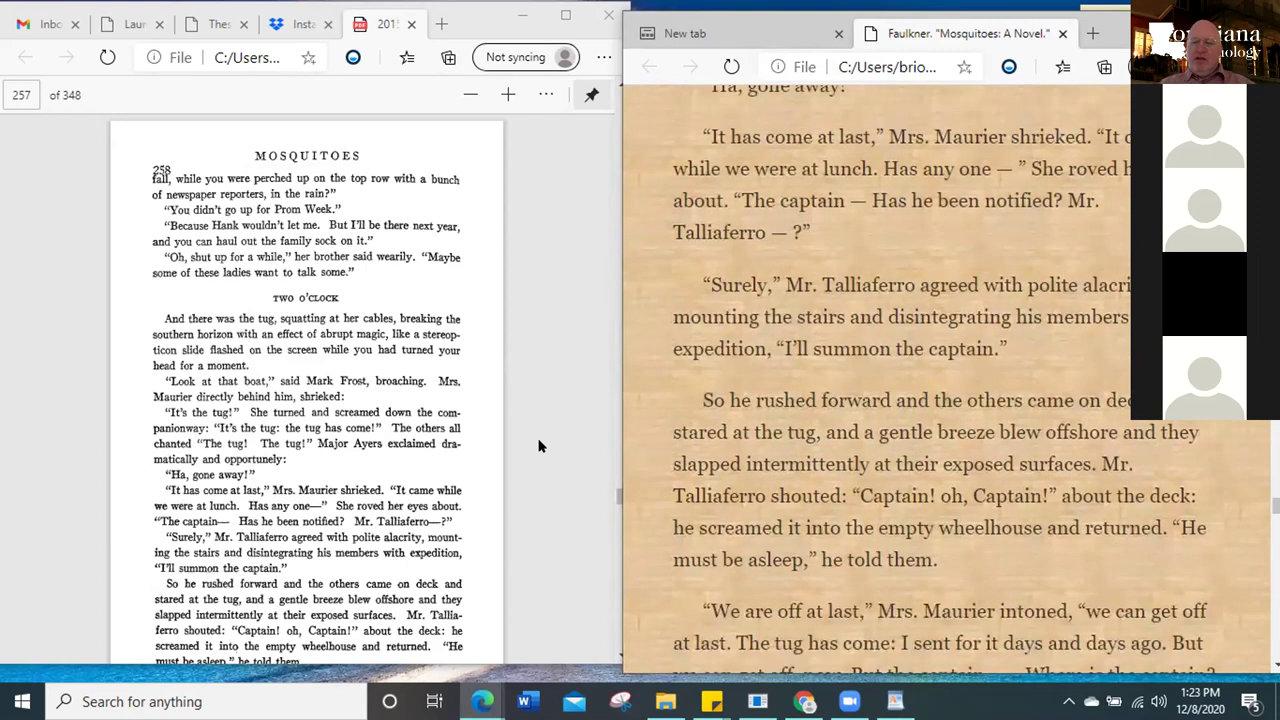
left_click(538, 446)
scroll(538, 446, "down", 3)
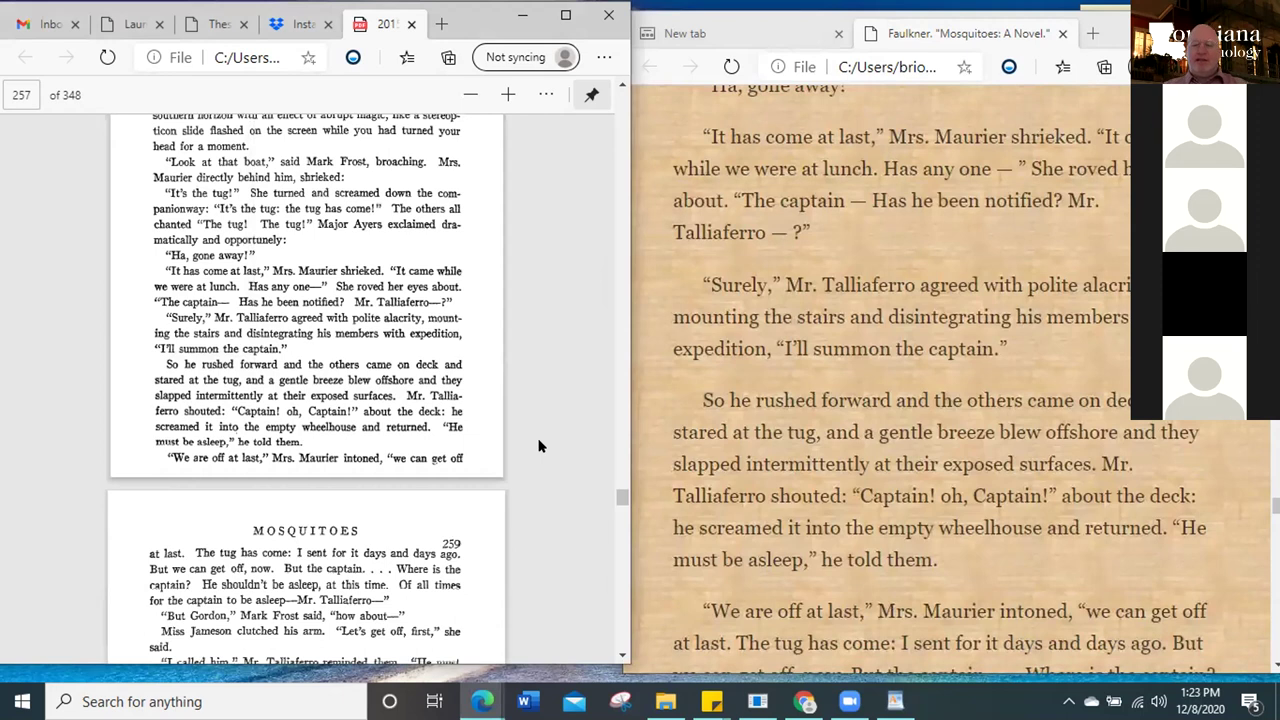
scroll(538, 446, "down", 1)
scroll(538, 446, "down", 2)
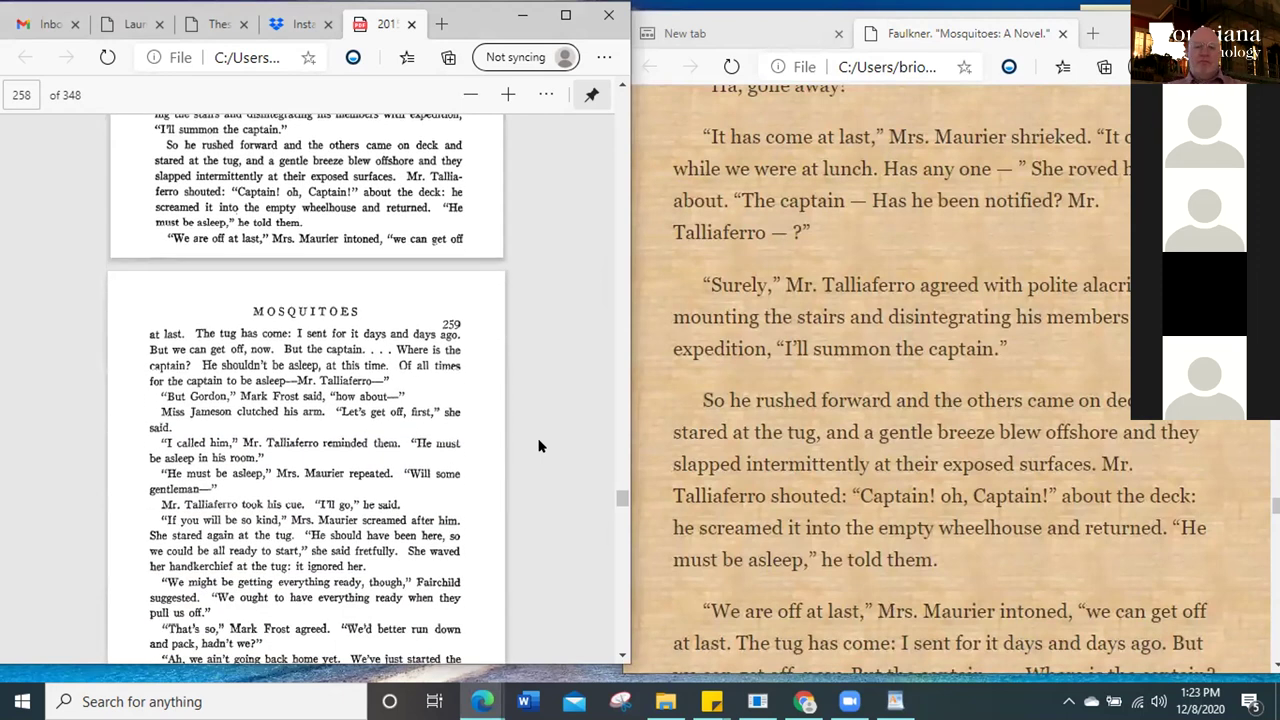
scroll(538, 446, "down", 2)
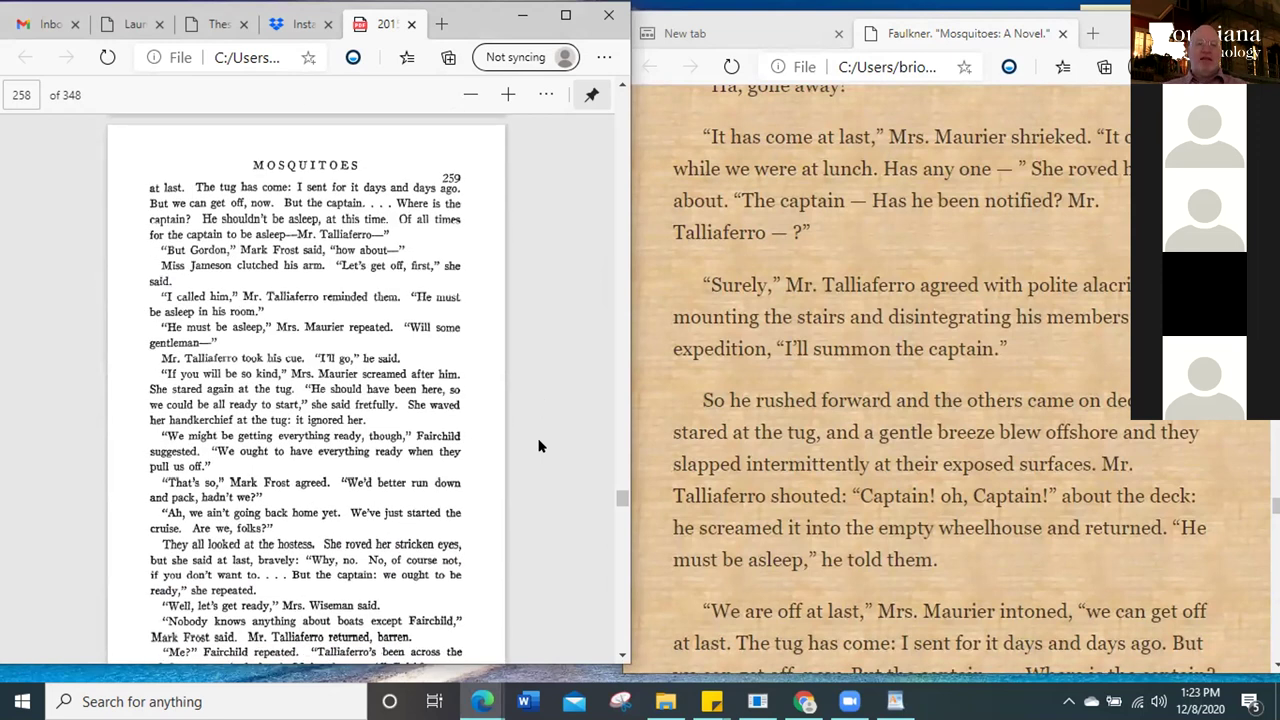
scroll(538, 446, "up", 1)
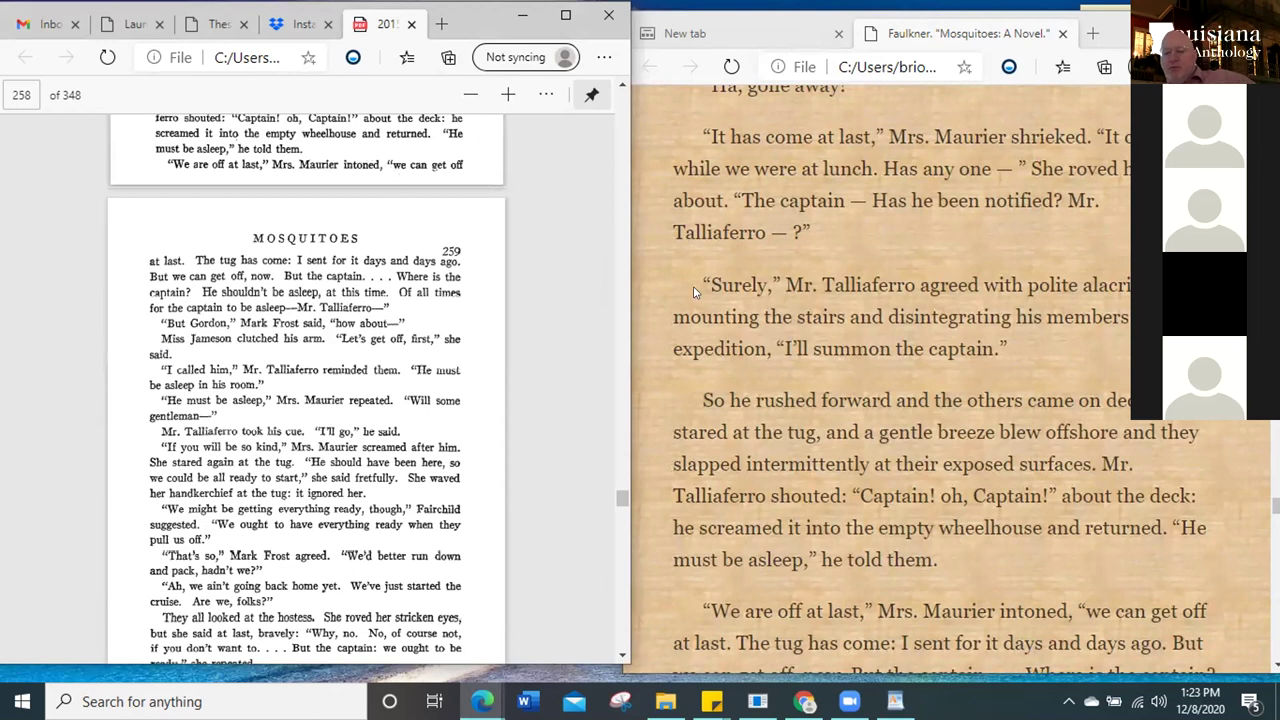
Scroll the Edge web text to the matching 'Mr. Talliaferro — ' passage
left_click(751, 327)
scroll(751, 327, "down", 4)
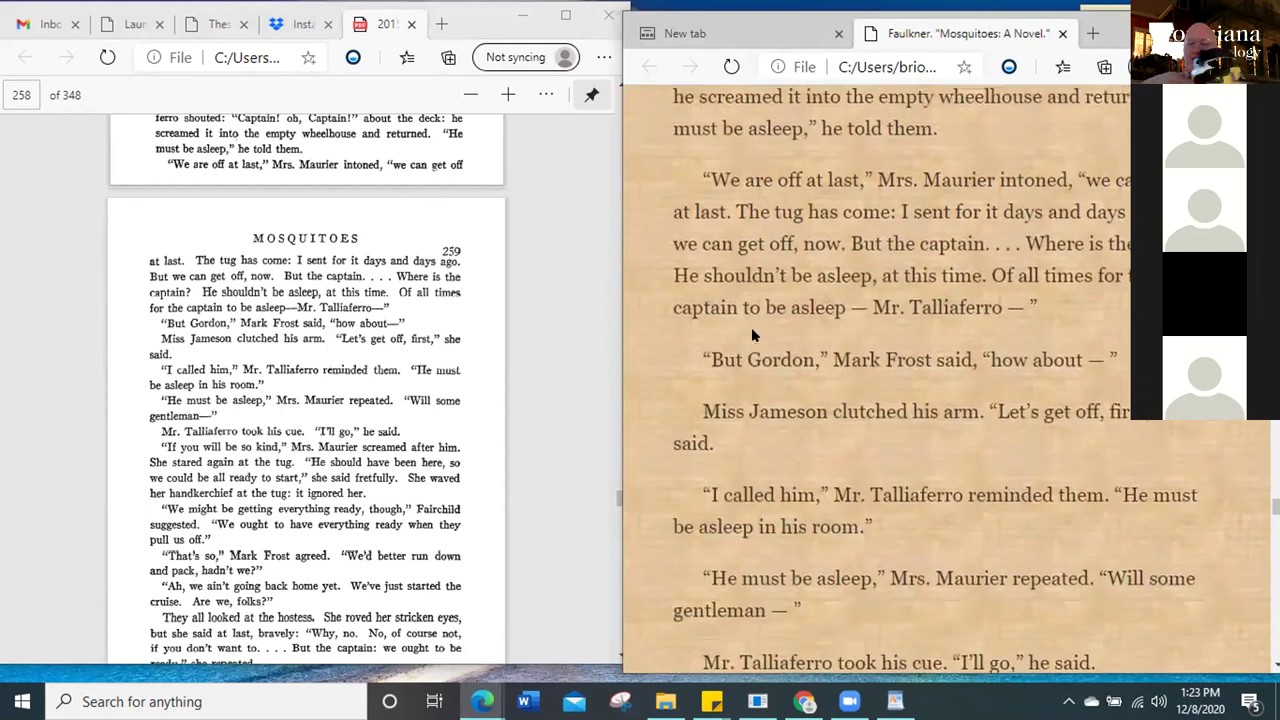
scroll(751, 330, "down", 1)
scroll(751, 327, "up", 1)
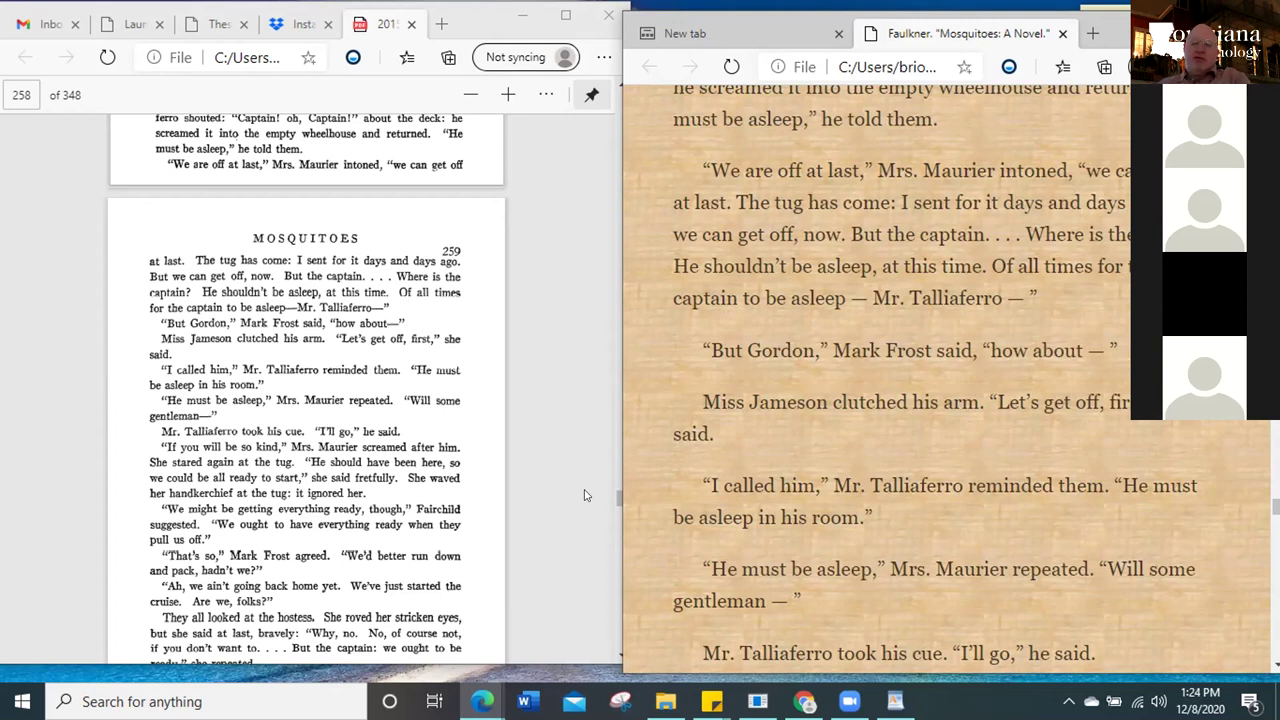
scroll(586, 495, "down", 3)
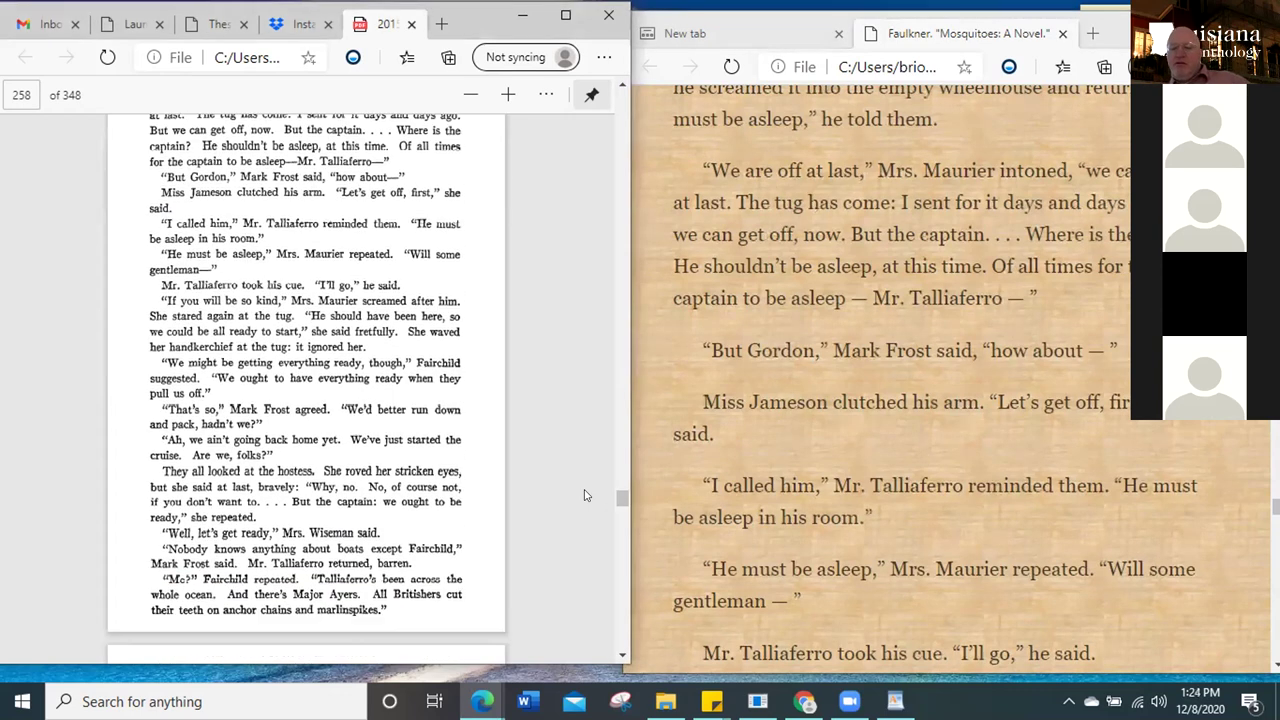
scroll(586, 495, "down", 2)
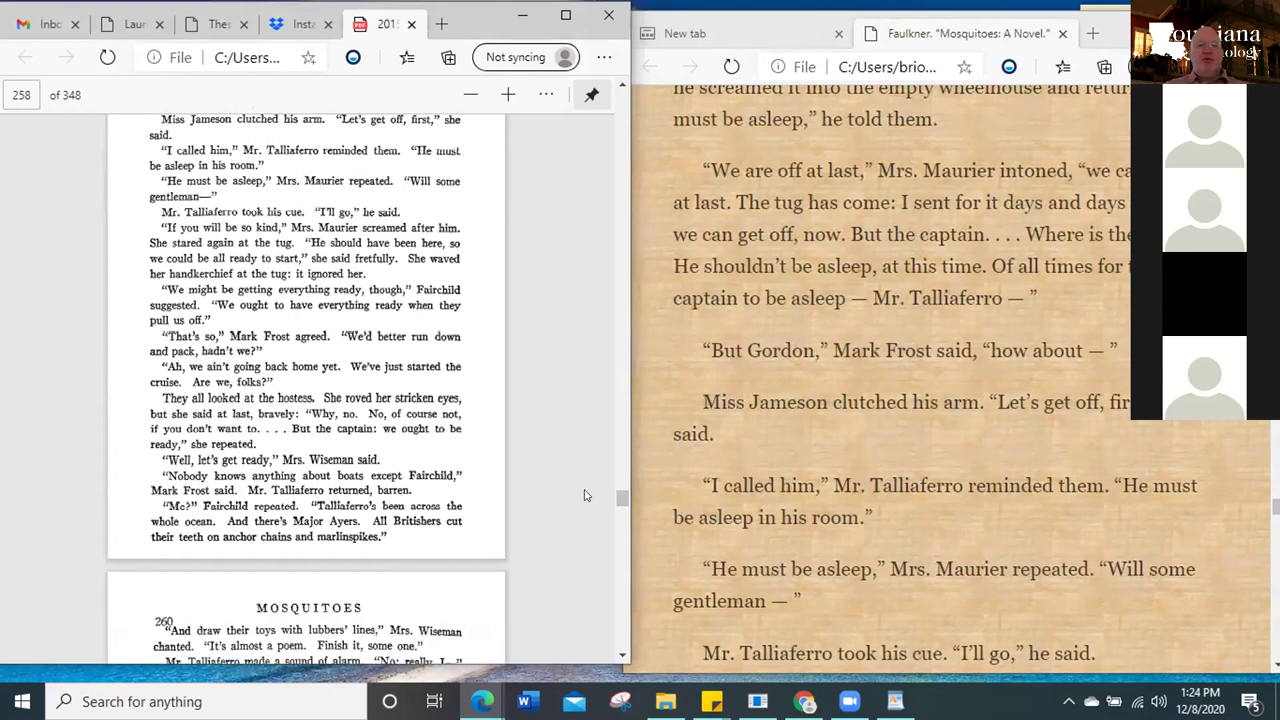
scroll(586, 495, "down", 2)
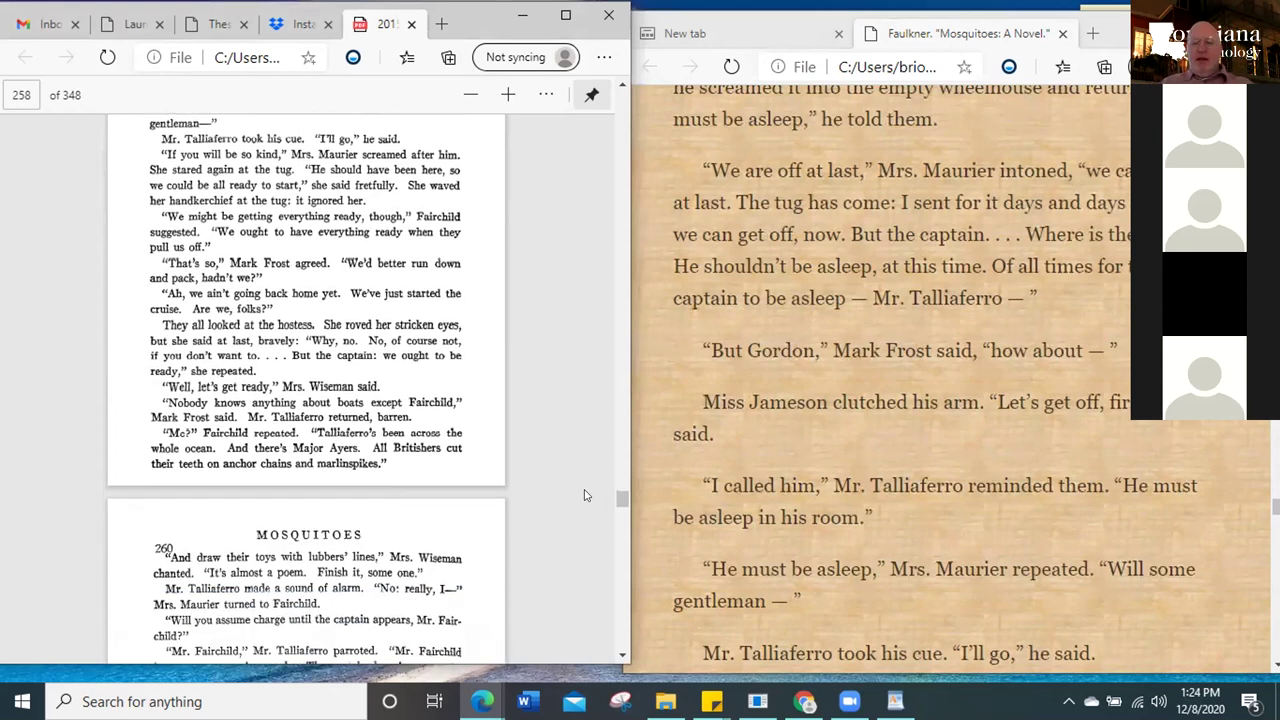
scroll(586, 495, "down", 2)
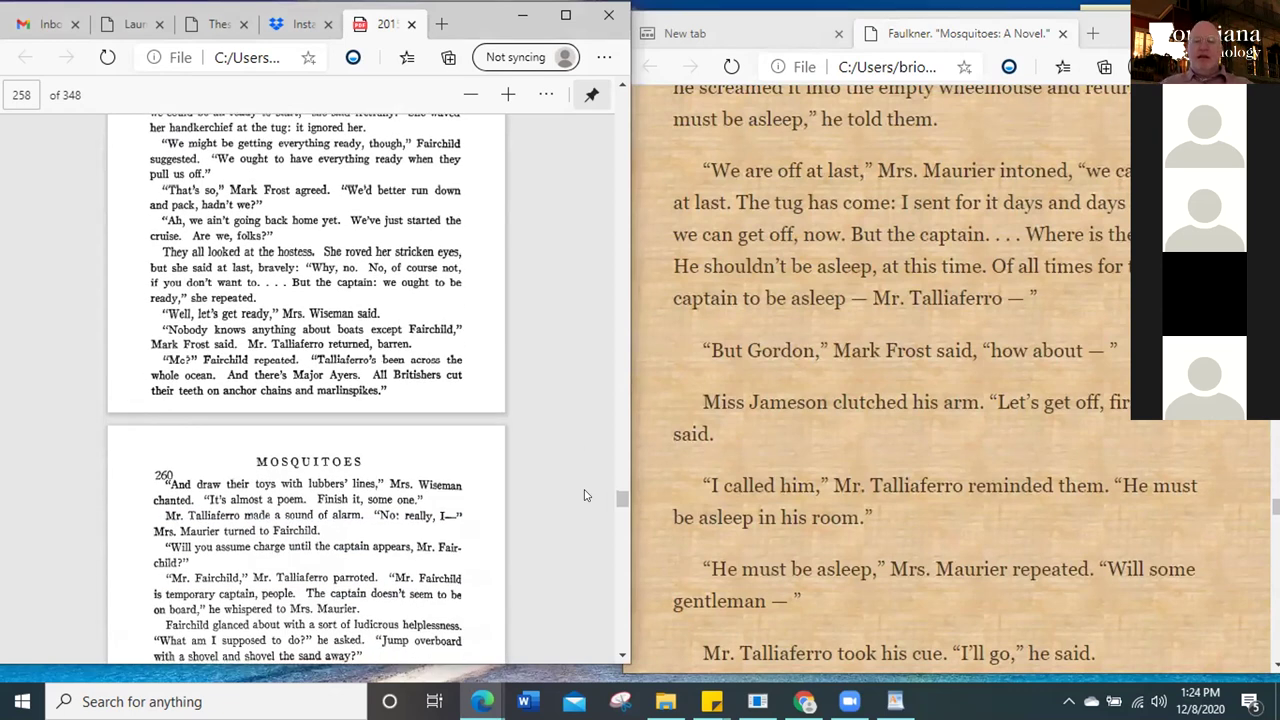
Scroll the web text down to the passage beginning 'If you will be so kind'
left_click(850, 474)
scroll(848, 474, "down", 6)
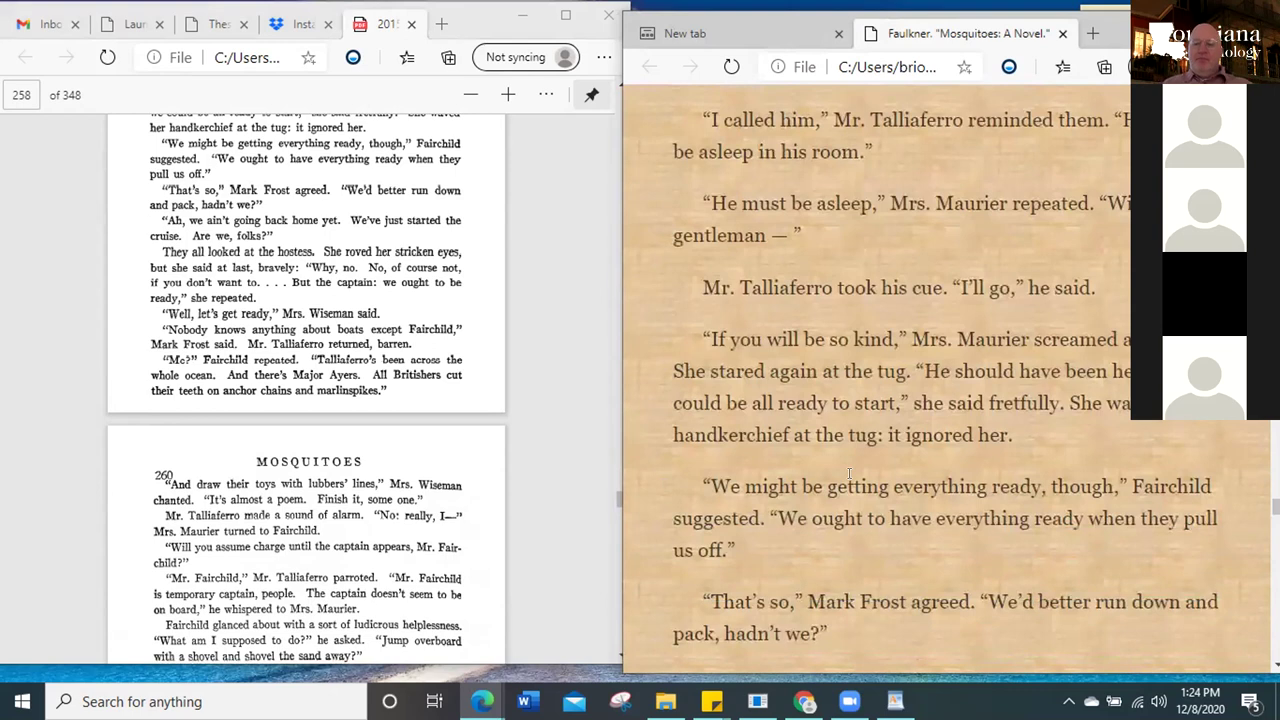
scroll(848, 474, "down", 4)
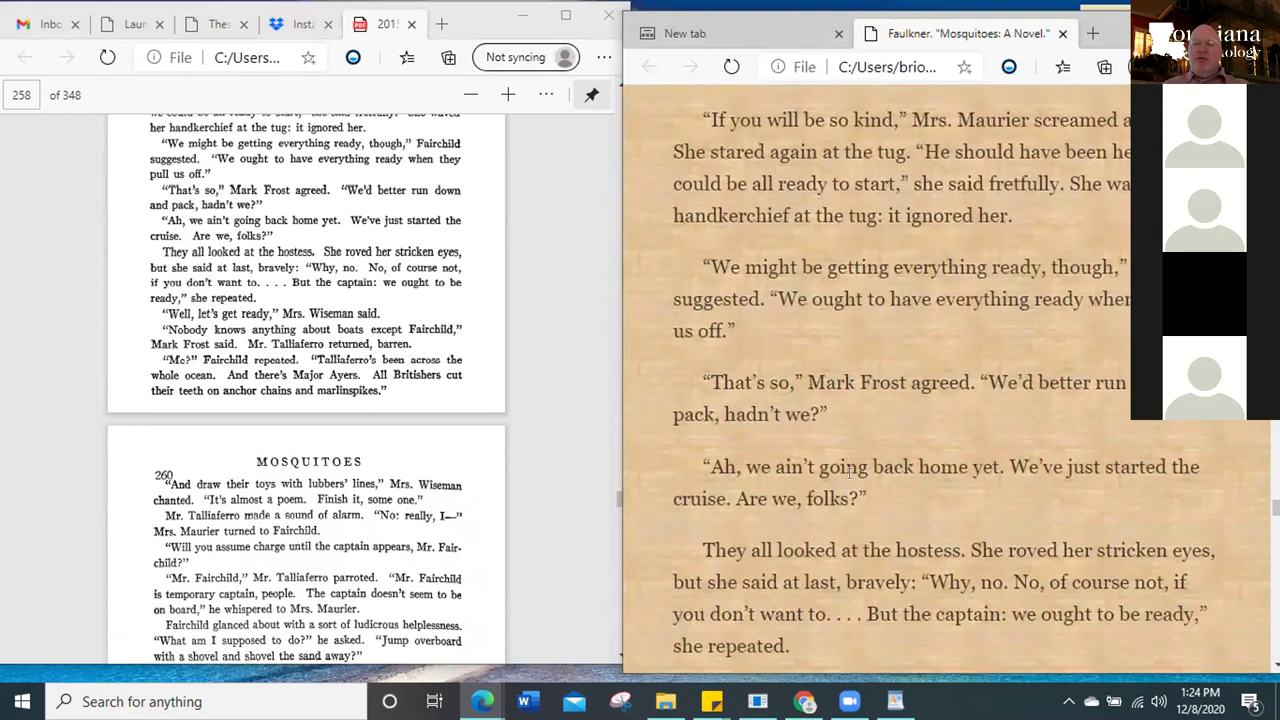
Compare against the scanned PDF by scrolling between pages 259 and 260
left_click(558, 342)
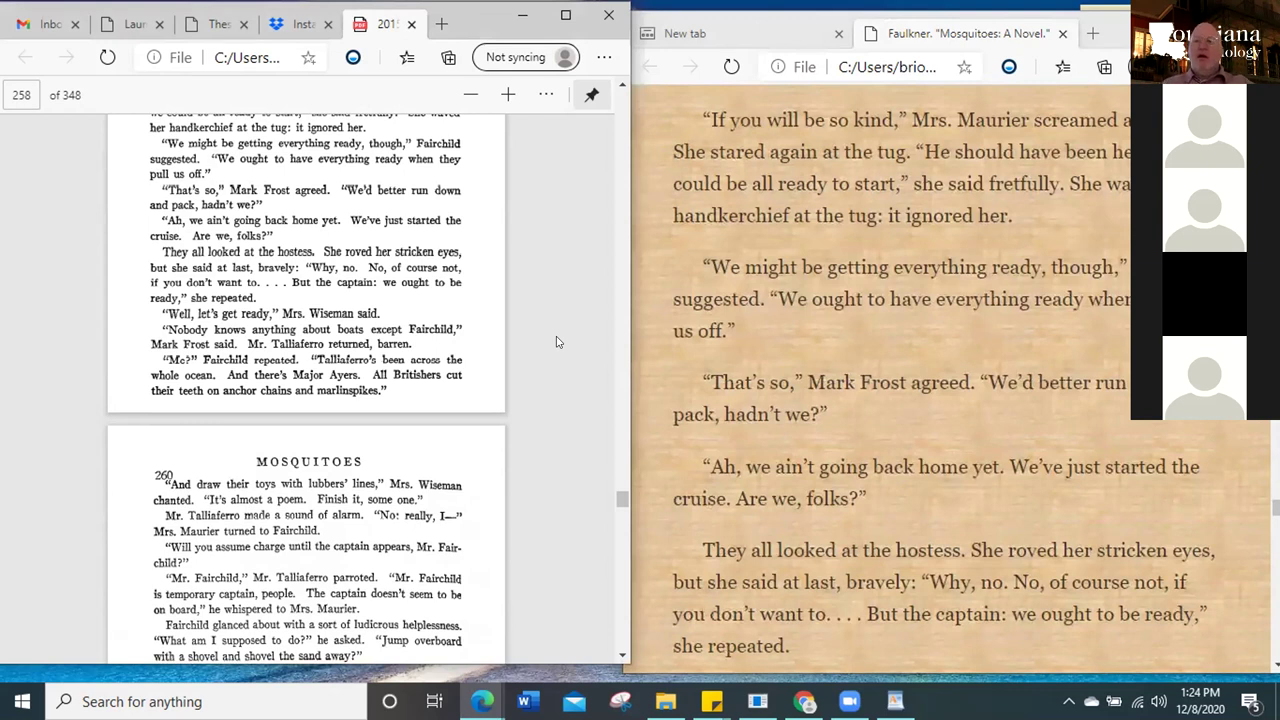
scroll(558, 342, "down", 1)
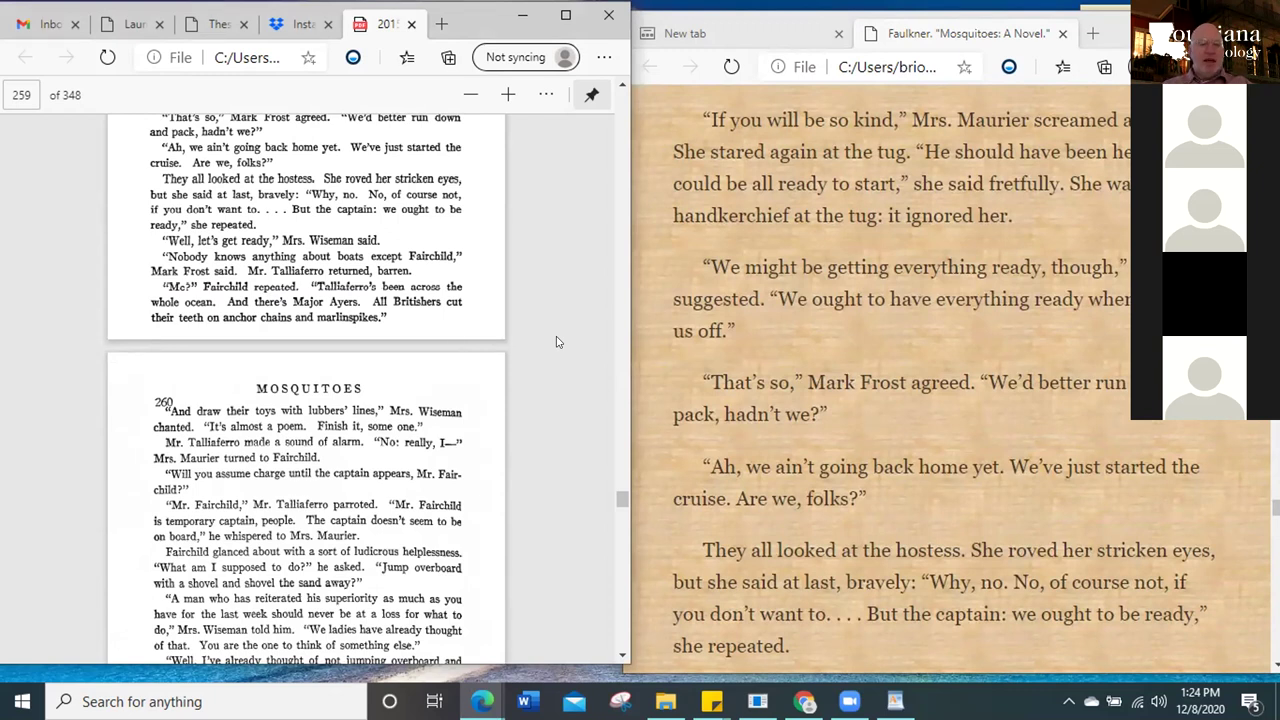
scroll(557, 342, "down", 1)
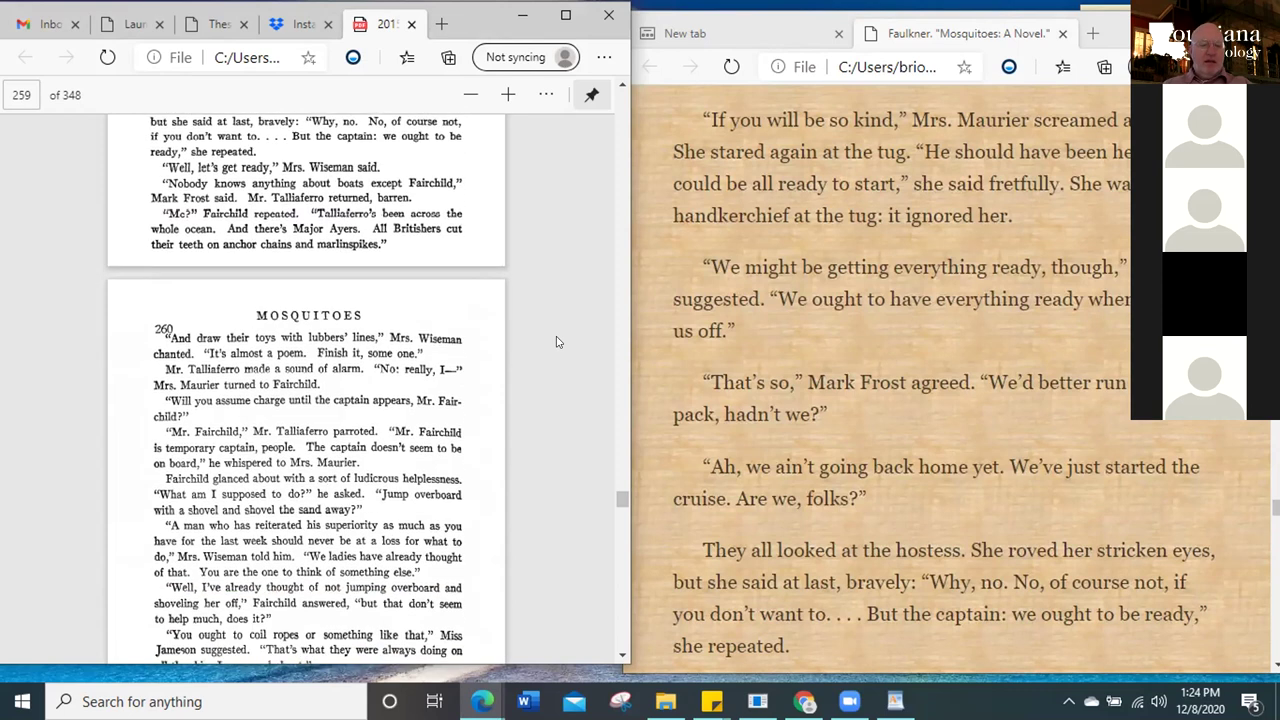
scroll(557, 342, "down", 1)
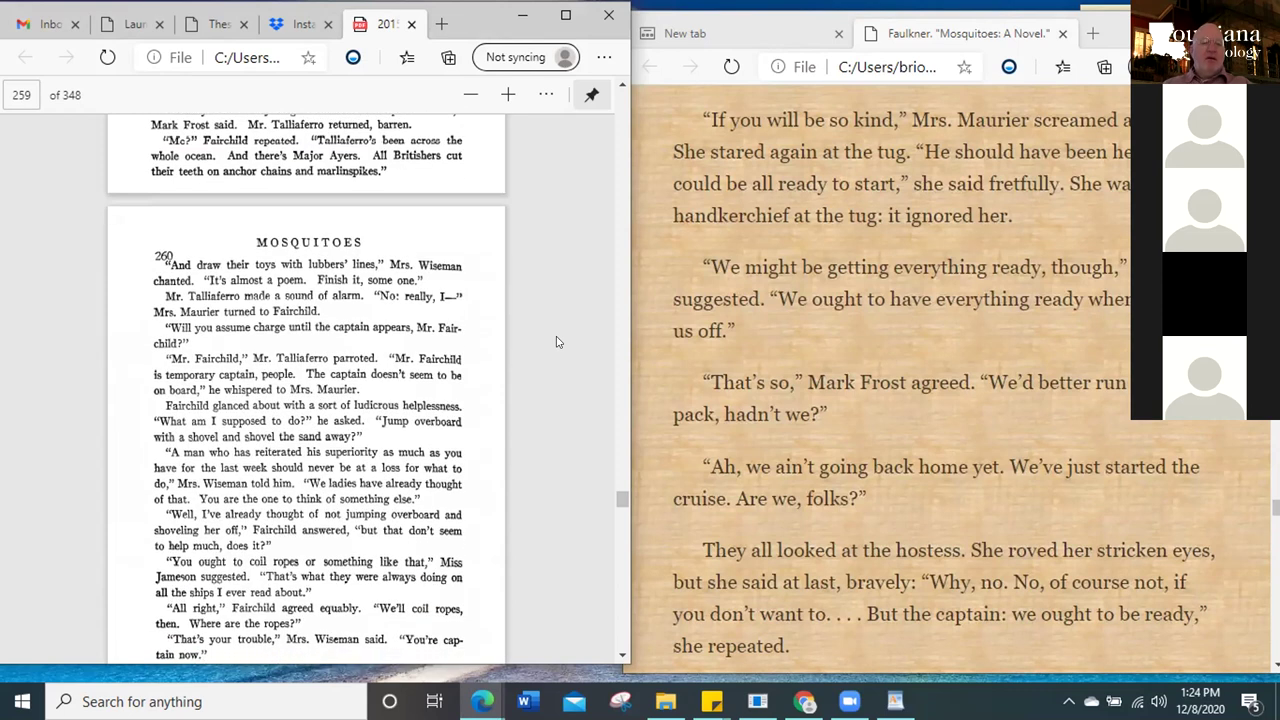
scroll(557, 342, "down", 1)
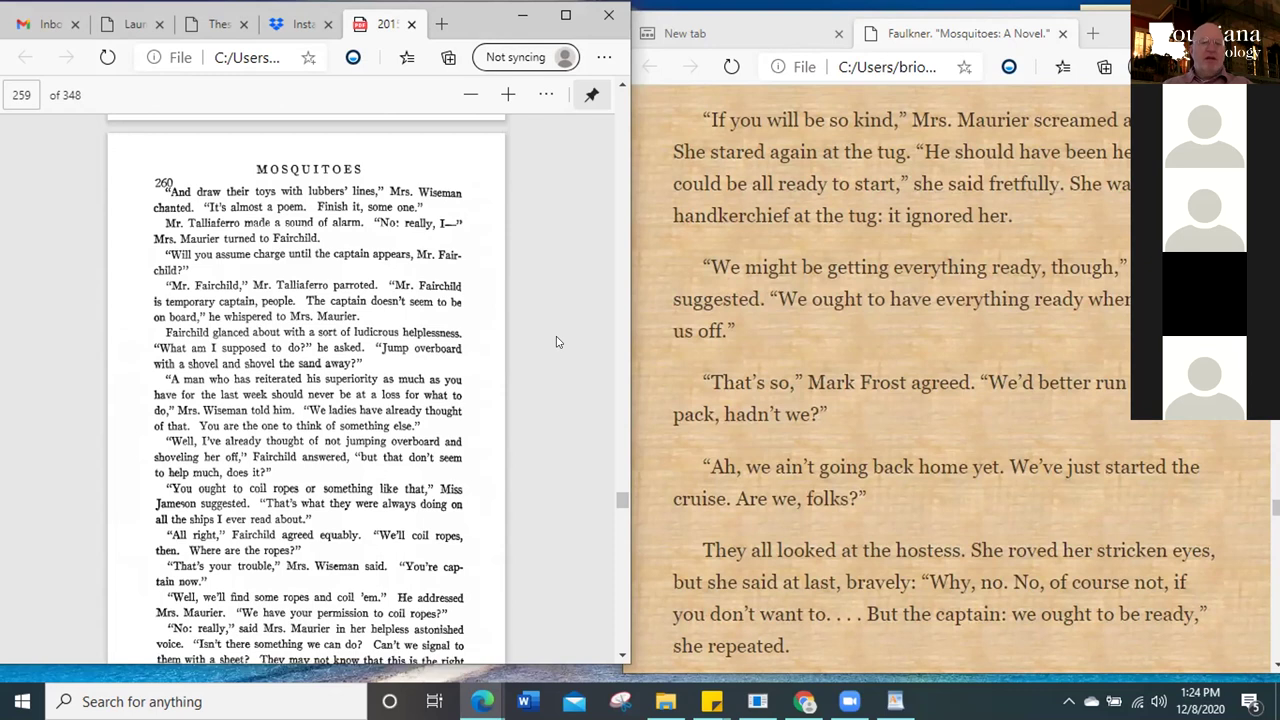
scroll(557, 342, "up", 3)
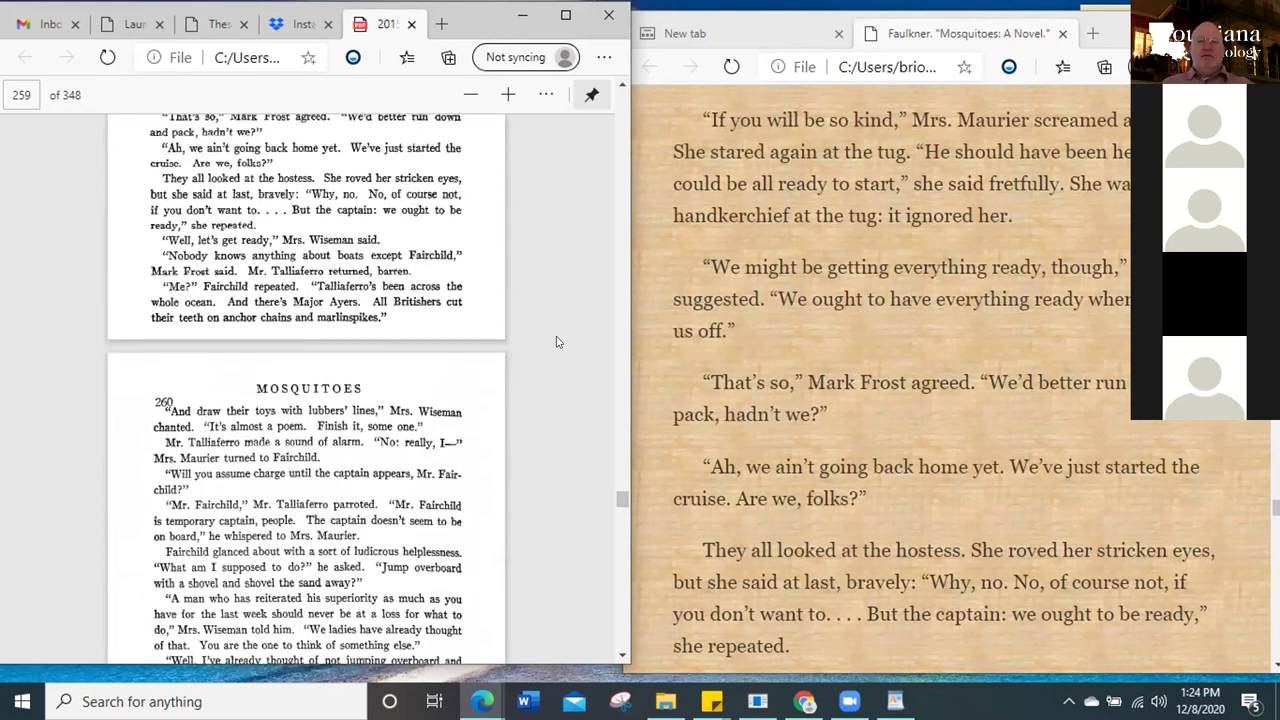
scroll(557, 342, "up", 3)
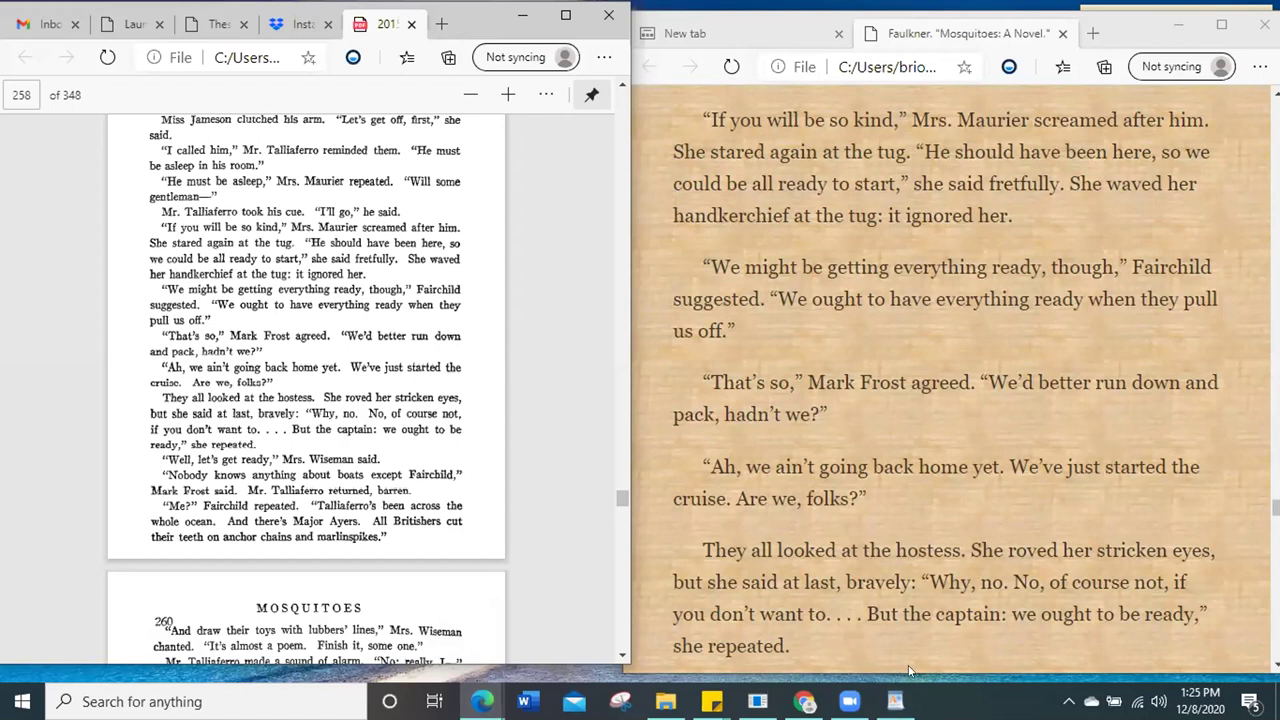
Go up to the Mosquitoes texts folder in File Explorer and select special_characters.png
left_click(665, 701)
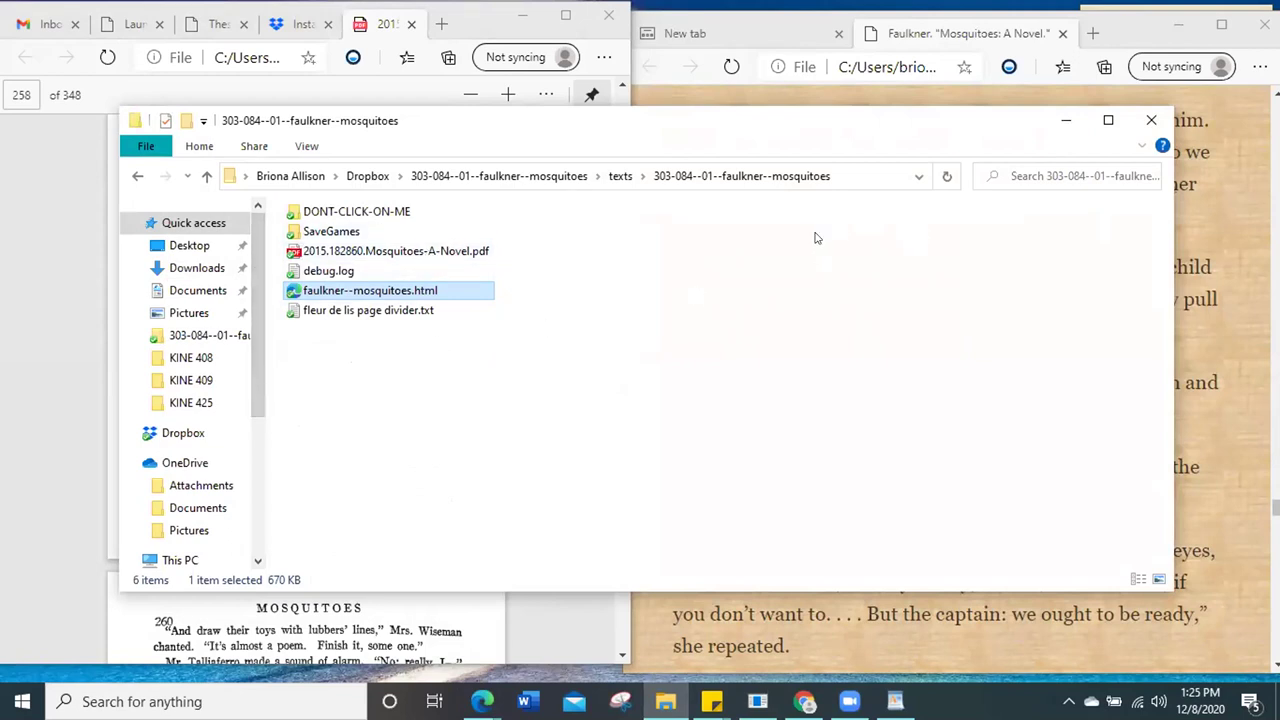
left_click(206, 176)
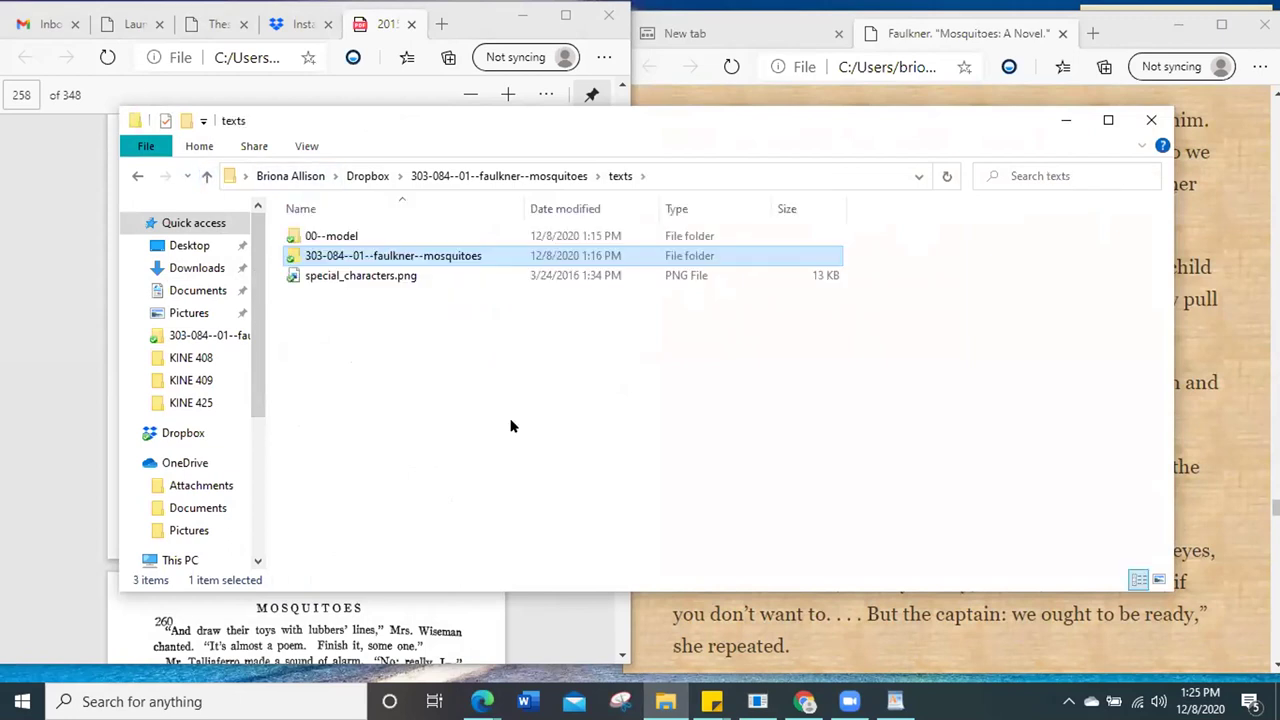
left_click(410, 277)
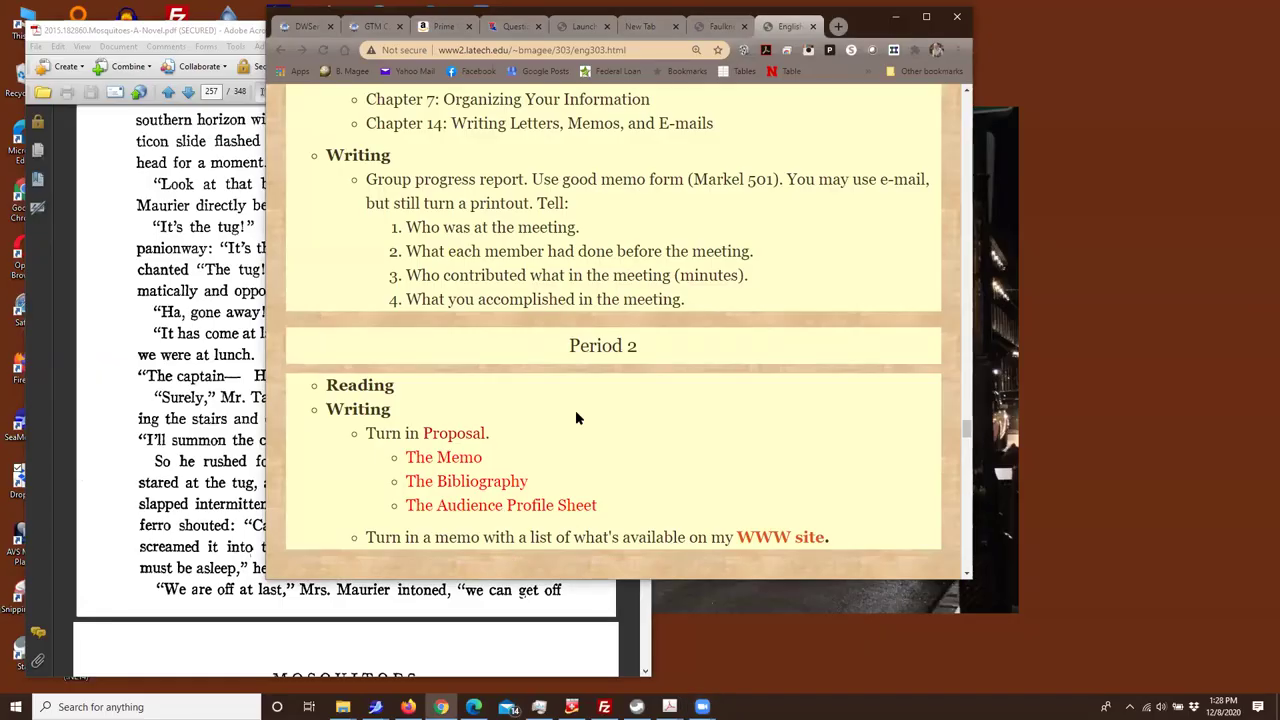
Find and highlight Period 2's 'Turn in Proposal' Memo line in the syllabus
scroll(575, 410, "down", 1)
scroll(575, 410, "up", 6)
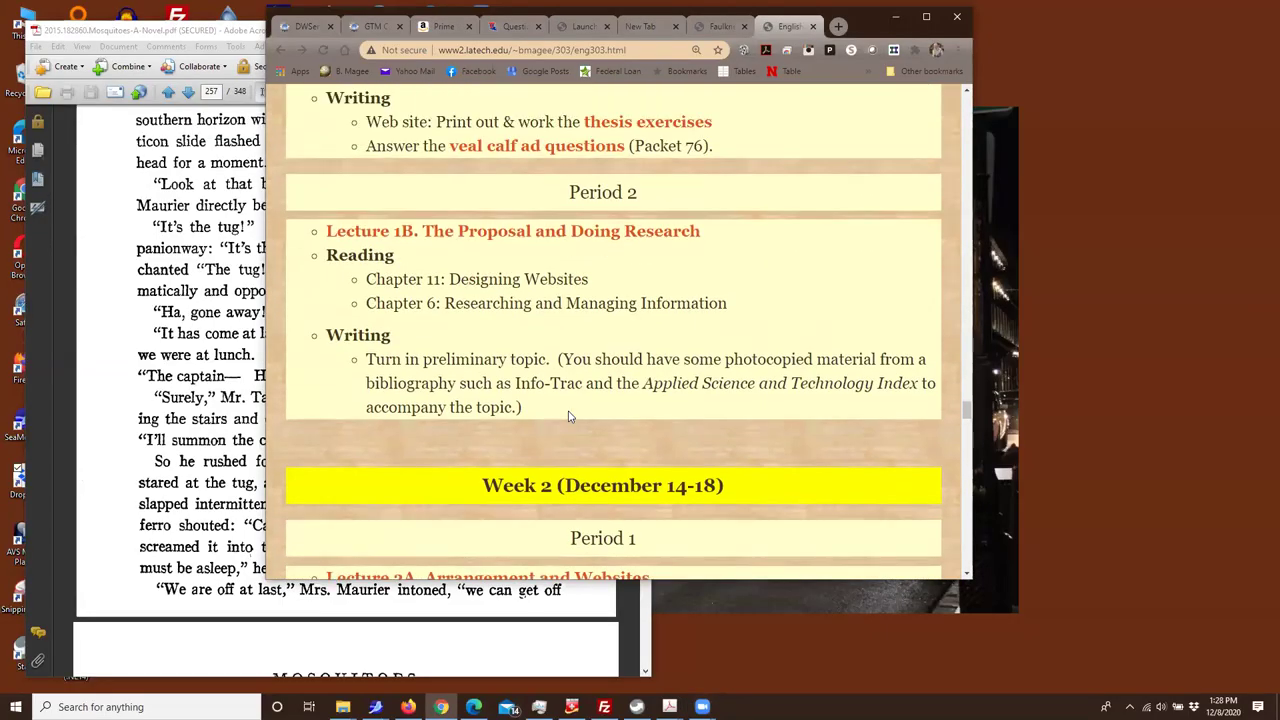
scroll(572, 416, "up", 3)
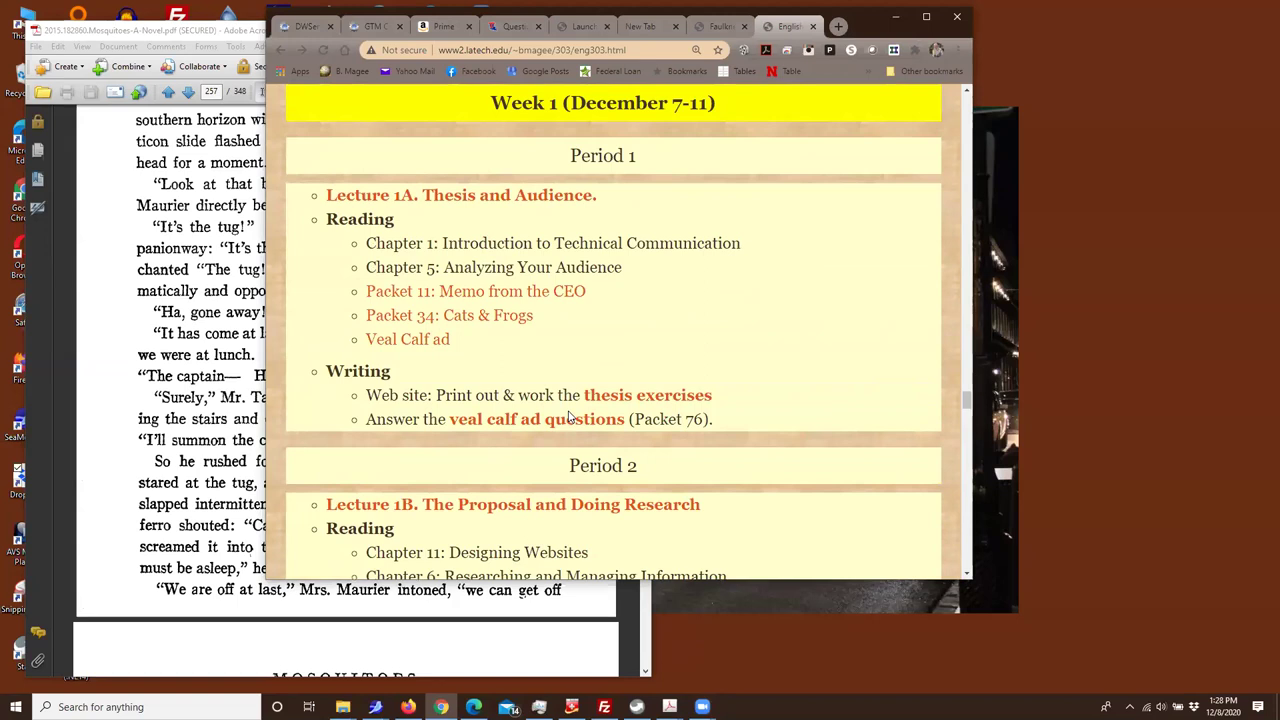
scroll(572, 416, "down", 12)
left_click_drag(391, 233, 556, 310)
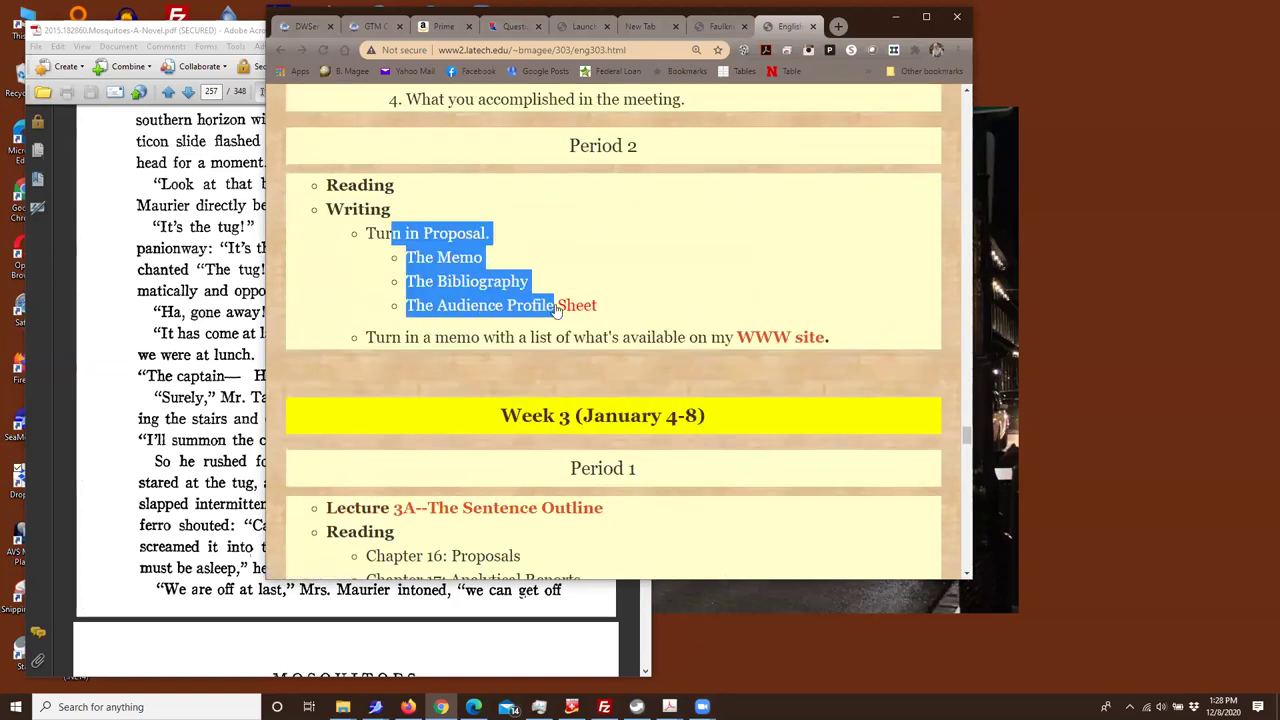
left_click(611, 299)
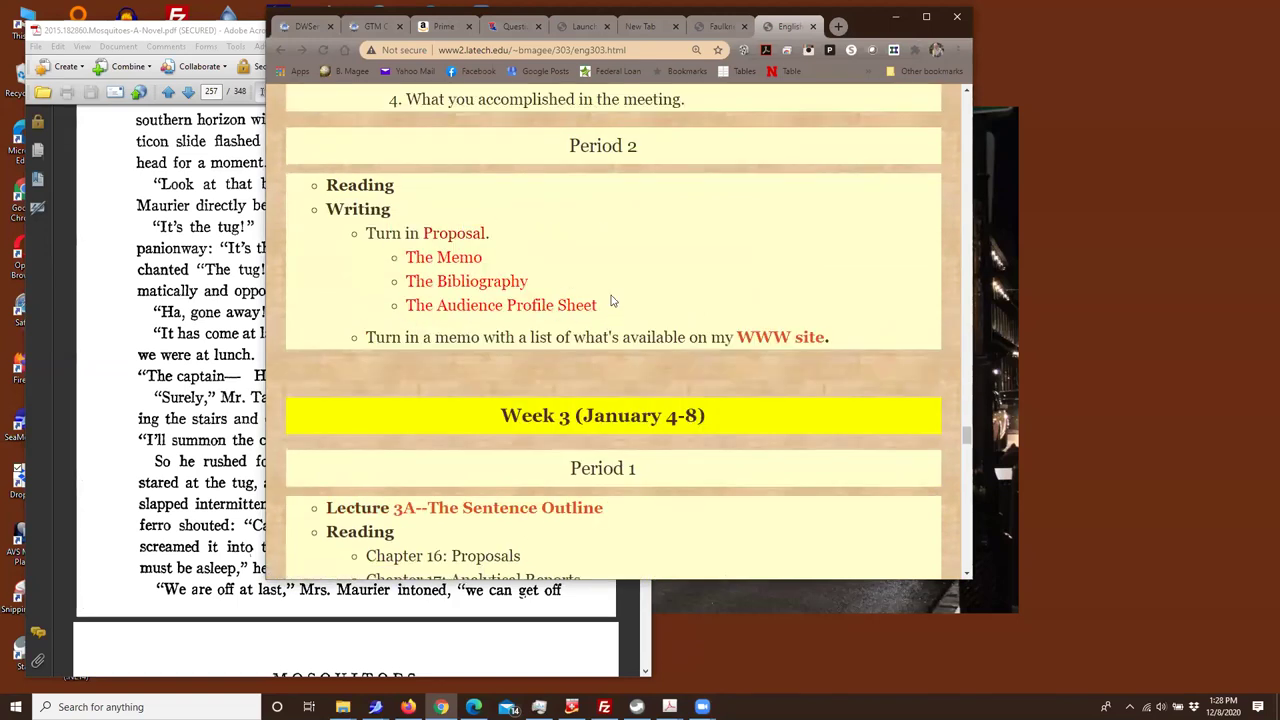
triple_click(443, 231)
double_click(444, 258)
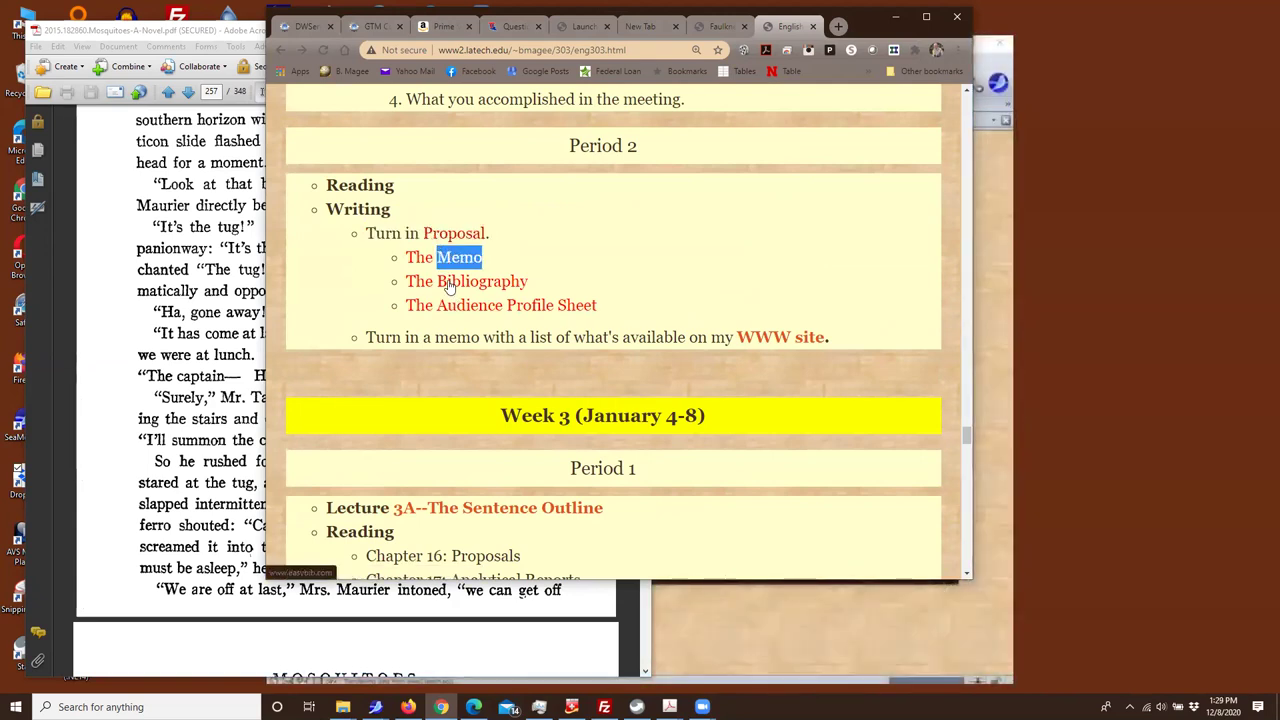
Try The Bibliography link, return, then open The Memo's sample_proposal.pdf
left_click(450, 283)
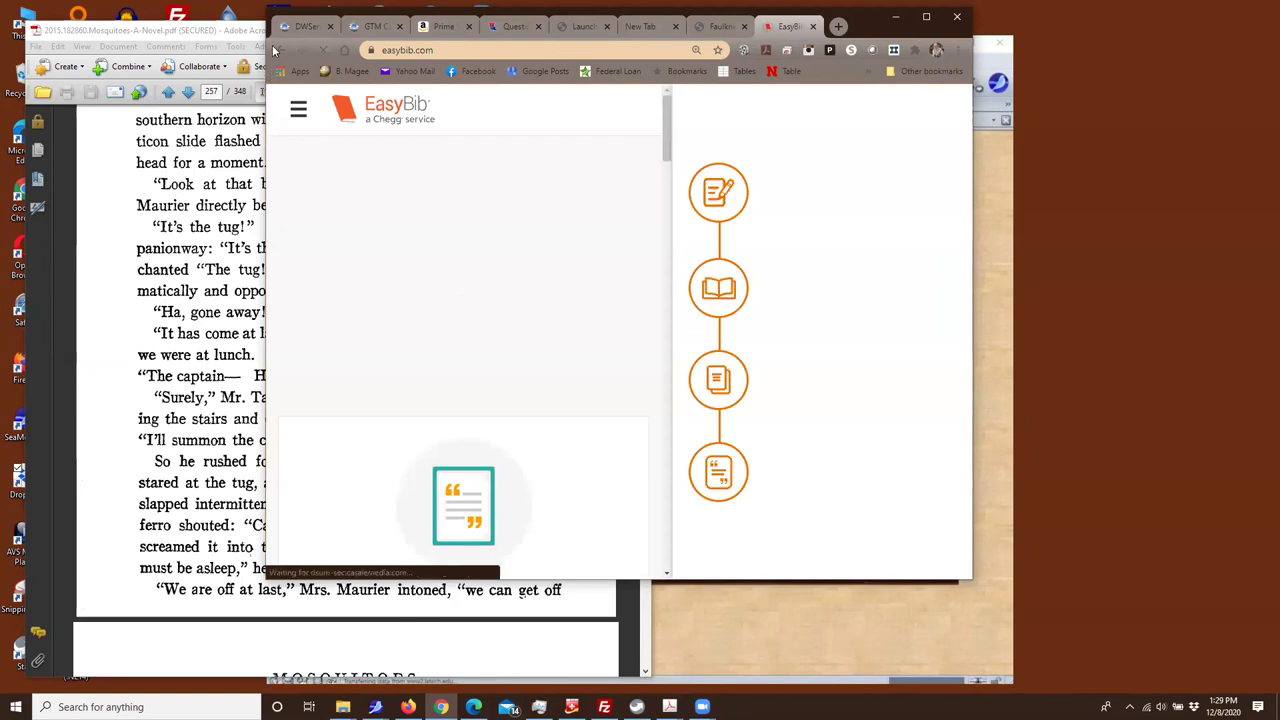
left_click(279, 51)
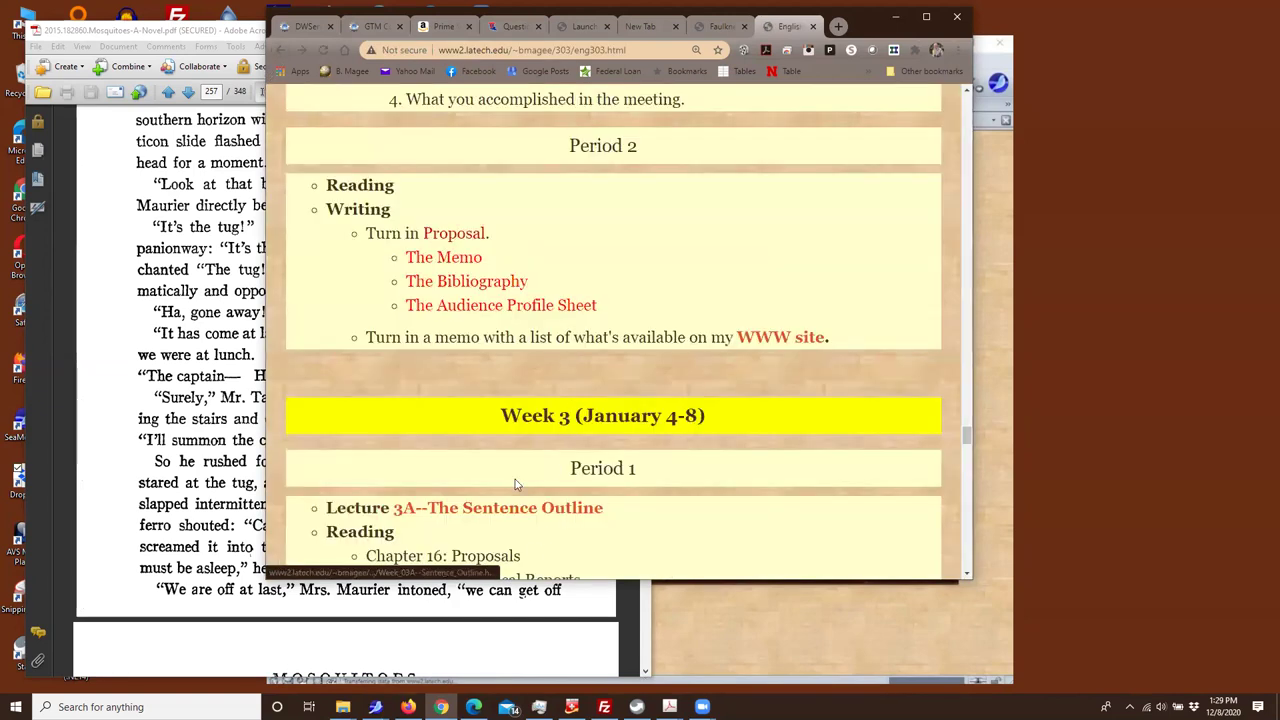
left_click(428, 264)
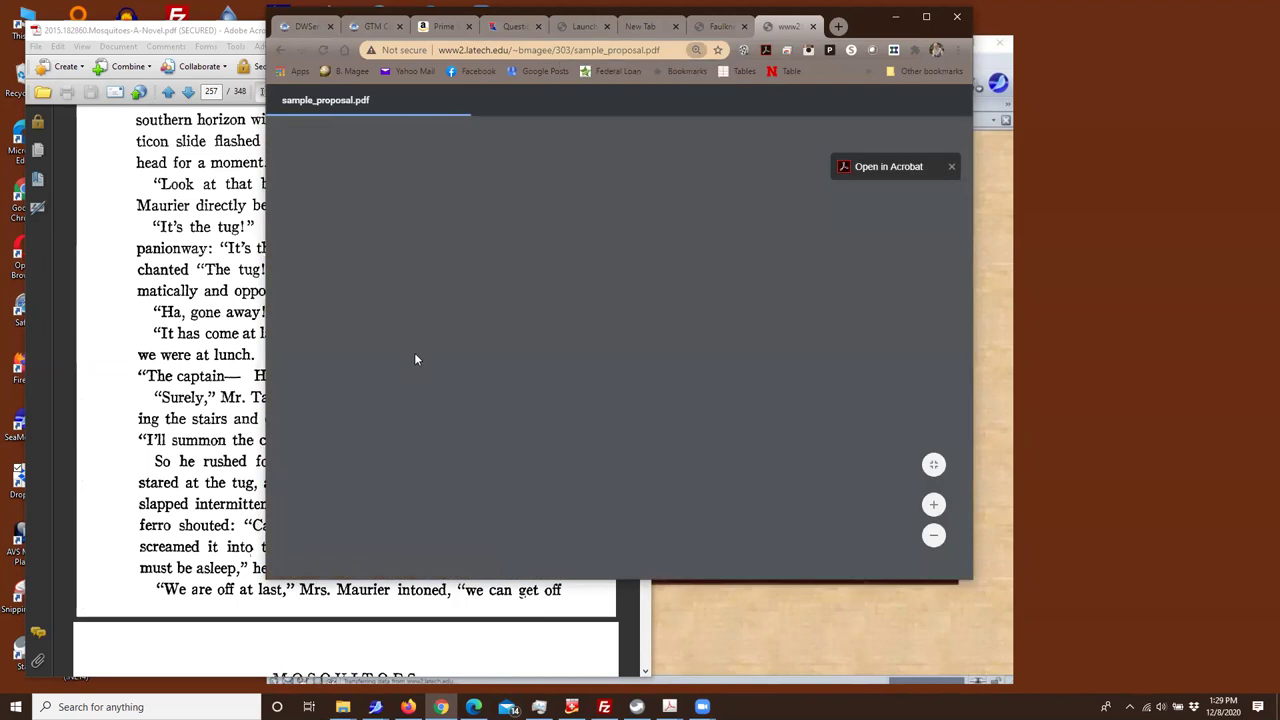
Revisit sample_proposal.pdf through browser history and scroll through it
left_click(277, 44)
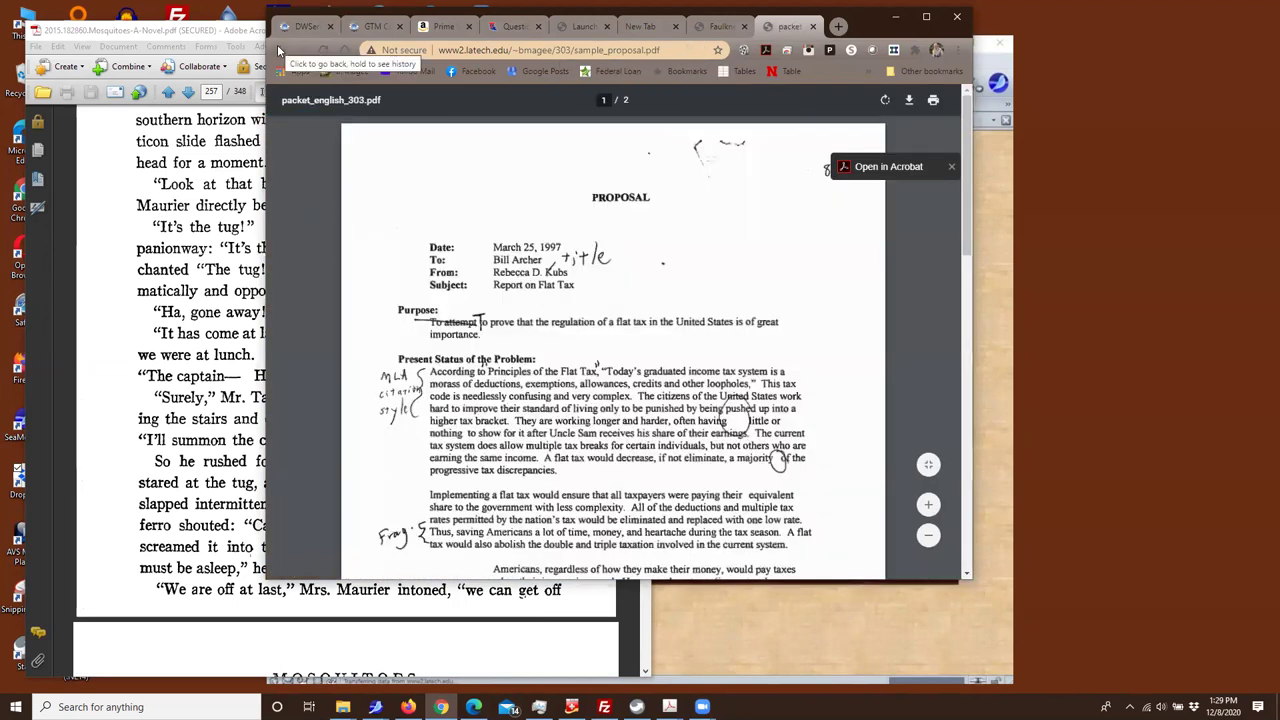
left_click(277, 44)
left_click(277, 44)
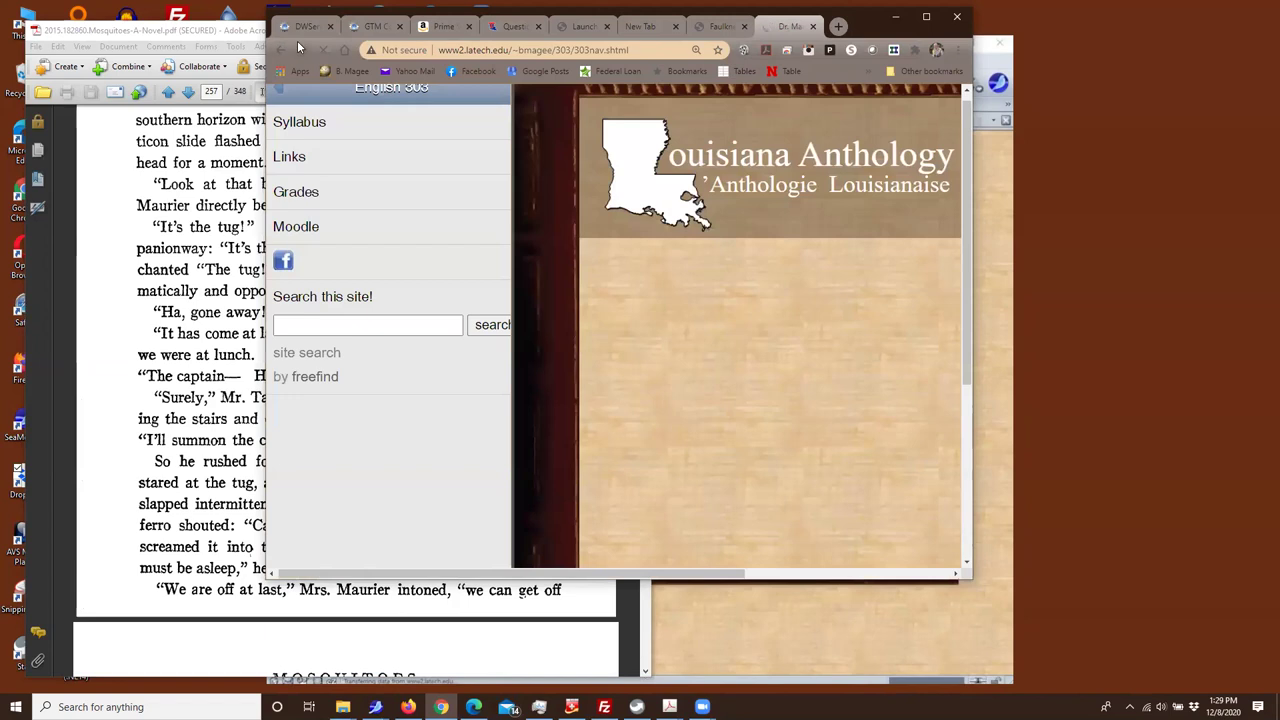
left_click(300, 48)
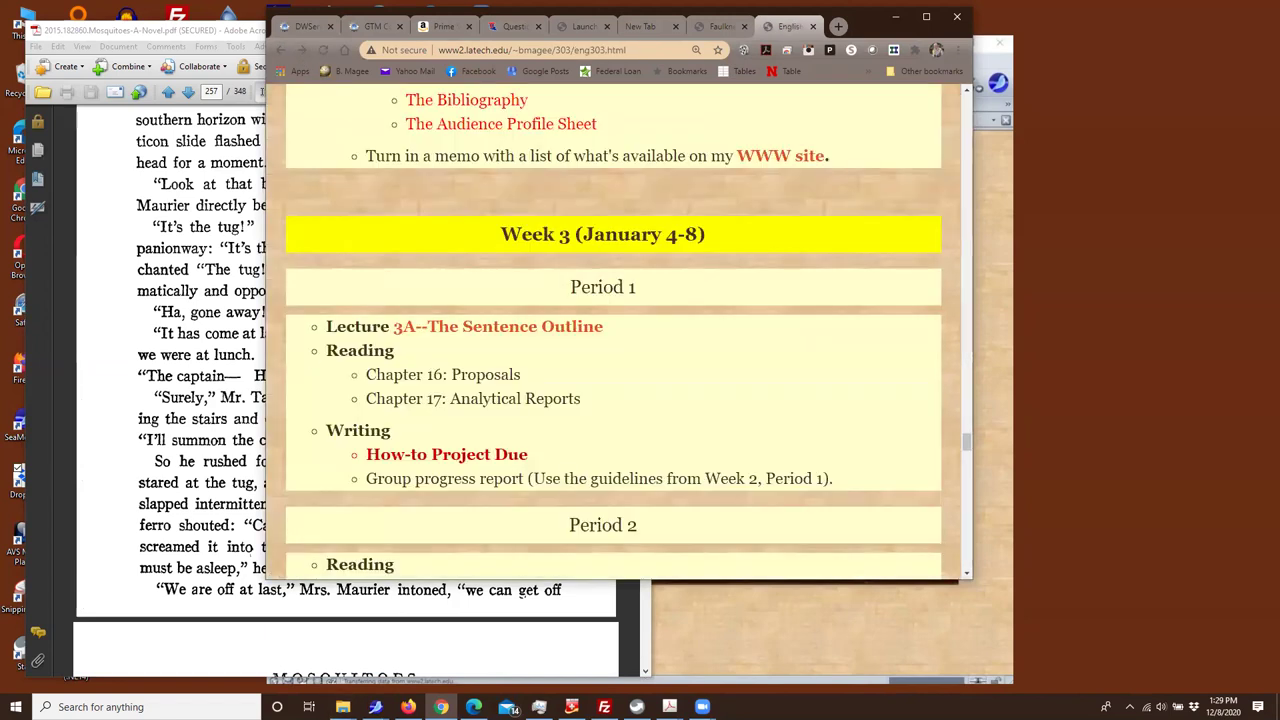
left_click(304, 50)
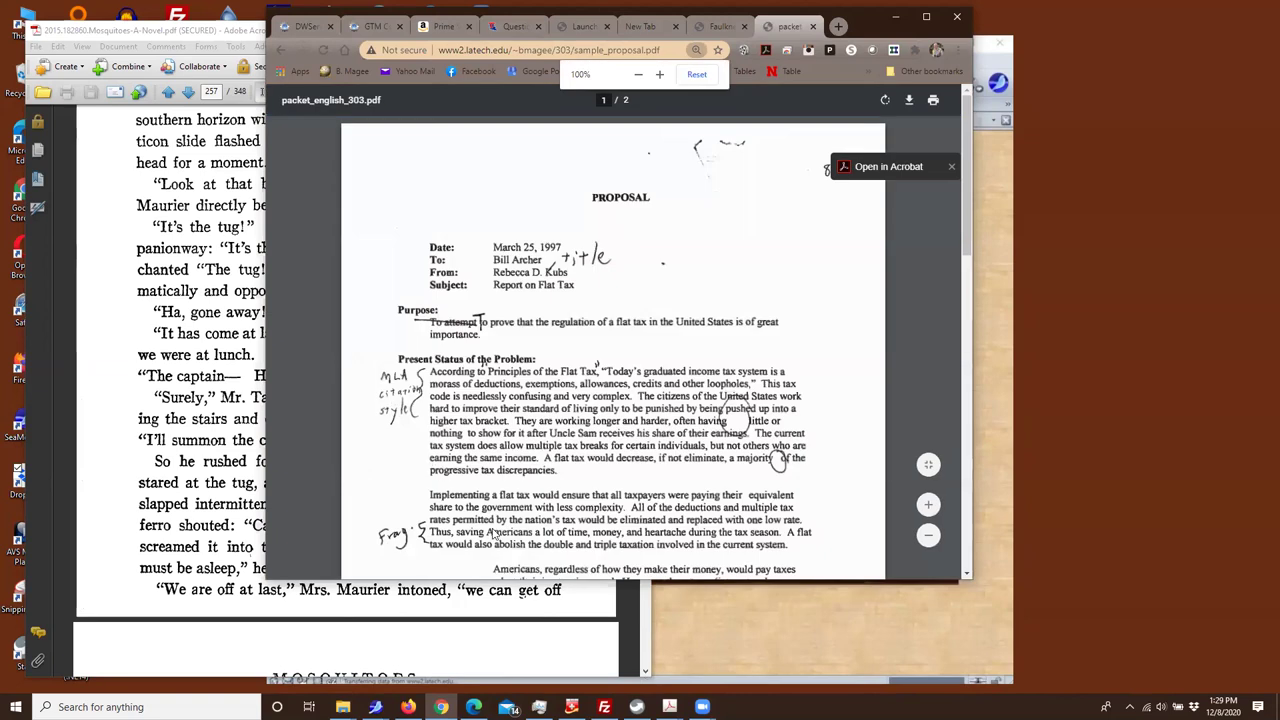
scroll(493, 535, "down", 12)
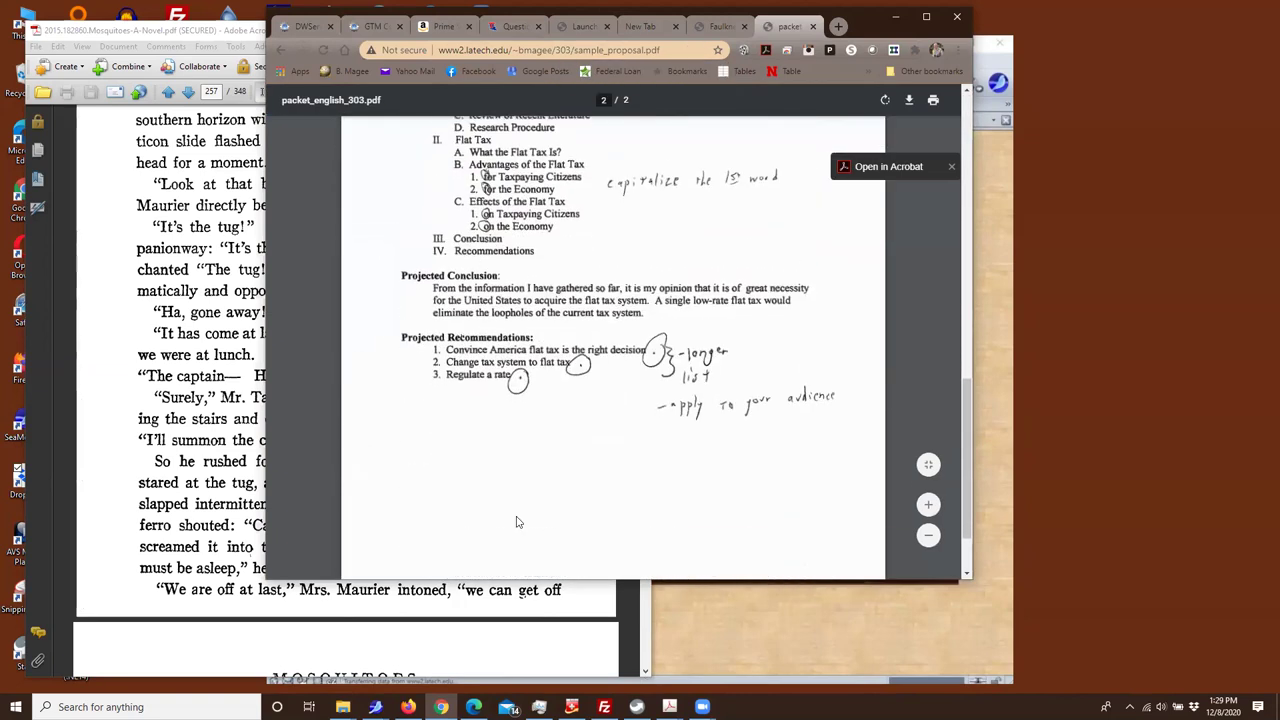
scroll(517, 520, "up", 12)
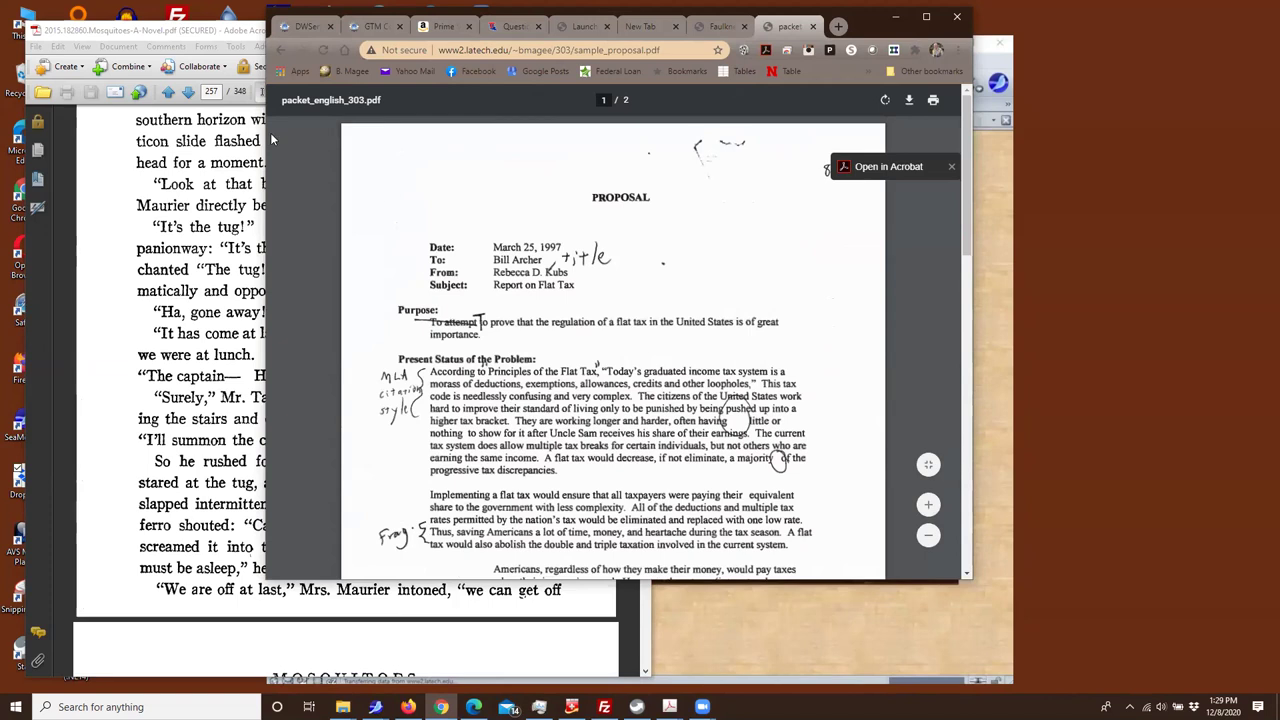
Return to eng303.html, check The Bibliography's EasyBib page, and go back to Period 2
left_click(280, 50)
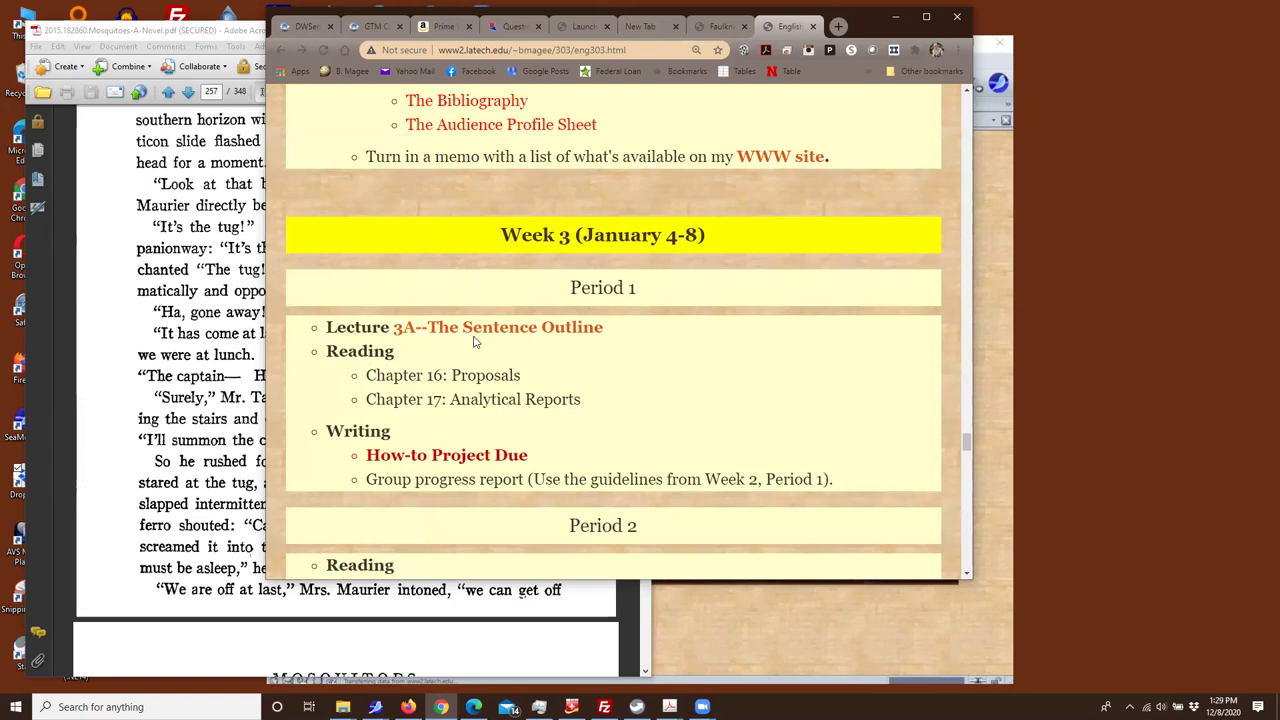
scroll(476, 341, "up", 1)
scroll(476, 341, "up", 1)
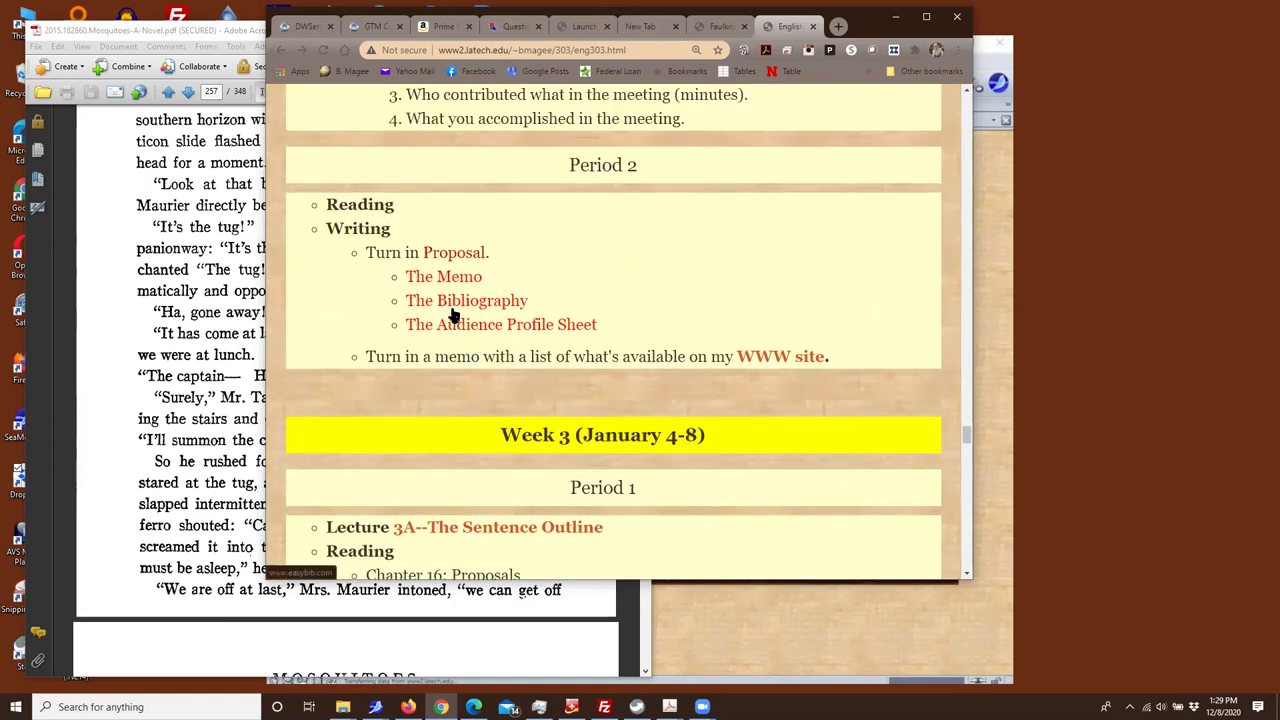
left_click(451, 311)
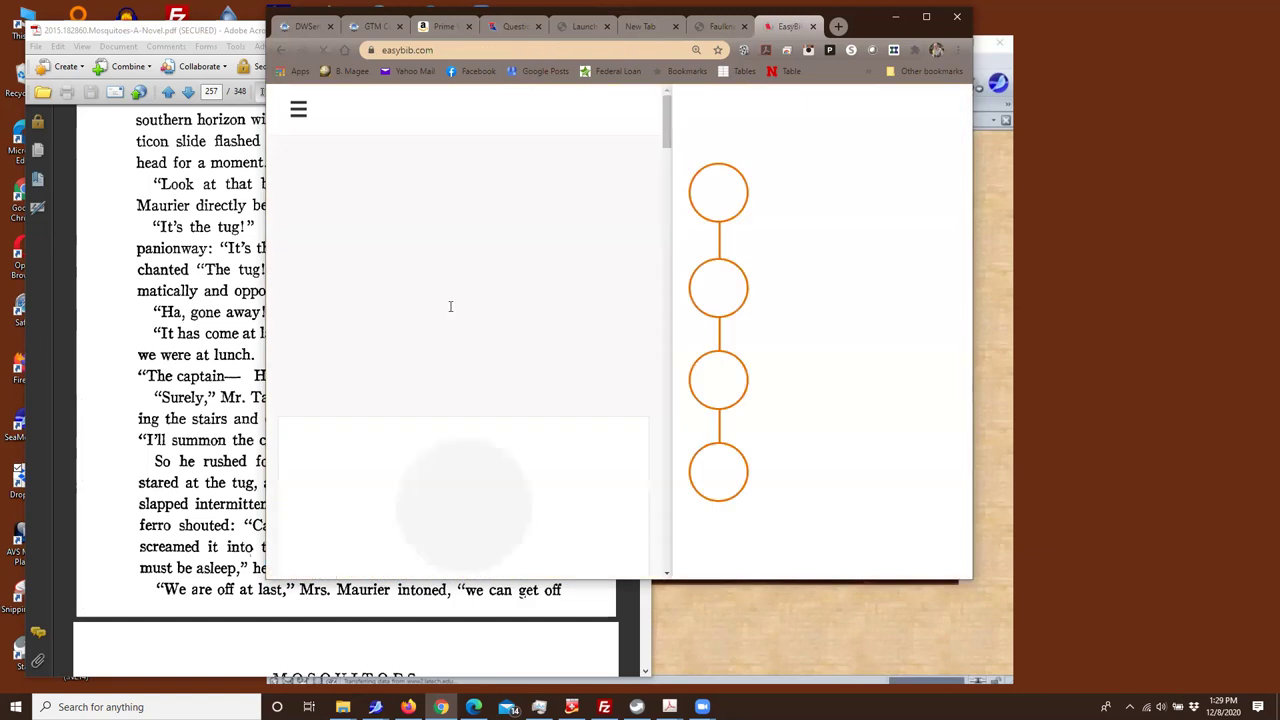
left_click(280, 49)
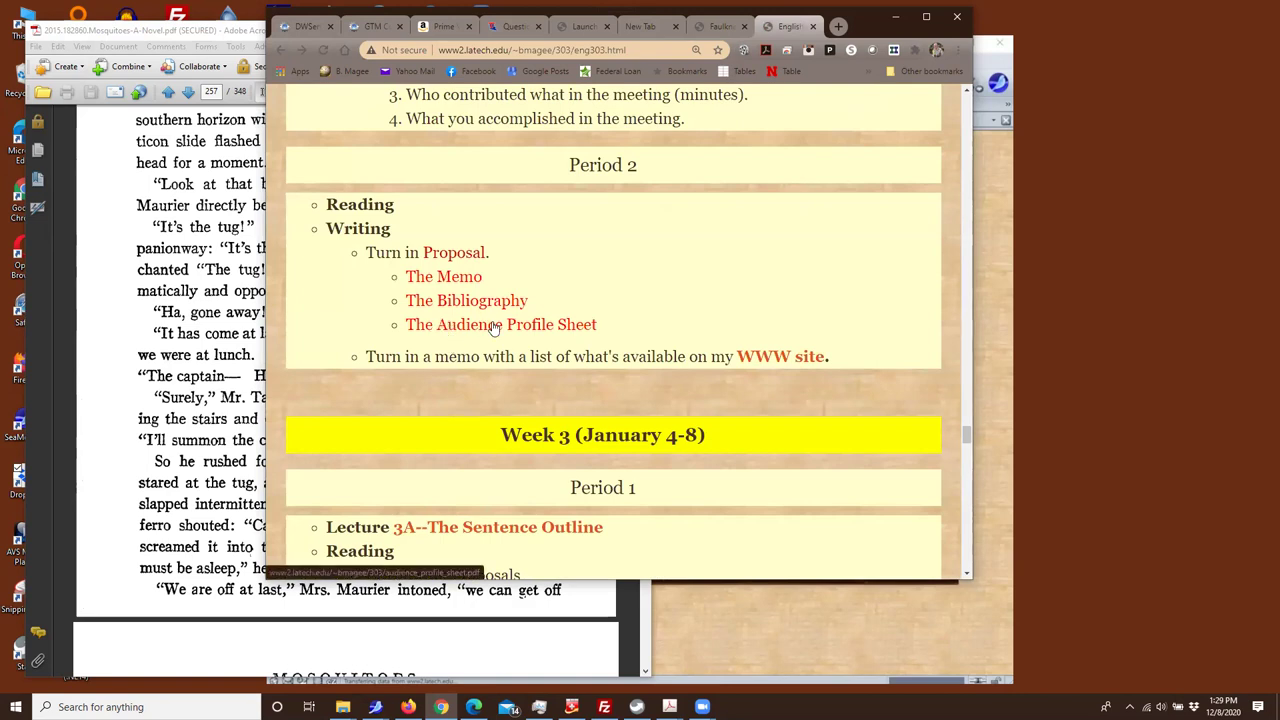
Open The Audience Profile Sheet form and look over its fields
left_click(494, 326)
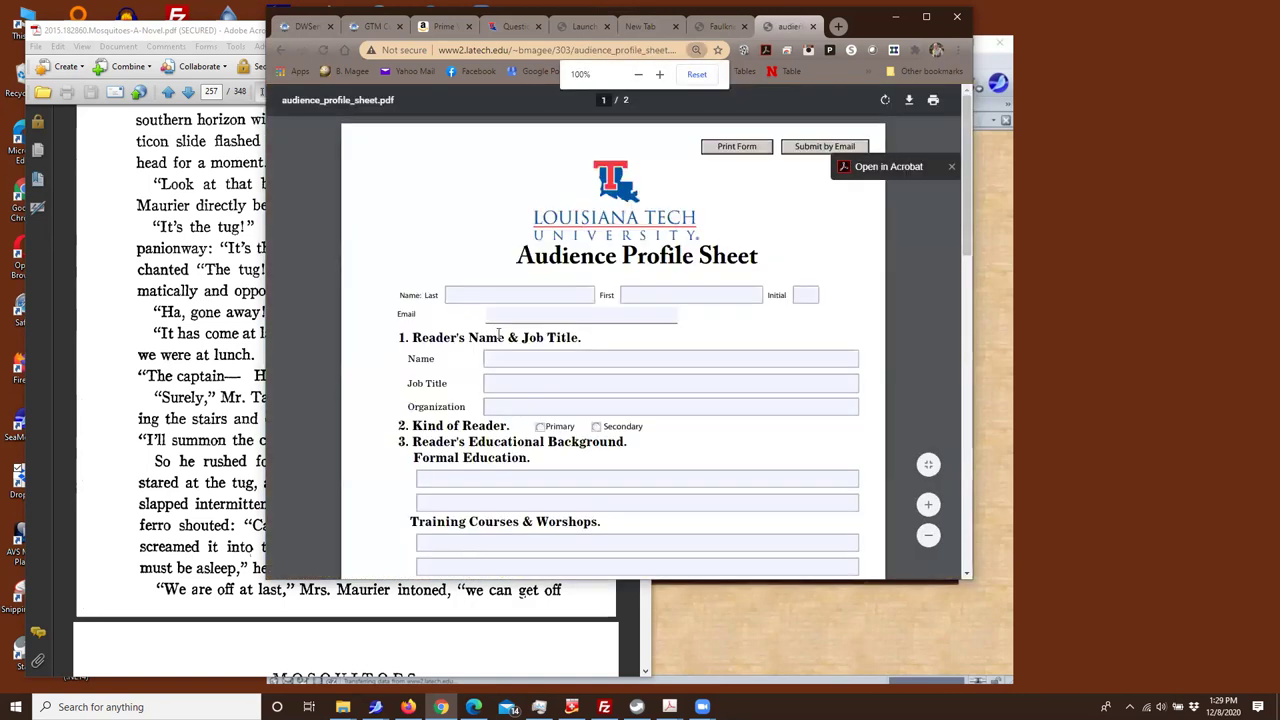
scroll(459, 562, "down", 1)
scroll(459, 562, "down", 10)
scroll(466, 545, "up", 7)
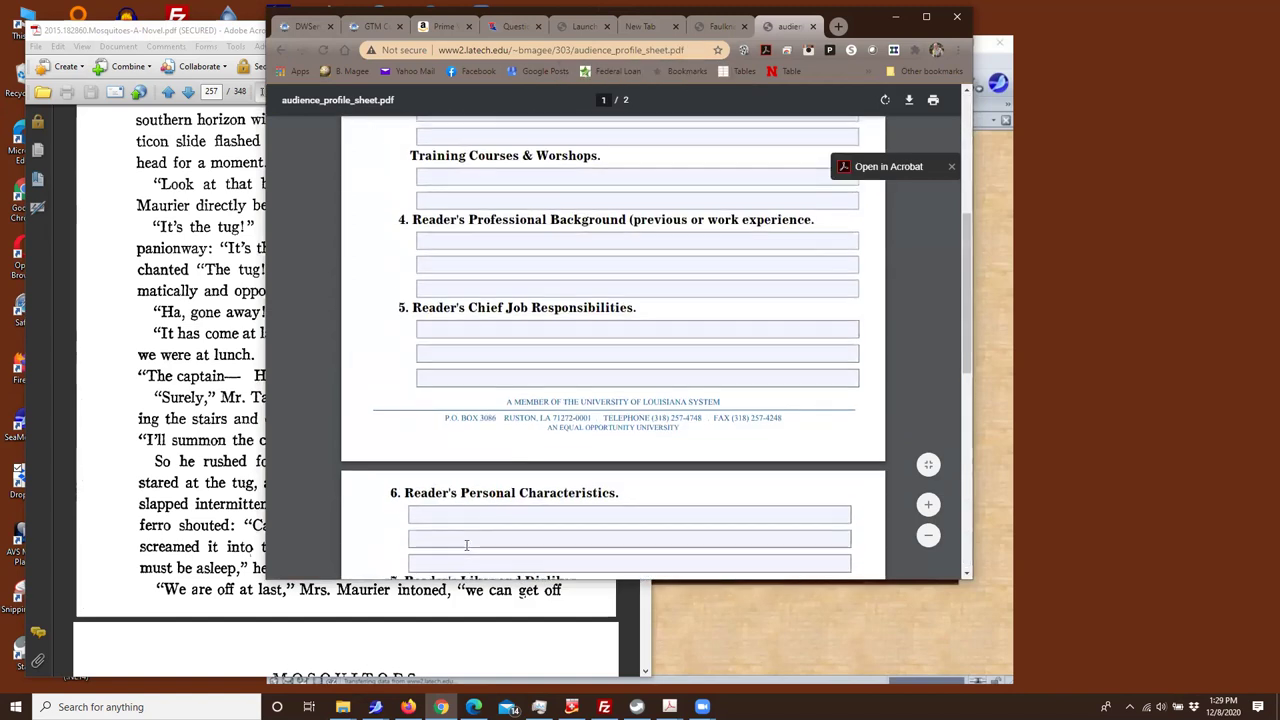
scroll(466, 545, "up", 4)
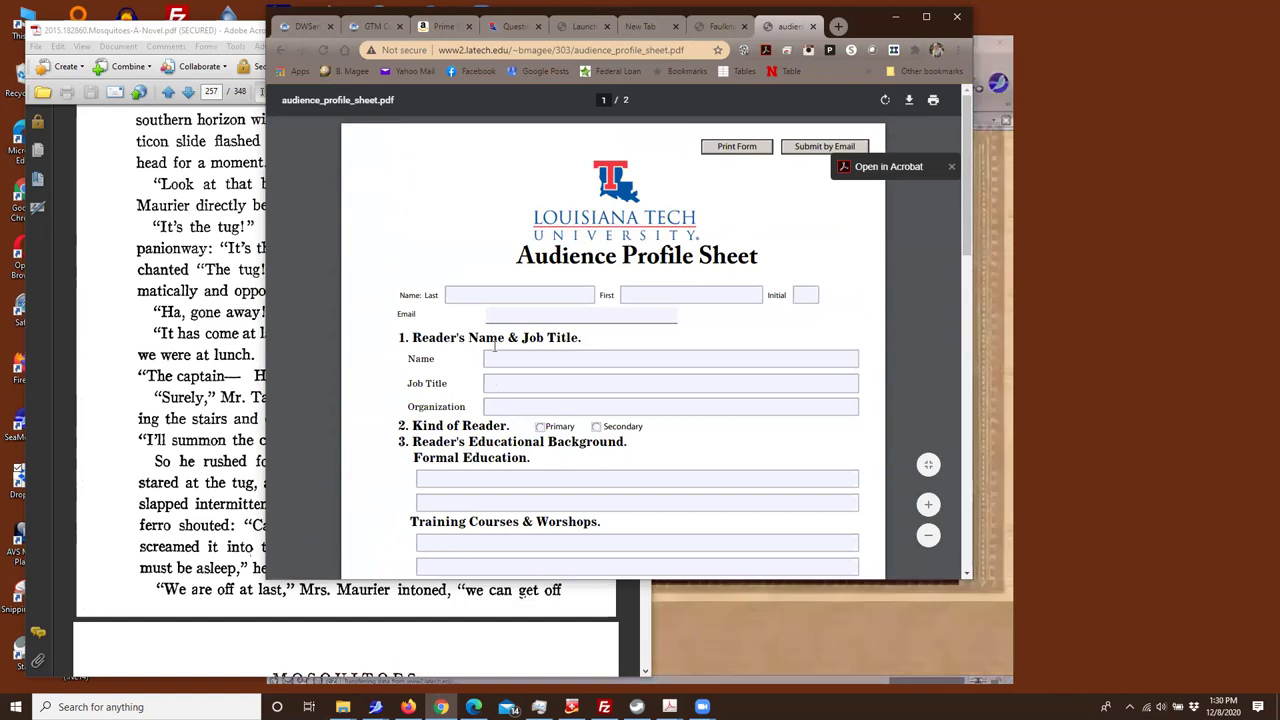
Enter the student's last name and first name in the Name fields
left_click(478, 297)
type("Mage")
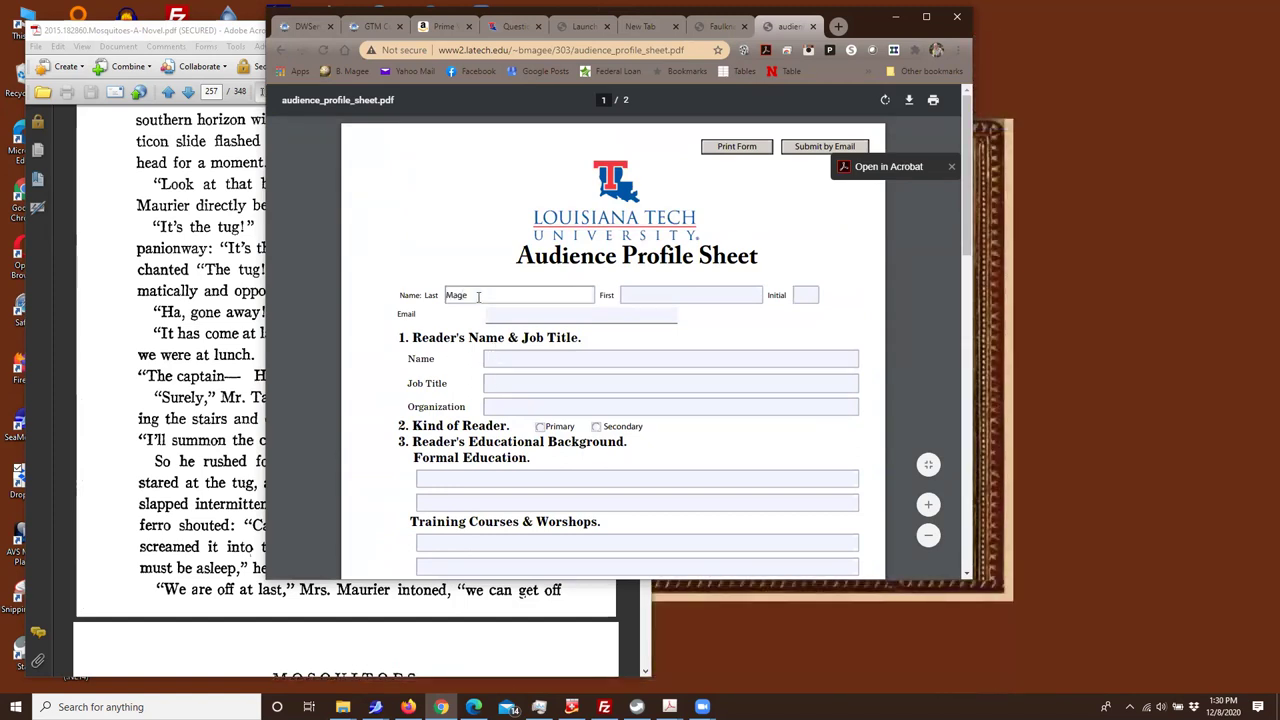
type("e")
key("Tab")
type("Bruce")
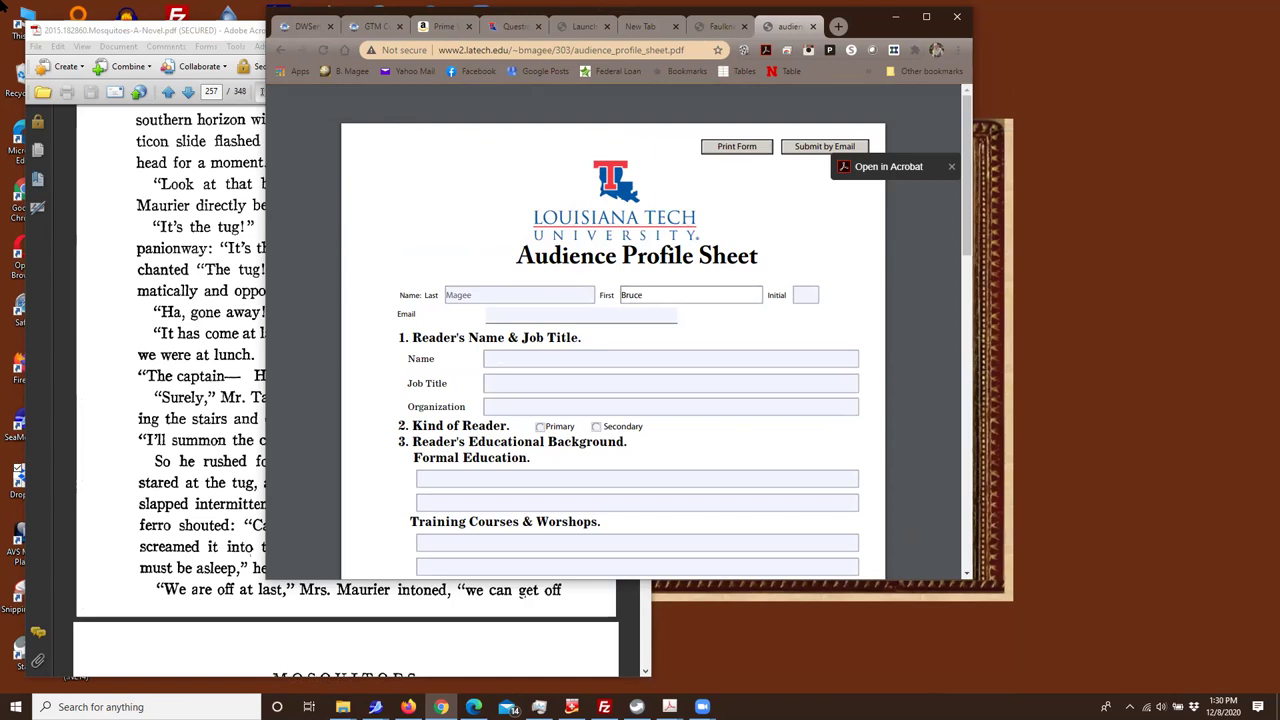
mouse_move(551, 94)
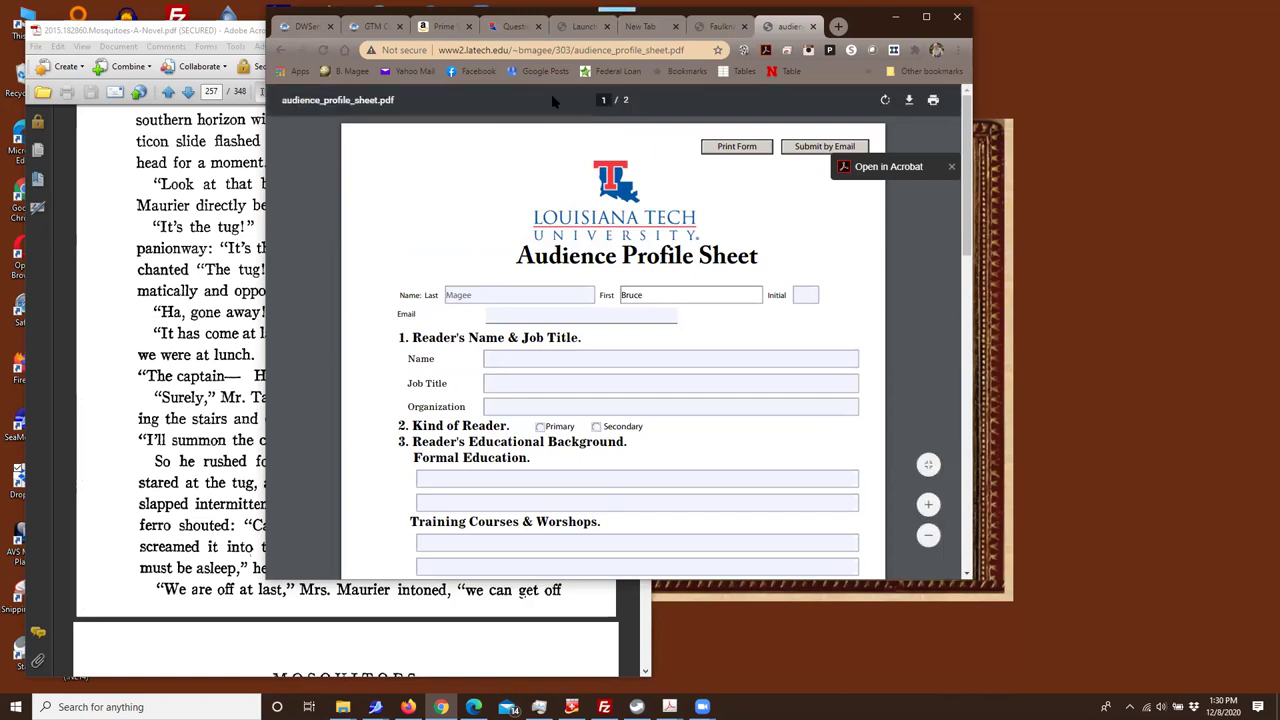
key("super+Right")
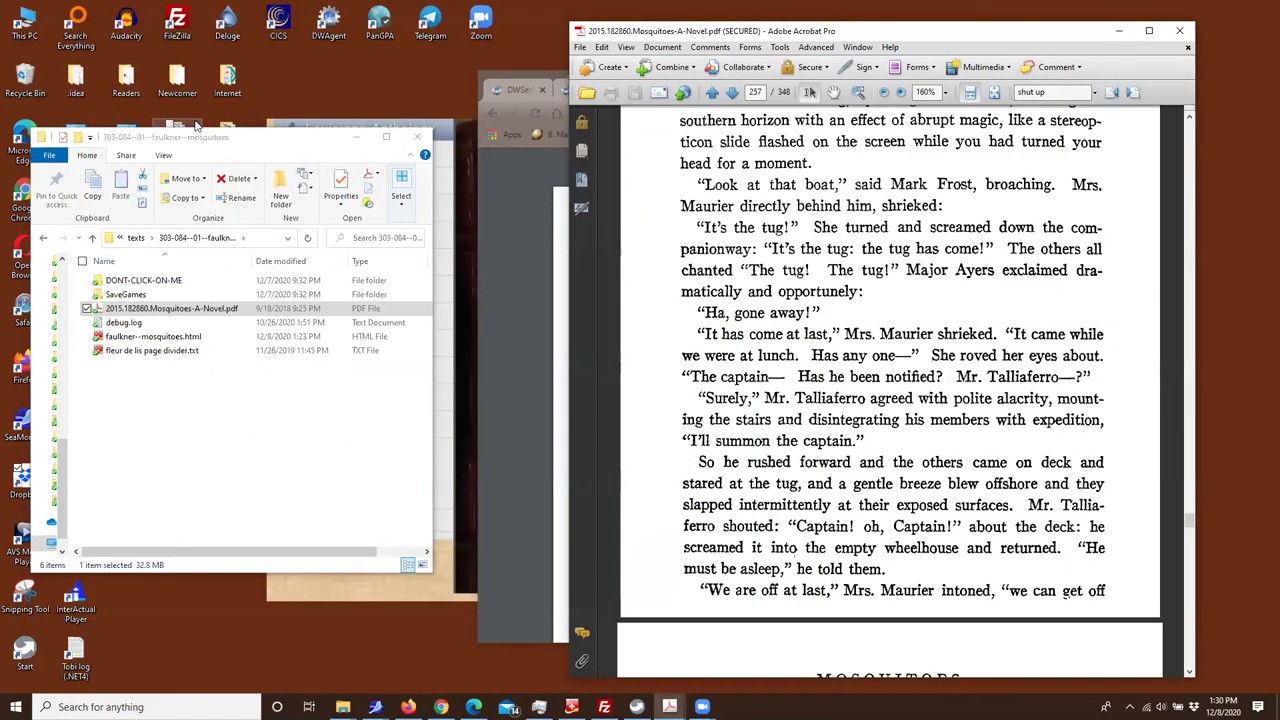
Open Dropbox › 01_graded_assignments › 303 › 2019-2020_03--spring to list the 26 student folders
left_click(167, 141)
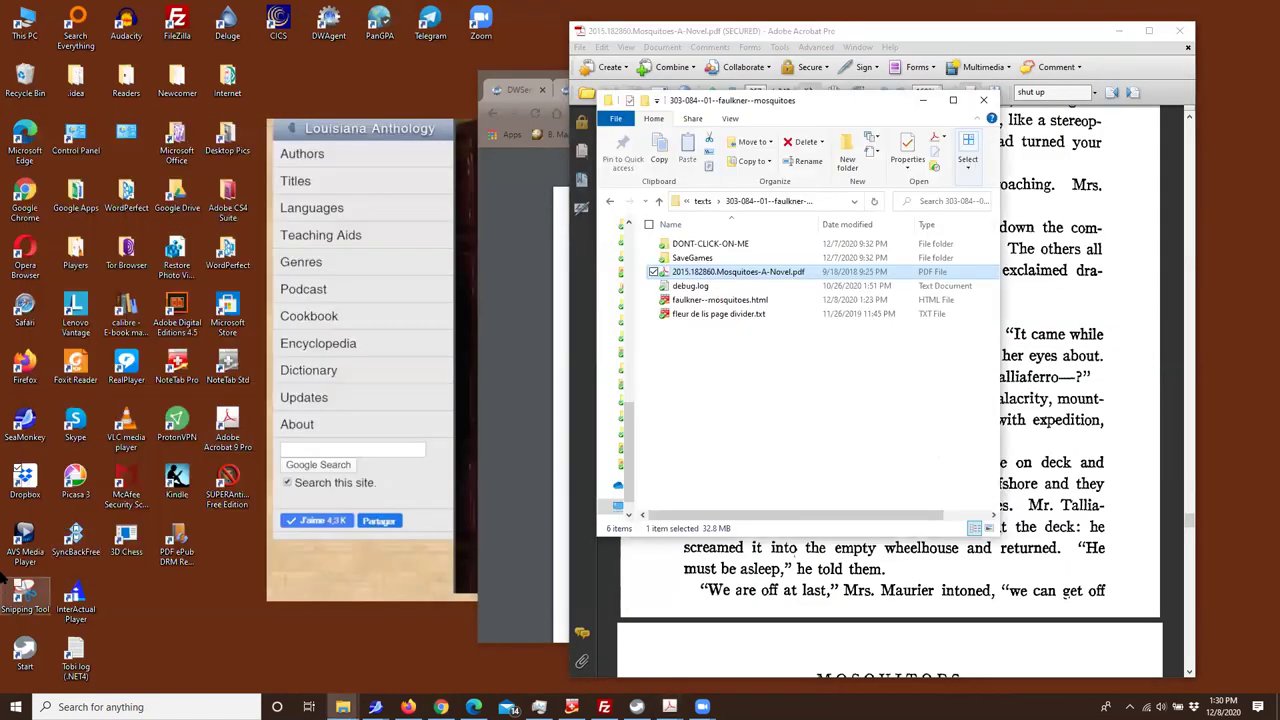
double_click(25, 478)
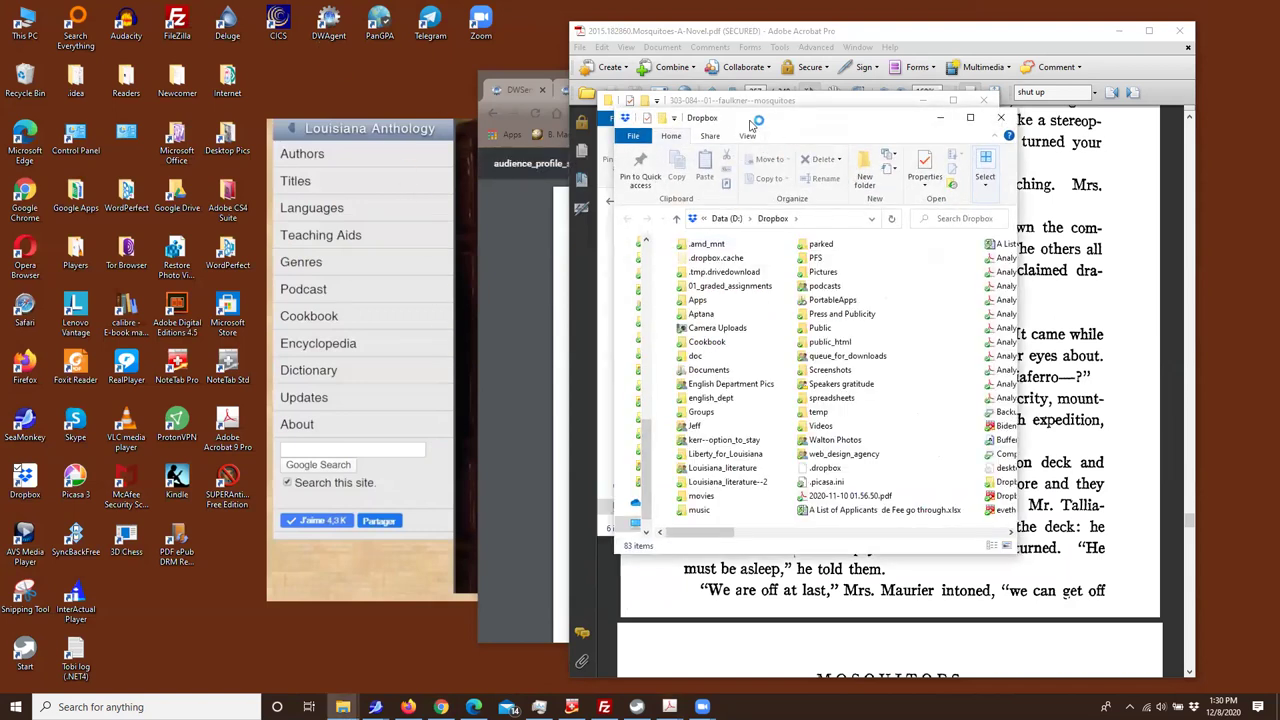
left_click_drag(733, 118, 253, 1)
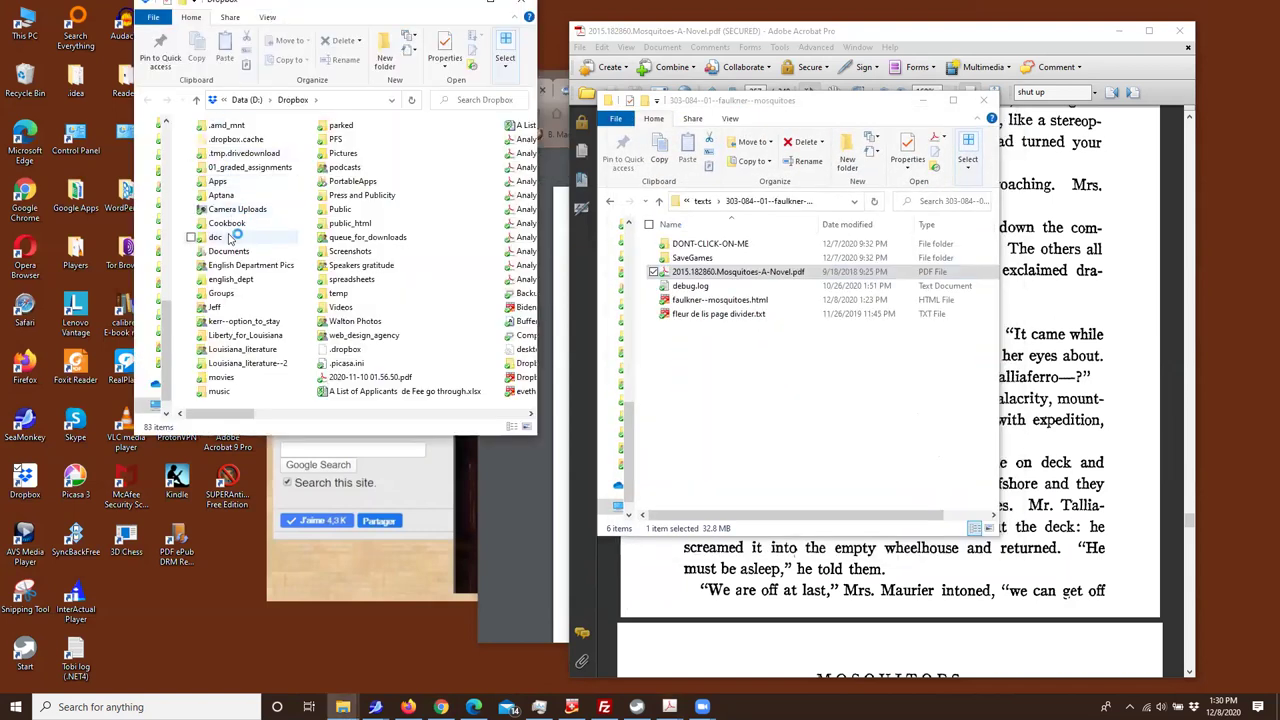
double_click(222, 168)
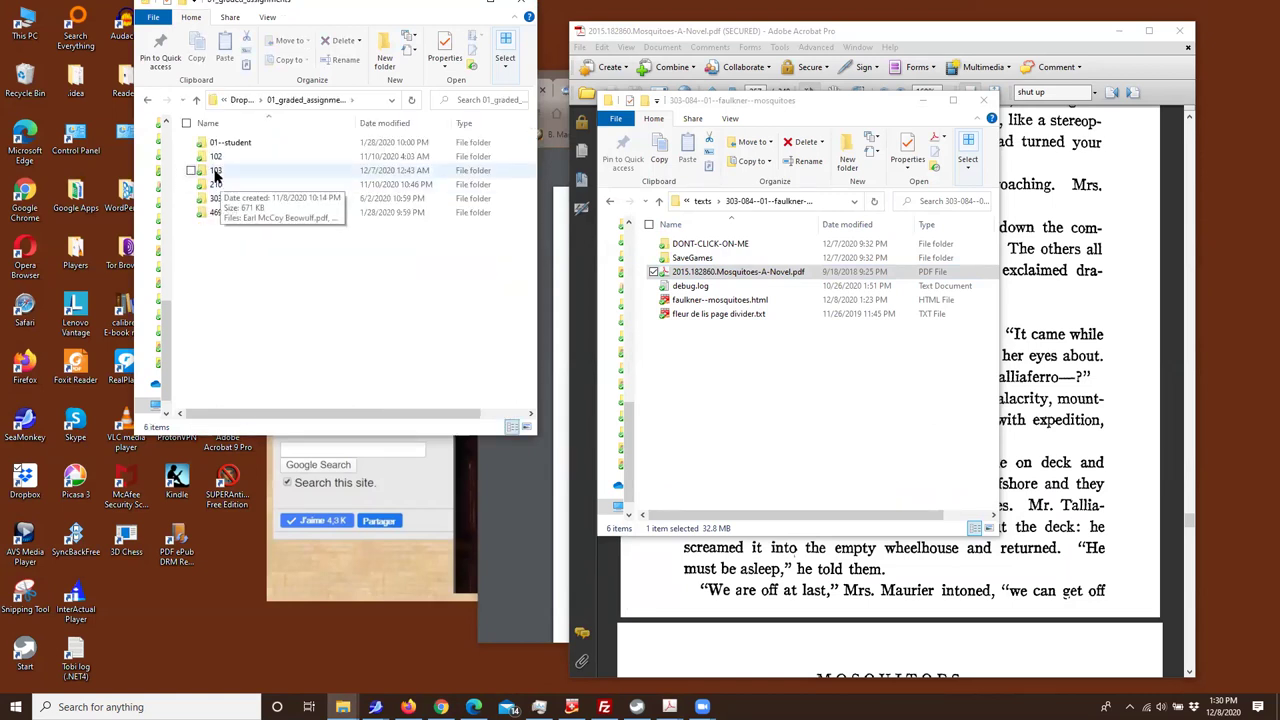
double_click(220, 199)
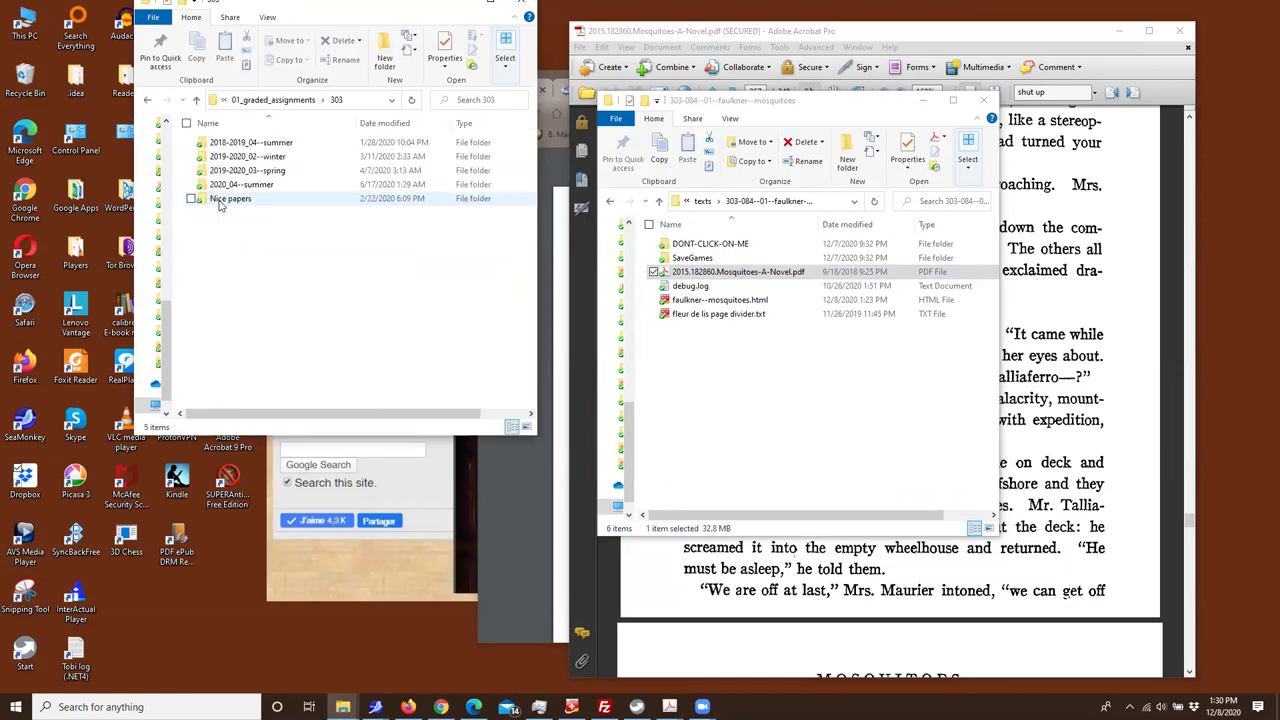
double_click(238, 170)
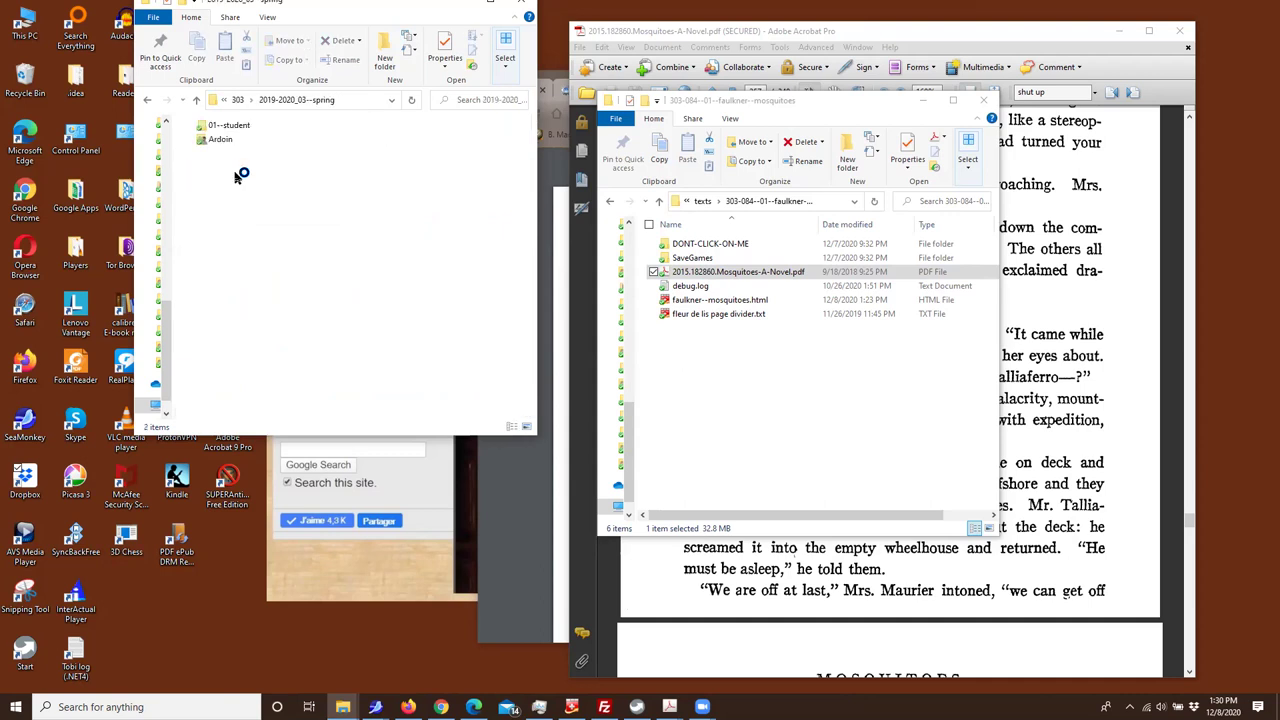
left_click(197, 100)
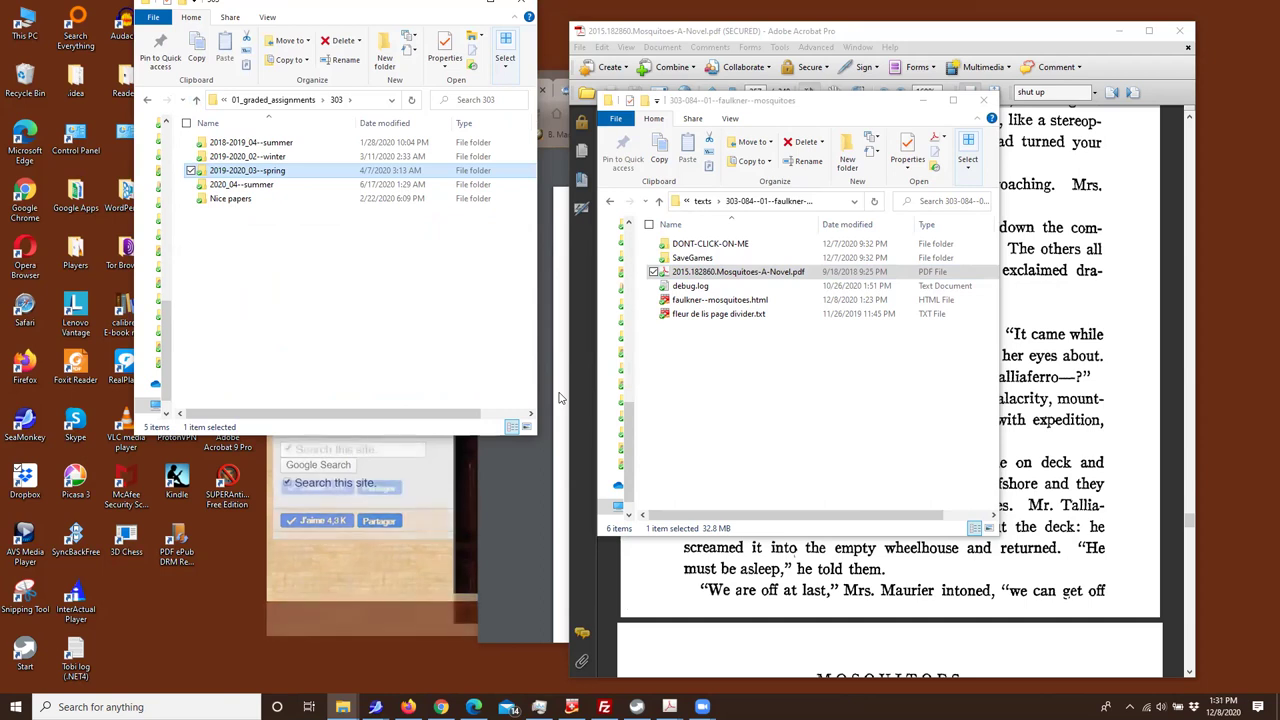
double_click(226, 172)
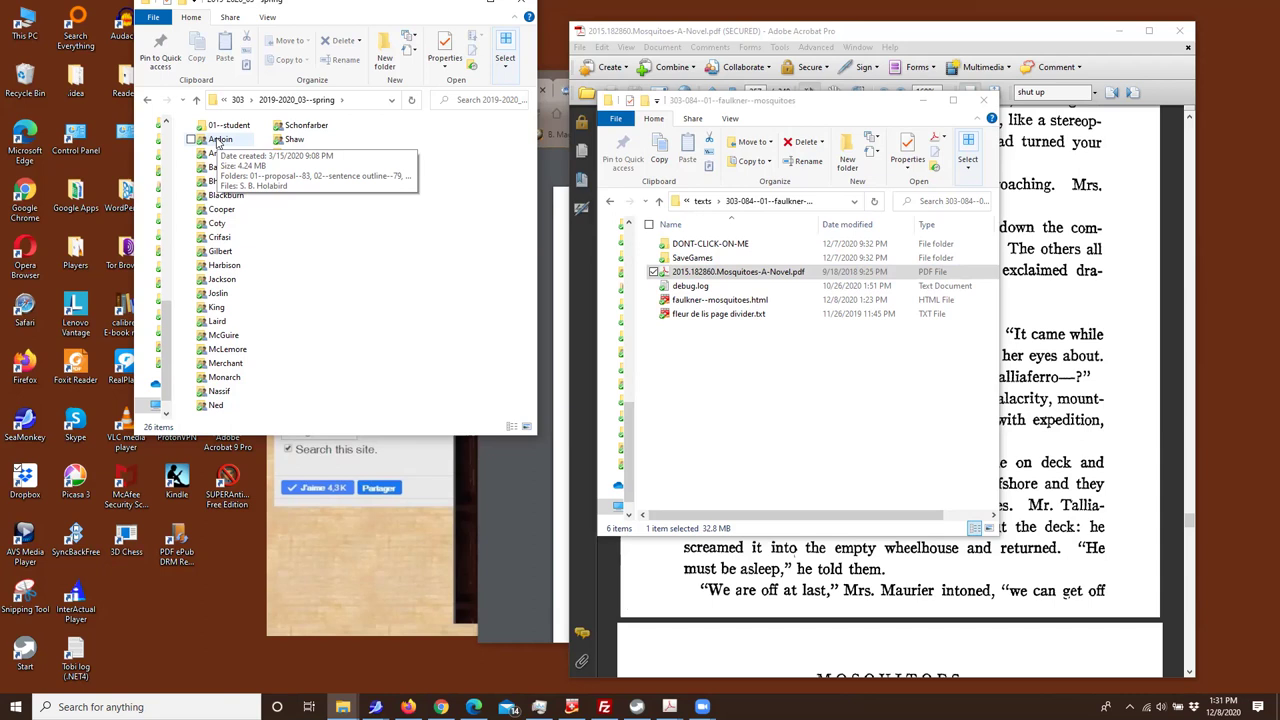
Inspect a student folder, then open the 01--student template's empty 01--proposal subfolder
double_click(218, 140)
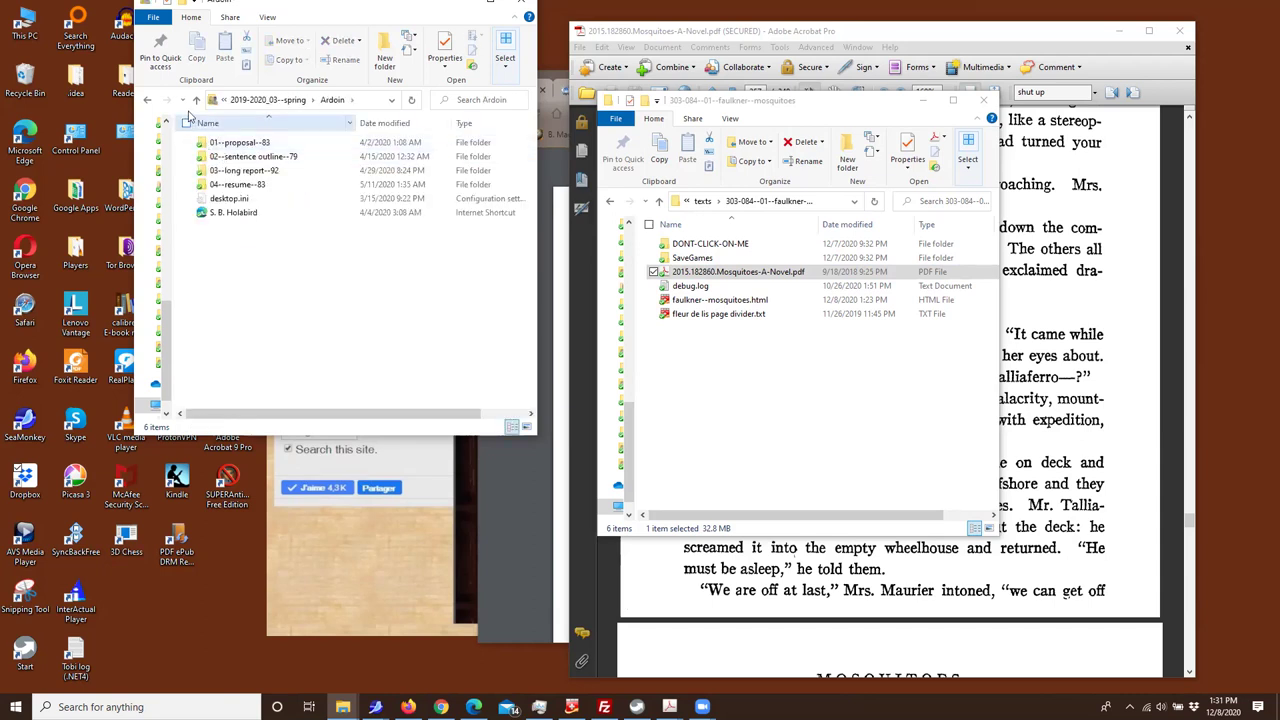
left_click(196, 100)
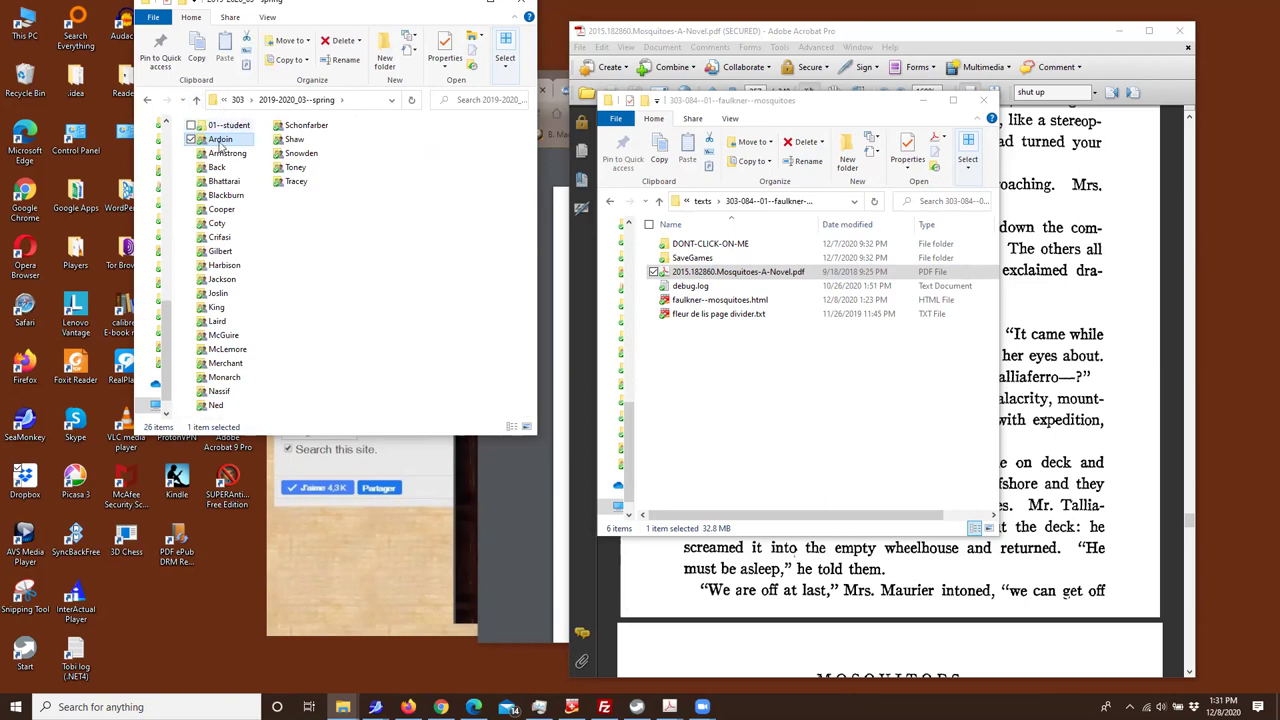
left_click(214, 125)
left_click(214, 125)
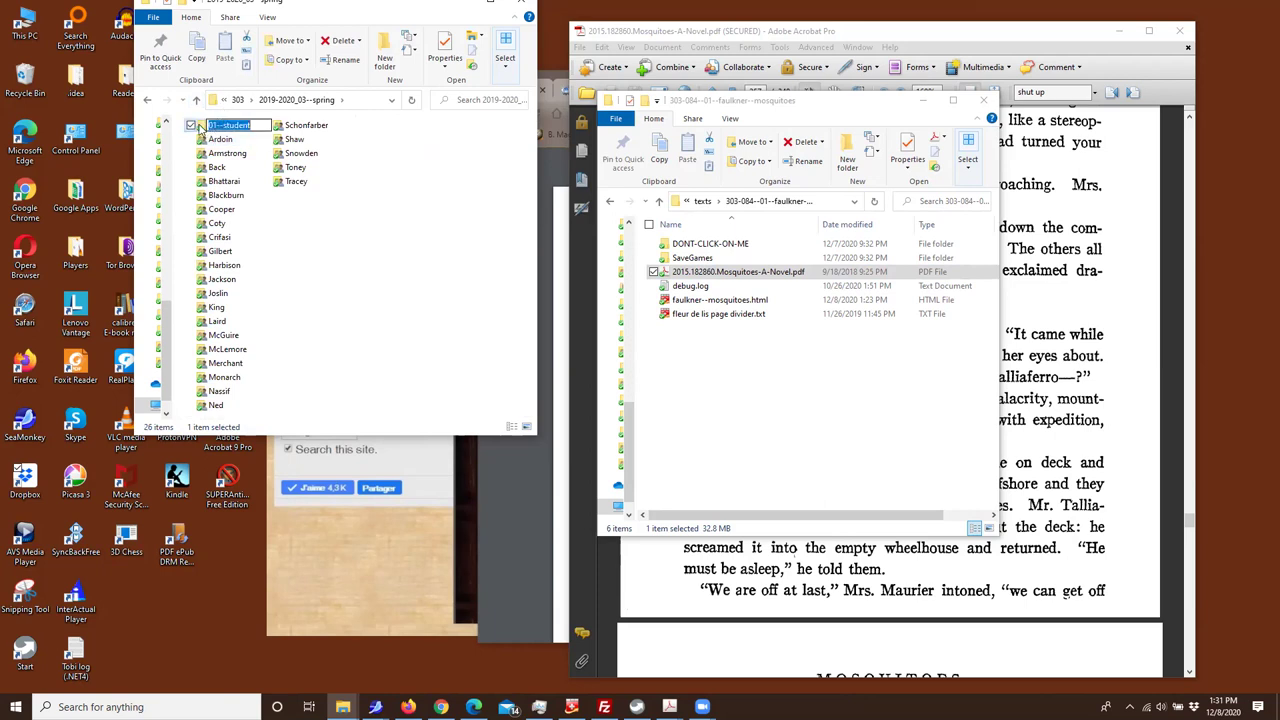
left_click(202, 130)
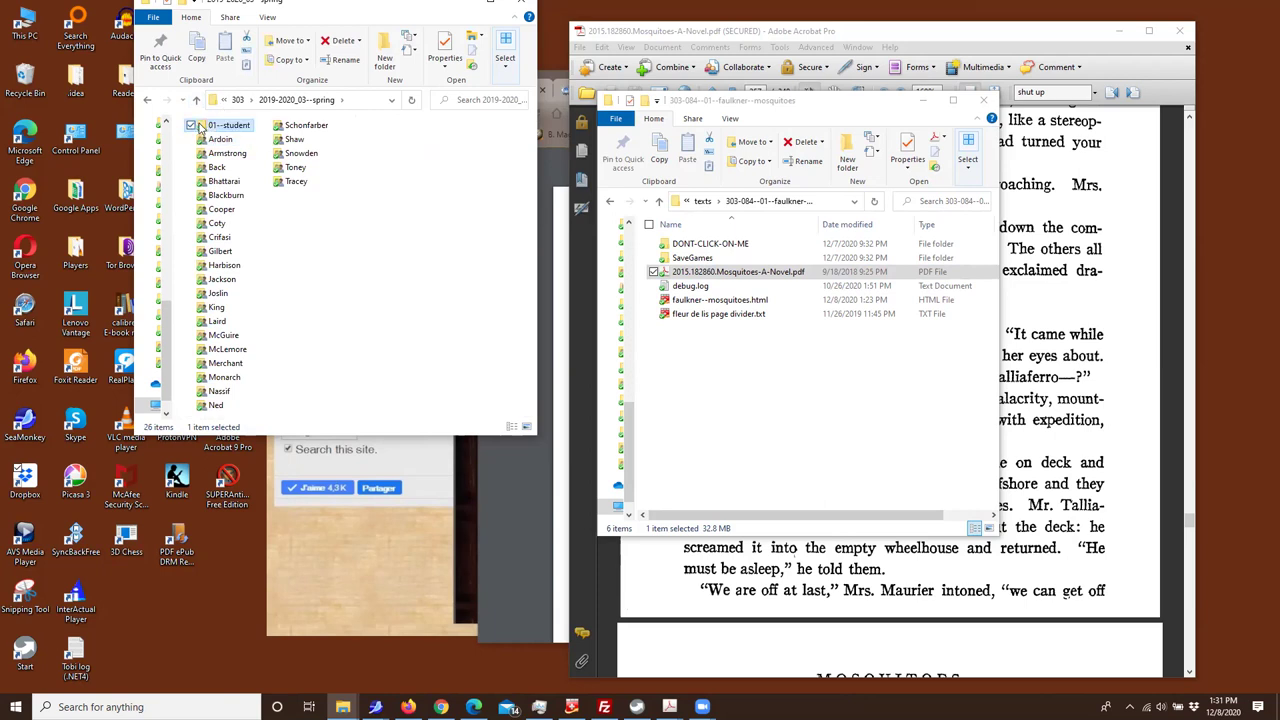
double_click(229, 127)
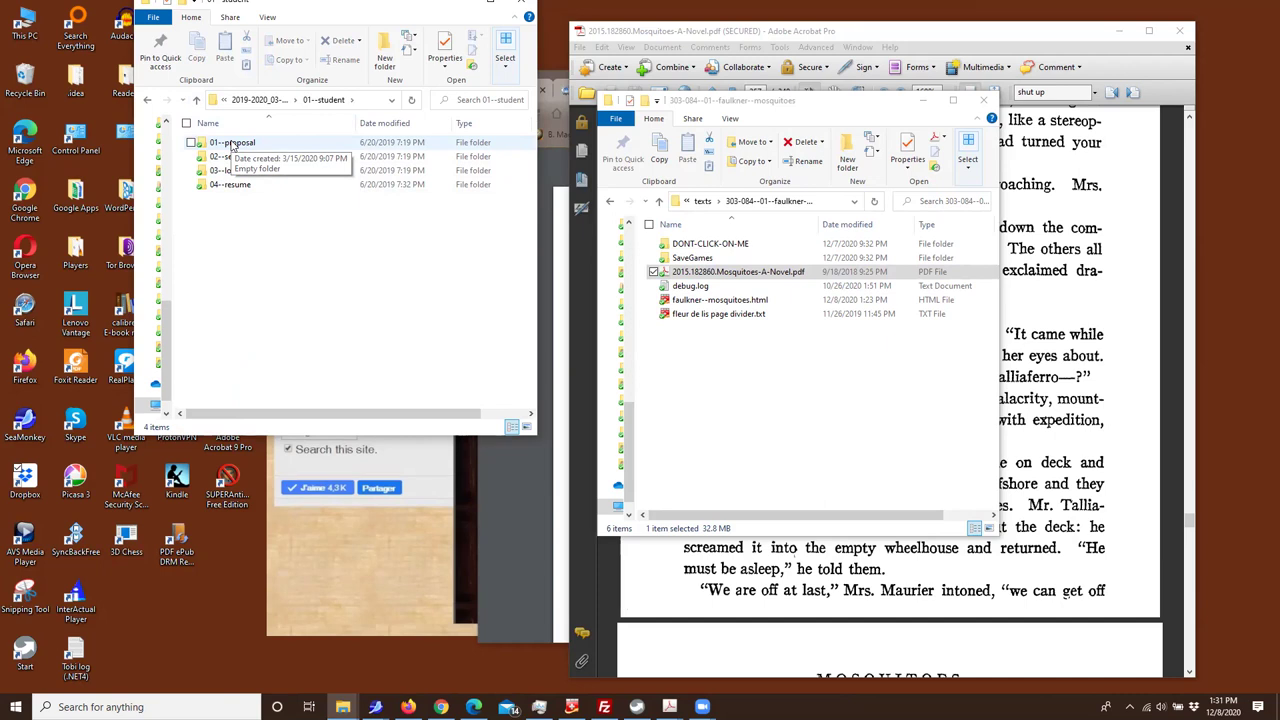
double_click(228, 145)
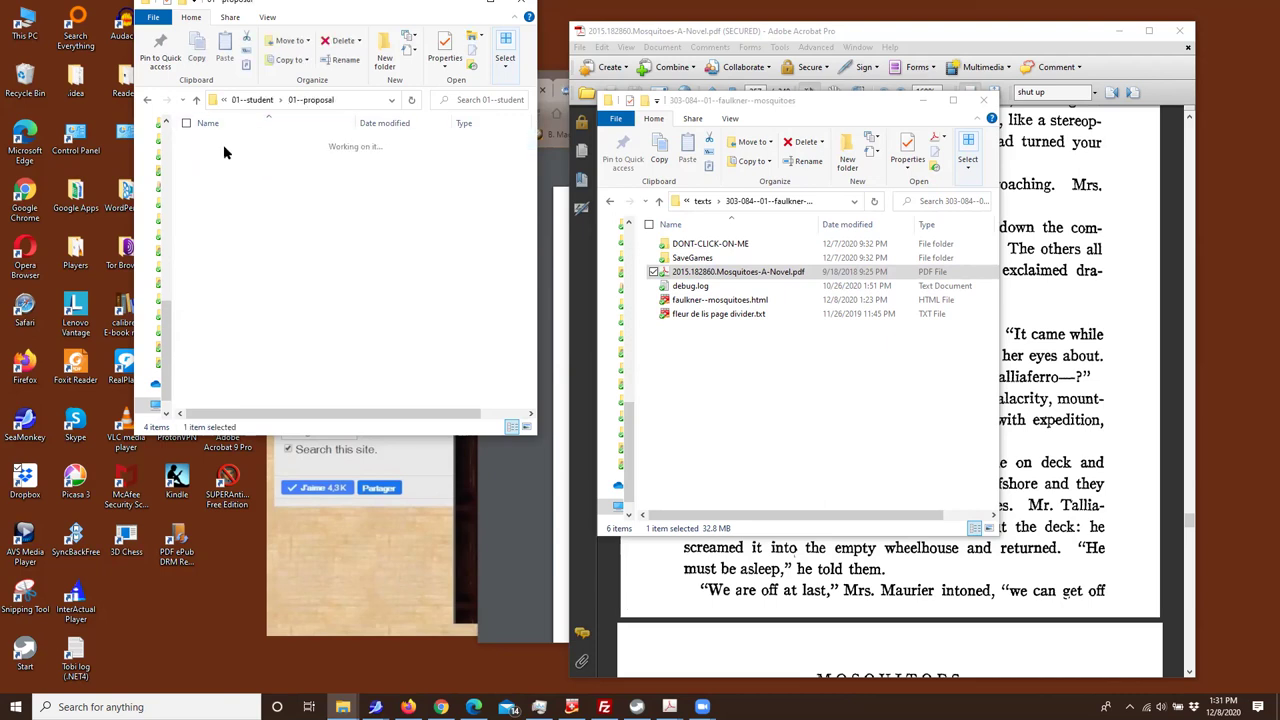
Go up three levels from 01--proposal back to the 303 folder
left_click(198, 100)
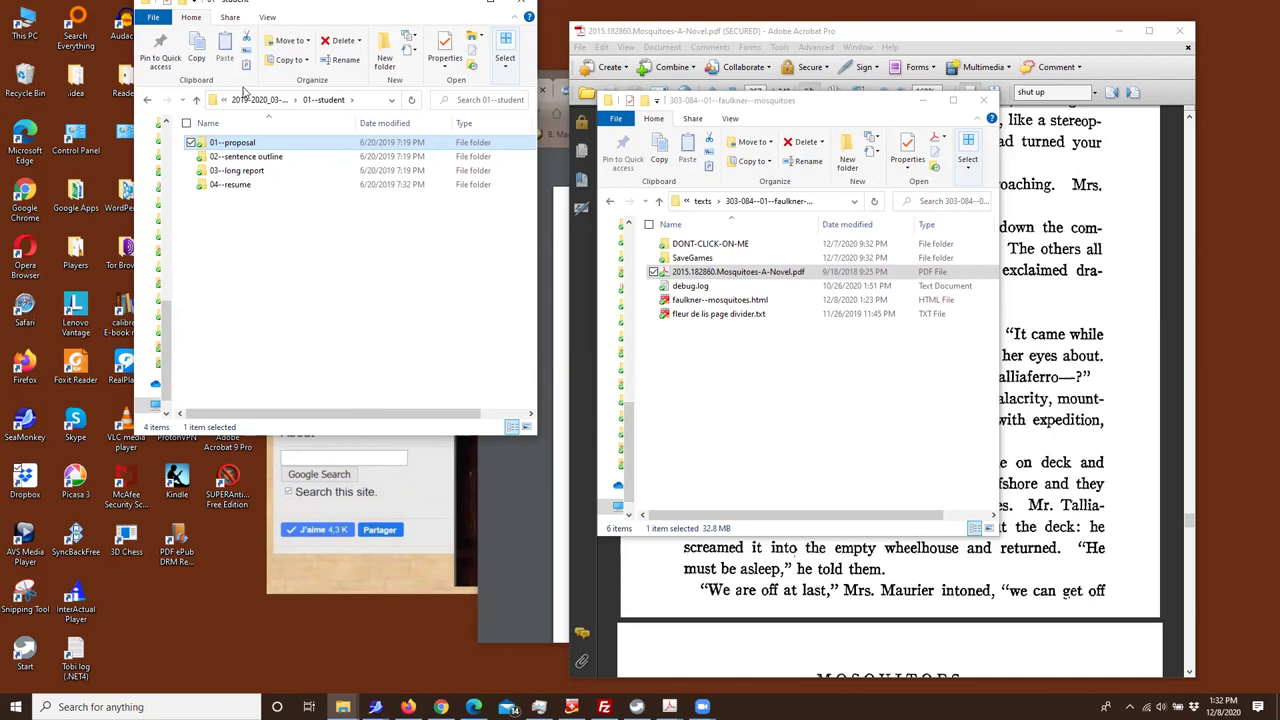
left_click(198, 103)
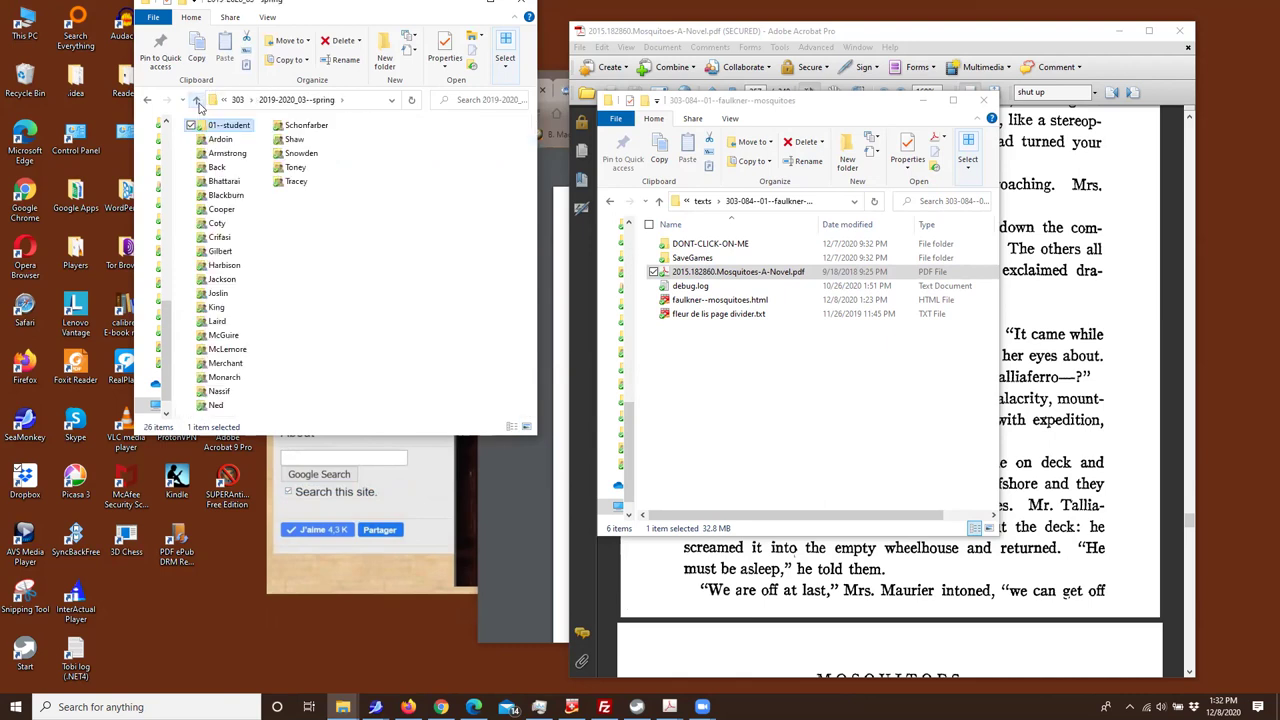
left_click(198, 103)
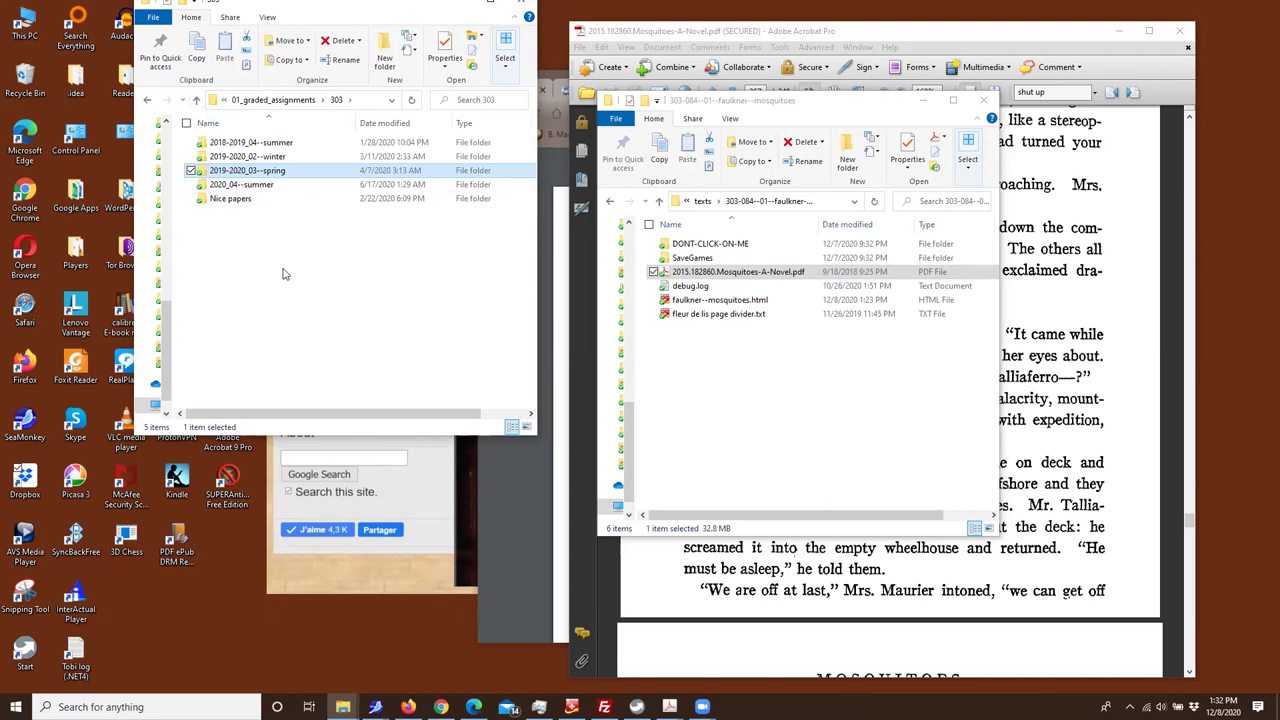
Add a new folder in 303 via the context menu and name it 2020-2021_02--winter
right_click(220, 252)
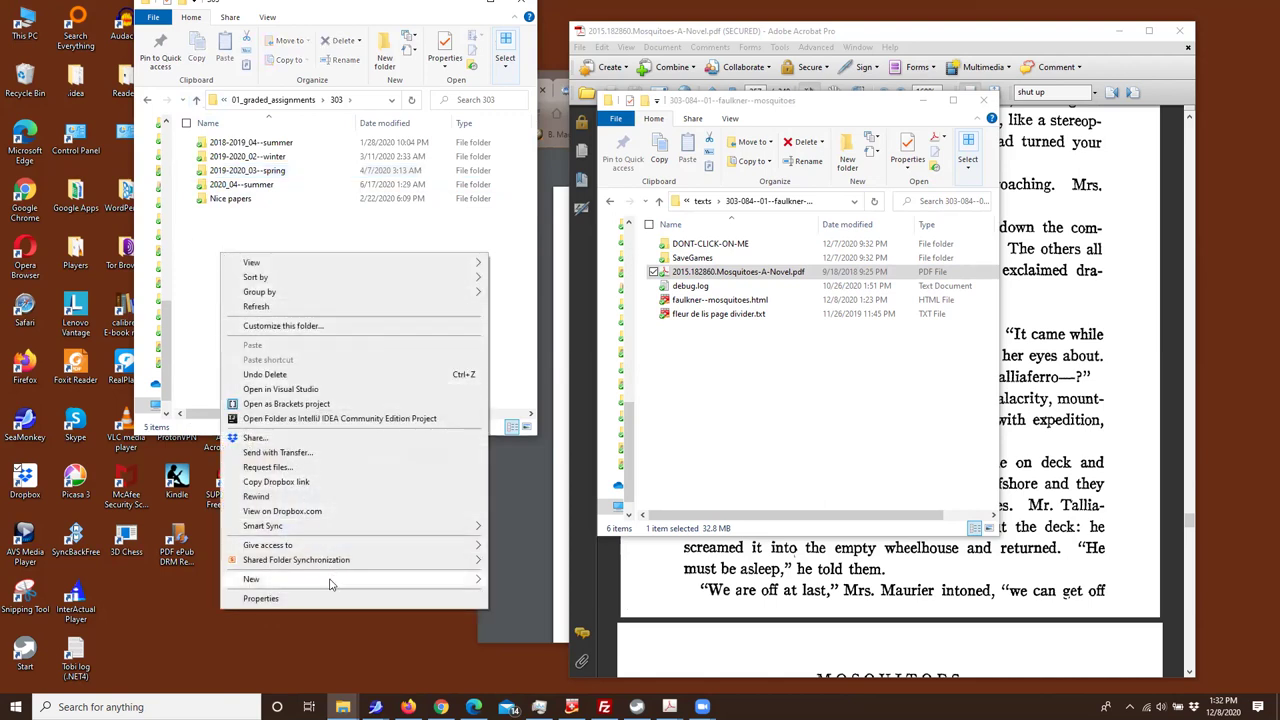
mouse_move(332, 580)
left_click(531, 384)
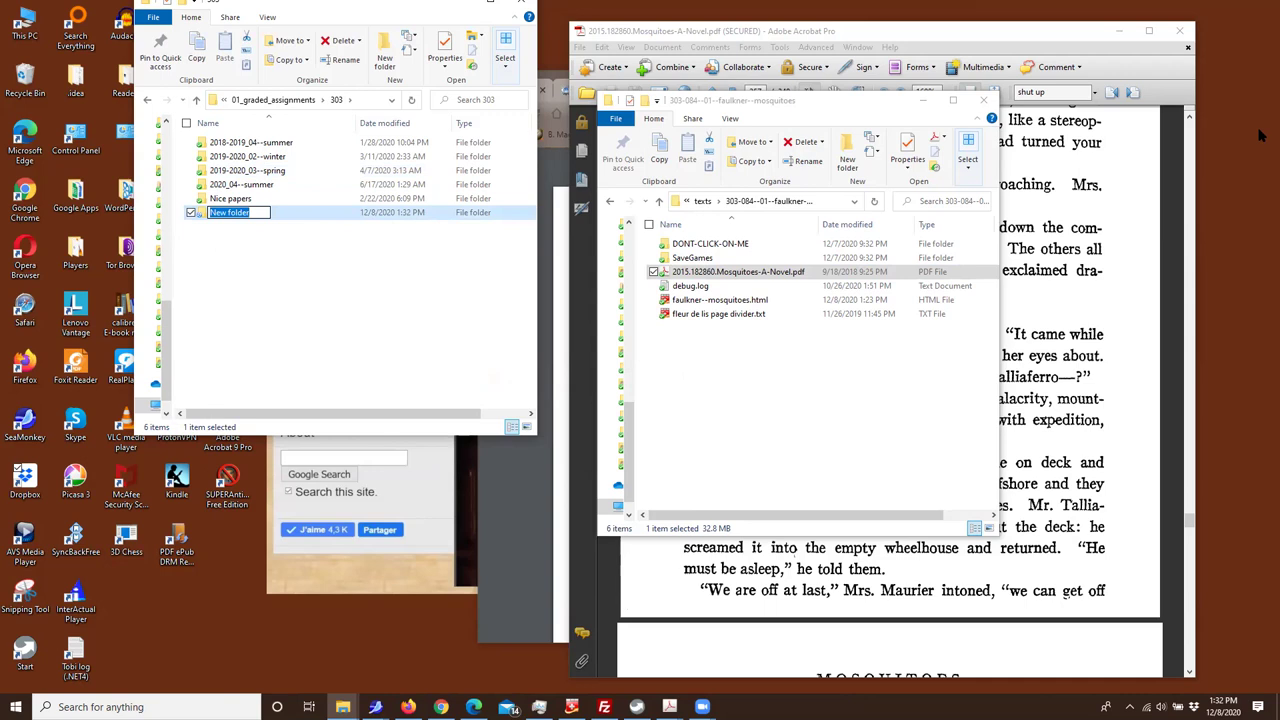
type("2020")
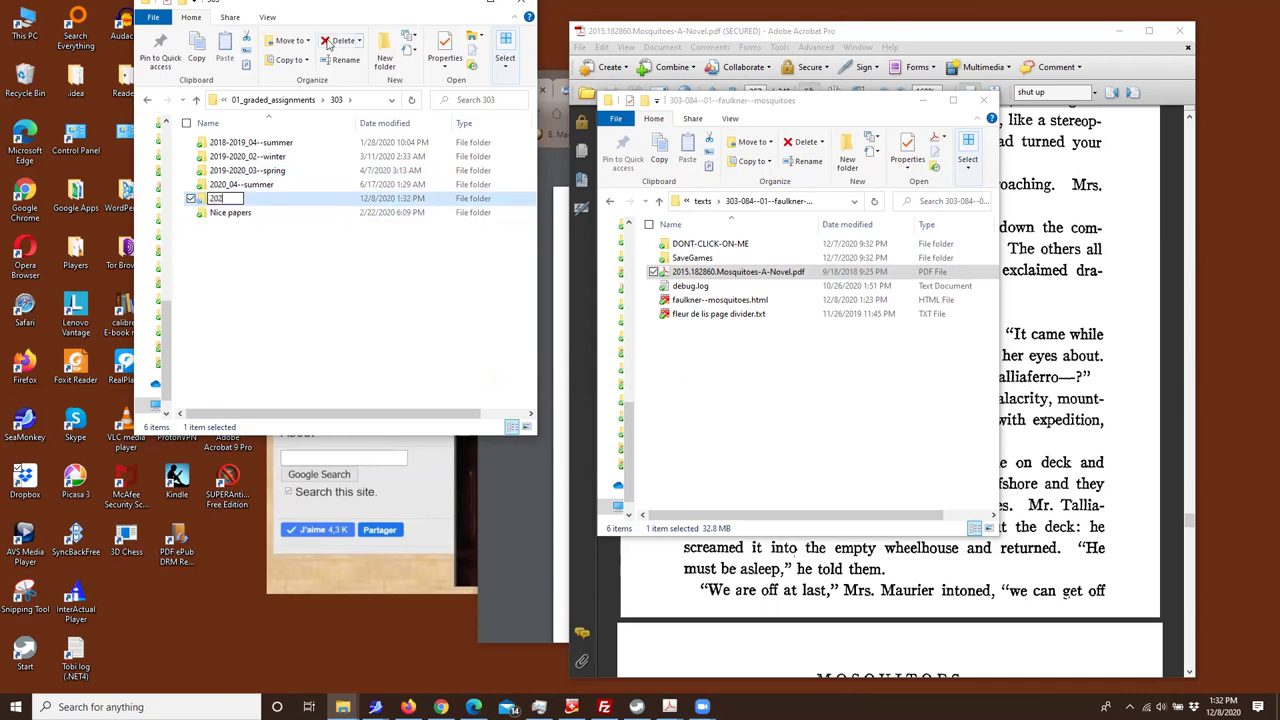
type("-2021_02")
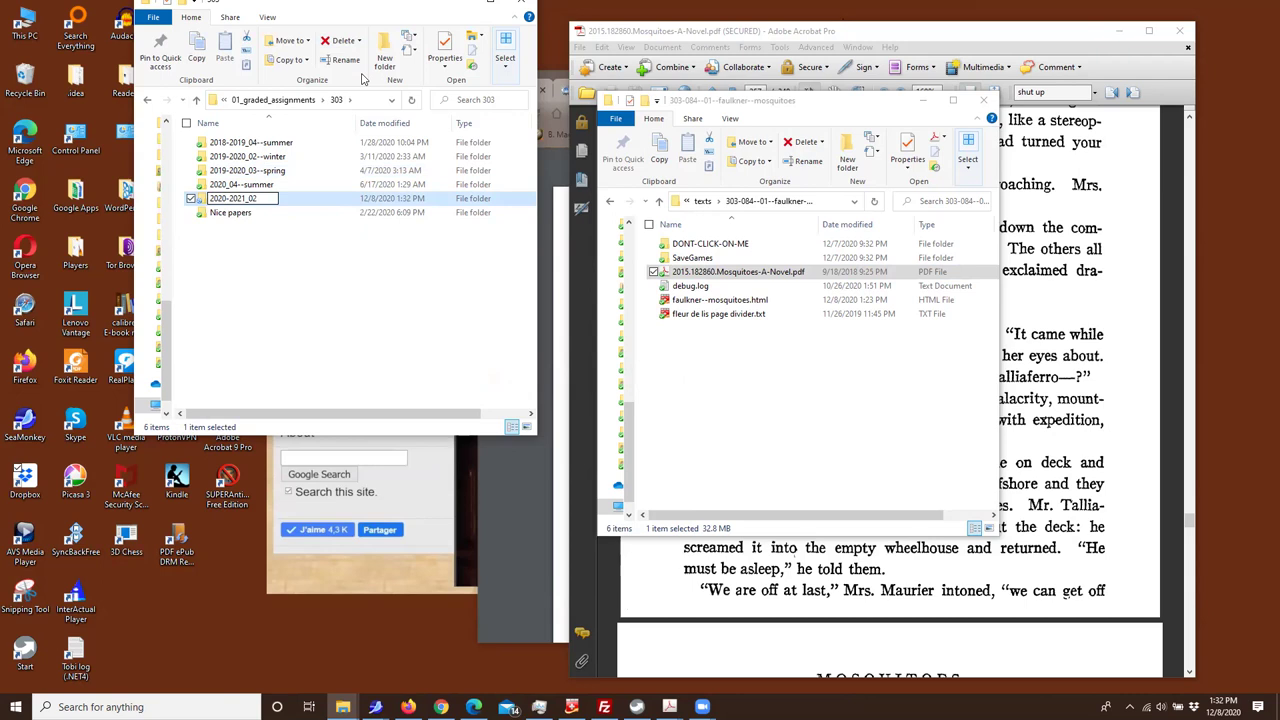
type("--winter")
Commit the 2020-2021_02--winter name and open the still-empty folder
key("Return")
key("Return")
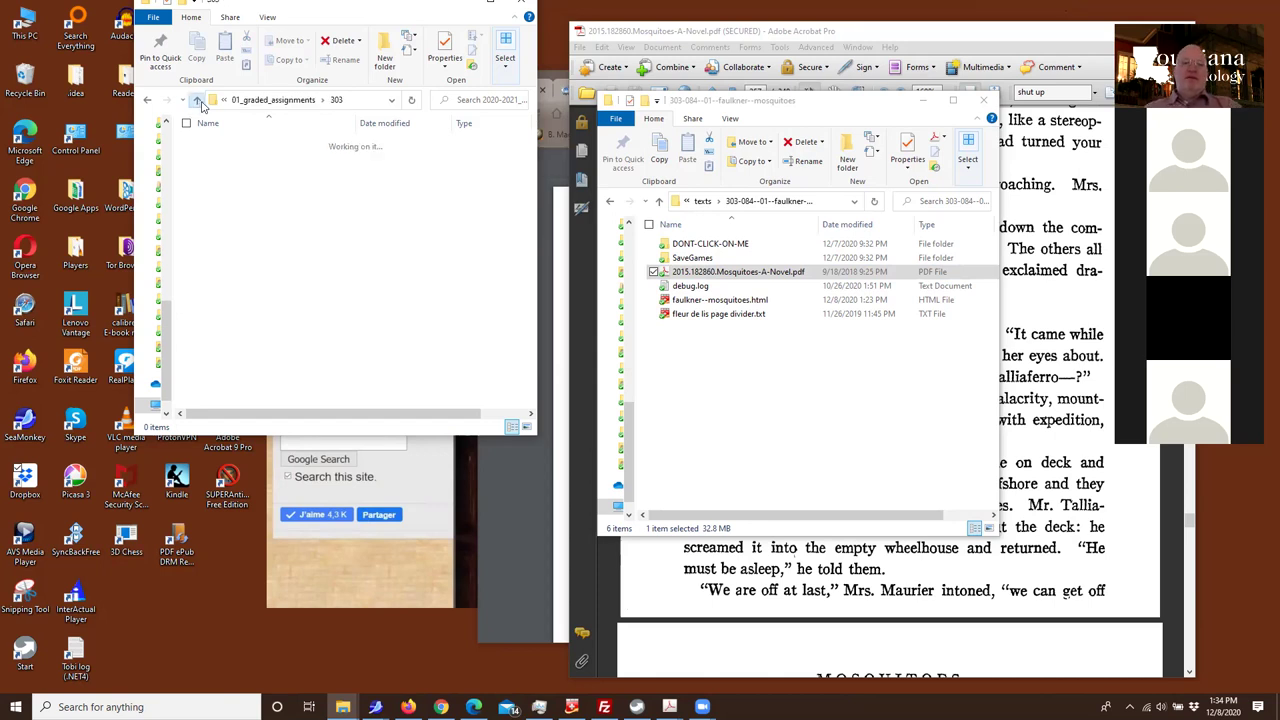
Copy the 01--student folder from the 2019-2020_03--spring folder
left_click(197, 101)
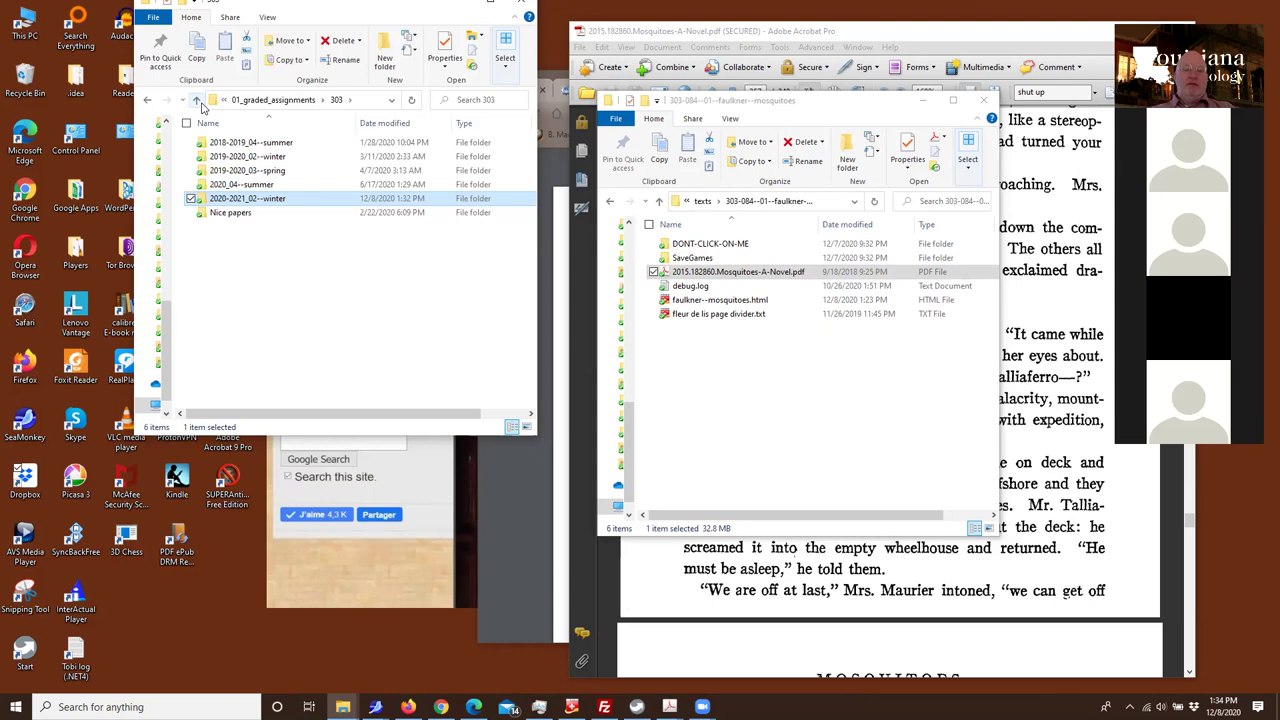
double_click(236, 200)
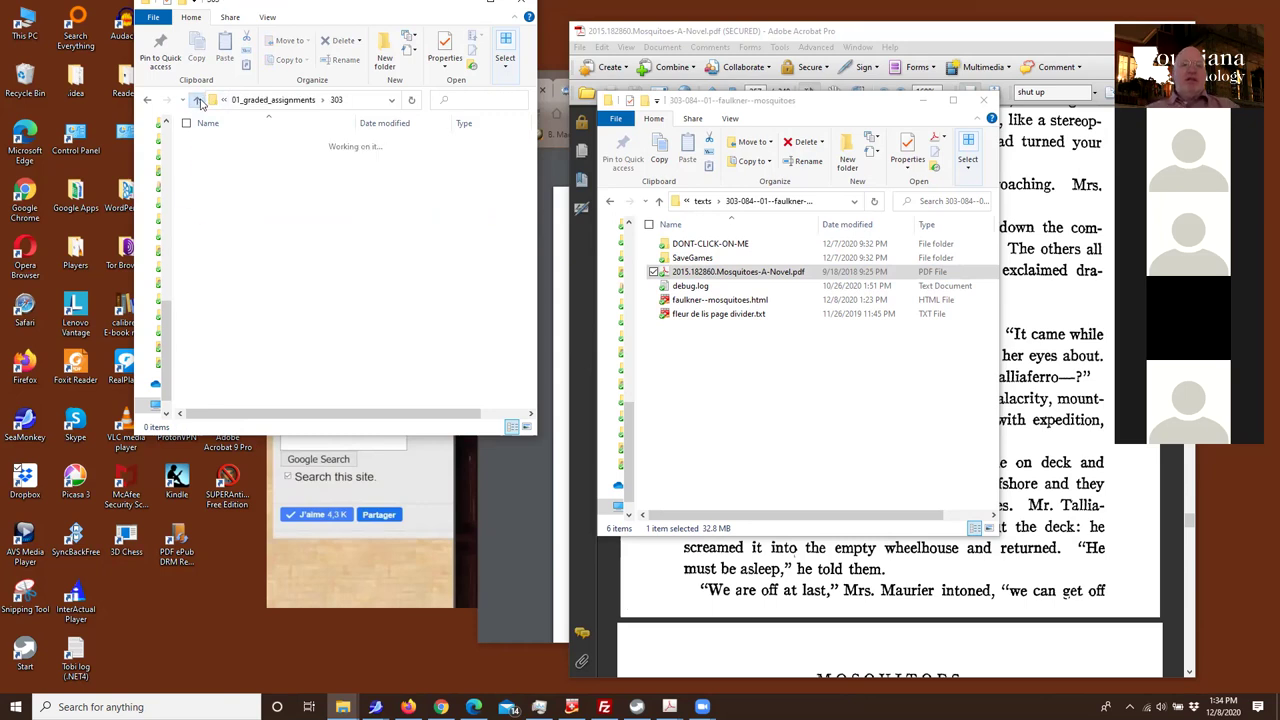
left_click(198, 100)
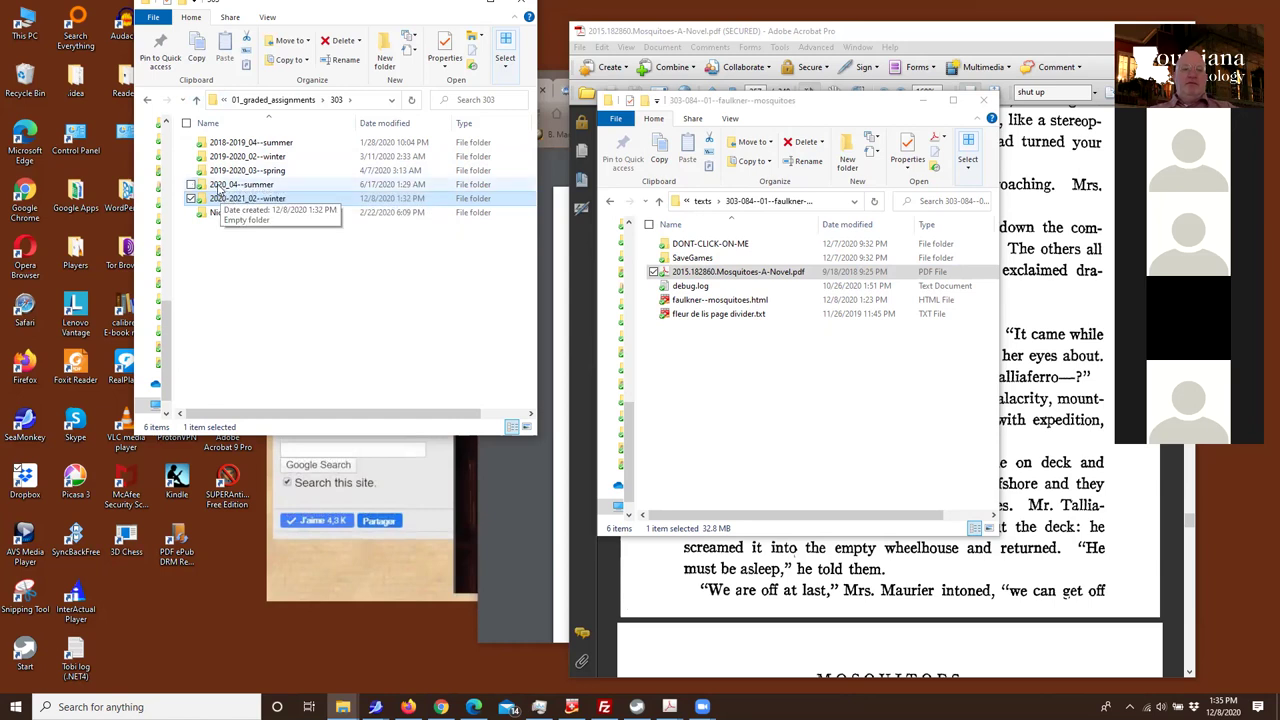
double_click(226, 171)
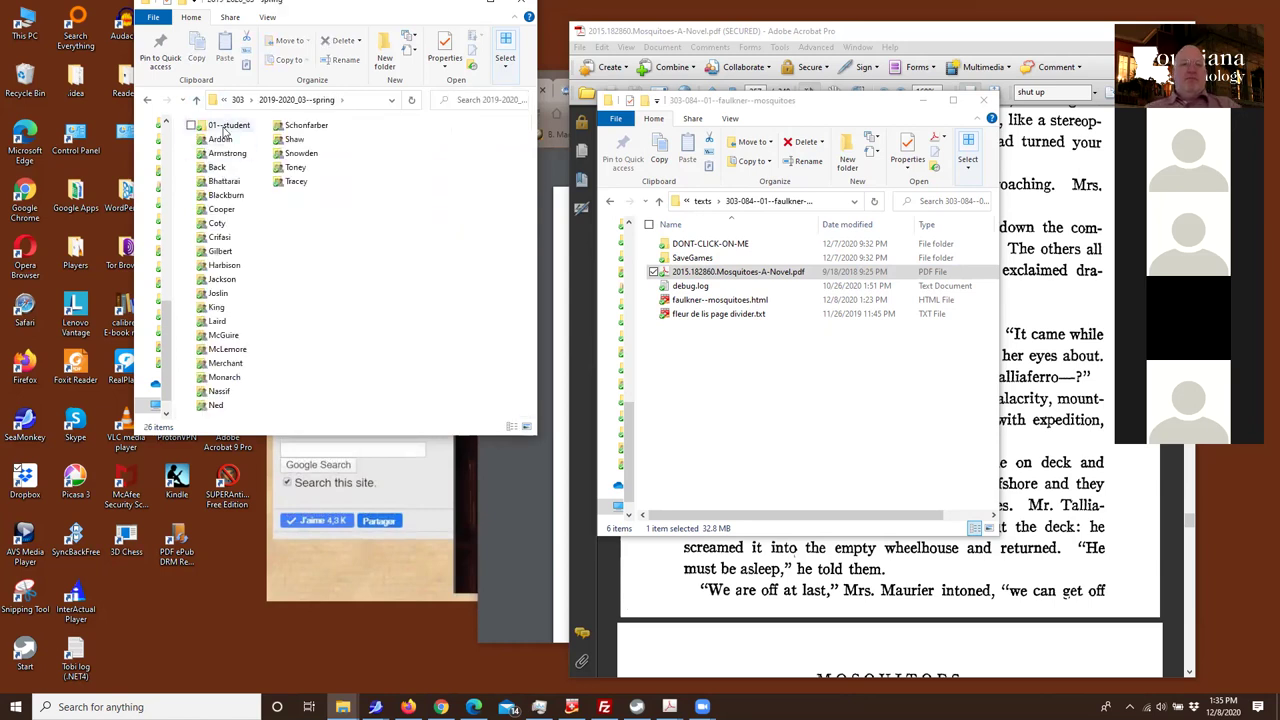
left_click(226, 128)
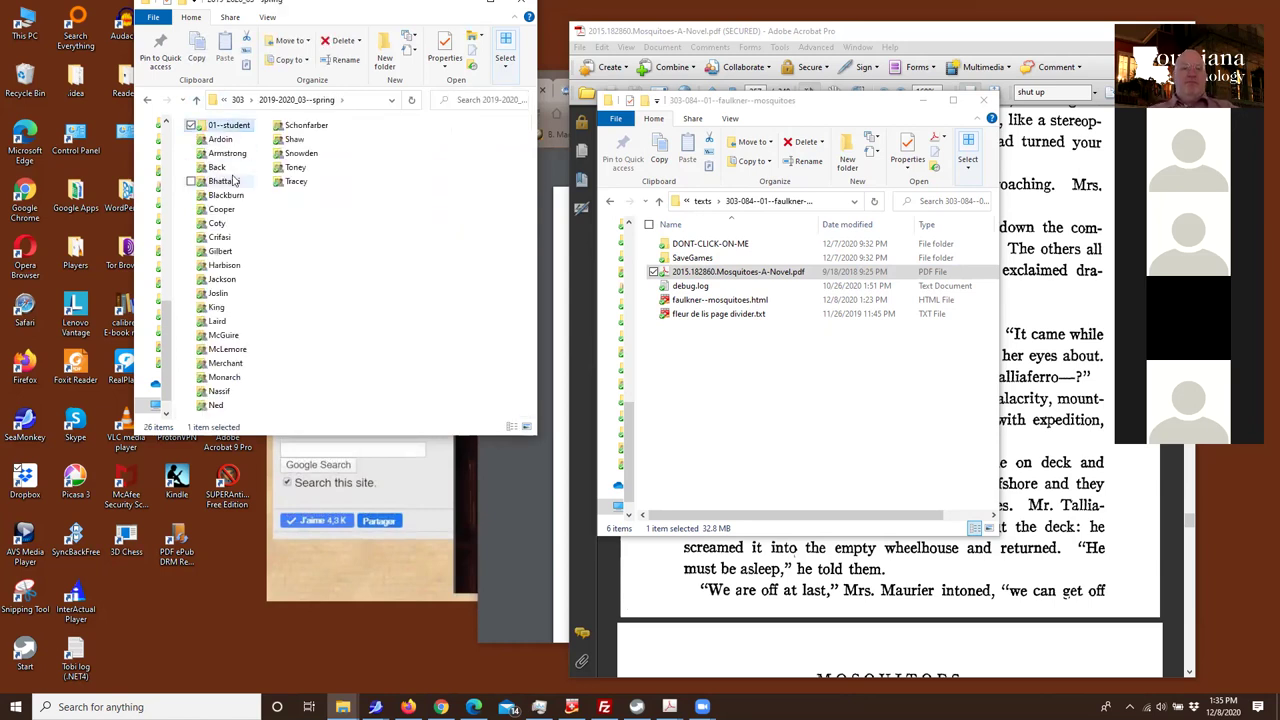
right_click(229, 130)
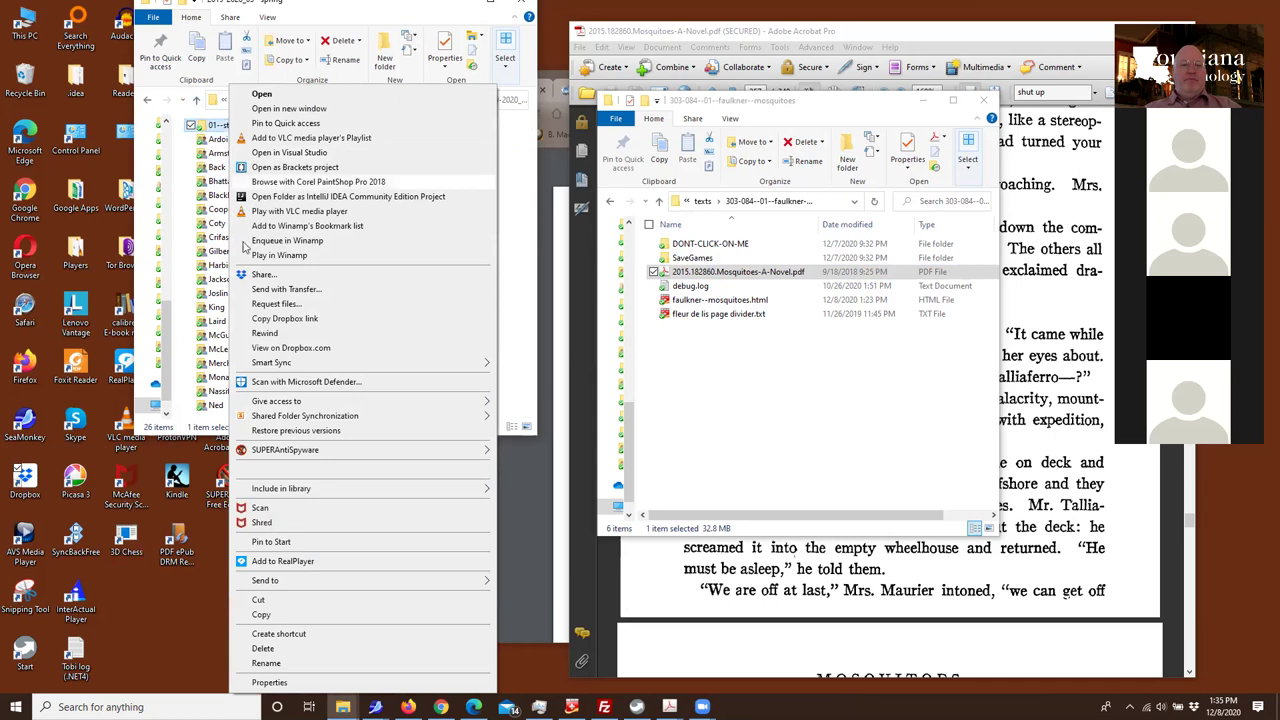
left_click(260, 614)
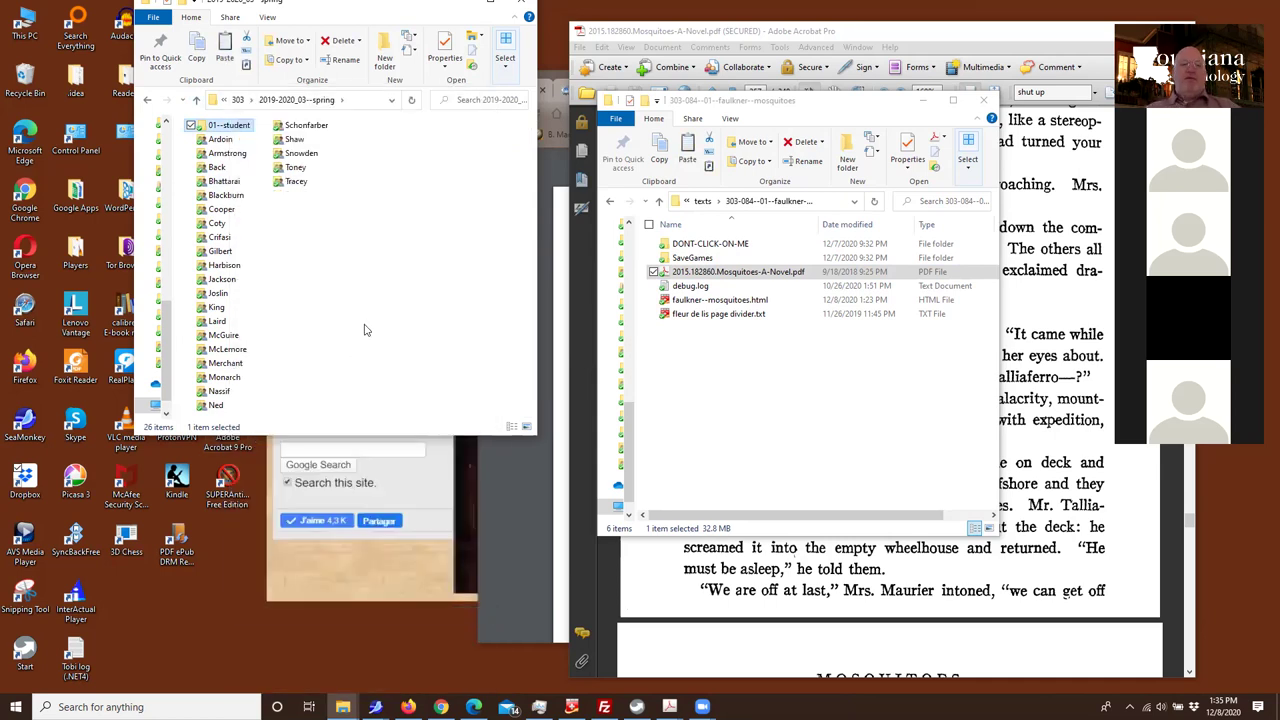
Paste 01--student into the empty 2020-2021_02--winter folder
left_click(197, 99)
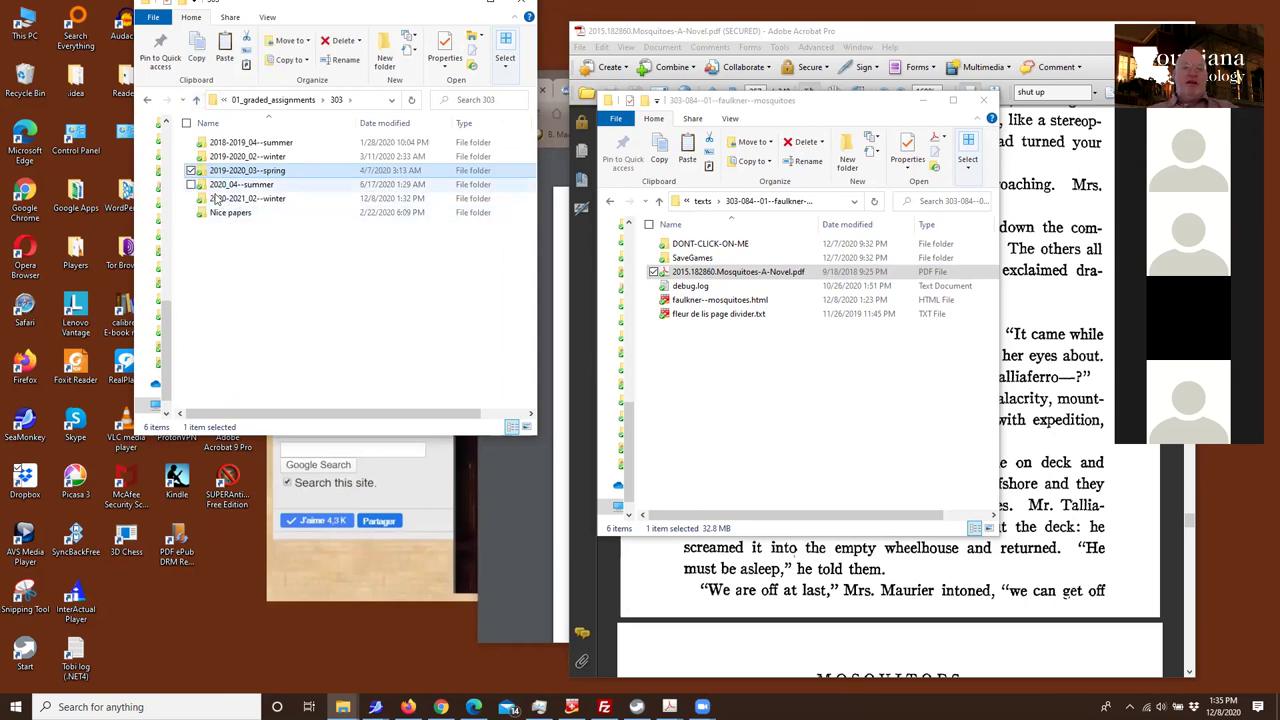
double_click(217, 202)
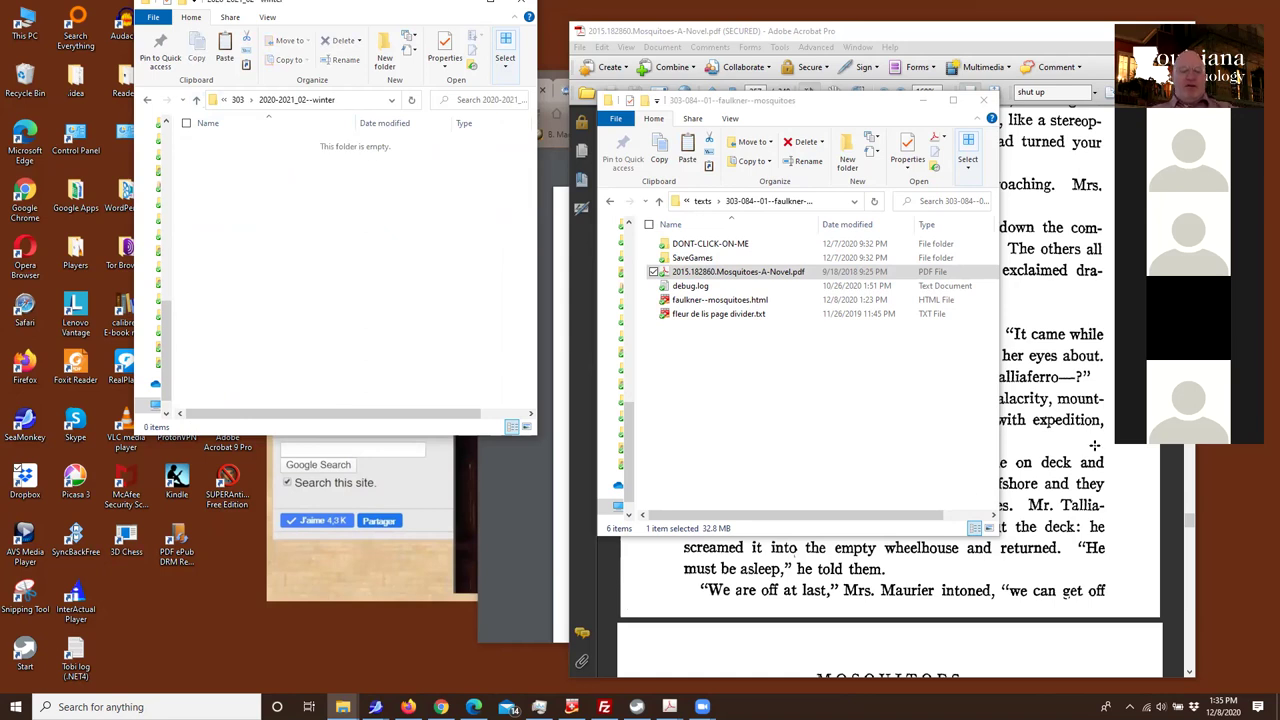
key("ctrl+v")
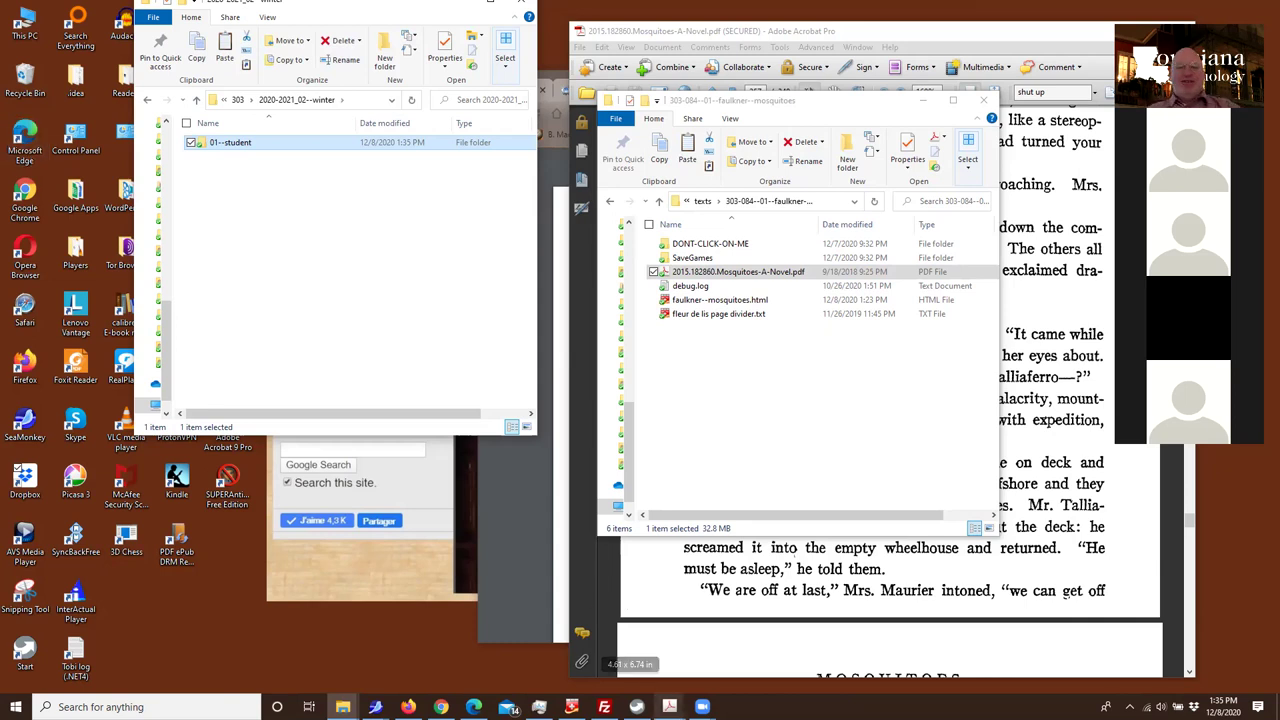
left_click(276, 205)
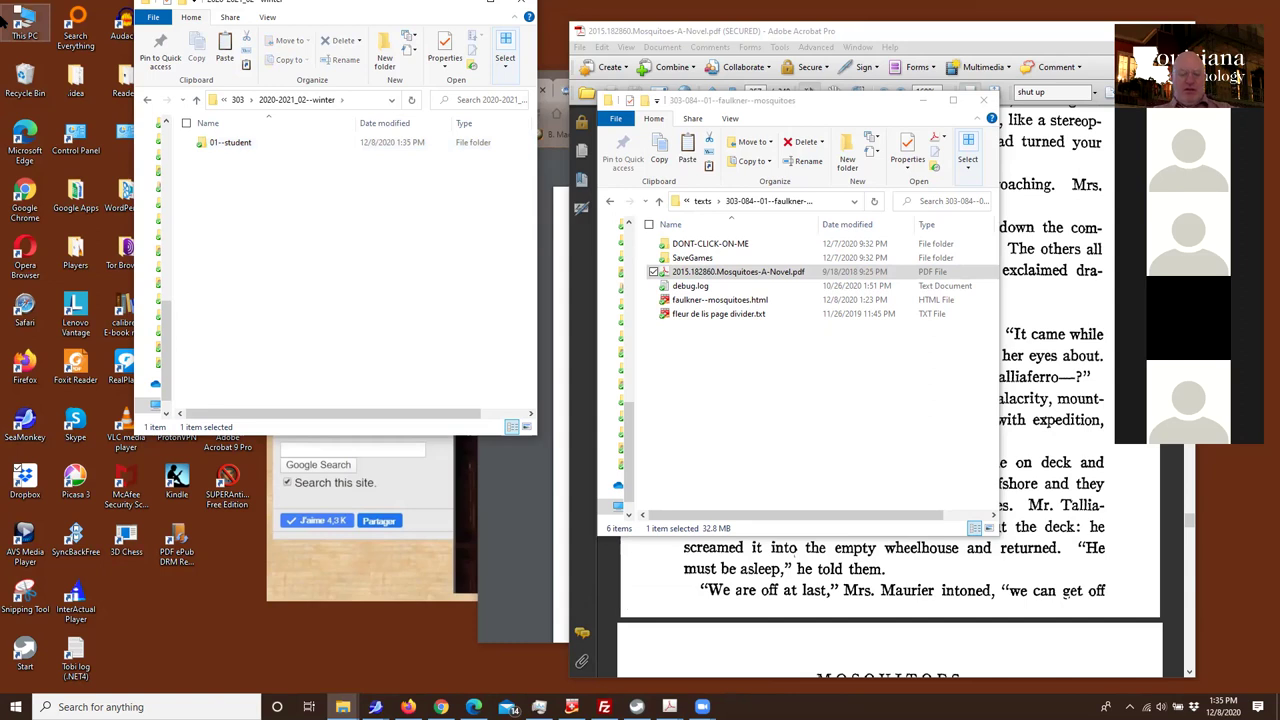
key("ctrl+v")
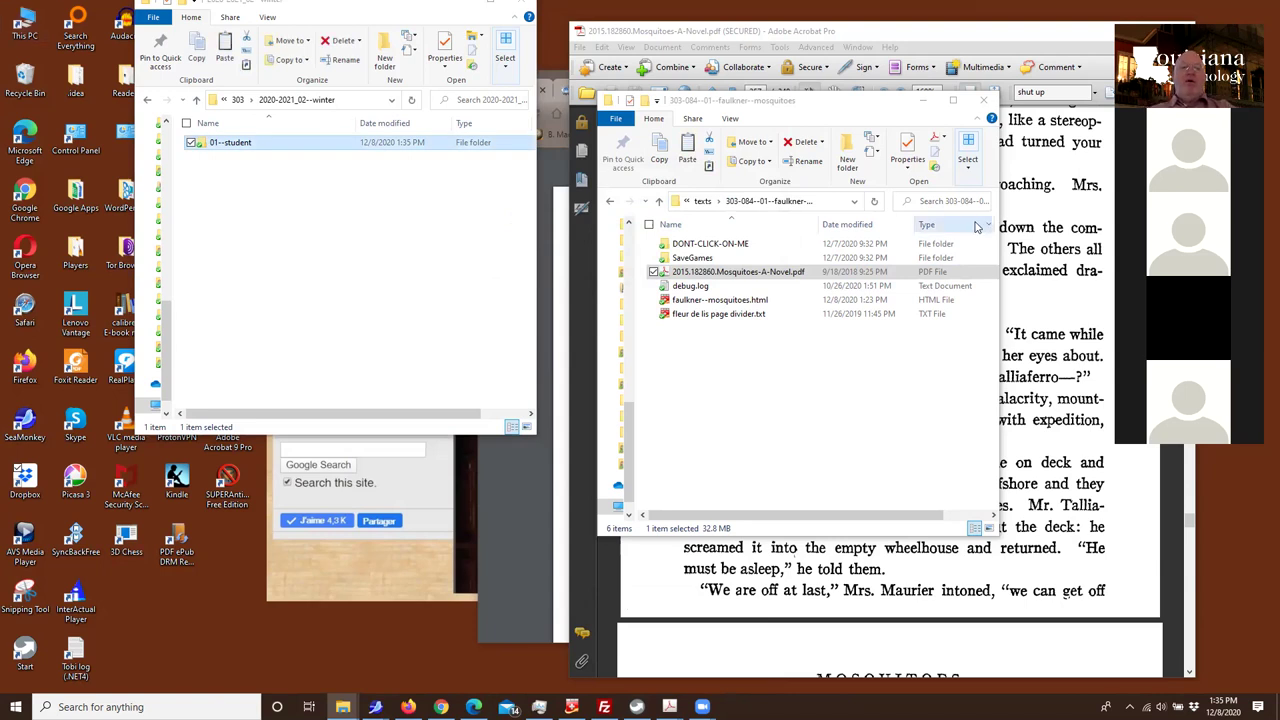
left_click(253, 166)
Copy 01--student and paste a duplicate of it into the 2020-2021_02--winter folder
left_click(231, 141)
right_click(231, 141)
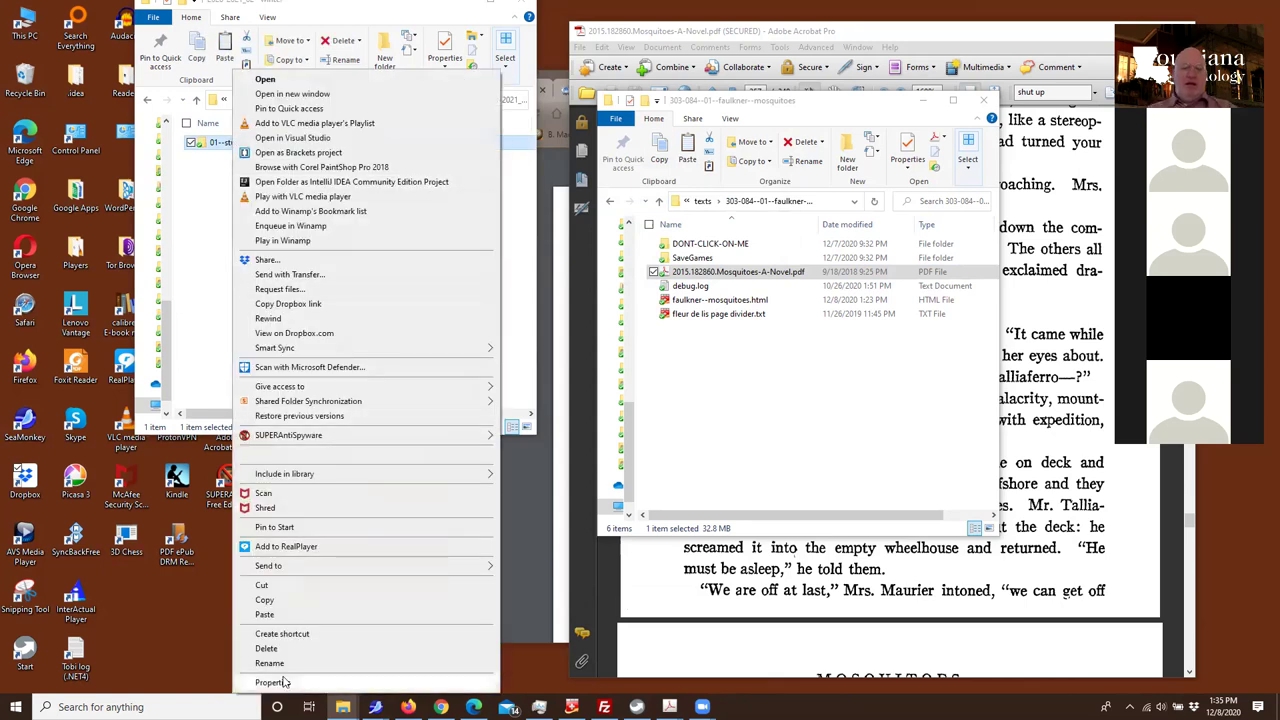
left_click(266, 614)
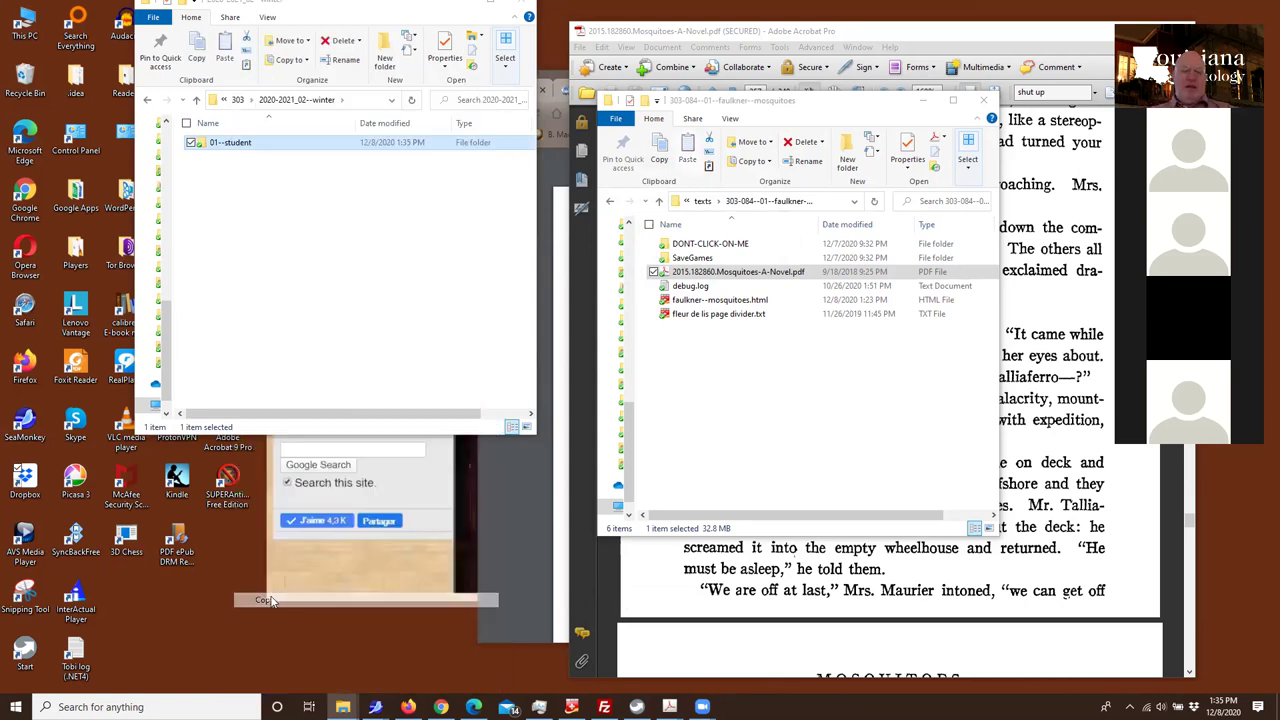
right_click(230, 210)
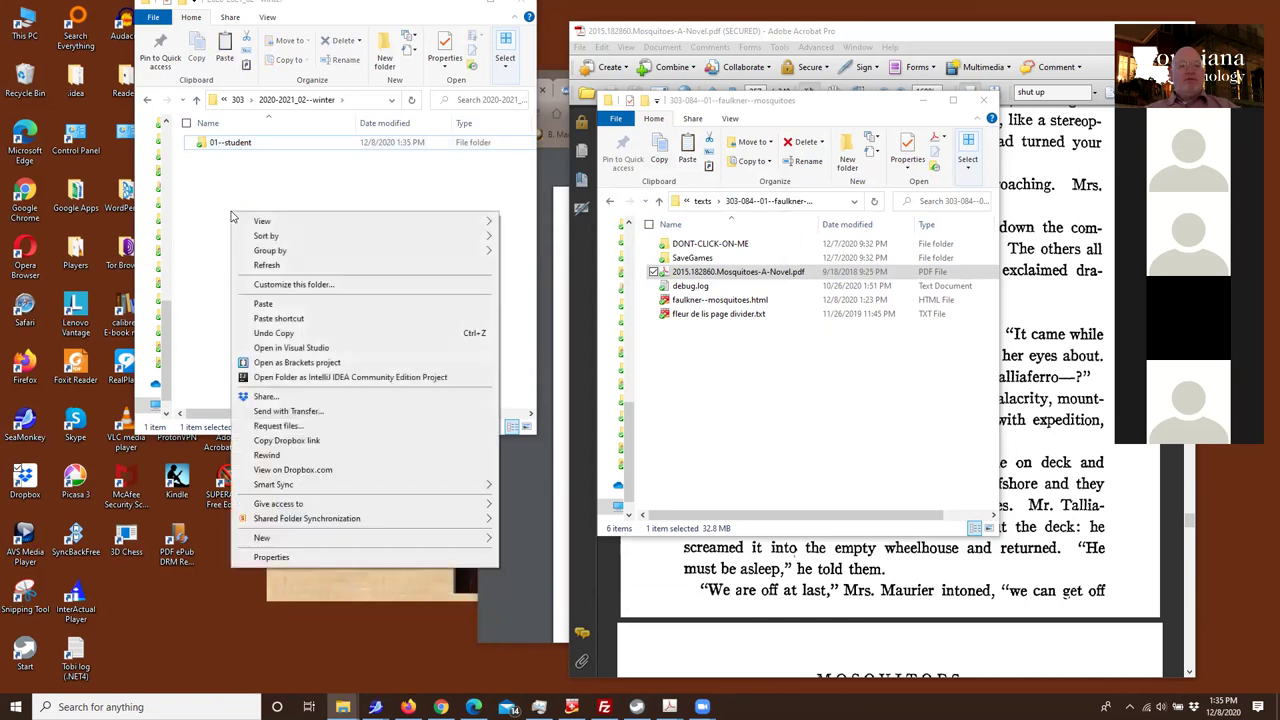
left_click(271, 307)
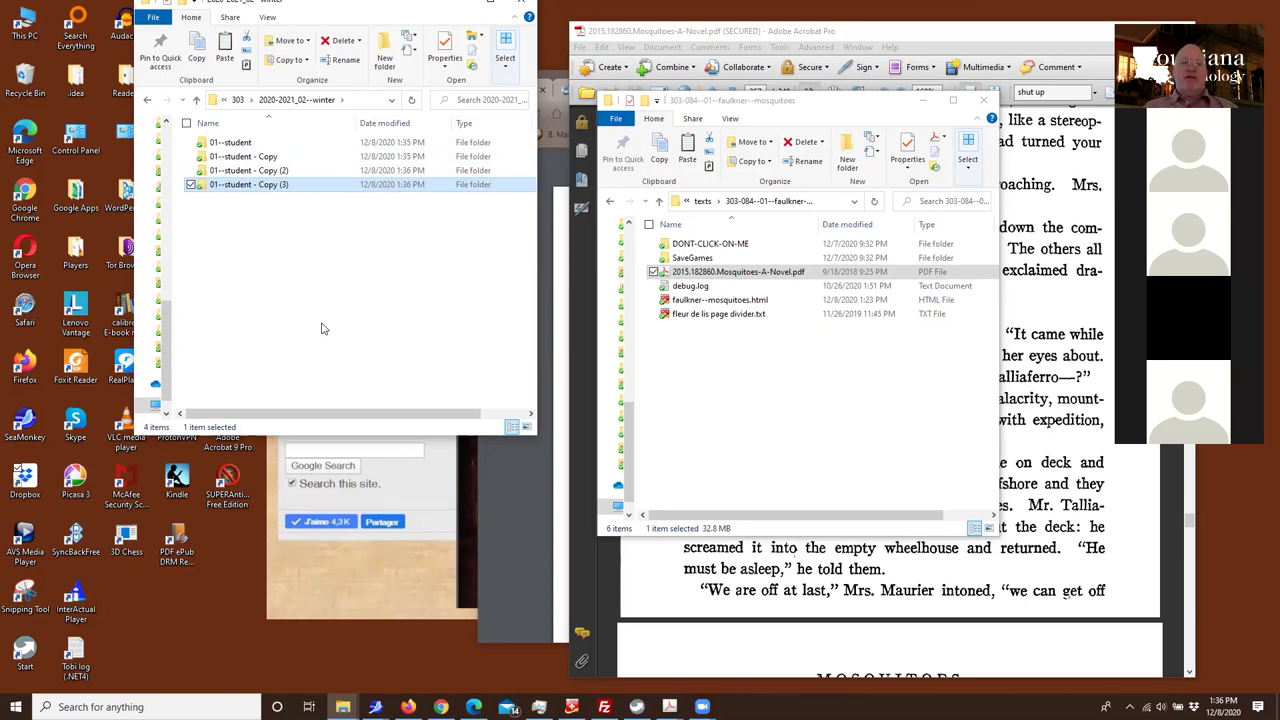
Paste repeated 01--student duplicates until 01--student - Copy (10) exists
left_click(263, 258)
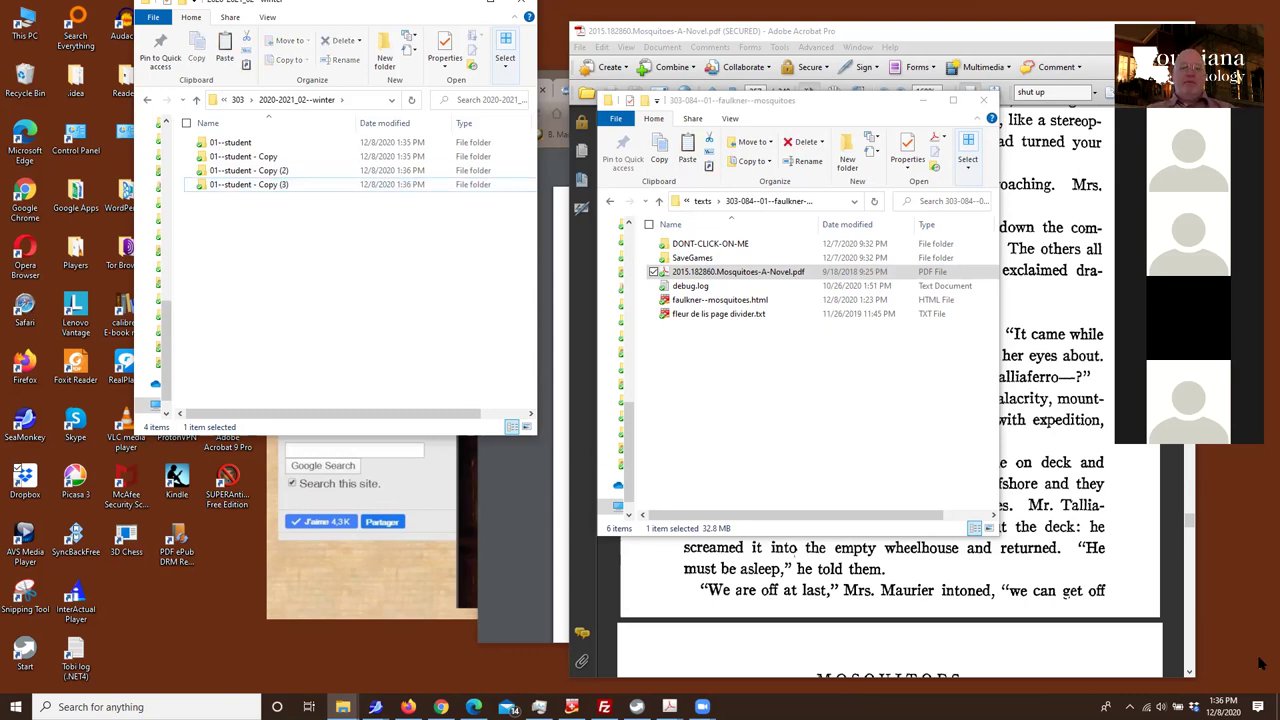
key("ctrl+v")
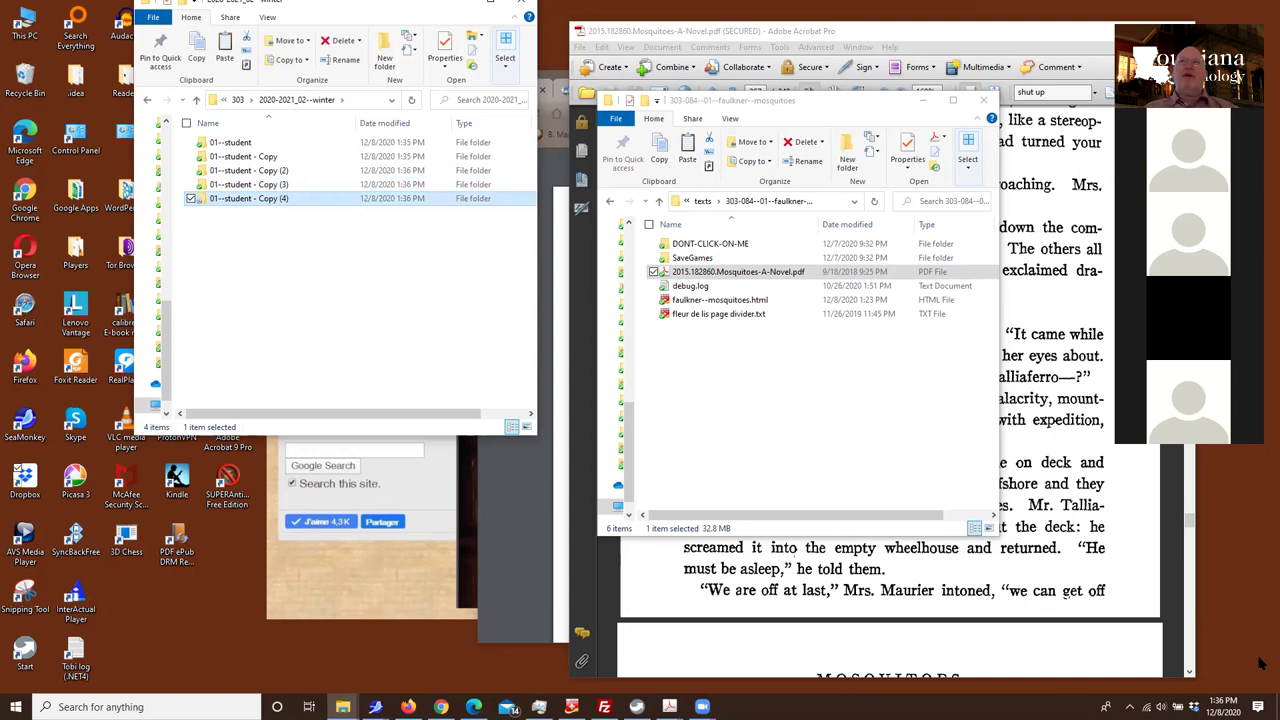
key("ctrl+v")
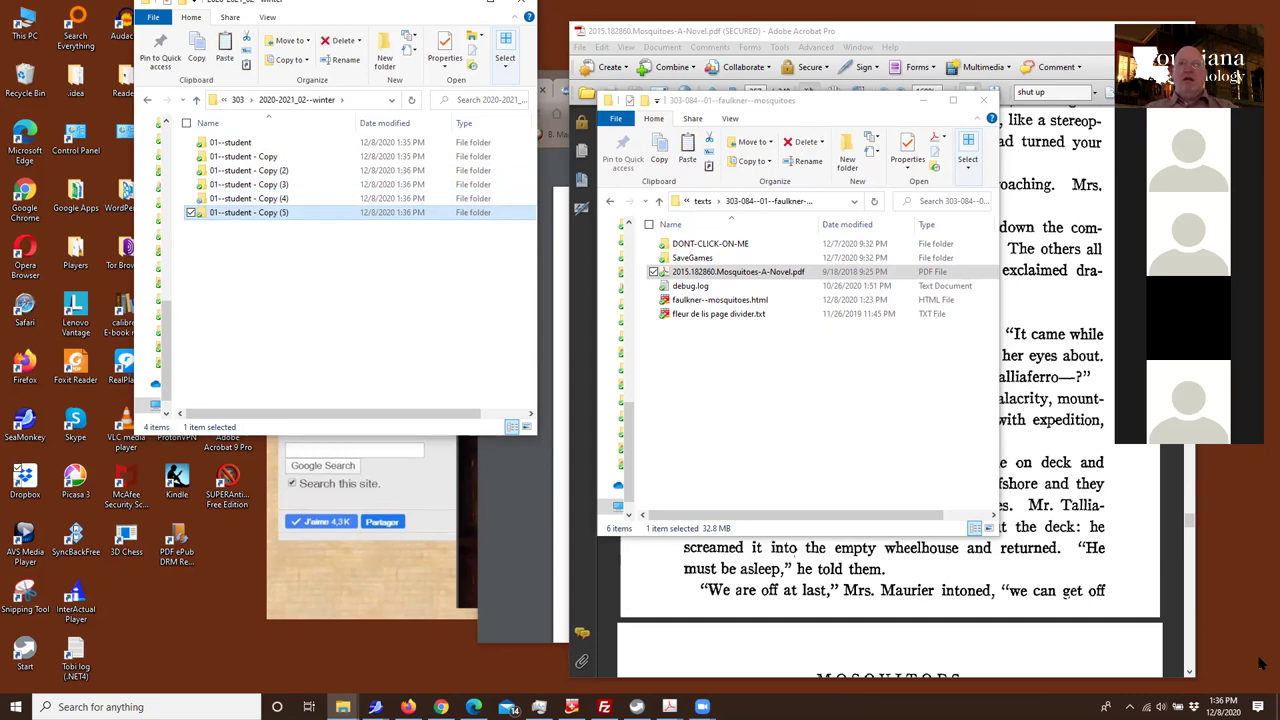
key("ctrl+v")
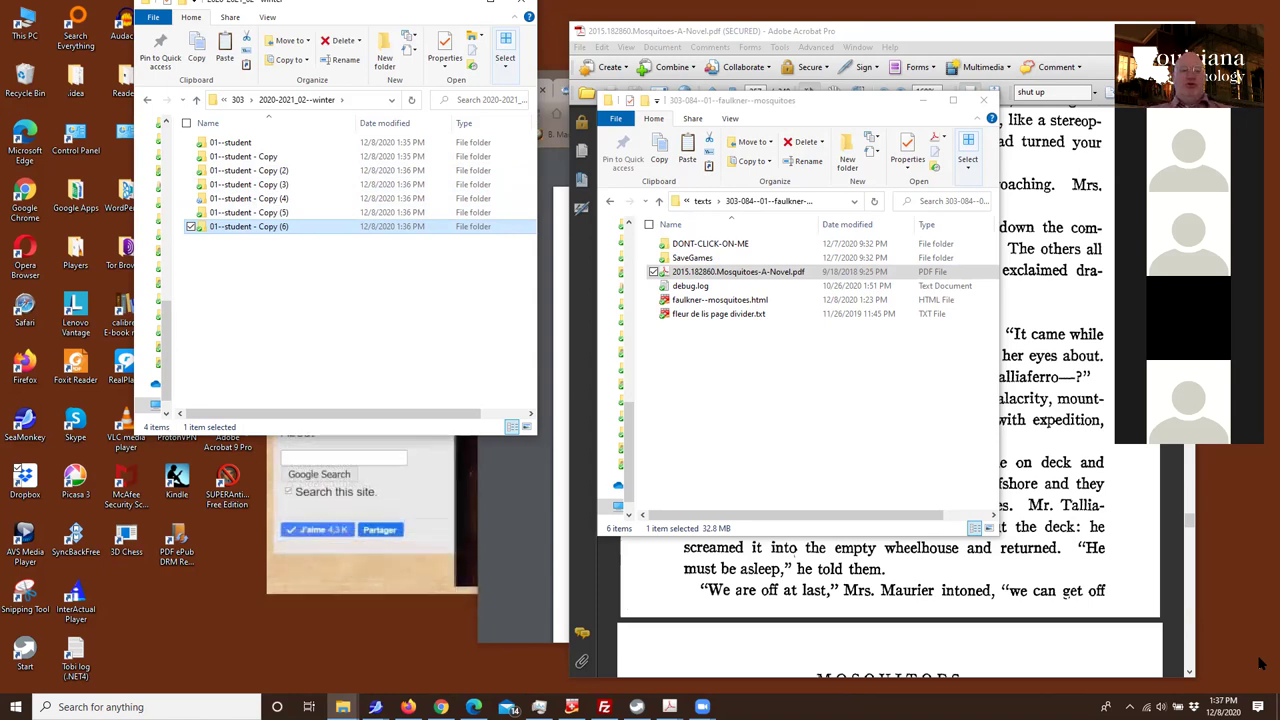
key("ctrl+v")
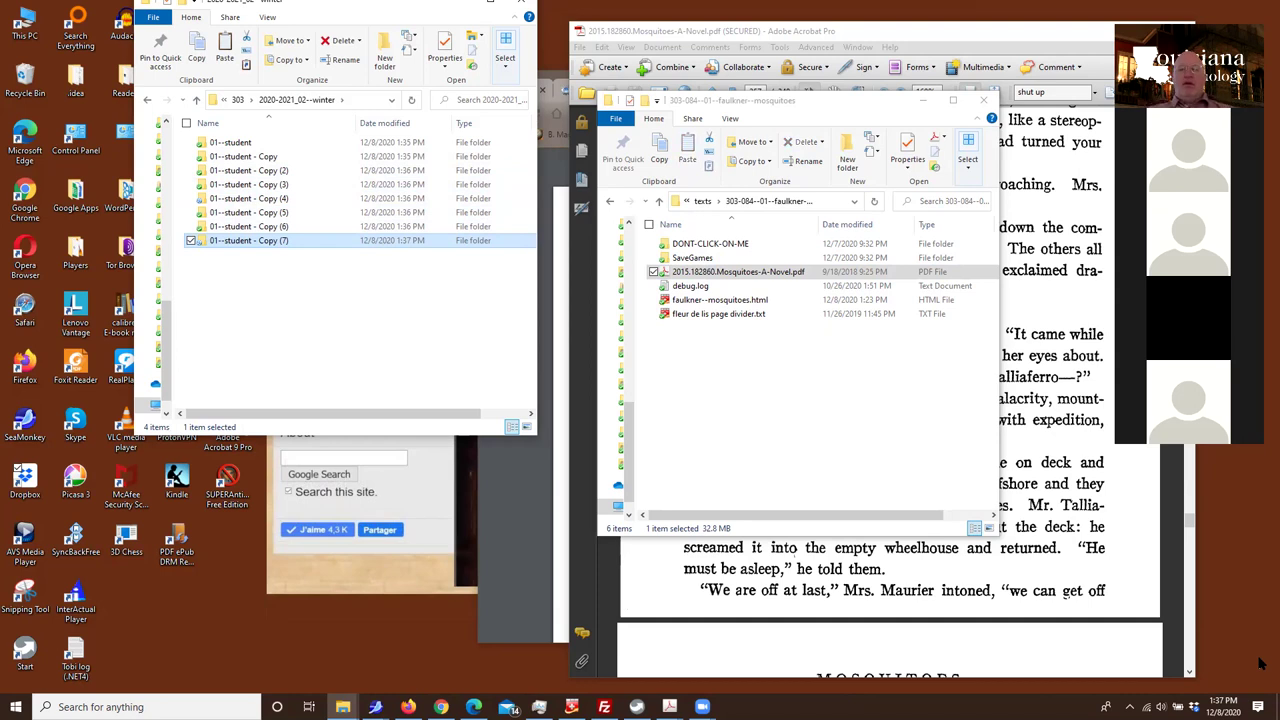
key("ctrl+v")
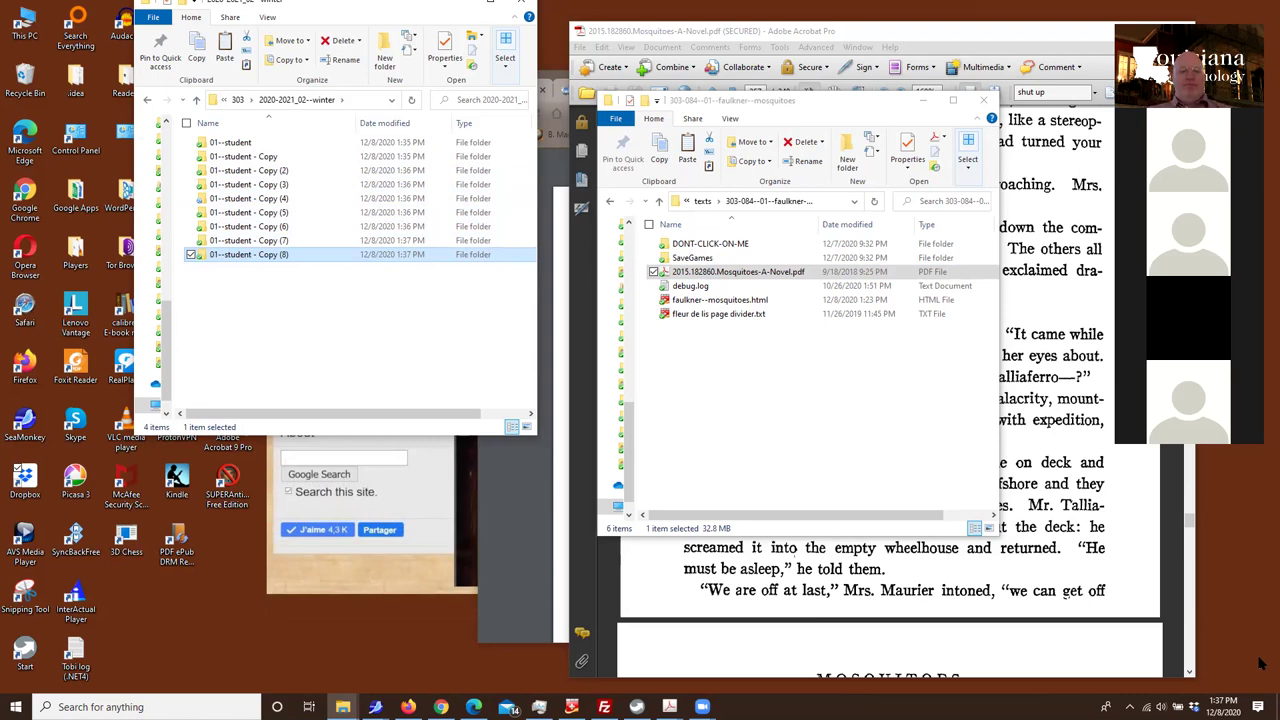
key("ctrl+v")
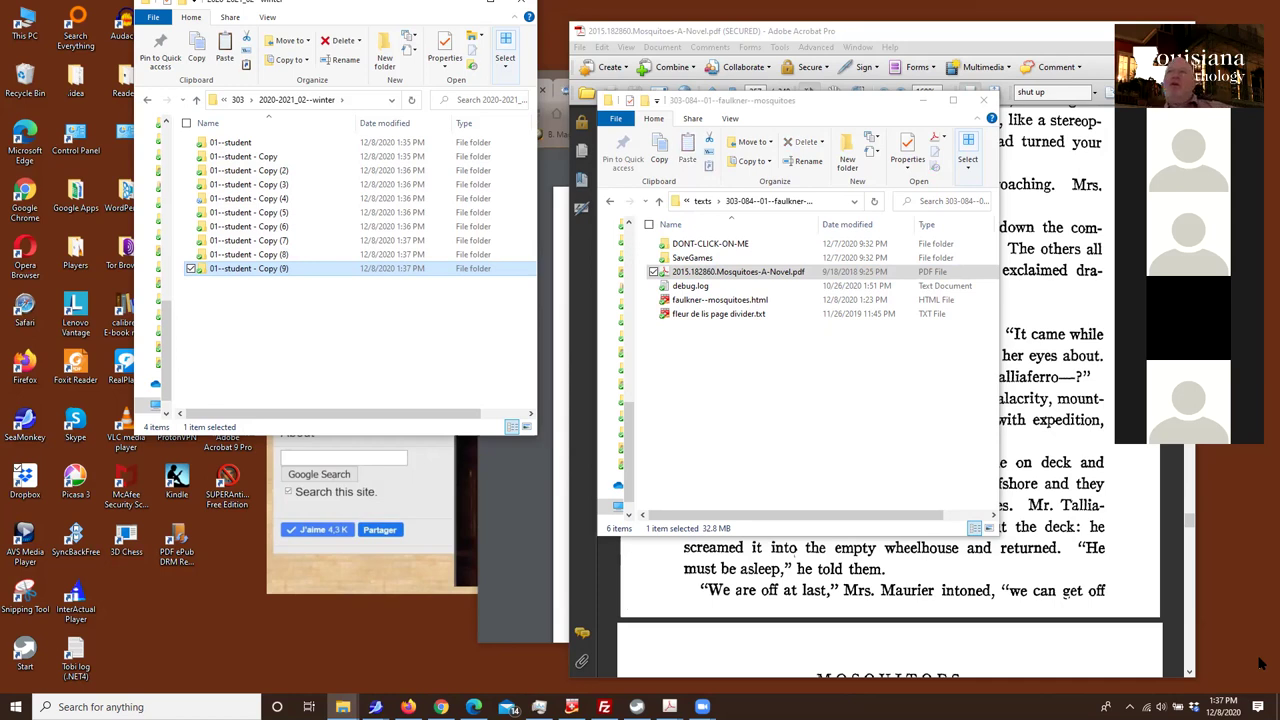
key("ctrl+v")
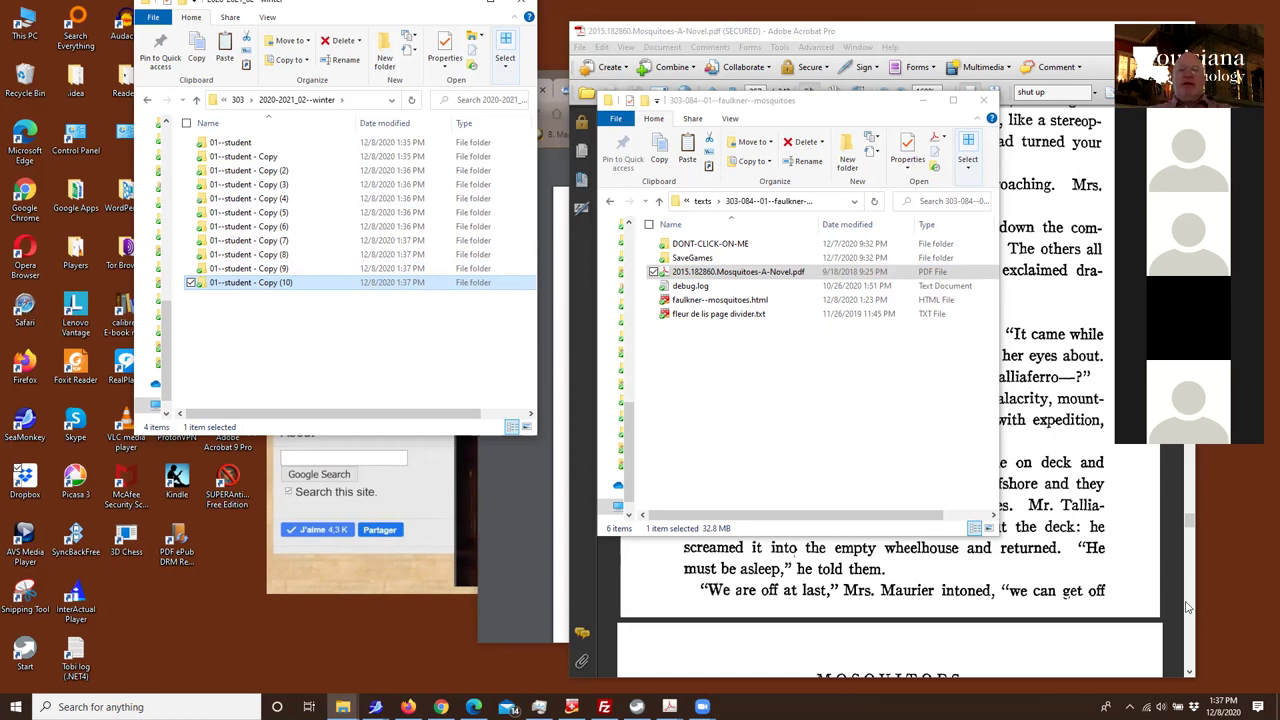
Search the web for the instructor's site, correcting the misspelled query
left_click(441, 707)
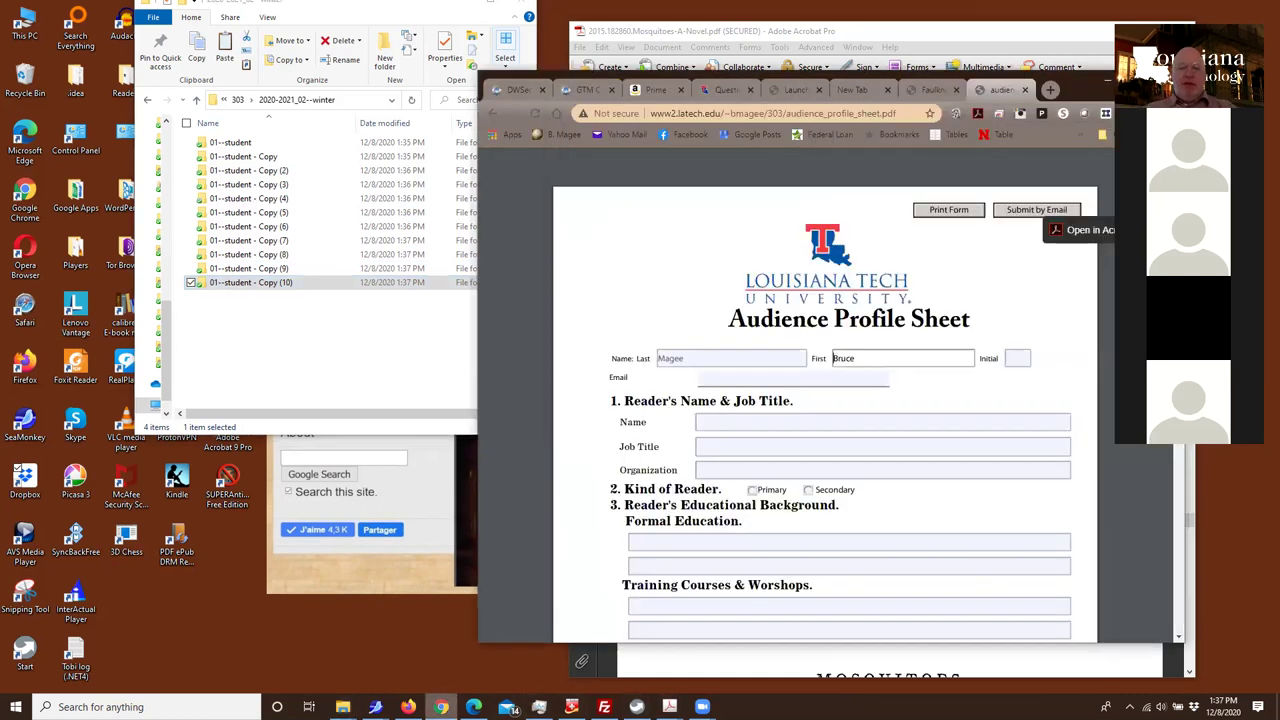
left_click_drag(1078, 97, 950, 82)
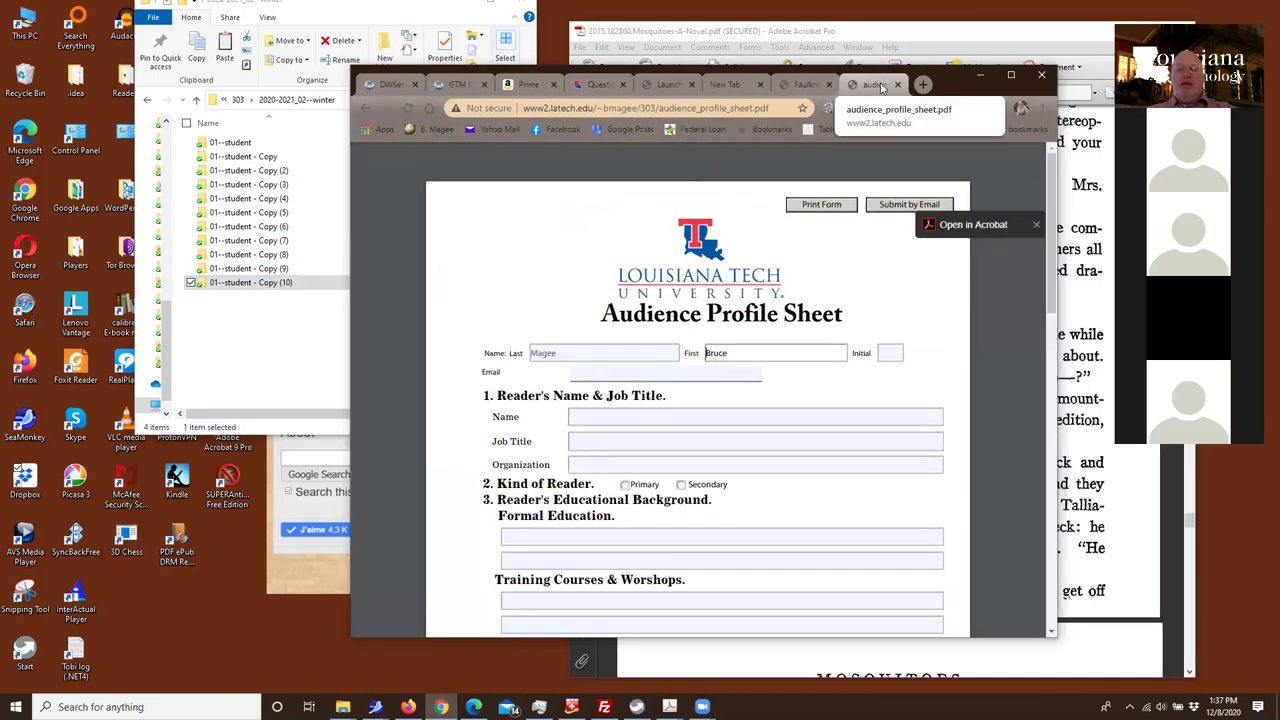
left_click(585, 108)
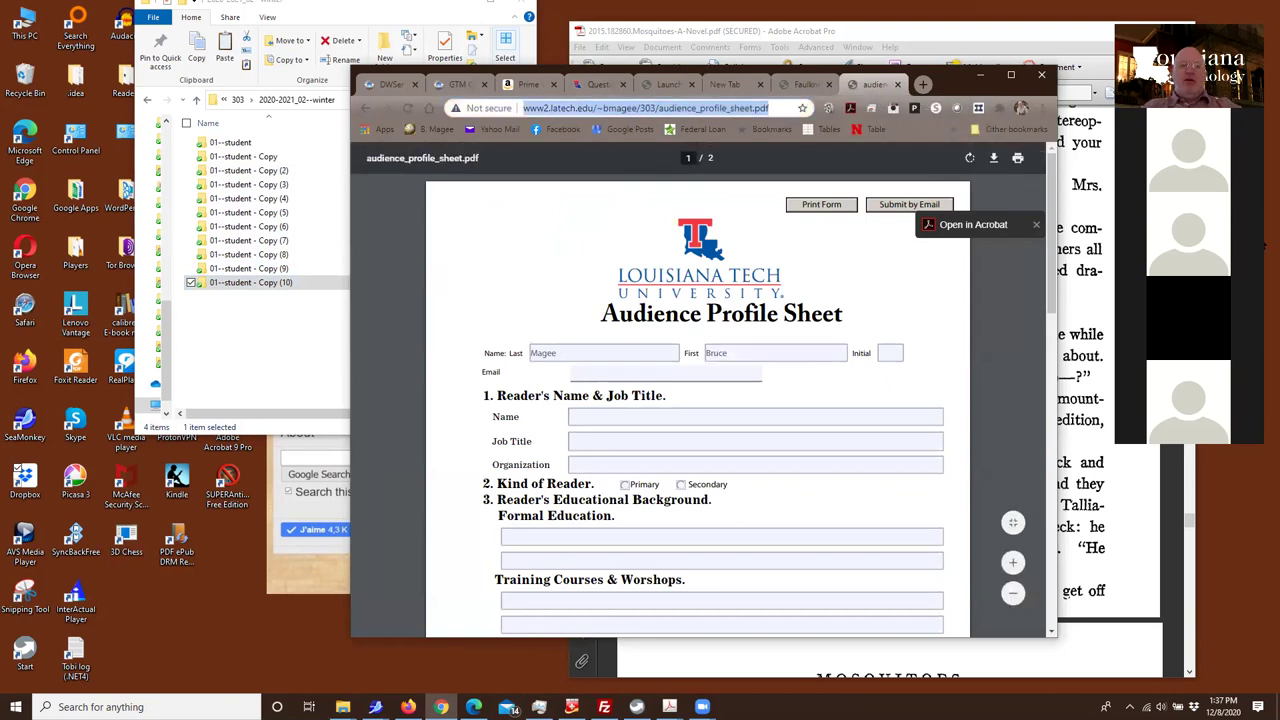
type("bmage")
key("Return")
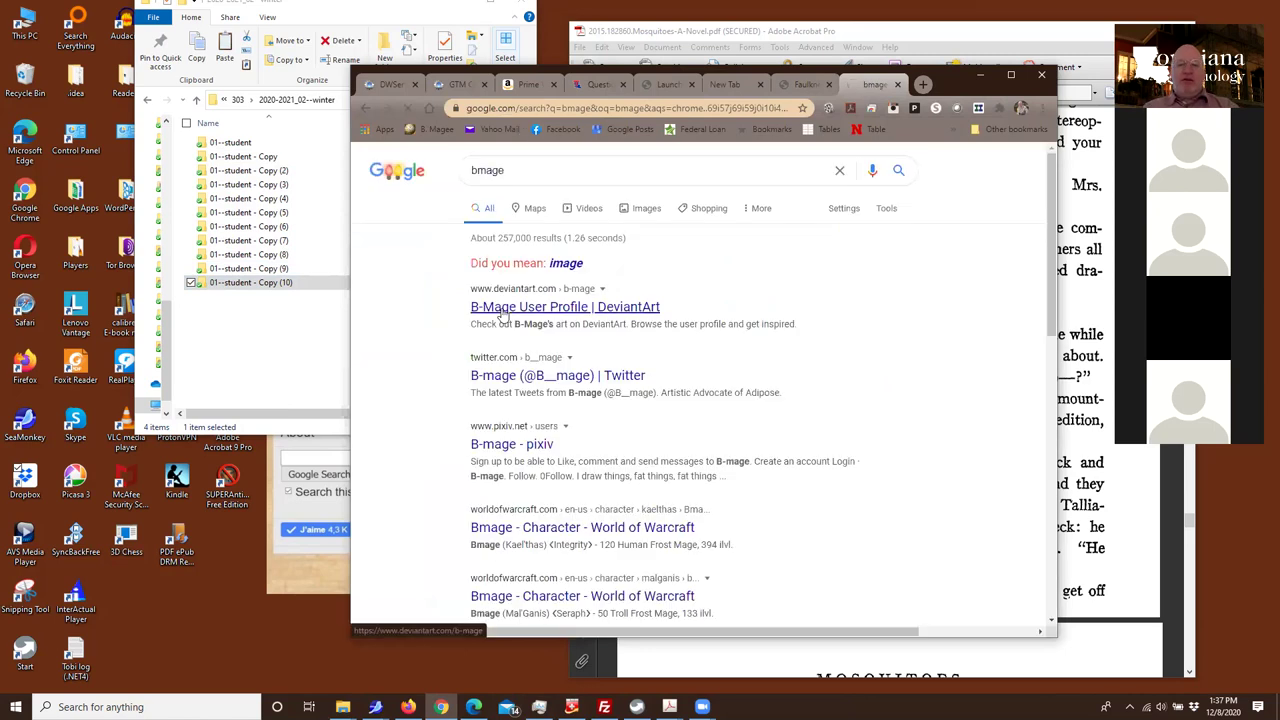
left_click(523, 172)
type("e")
key("Return")
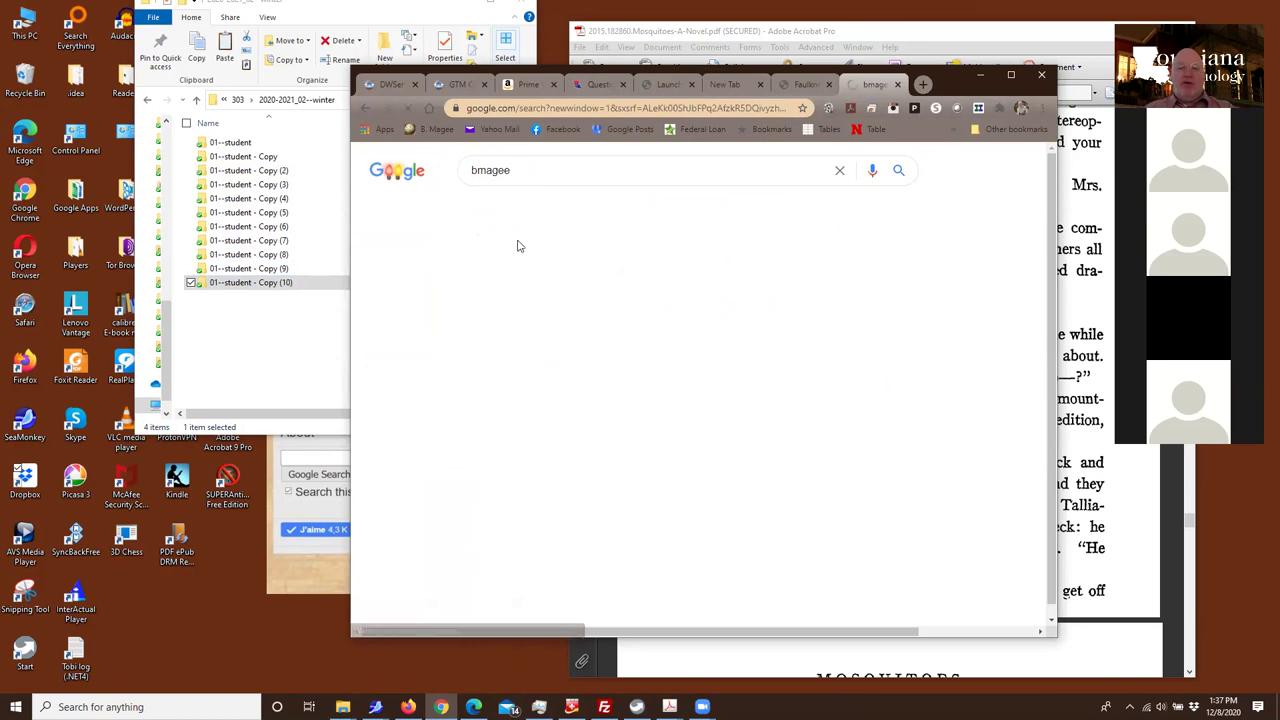
Go from the instructor's home page to the Louisiana Anthology Cookbook blog
left_click(519, 307)
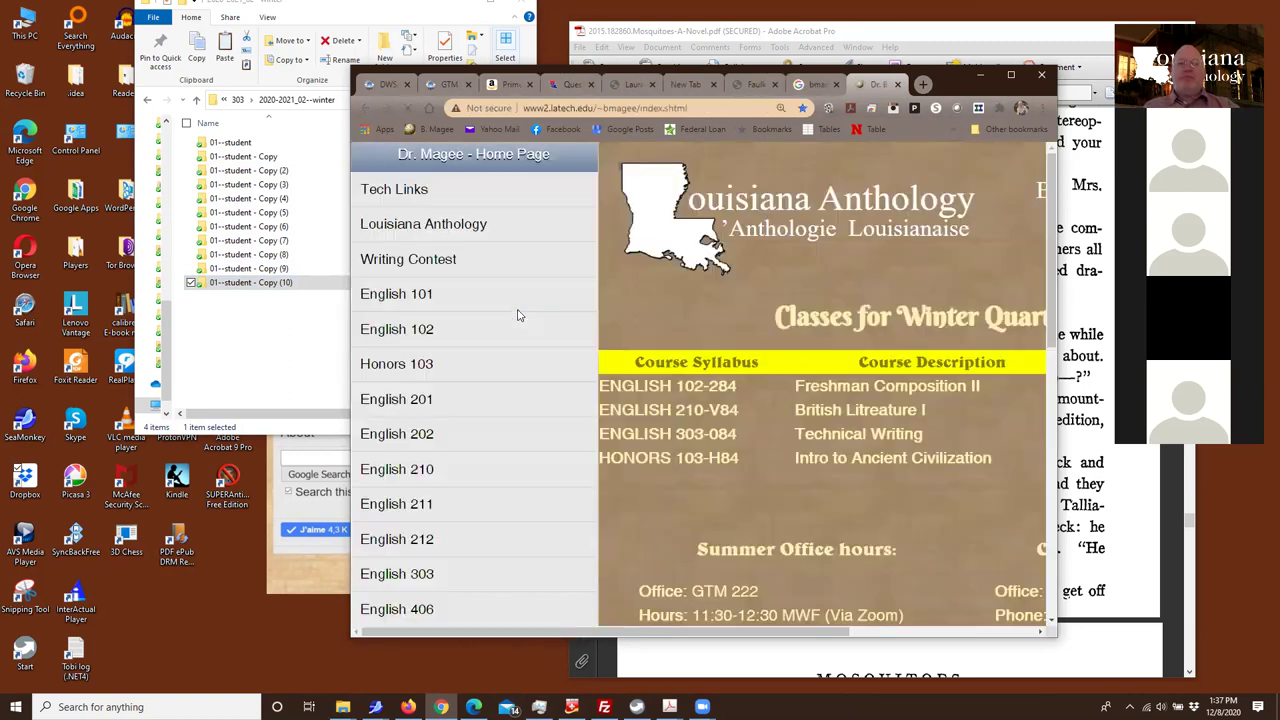
left_click(418, 222)
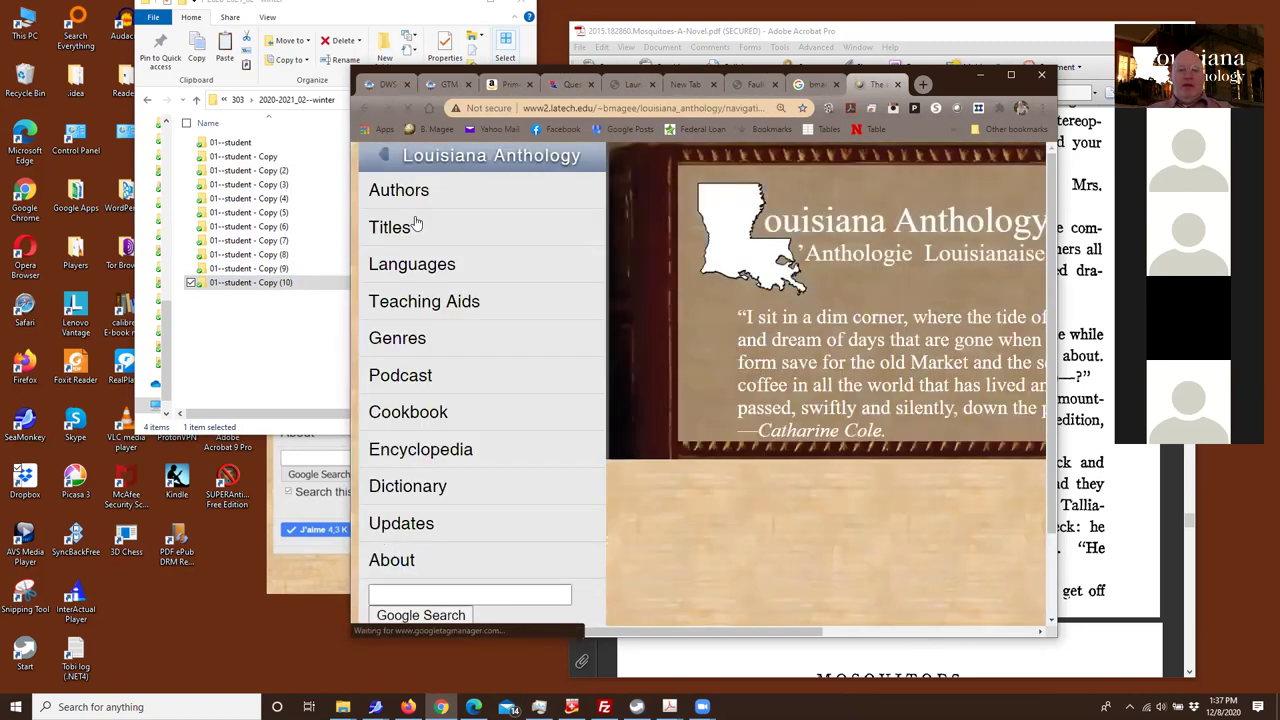
left_click(422, 418)
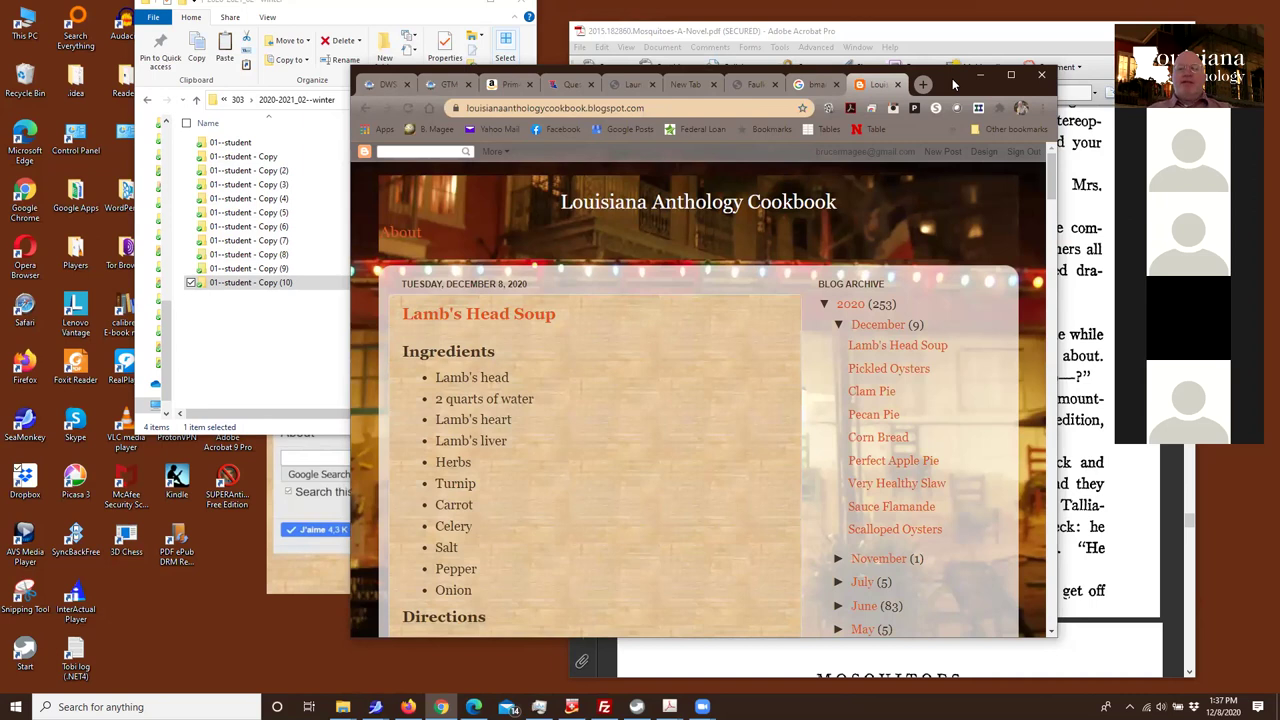
Open the original Creole Cookery Book text and select its Lamb's Head Soup paragraph
left_click_drag(953, 83, 980, 30)
scroll(688, 349, "down", 5)
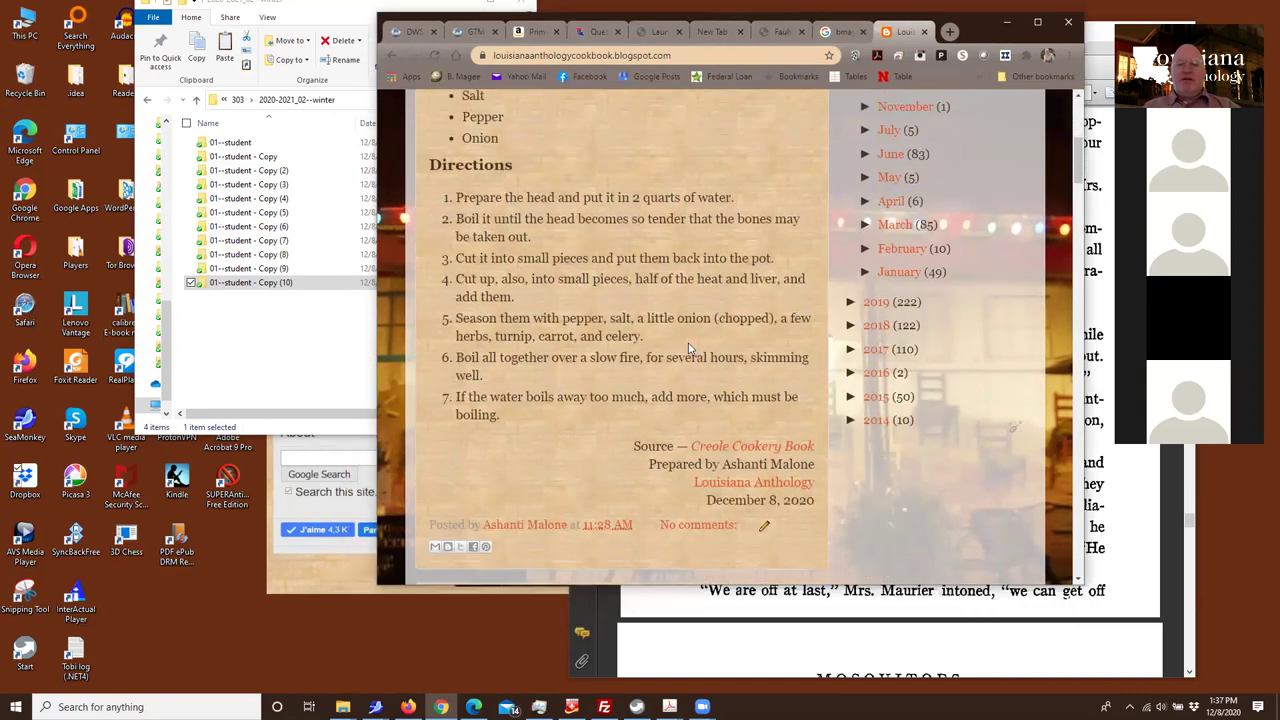
left_click(740, 373)
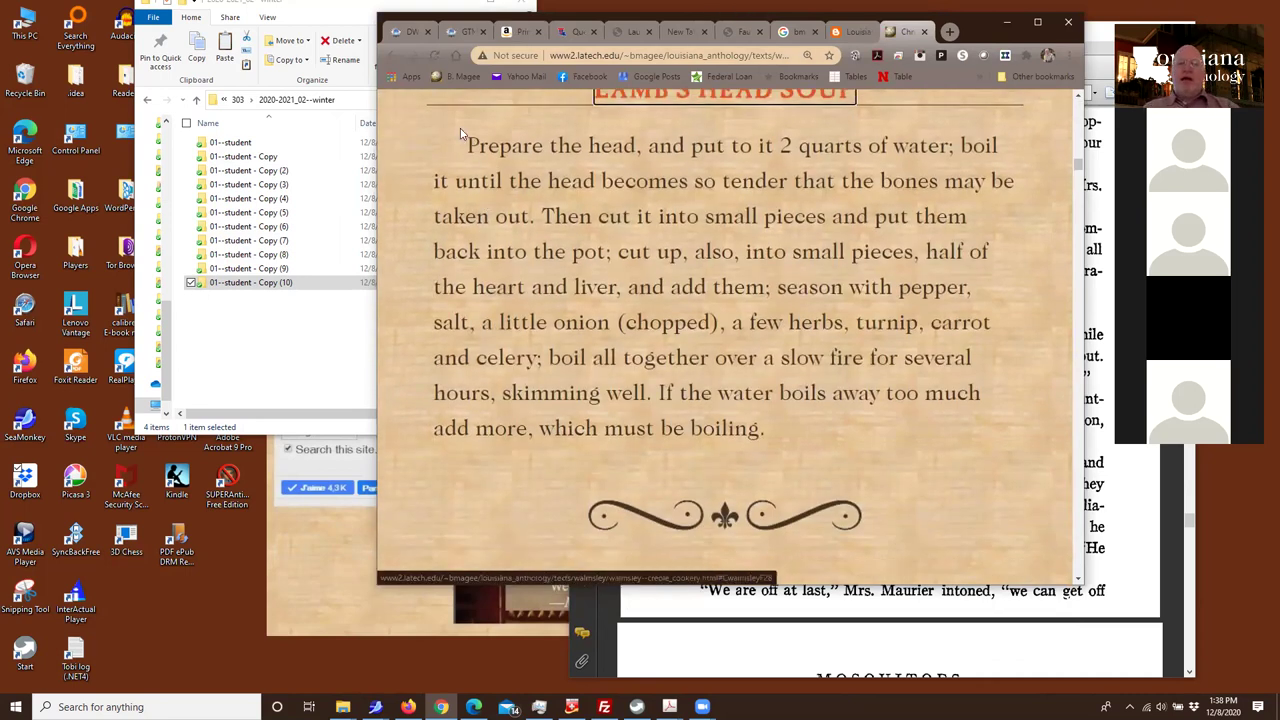
left_click_drag(460, 128, 820, 446)
left_click(677, 287)
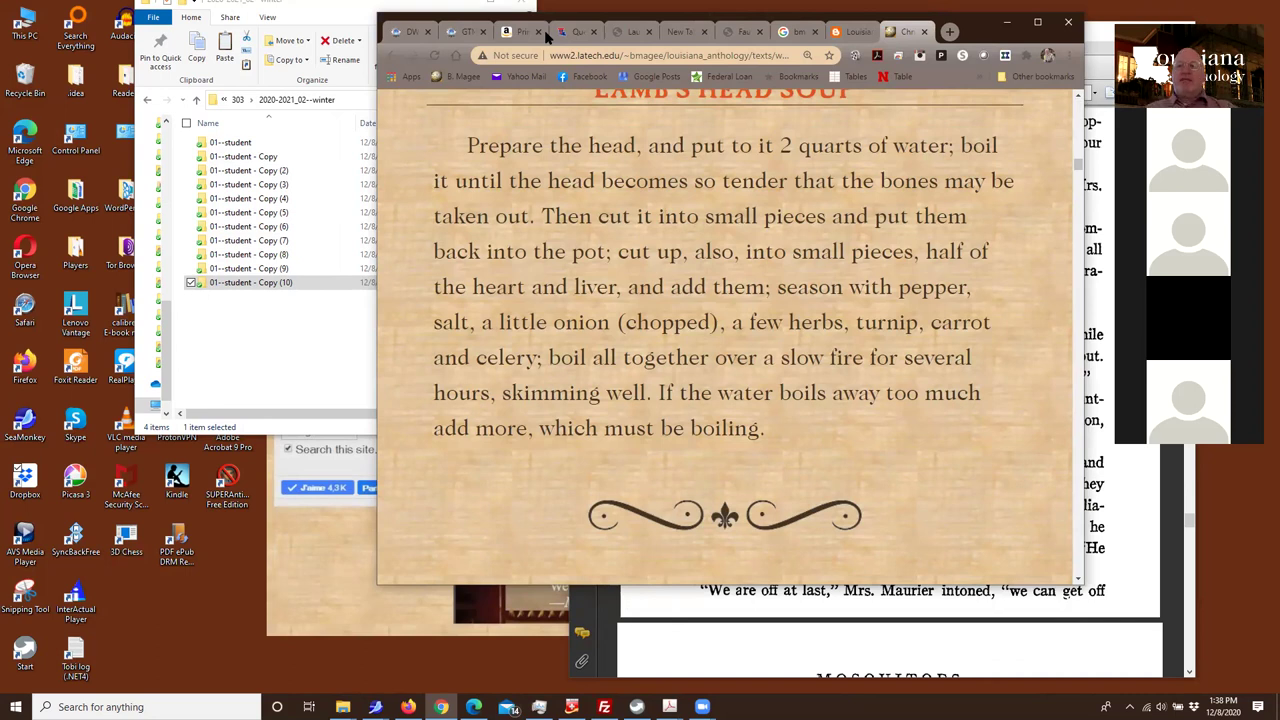
In the Lamb's Head Soup post, select directions steps 2–6 and the source credit lines
left_click(850, 31)
scroll(570, 333, "up", 2)
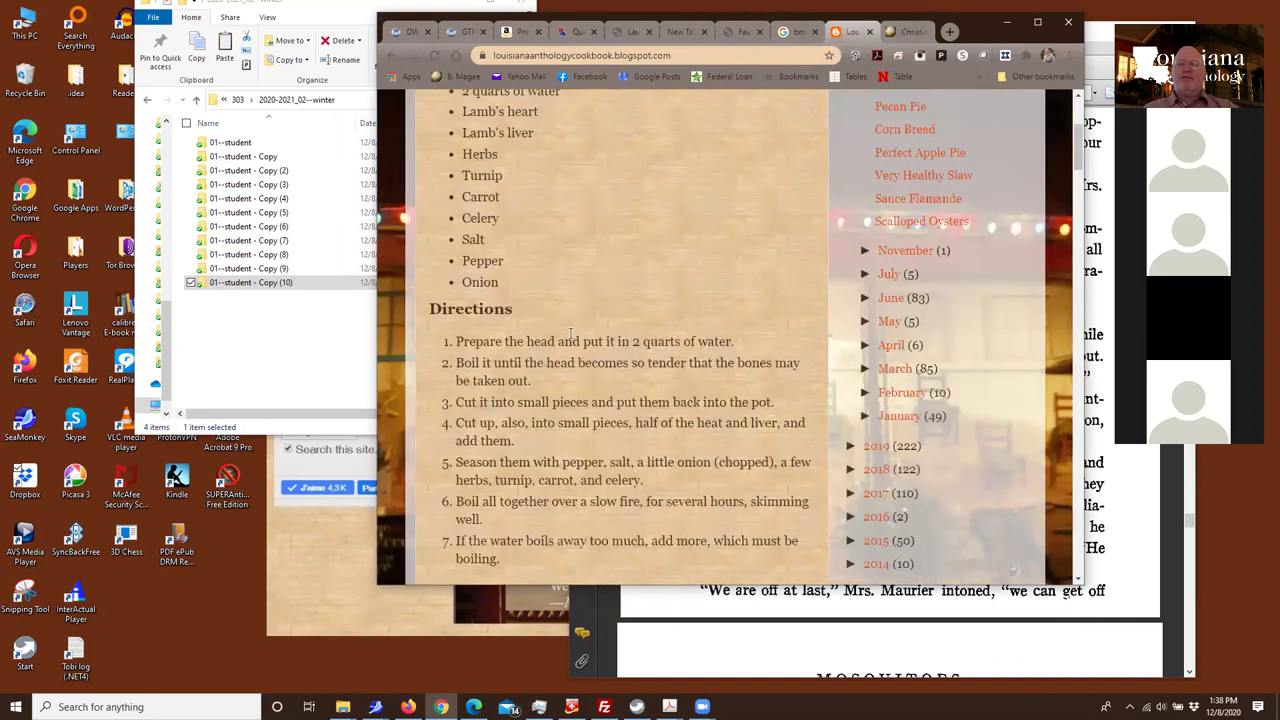
scroll(570, 333, "up", 1)
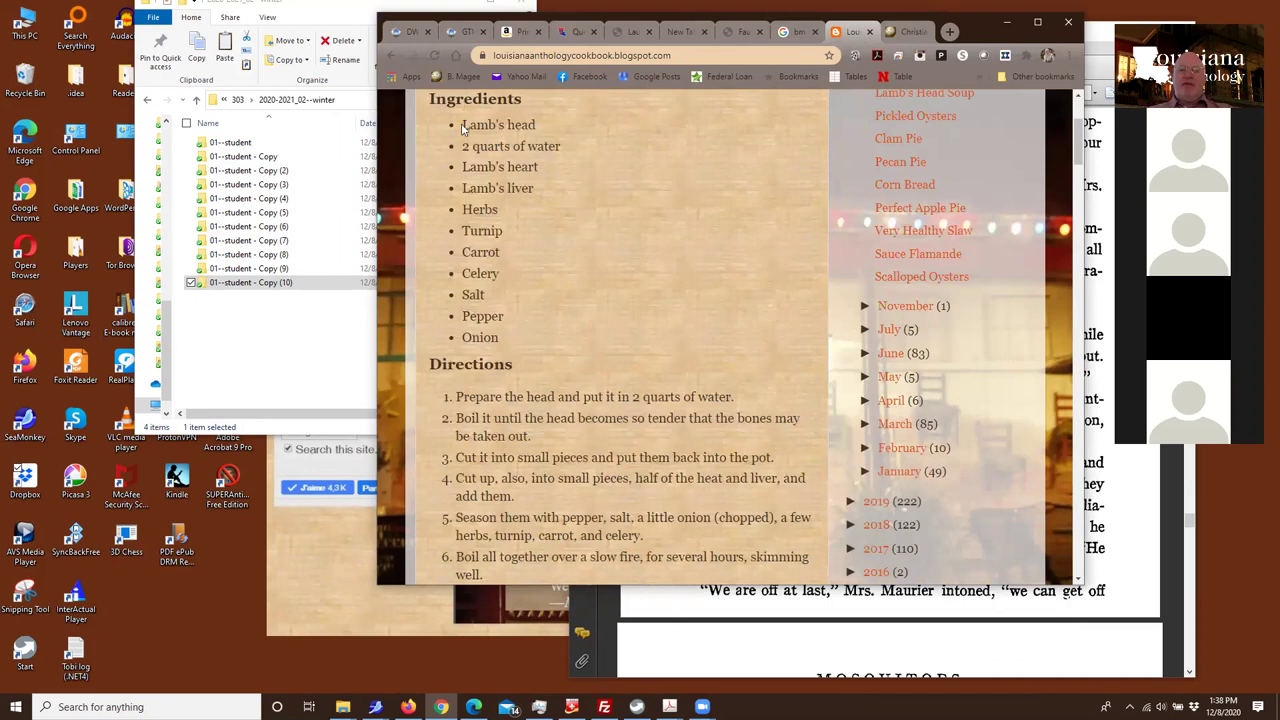
scroll(470, 140, "up", 1)
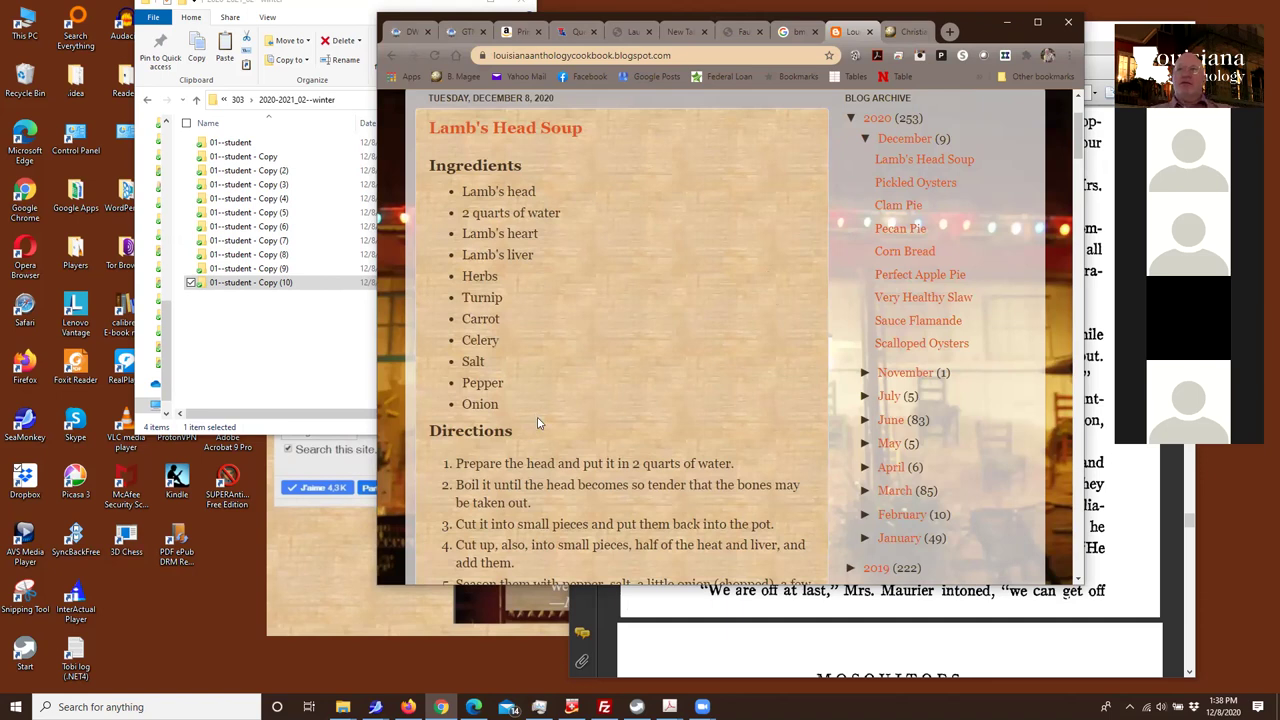
scroll(535, 418, "down", 5)
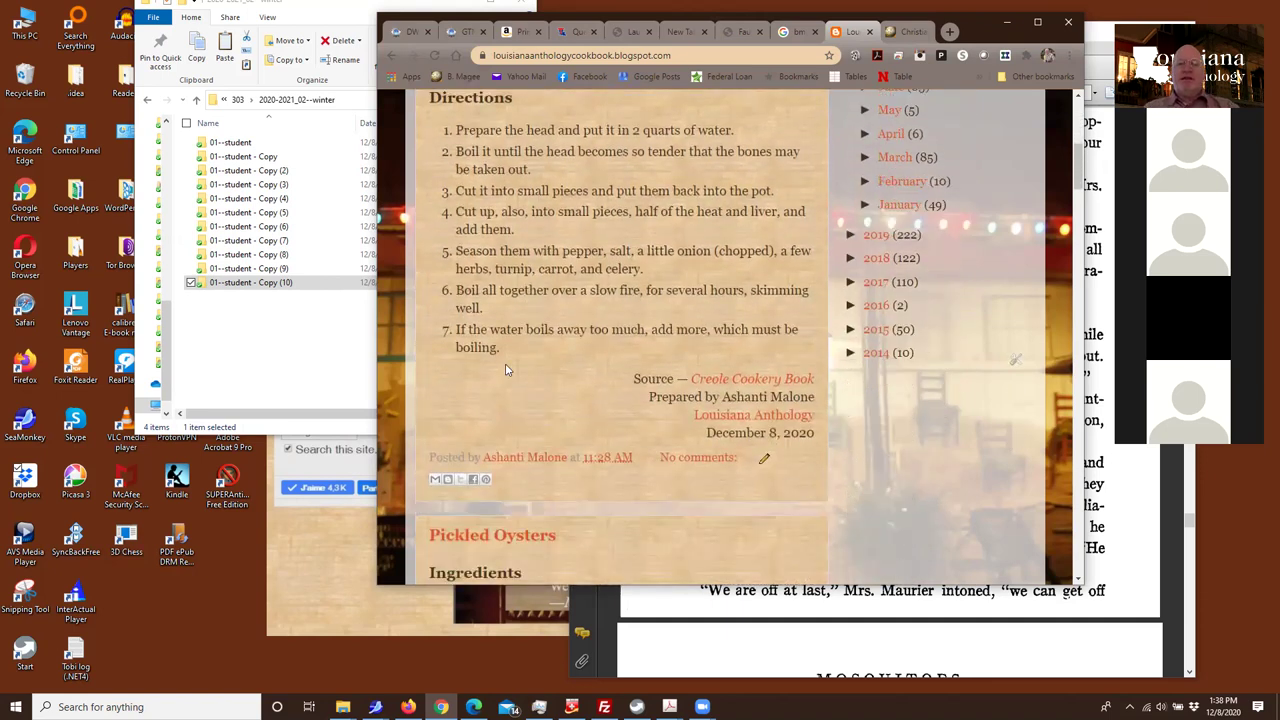
scroll(503, 360, "up", 1)
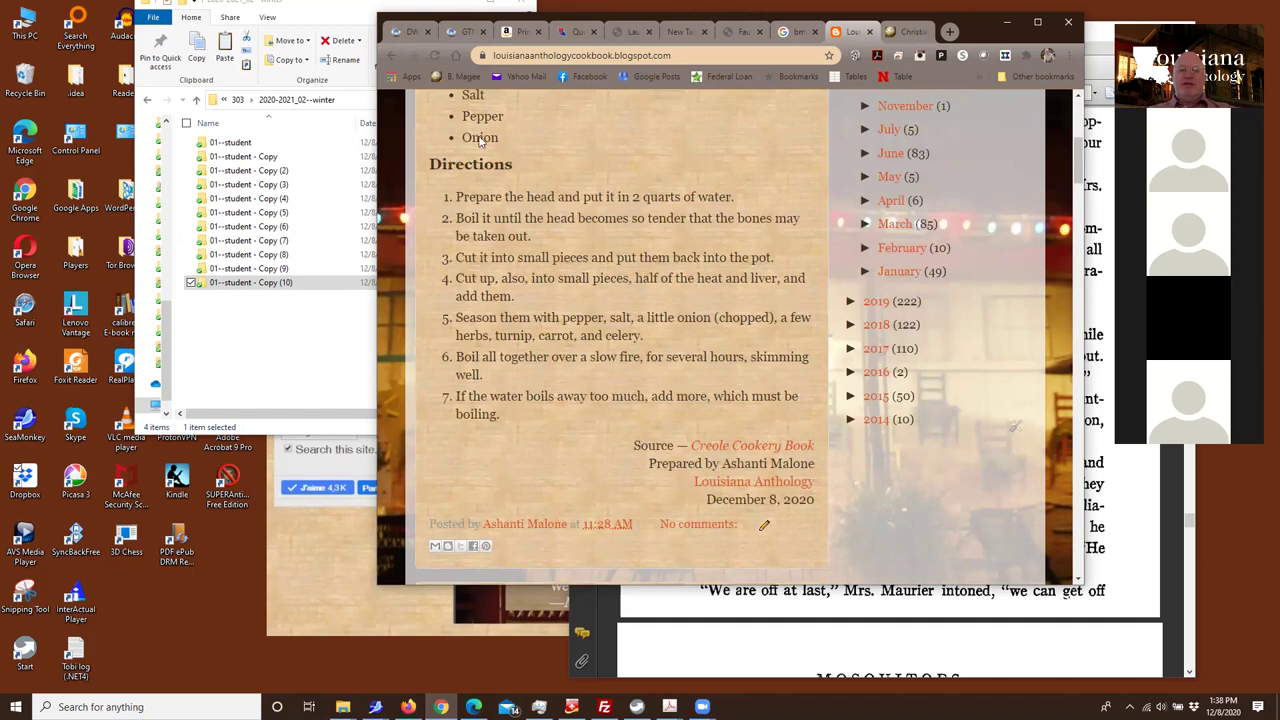
left_click_drag(465, 245, 508, 398)
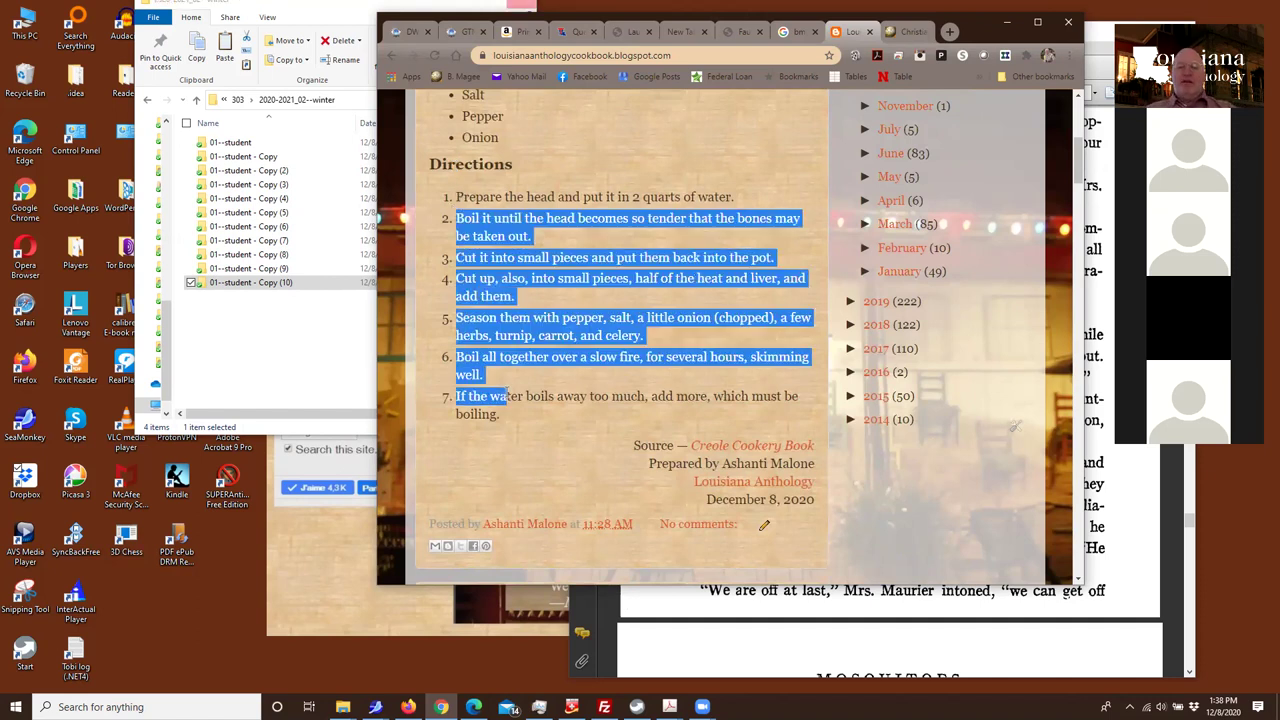
left_click(691, 459)
left_click_drag(691, 459, 786, 503)
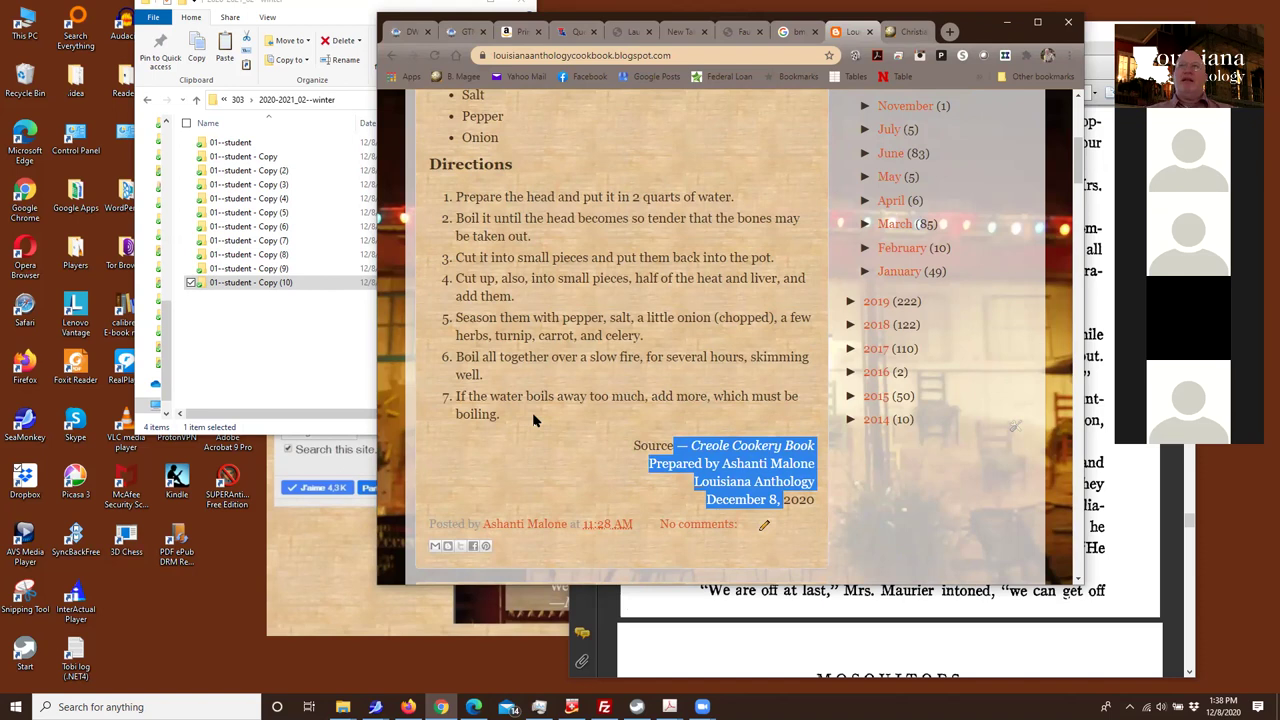
scroll(450, 455, "up", 3)
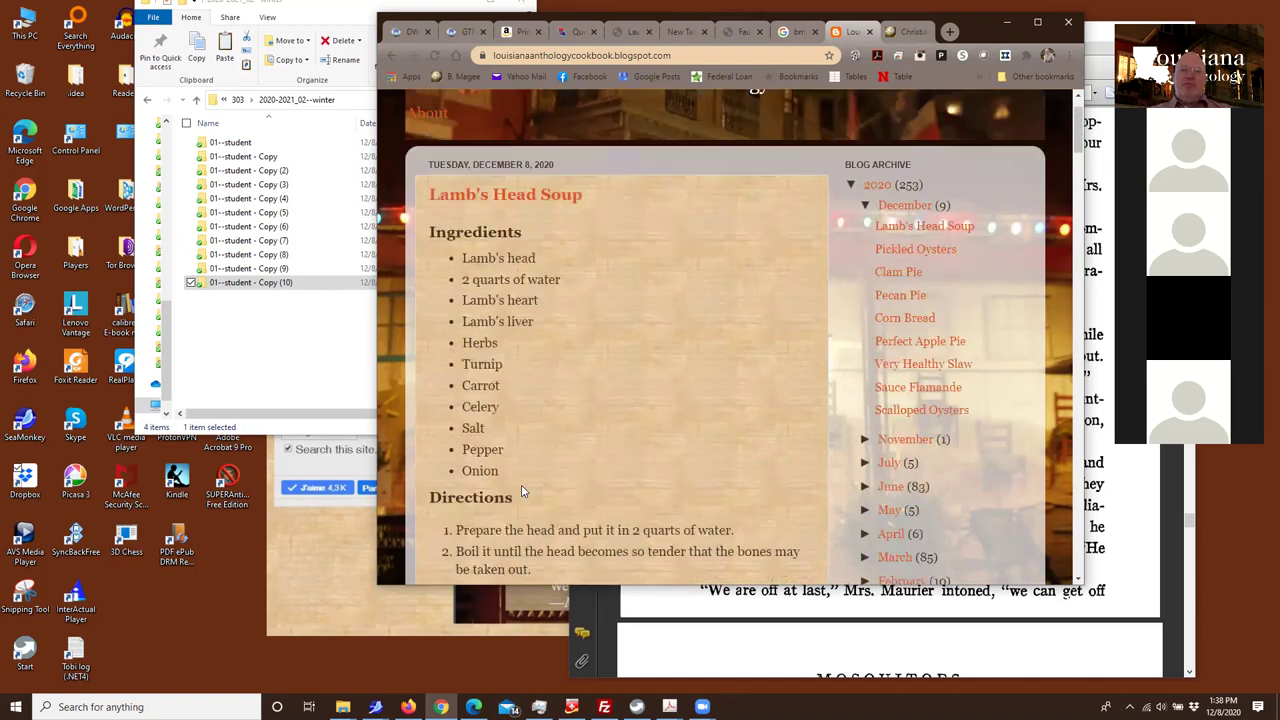
scroll(528, 493, "down", 3)
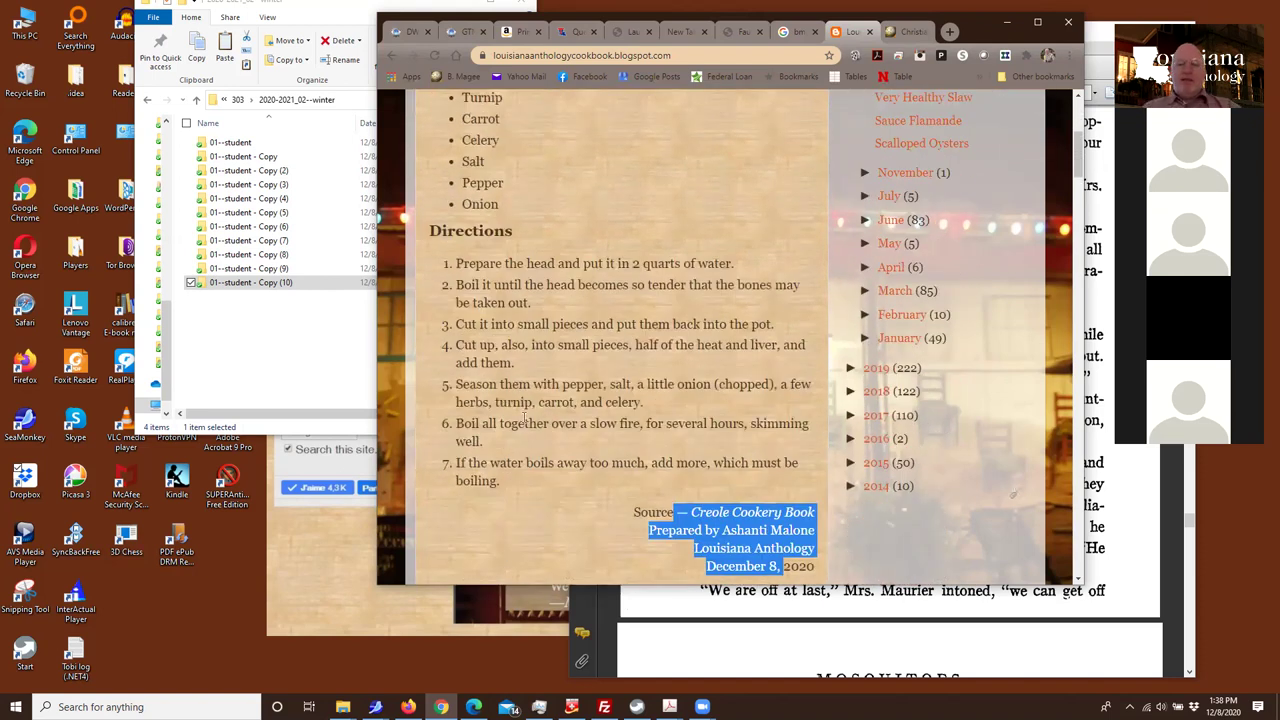
scroll(537, 455, "down", 2)
left_click(564, 294)
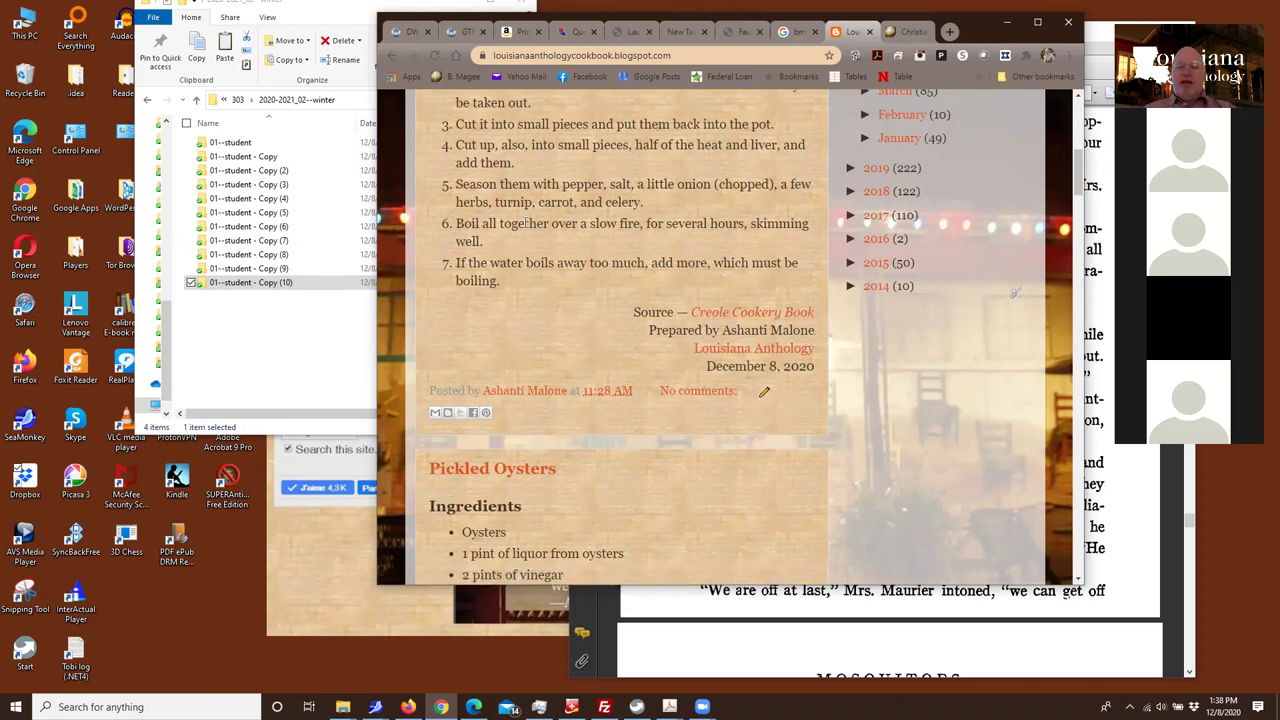
Open the Lamb's Head Soup post in the editor and switch to HTML view
left_click(761, 392)
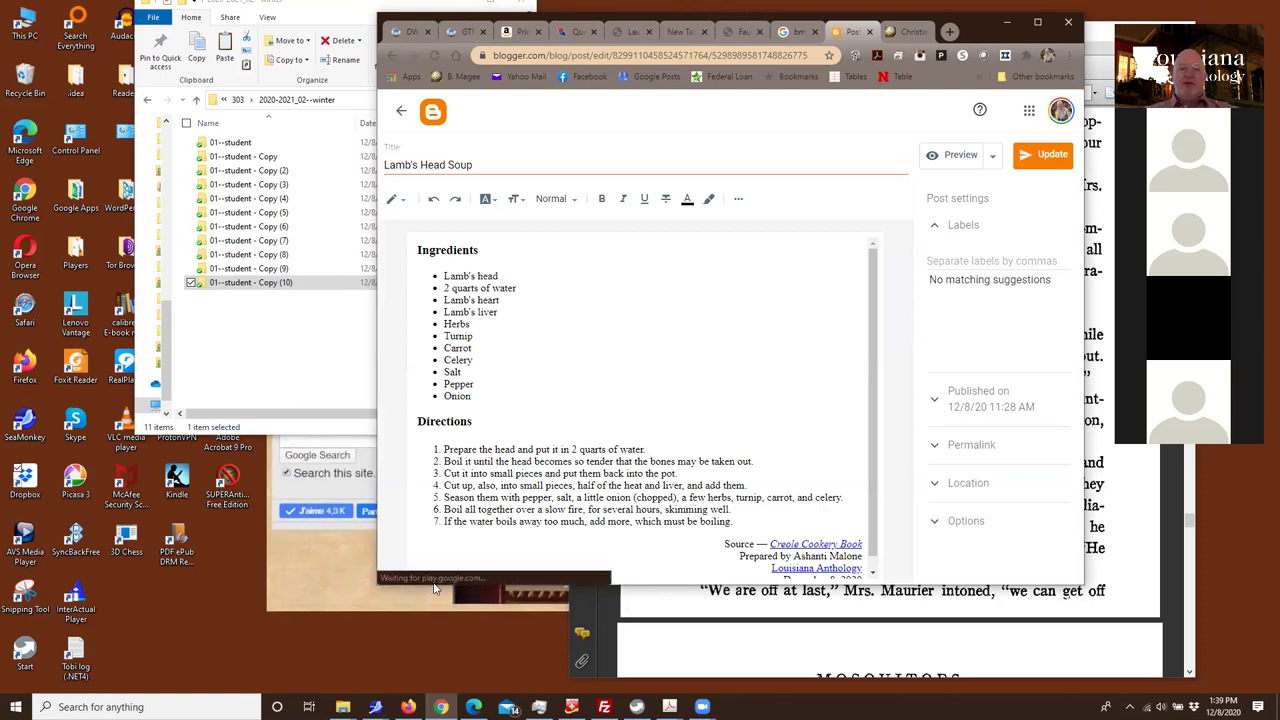
scroll(507, 376, "down", 1)
scroll(507, 376, "down", 1)
scroll(572, 434, "up", 1)
scroll(530, 320, "down", 1)
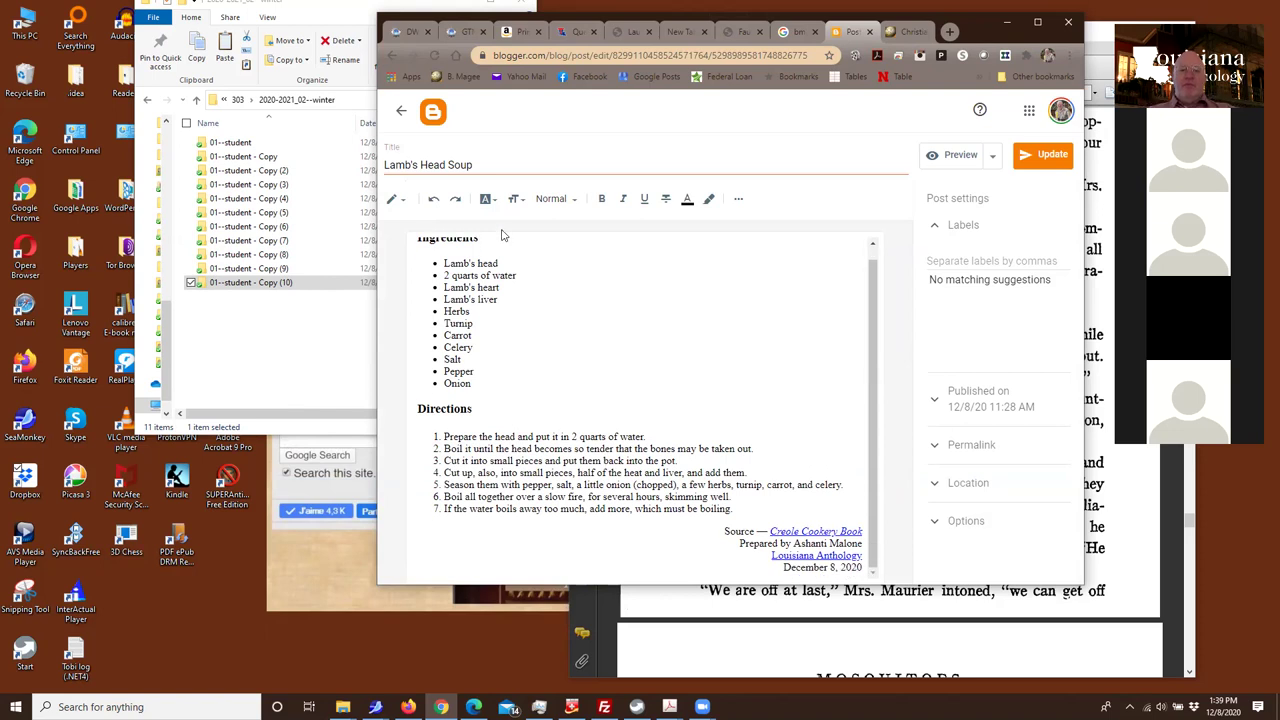
left_click(398, 200)
left_click(408, 168)
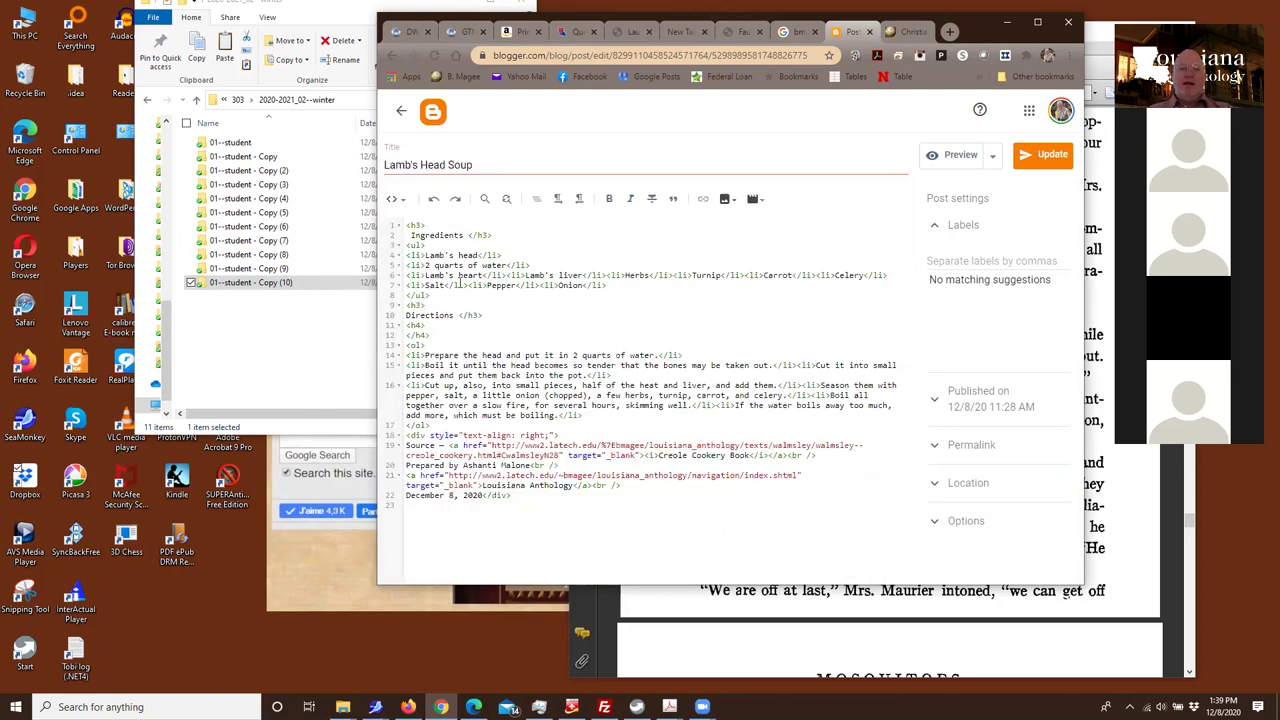
Select the recipe HTML, then return to the course home page in the other tab
left_click_drag(407, 244, 597, 521)
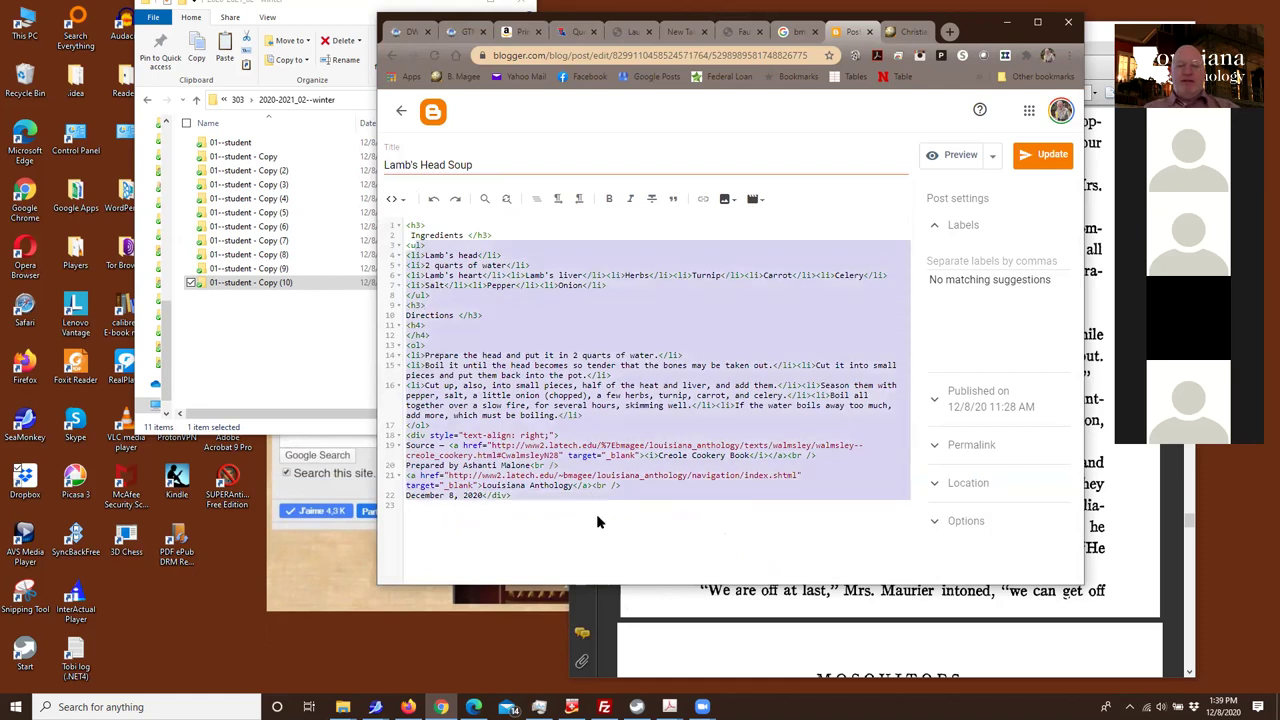
left_click(597, 521)
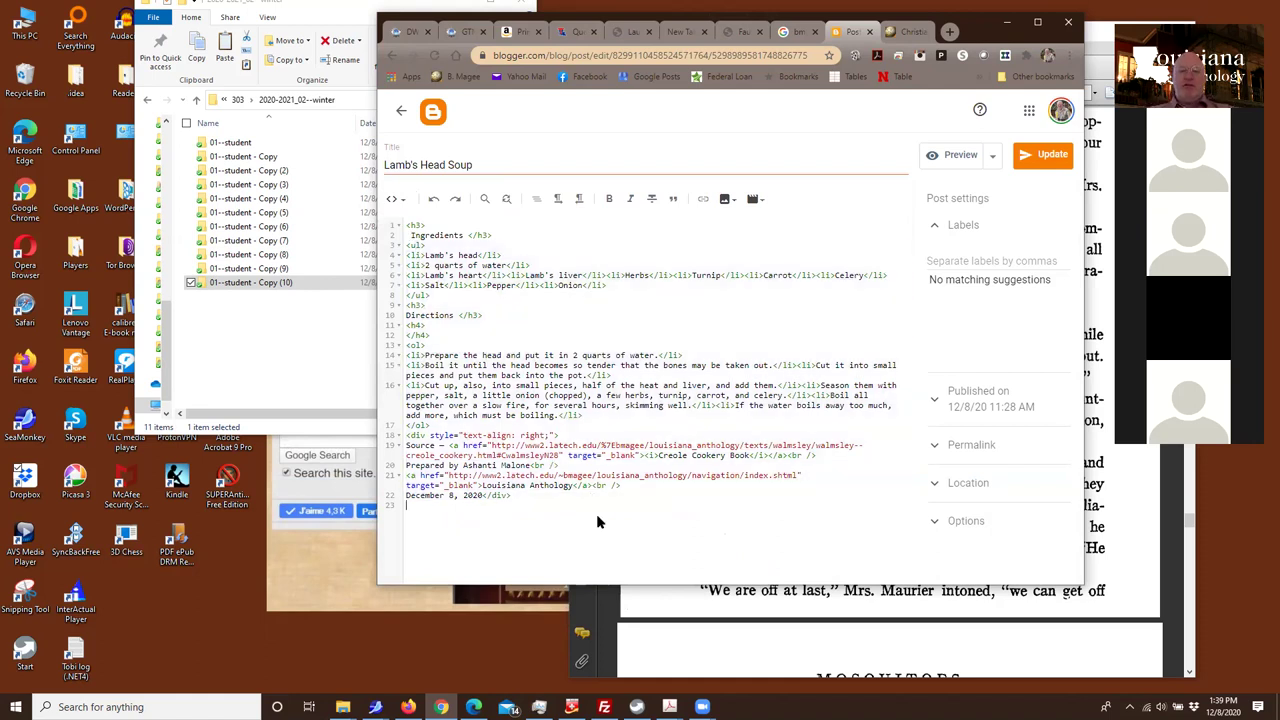
left_click(903, 33)
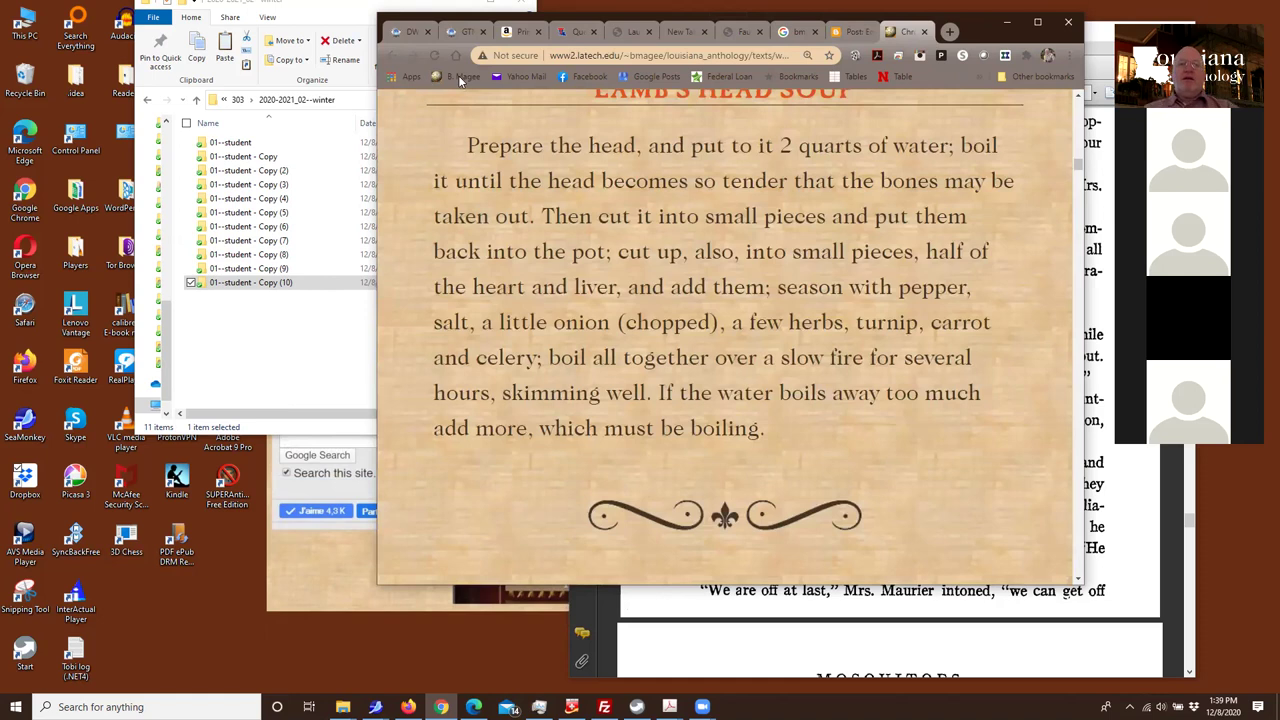
left_click(393, 56)
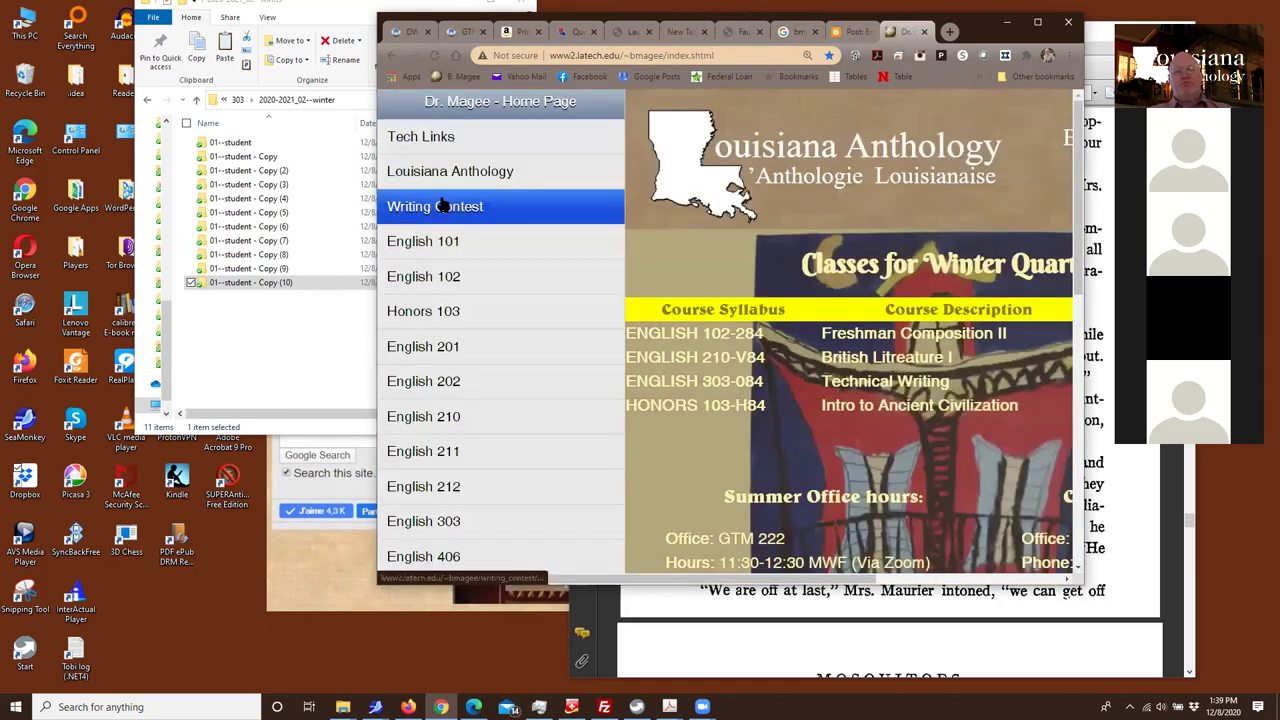
Open the English 303 syllabus and then the Assignment 1 instructions page
left_click(428, 526)
left_click(433, 140)
scroll(600, 294, "down", 7)
scroll(608, 316, "down", 15)
scroll(585, 290, "down", 10)
left_click(472, 305)
Select and copy the sample recipe HTML code in step 9
scroll(520, 343, "down", 3)
scroll(520, 343, "down", 15)
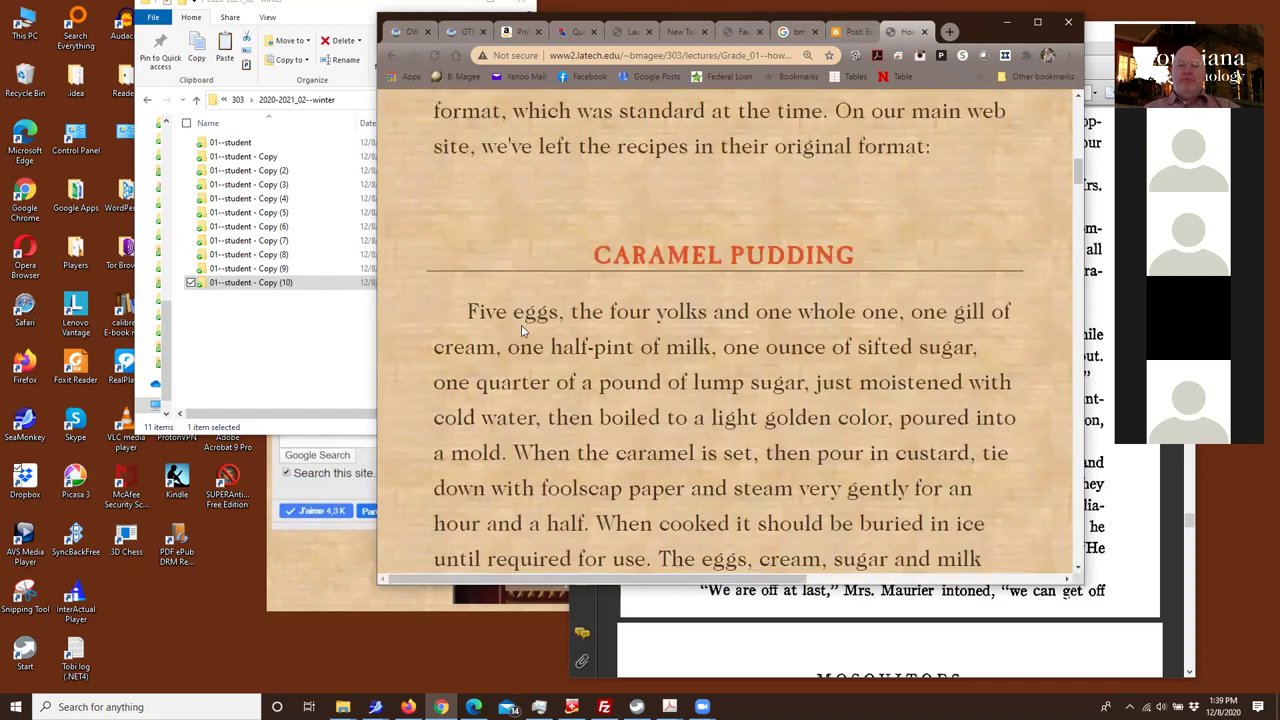
scroll(527, 344, "down", 5)
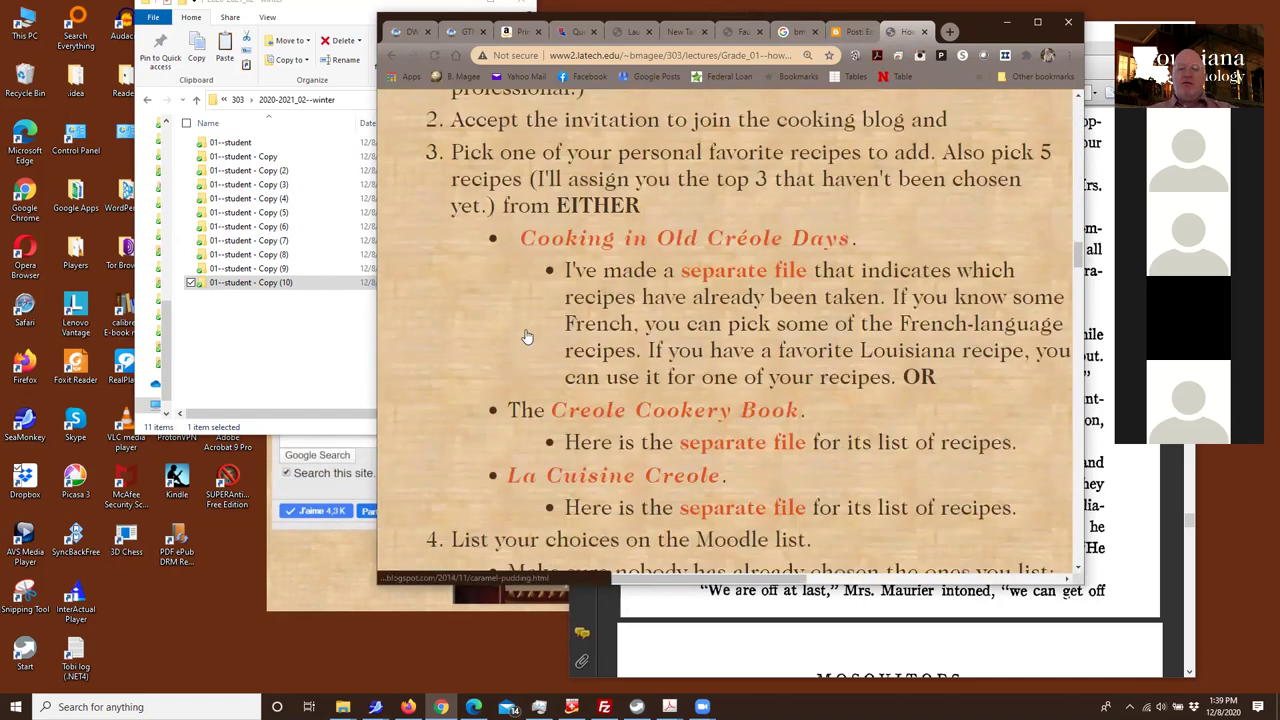
scroll(525, 338, "down", 10)
scroll(522, 331, "down", 8)
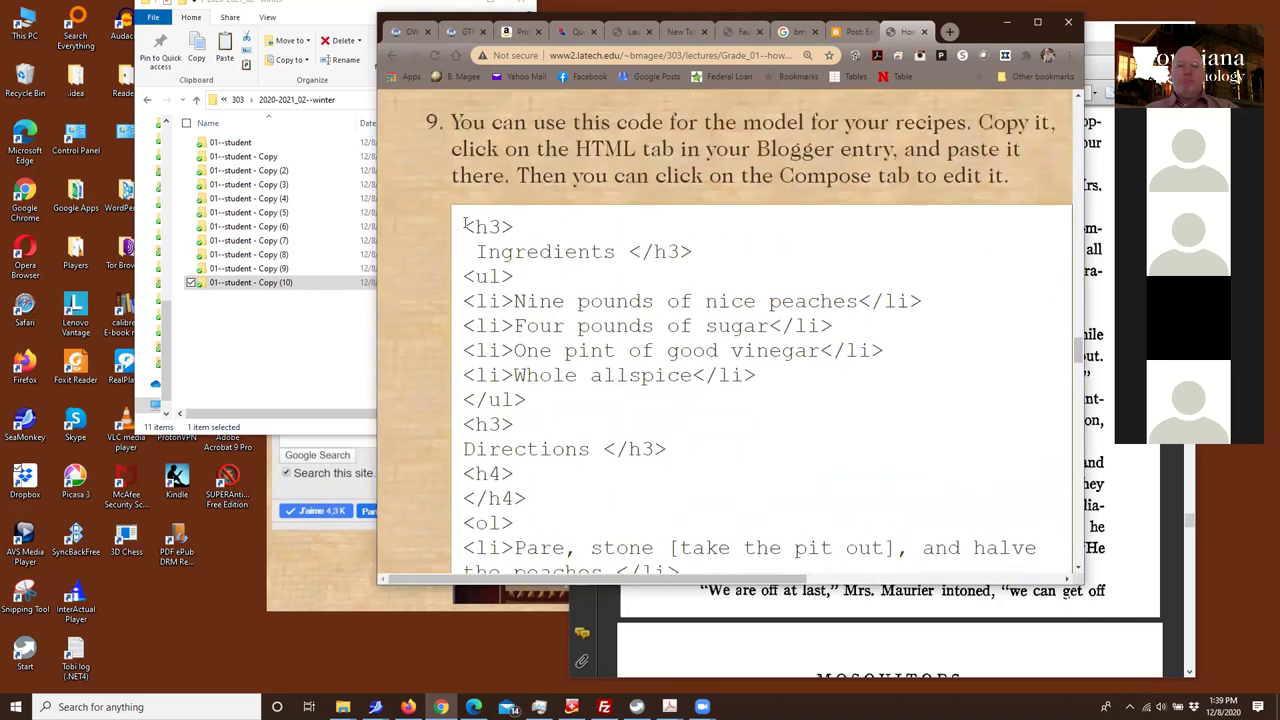
left_click_drag(465, 224, 790, 511)
scroll(790, 511, "down", 2)
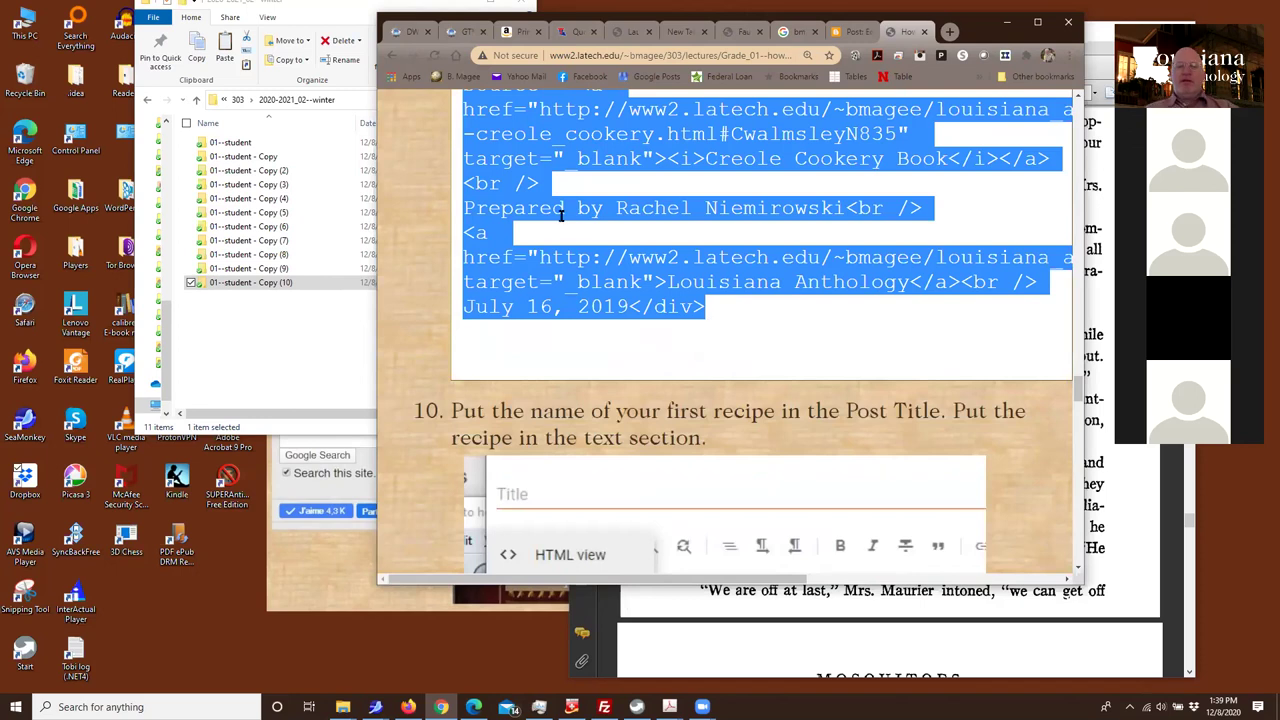
right_click(562, 215)
left_click(580, 230)
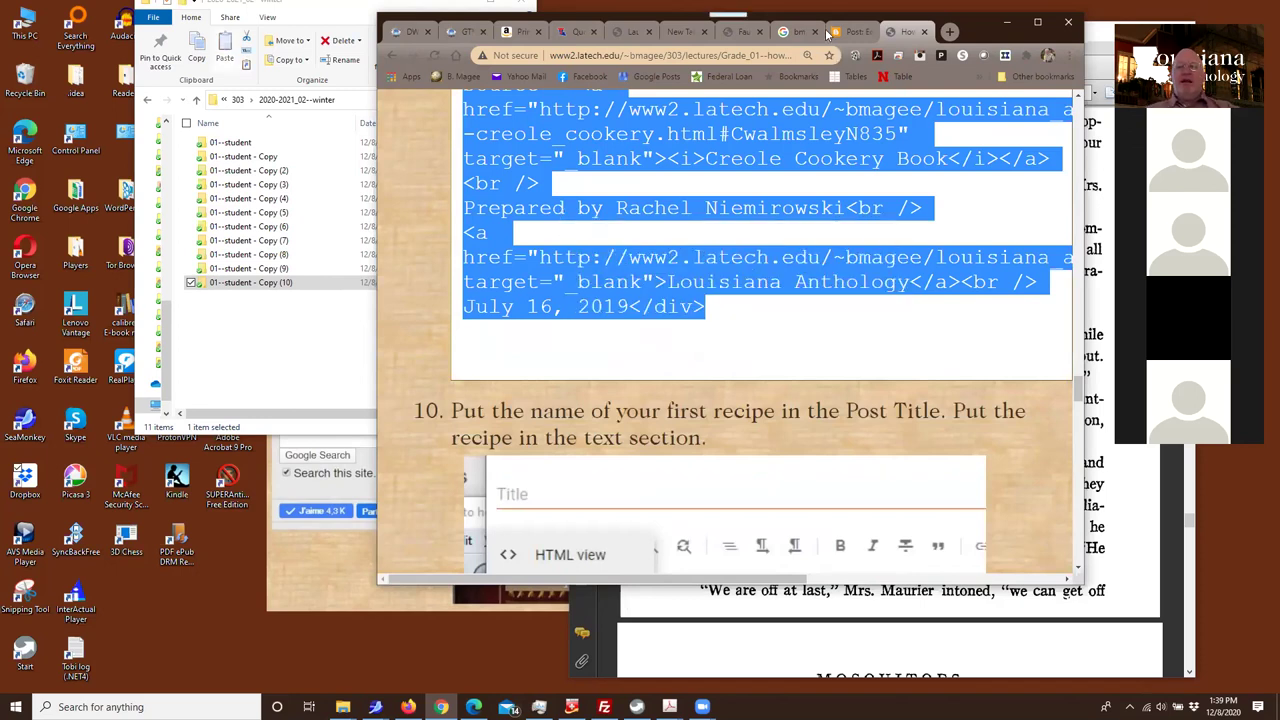
Create a new Blogger post, paste the recipe HTML in HTML view, then show Compose view
left_click(840, 32)
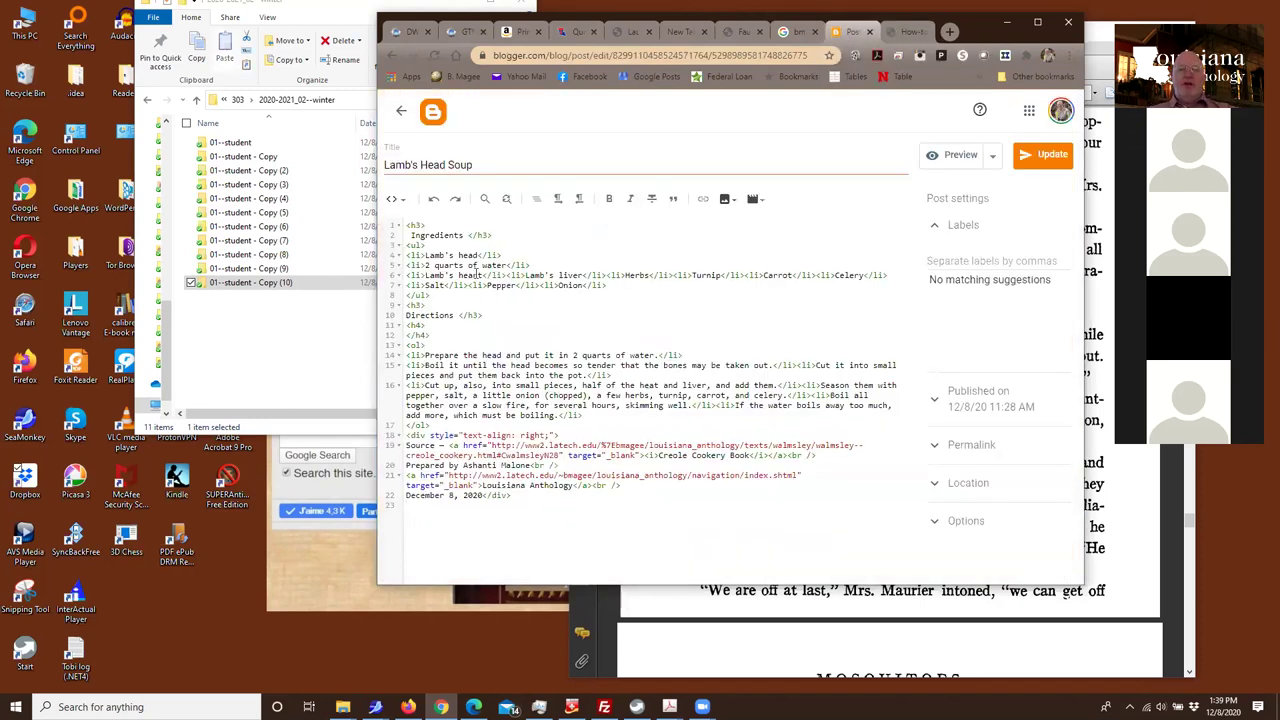
left_click(403, 117)
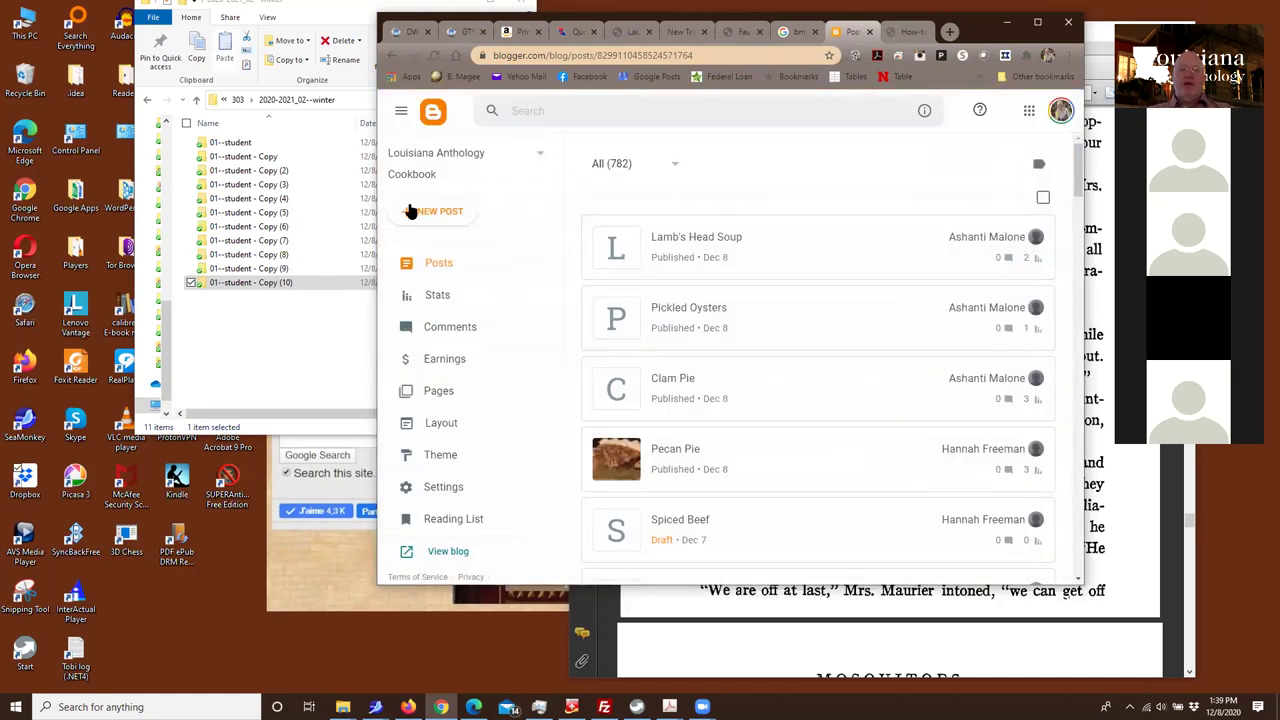
left_click(423, 215)
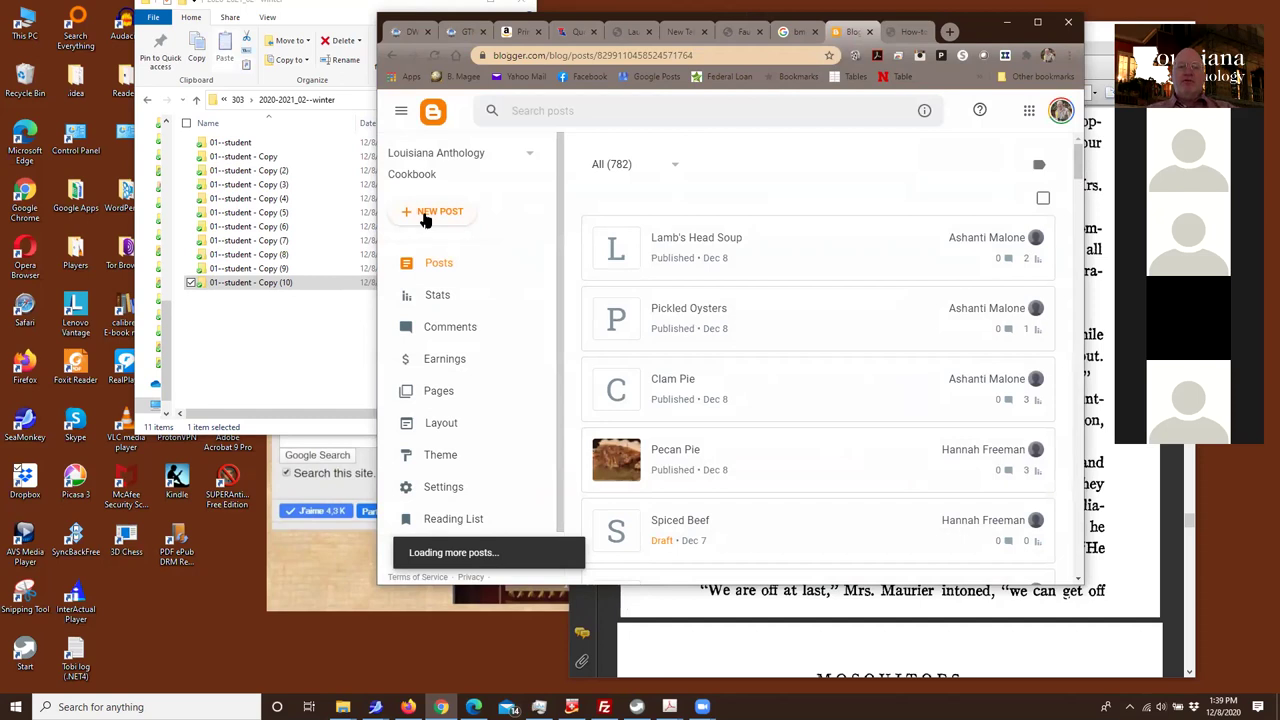
left_click(423, 213)
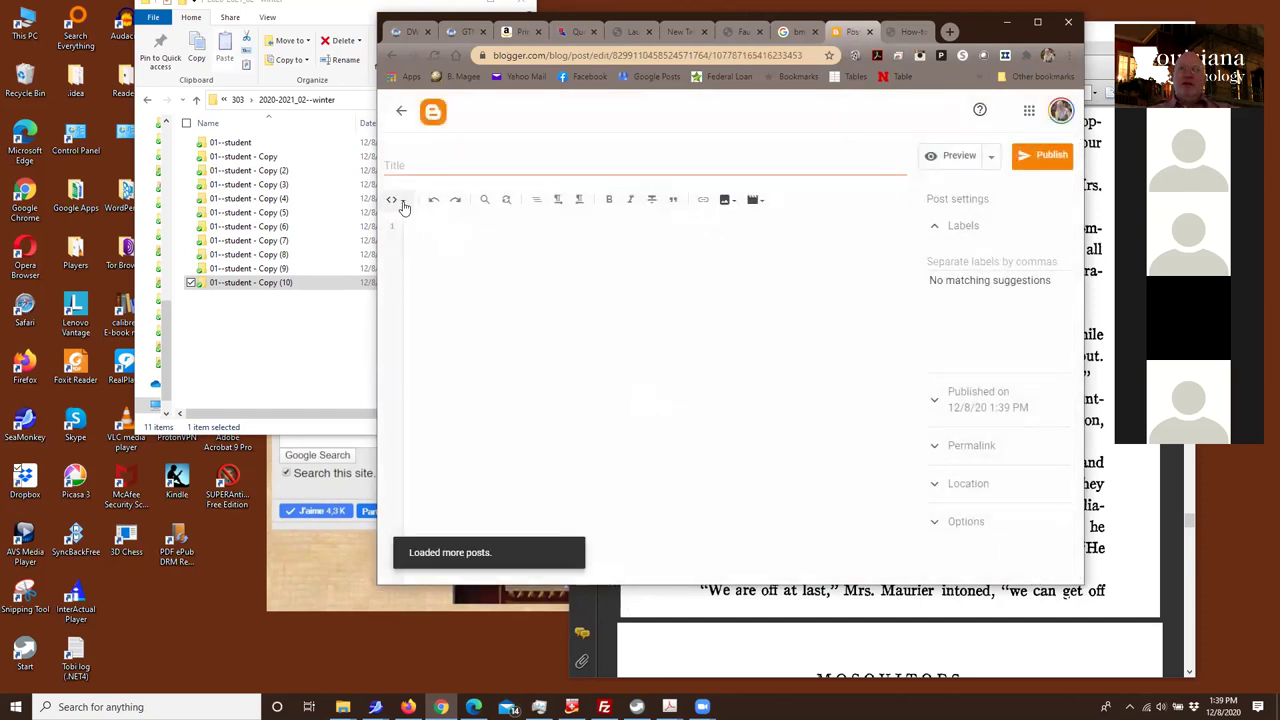
left_click(404, 205)
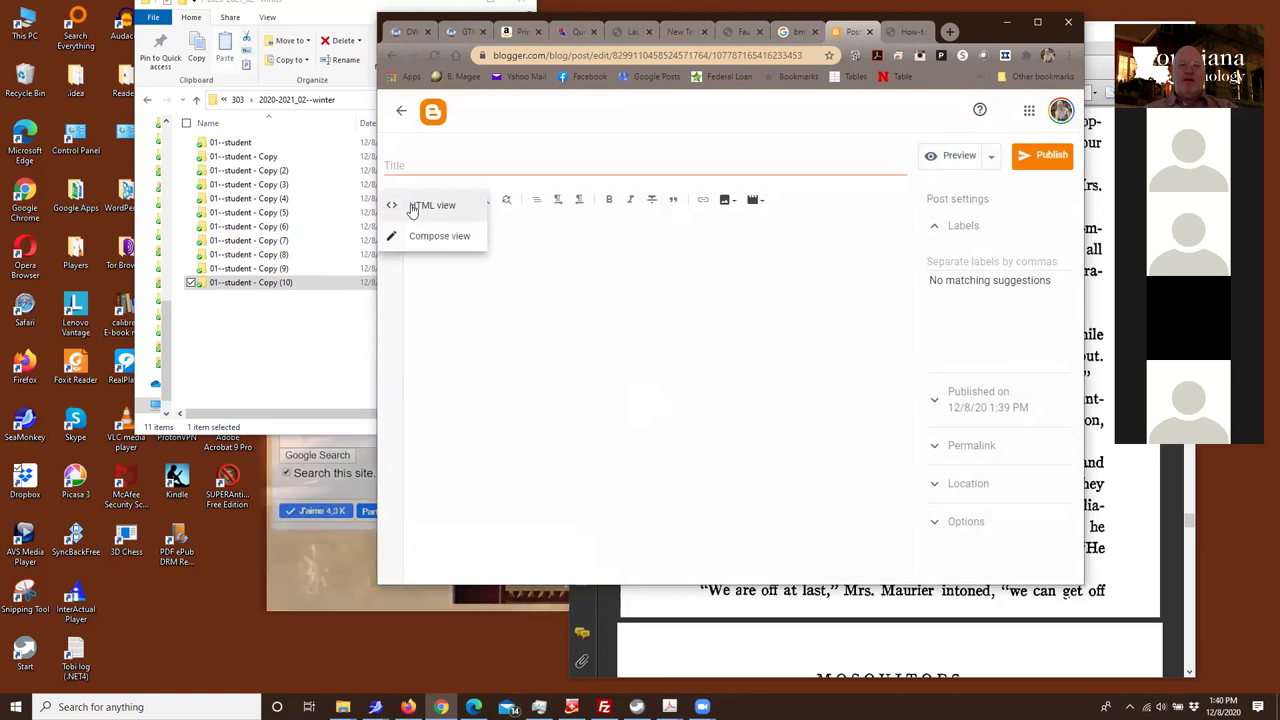
left_click(415, 205)
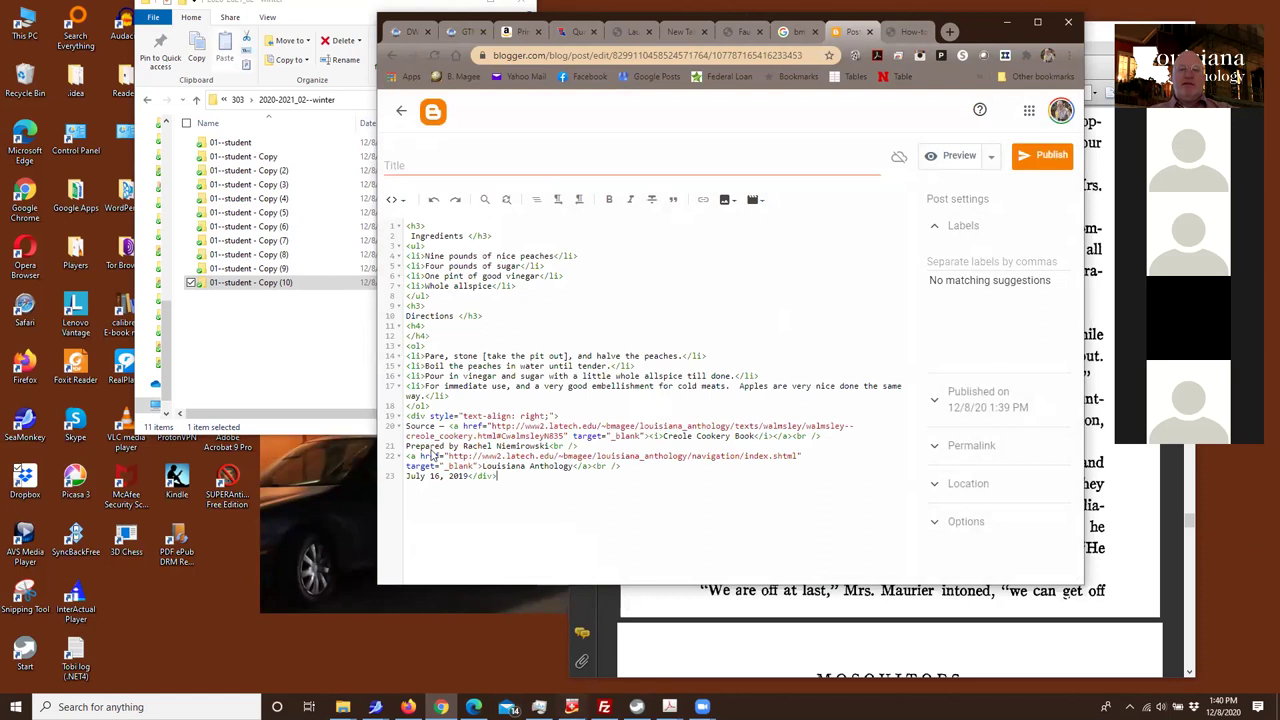
left_click(401, 207)
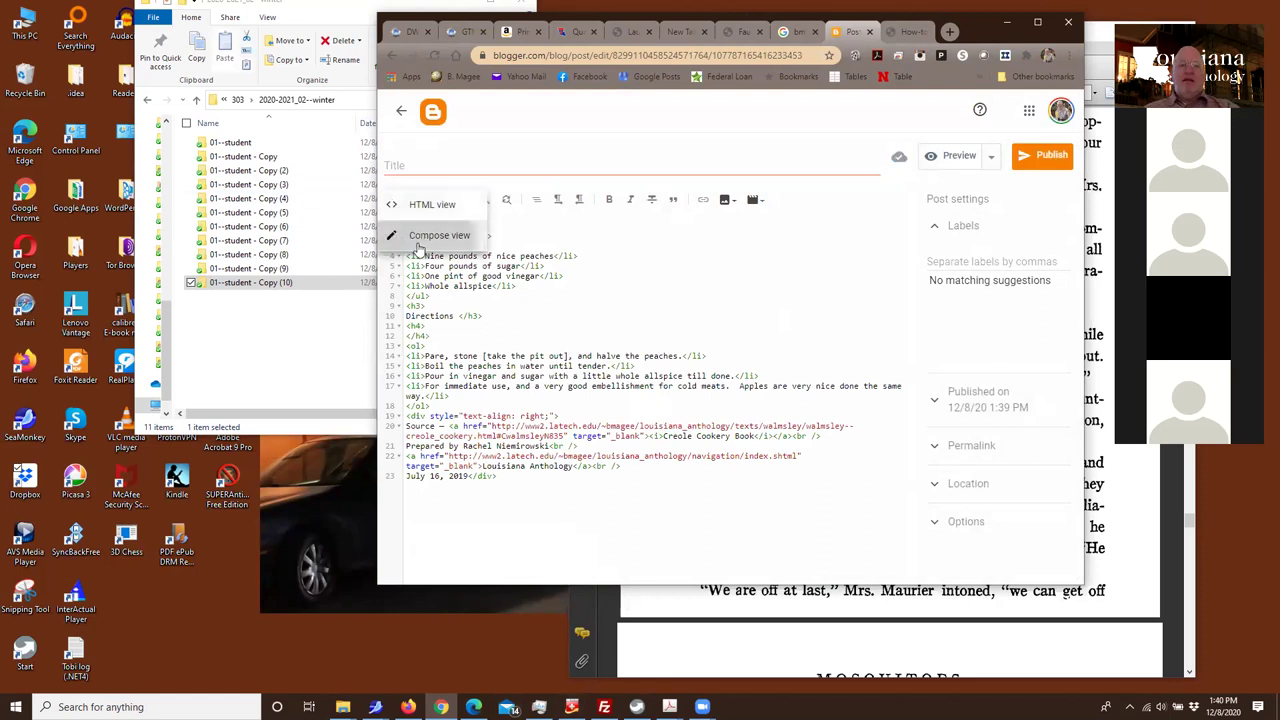
left_click(428, 237)
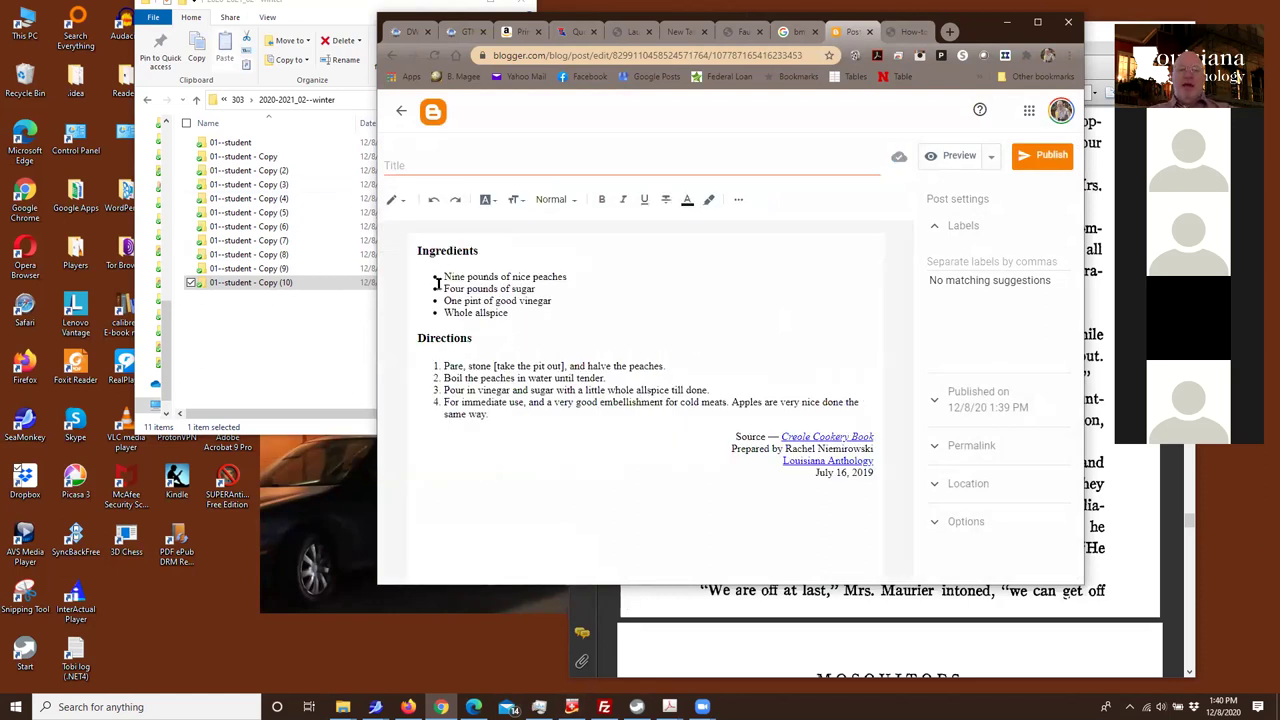
Check the pasted ingredients, Directions and the Creole Cookery Book source link
left_click_drag(444, 276, 512, 302)
left_click_drag(457, 378, 503, 403)
triple_click(814, 436)
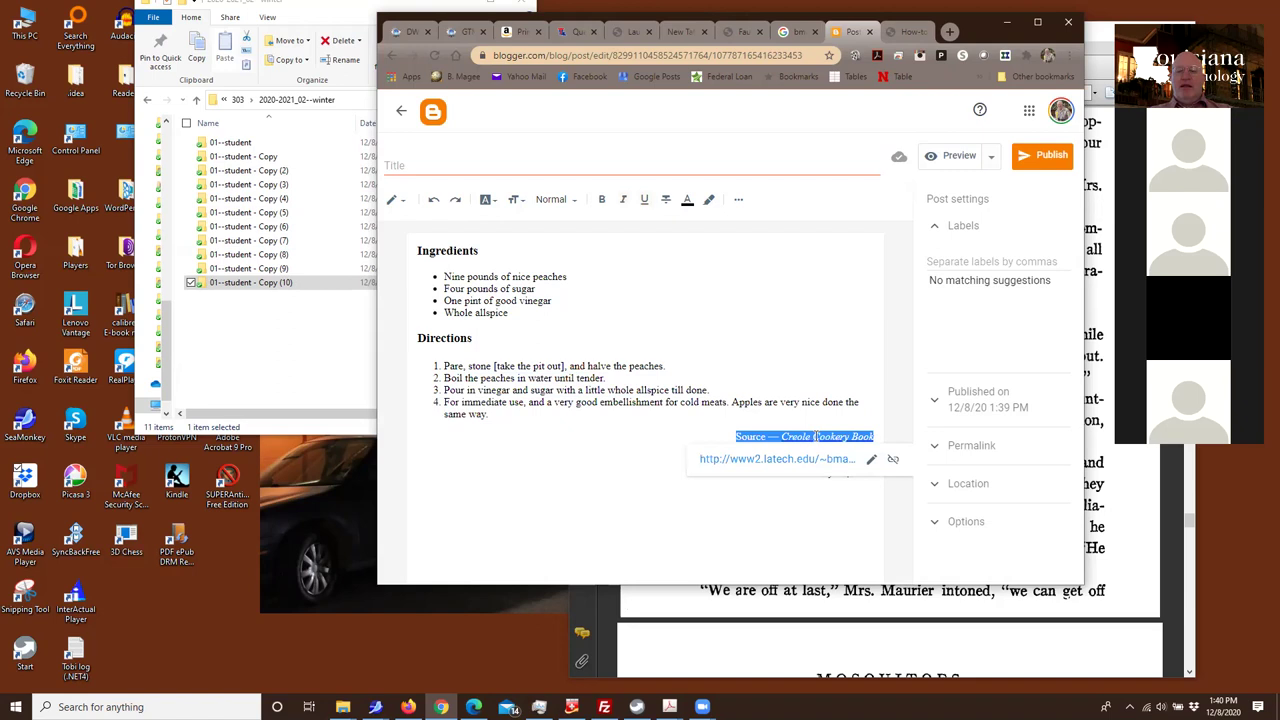
left_click(810, 432)
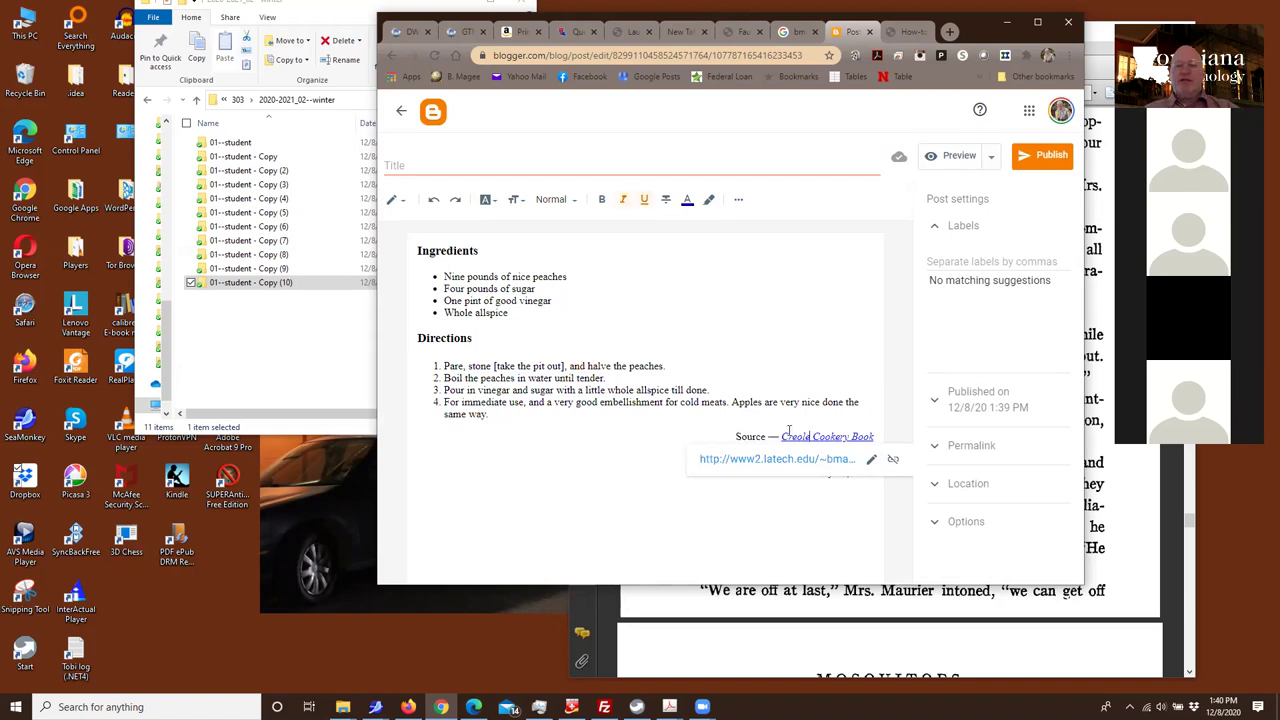
left_click(601, 378)
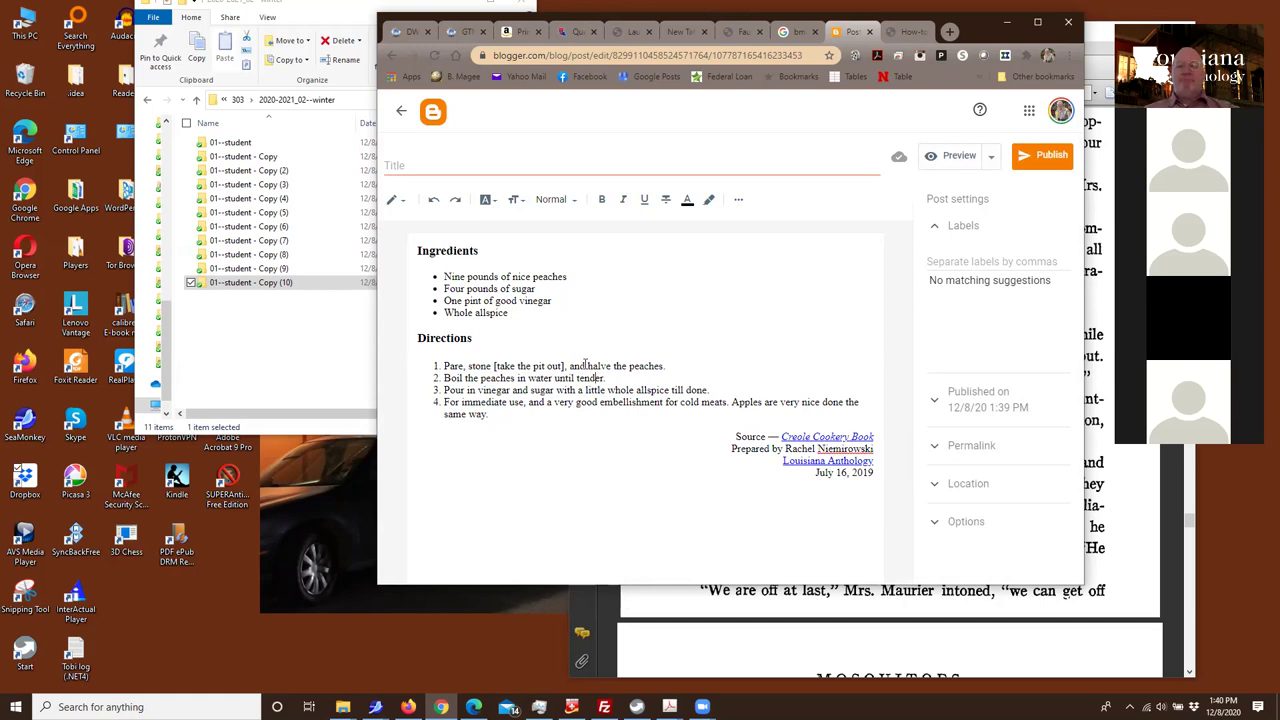
Discard the untitled peach-recipe draft from the Cookbook posts list
left_click(402, 111)
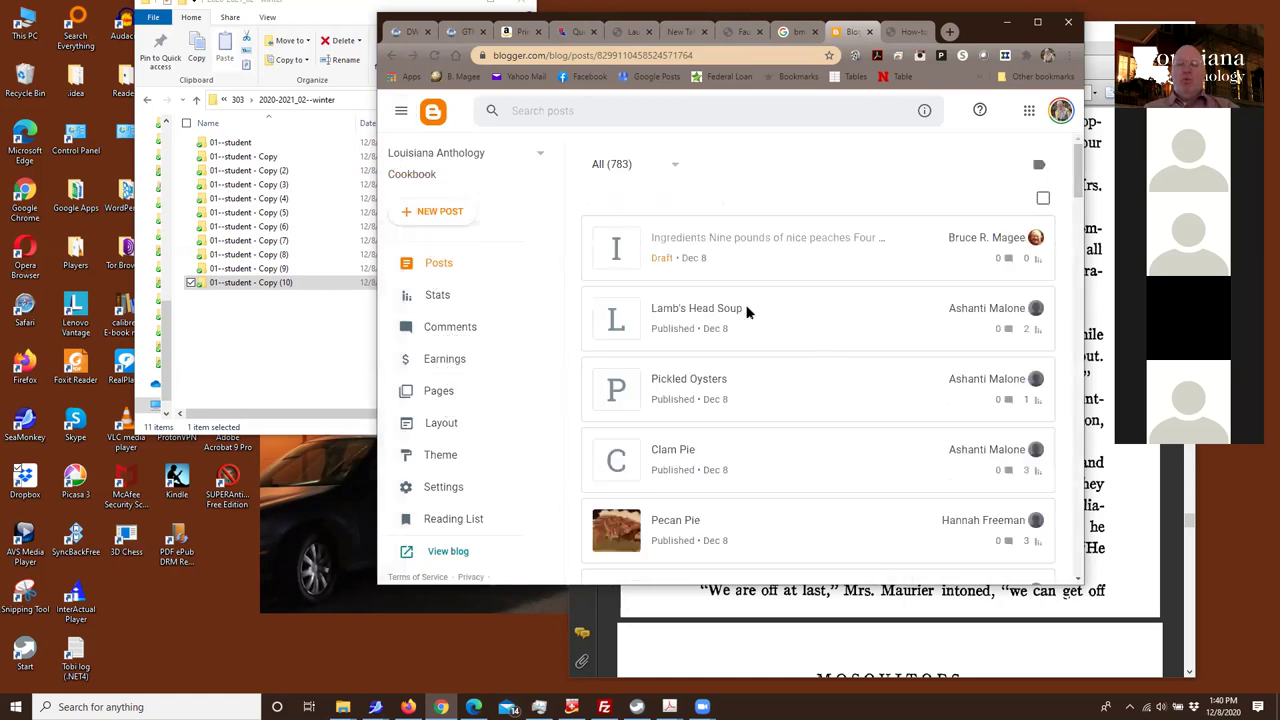
mouse_move(1020, 259)
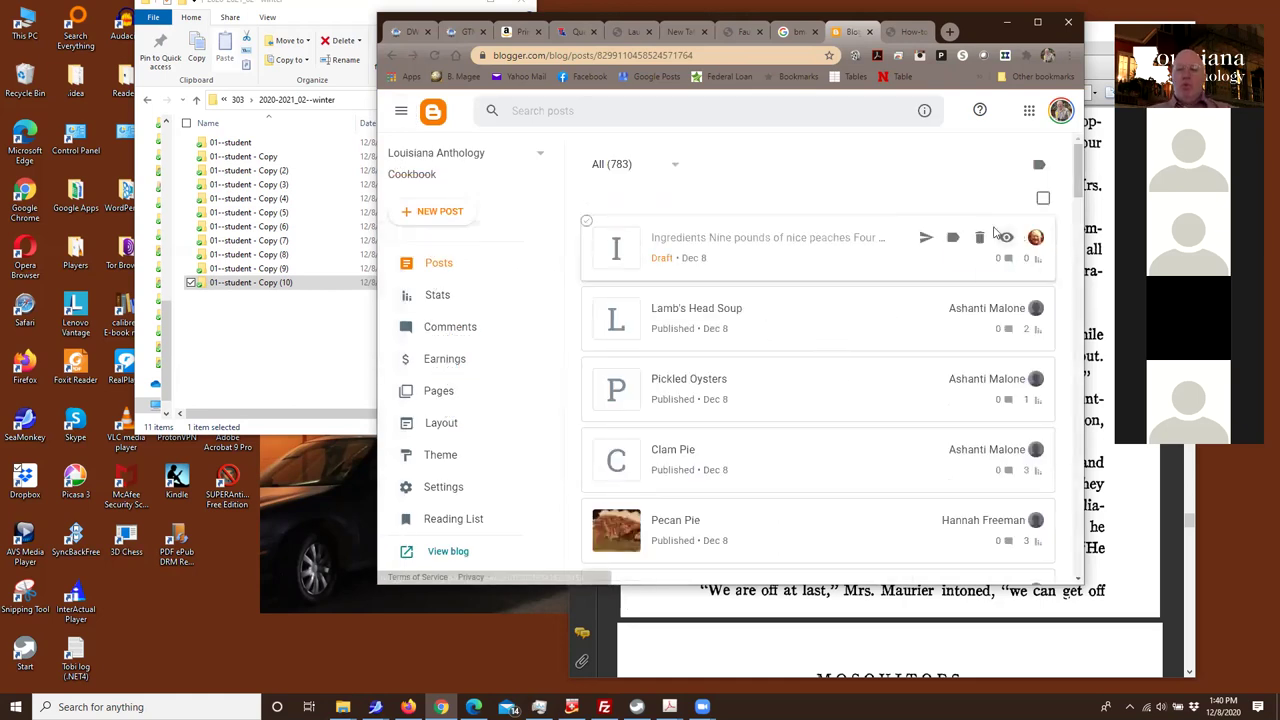
left_click(981, 239)
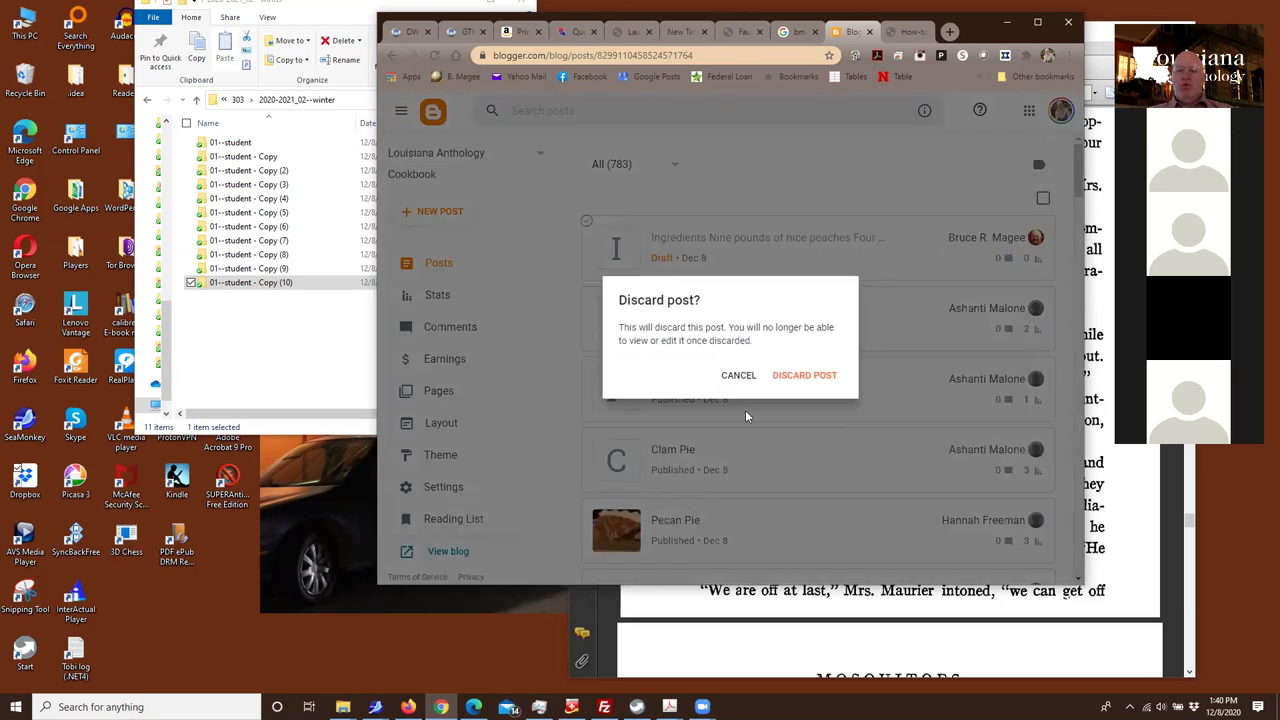
left_click(804, 375)
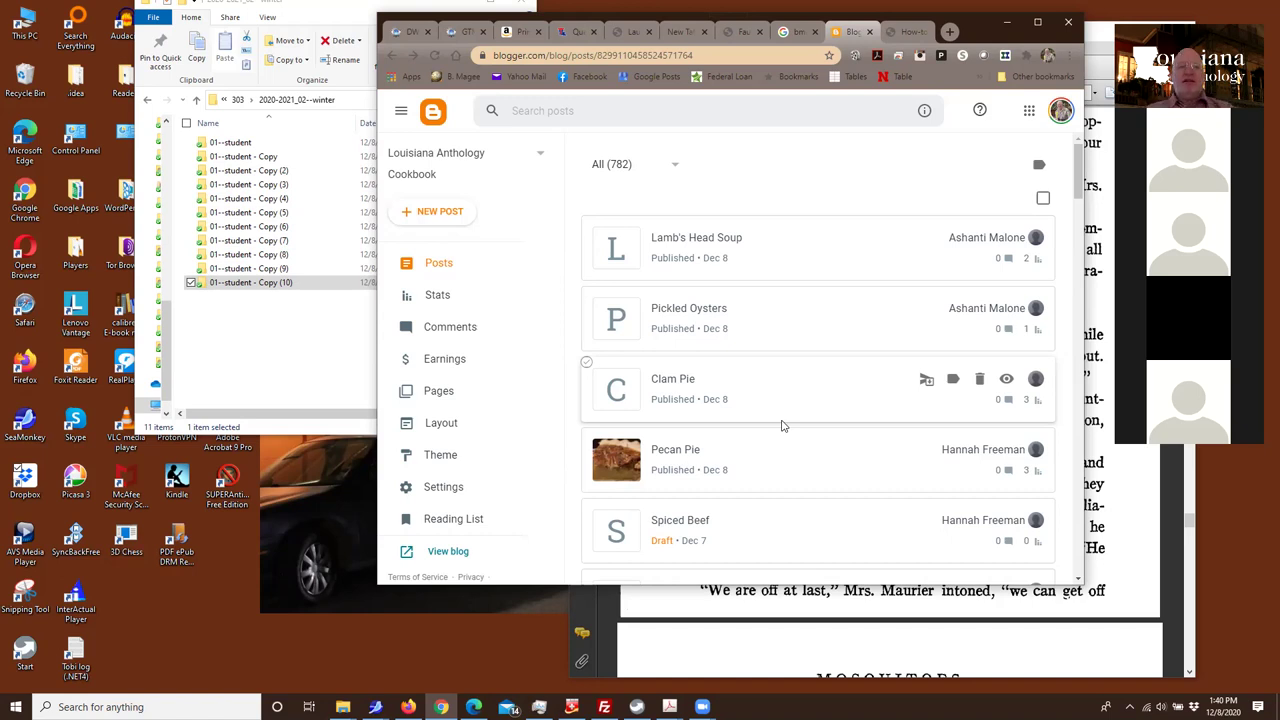
Copy 01--student - Copy through Copy (10) and paste a duplicate of each alongside
left_click(230, 165)
key("shift+Down")
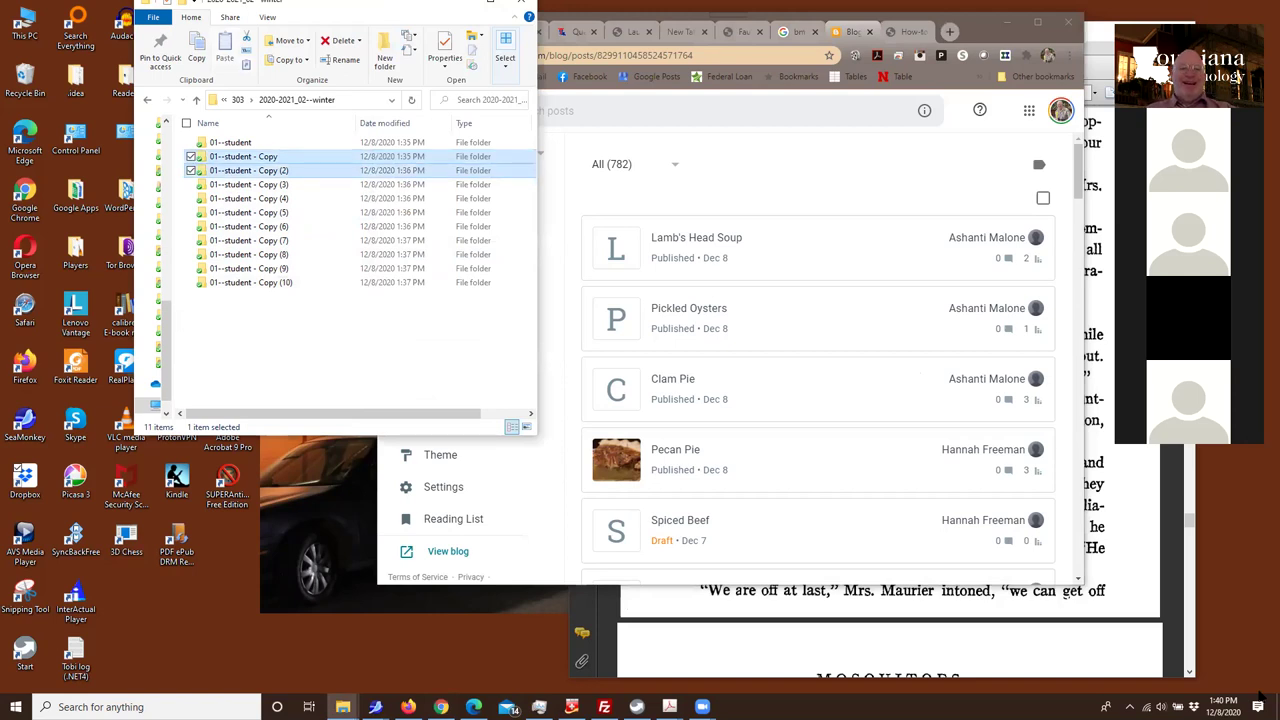
key("shift+Down")
key("shift+Down")
key("shift+Down")
key("shift+Down")
key("shift+Down")
key("shift+Down")
key("shift+Down")
key("shift+Down")
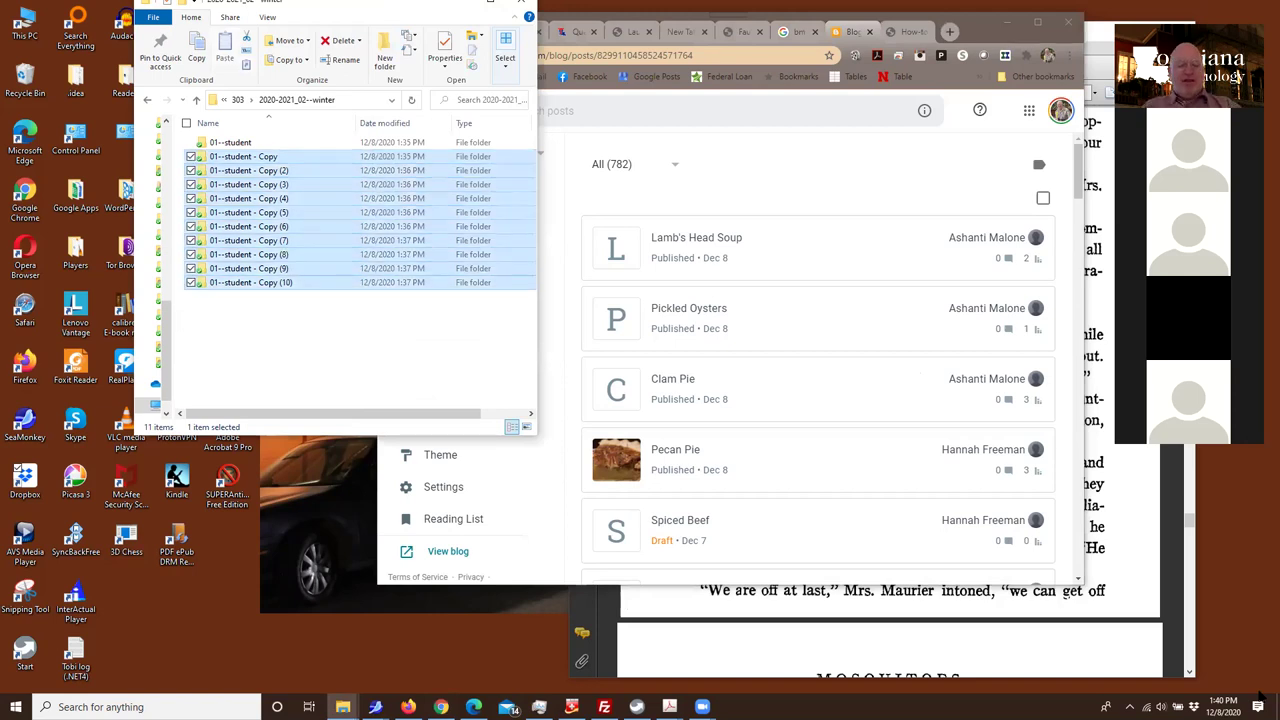
left_click(226, 325)
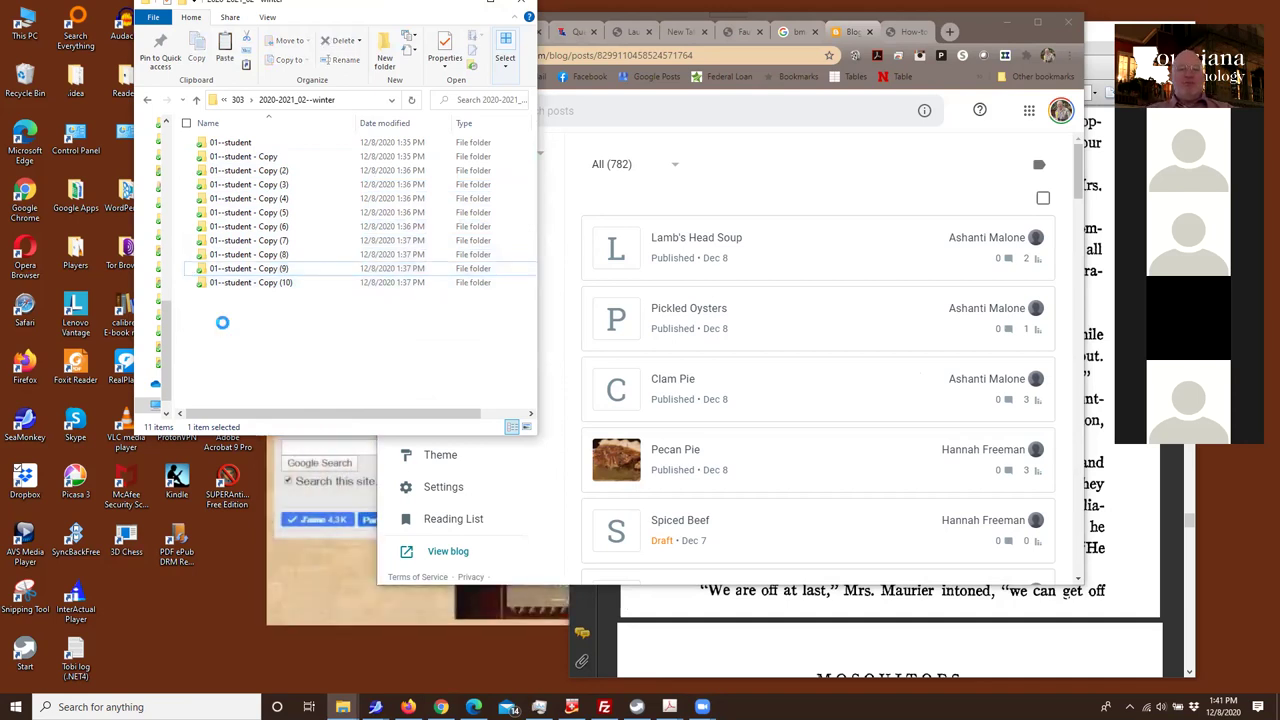
right_click(222, 322)
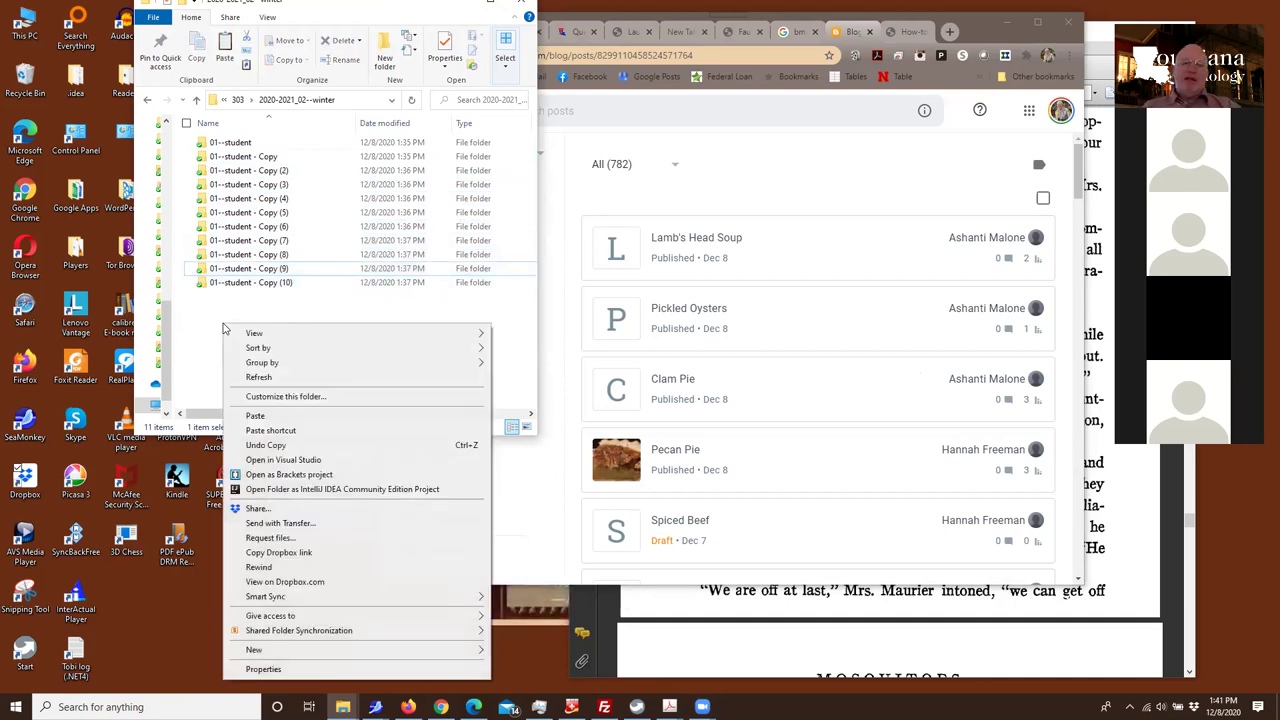
left_click(252, 417)
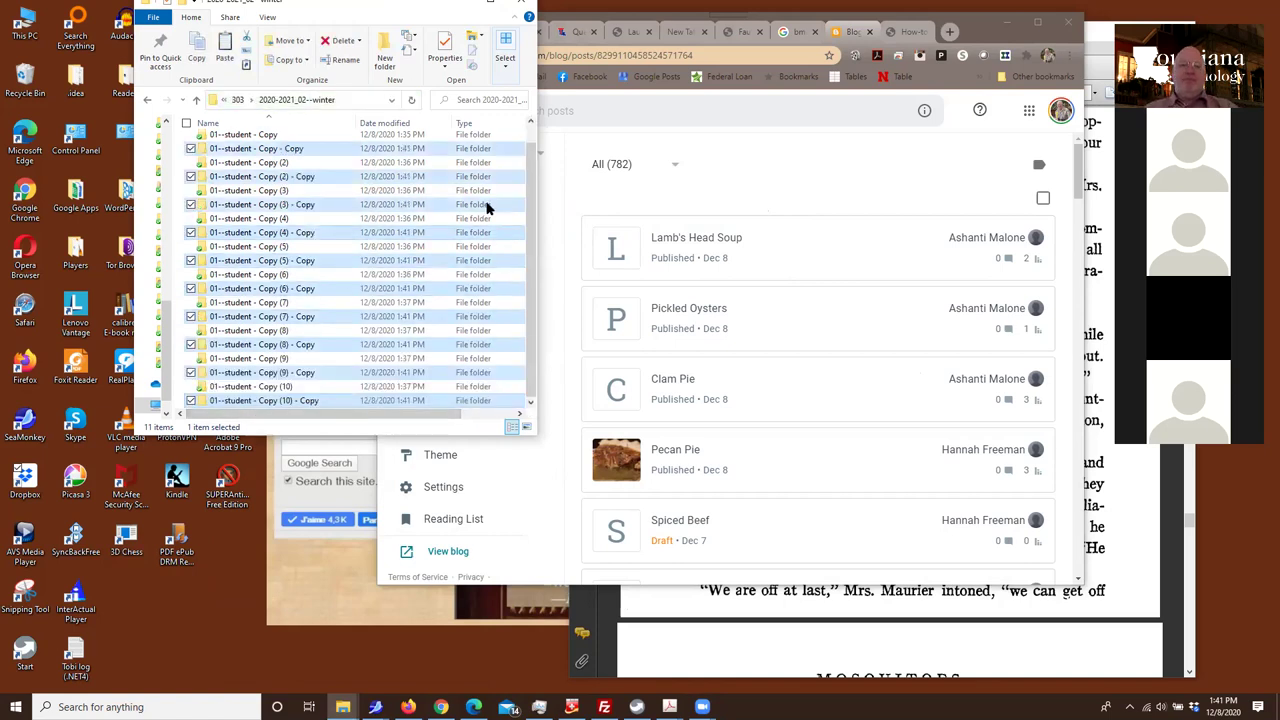
left_click_drag(542, 190, 718, 190)
left_click(660, 203)
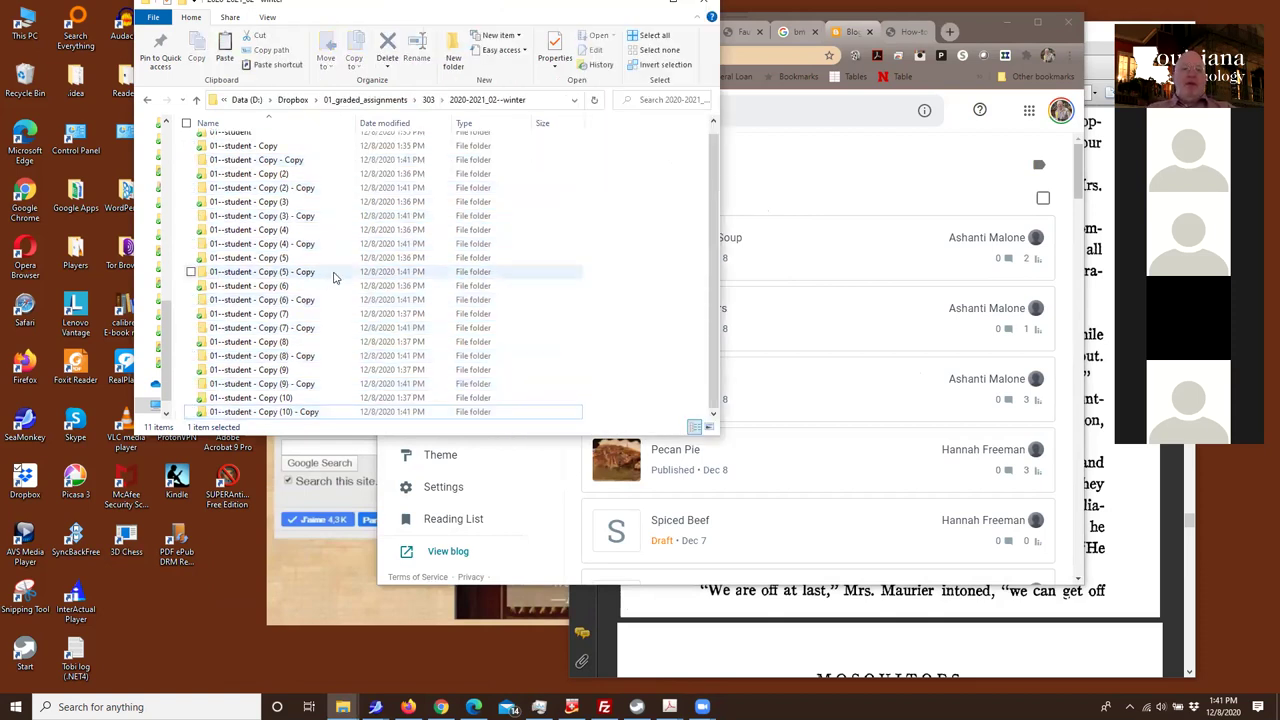
Step through the student folders and select only 01--student - Copy (6) - Copy
key("Up")
key("Up")
key("Up")
key("Up")
key("Up")
key("Up")
key("Up")
key("Up")
key("Up")
key("Up")
key("Up")
key("Up")
key("Up")
key("Up")
key("Up")
key("Up")
key("Up")
key("Up")
key("Up")
key("Up")
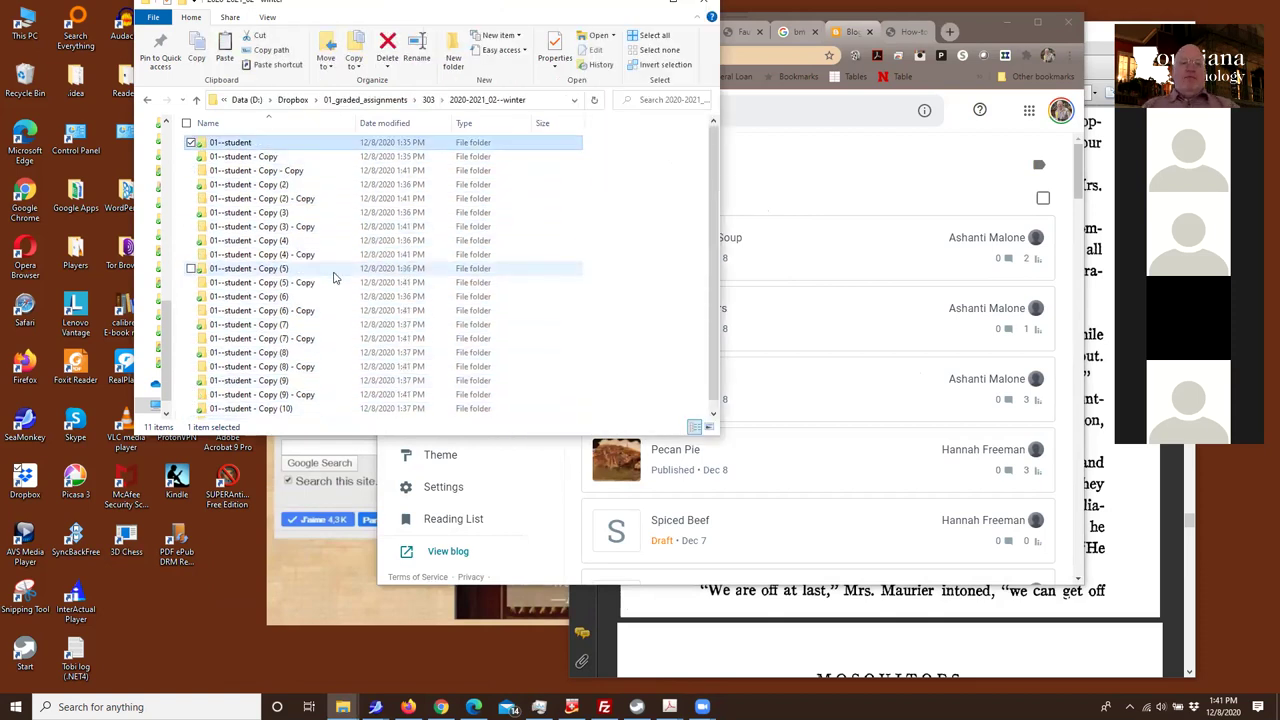
key("Down")
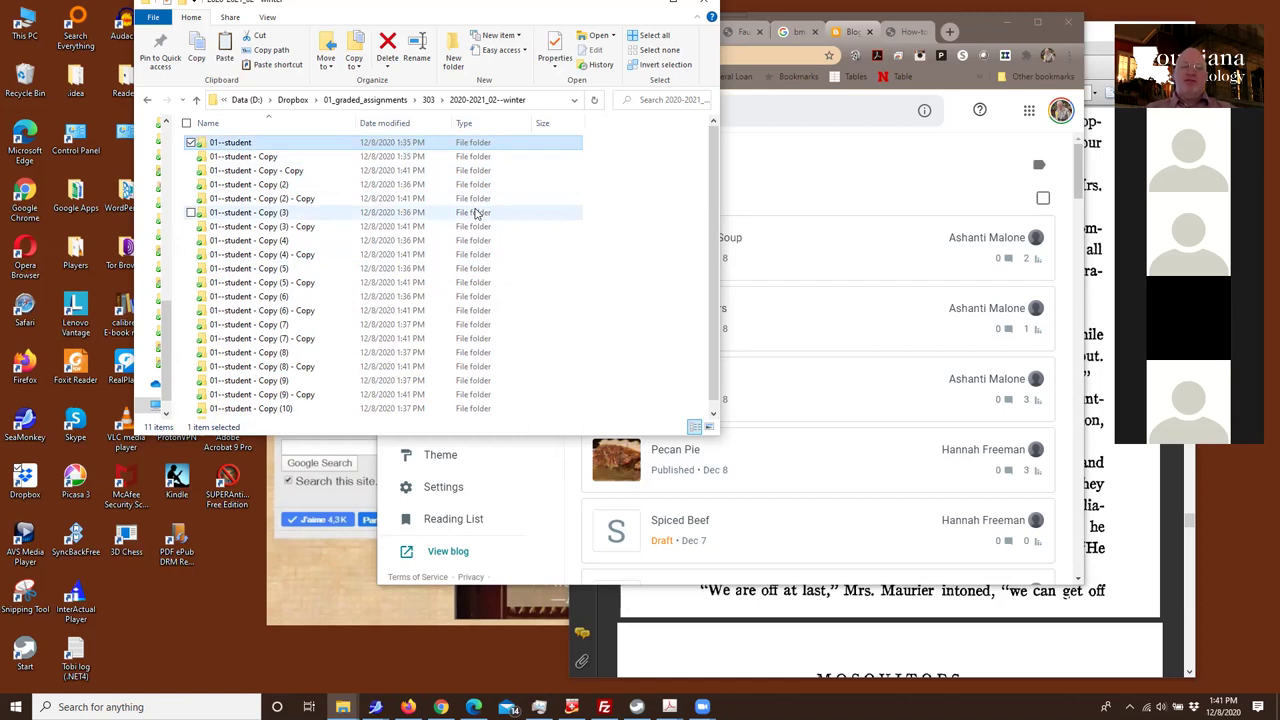
key("Down")
key("Down")
key("Down")
key("Down")
key("Down")
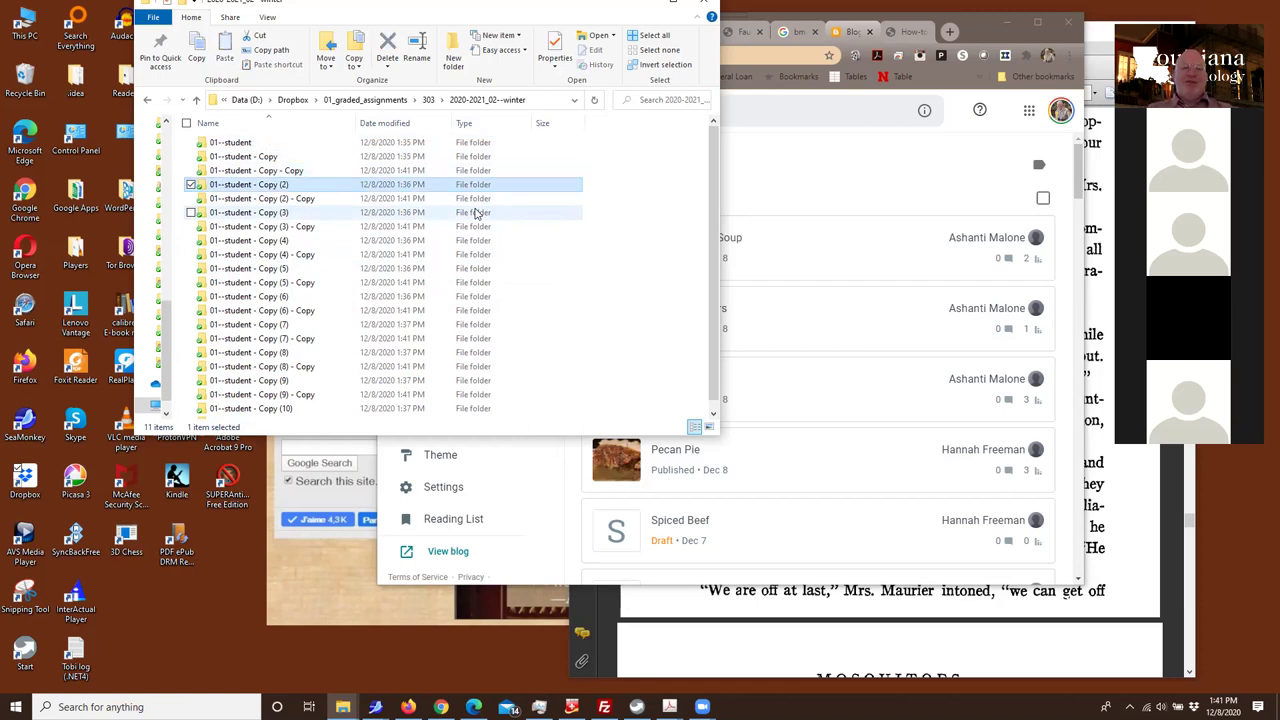
key("Down")
key("Down")
key("Down")
key("Down")
key("Down")
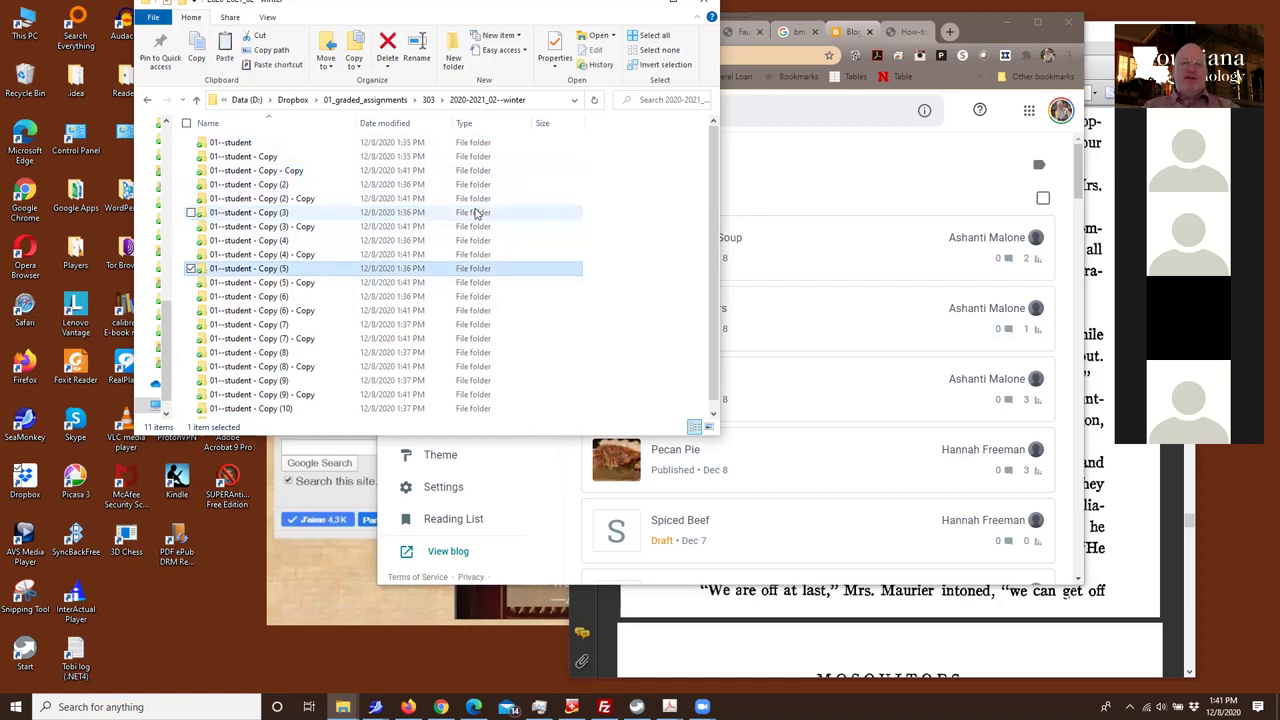
key("Down")
key("Down")
key("Down")
key("Down")
key("Down")
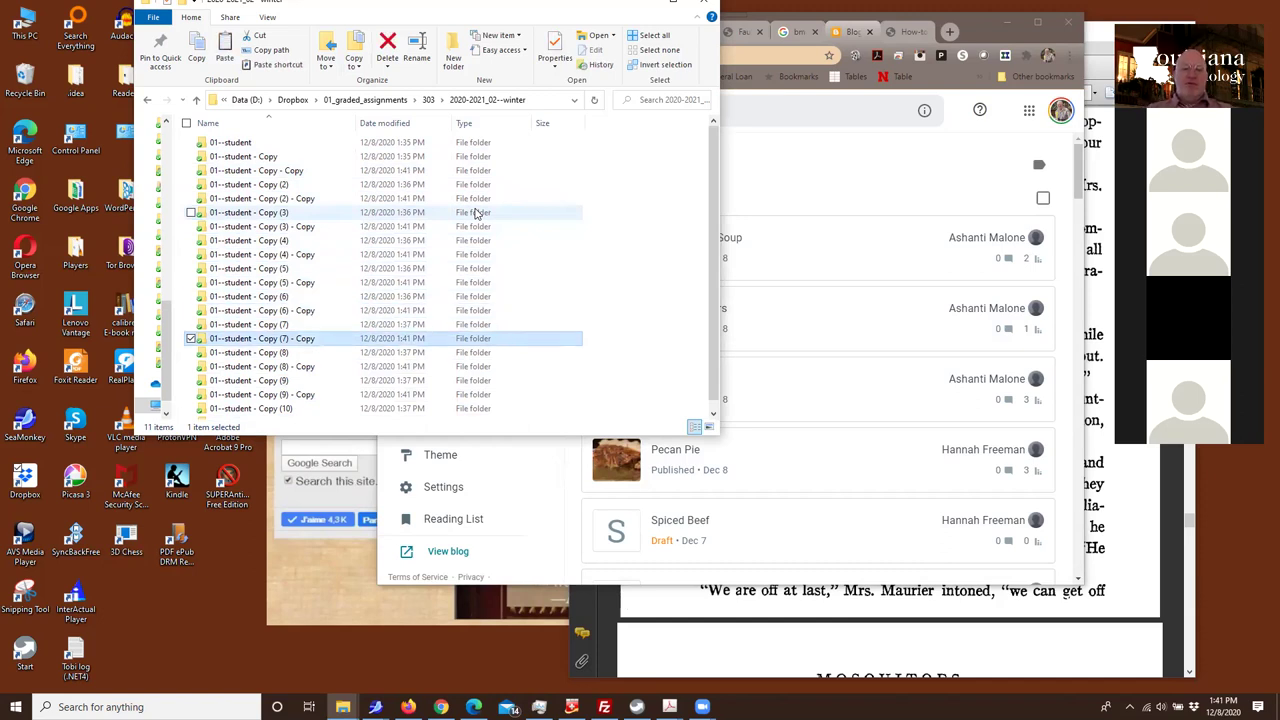
key("Down")
key("Down")
key("Down")
key("Down")
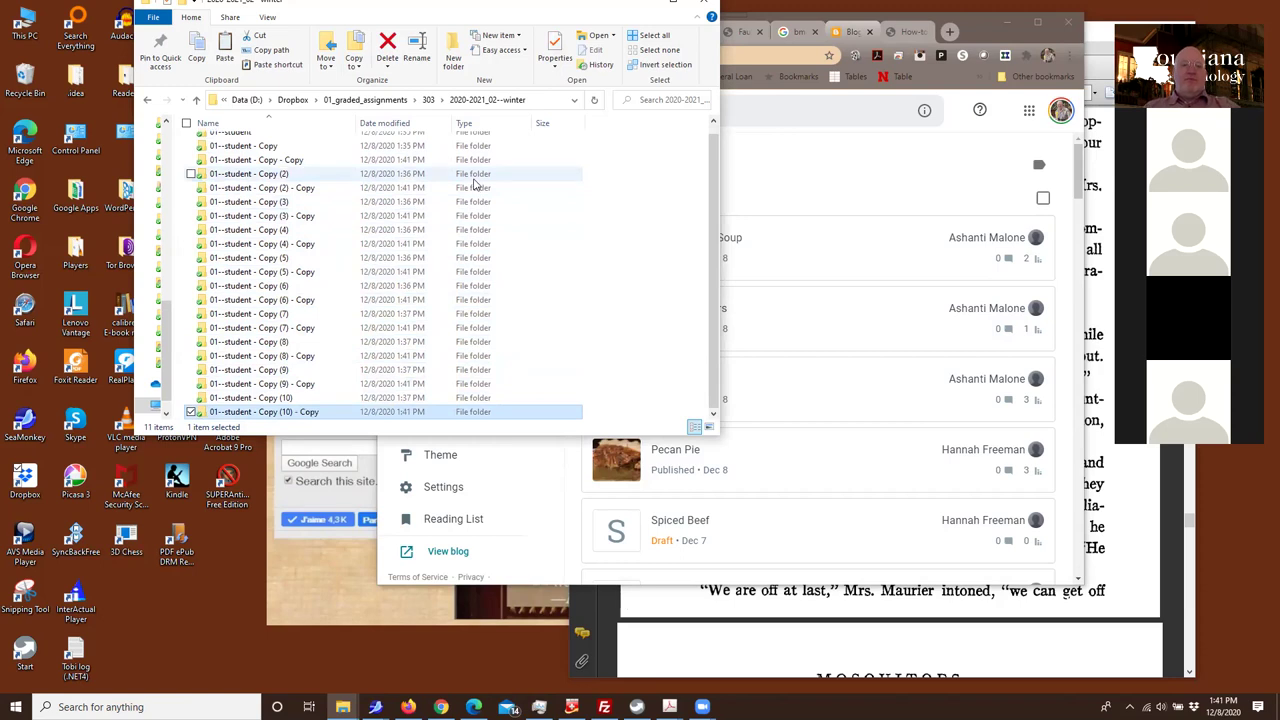
left_click(222, 150)
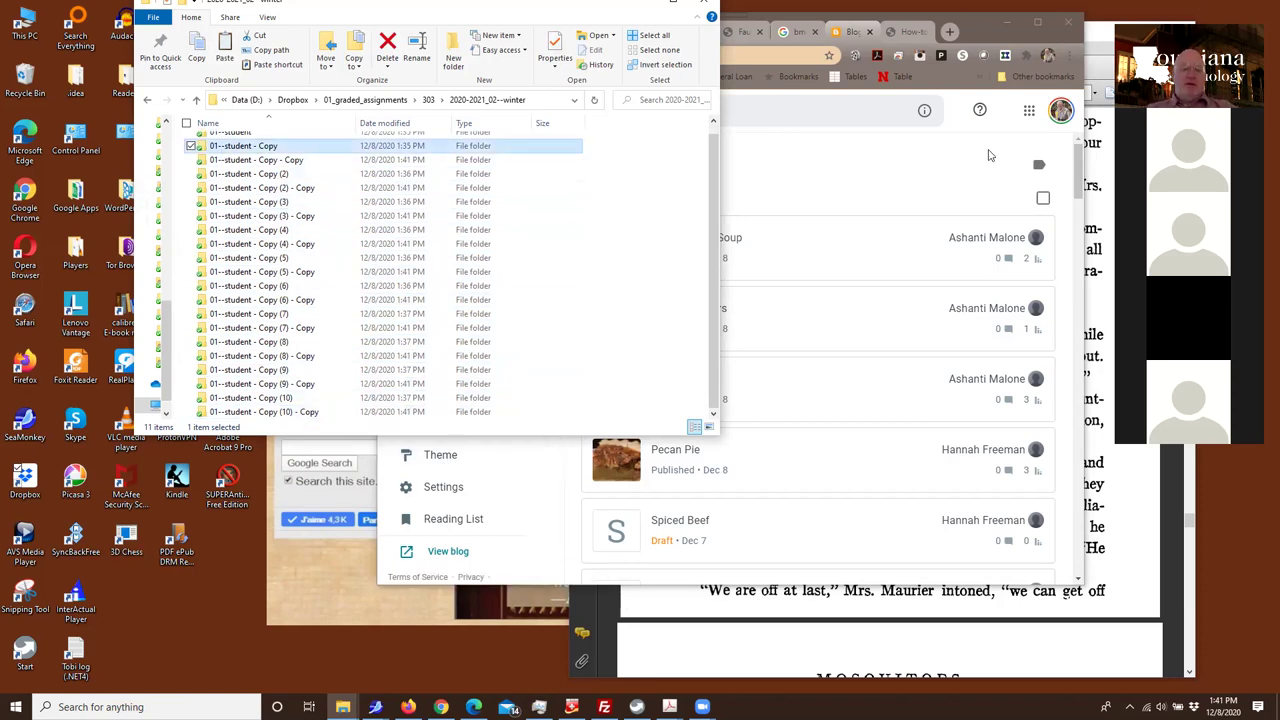
key("shift+Down")
key("shift+Down")
key("shift+Down")
key("shift+Down")
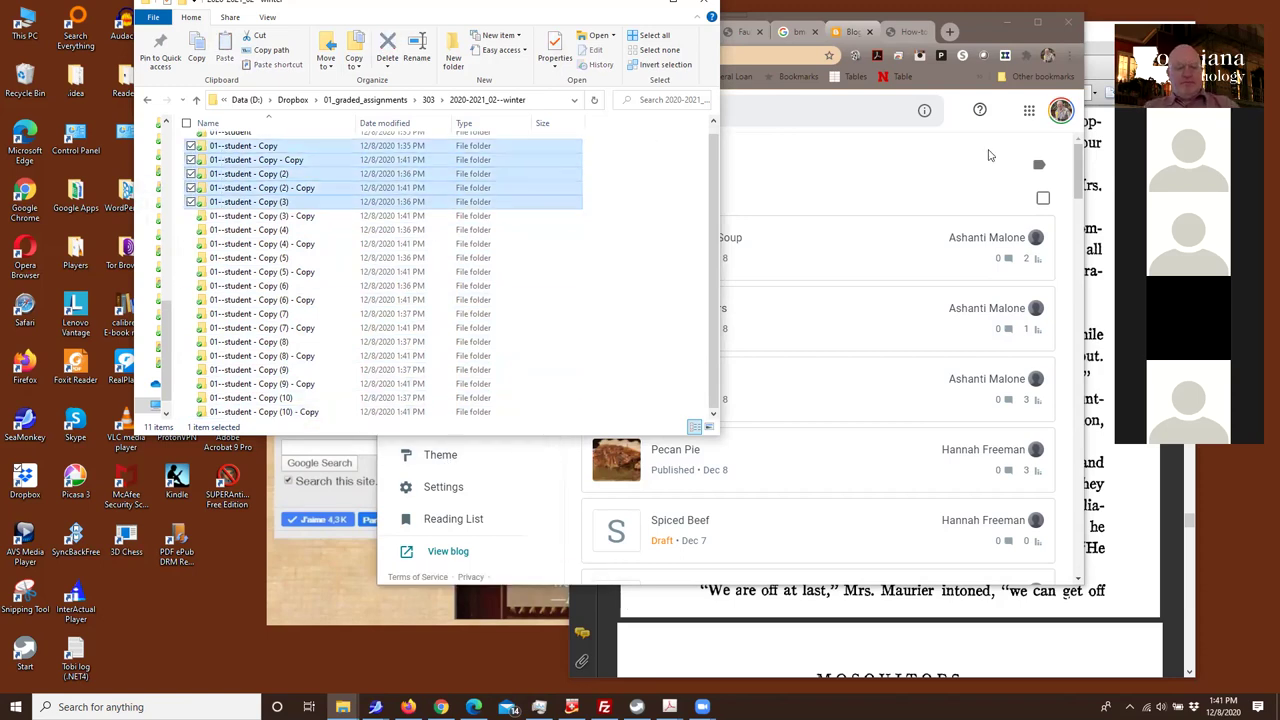
left_click(990, 155)
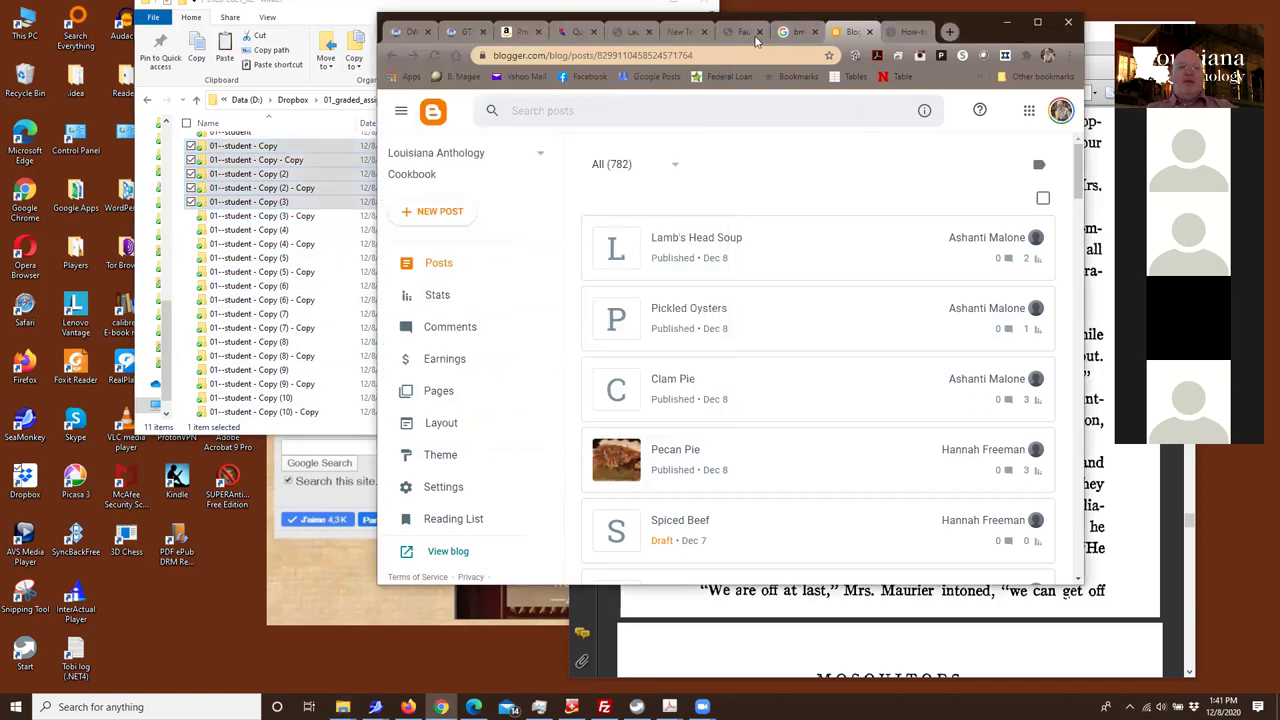
key("alt+Tab")
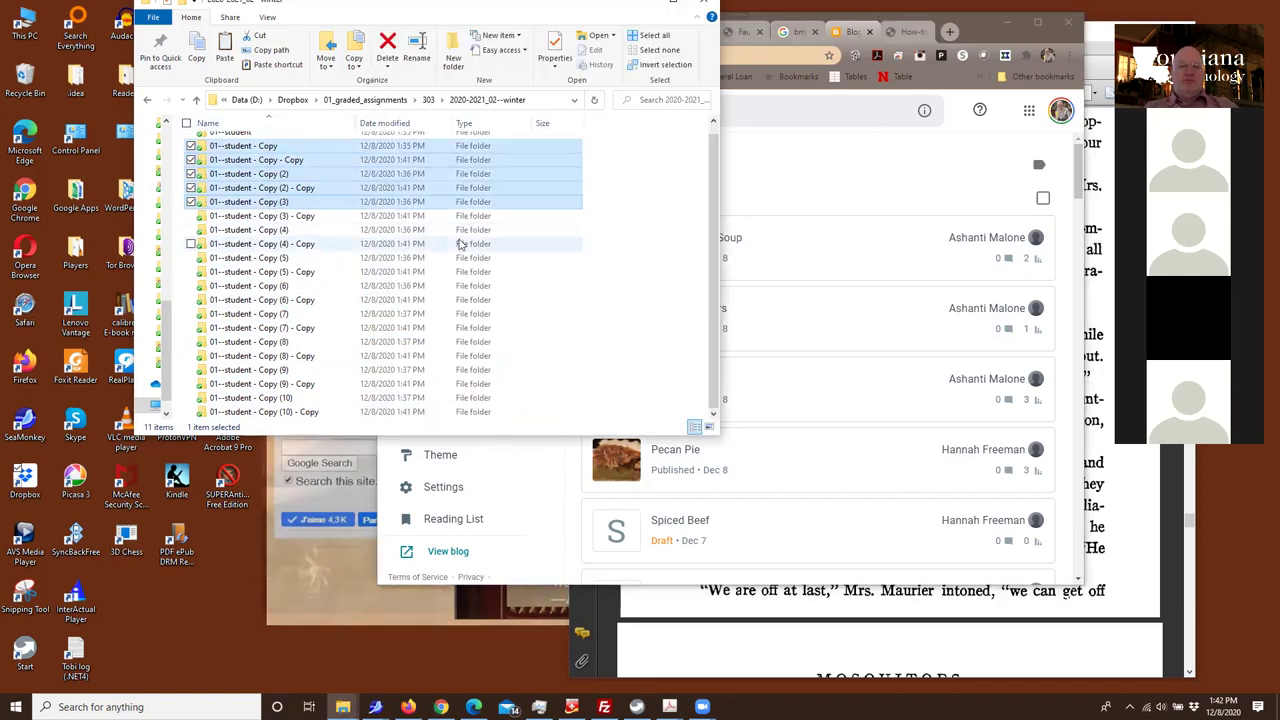
left_click(568, 299)
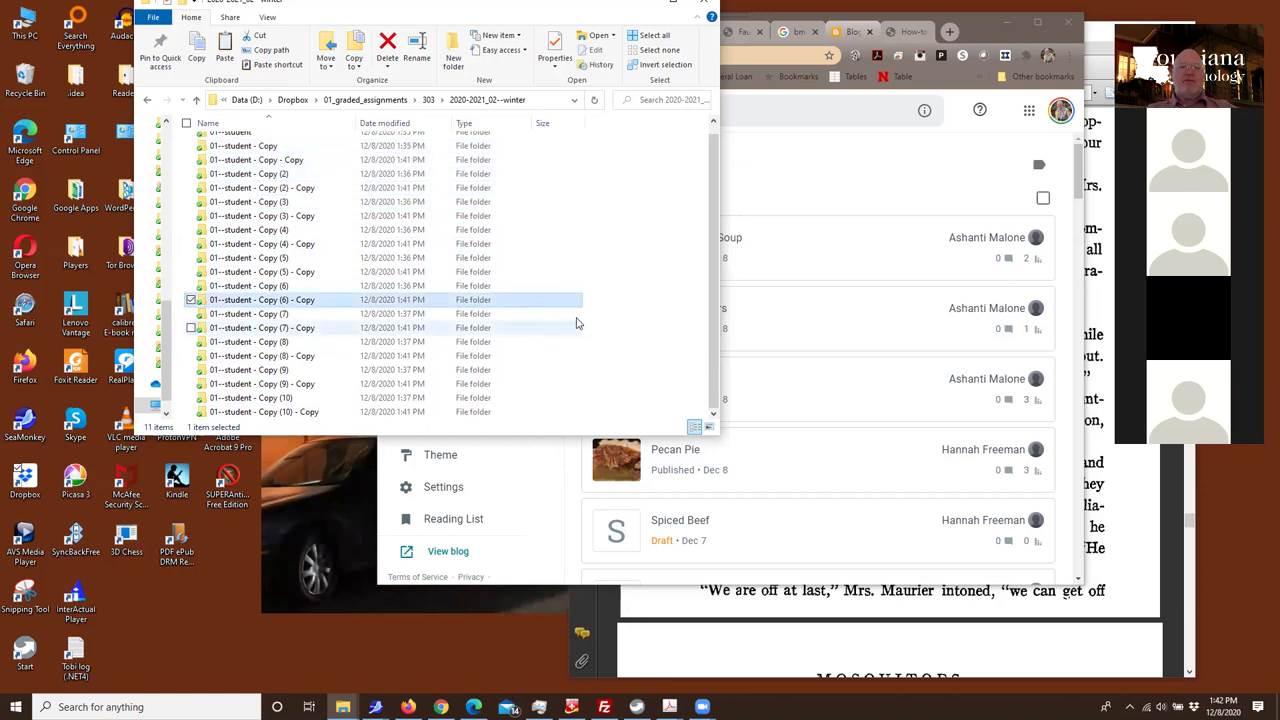
Change the folder layout from medium icons to a compact List view
left_click(267, 17)
left_click(288, 52)
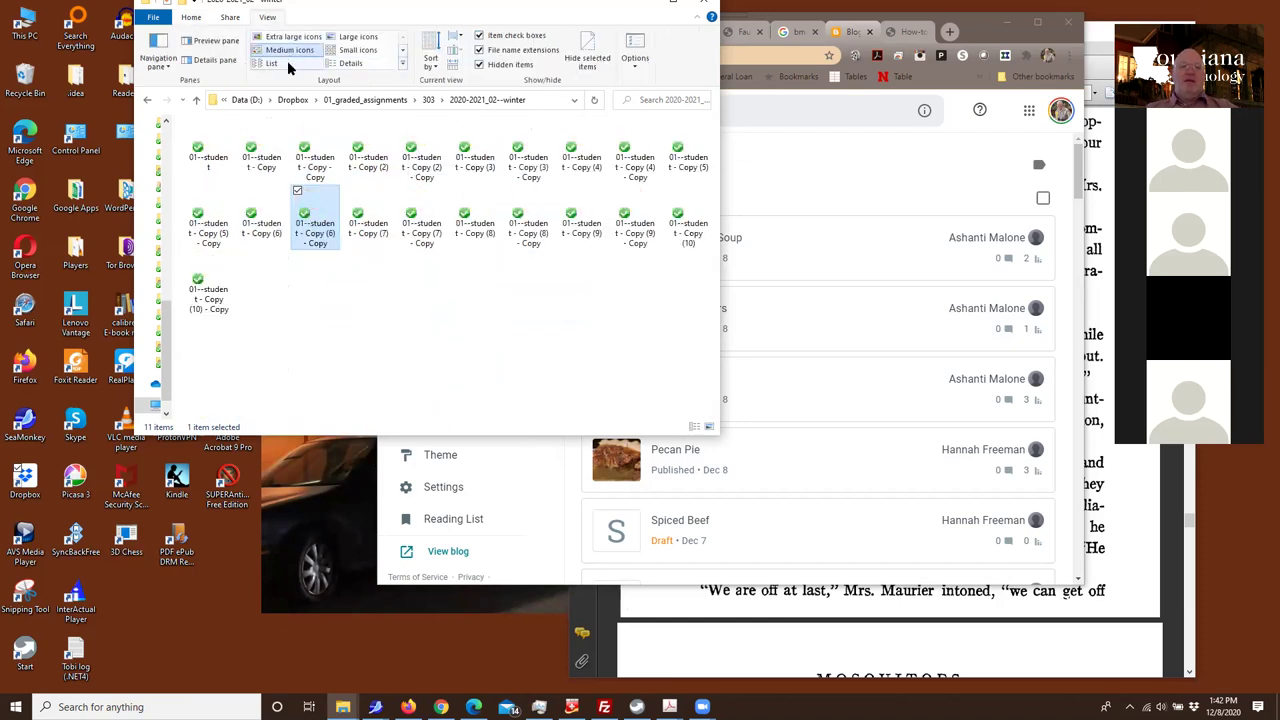
left_click(288, 64)
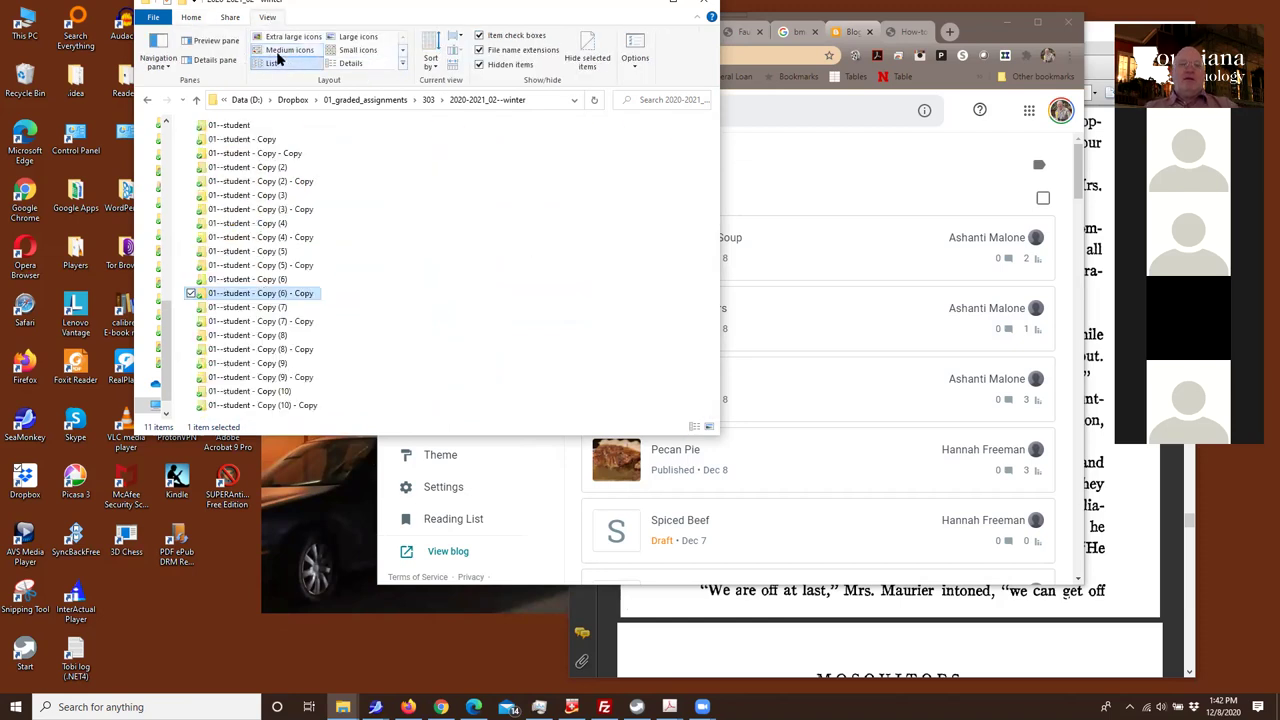
Paste the copied student folders into the 2020-2021_02--winter folder
right_click(402, 206)
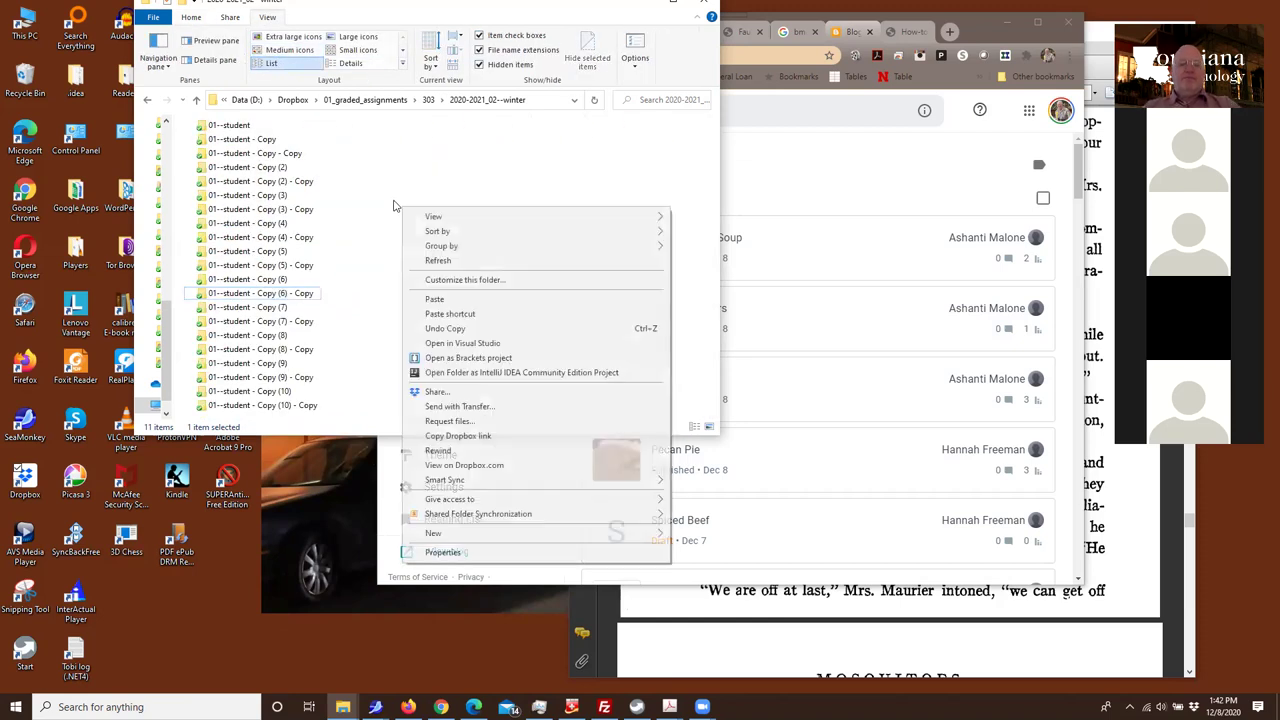
left_click(434, 301)
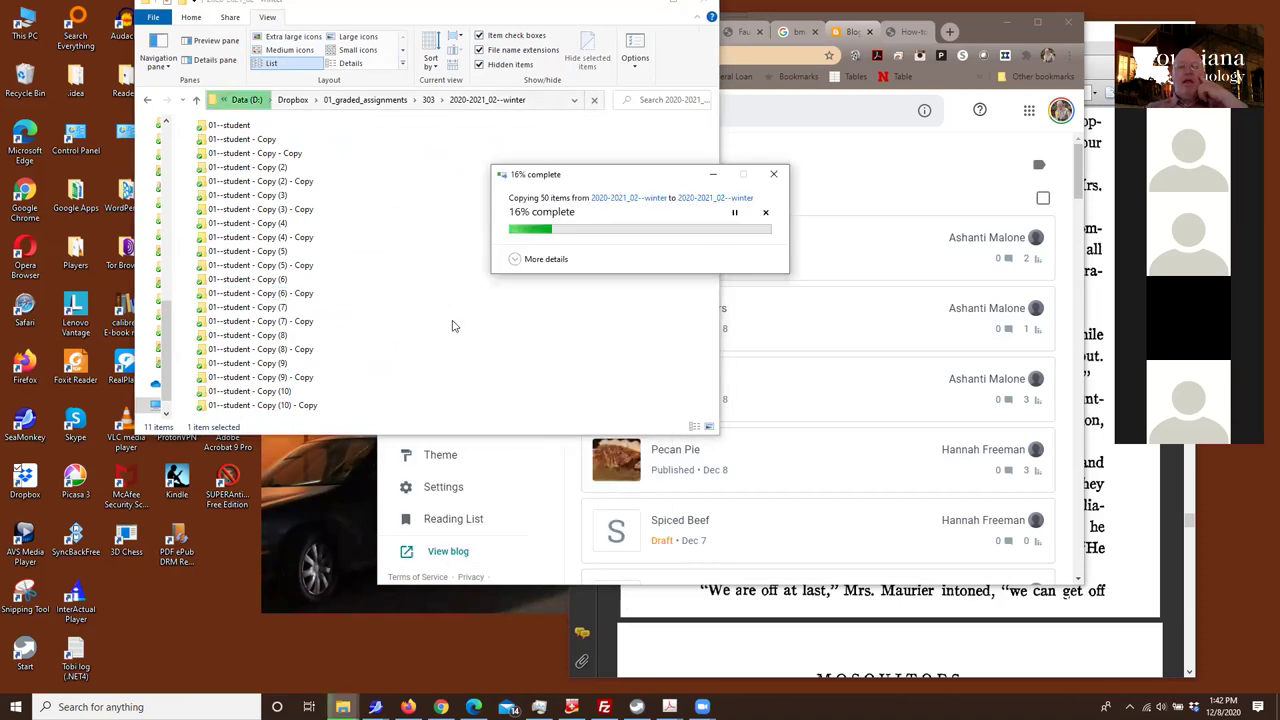
left_click(910, 31)
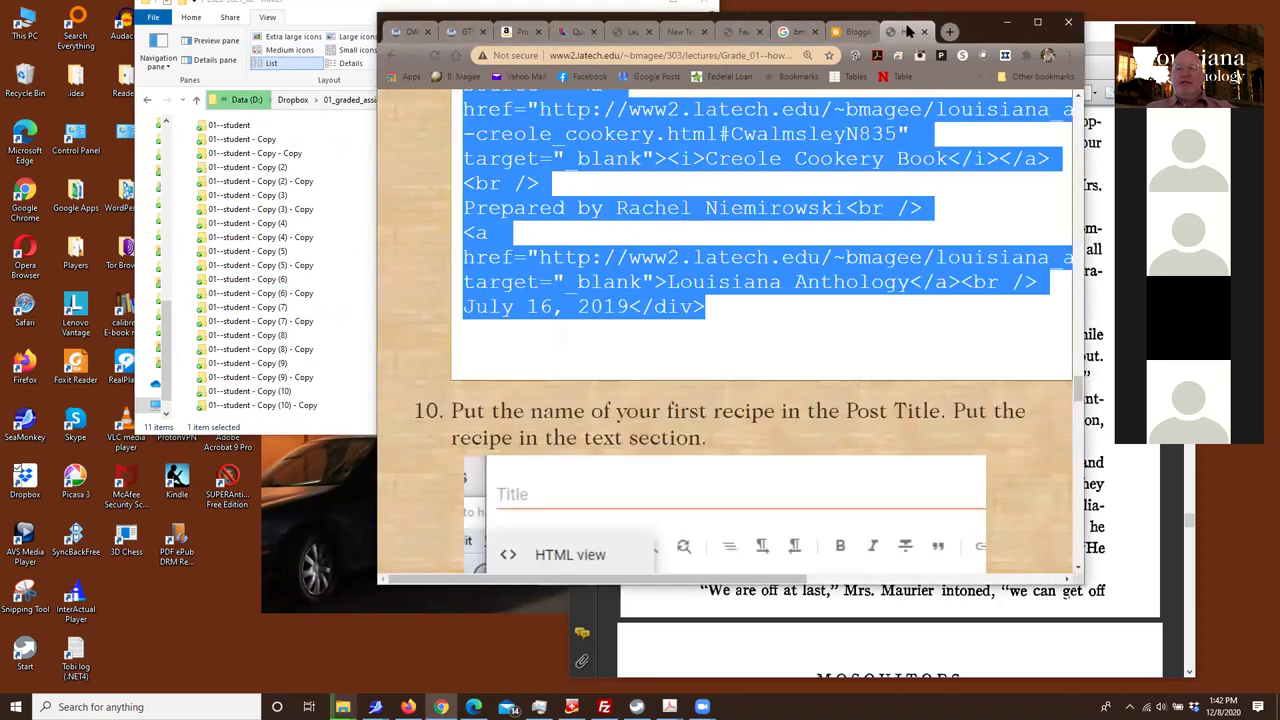
Return to the English 303 syllabus and read down through the Week 2 proposal items
left_click(387, 55)
scroll(549, 309, "down", 12)
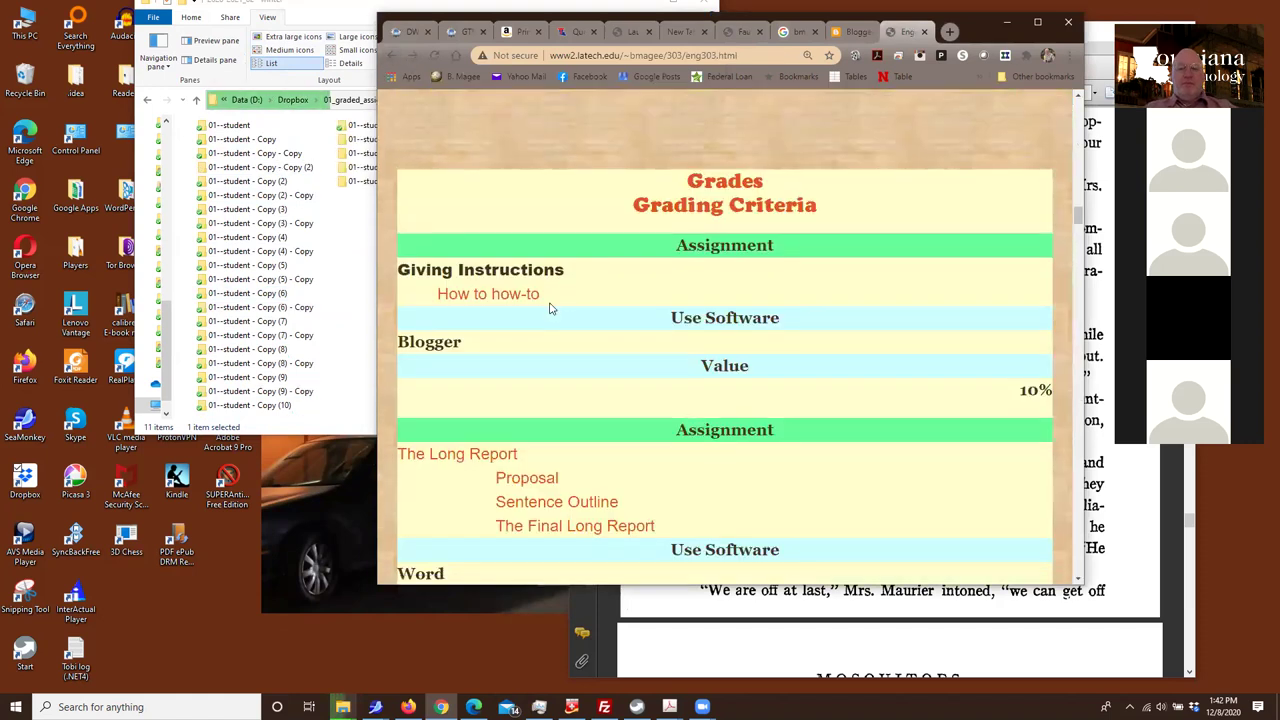
scroll(630, 290, "down", 20)
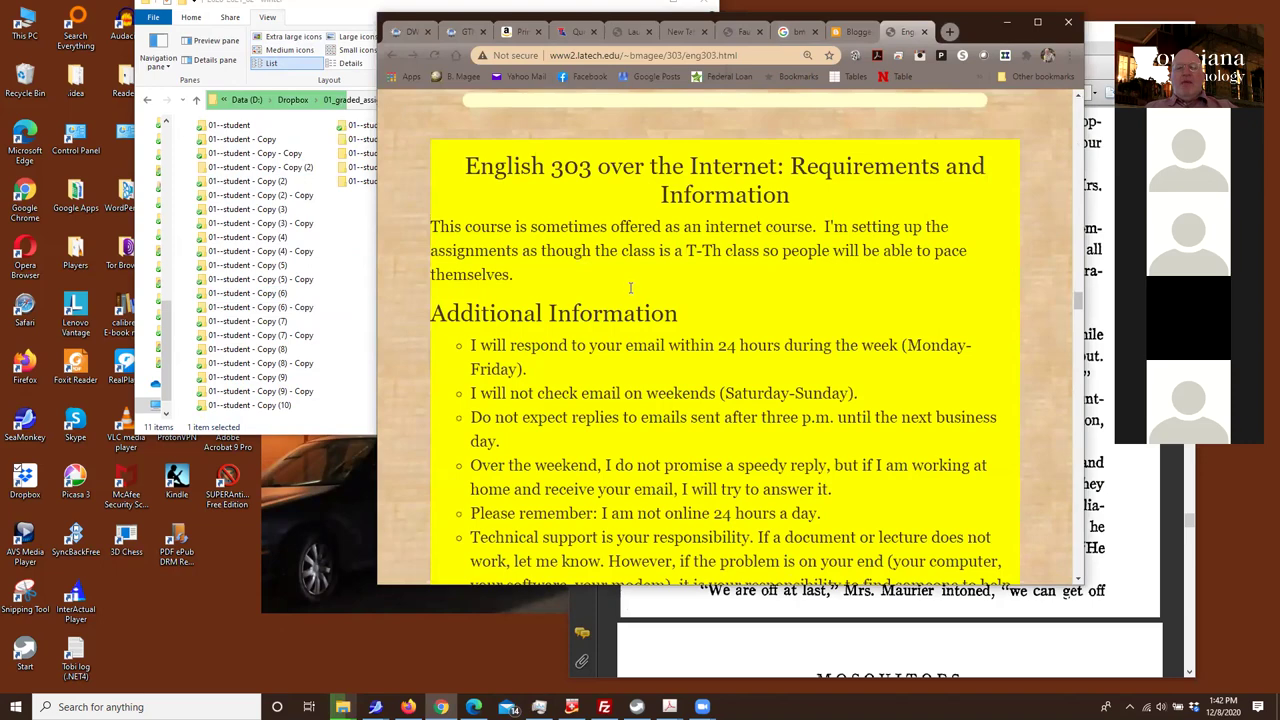
scroll(633, 292, "down", 20)
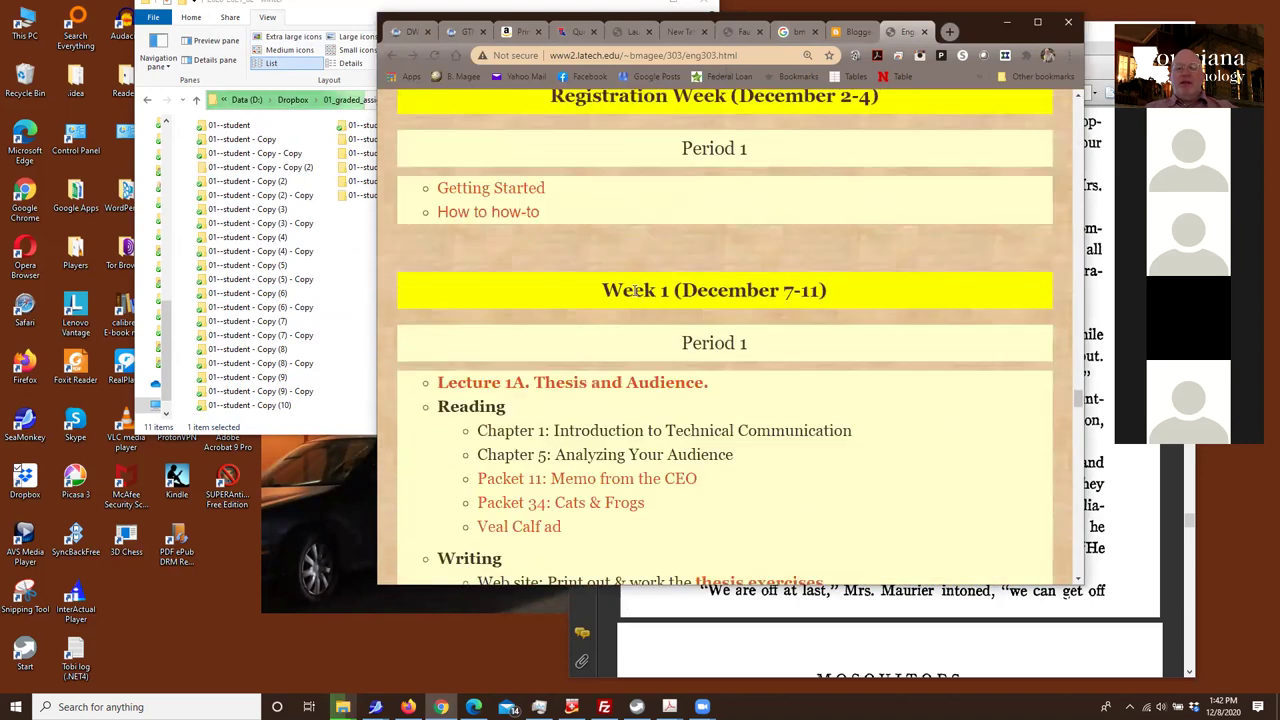
scroll(634, 290, "down", 1)
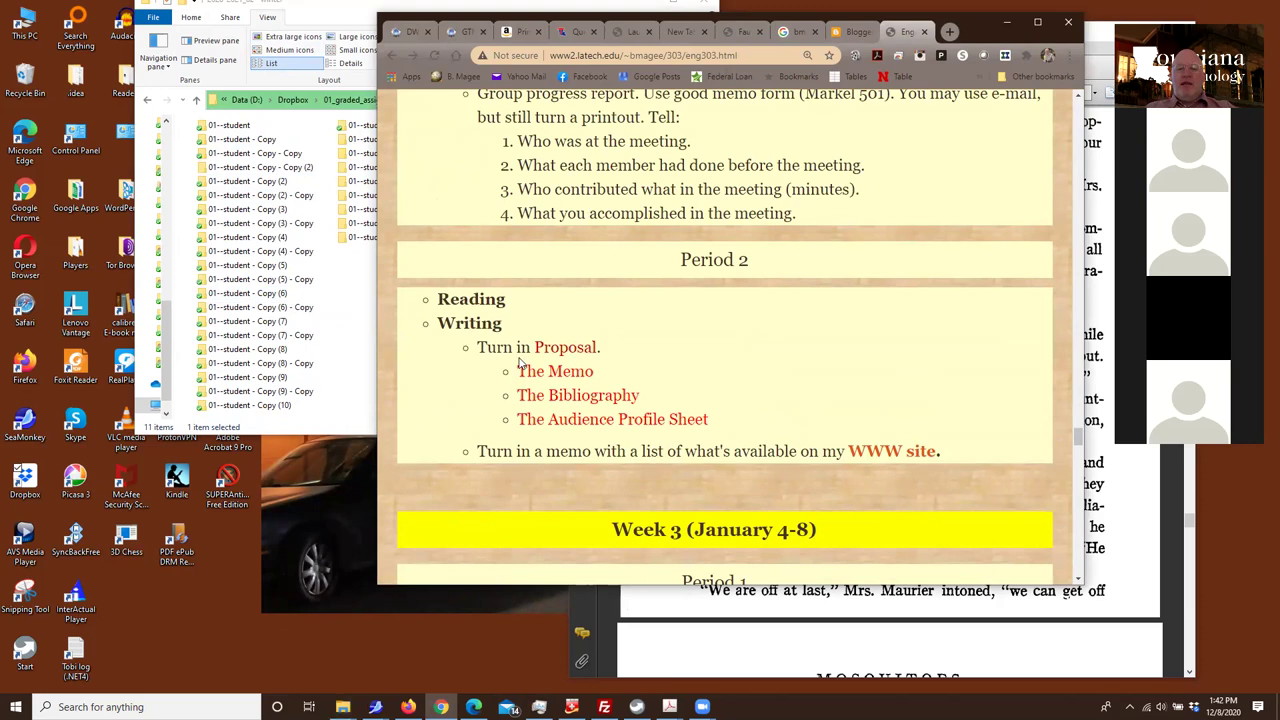
left_click_drag(515, 347, 556, 410)
scroll(556, 410, "down", 4)
scroll(558, 388, "down", 2)
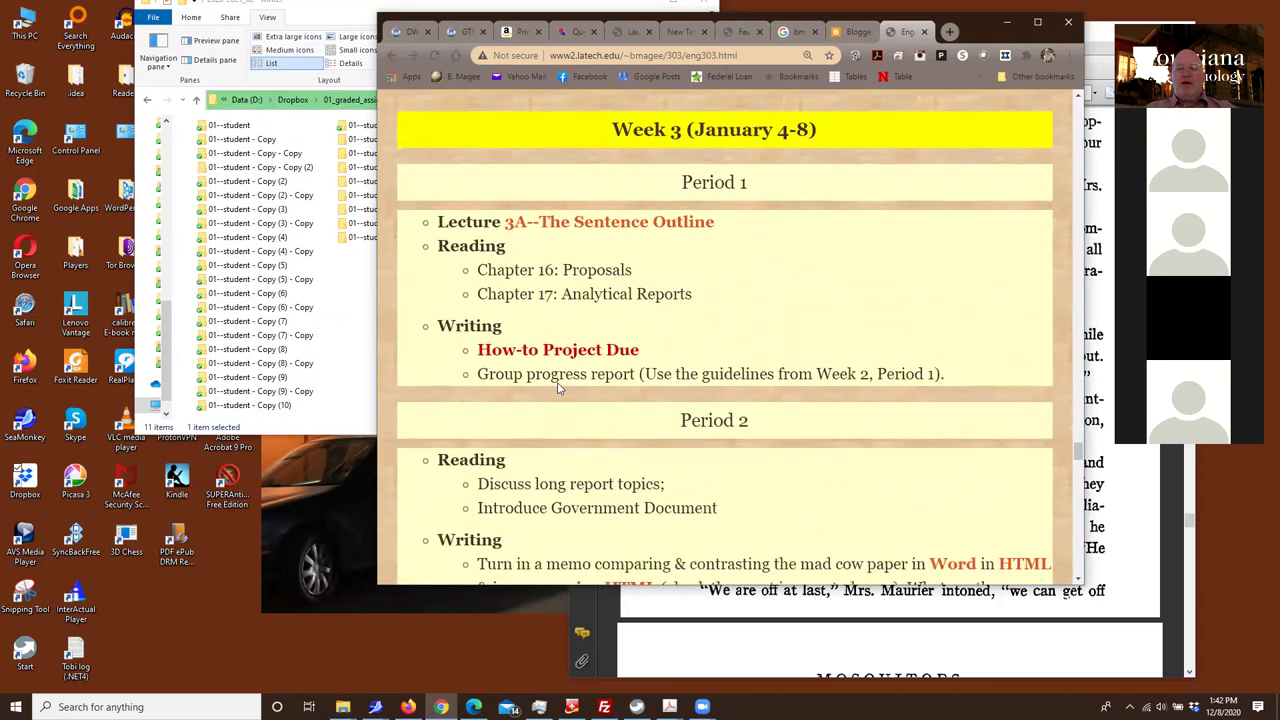
scroll(558, 388, "up", 6)
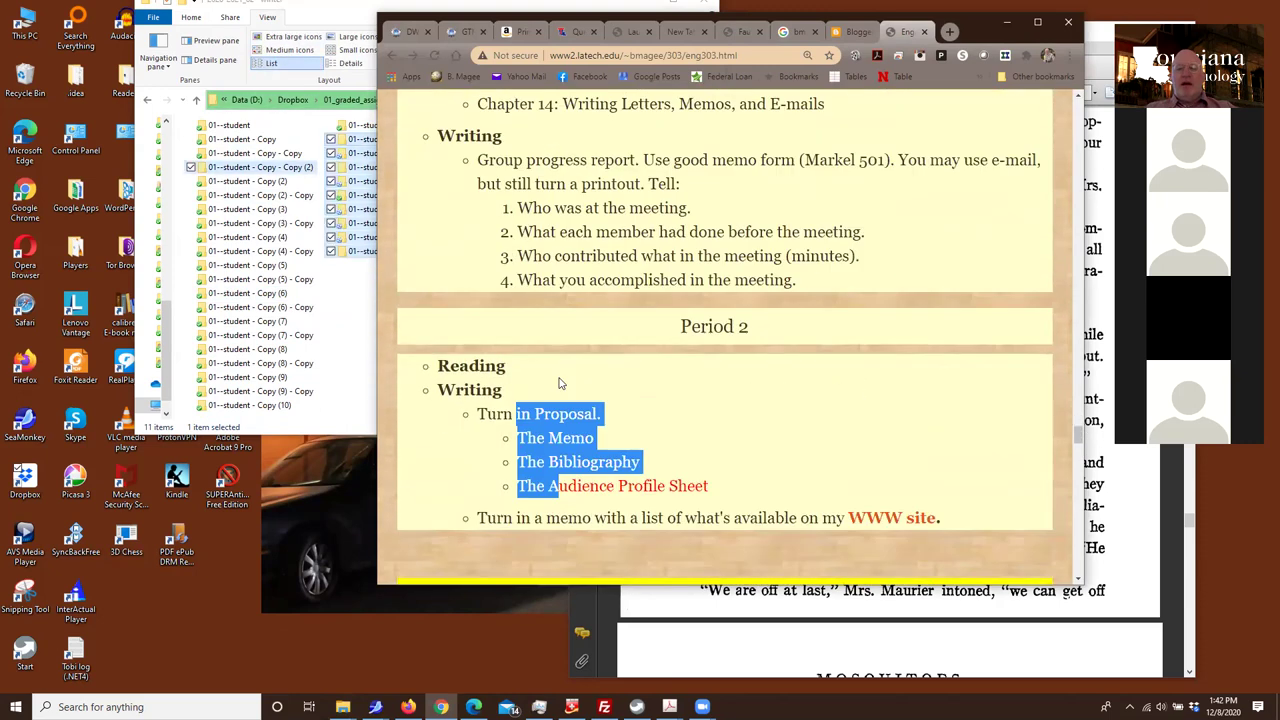
scroll(560, 383, "down", 6)
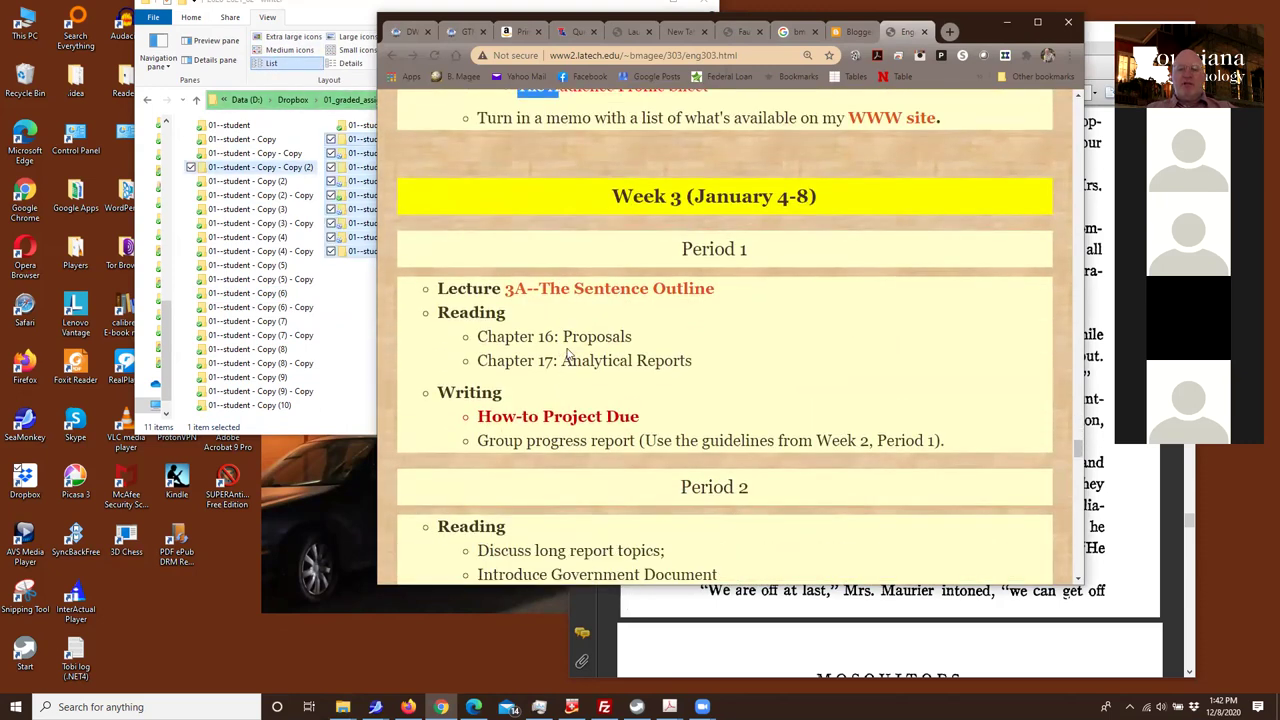
scroll(567, 355, "down", 3)
scroll(568, 348, "up", 1)
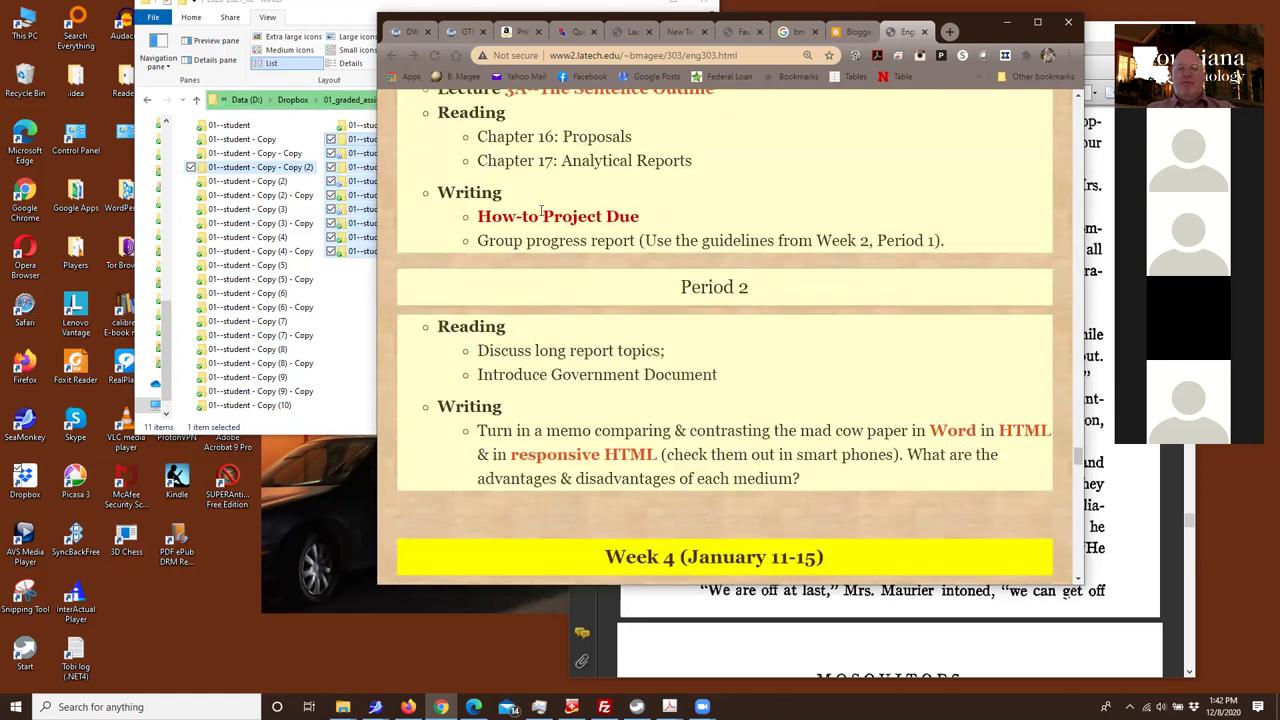
Read on from the How-to Project due line past Week 4 to Week 10, then bring the folders window forward
left_click_drag(463, 213, 647, 226)
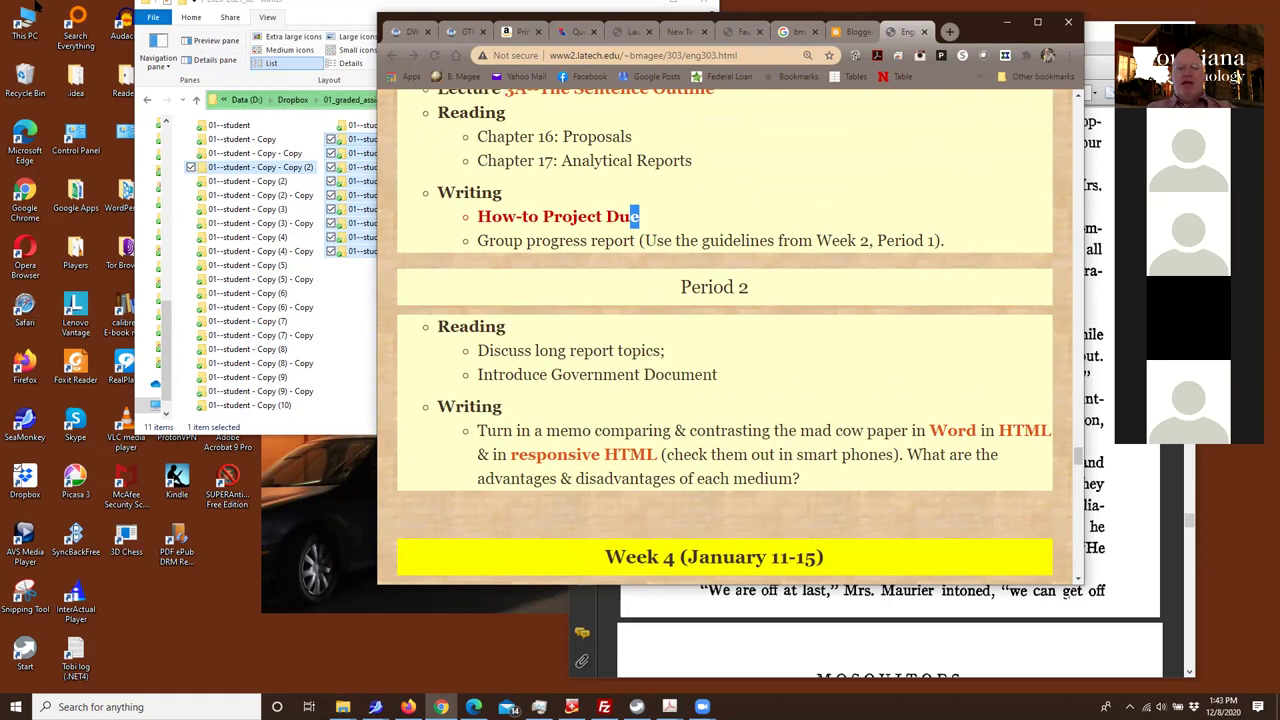
double_click(489, 216)
scroll(489, 216, "down", 6)
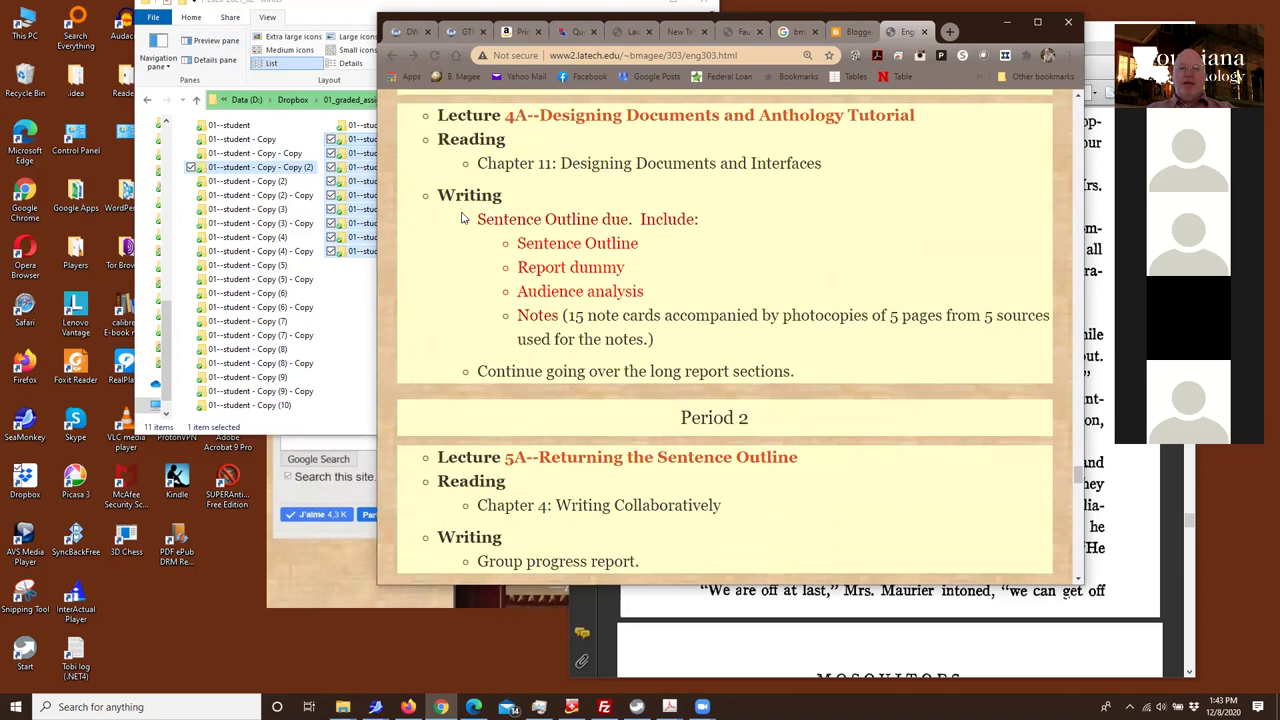
double_click(495, 219)
scroll(684, 397, "up", 2)
scroll(684, 397, "down", 2)
scroll(684, 397, "up", 1)
scroll(684, 397, "down", 1)
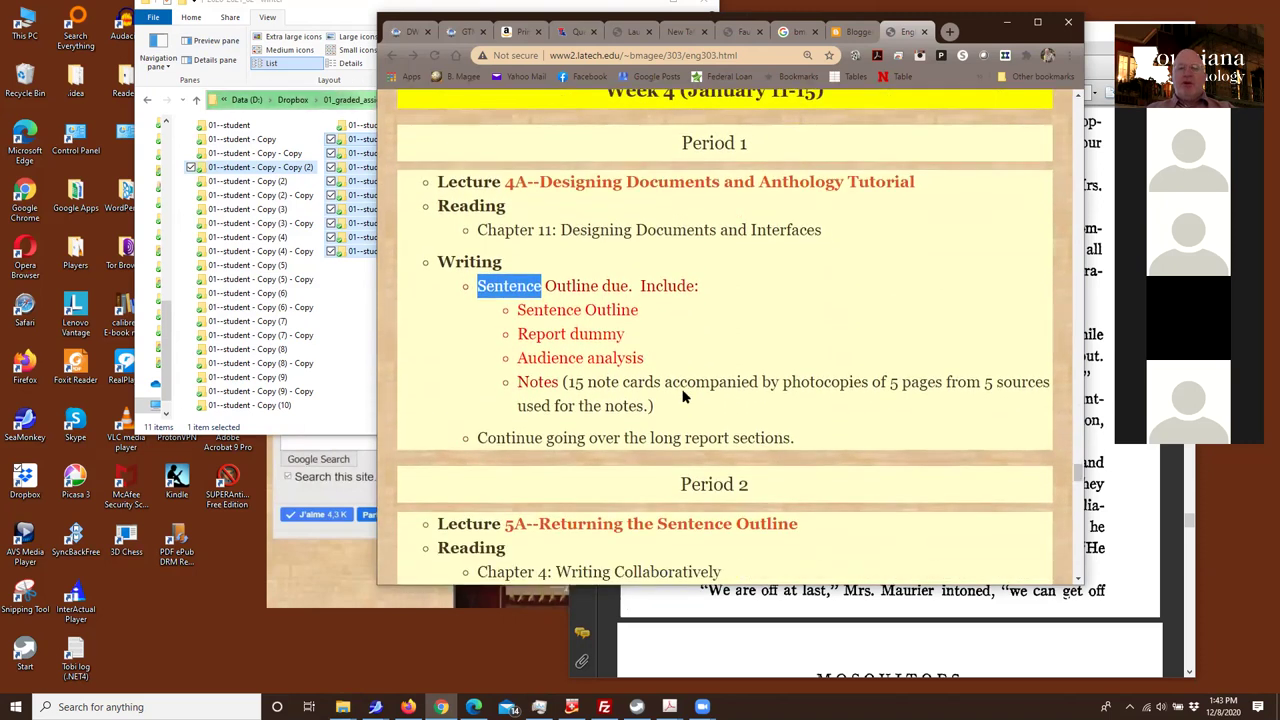
scroll(684, 397, "down", 10)
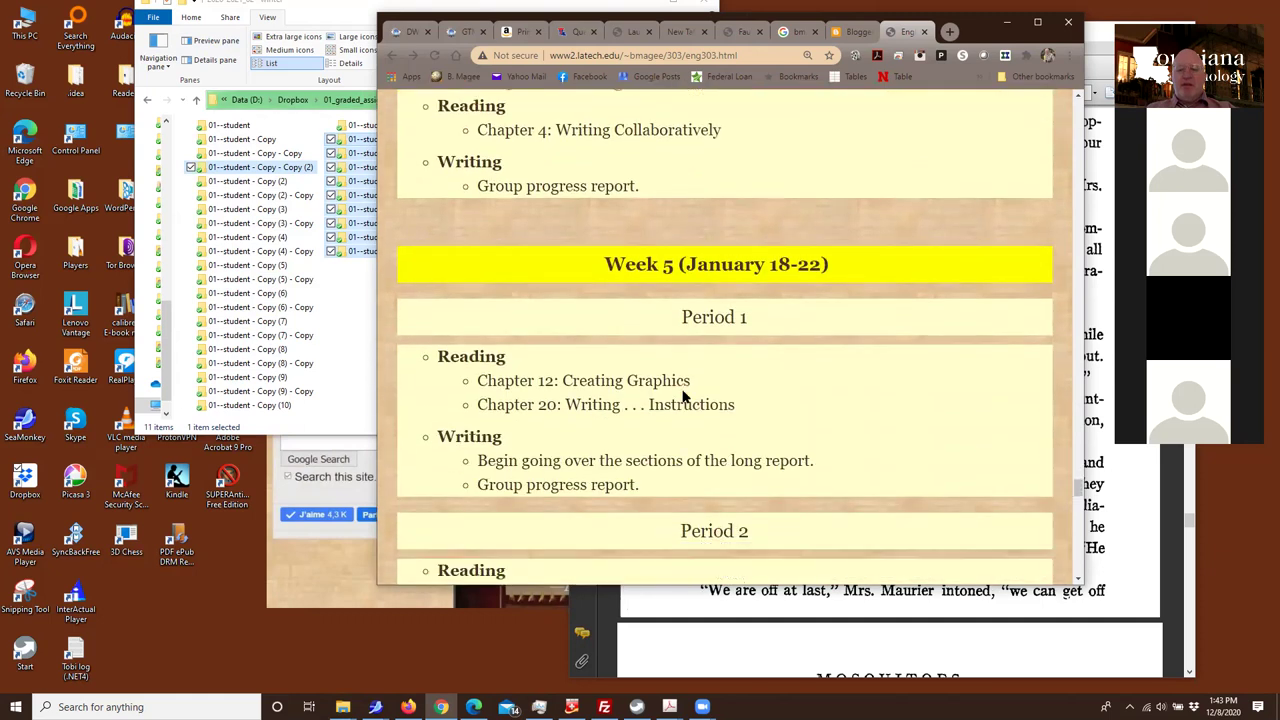
scroll(684, 397, "down", 4)
scroll(682, 395, "up", 9)
scroll(680, 394, "up", 2)
scroll(680, 394, "down", 5)
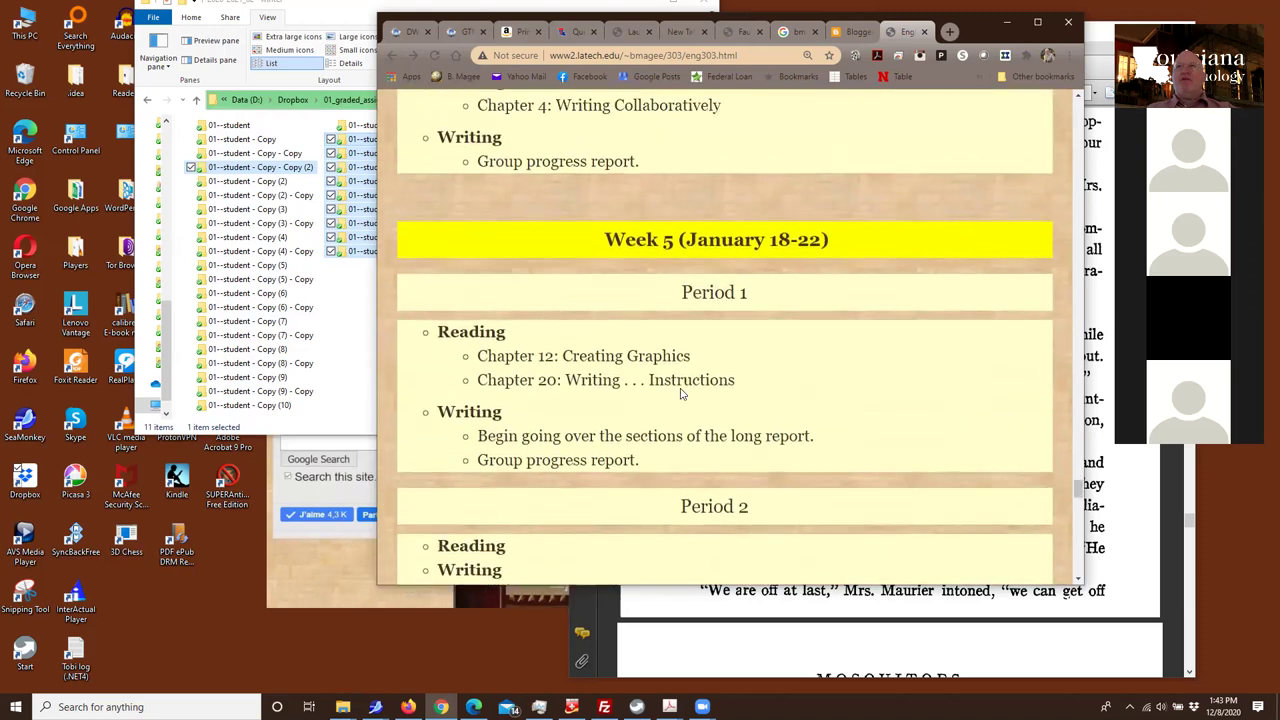
scroll(680, 394, "down", 7)
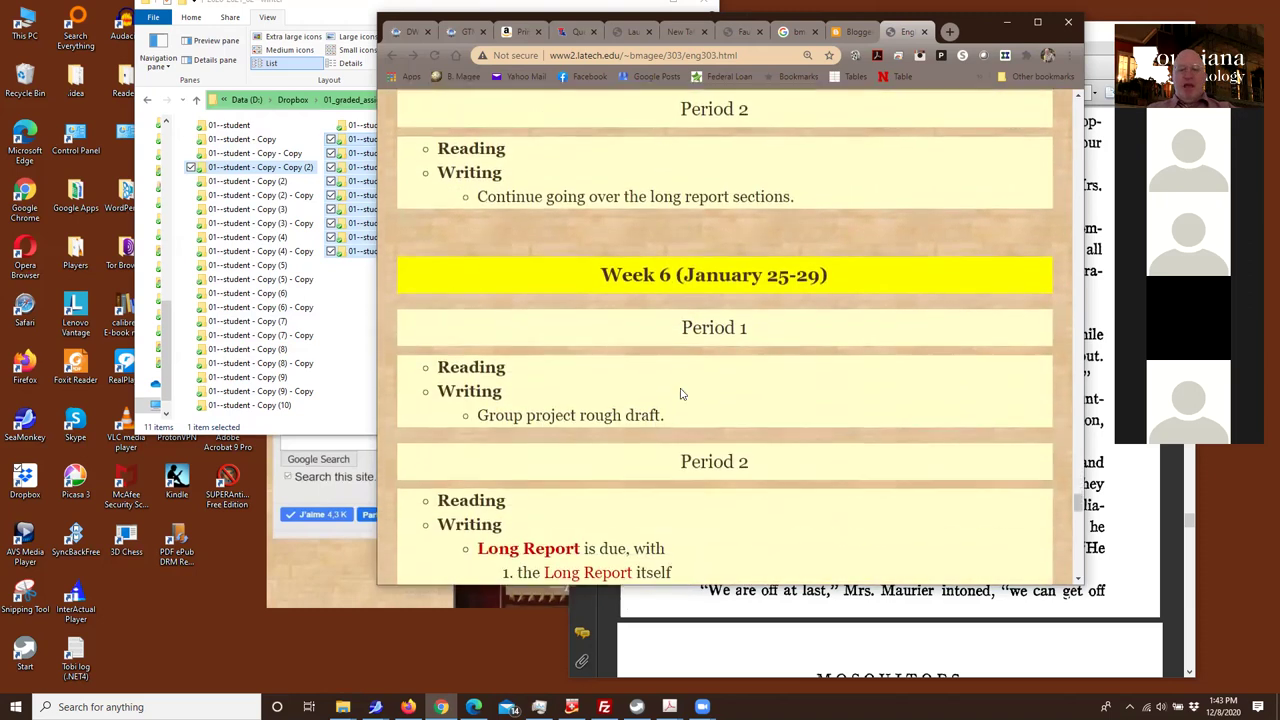
scroll(680, 394, "down", 2)
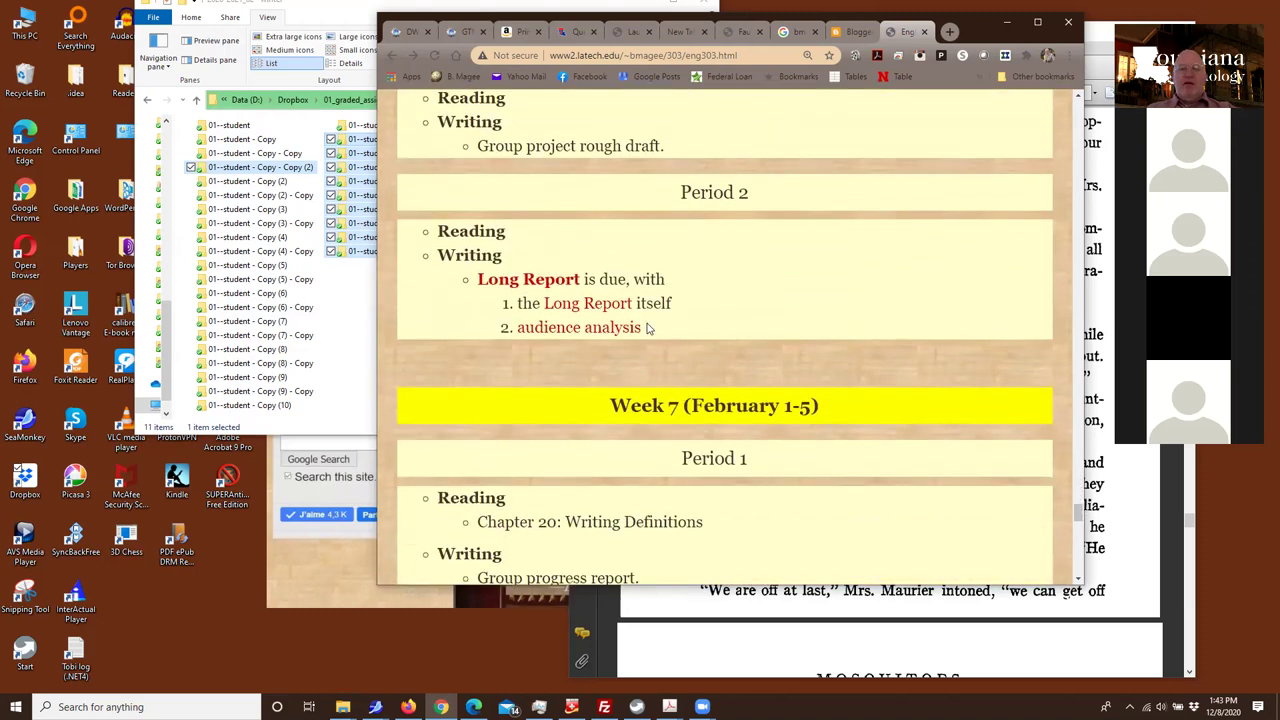
scroll(645, 327, "up", 2)
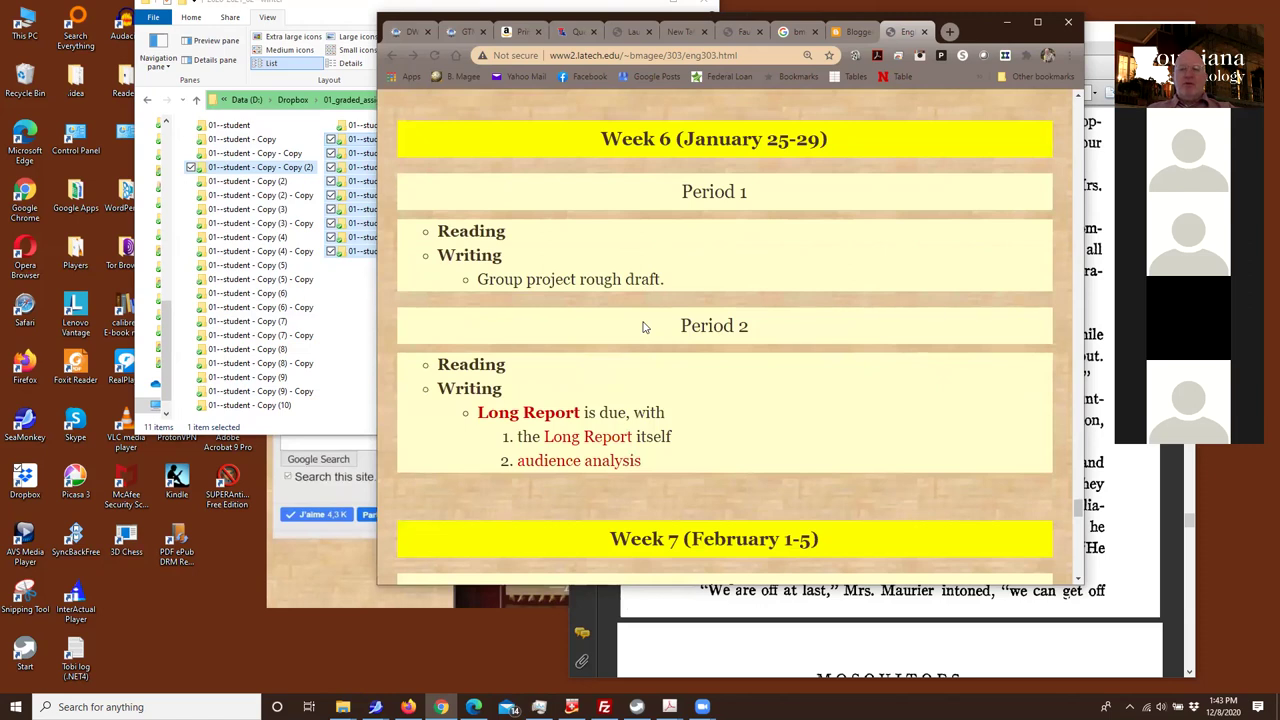
scroll(640, 340, "down", 6)
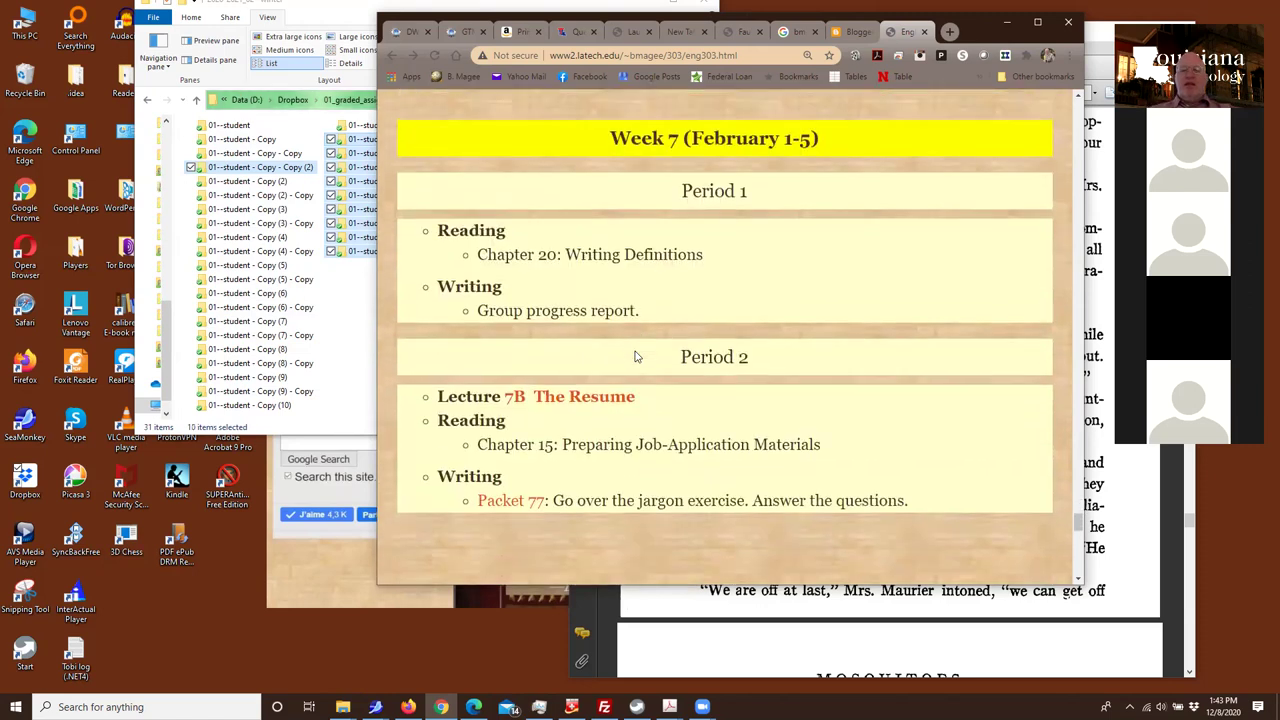
scroll(634, 356, "down", 2)
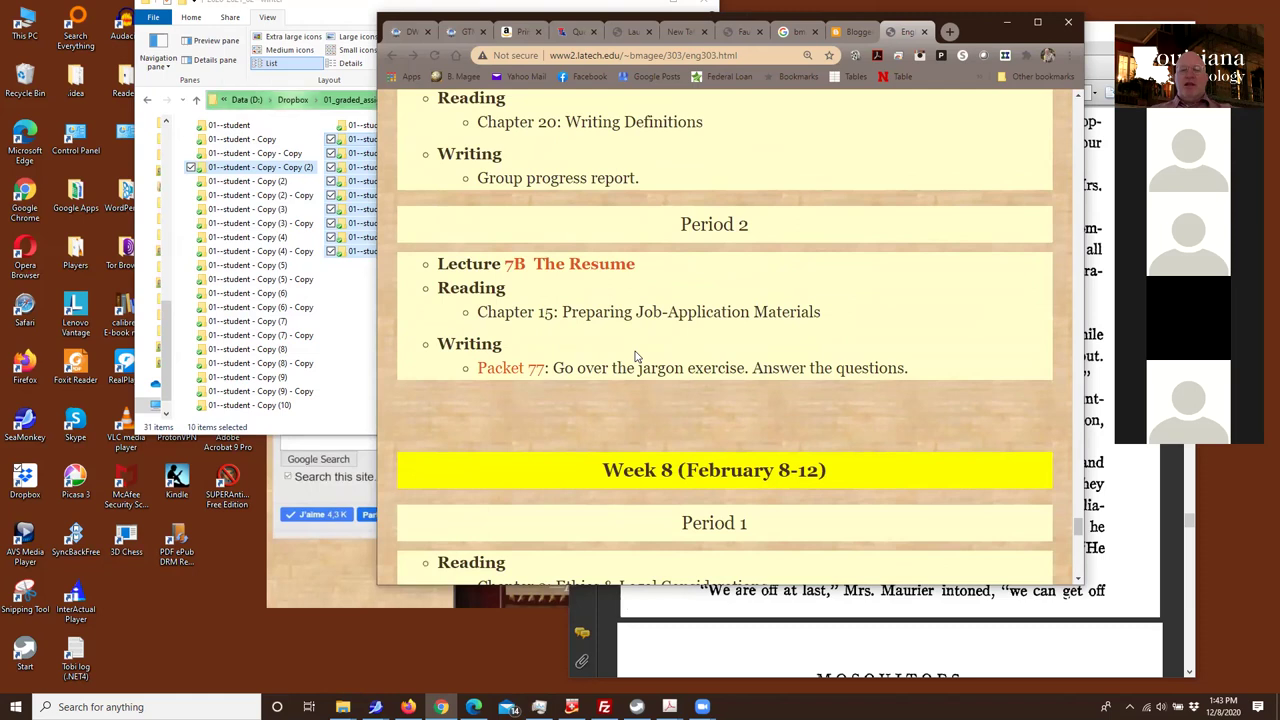
scroll(634, 356, "down", 8)
scroll(634, 352, "down", 3)
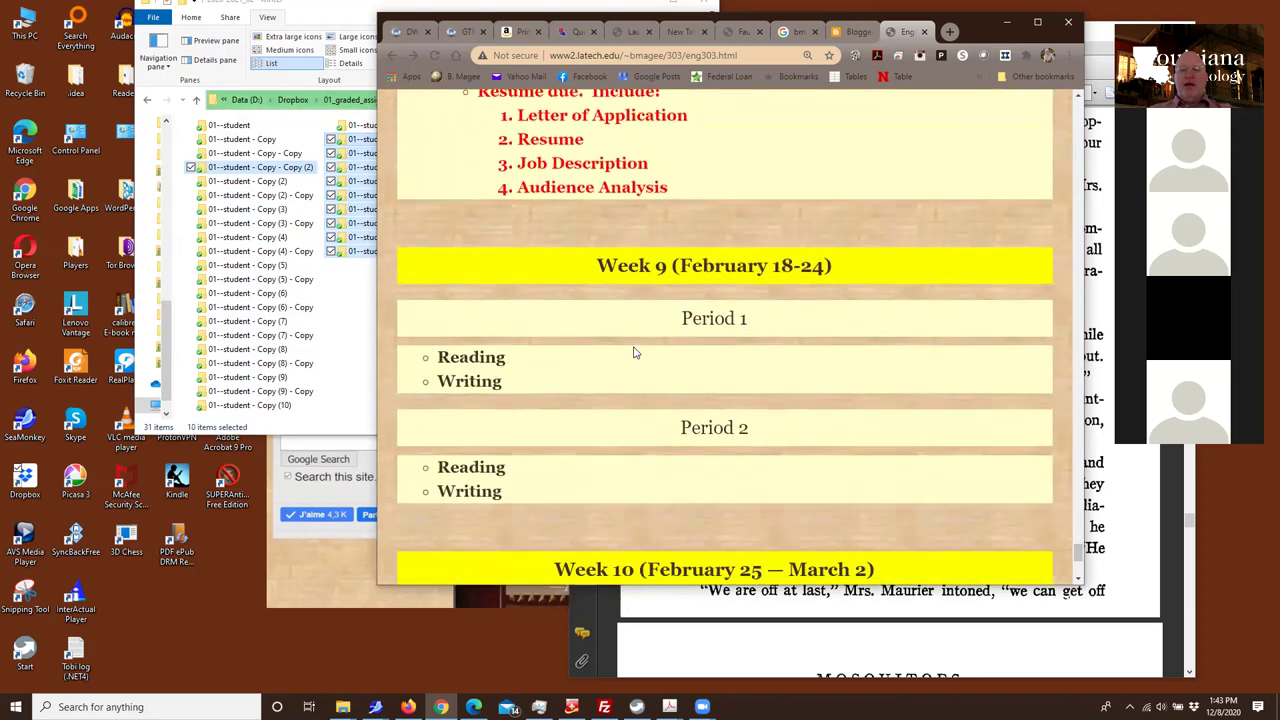
scroll(591, 323, "up", 1)
scroll(591, 321, "down", 3)
scroll(591, 322, "down", 3)
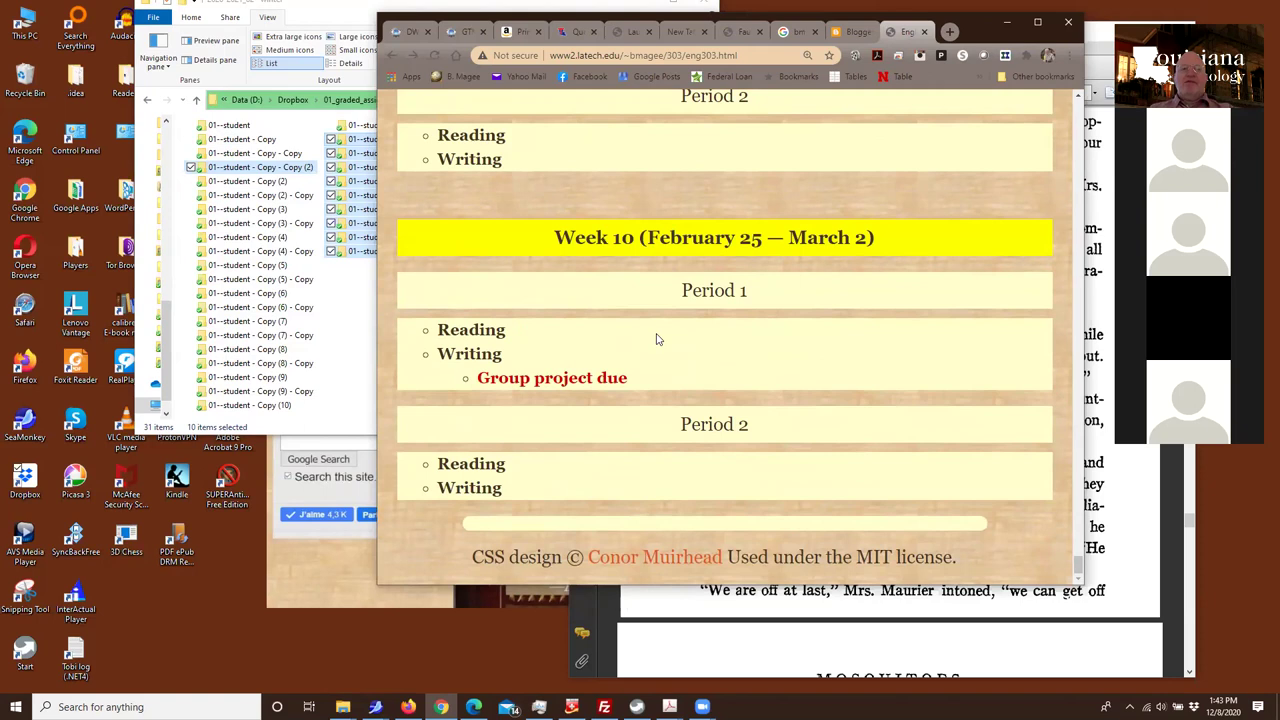
left_click(358, 323)
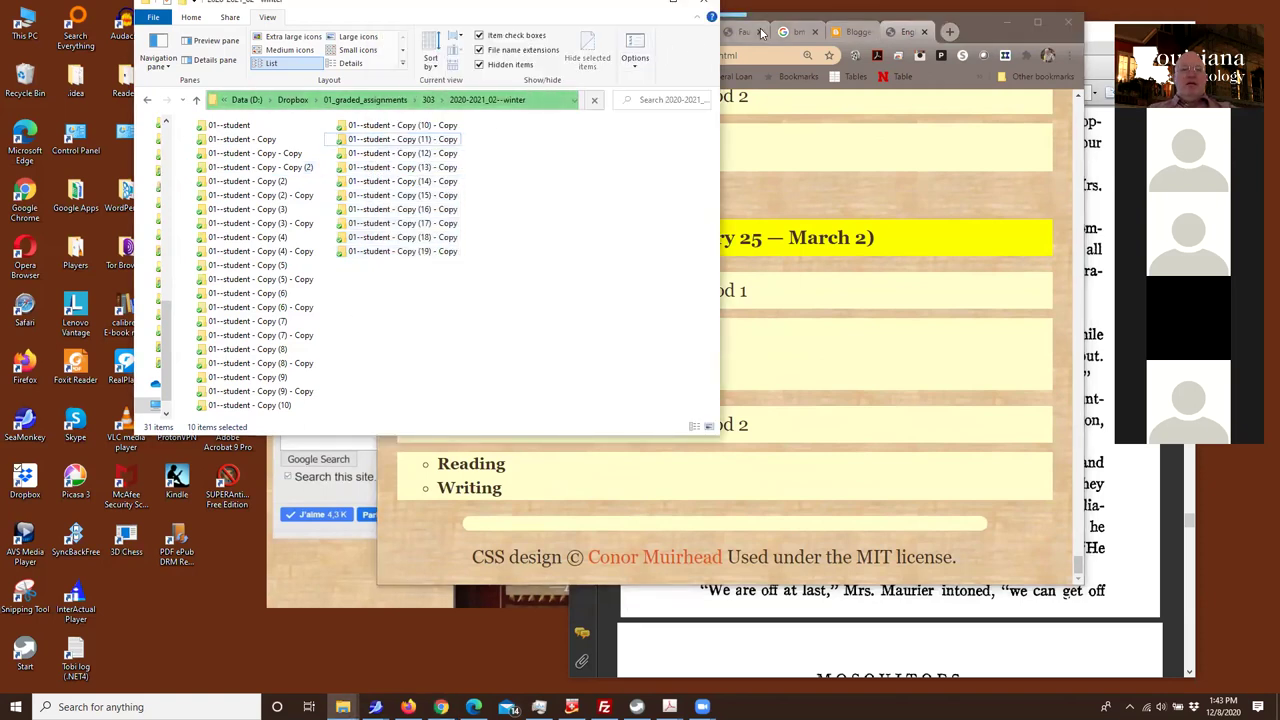
Move the winter folder window lower on screen and bring the Chrome syllabus back to front
left_click_drag(307, 16, 385, 87)
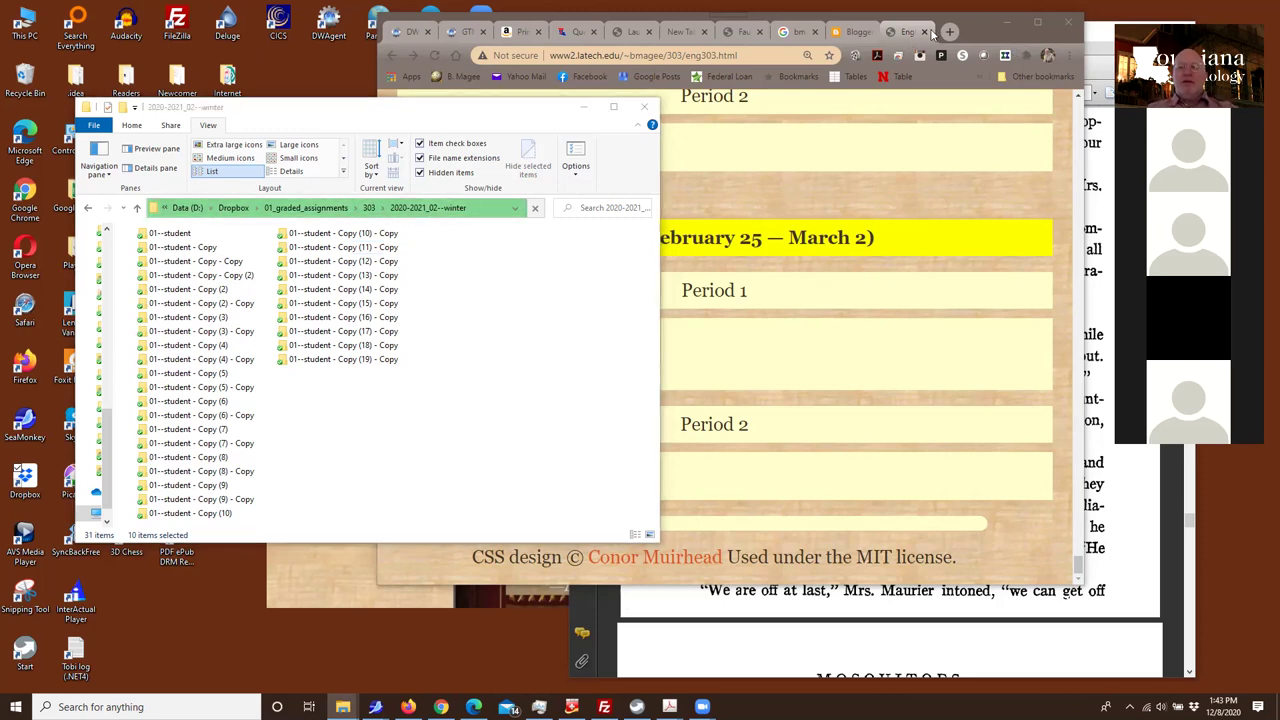
left_click(928, 34)
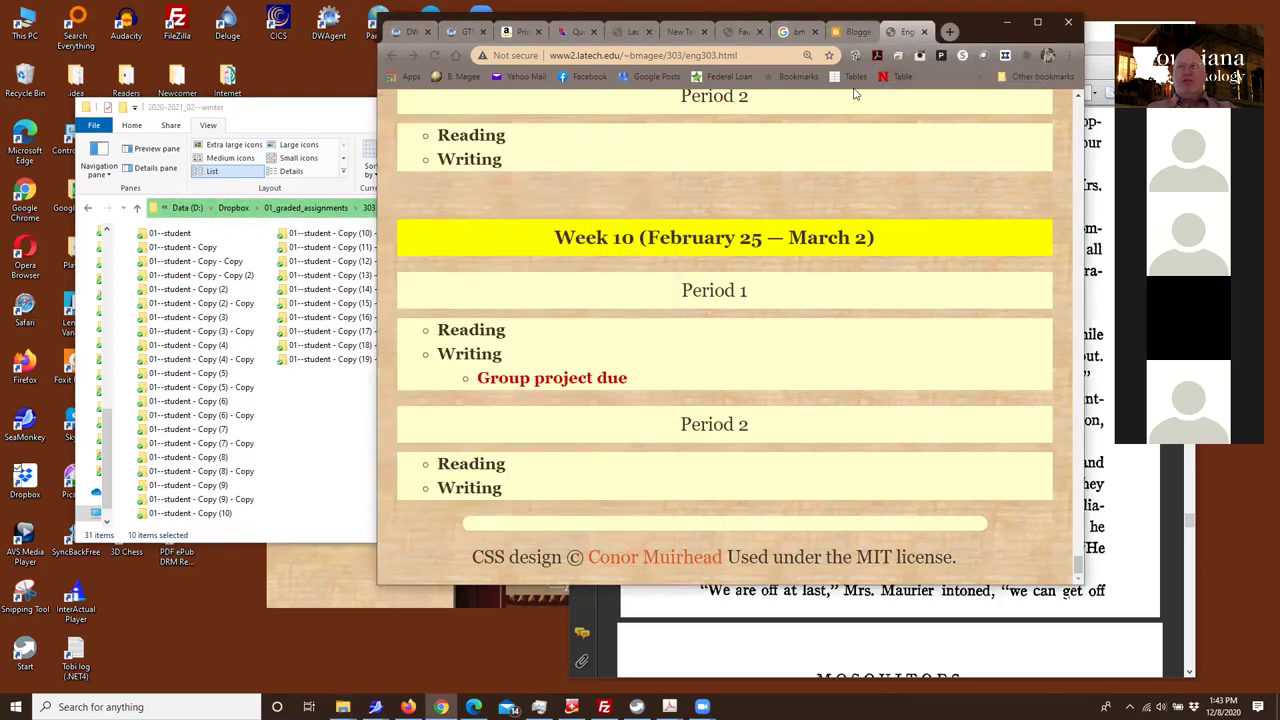
In a new tab, go from the instructor's home page through English 303 to Moodle
left_click(950, 33)
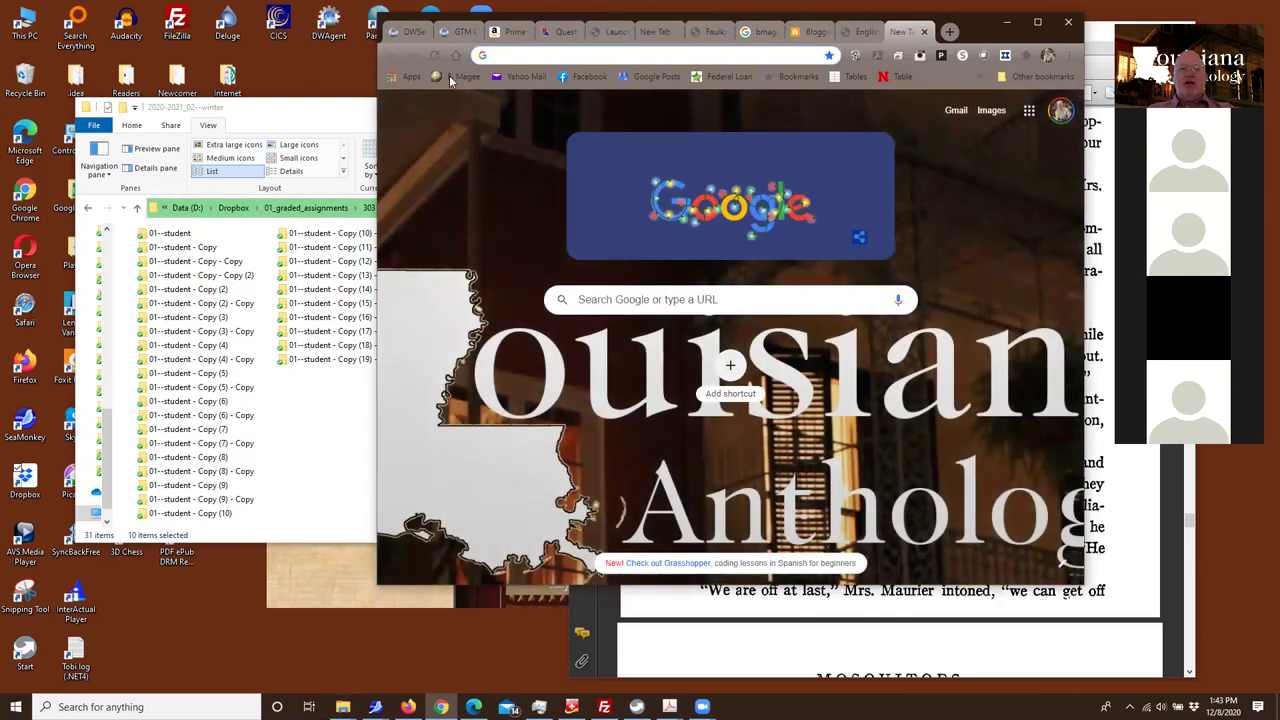
left_click(452, 78)
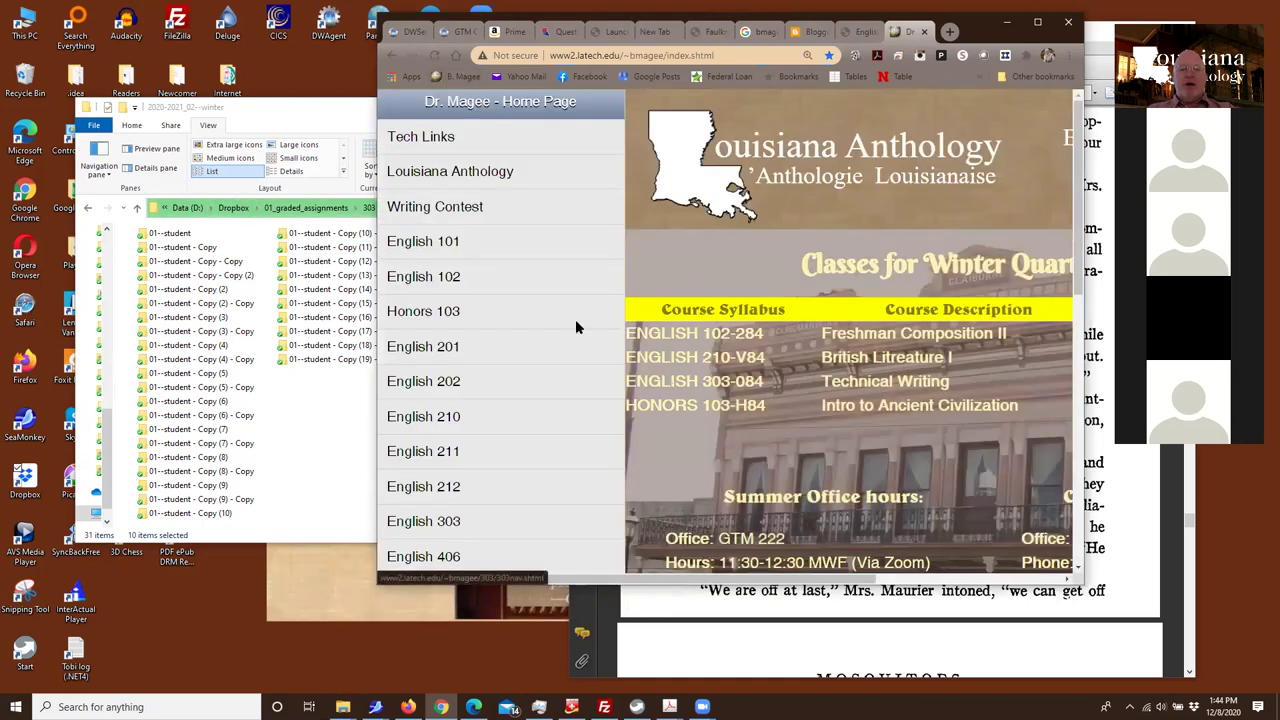
left_click(444, 528)
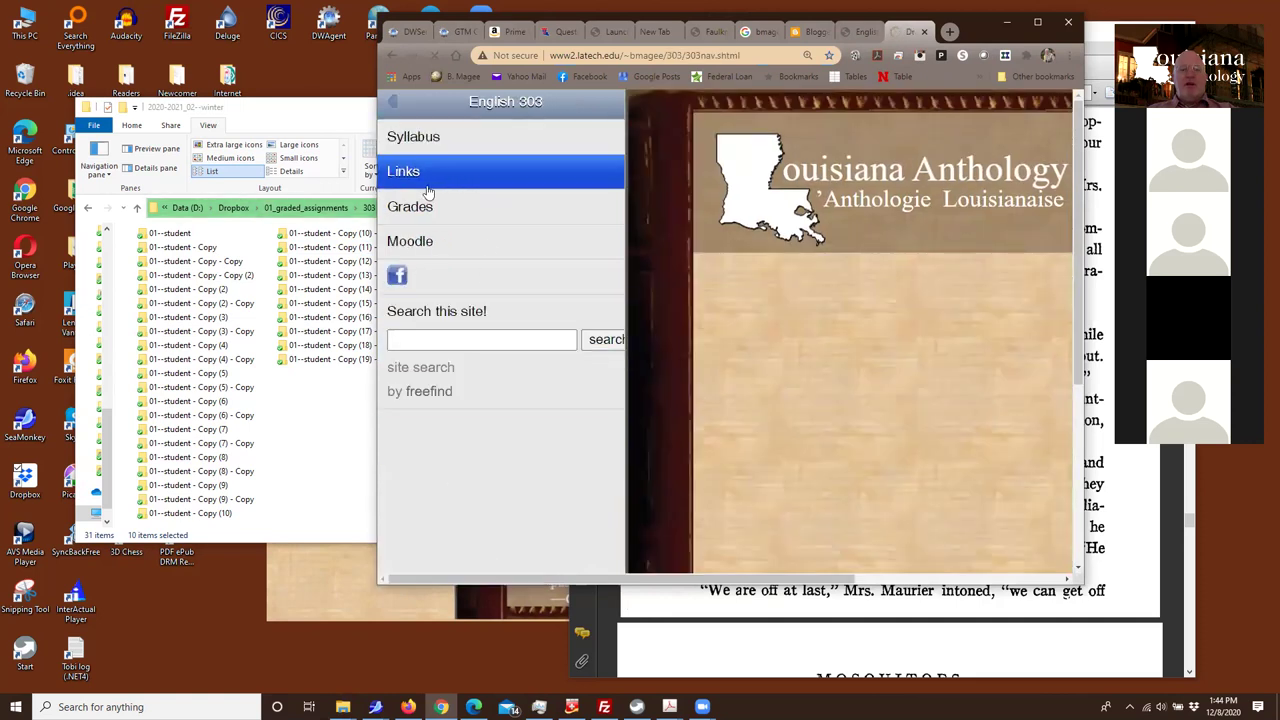
left_click(420, 240)
scroll(560, 248, "down", 3)
scroll(557, 243, "down", 8)
scroll(557, 243, "up", 10)
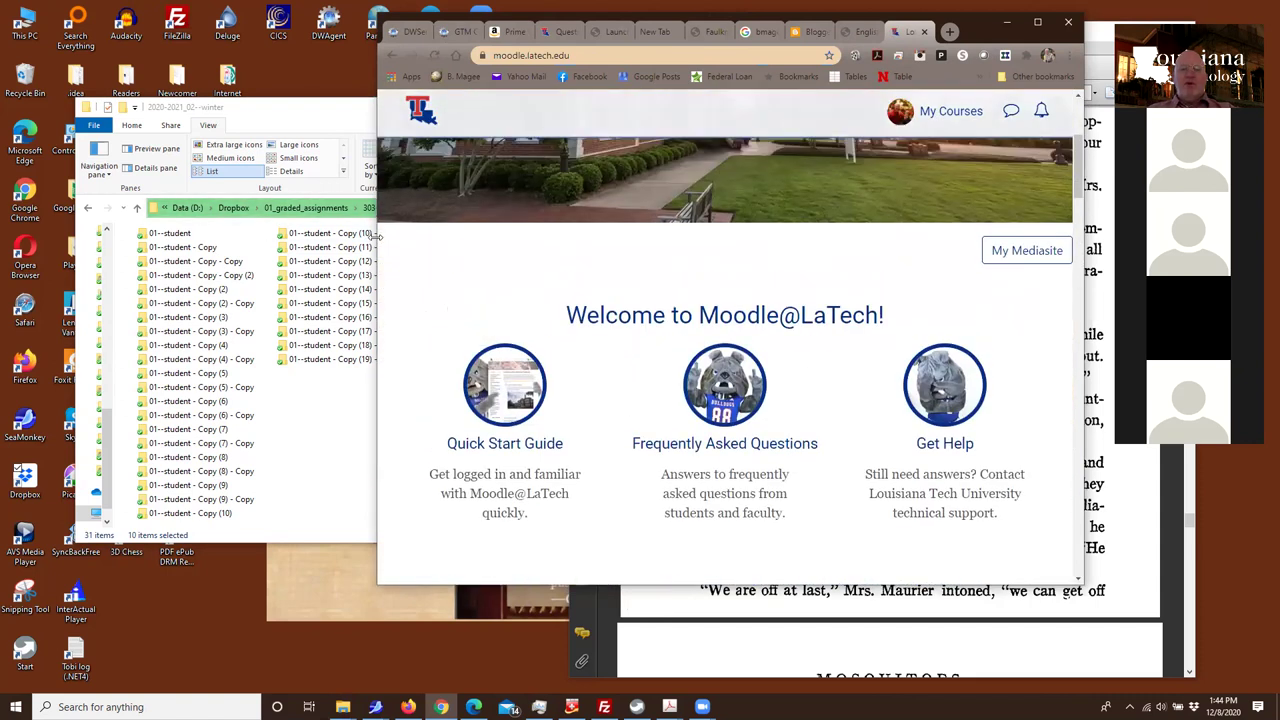
left_click_drag(375, 235, 270, 235)
Open ENGL 303 084 Technical Writing's Upload your Plagiarism Statements forum and add a new discussion
left_click(902, 111)
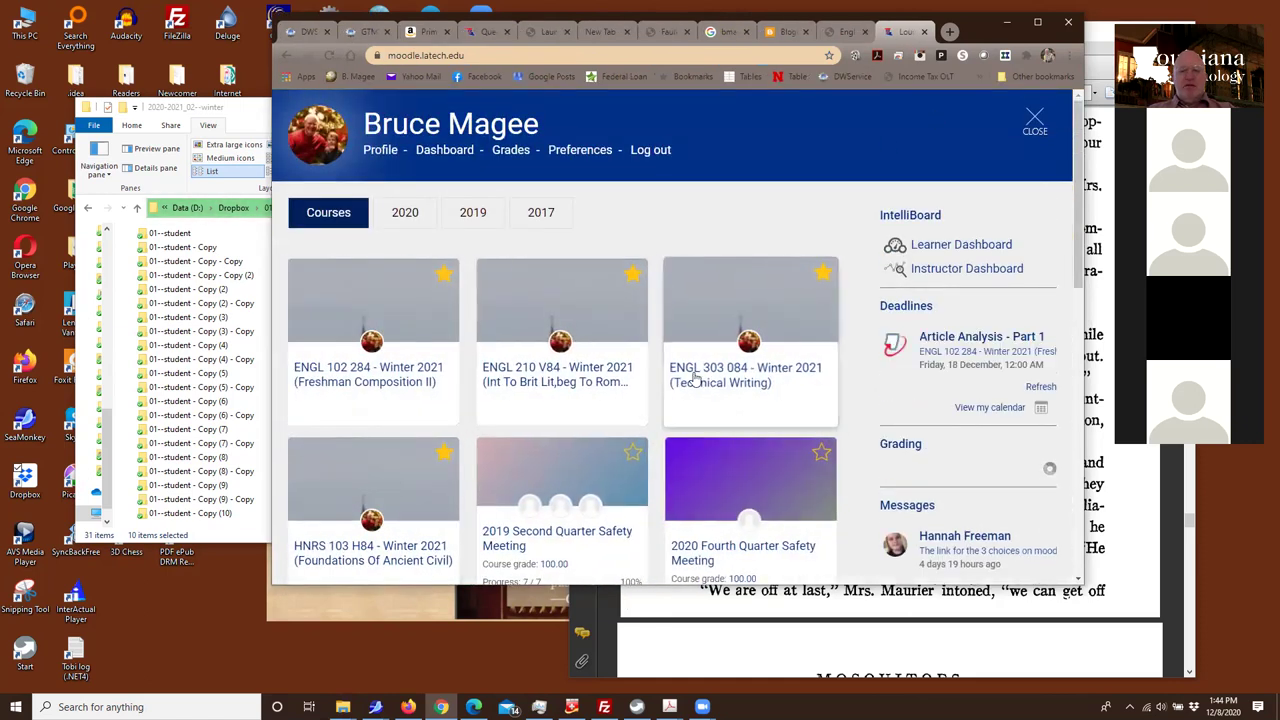
left_click(703, 372)
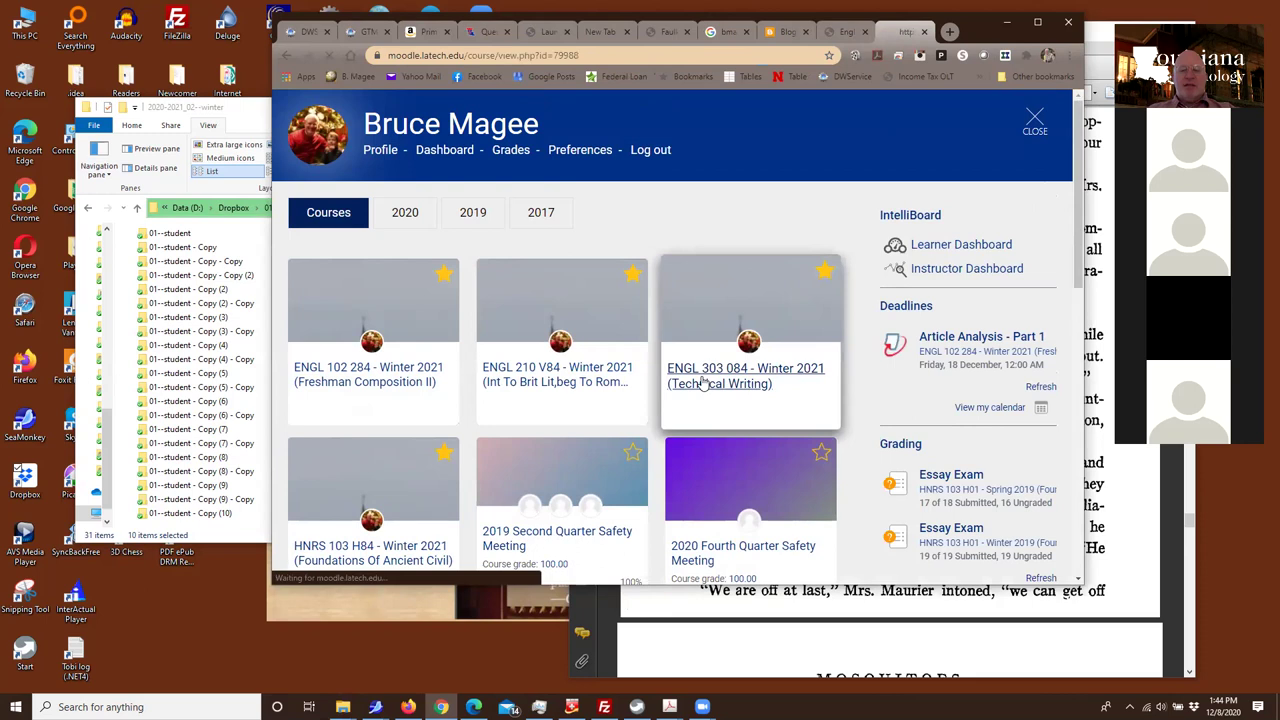
scroll(500, 366, "down", 10)
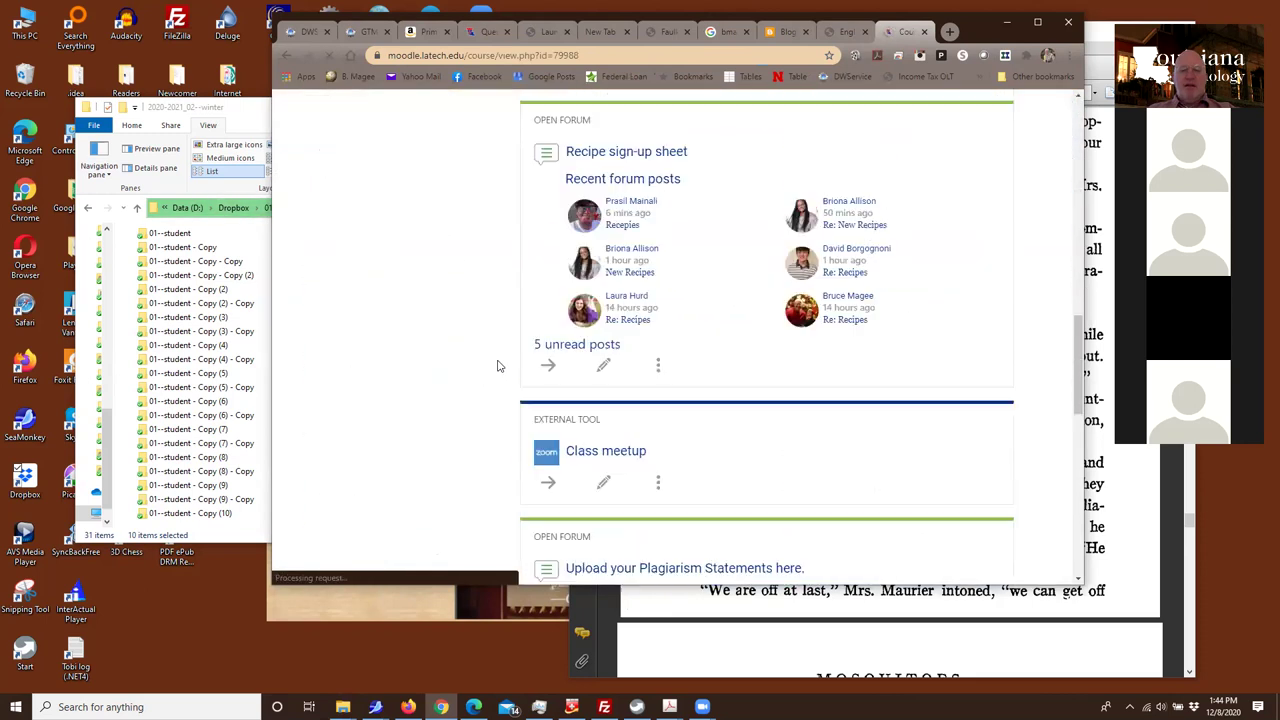
scroll(498, 366, "up", 1)
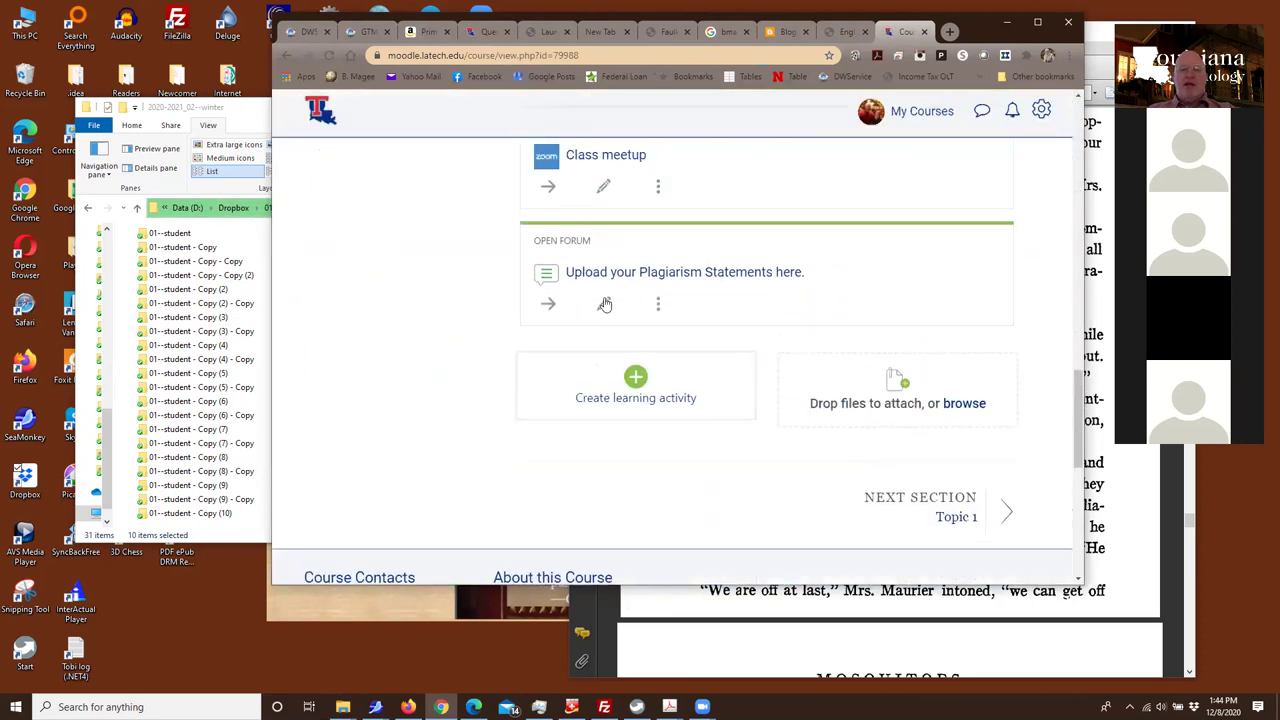
left_click(627, 276)
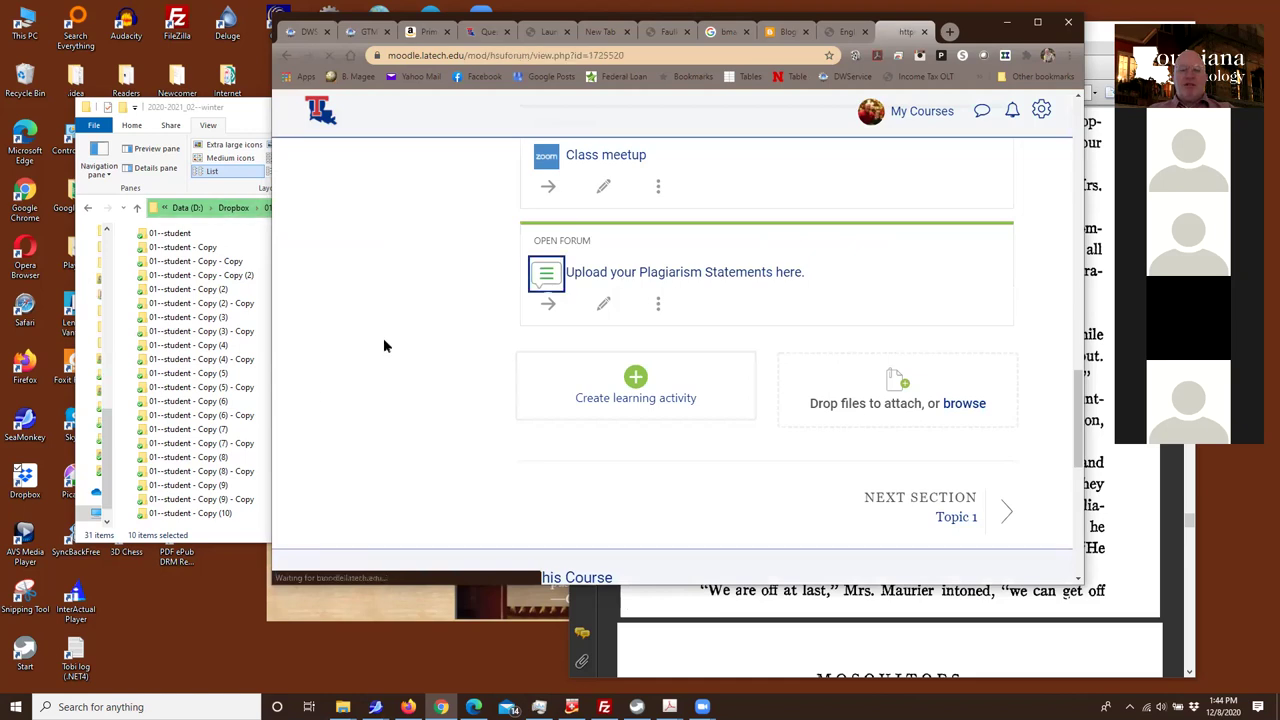
scroll(530, 318, "down", 5)
scroll(518, 323, "up", 5)
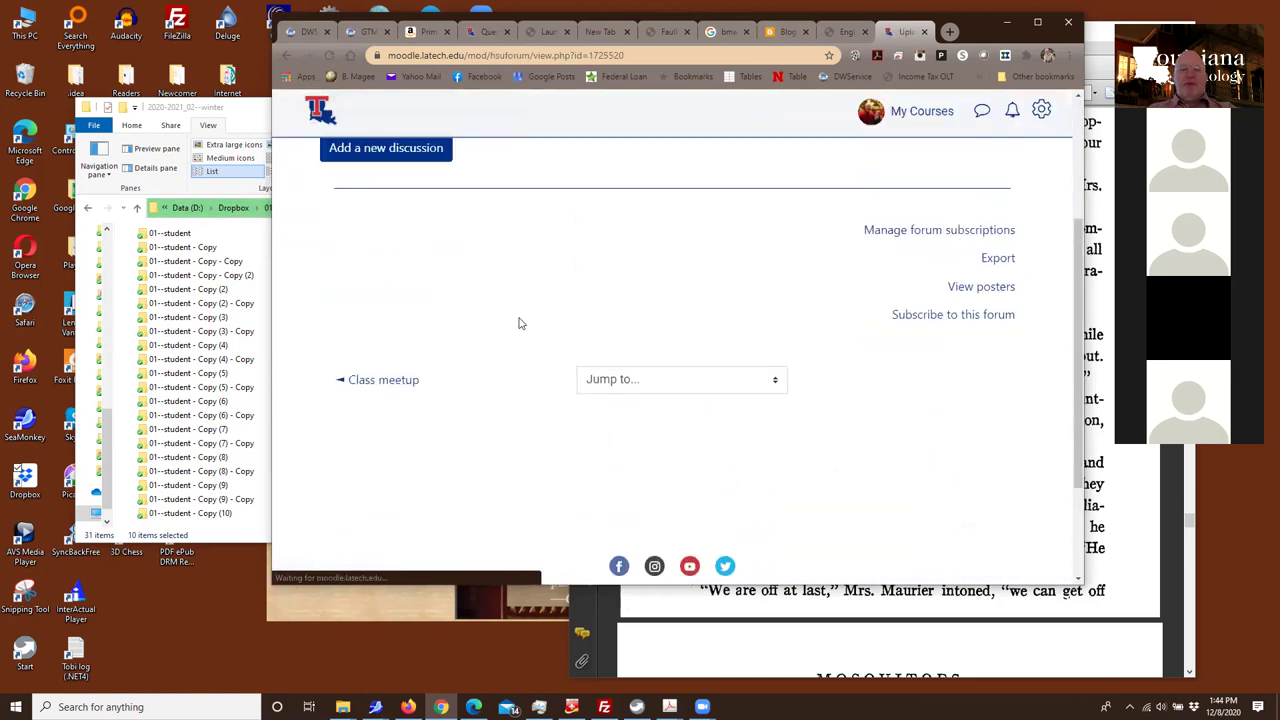
left_click(370, 352)
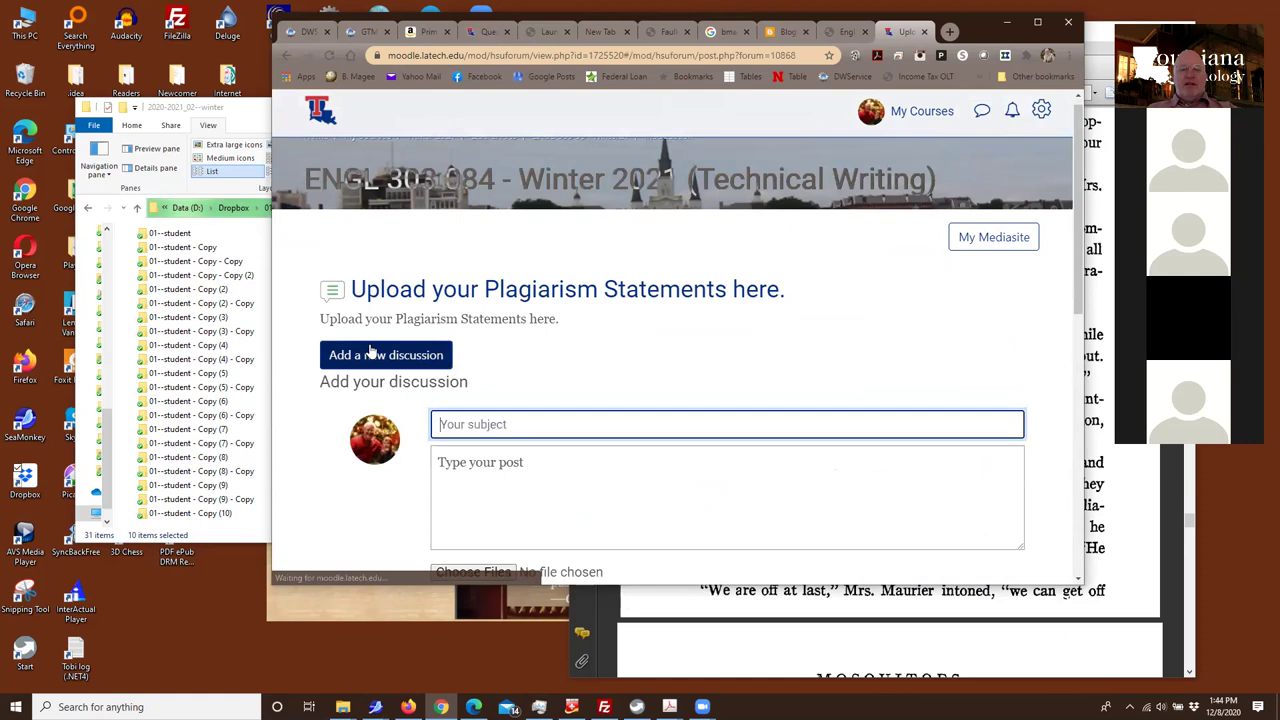
scroll(478, 430, "down", 1)
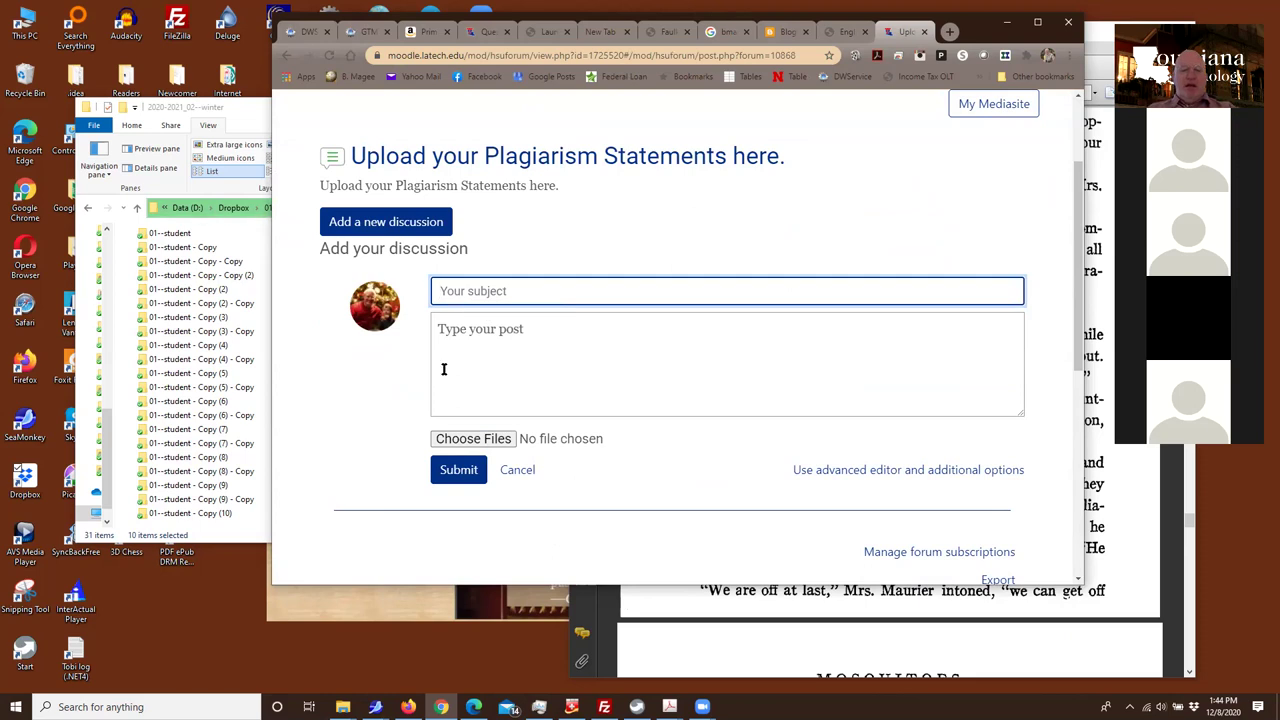
left_click(469, 446)
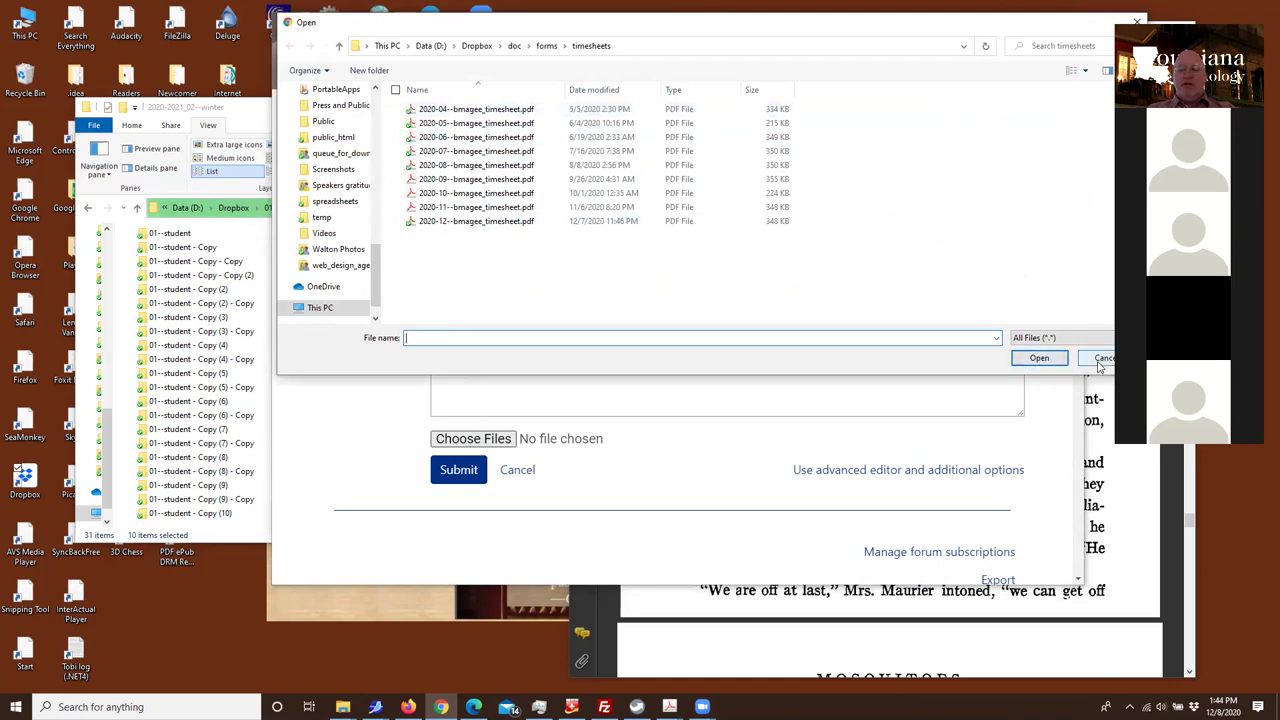
left_click(1102, 358)
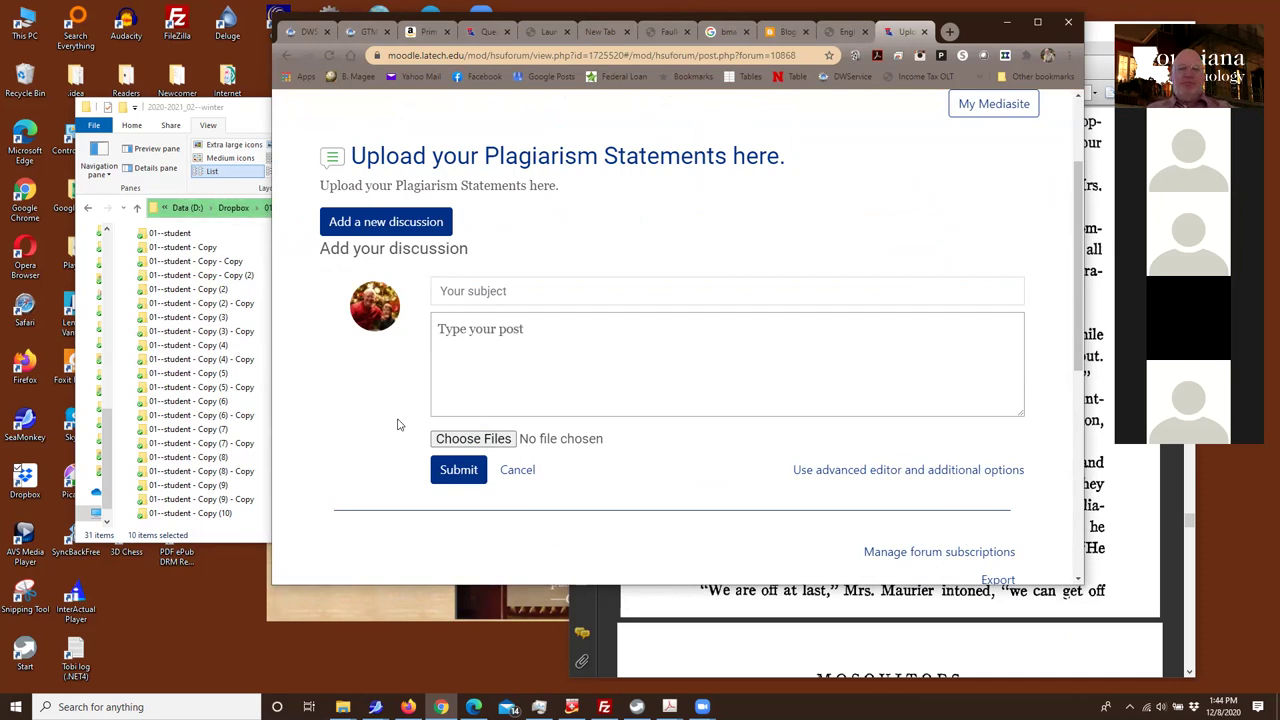
scroll(397, 425, "up", 2)
scroll(397, 425, "down", 6)
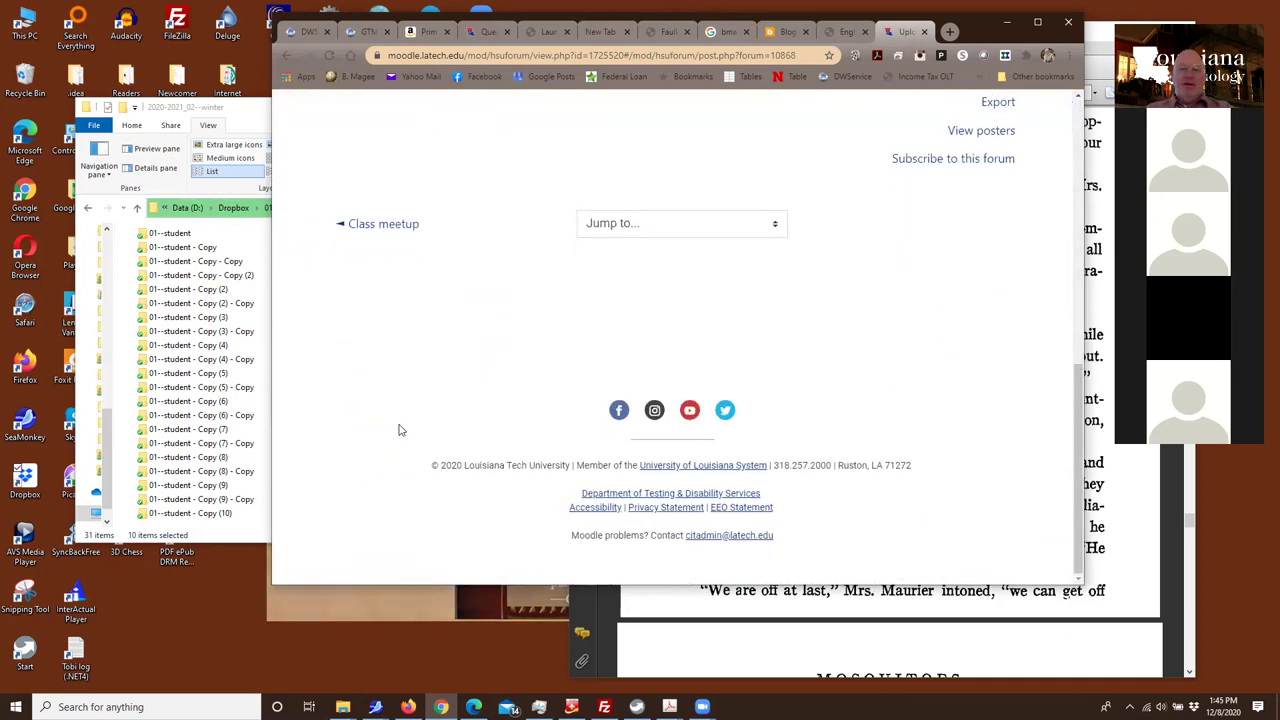
scroll(400, 424, "up", 7)
scroll(405, 441, "down", 2)
scroll(405, 441, "down", 5)
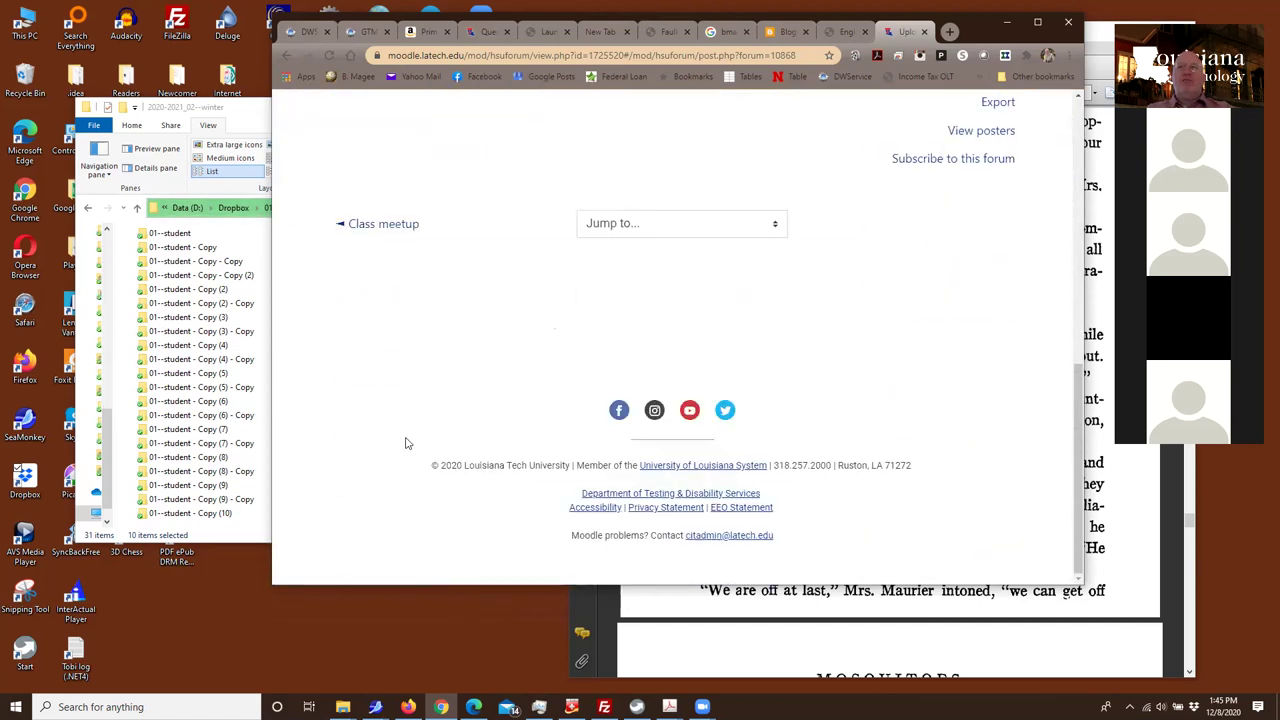
scroll(405, 443, "up", 5)
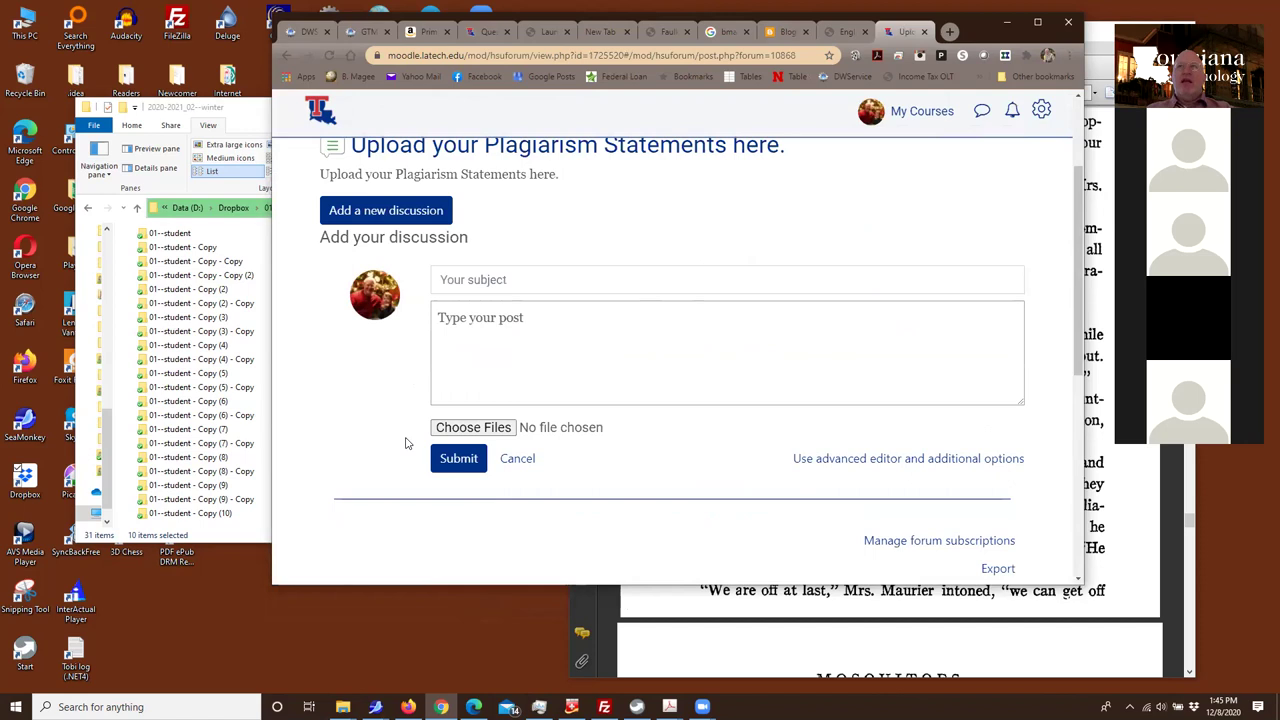
scroll(405, 443, "up", 2)
scroll(405, 443, "down", 6)
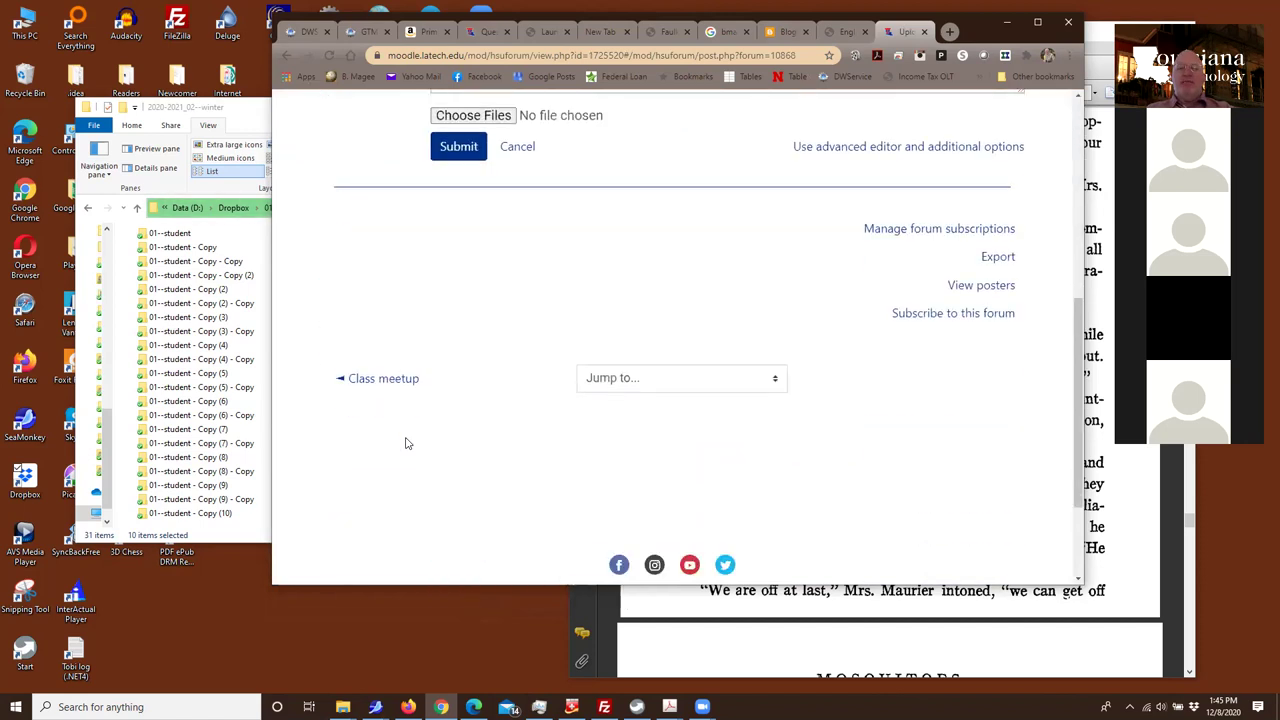
scroll(405, 443, "up", 8)
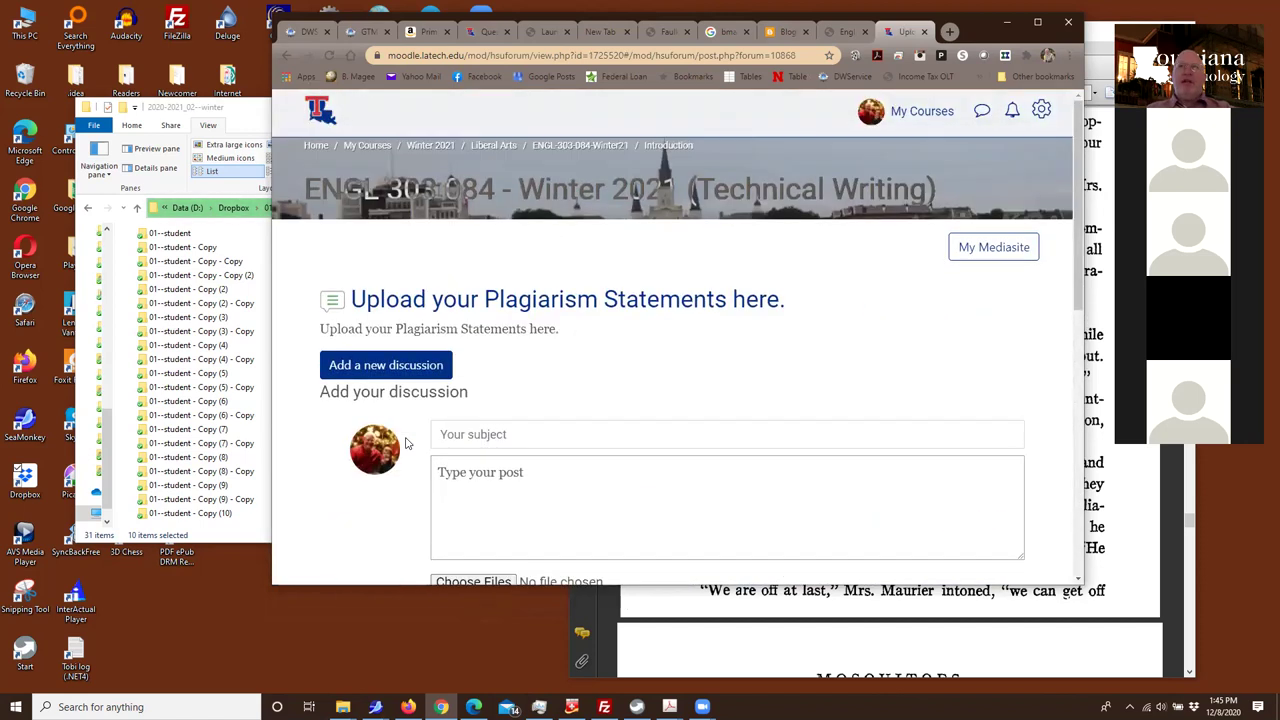